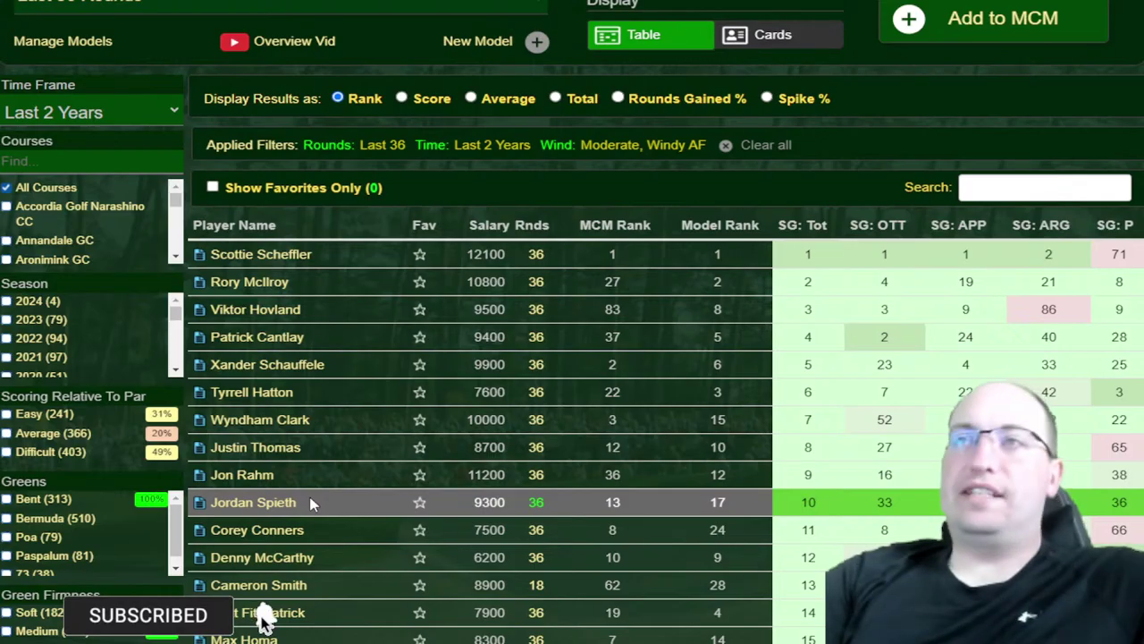
# Remove the Moderate and Windy AF wind filters from the player model
pyautogui.scroll(-12, 20, 465)
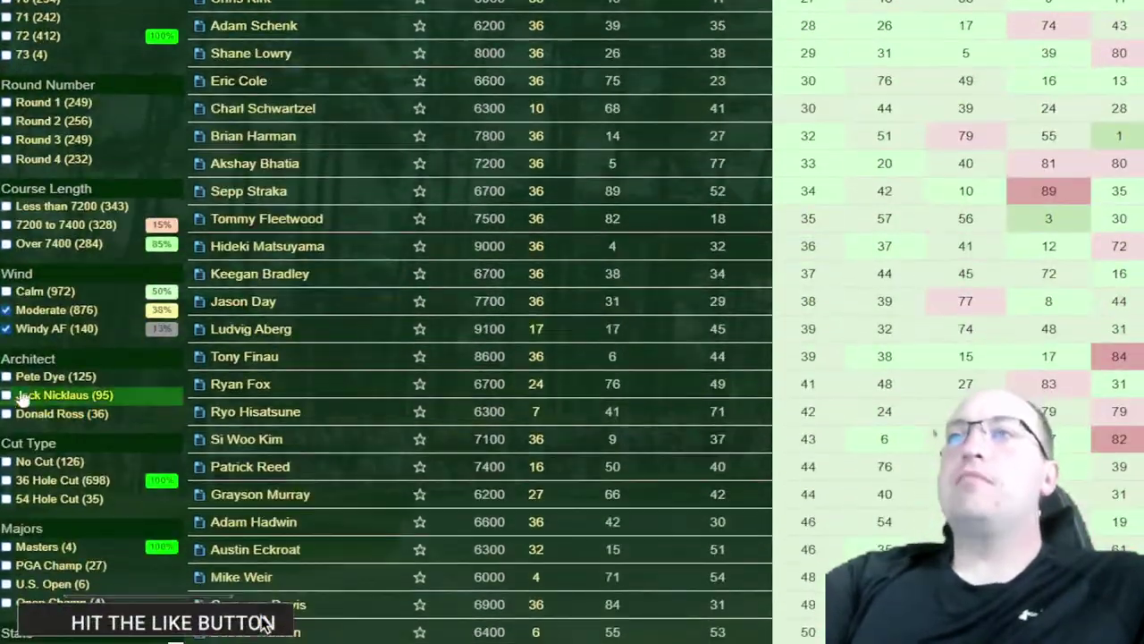
pyautogui.click(20, 311)
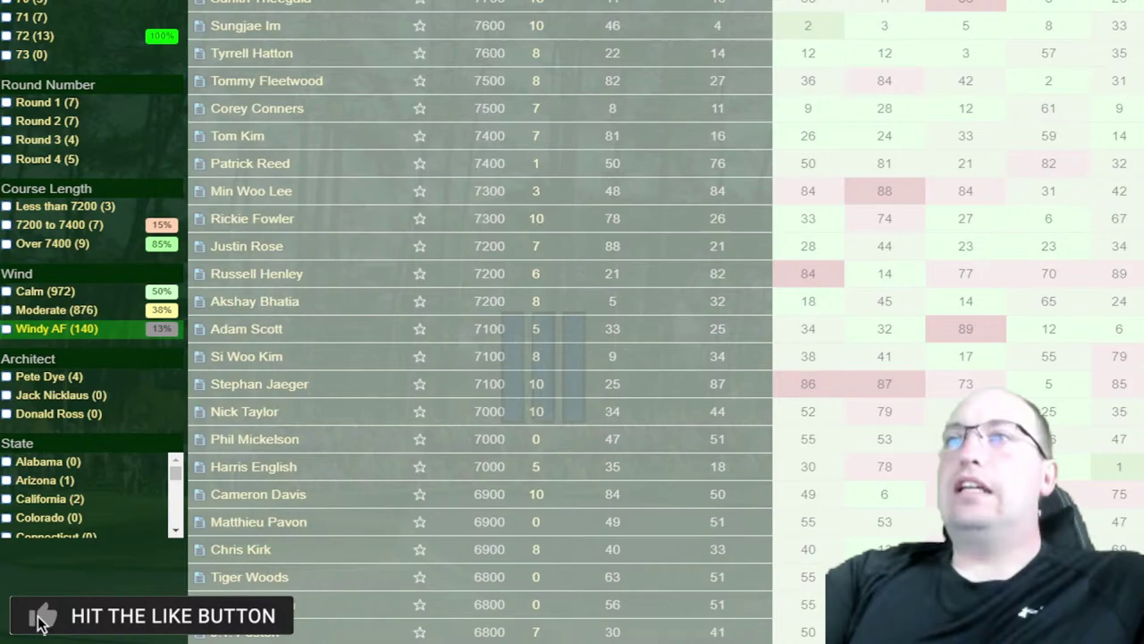
pyautogui.click(20, 329)
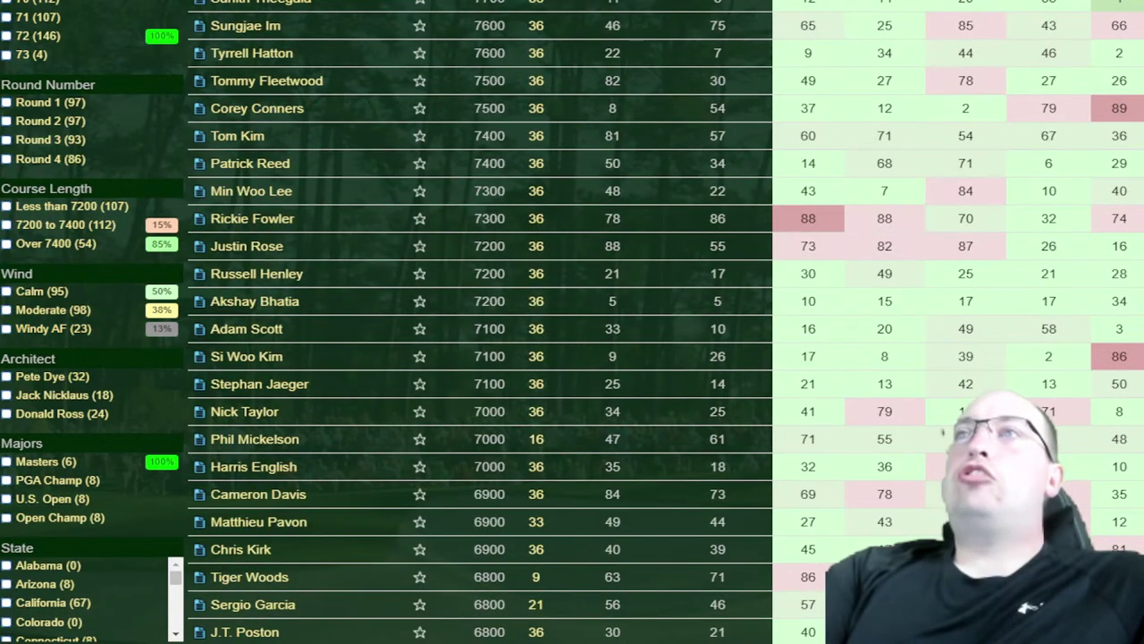
# Filter the model to the Over 7400 course length and sort the players by SG: Tot
pyautogui.scroll(7, 132, 633)
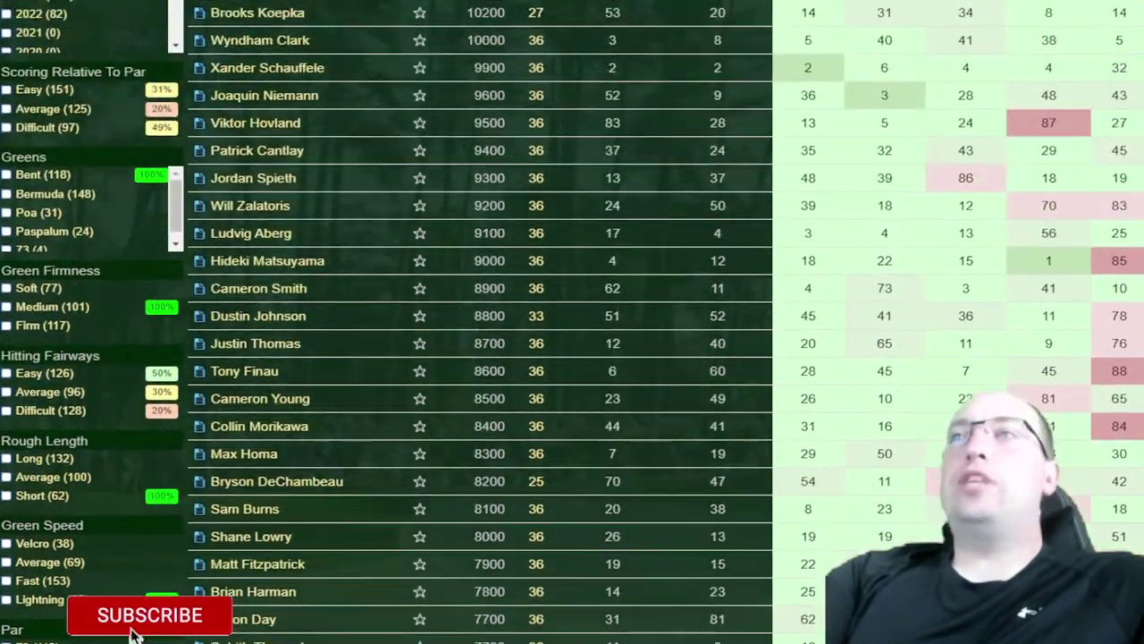
pyautogui.scroll(1, 150, 617)
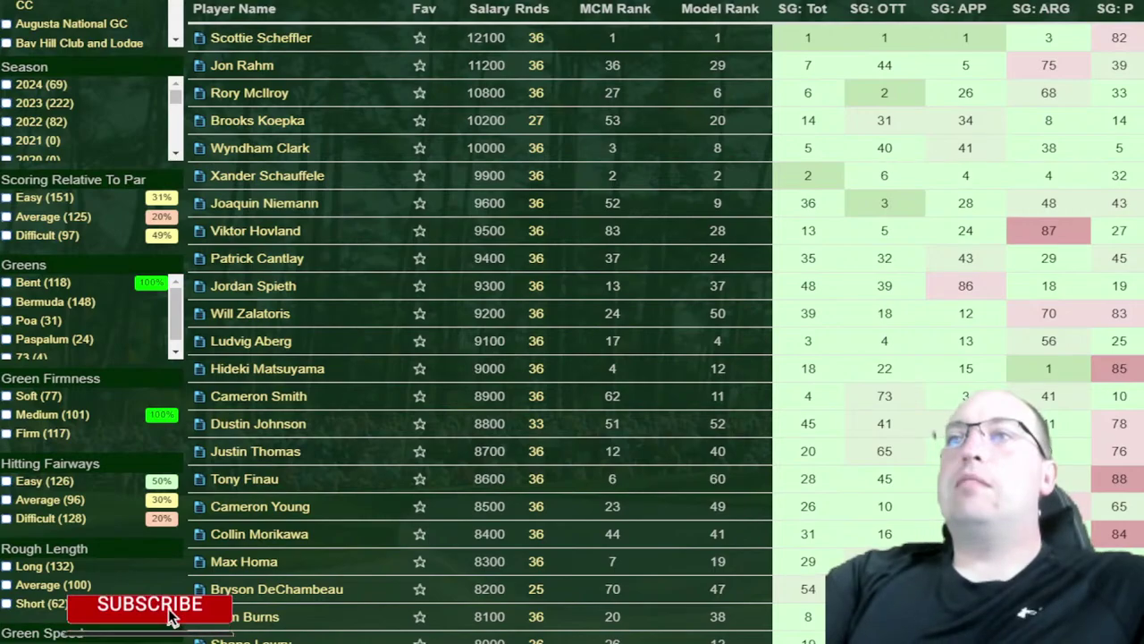
pyautogui.scroll(-7, 170, 616)
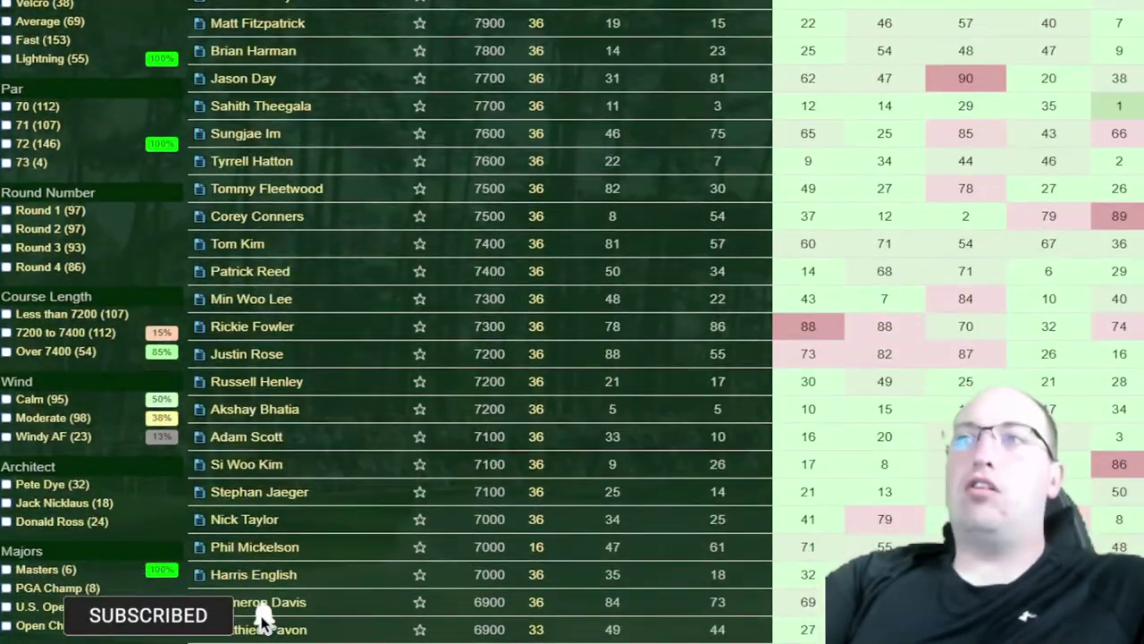
pyautogui.click(29, 357)
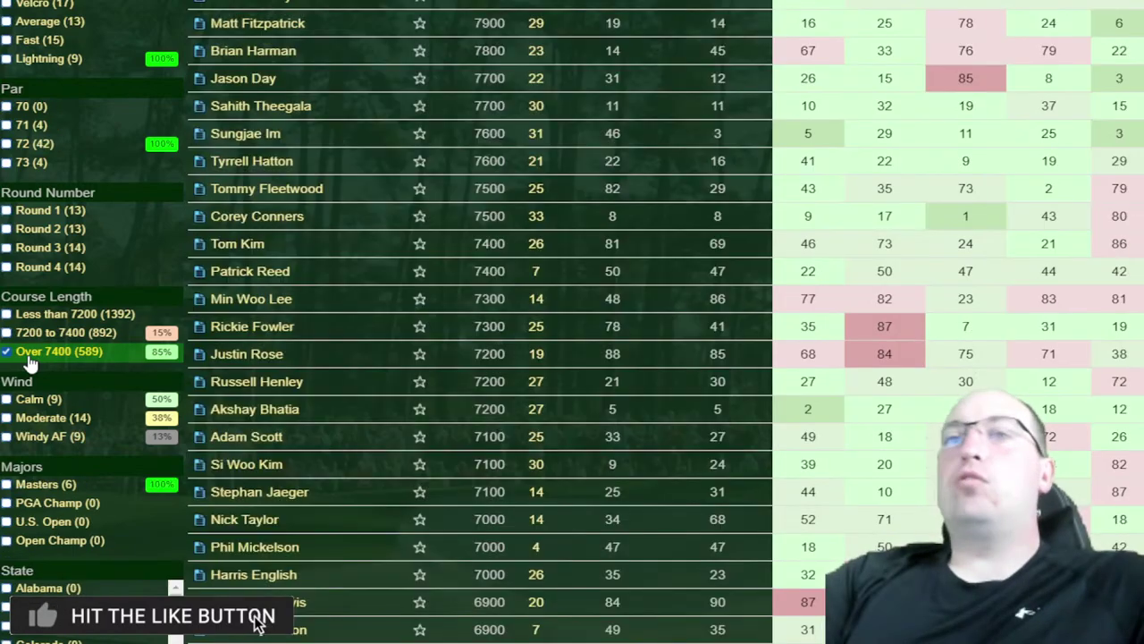
pyautogui.scroll(10, 457, 298)
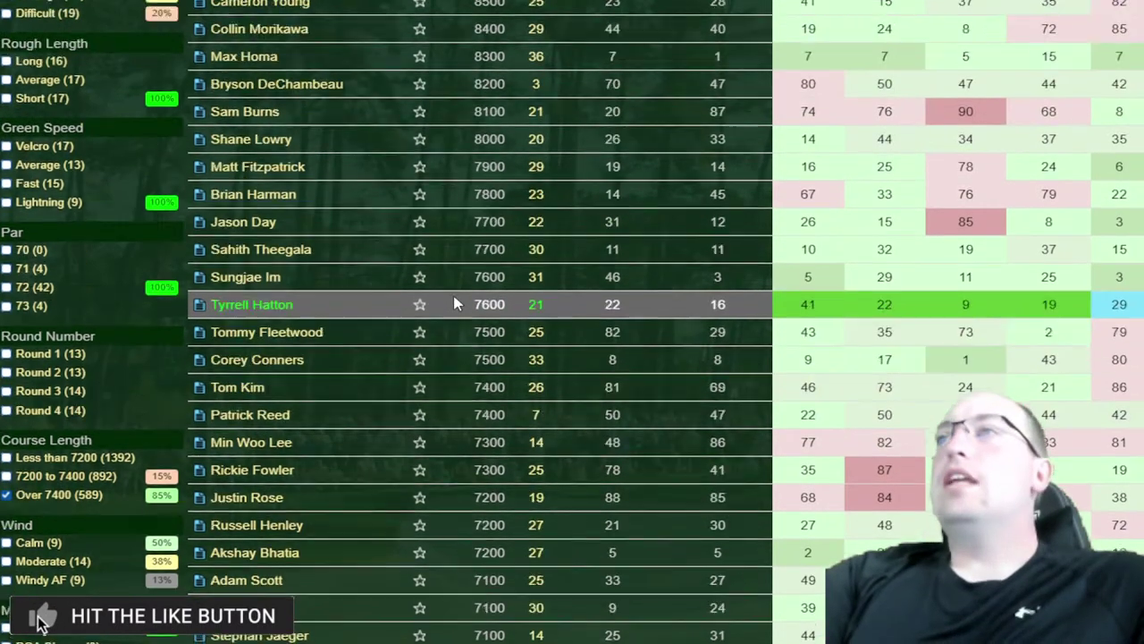
pyautogui.scroll(3, 117, 145)
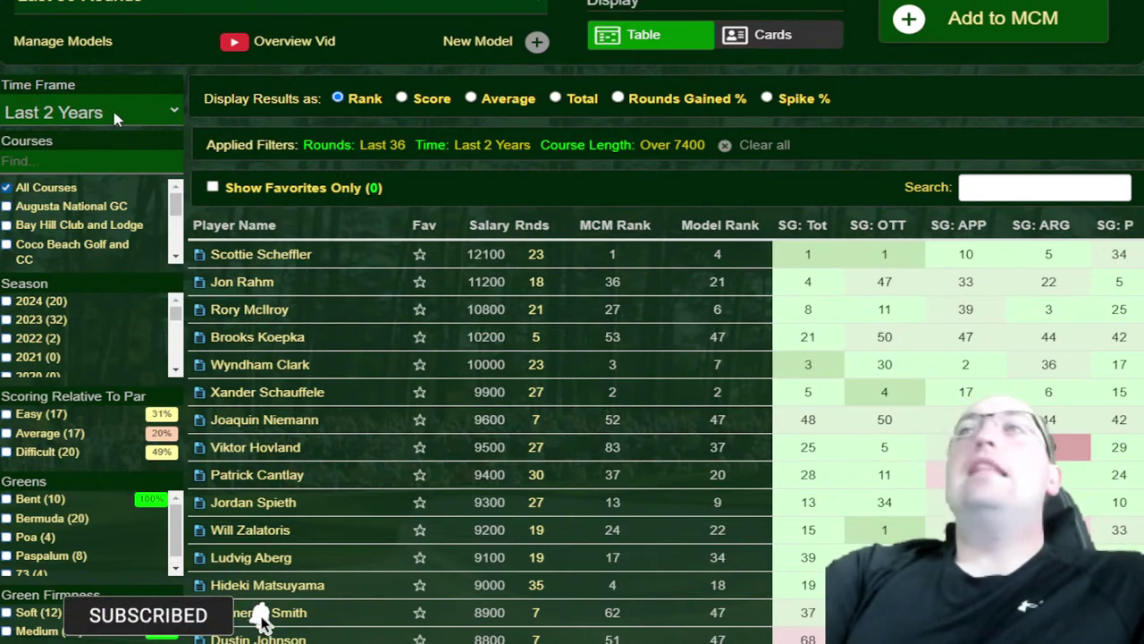
pyautogui.click(816, 225)
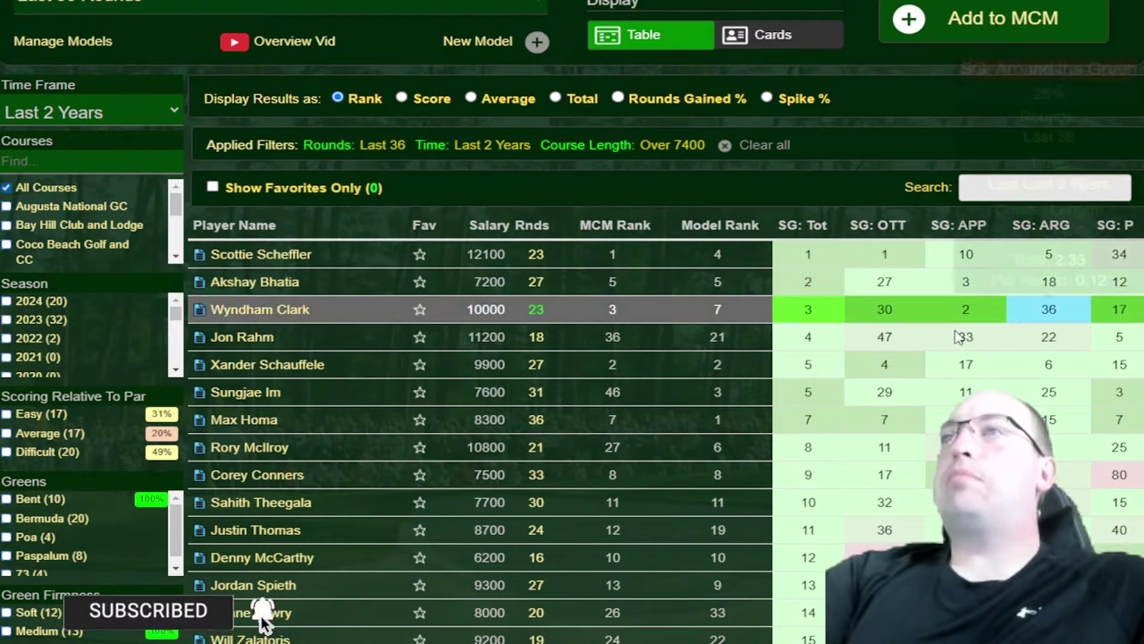
# Open Akshay Bhatia's player page and review his strokes gained history, averages and recent event results
pyautogui.scroll(-1, 633, 407)
pyautogui.scroll(-1, 536, 340)
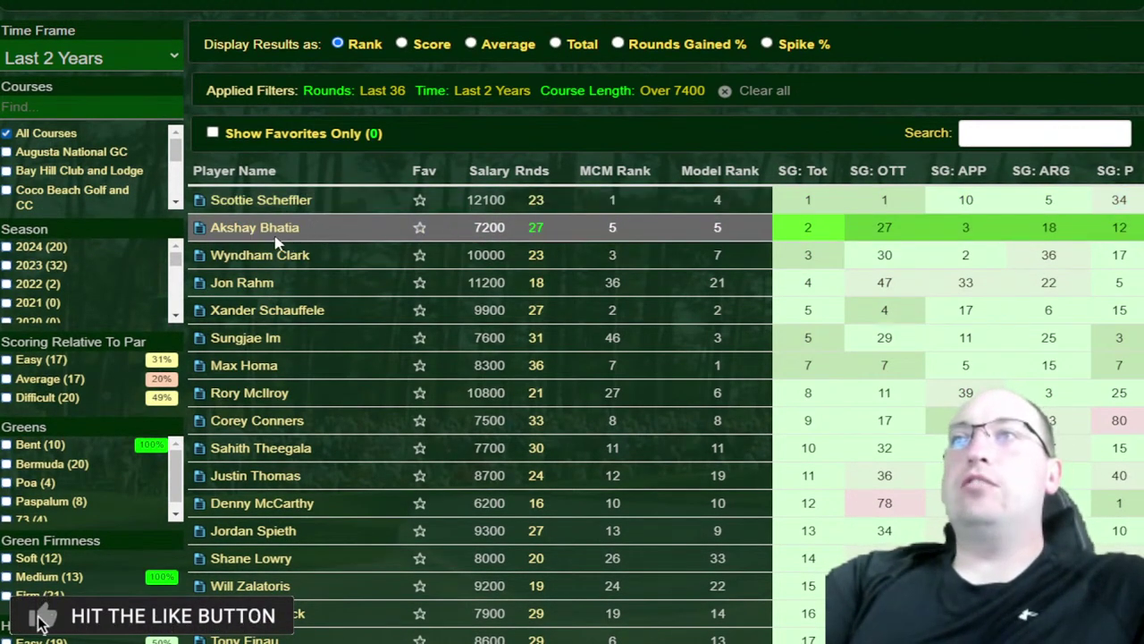
pyautogui.click(264, 229)
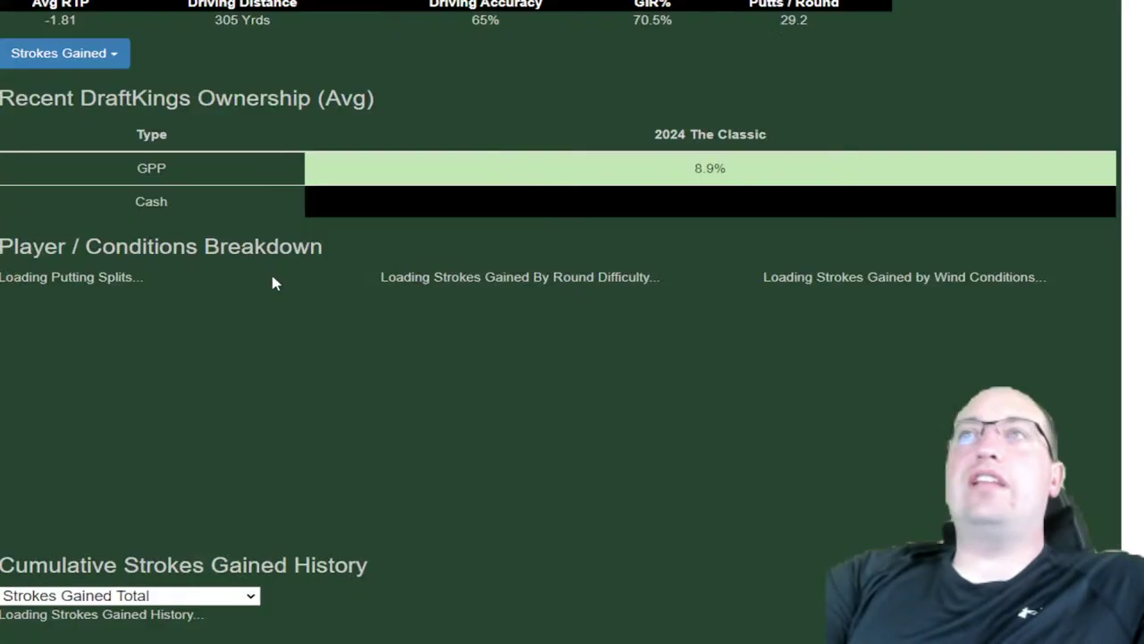
pyautogui.scroll(-10, 273, 283)
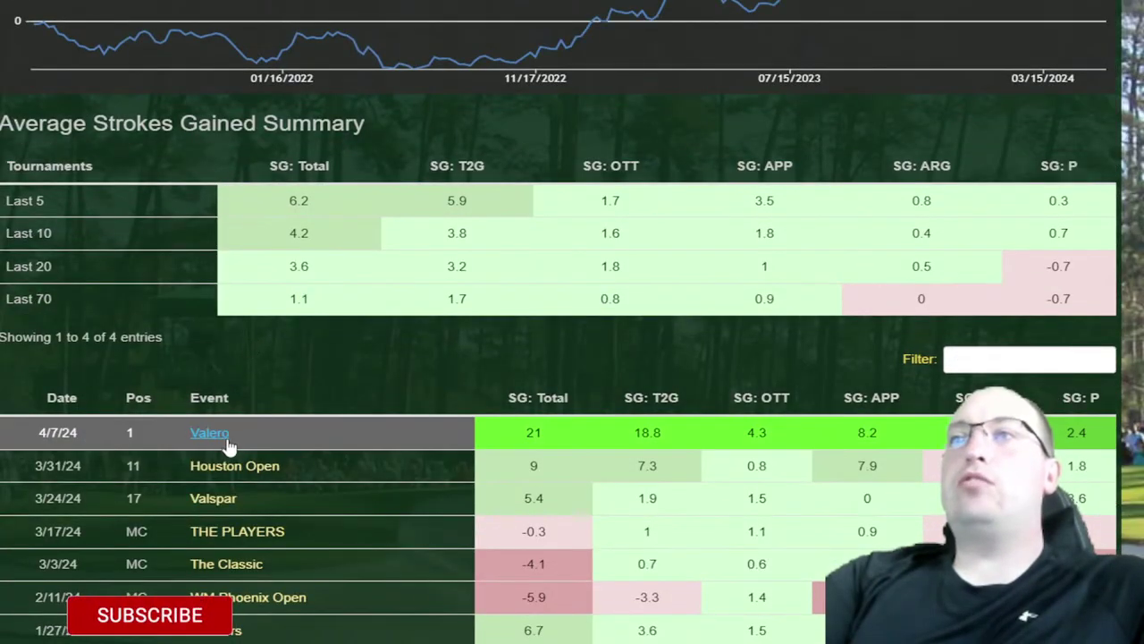
pyautogui.scroll(-1, 268, 402)
pyautogui.scroll(-2, 501, 340)
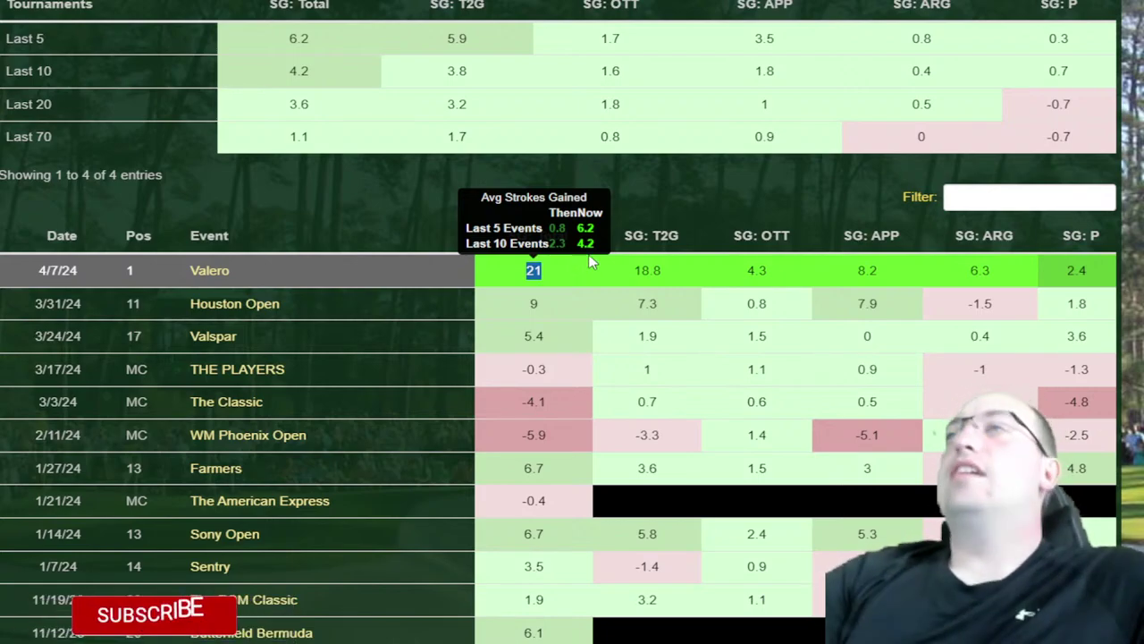
pyautogui.scroll(4, 276, 193)
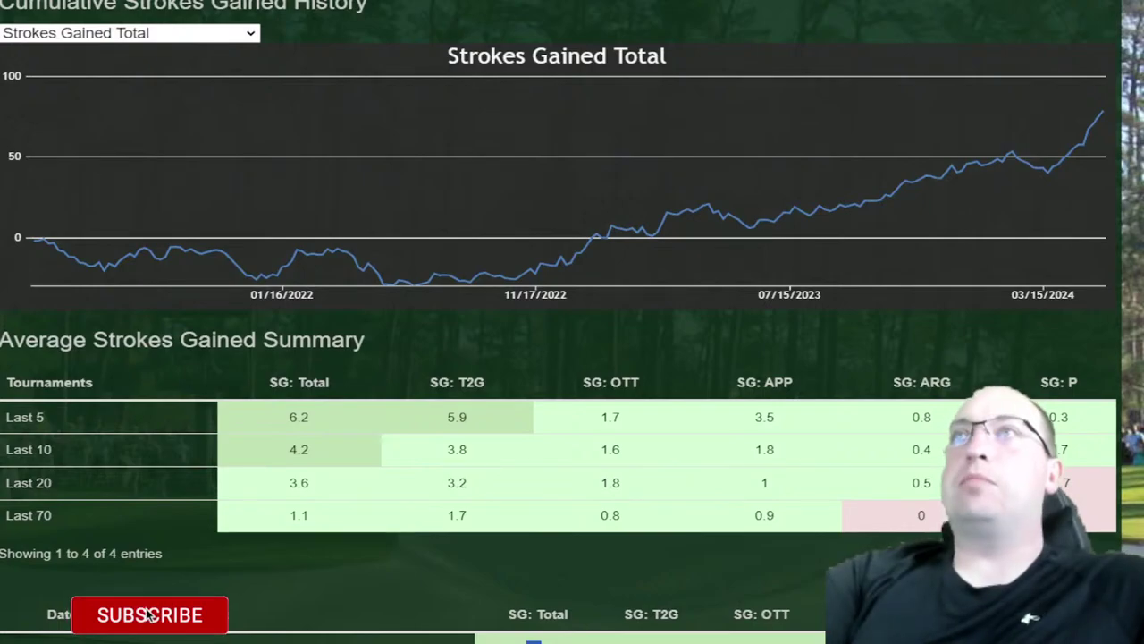
# Return to the model table and examine the top SG: Tot players for the Over 7400 course length
pyautogui.hotkey('alt', 'Left')
pyautogui.scroll(1, 326, 182)
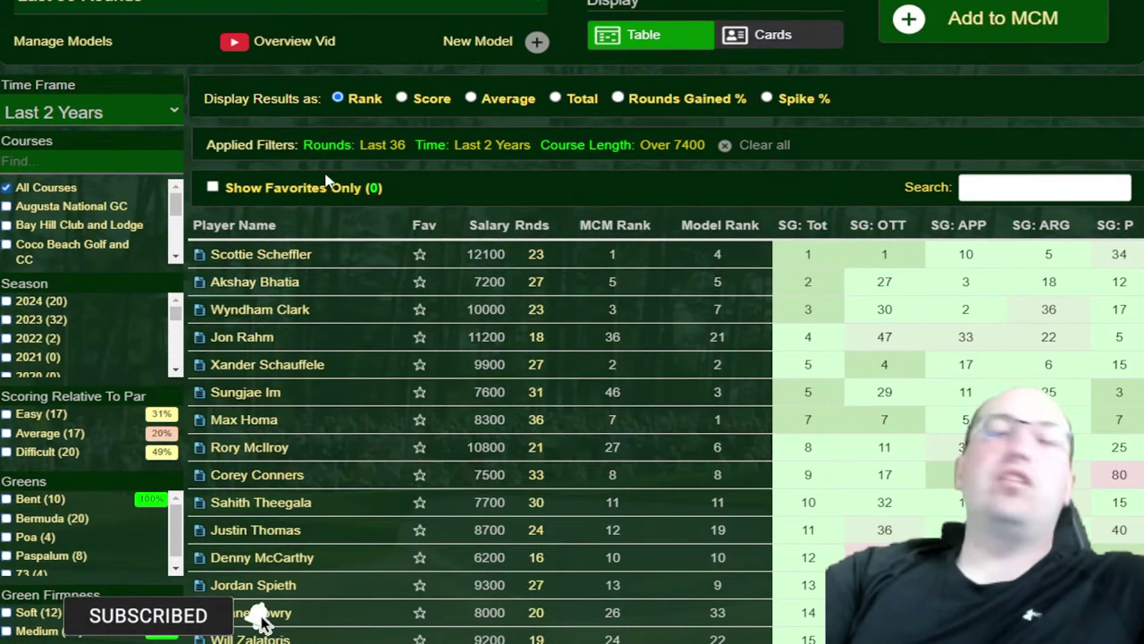
pyautogui.scroll(-1, 286, 281)
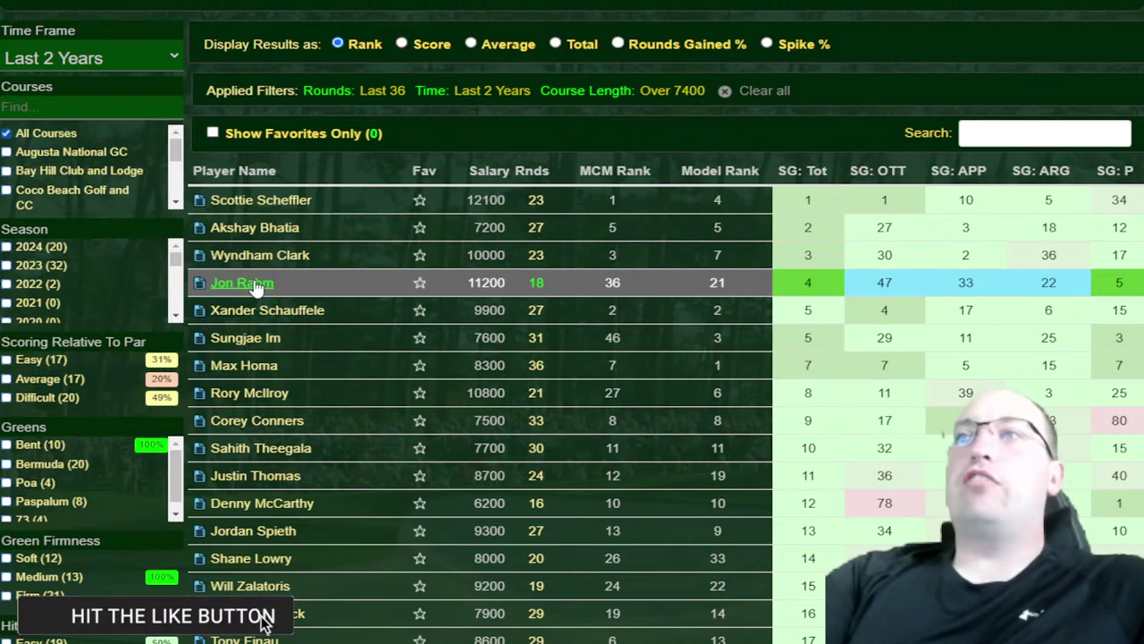
pyautogui.scroll(-2, 259, 309)
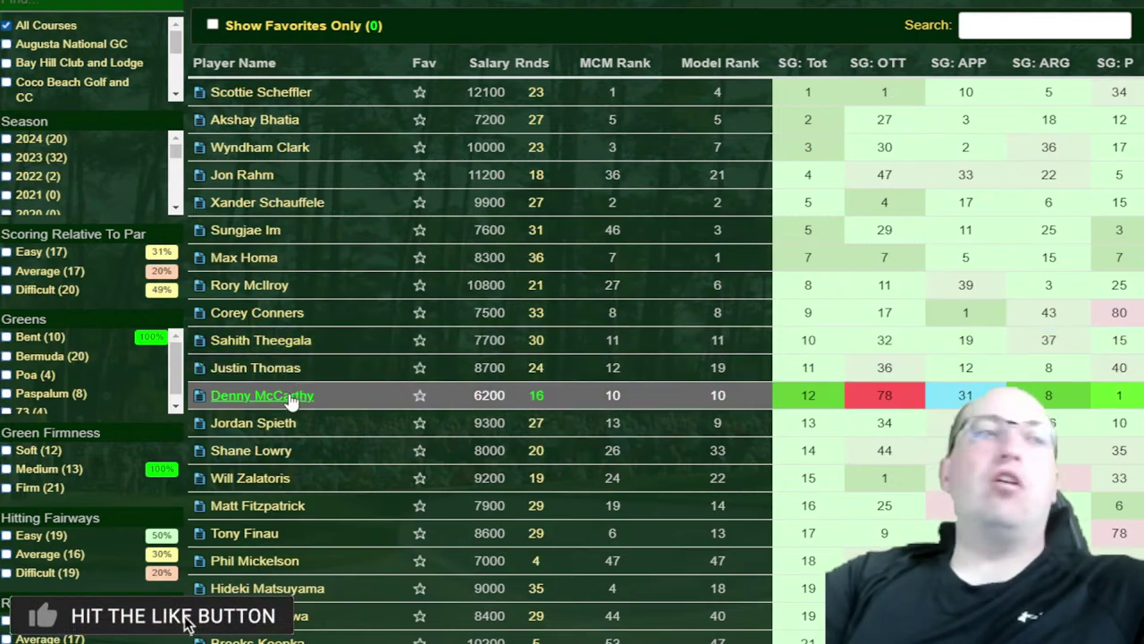
# Remove the Over 7400 course length filter and restrict Scoring Relative To Par to Difficult
pyautogui.scroll(-6, 220, 447)
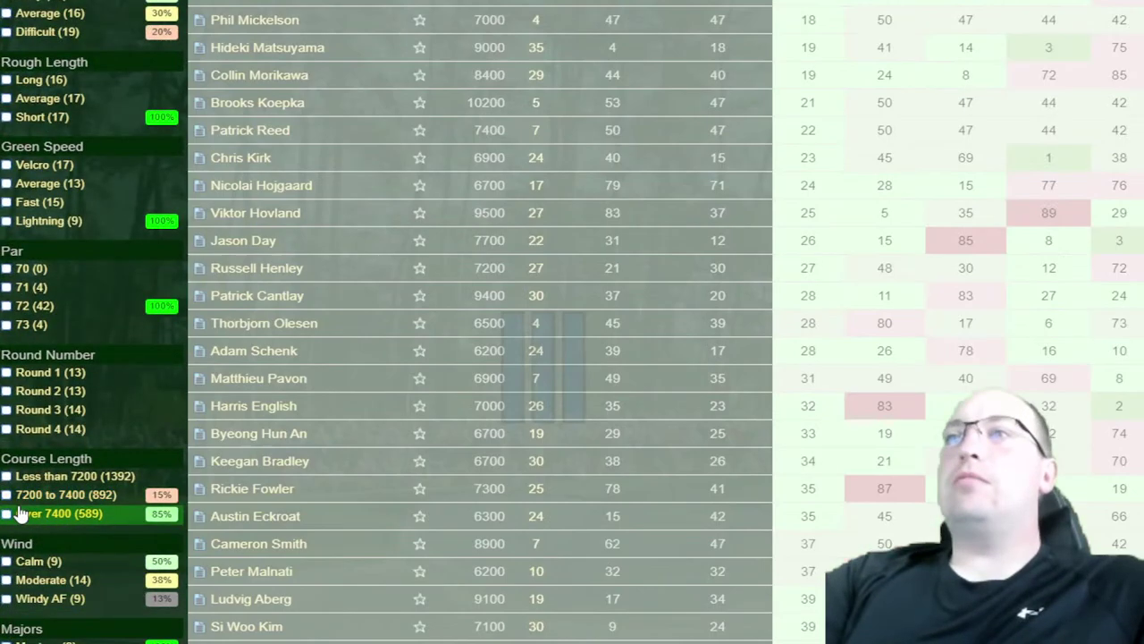
pyautogui.click(6, 476)
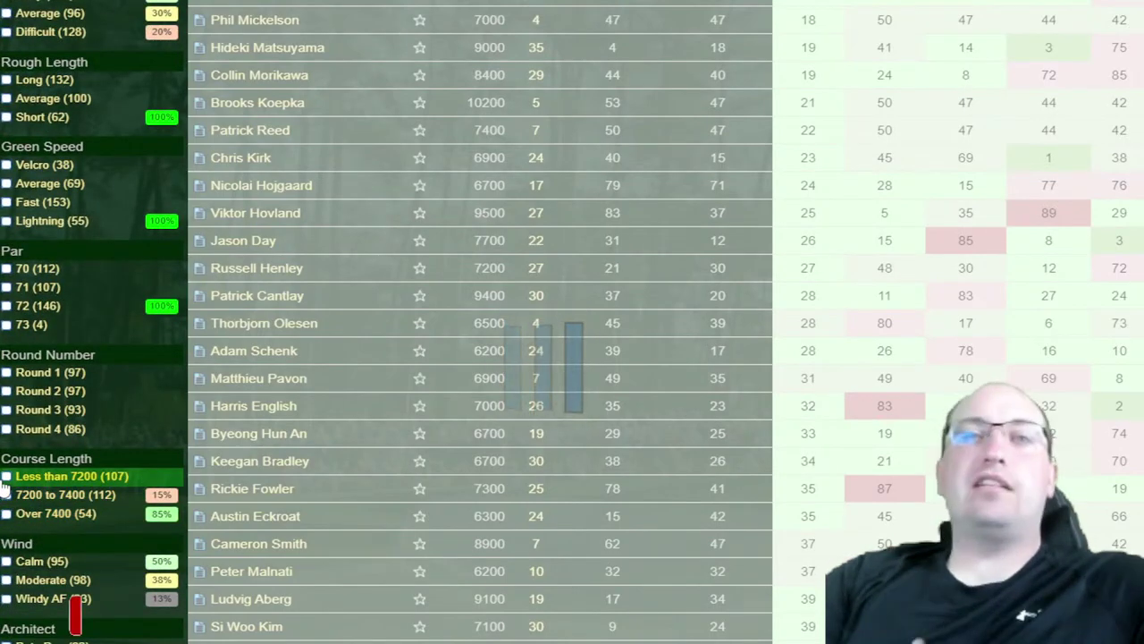
pyautogui.scroll(6, 80, 402)
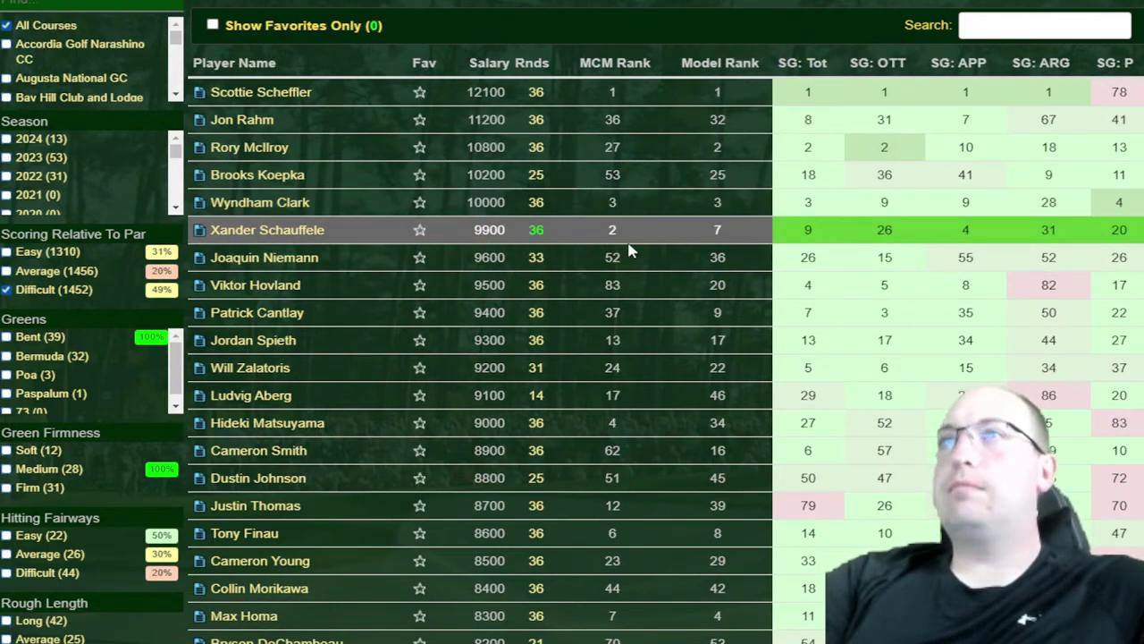
pyautogui.scroll(2, 225, 158)
pyautogui.scroll(1, 134, 134)
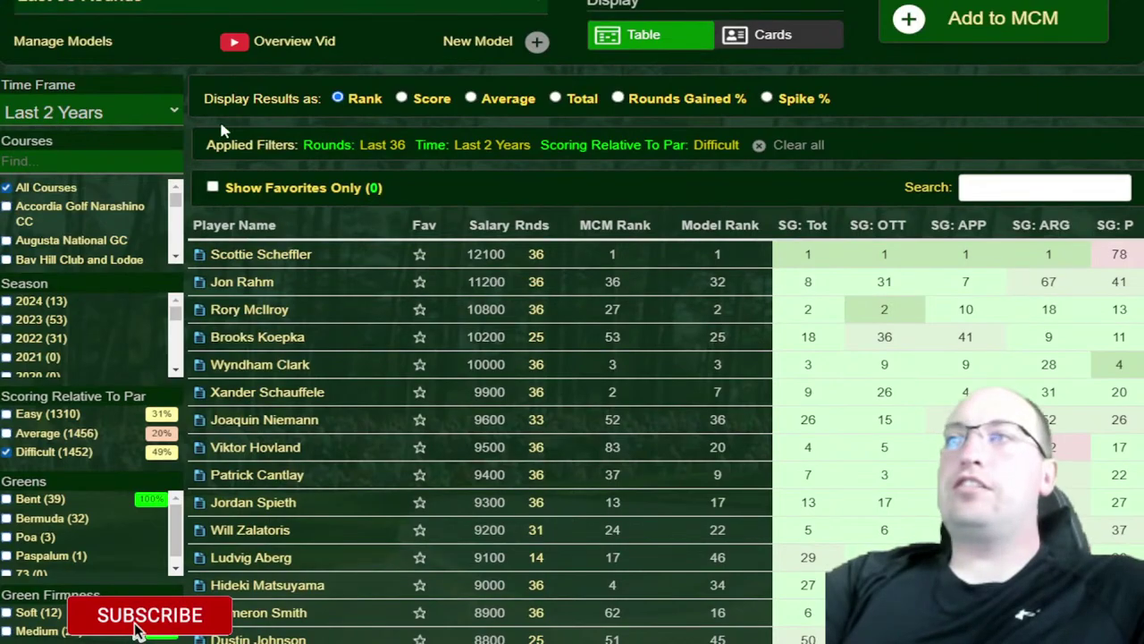
# Sort the Difficult-scoring results by SG: Tot and review the top players
pyautogui.click(835, 217)
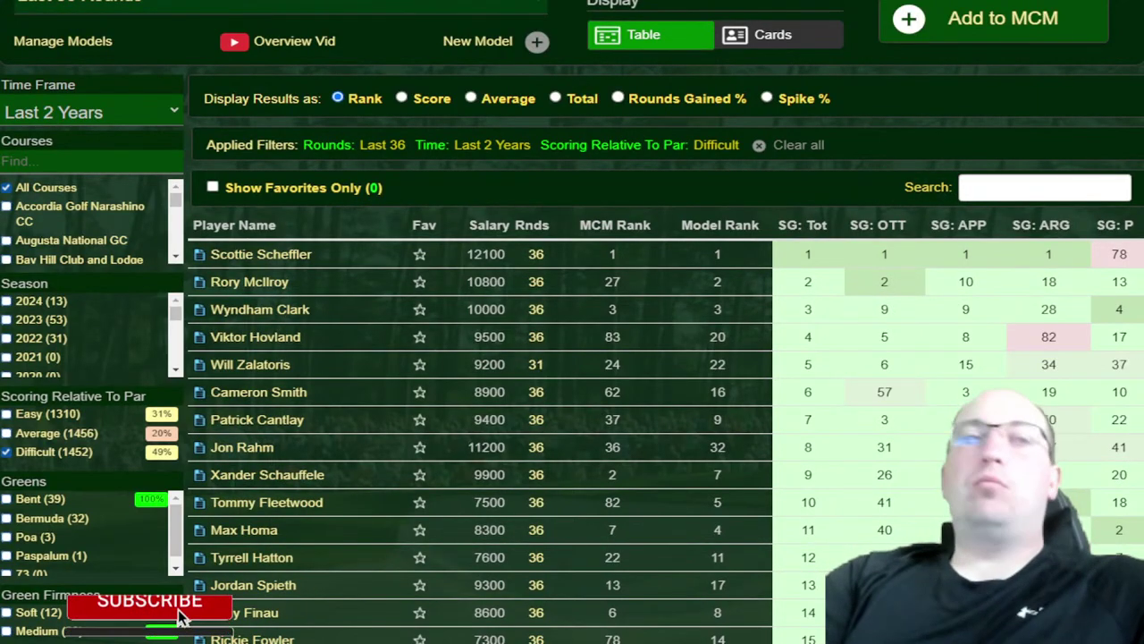
pyautogui.scroll(-3, 49, 457)
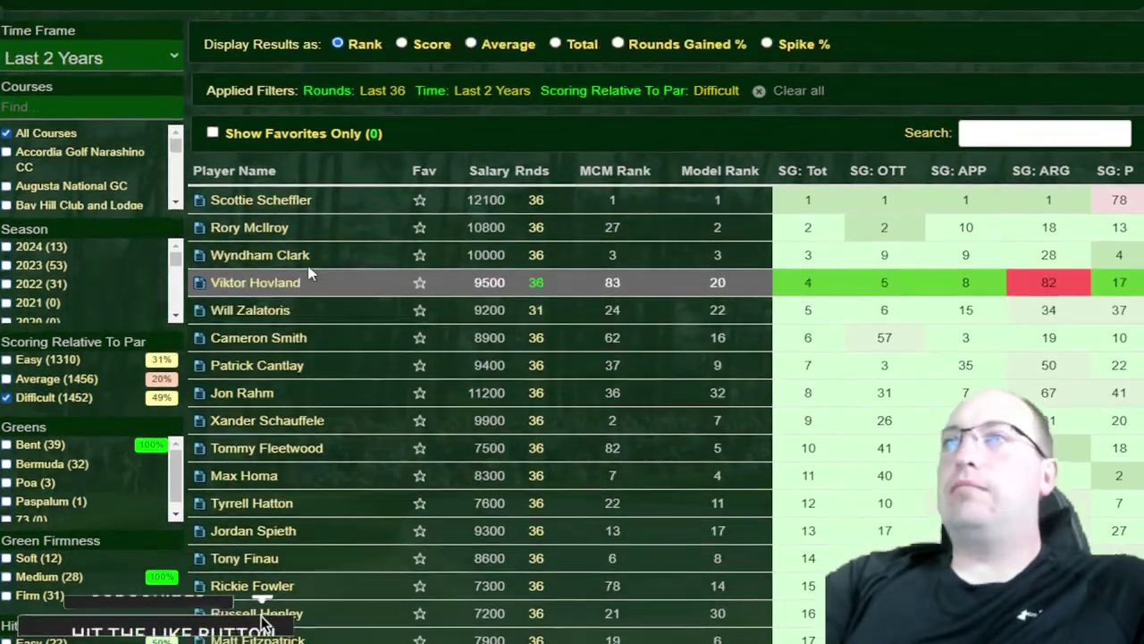
pyautogui.scroll(2, 295, 268)
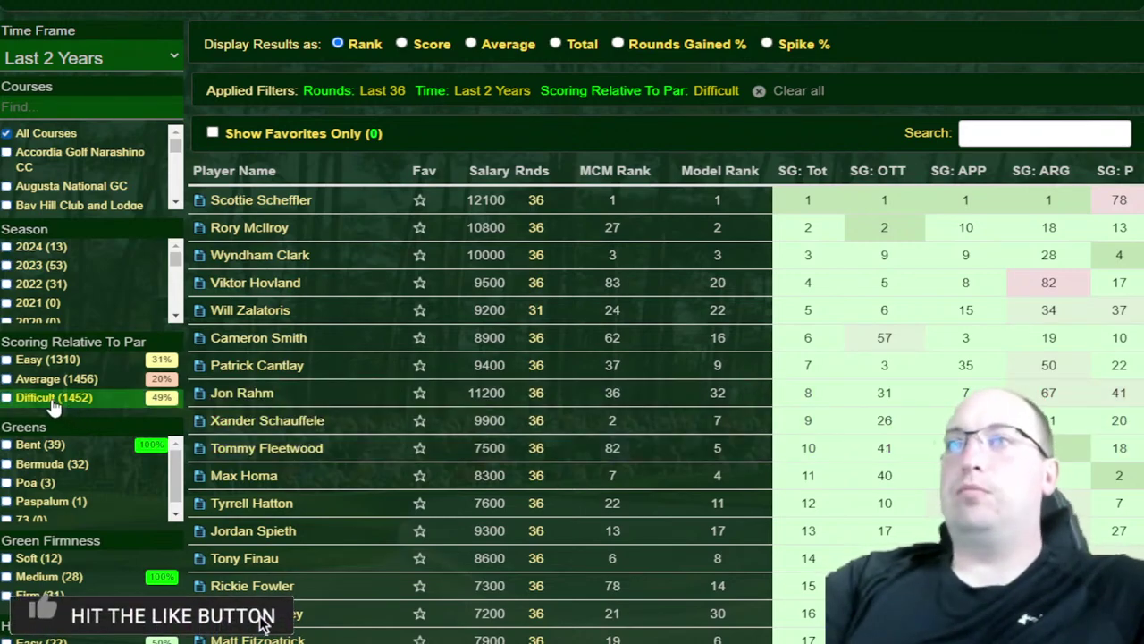
# Clear the Difficult scoring and time frame filters and restrict the results to the 2024 season
pyautogui.click(89, 399)
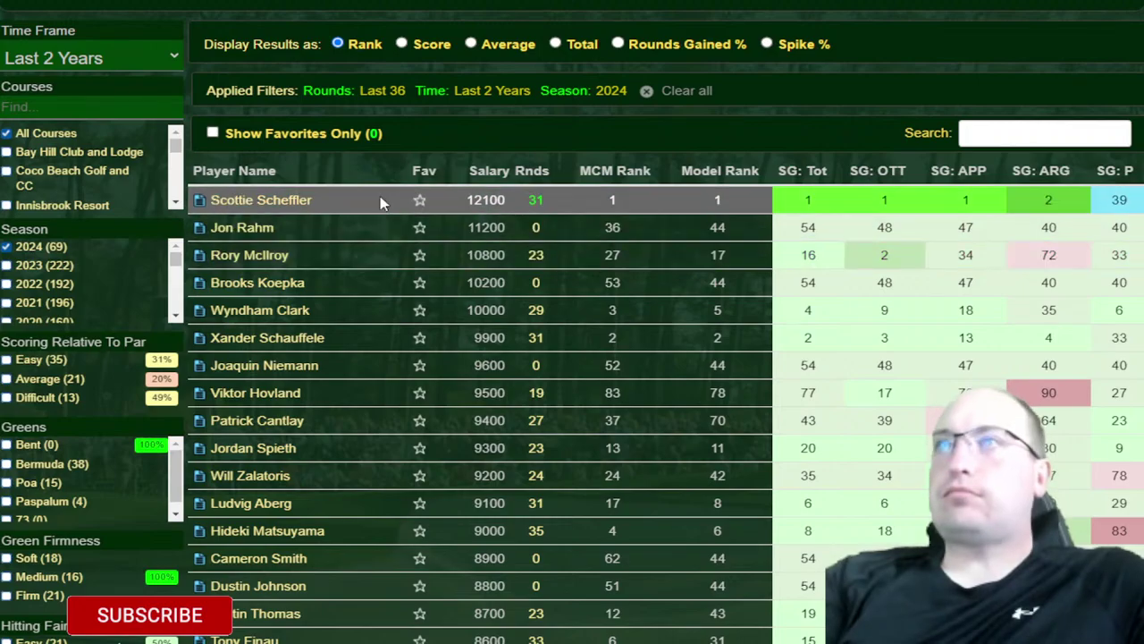
pyautogui.scroll(1, 144, 132)
pyautogui.click(662, 146)
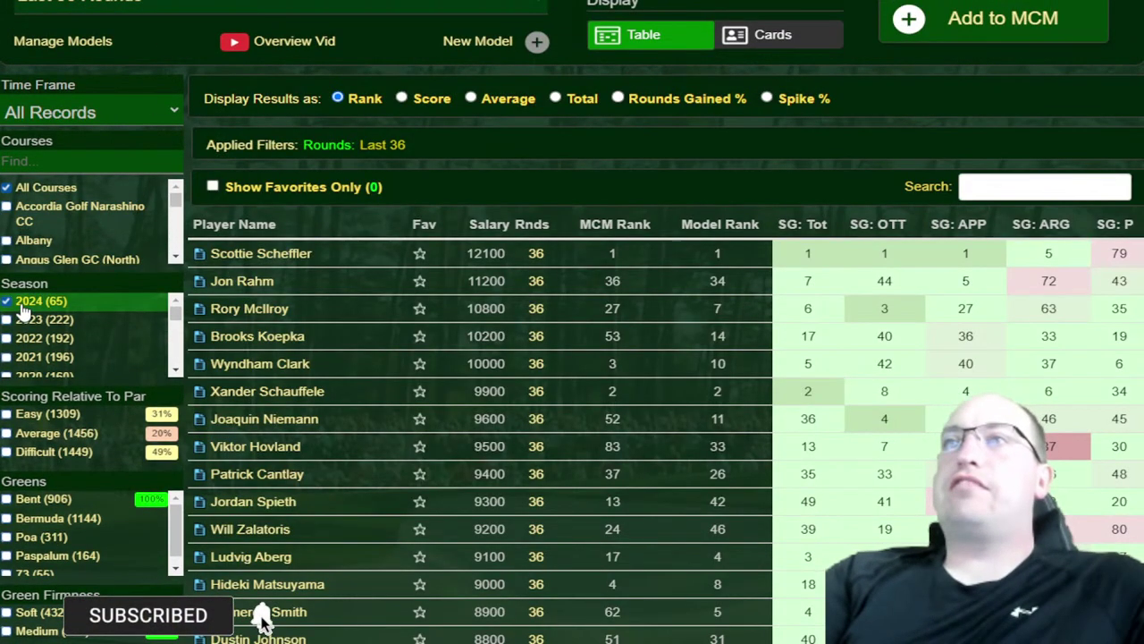
pyautogui.click(25, 302)
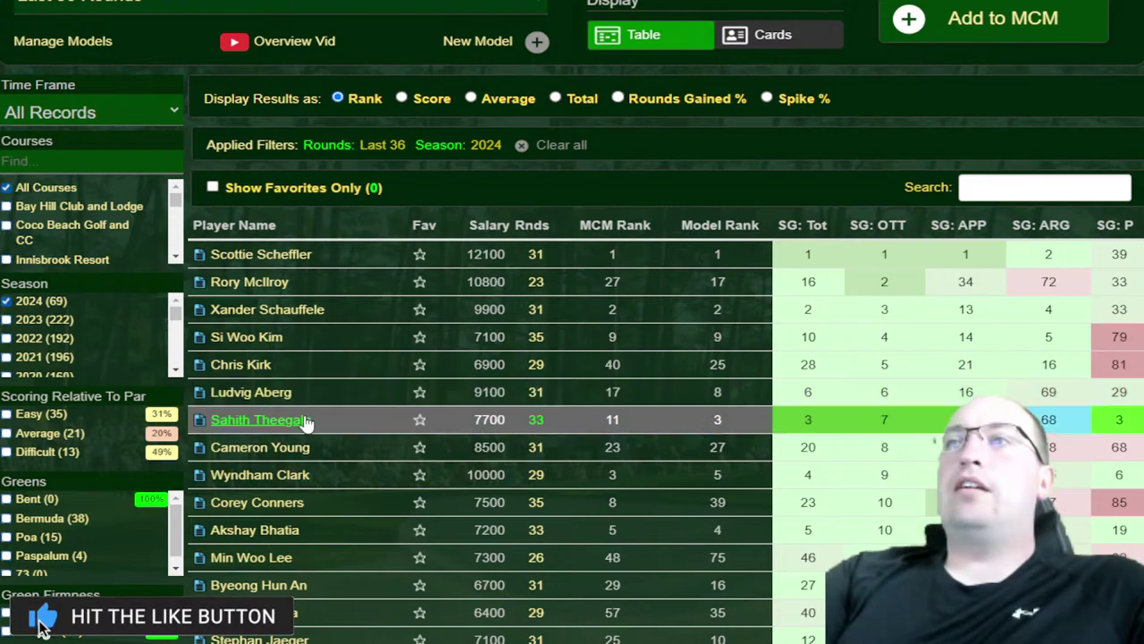
# Compare the 2024 season's leaders by sorting the table by SG: APP, SG: ARG and SG: P in turn
pyautogui.scroll(-1, 301, 413)
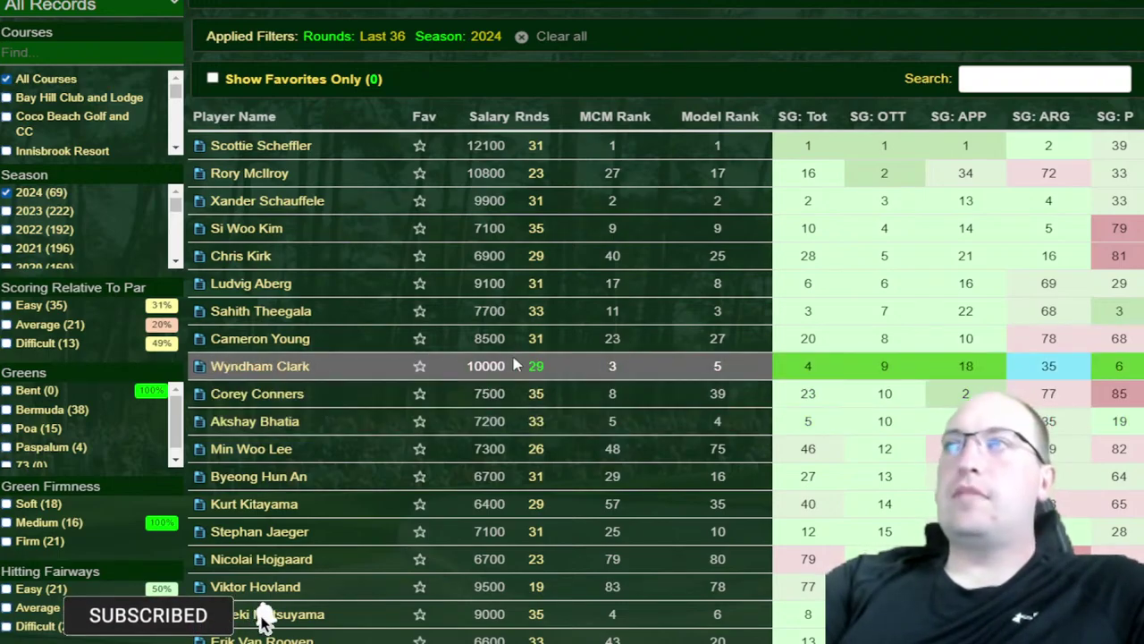
pyautogui.scroll(2, 539, 358)
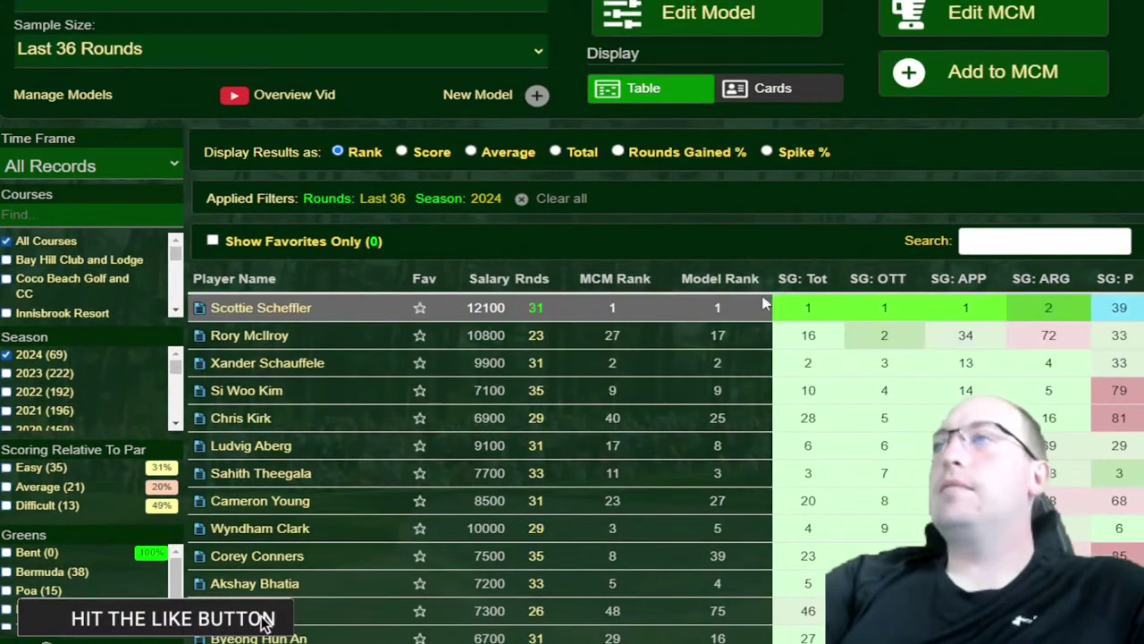
pyautogui.click(961, 278)
pyautogui.scroll(-2, 289, 255)
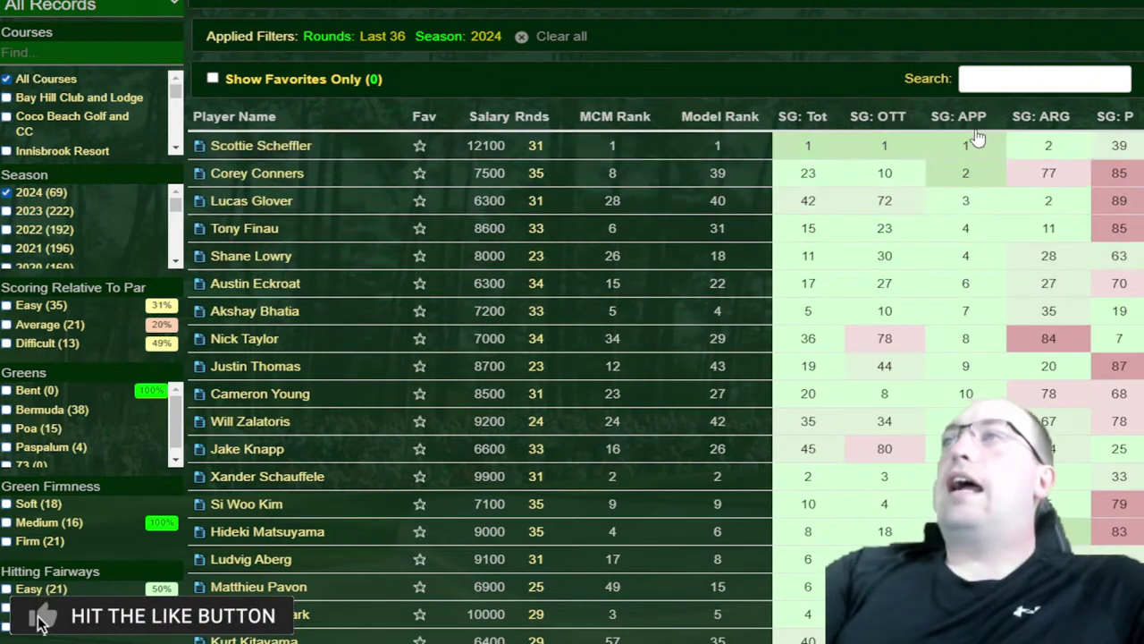
pyautogui.click(1040, 116)
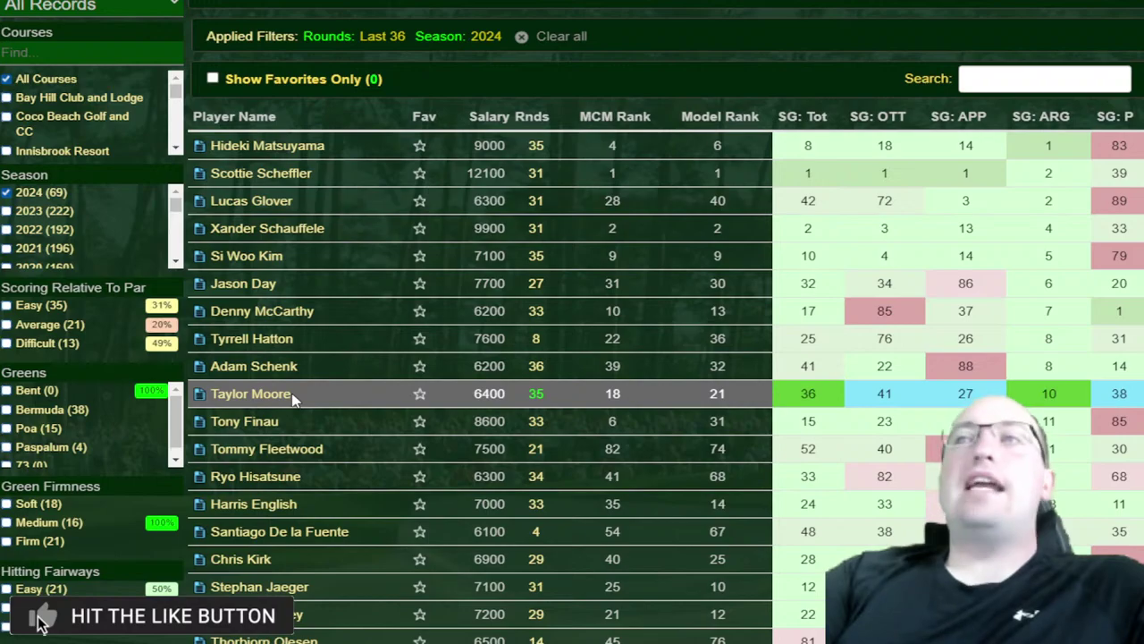
pyautogui.click(1117, 125)
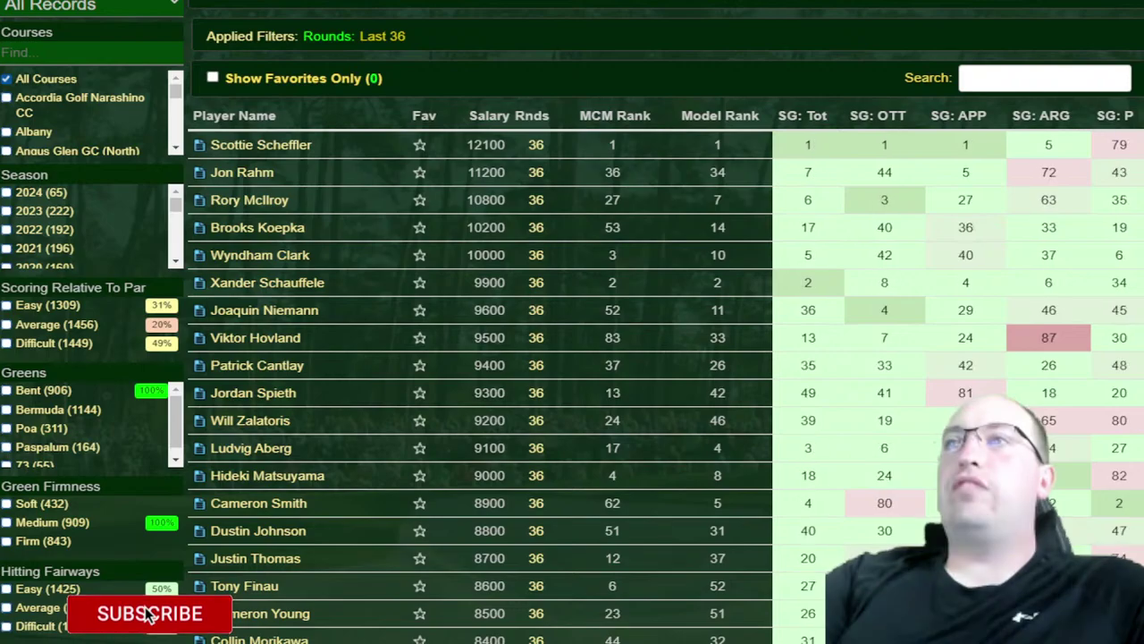
# Filter the player results to courses with Bent greens and Lightning green speed
pyautogui.scroll(-1, 182, 616)
pyautogui.click(7, 282)
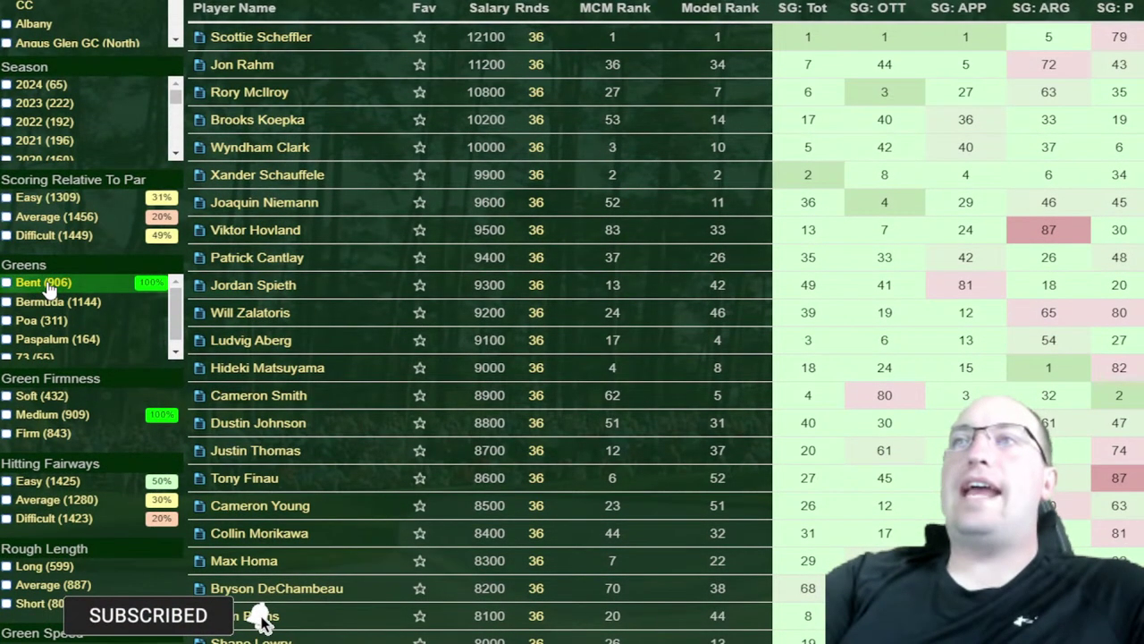
pyautogui.scroll(-1, 572, 322)
pyautogui.scroll(-3, 49, 342)
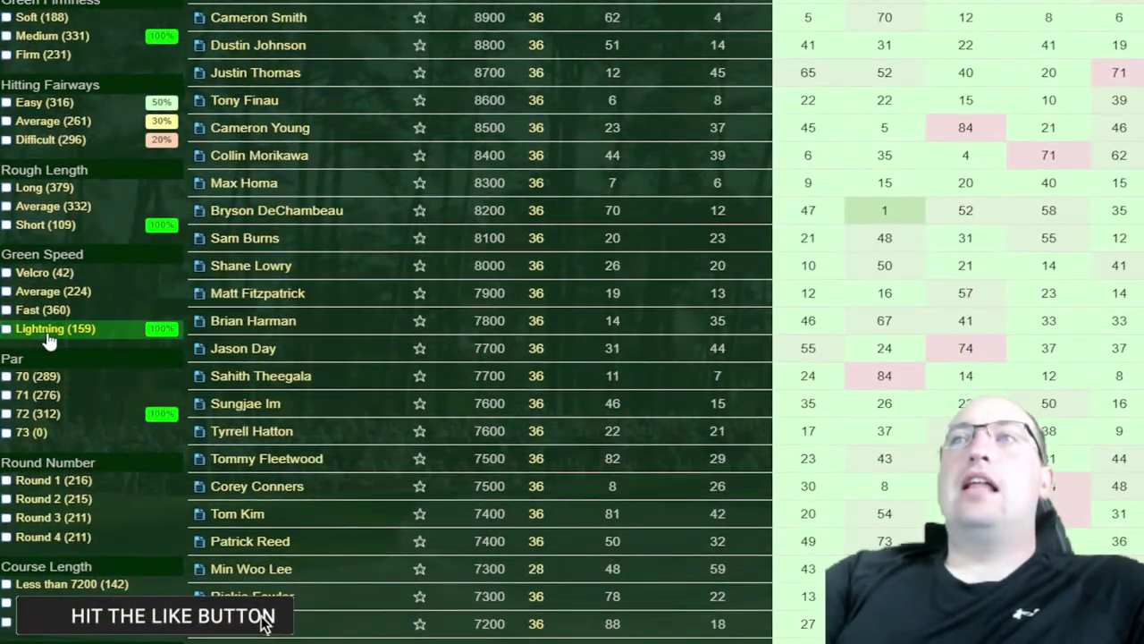
pyautogui.click(49, 336)
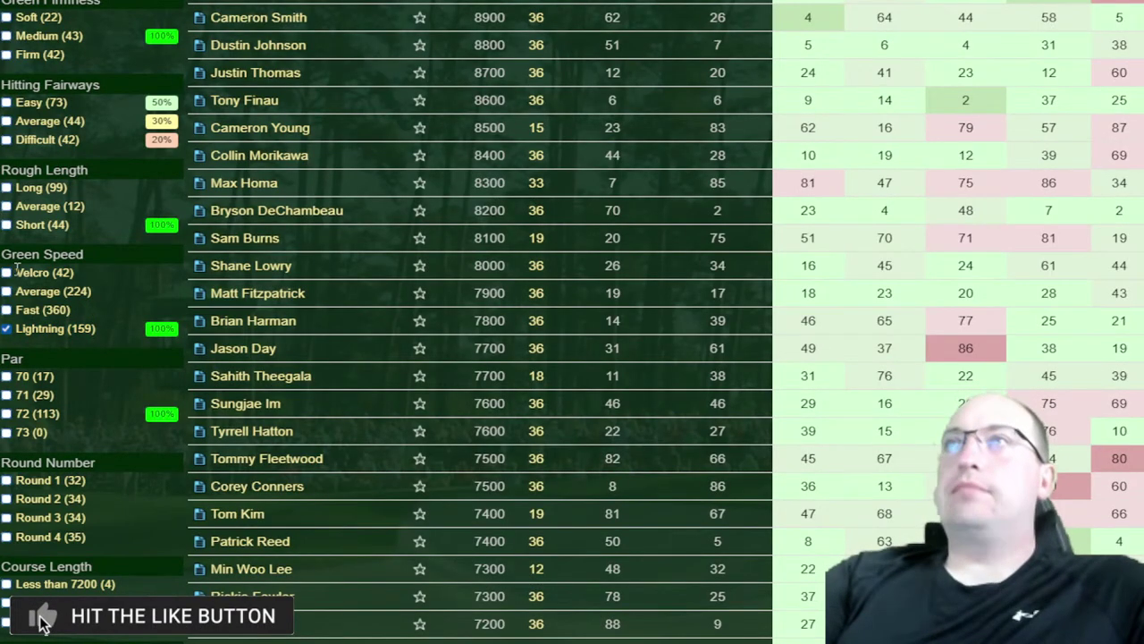
# Rank the Bent and Lightning results by SG: P over all records, and again with the time frame limited to Last 2 Years
pyautogui.scroll(5, 965, 143)
pyautogui.click(1109, 117)
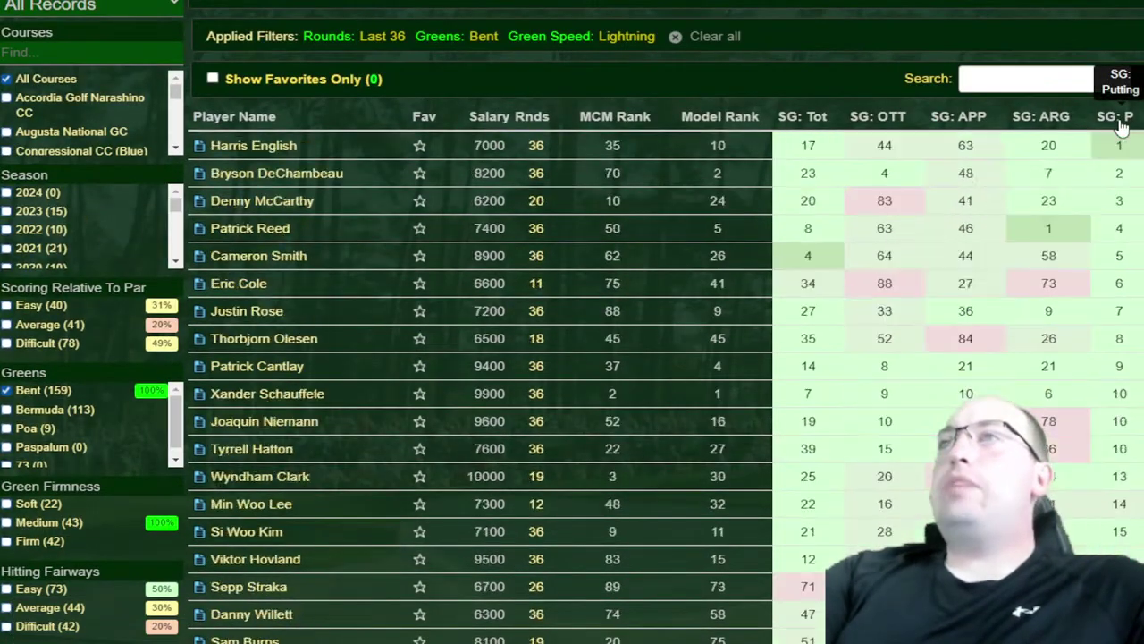
pyautogui.click(90, 5)
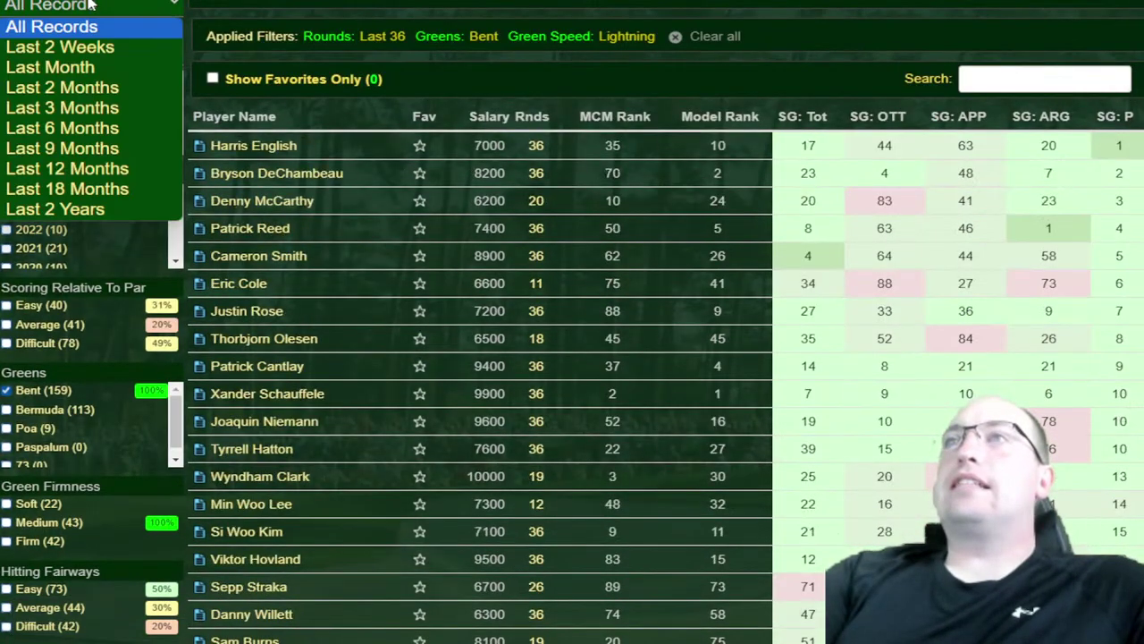
pyautogui.click(51, 209)
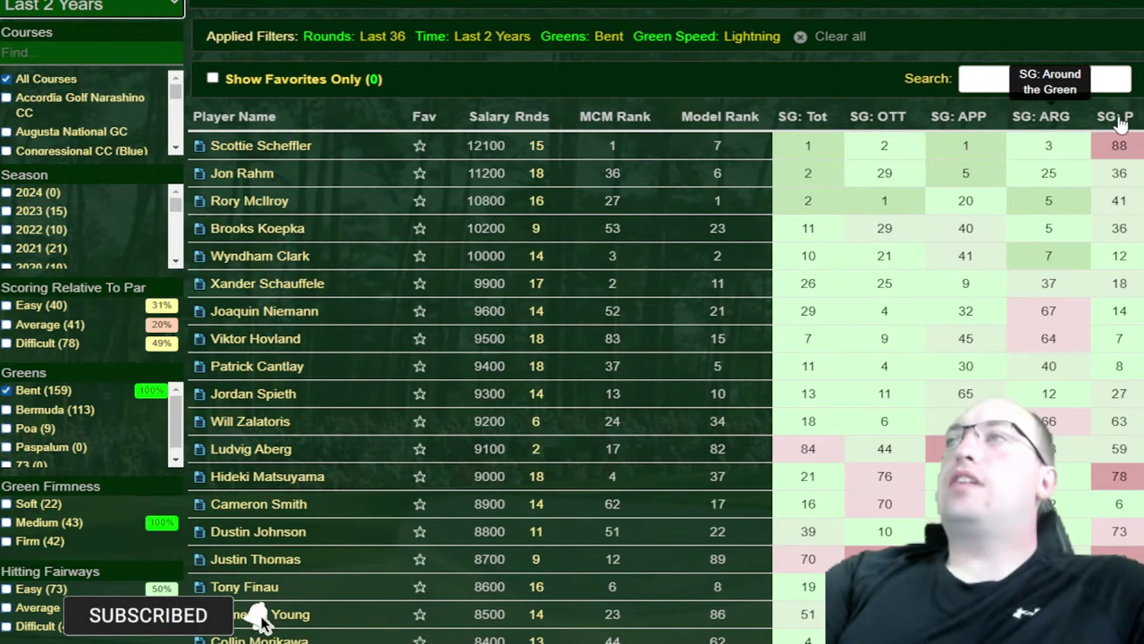
pyautogui.click(1123, 120)
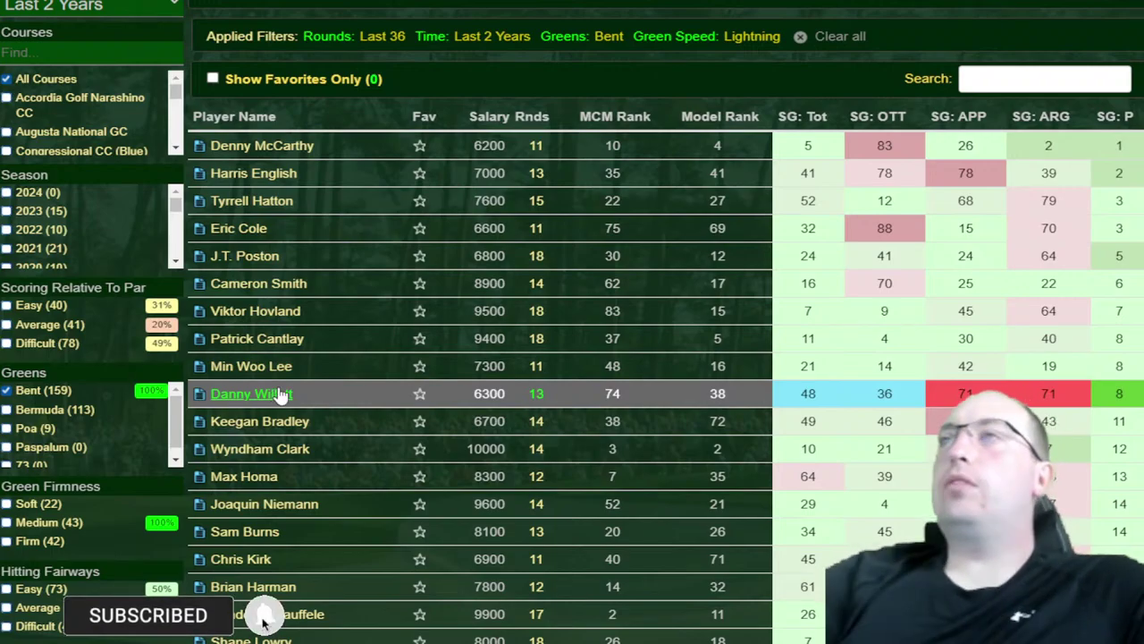
# Remove the Bent greens and Lightning green speed filters from the Last 2 Years results
pyautogui.scroll(2, 429, 204)
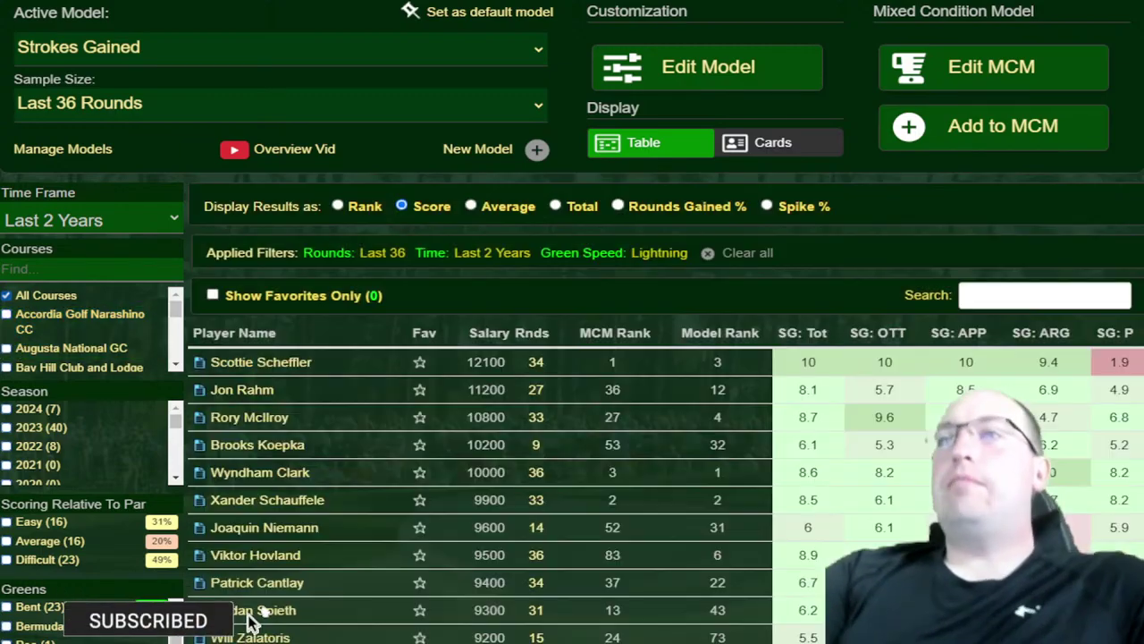
pyautogui.scroll(-4, 27, 134)
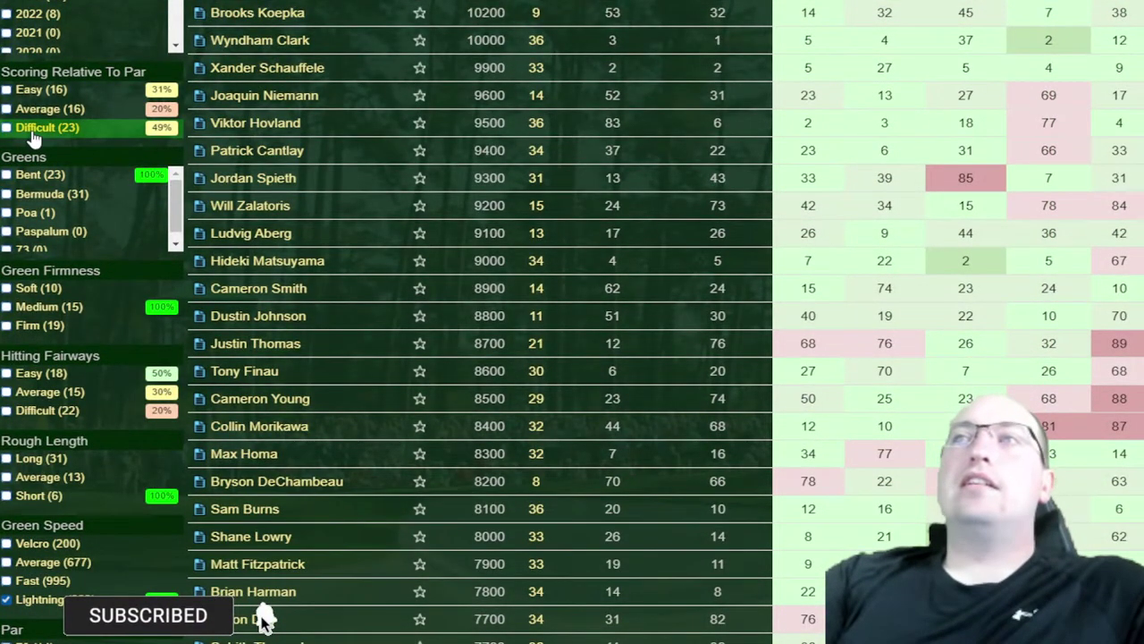
pyautogui.scroll(-2, 31, 136)
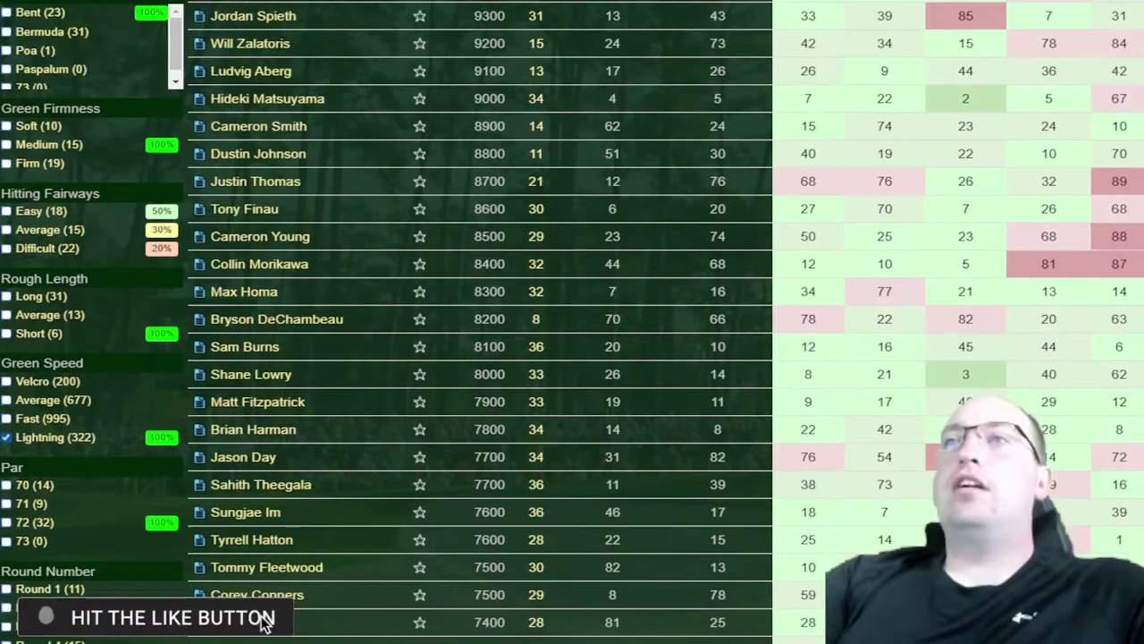
pyautogui.click(44, 440)
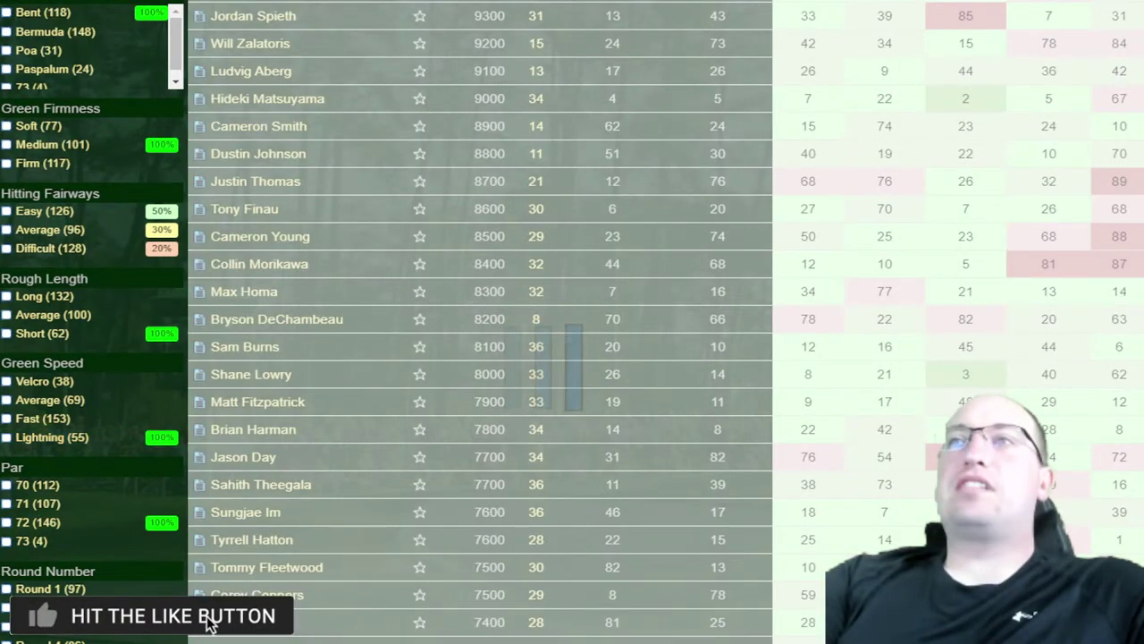
pyautogui.scroll(-3, 51, 483)
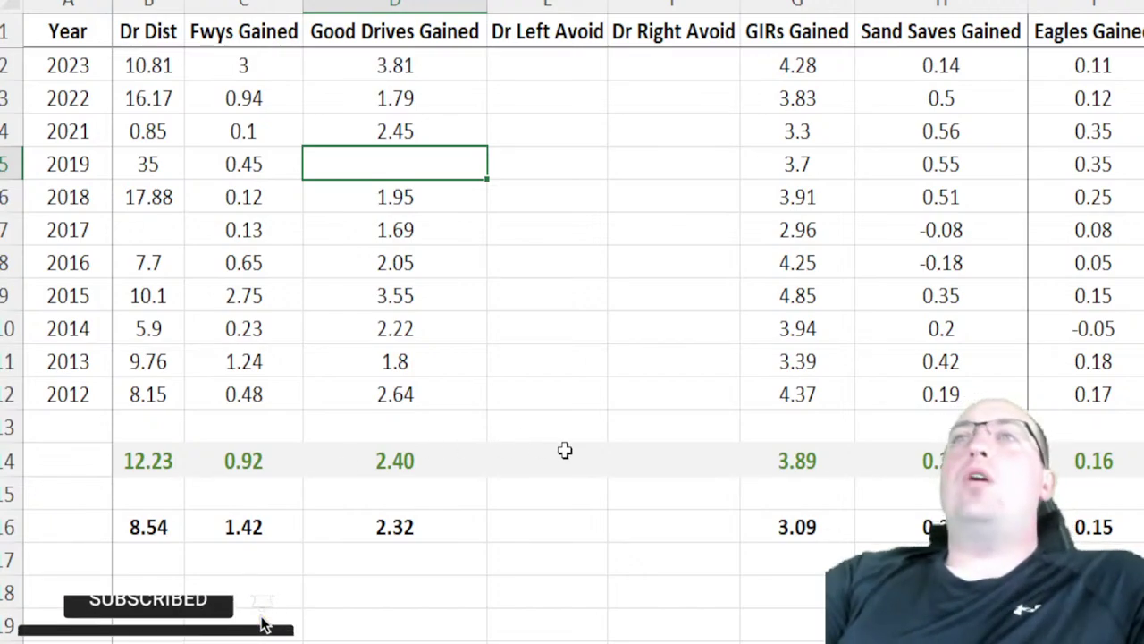
# In the yearly stats spreadsheet in Excel, review the years covered and the Dr Dist figures for 2023 through 2019
pyautogui.moveTo(87, 65); pyautogui.dragTo(99, 389)
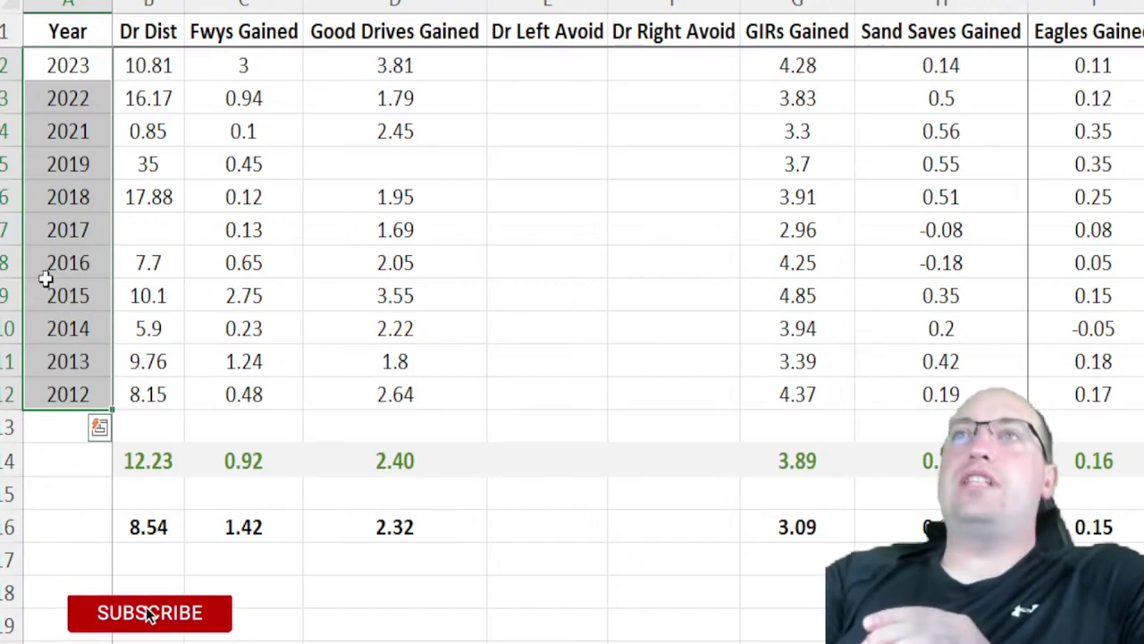
pyautogui.click(79, 164)
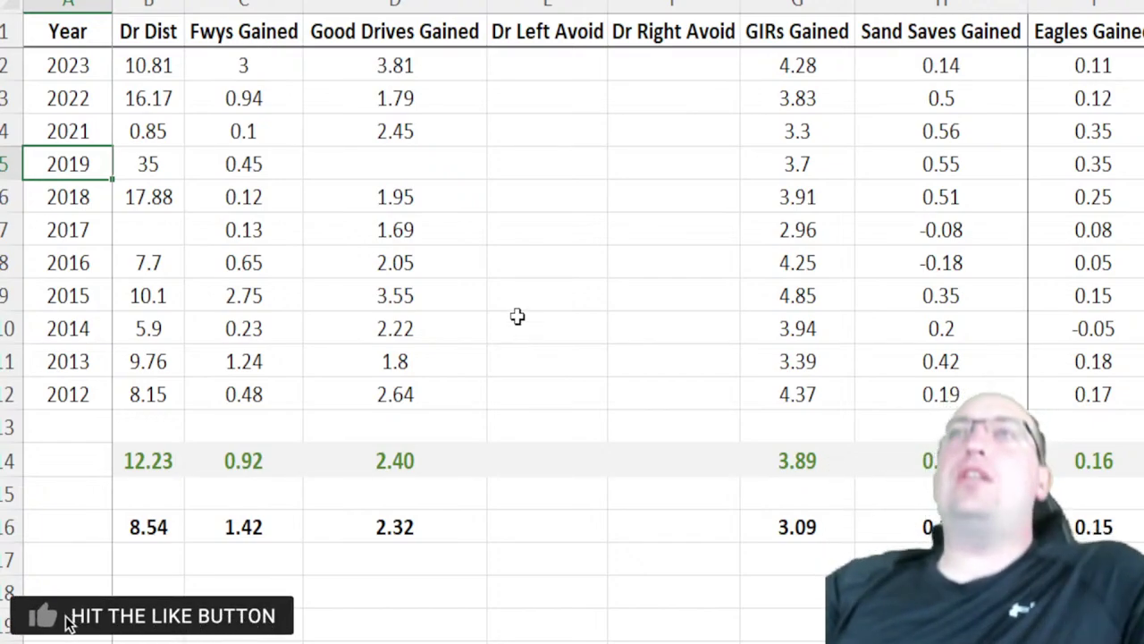
pyautogui.moveTo(68, 5); pyautogui.dragTo(173, 45)
pyautogui.click(167, 104)
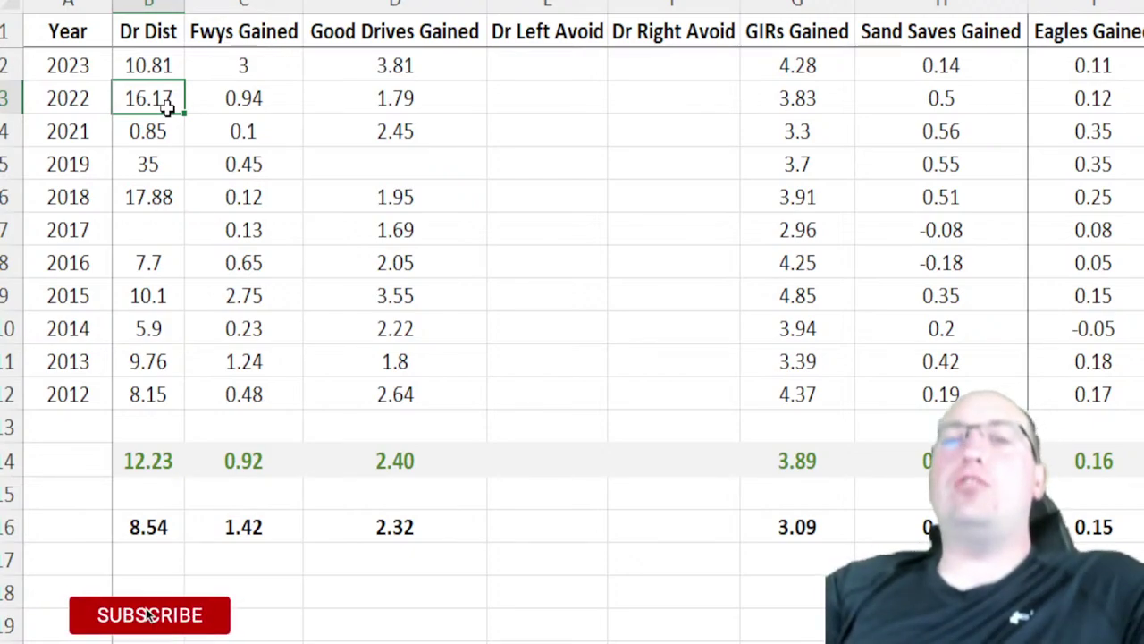
pyautogui.click(129, 463)
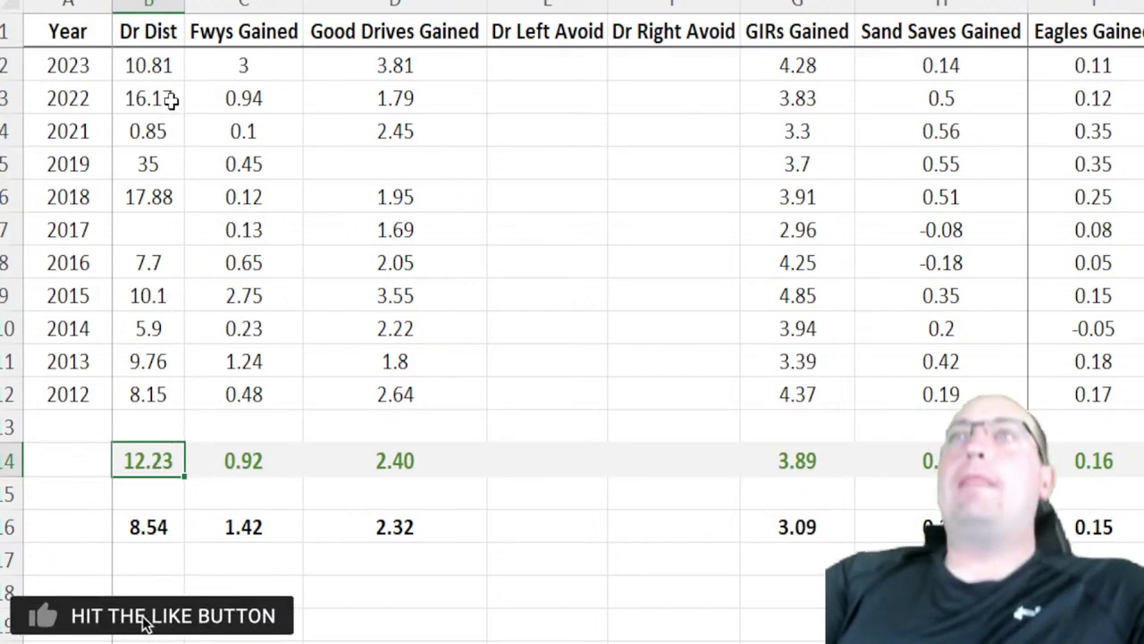
pyautogui.moveTo(164, 66); pyautogui.dragTo(163, 94)
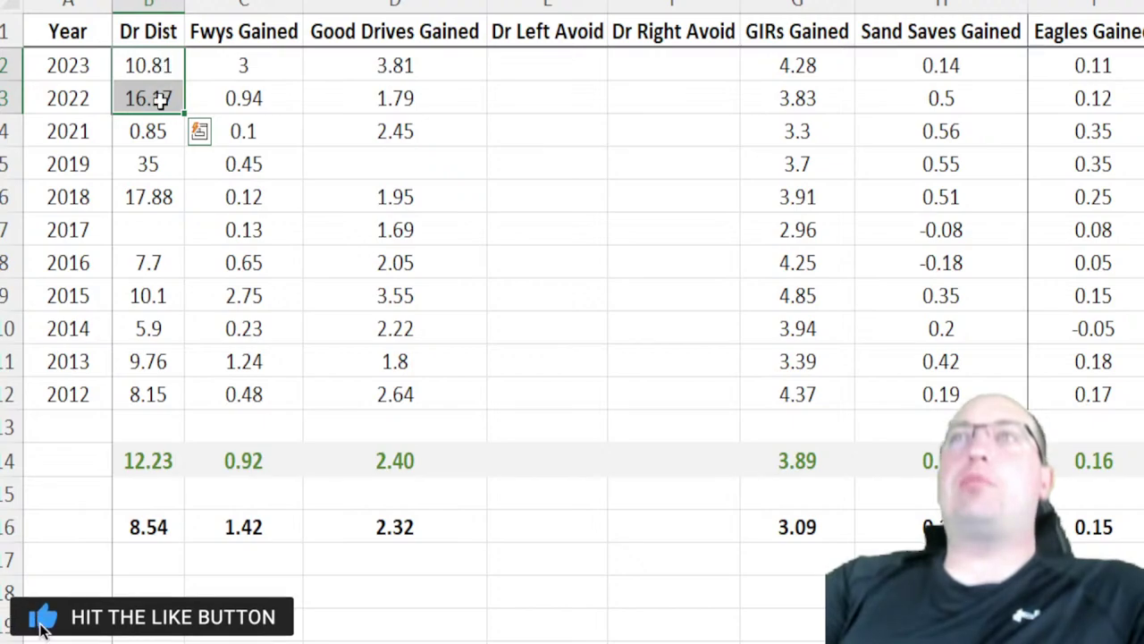
pyautogui.click(168, 132)
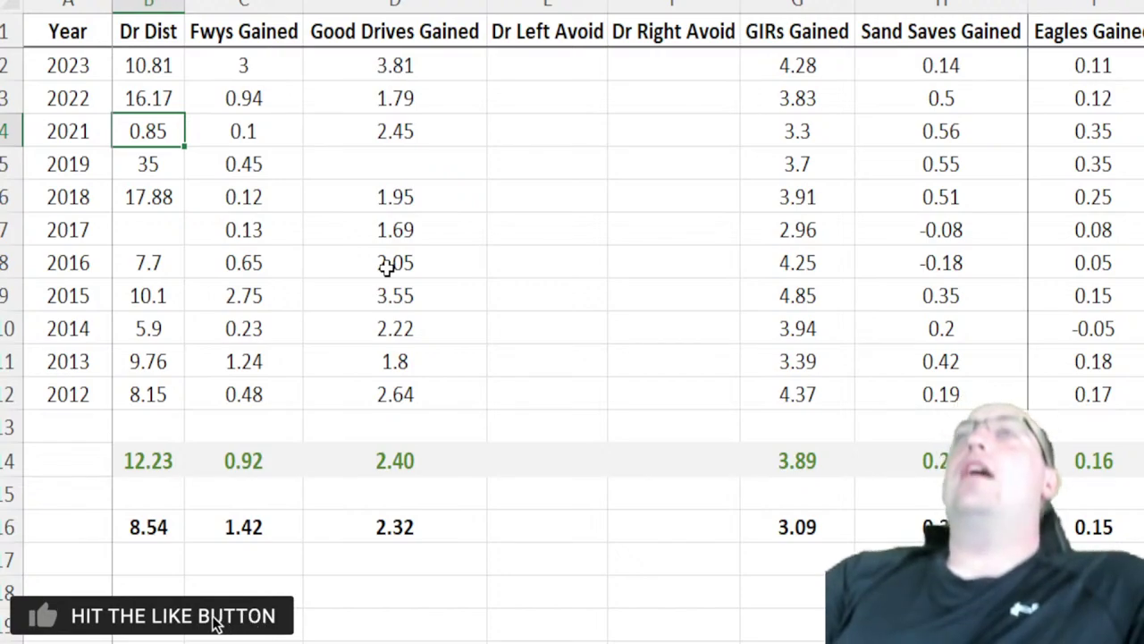
pyautogui.press('Down')
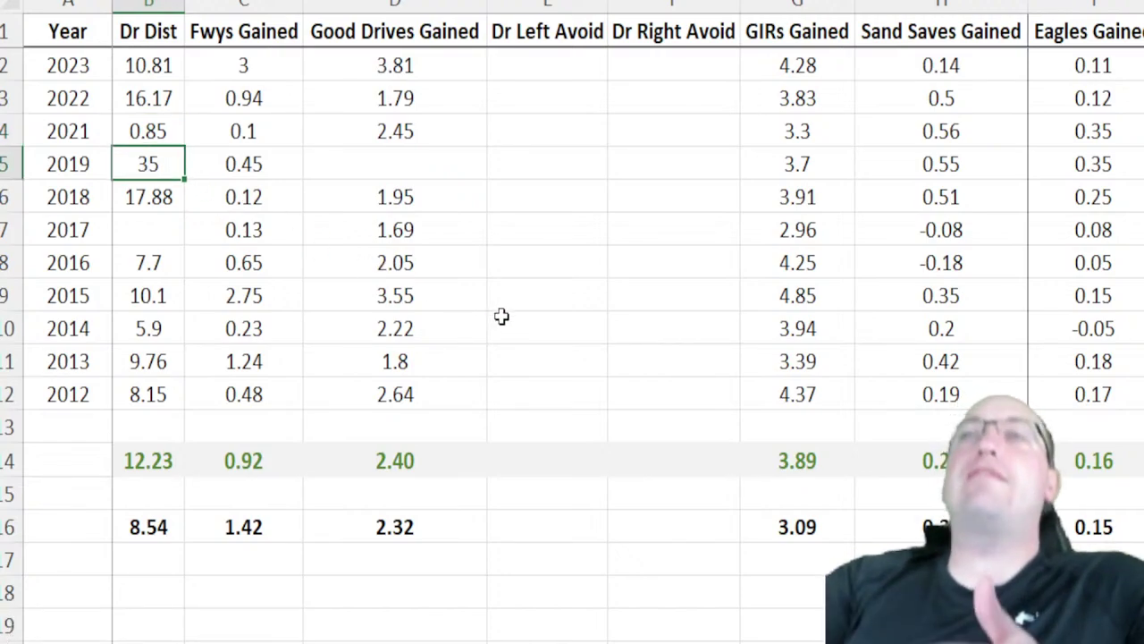
# Compare the Dr Dist summary figures in rows 14 and 16 and examine the yearly entries, including the 2017 cell
pyautogui.click(170, 465)
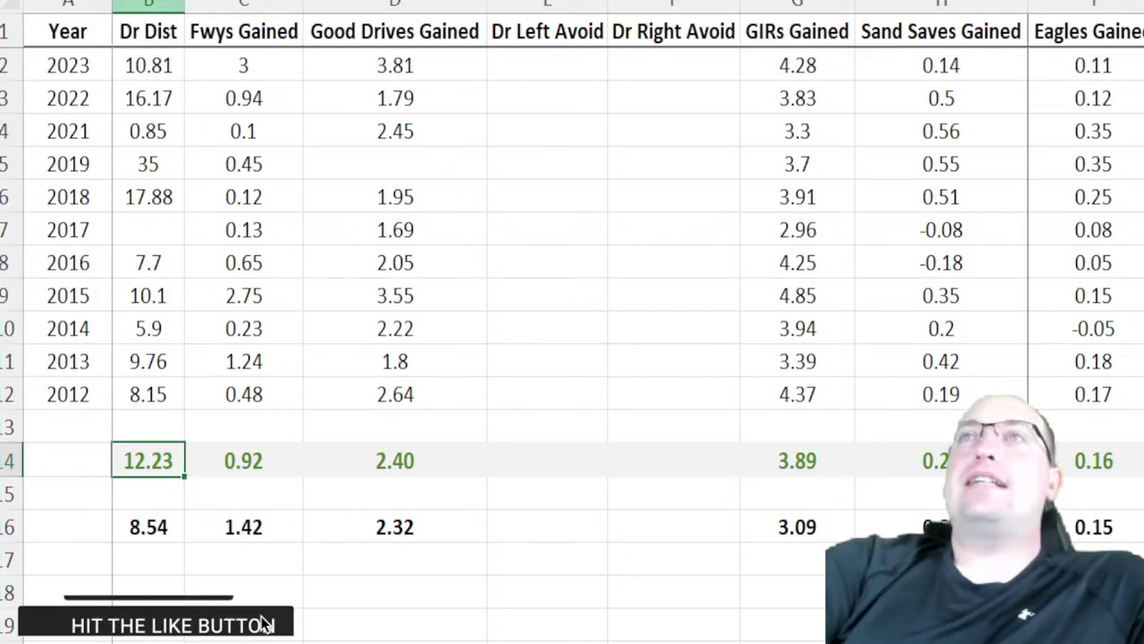
pyautogui.click(148, 3)
pyautogui.moveTo(152, 63); pyautogui.dragTo(156, 393)
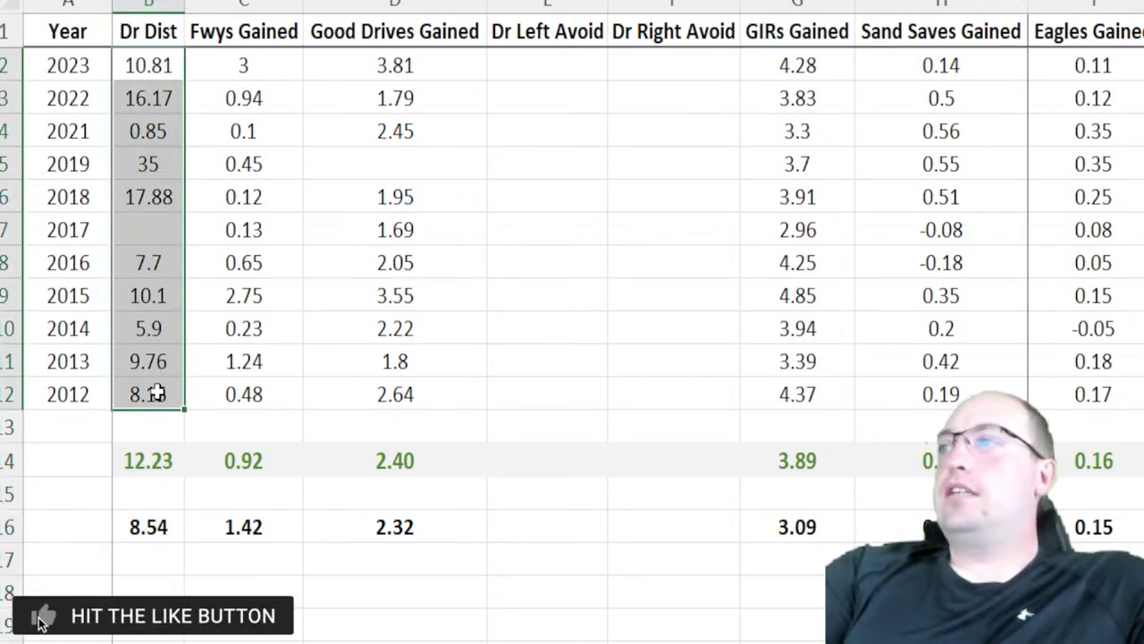
pyautogui.click(164, 229)
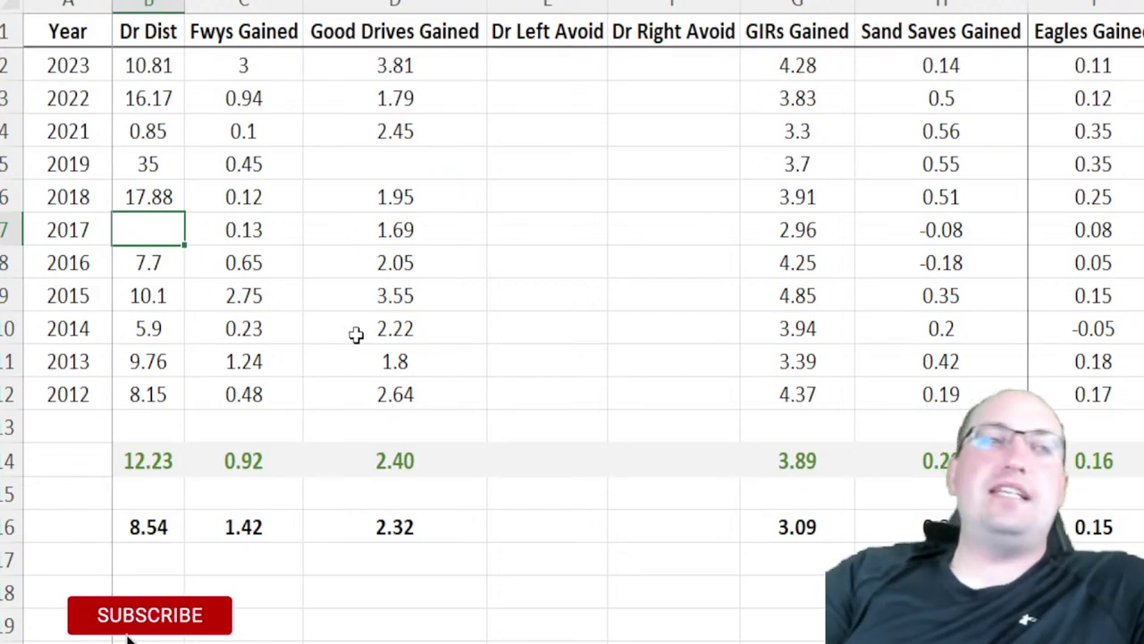
pyautogui.click(172, 529)
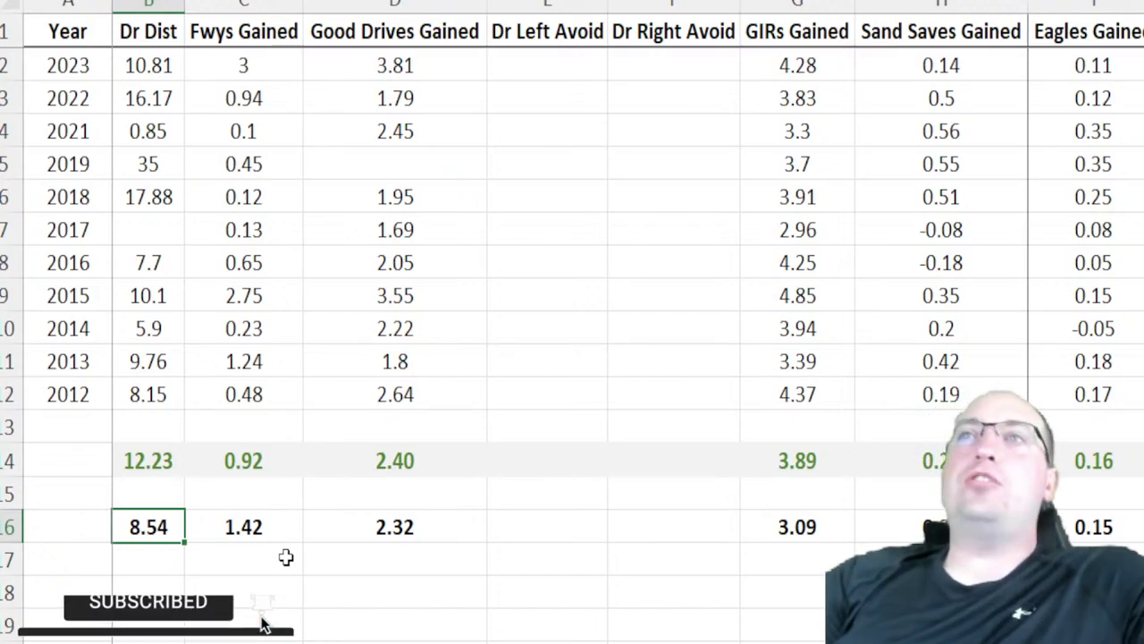
pyautogui.click(174, 491)
pyautogui.press('Up')
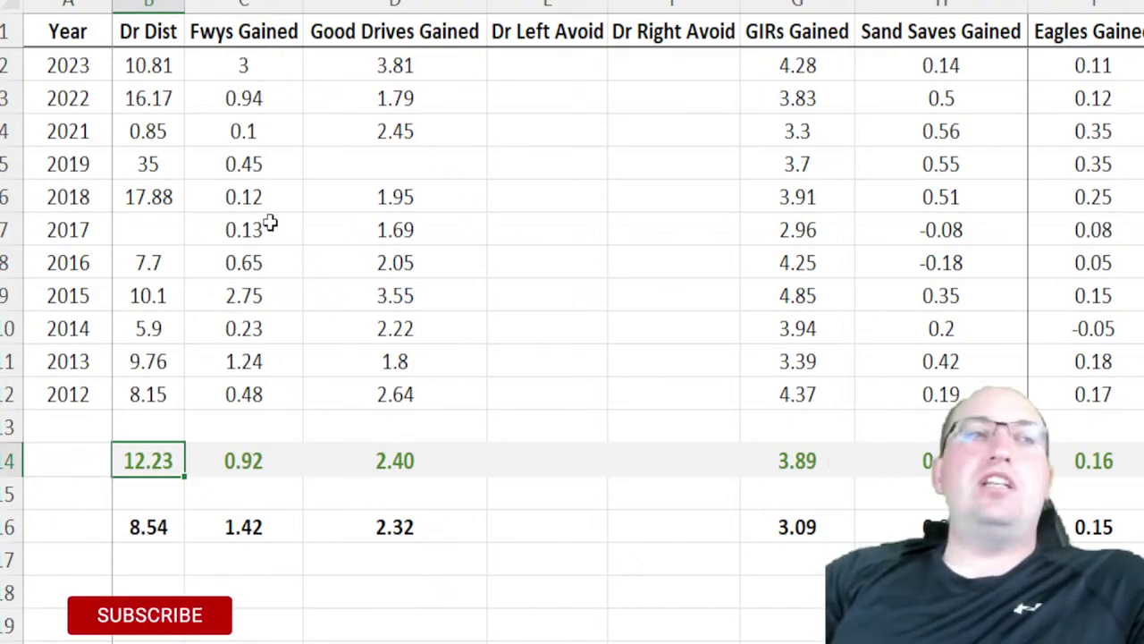
# Examine the Fwys Gained column, comparing 2023 with 2022 through 2016 and with the row 14 summary figure
pyautogui.moveTo(258, 72); pyautogui.dragTo(266, 449)
pyautogui.click(258, 79)
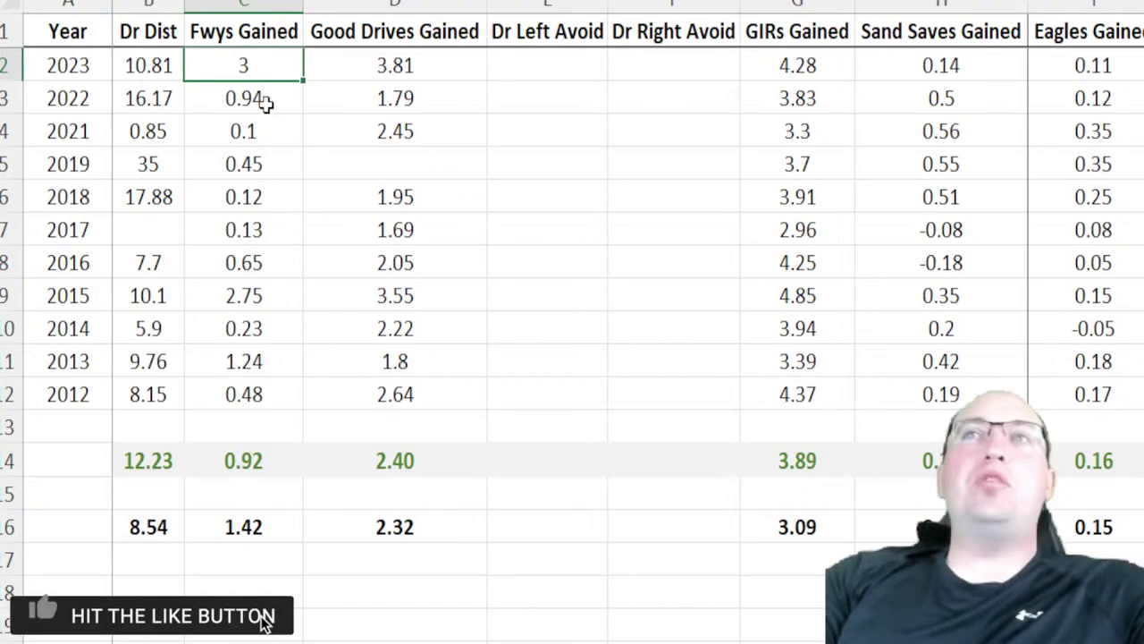
pyautogui.moveTo(250, 105); pyautogui.dragTo(278, 260)
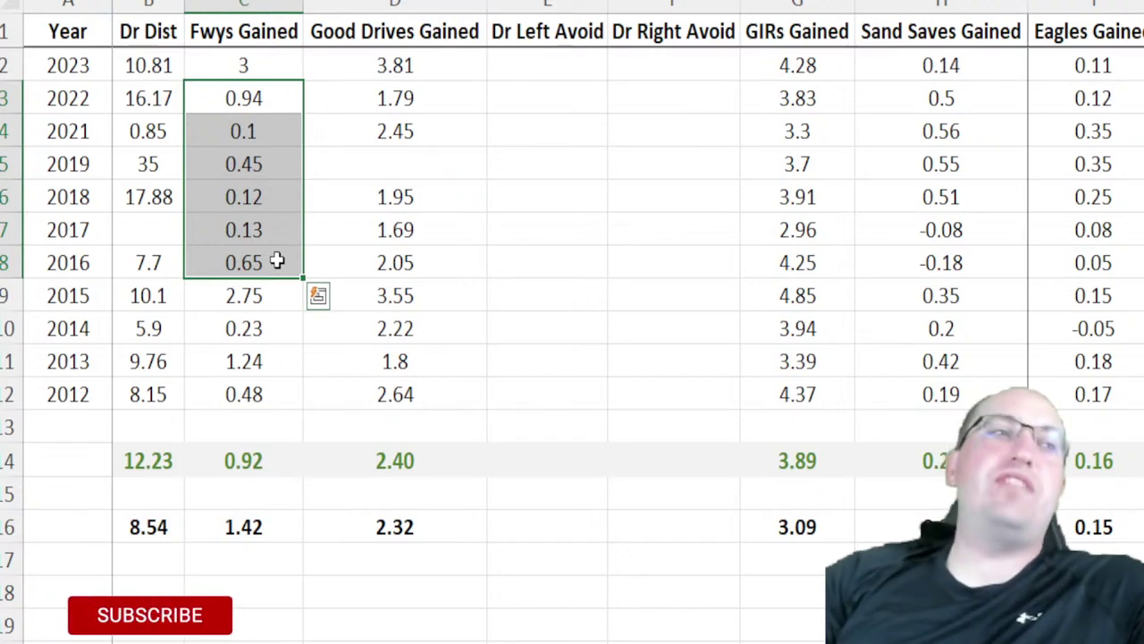
pyautogui.moveTo(260, 95); pyautogui.dragTo(258, 261)
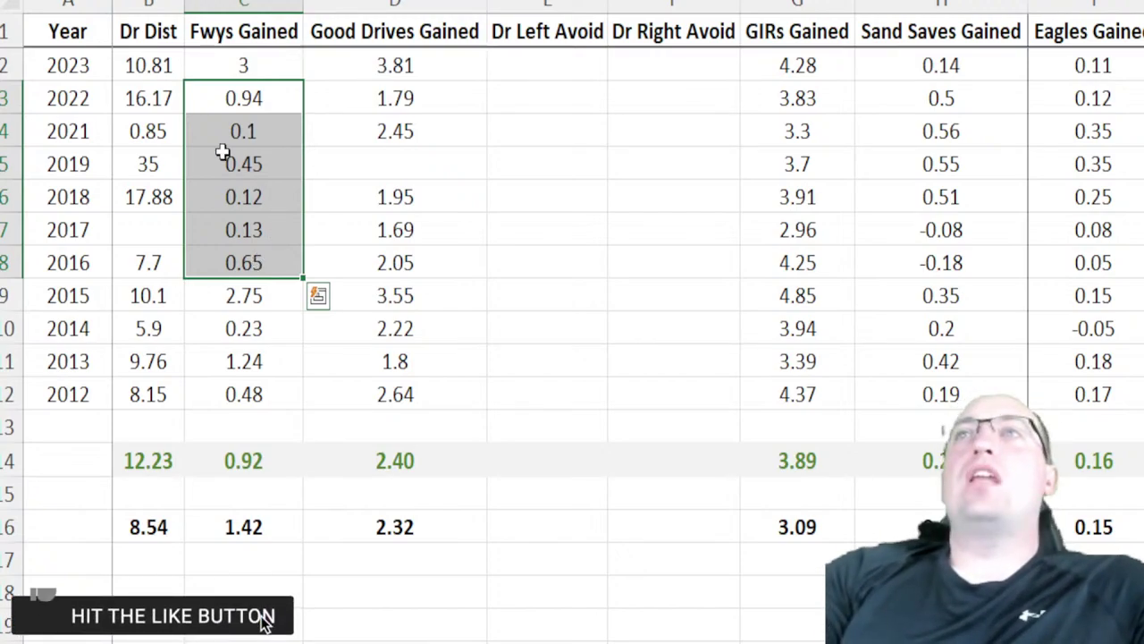
pyautogui.click(246, 65)
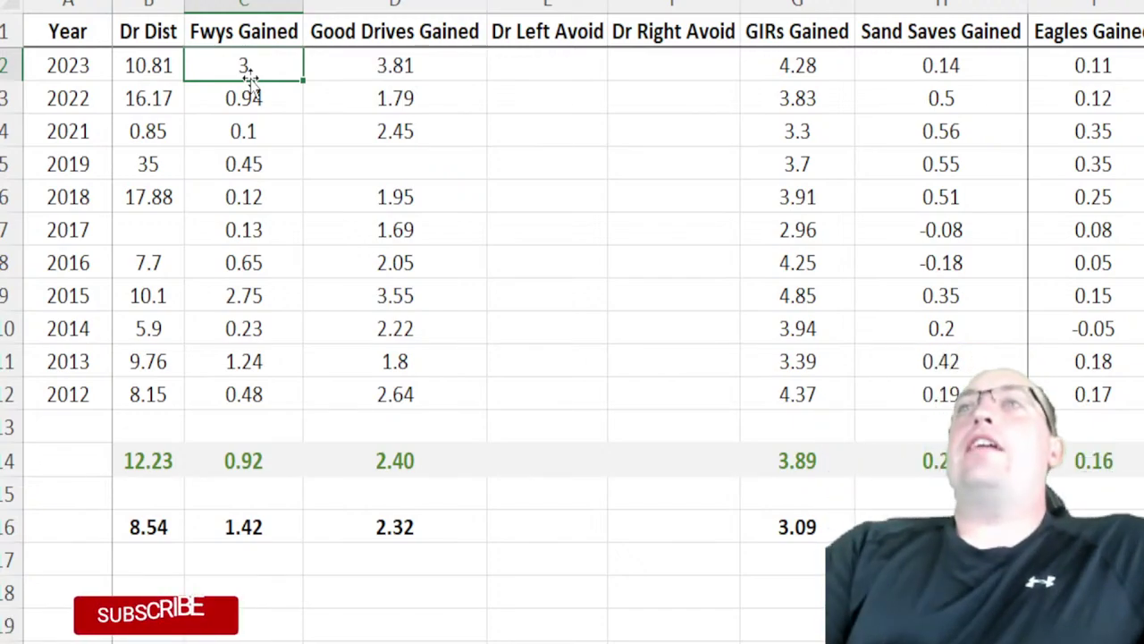
pyautogui.click(263, 452)
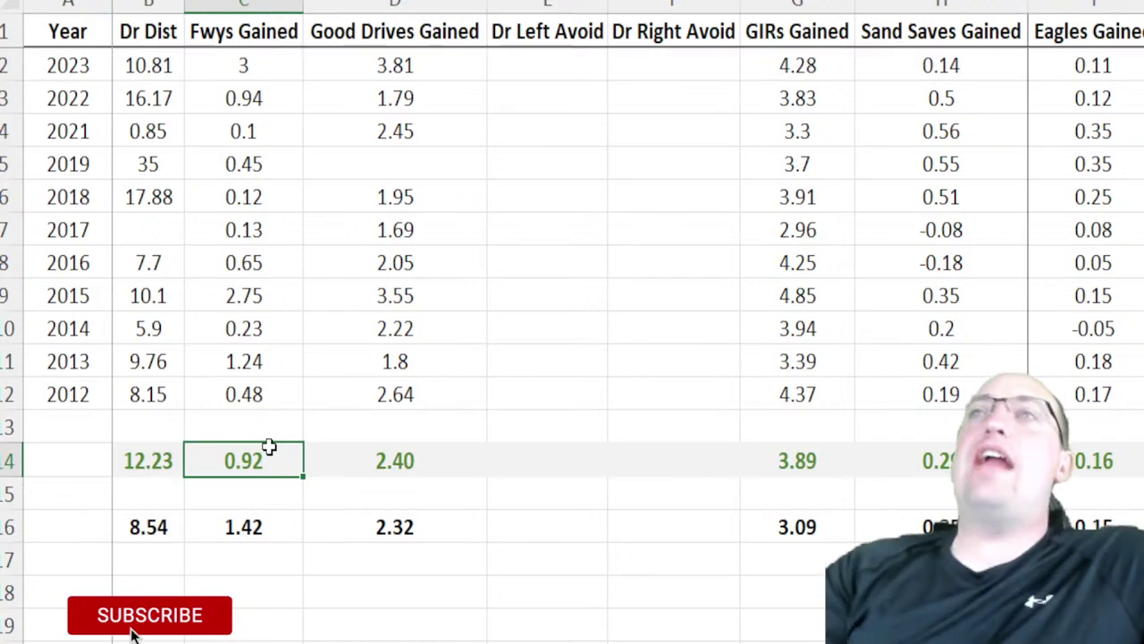
# Review the Good Drives Gained summary figure in row 14 and the yearly values for 2023 through 2021
pyautogui.click(439, 447)
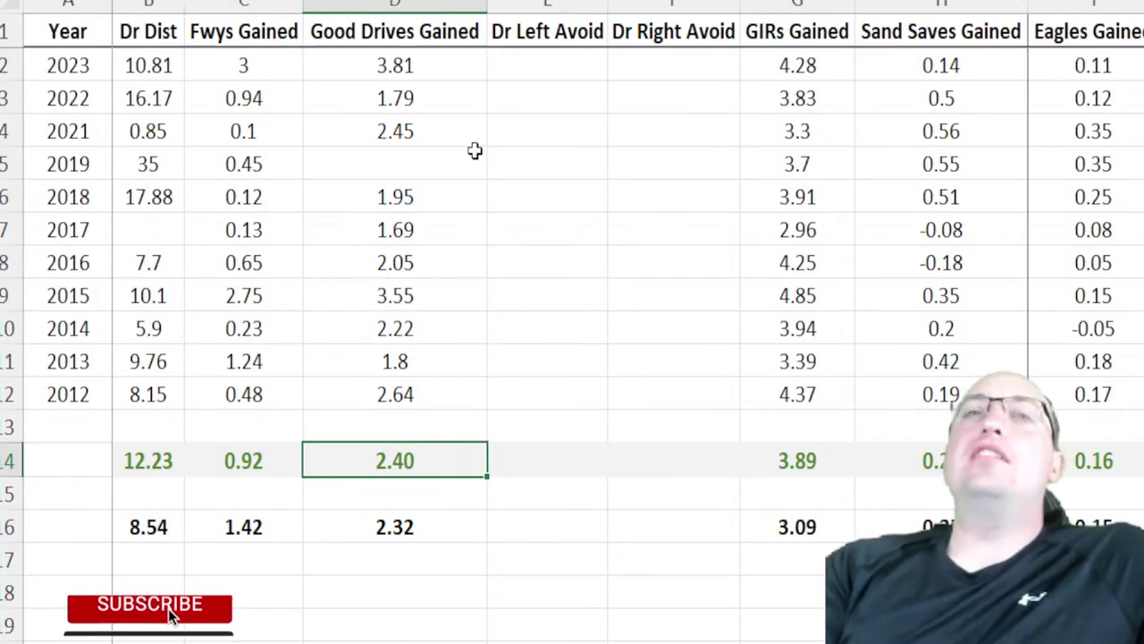
pyautogui.moveTo(407, 60); pyautogui.dragTo(409, 125)
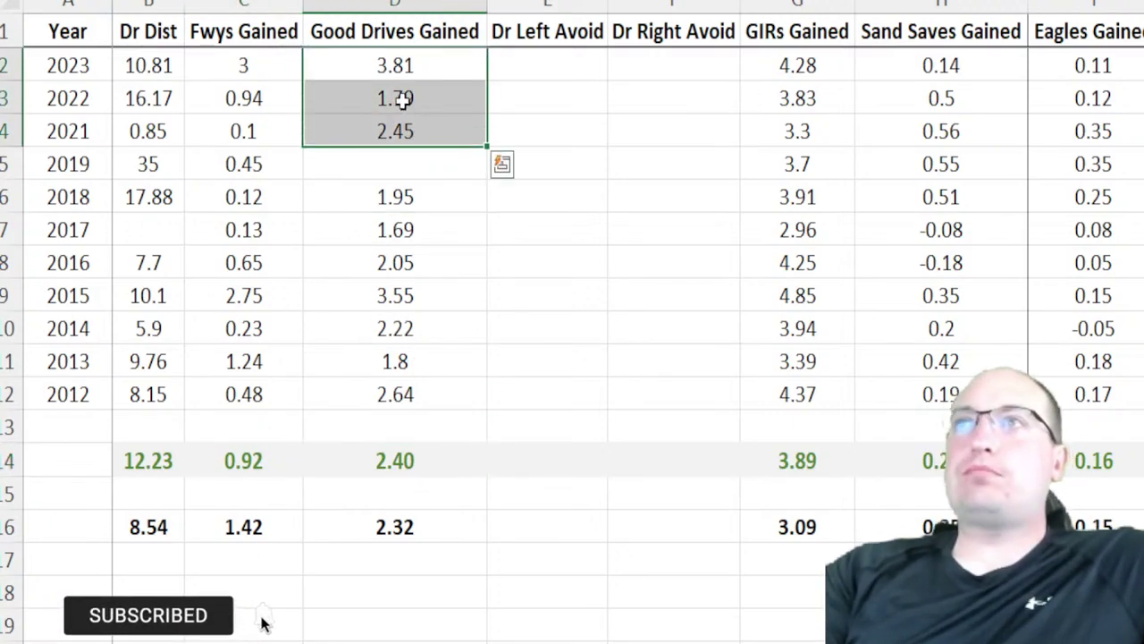
pyautogui.click(396, 73)
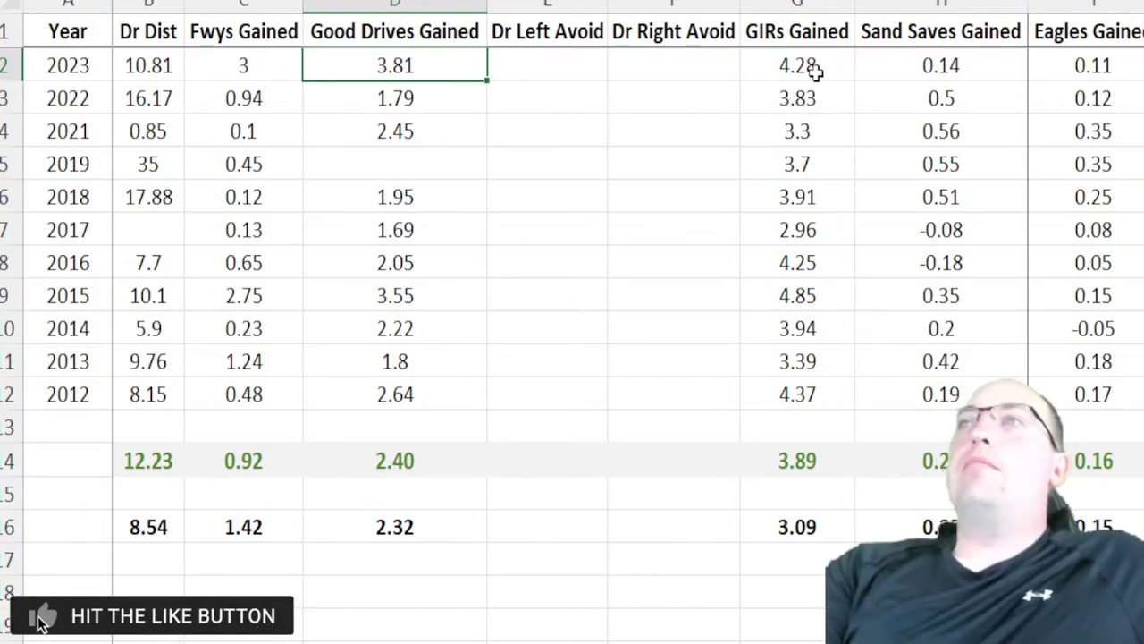
# Examine the GIRs Gained values for 2023 through 2018 and check the 2017 and 2023 entries individually
pyautogui.moveTo(815, 72); pyautogui.dragTo(823, 197)
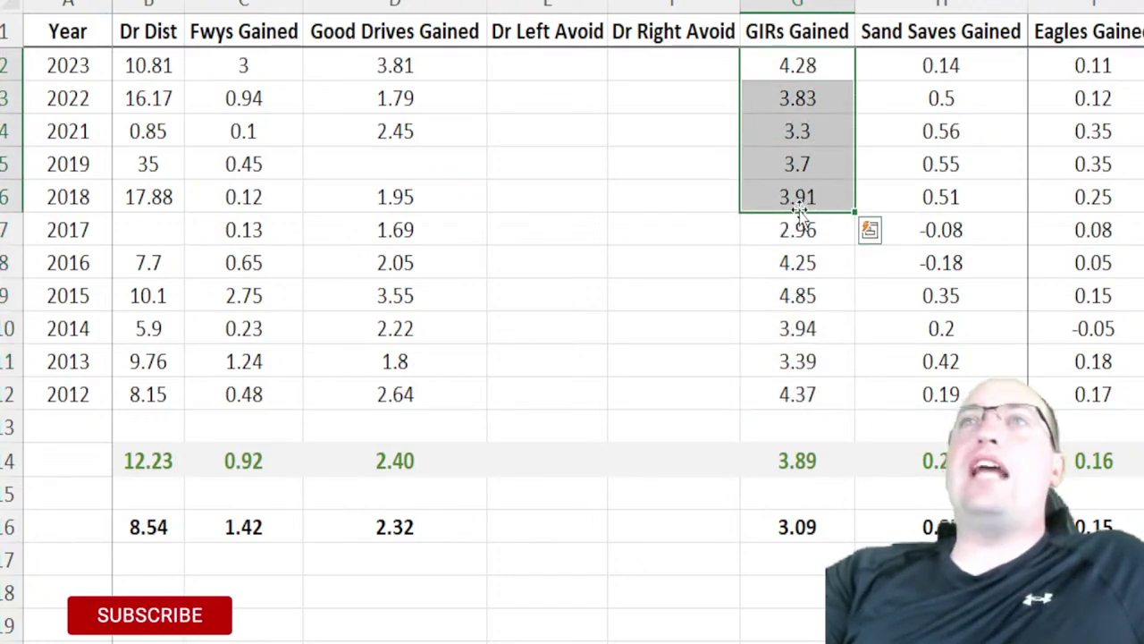
pyautogui.click(807, 229)
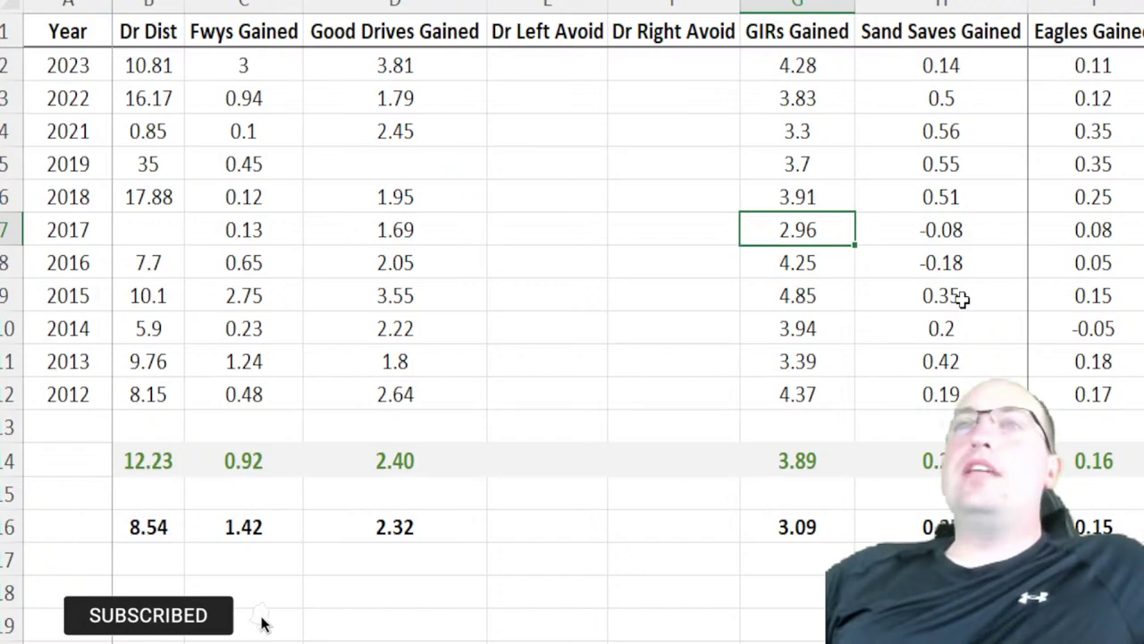
pyautogui.click(835, 77)
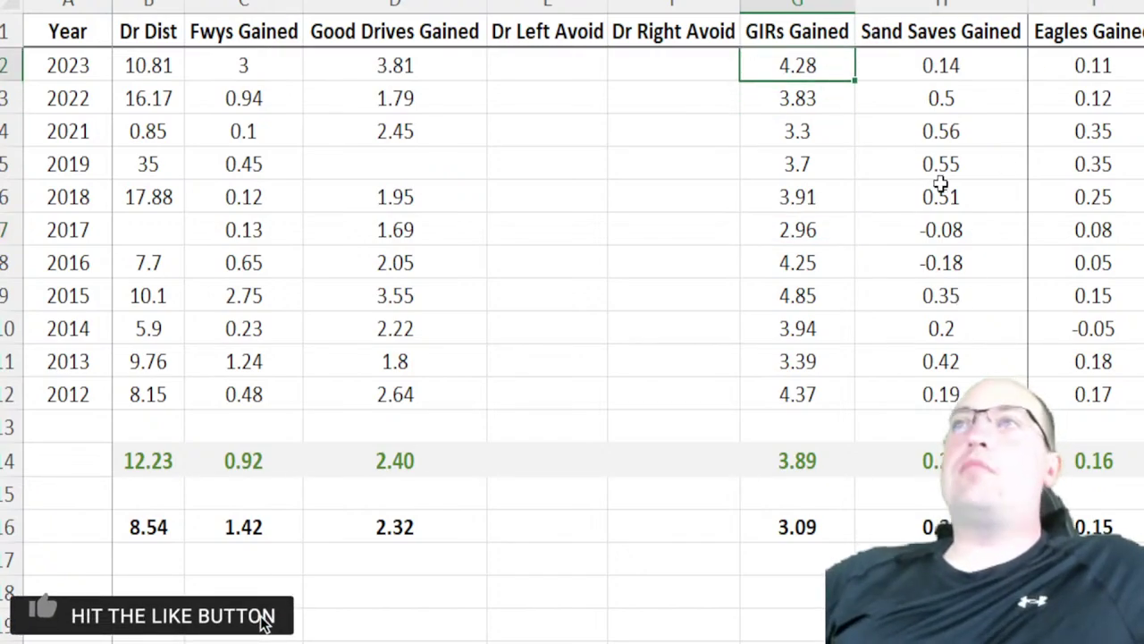
# Check the GIRs Gained entries for 2022, 2018 and 2015 and the column's summary figure in row 14
pyautogui.press('Down')
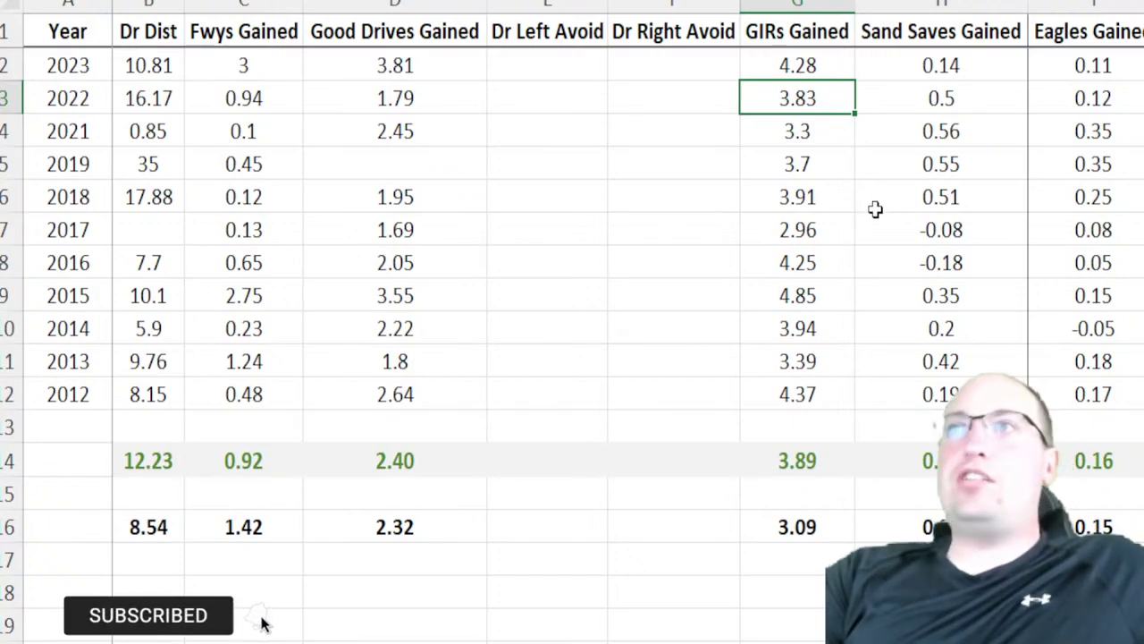
pyautogui.click(821, 197)
pyautogui.click(809, 295)
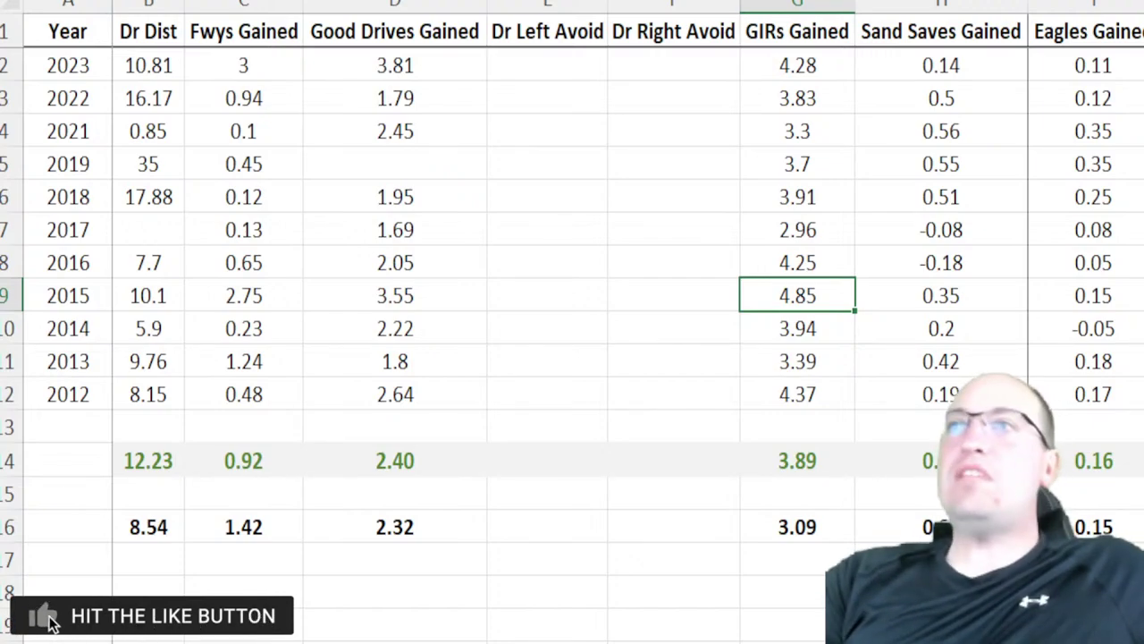
pyautogui.click(826, 465)
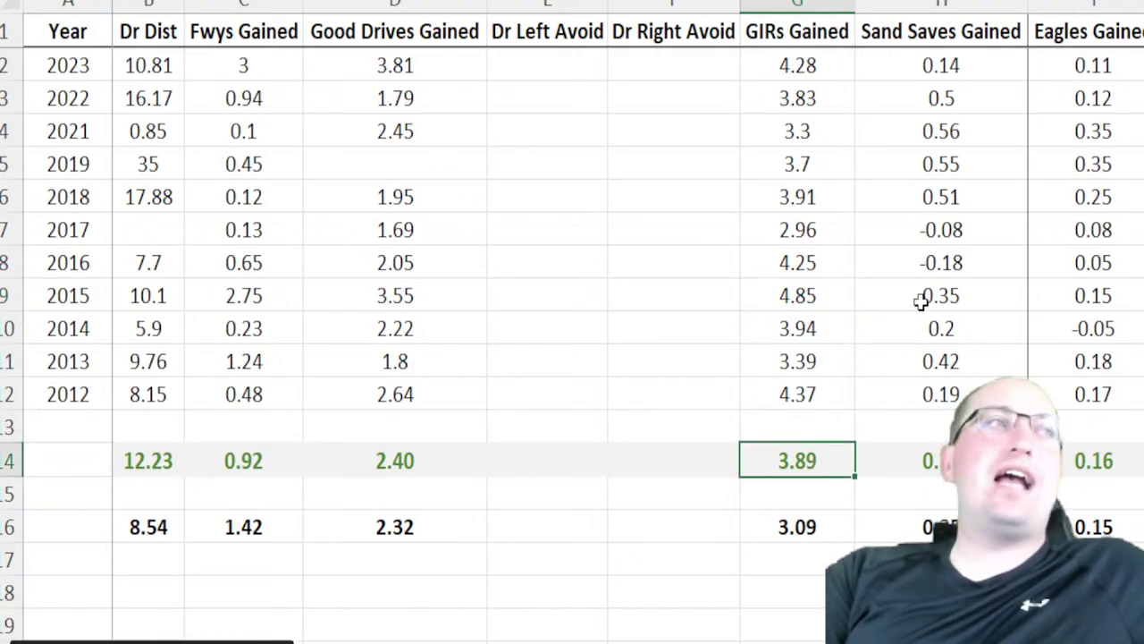
# Check the GIRs Gained summary in row 16, the 2014 entry, the column header and the 2023 entry
pyautogui.scroll(-3, 894, 286)
pyautogui.click(841, 265)
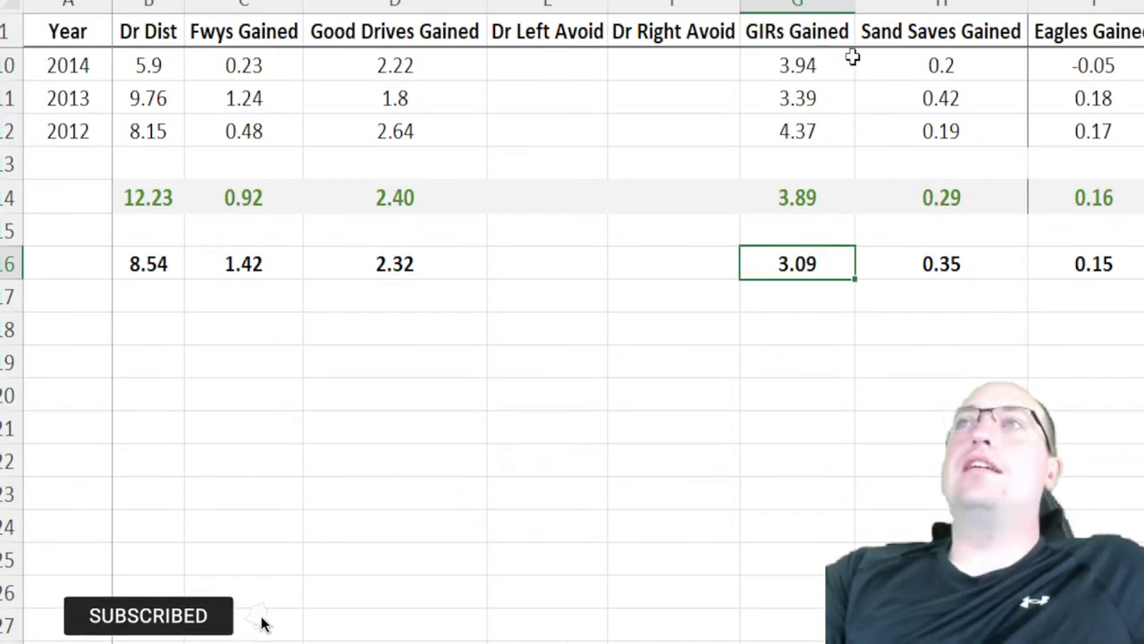
pyautogui.click(813, 55)
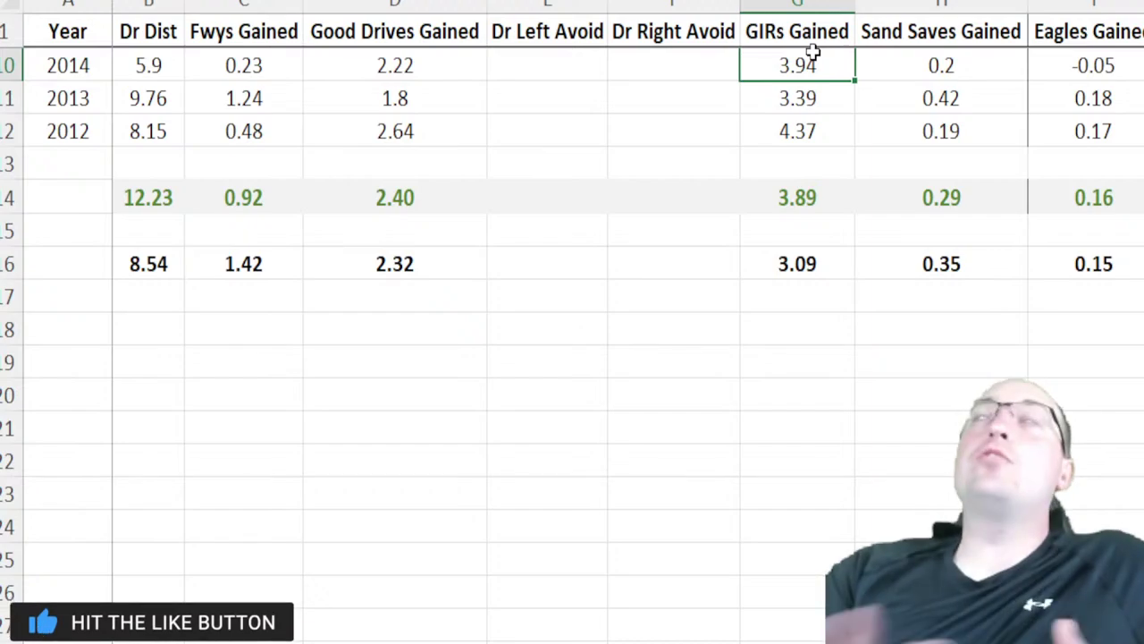
pyautogui.click(814, 32)
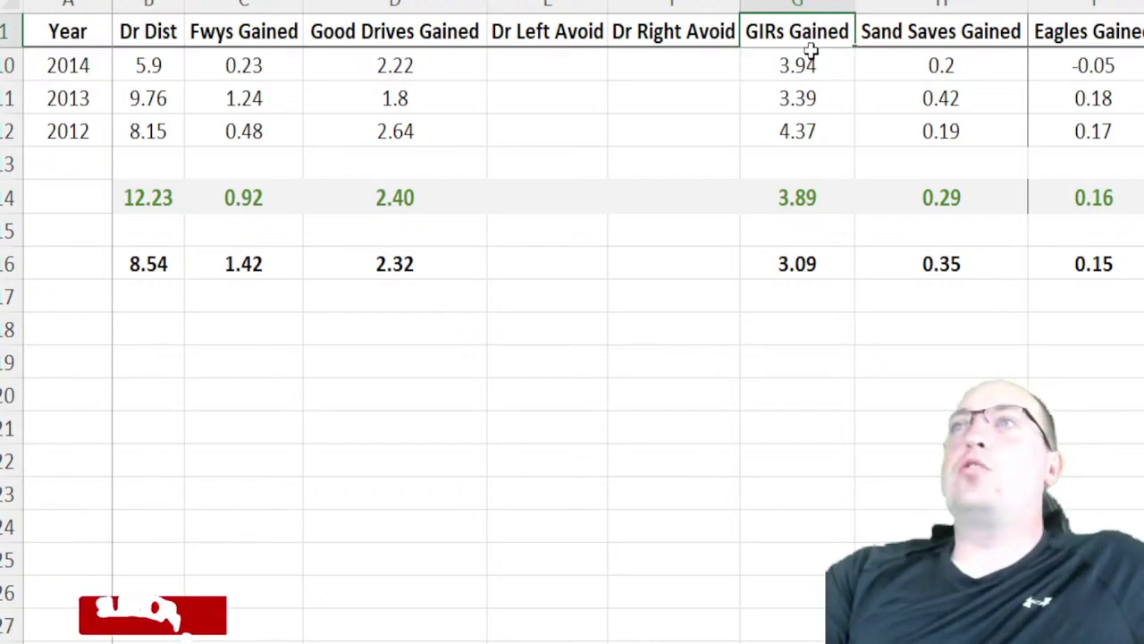
pyautogui.press('Down')
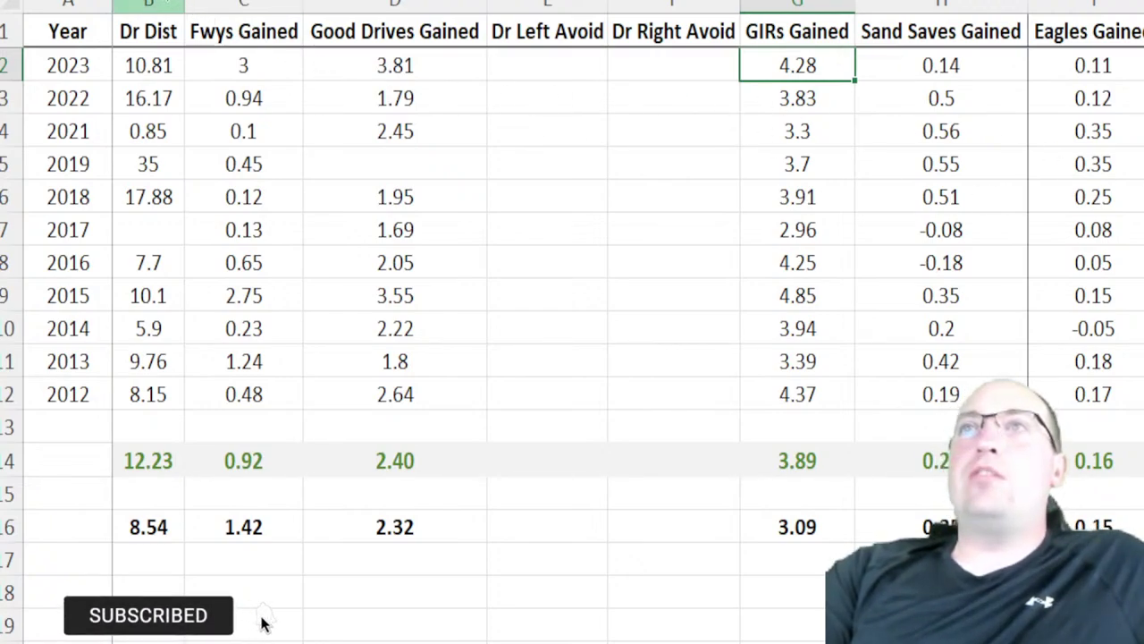
# Highlight the columns from Dr Dist through Sand Saves Gained and check the 2023 Fwys Gained and GIRs Gained entries
pyautogui.moveTo(149, 4); pyautogui.dragTo(952, 49)
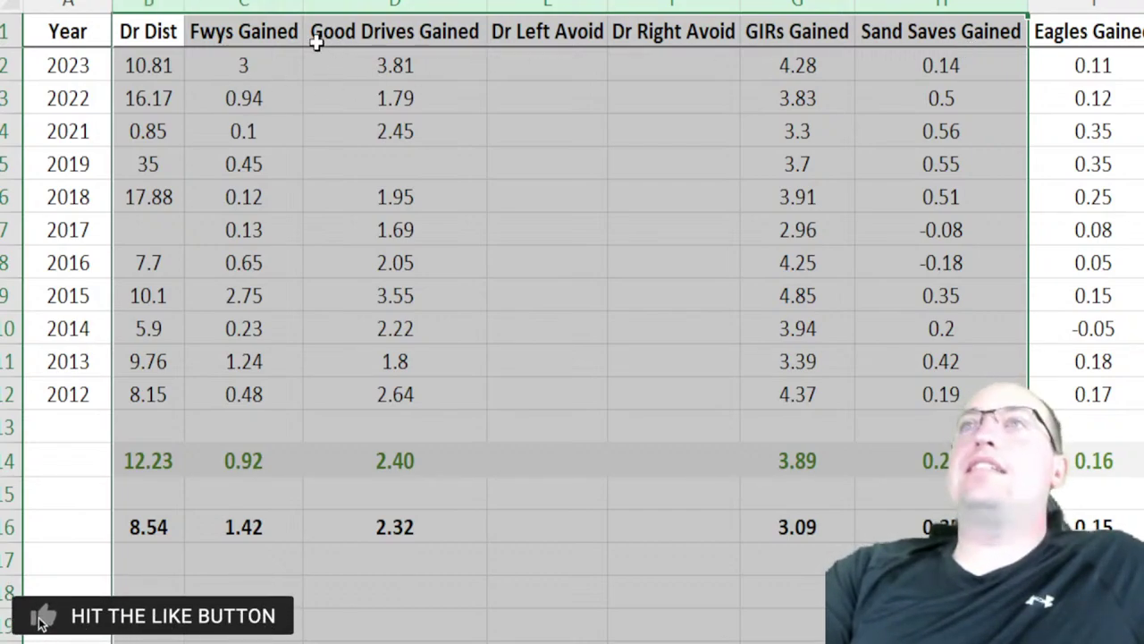
pyautogui.click(246, 75)
pyautogui.click(793, 54)
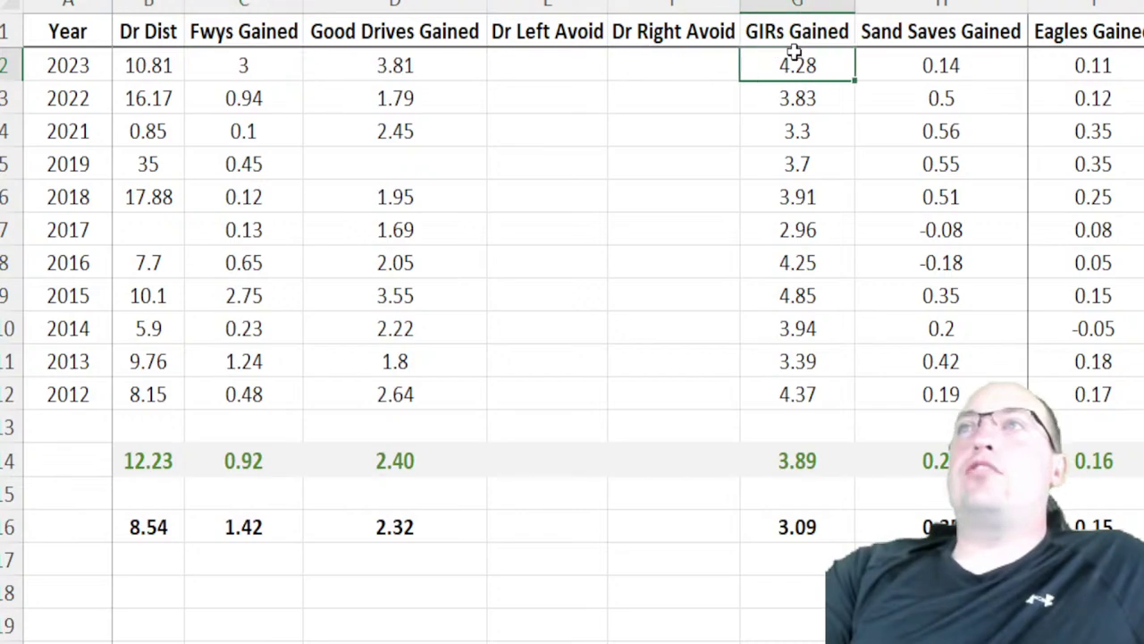
# Switch to the golf stats site and change the active model from Strokes Gained to Fairways / Greens
pyautogui.click(475, 92)
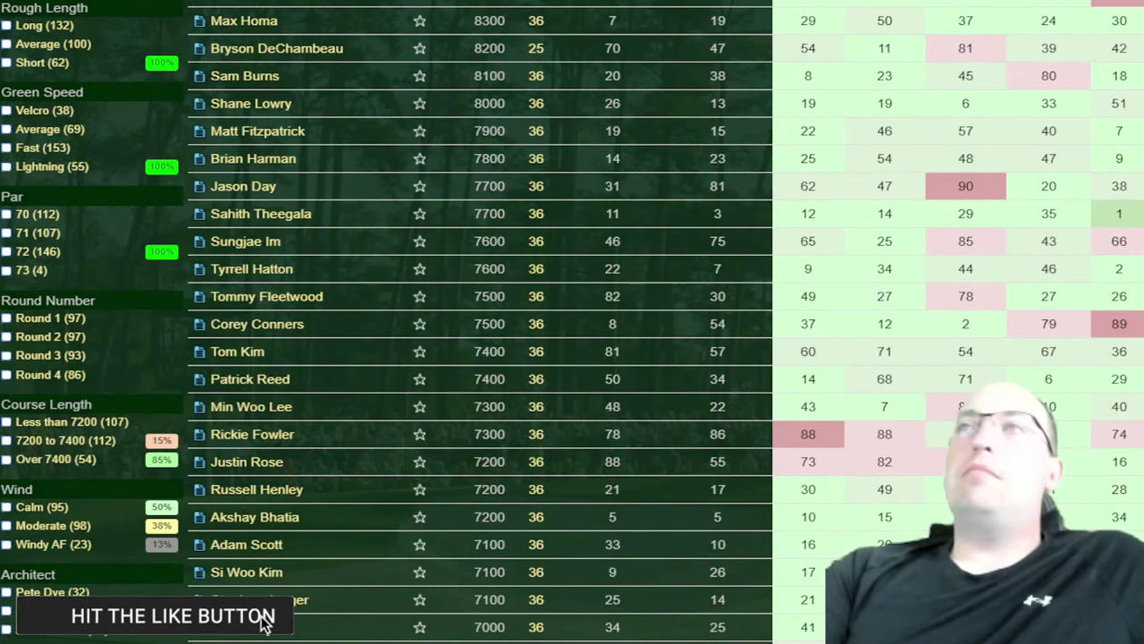
pyautogui.scroll(10, 115, 152)
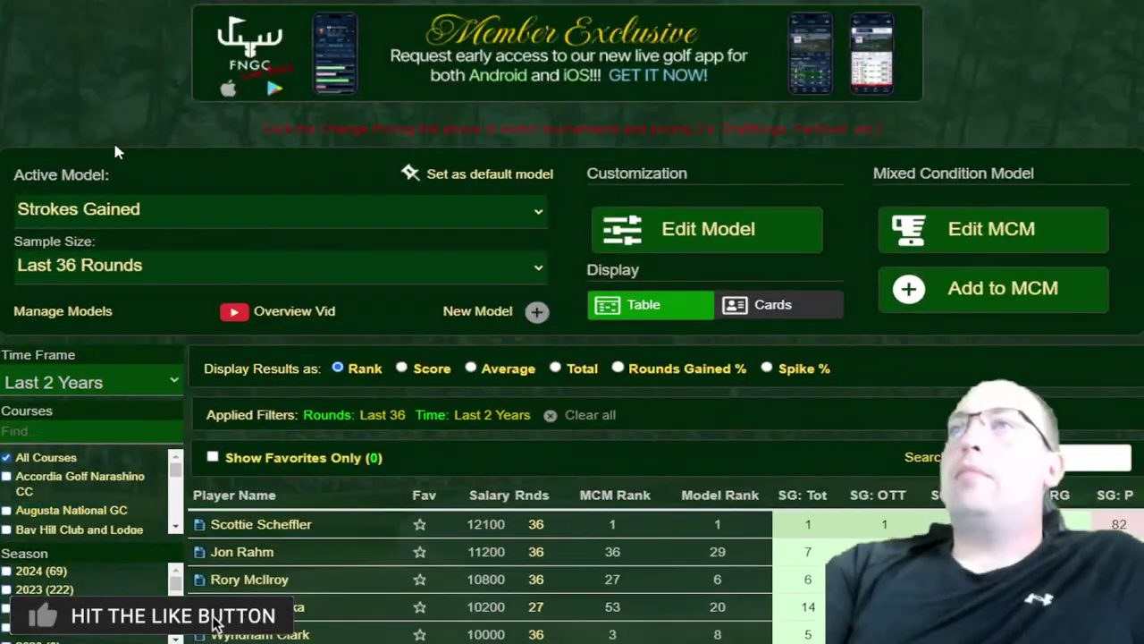
pyautogui.click(108, 210)
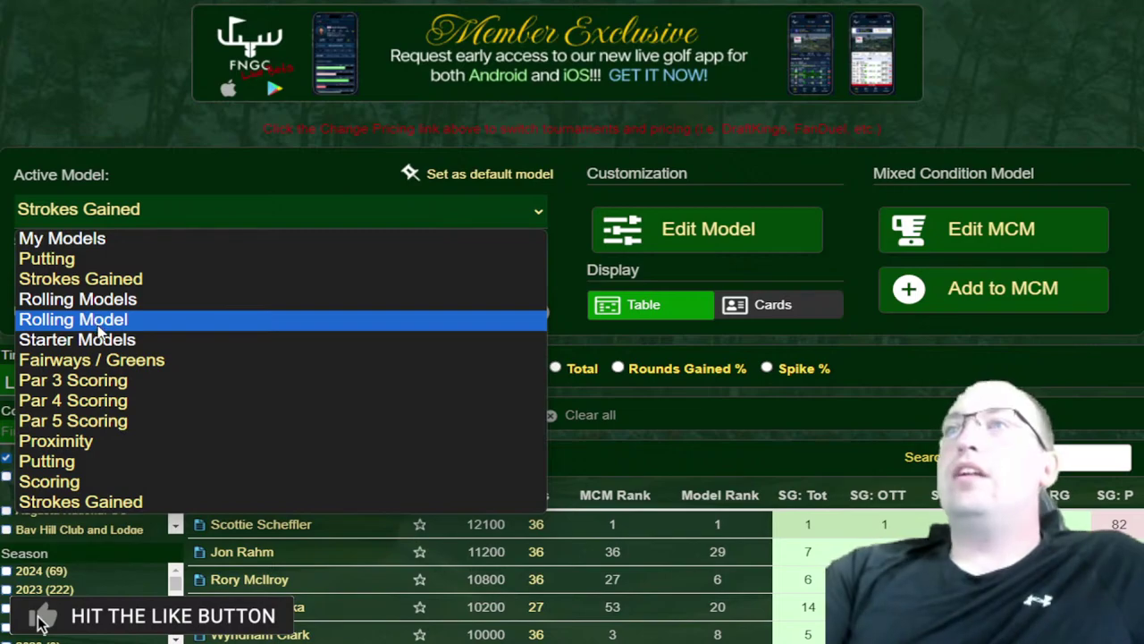
pyautogui.click(100, 359)
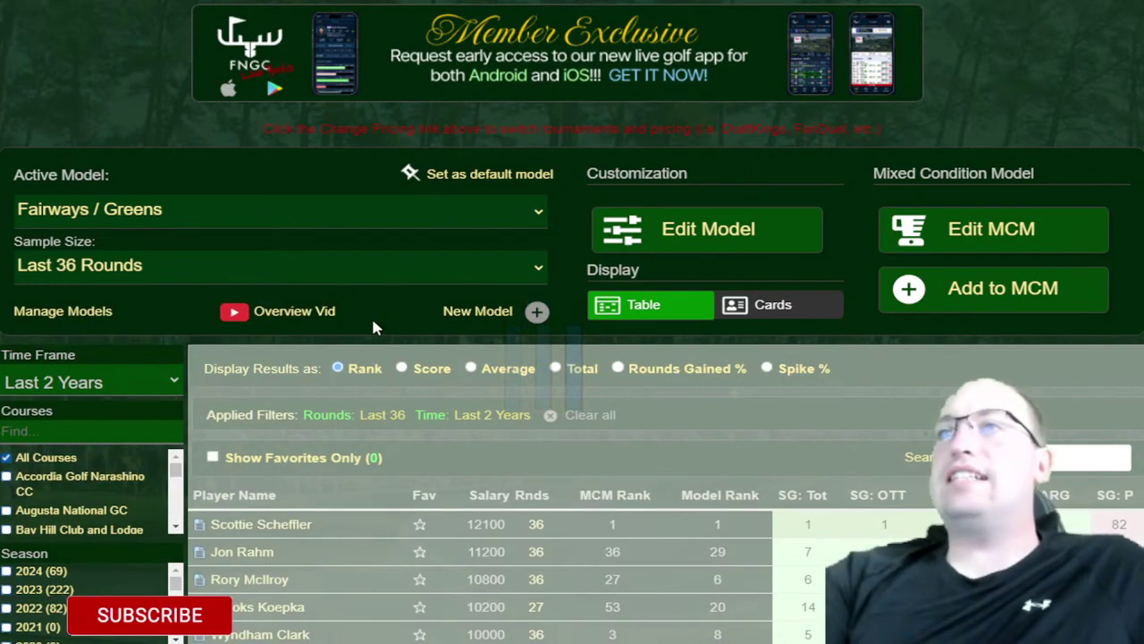
# Filter the rankings to a course length of Over 7400 and sort the golfers by Dr Dist
pyautogui.scroll(-4, 179, 619)
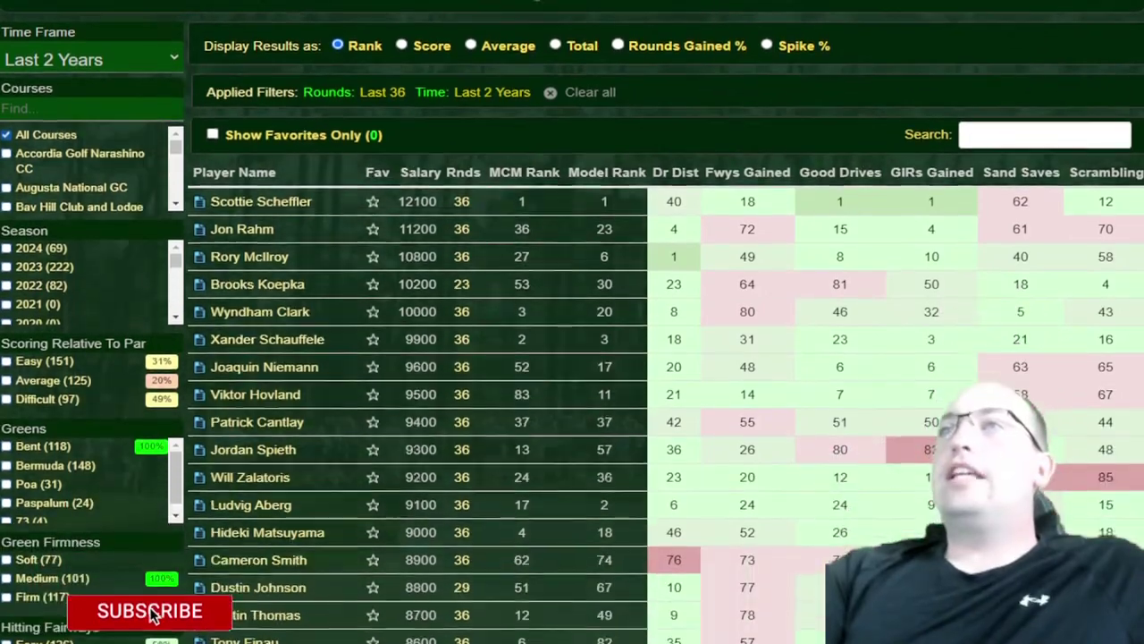
pyautogui.scroll(-10, 204, 618)
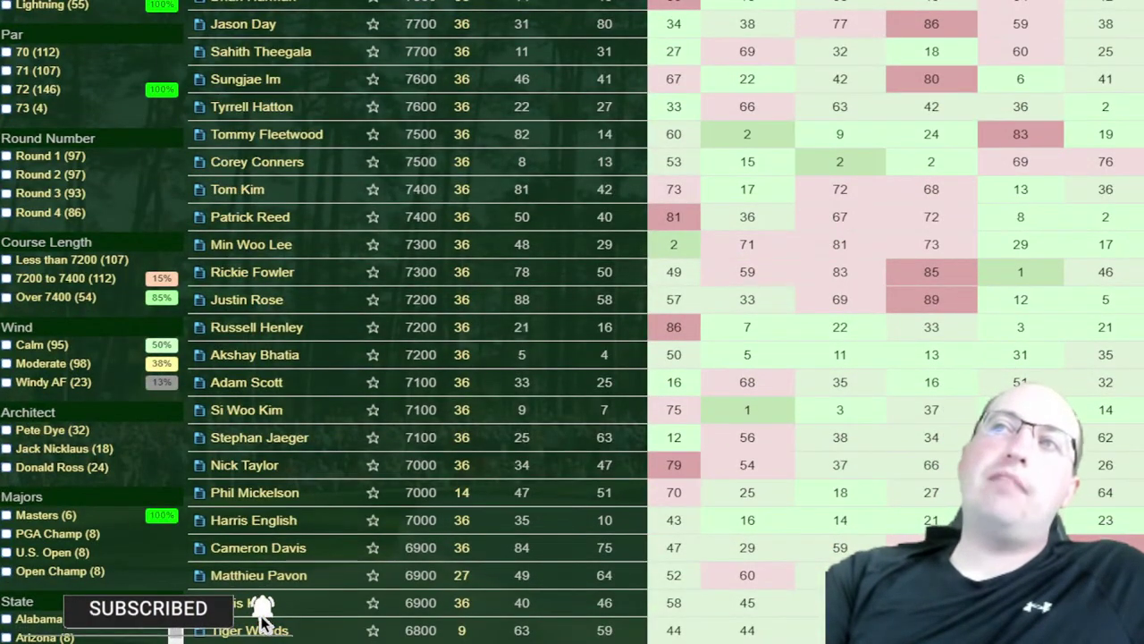
pyautogui.click(37, 298)
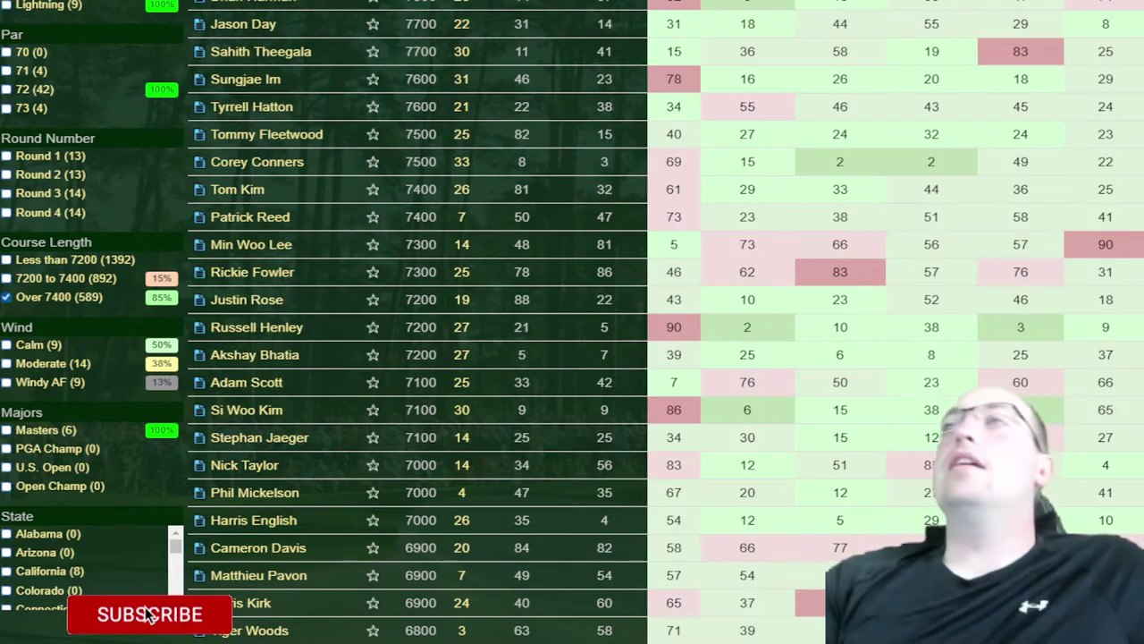
pyautogui.scroll(8, 688, 307)
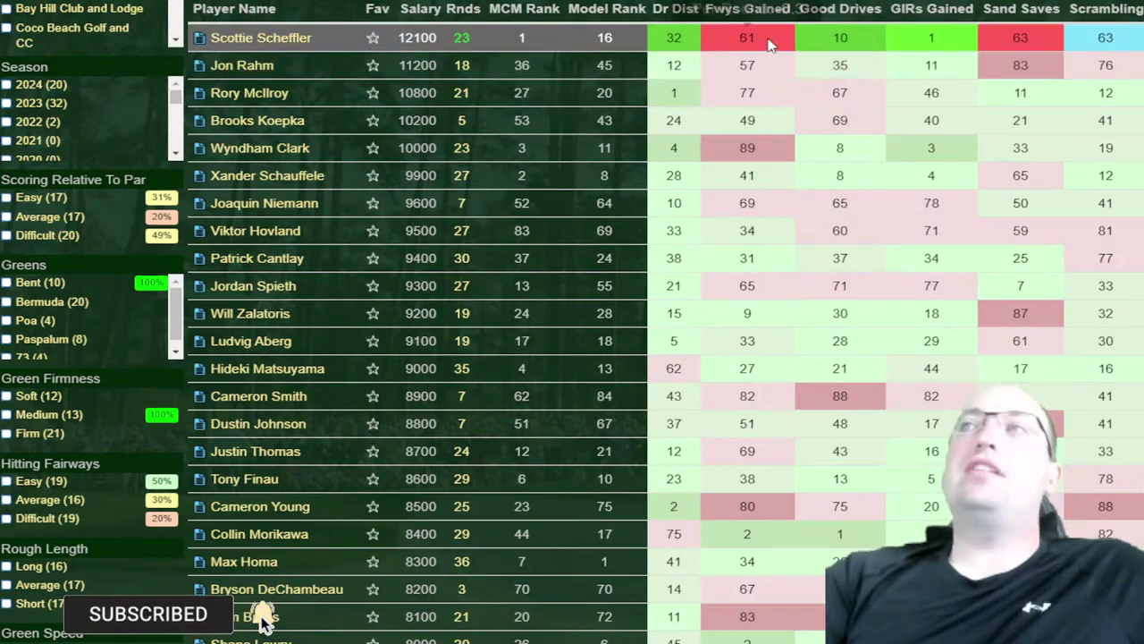
pyautogui.click(693, 20)
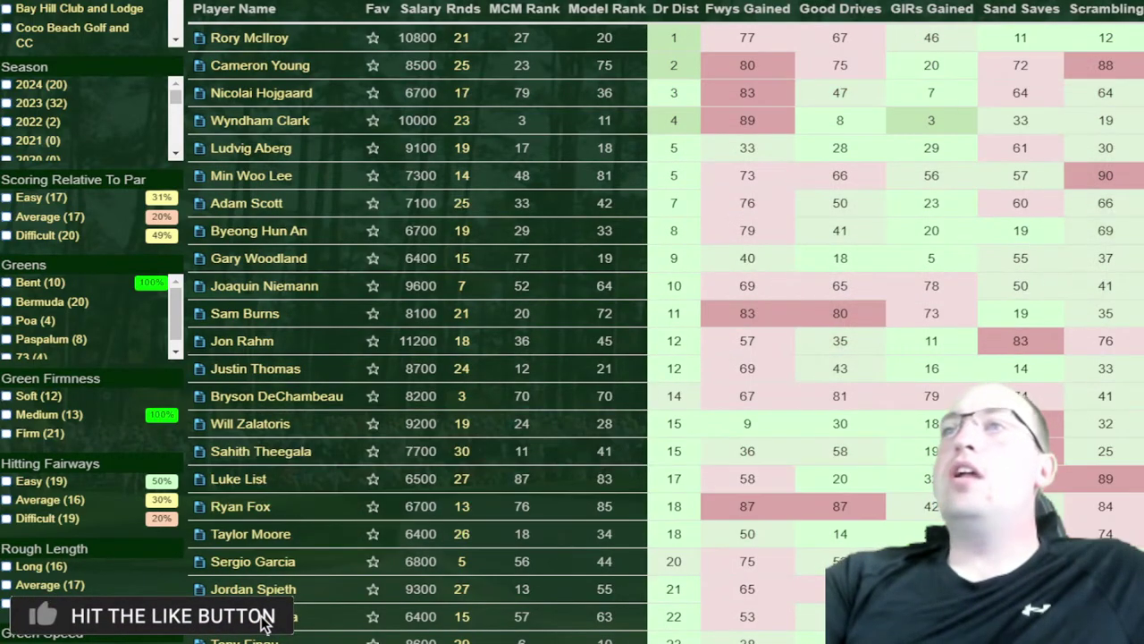
# Examine the Dr Dist ranking on courses over 7400, including the golfers' Fwys Gained, Good Drives and GIRs Gained ranks
pyautogui.scroll(-5, 1078, 107)
pyautogui.scroll(-3, 215, 590)
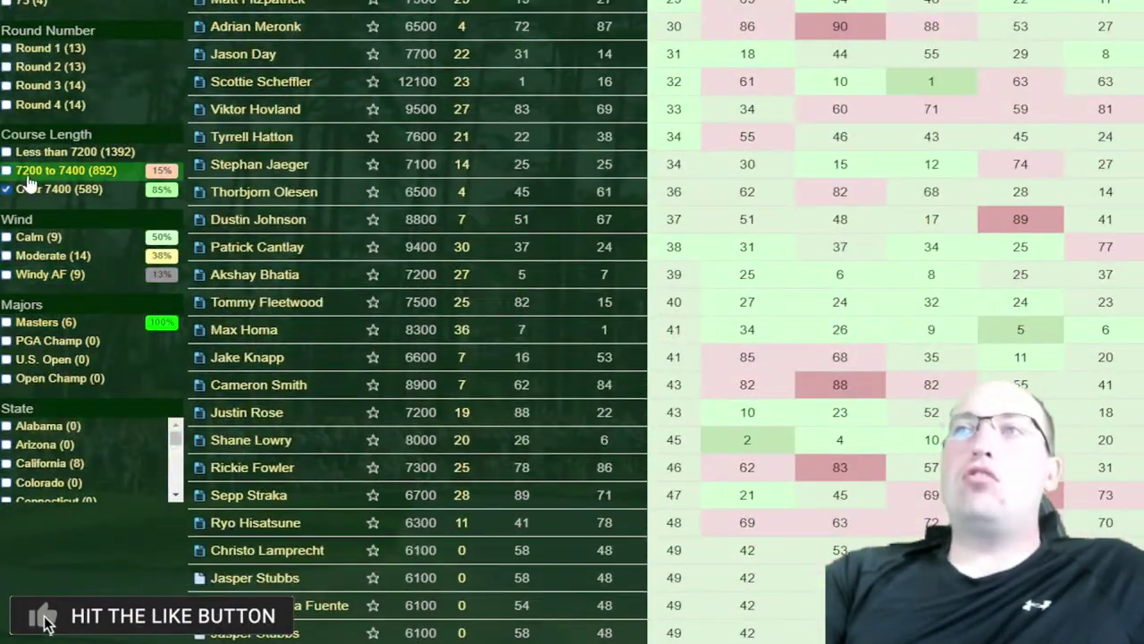
pyautogui.scroll(2, 72, 375)
pyautogui.scroll(10, 76, 441)
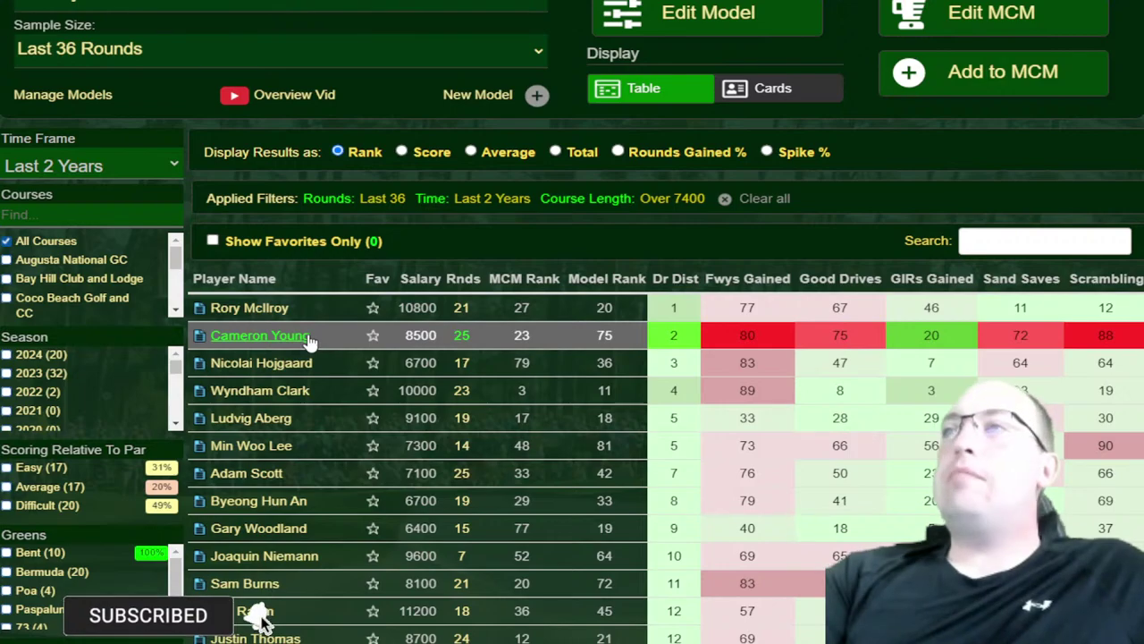
pyautogui.scroll(-2, 307, 366)
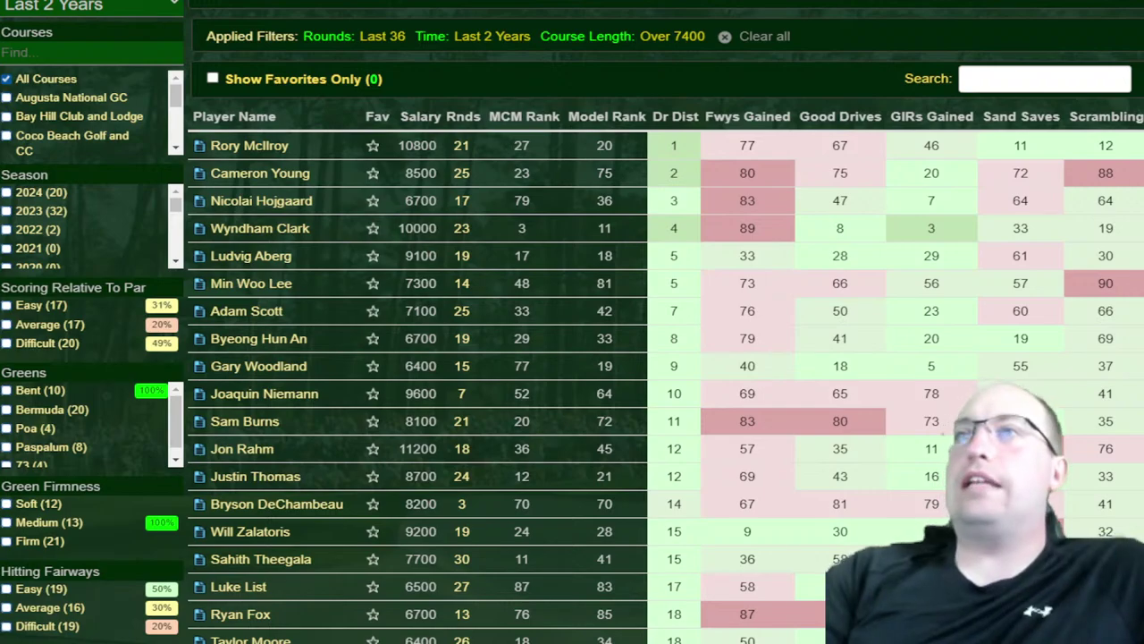
pyautogui.moveTo(739, 145)
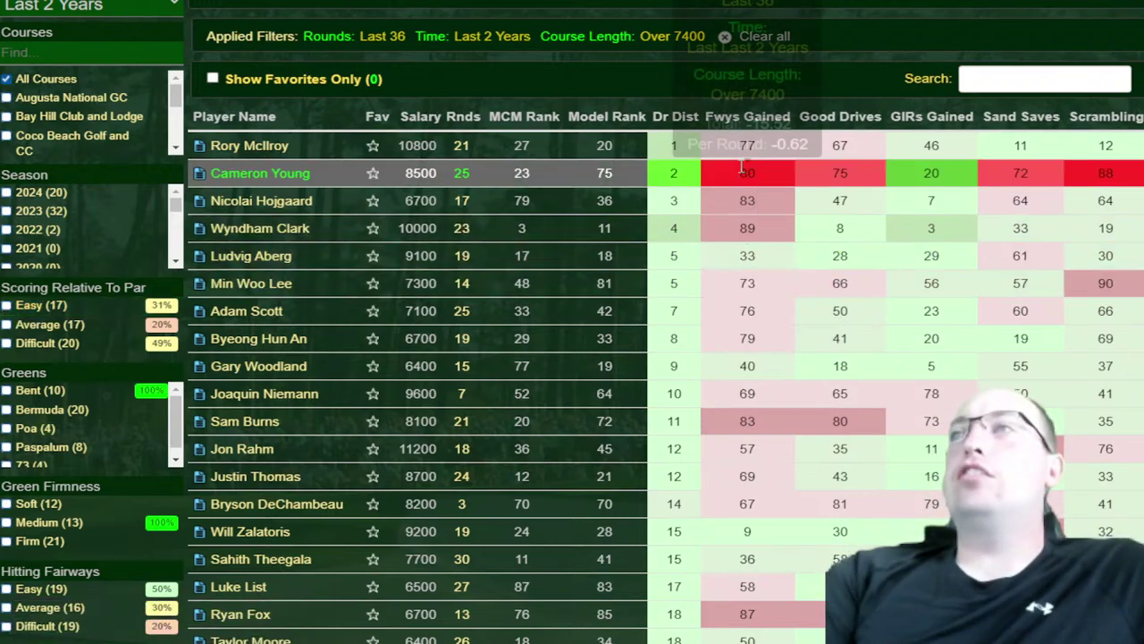
pyautogui.scroll(-8, 143, 617)
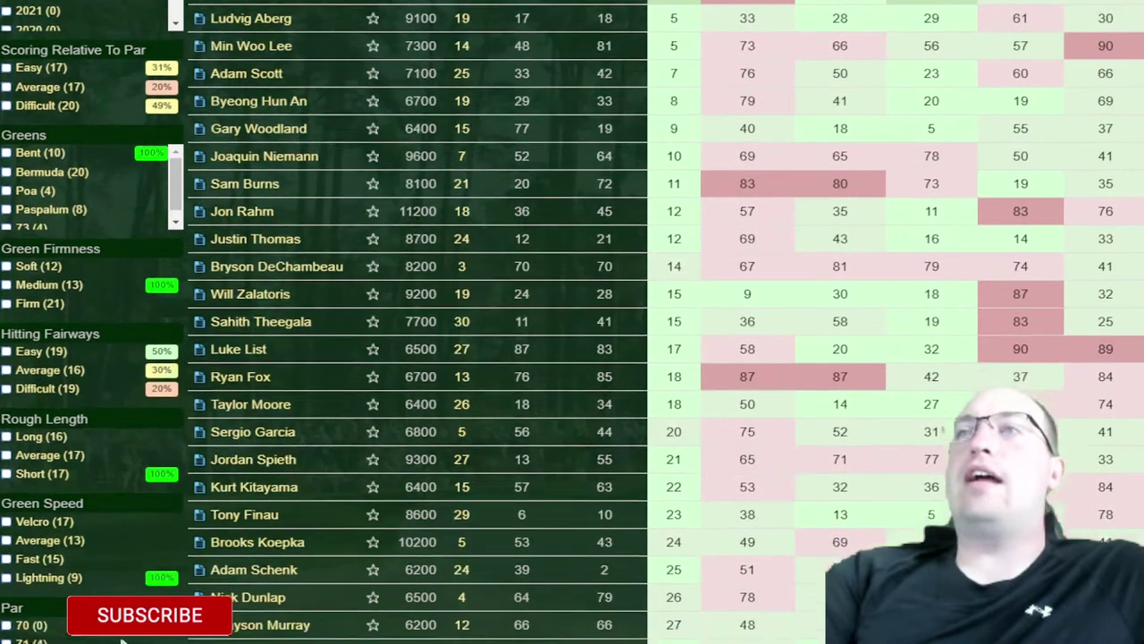
pyautogui.scroll(-4, 144, 617)
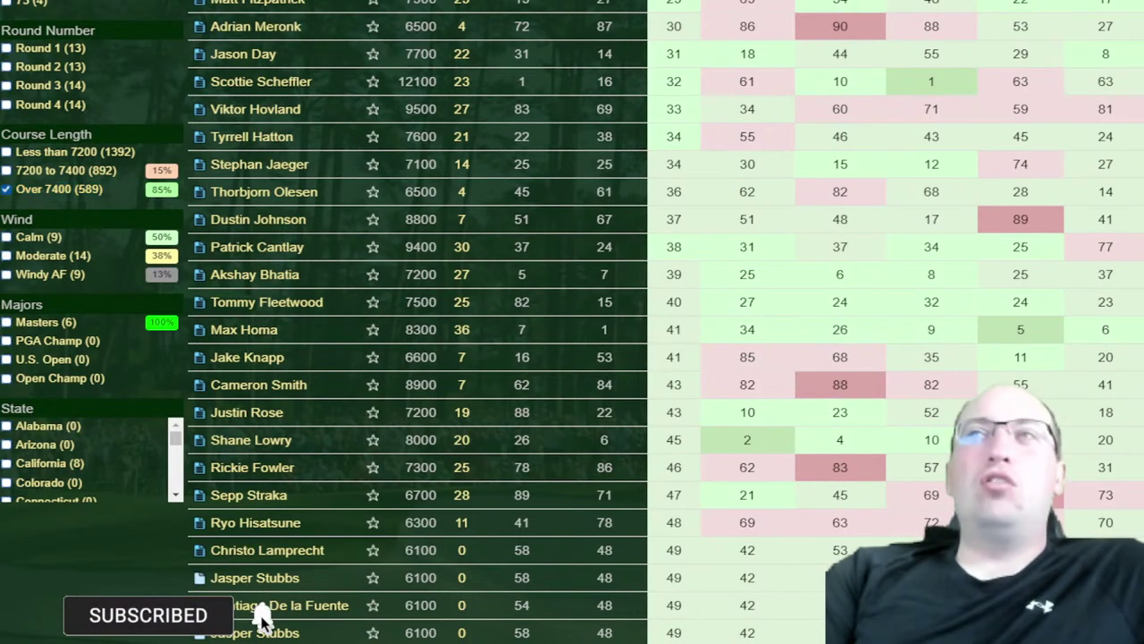
pyautogui.scroll(13, 268, 617)
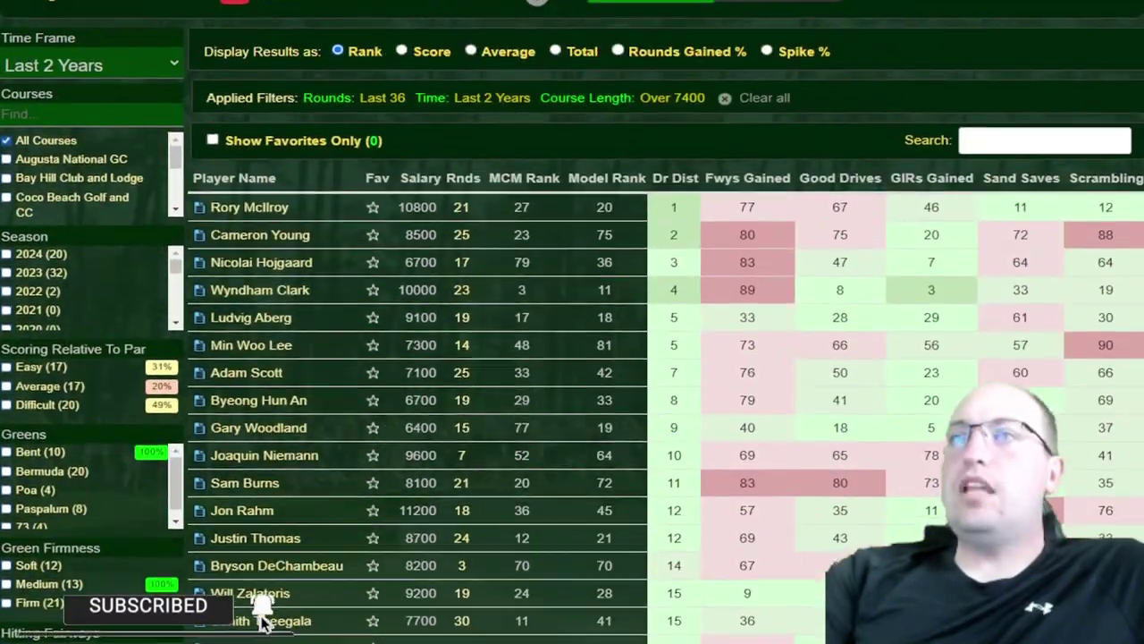
# Remove the Over 7400 course length filter and set Scoring Relative To Par to Difficult
pyautogui.scroll(-12, 11, 463)
pyautogui.click(11, 463)
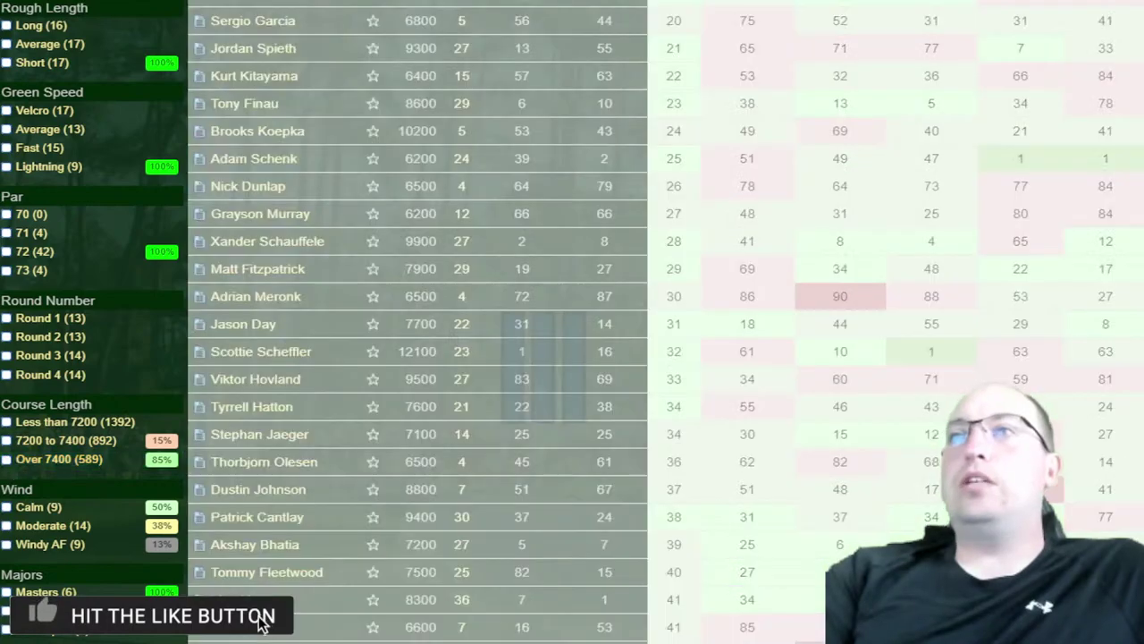
pyautogui.scroll(3, 35, 572)
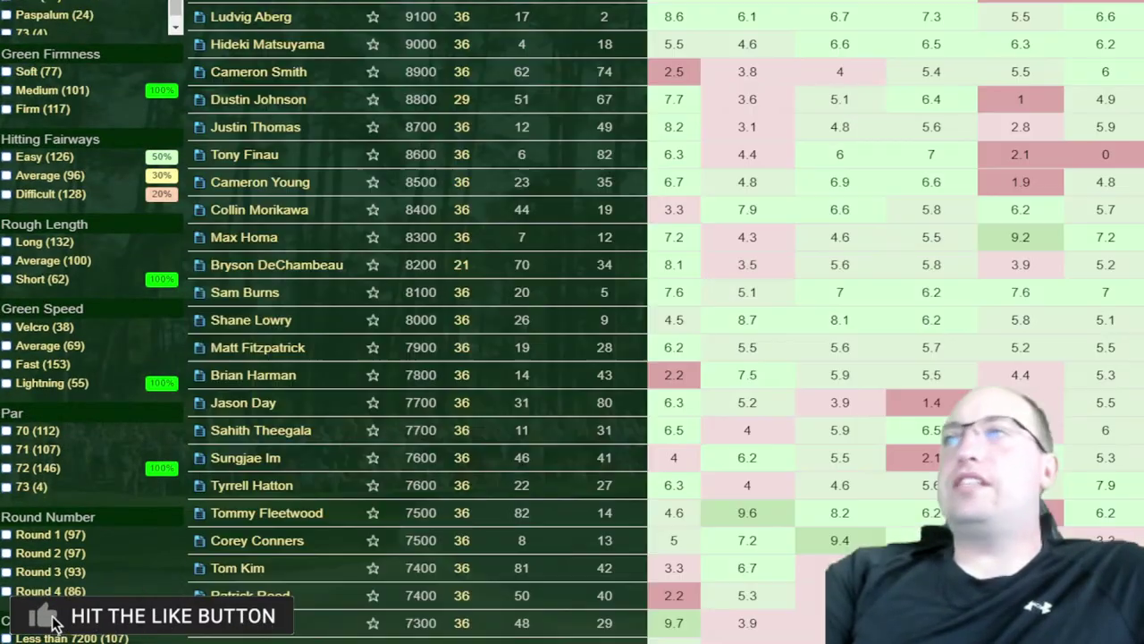
pyautogui.click(53, 624)
pyautogui.scroll(4, 45, 623)
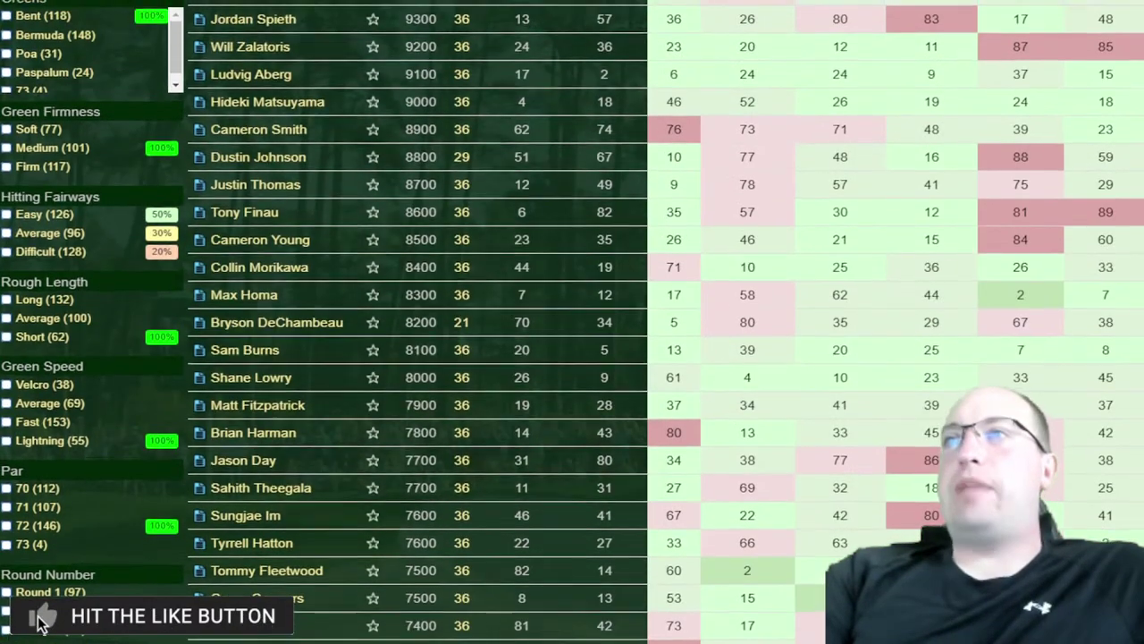
pyautogui.click(47, 128)
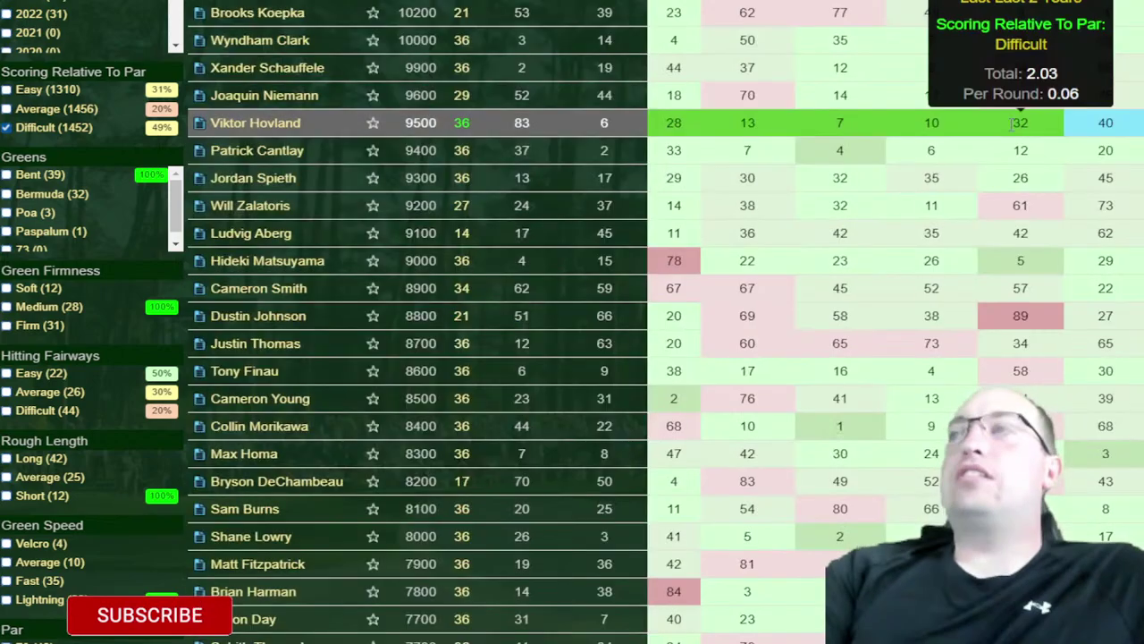
# Sort the Difficult scoring results by GIRs Gained and review the top-ranked golfers
pyautogui.scroll(3, 823, 133)
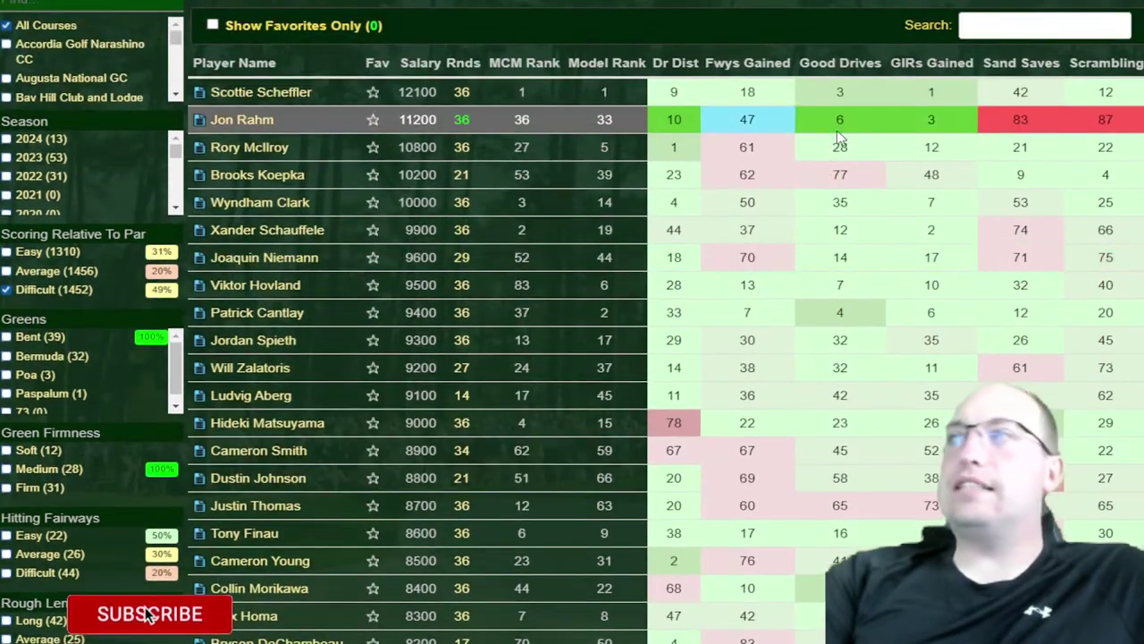
pyautogui.click(937, 71)
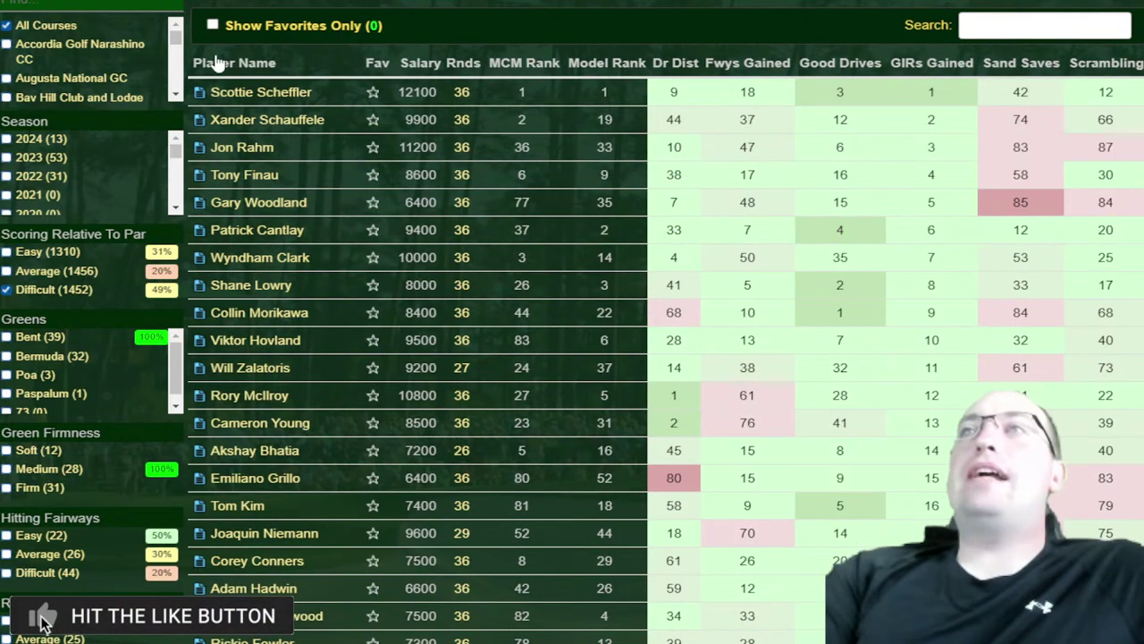
pyautogui.scroll(3, 214, 61)
pyautogui.scroll(-3, 40, 260)
pyautogui.scroll(2, 39, 259)
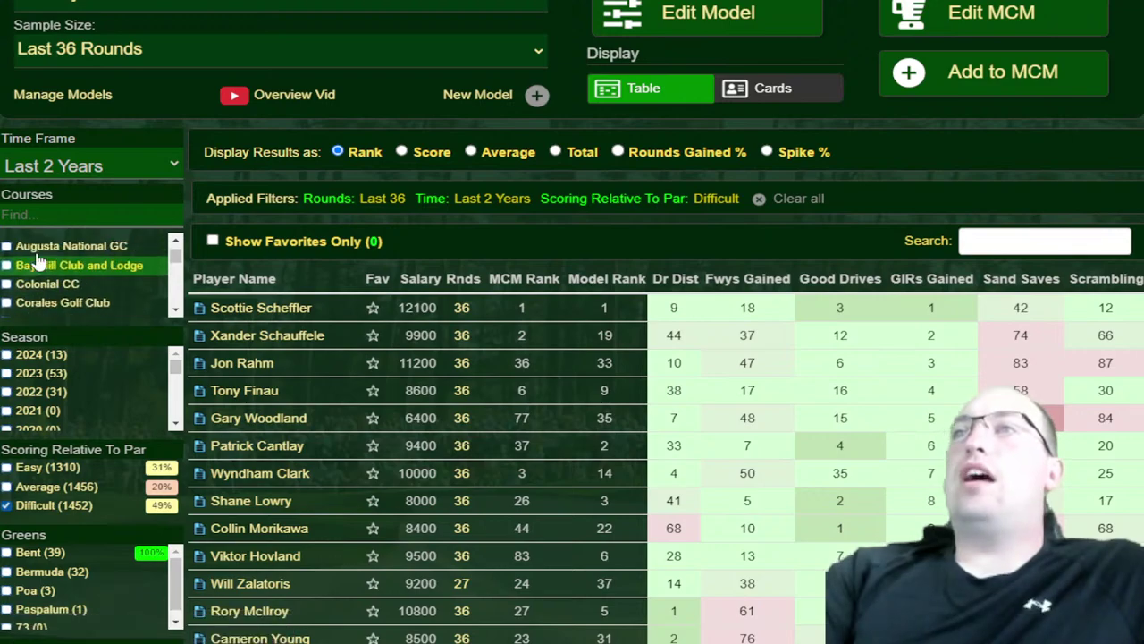
pyautogui.scroll(1, 40, 259)
pyautogui.scroll(-2, 357, 179)
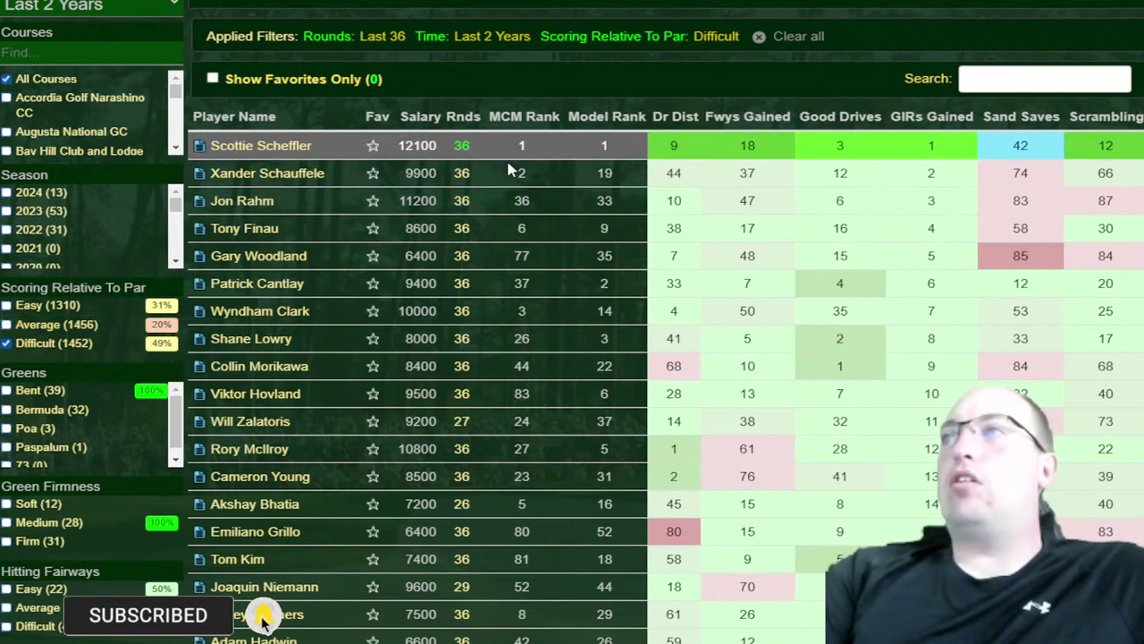
pyautogui.scroll(-1, 295, 152)
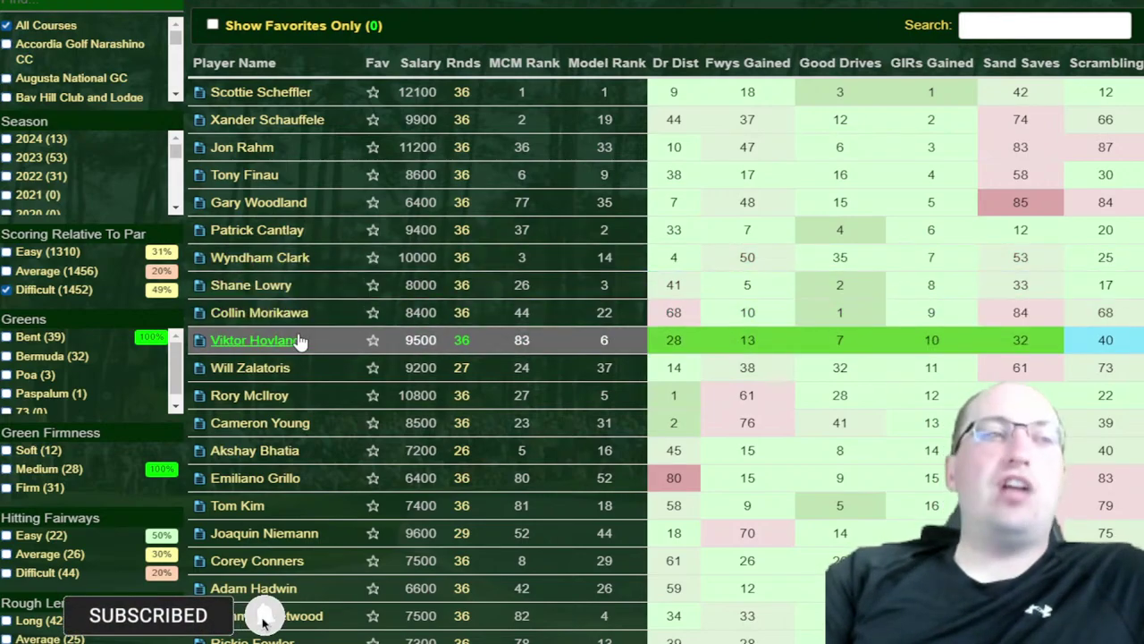
# Remove the Difficult filter from Scoring Relative To Par
pyautogui.click(36, 297)
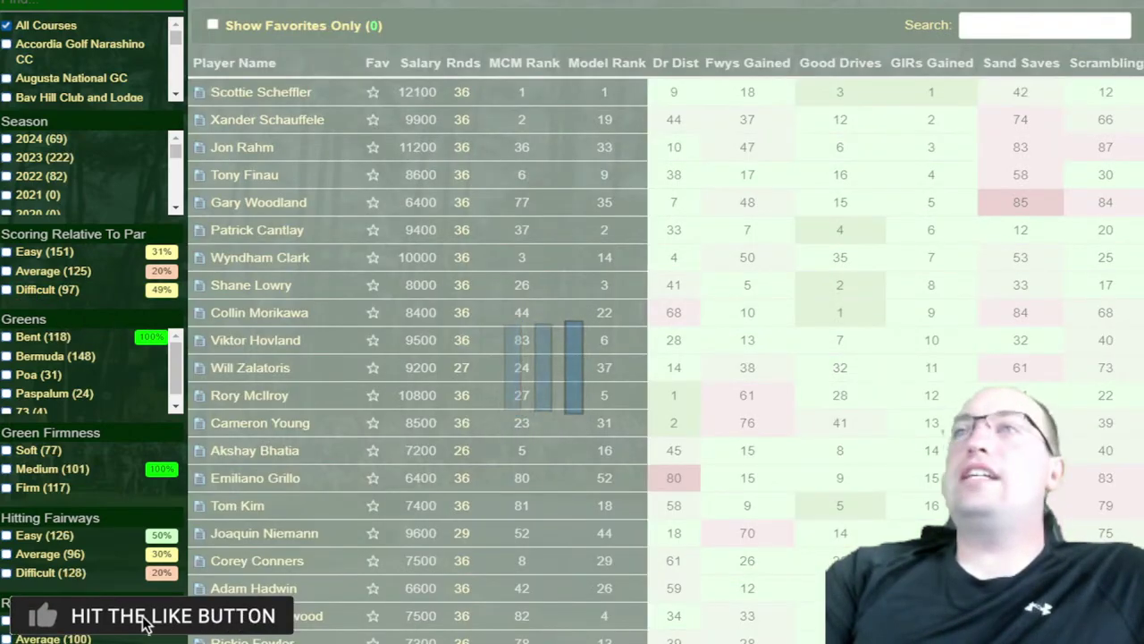
# Filter the Fairways / Greens rankings to courses with a length over 7400
pyautogui.scroll(-2, 36, 300)
pyautogui.scroll(-7, 49, 623)
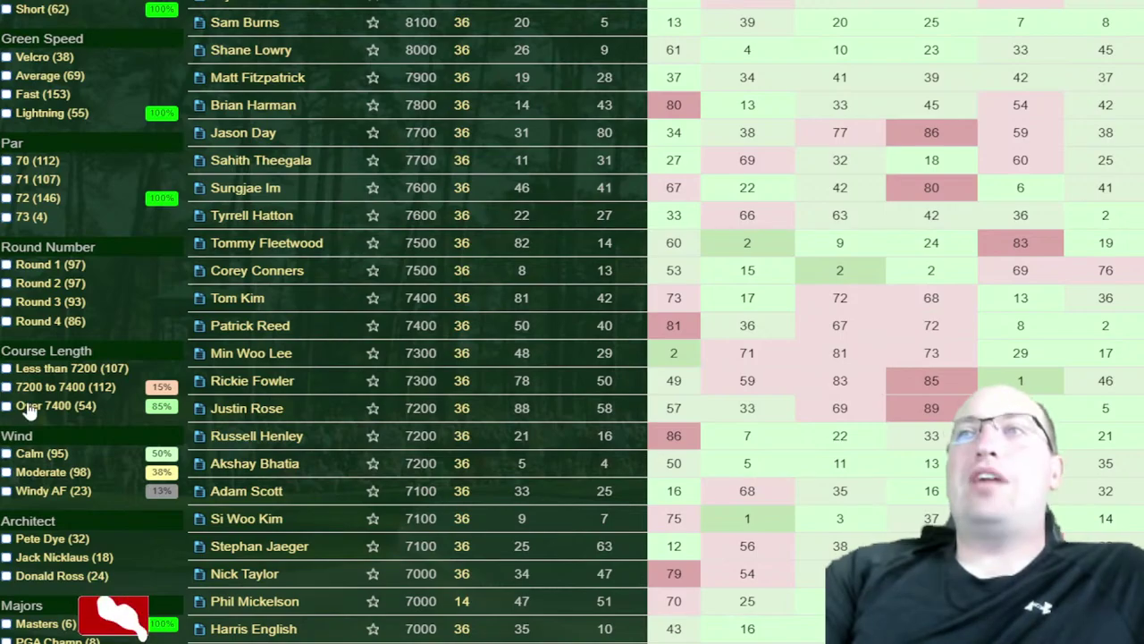
pyautogui.click(28, 406)
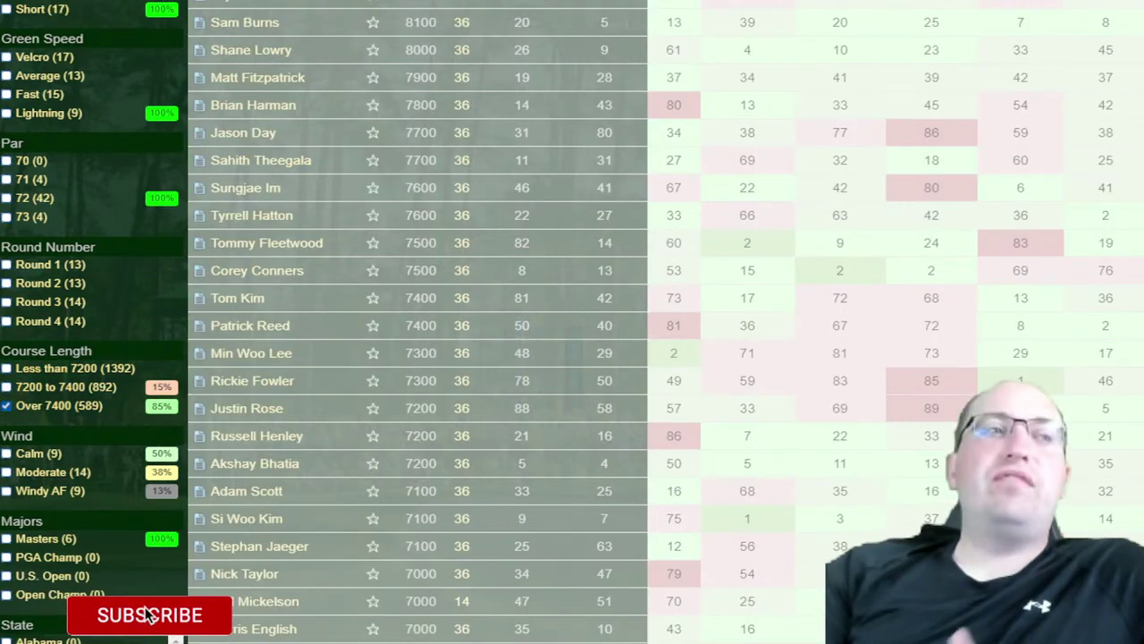
# On the course statistics page, examine the Hole Composition chart's counts for par 4s of 450-500 and par 5s of 550-600 yards
pyautogui.scroll(10, 242, 619)
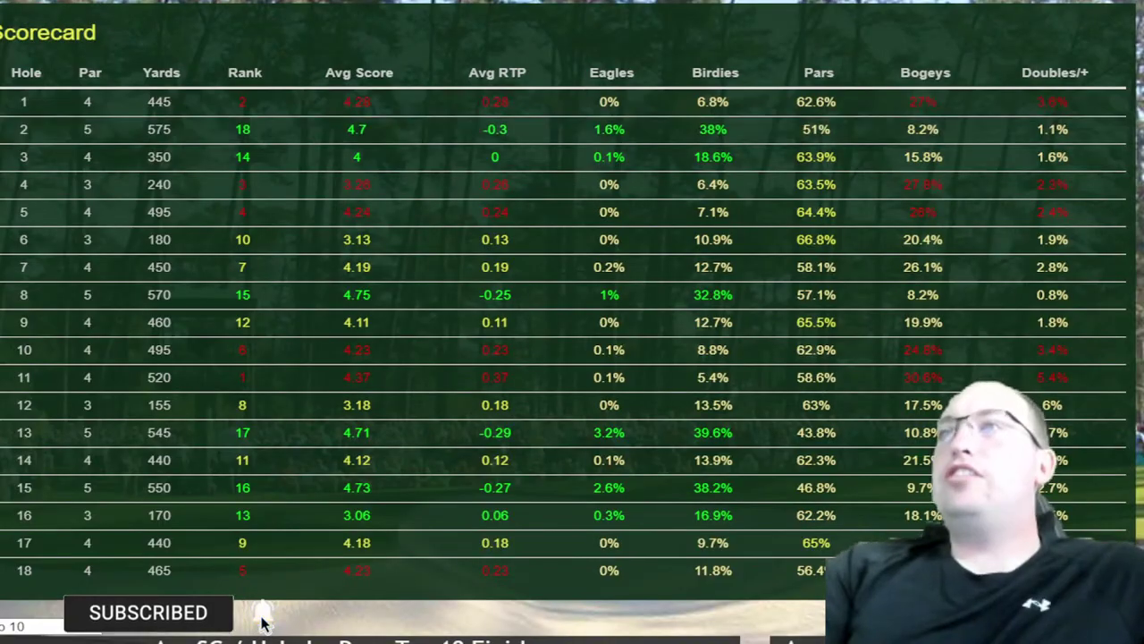
pyautogui.scroll(-10, 42, 143)
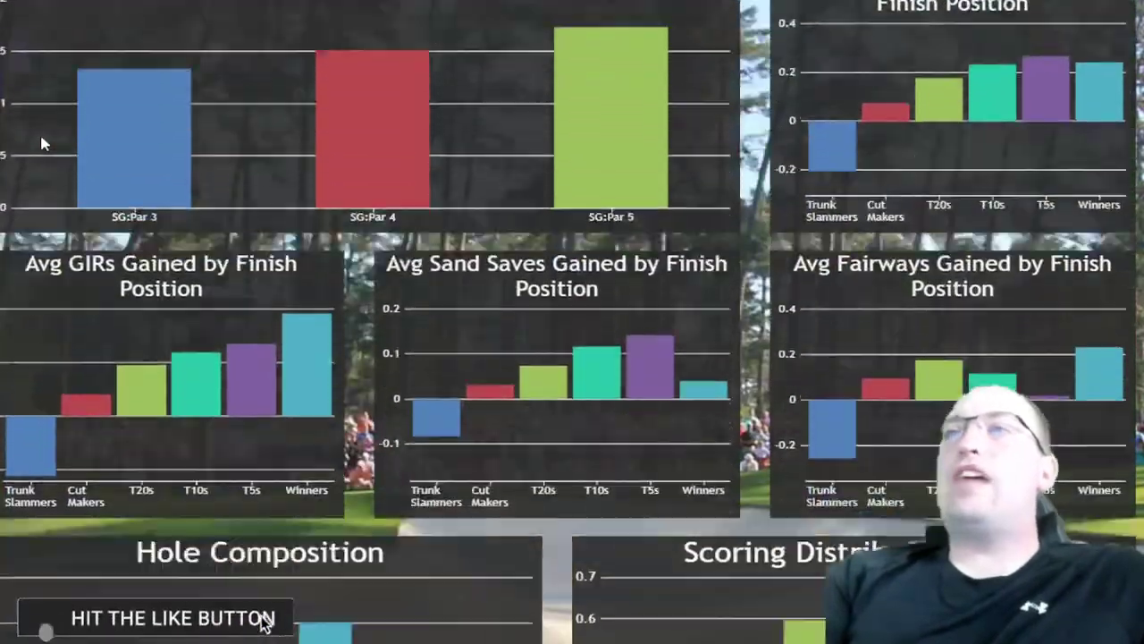
pyautogui.scroll(-5, 42, 143)
pyautogui.moveTo(324, 92)
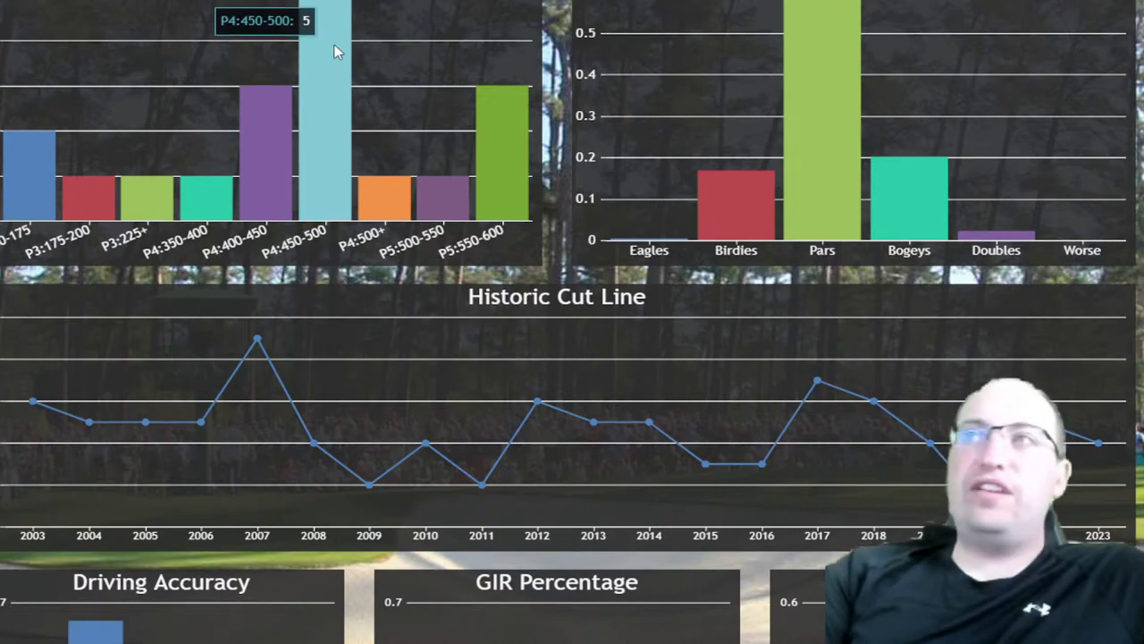
pyautogui.moveTo(505, 114)
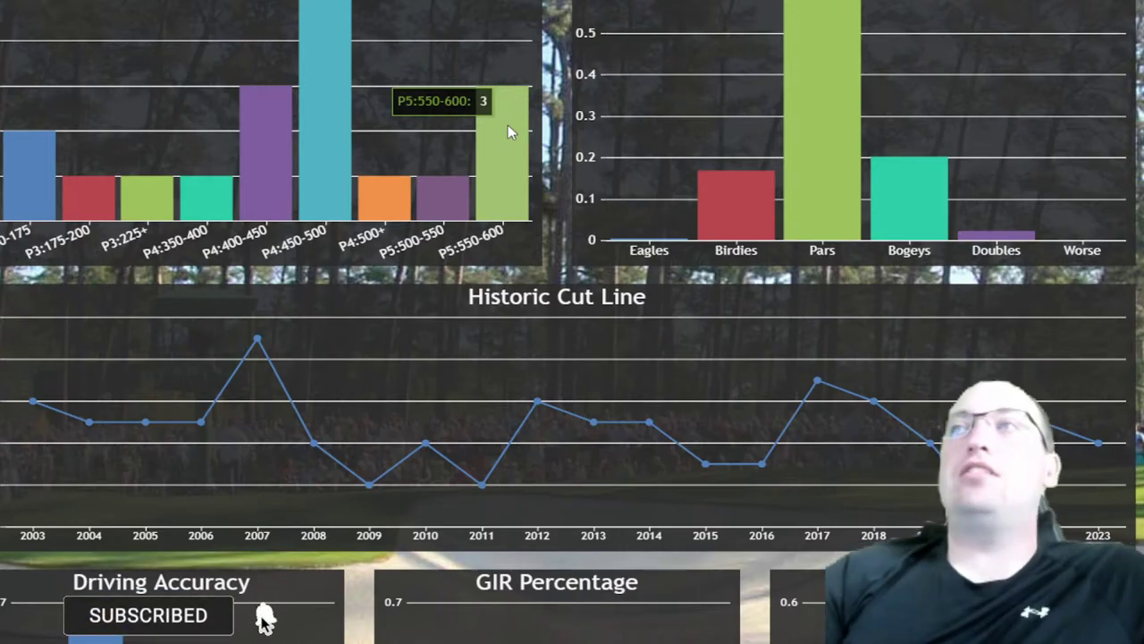
# Examine the scorecard rows of par-5 holes 13, 15 and 8, including their scoring averages and birdie rates
pyautogui.scroll(15, 508, 125)
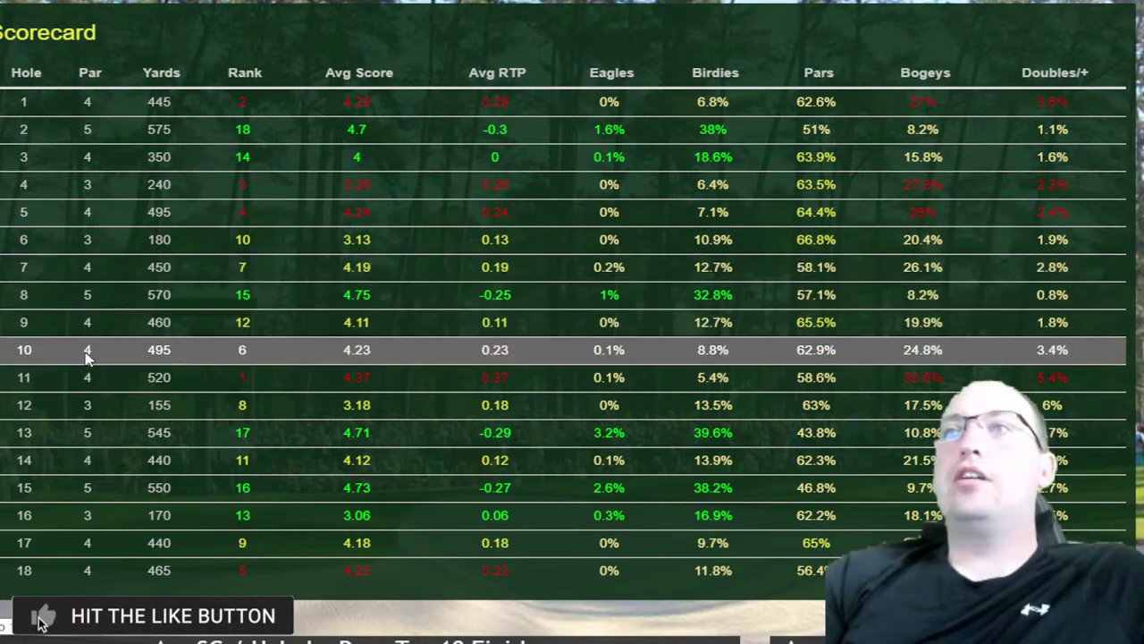
pyautogui.scroll(-2, 18, 420)
pyautogui.moveTo(15, 268); pyautogui.dragTo(1073, 266)
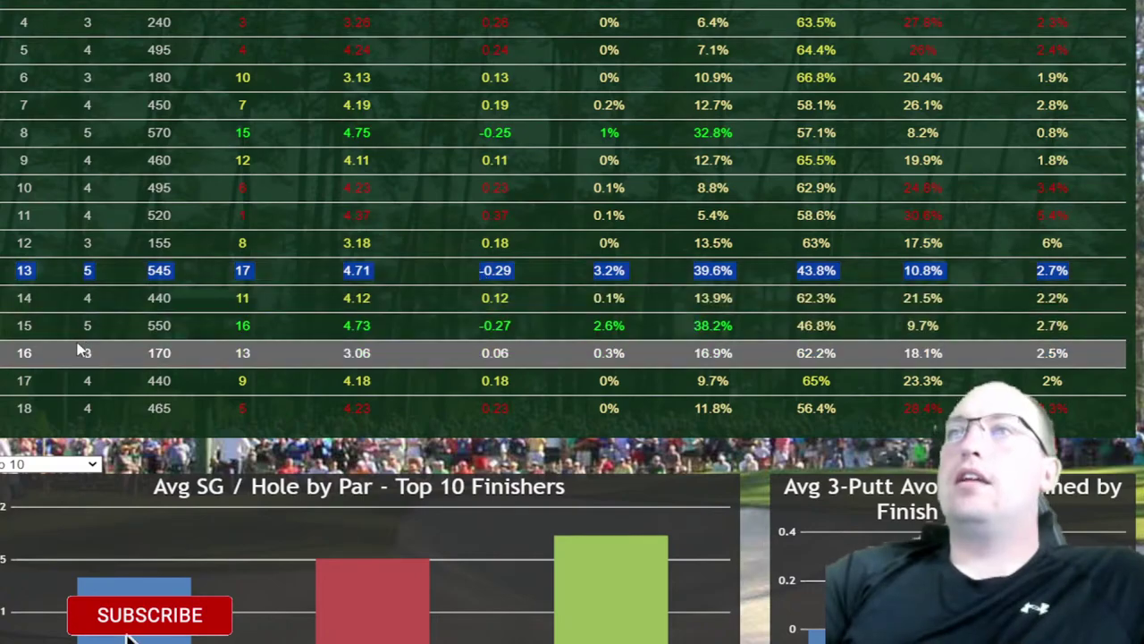
pyautogui.moveTo(15, 327); pyautogui.dragTo(1099, 323)
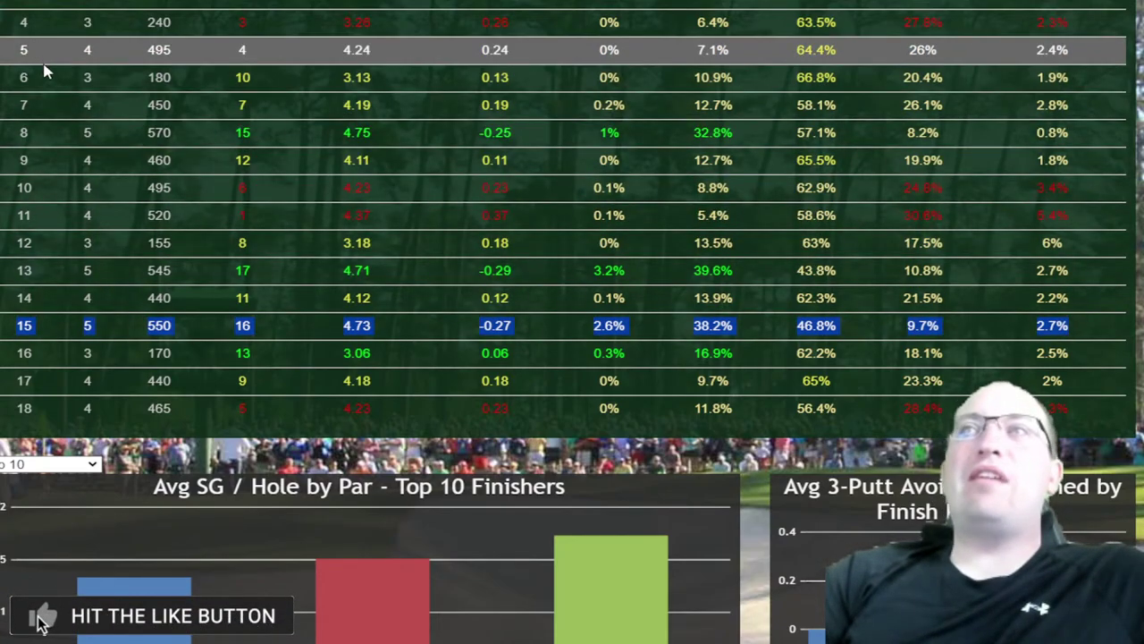
pyautogui.moveTo(22, 132); pyautogui.dragTo(362, 152)
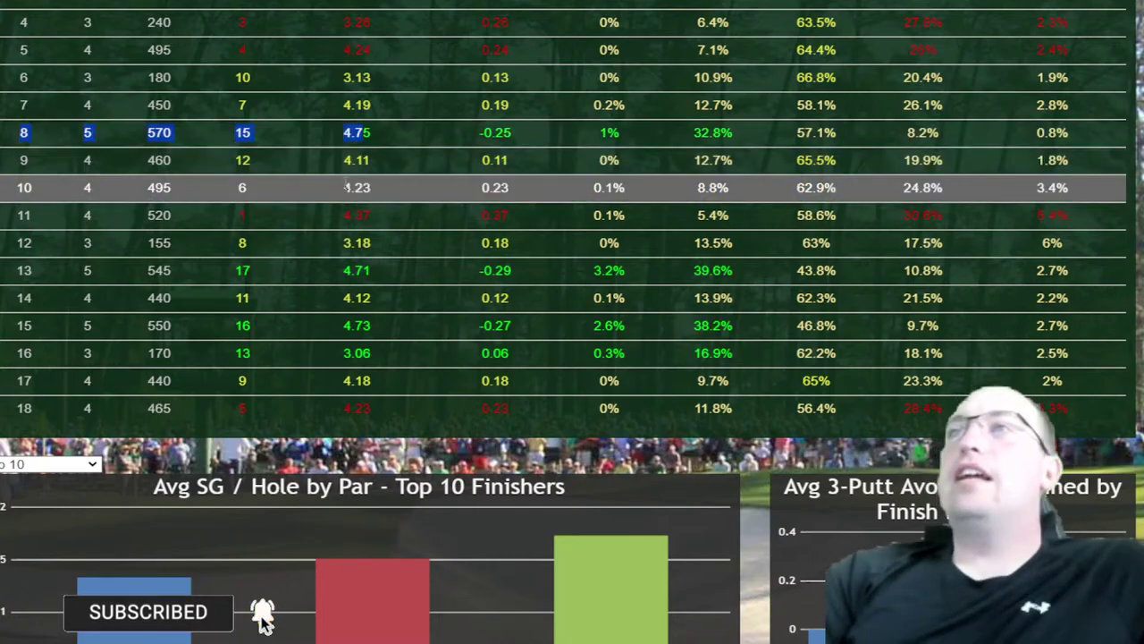
pyautogui.scroll(1, 313, 172)
pyautogui.scroll(1, 313, 172)
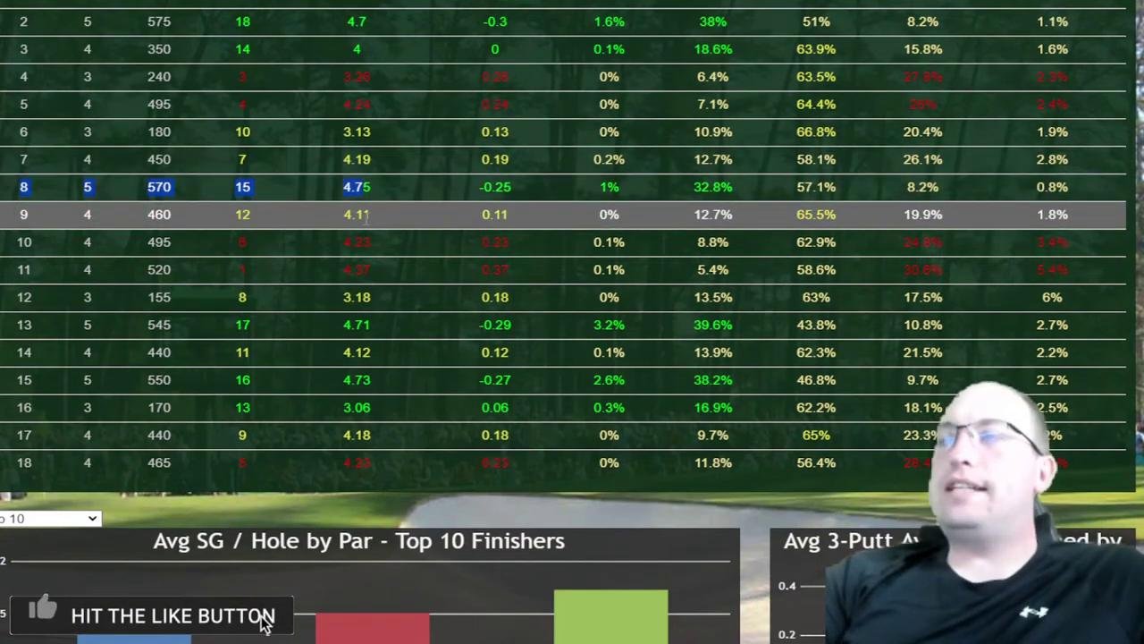
# Return to the Over 7400 rankings, sort them by GIRs Gained and review the golfers
pyautogui.scroll(4, 340, 223)
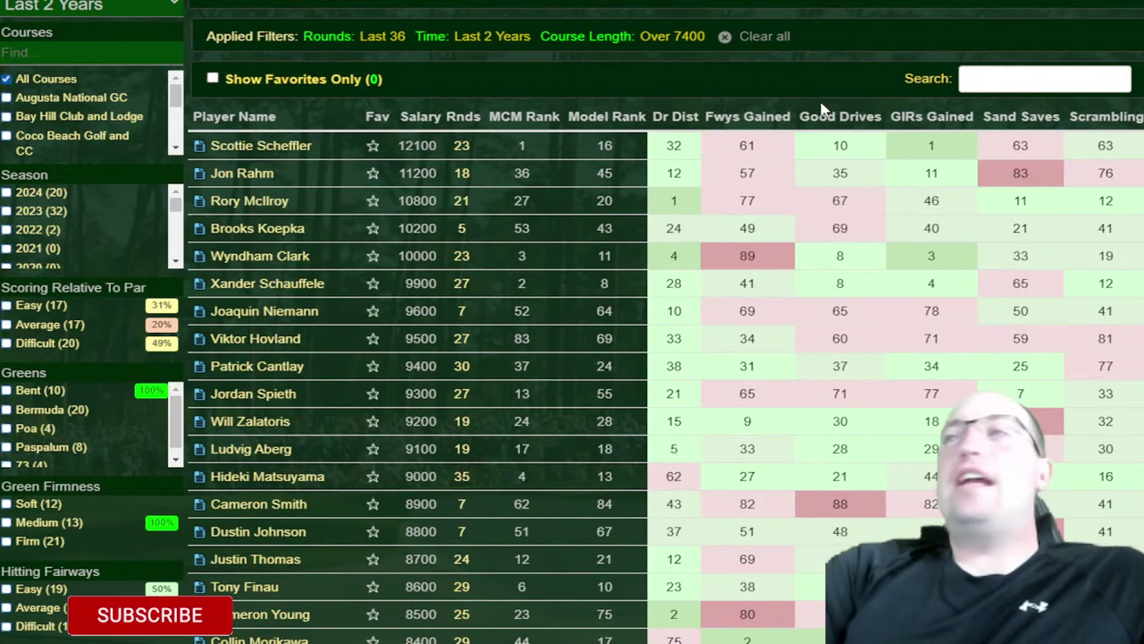
pyautogui.click(946, 118)
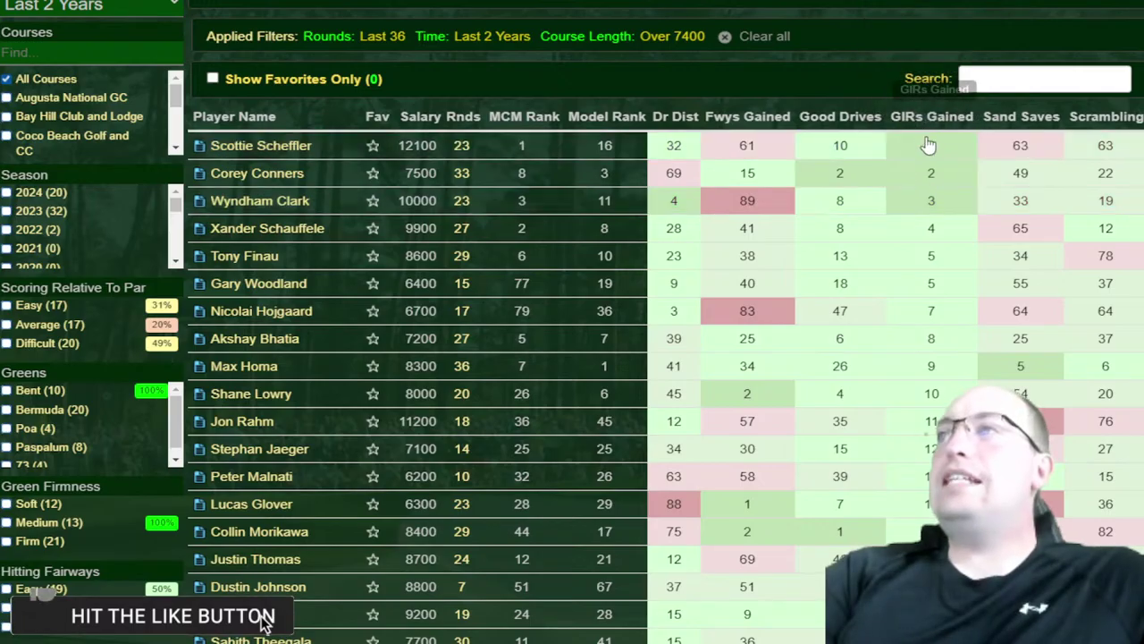
pyautogui.scroll(-13, 572, 358)
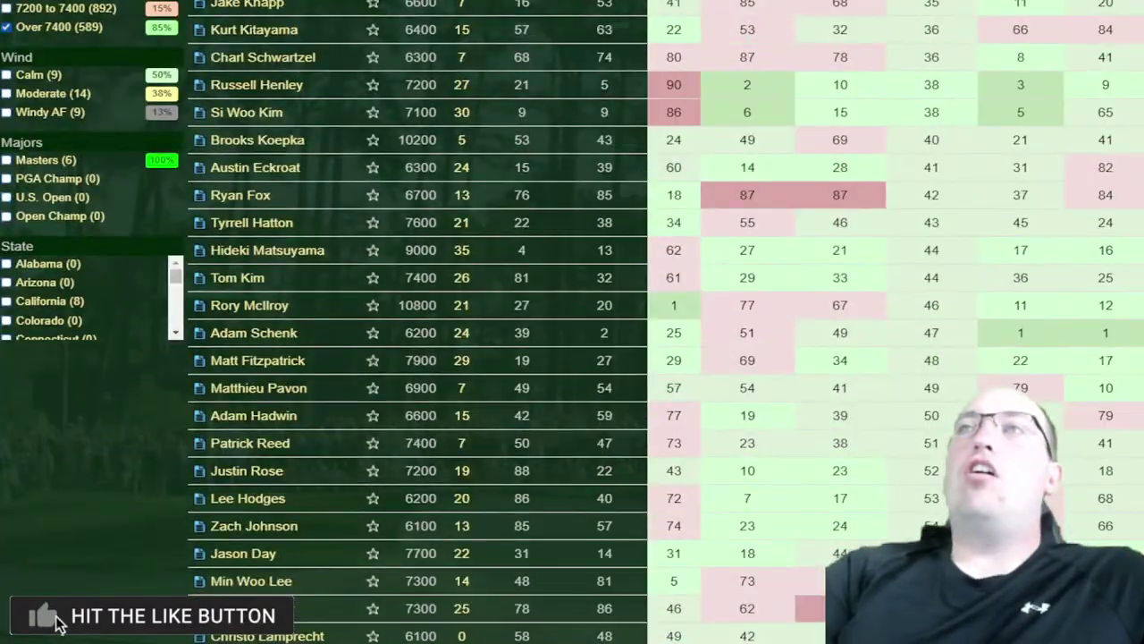
pyautogui.scroll(13, 131, 138)
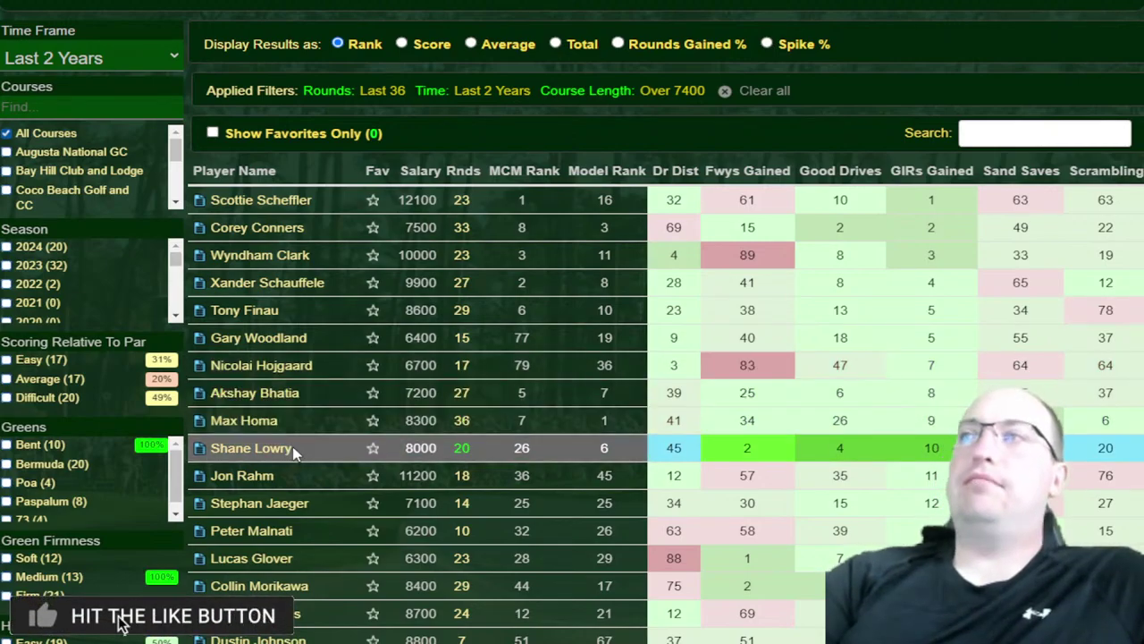
# Remove the Over 7400 filter from Course Length
pyautogui.scroll(-5, 256, 352)
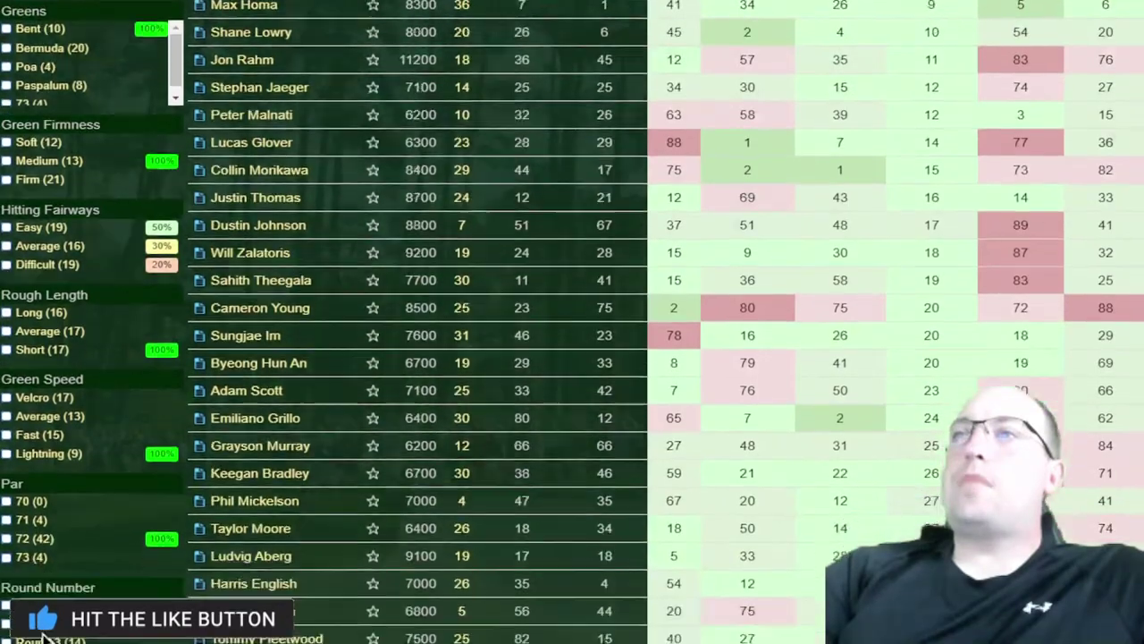
pyautogui.scroll(-4, 43, 626)
pyautogui.click(8, 405)
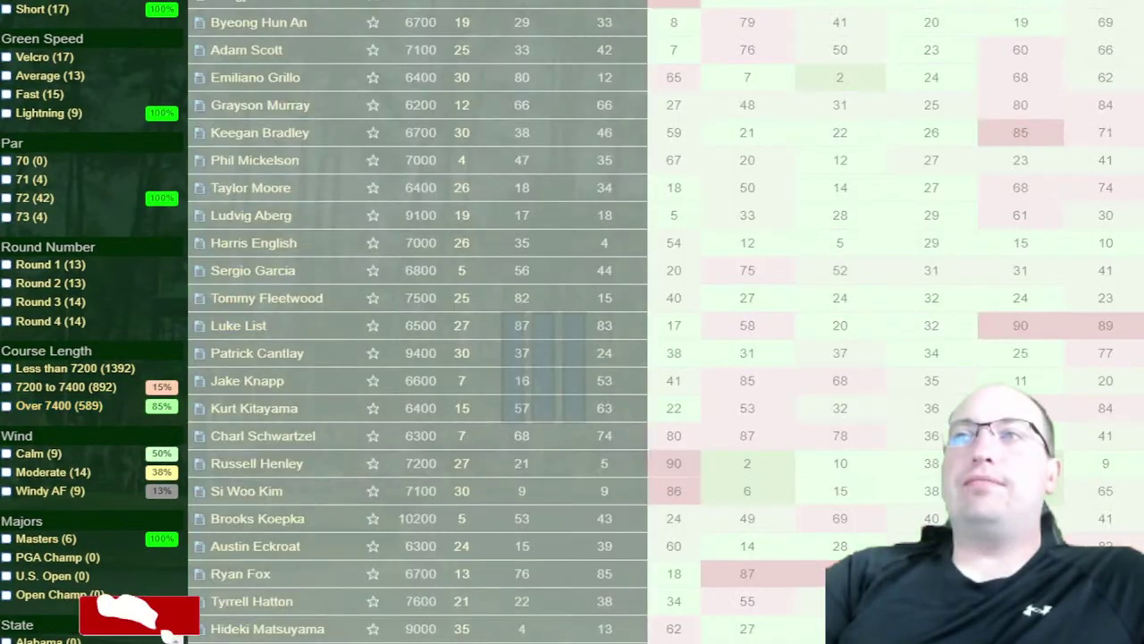
# Sort the unfiltered all-courses rankings by Scrambling Gained and review the top golfers
pyautogui.scroll(6, 165, 630)
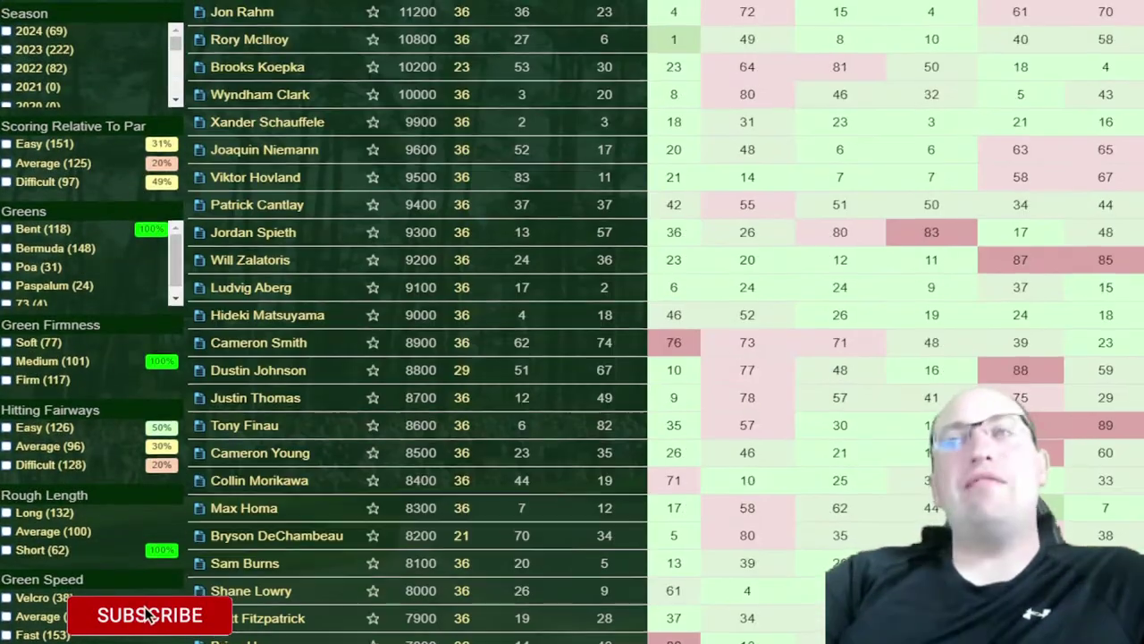
pyautogui.scroll(1, 150, 616)
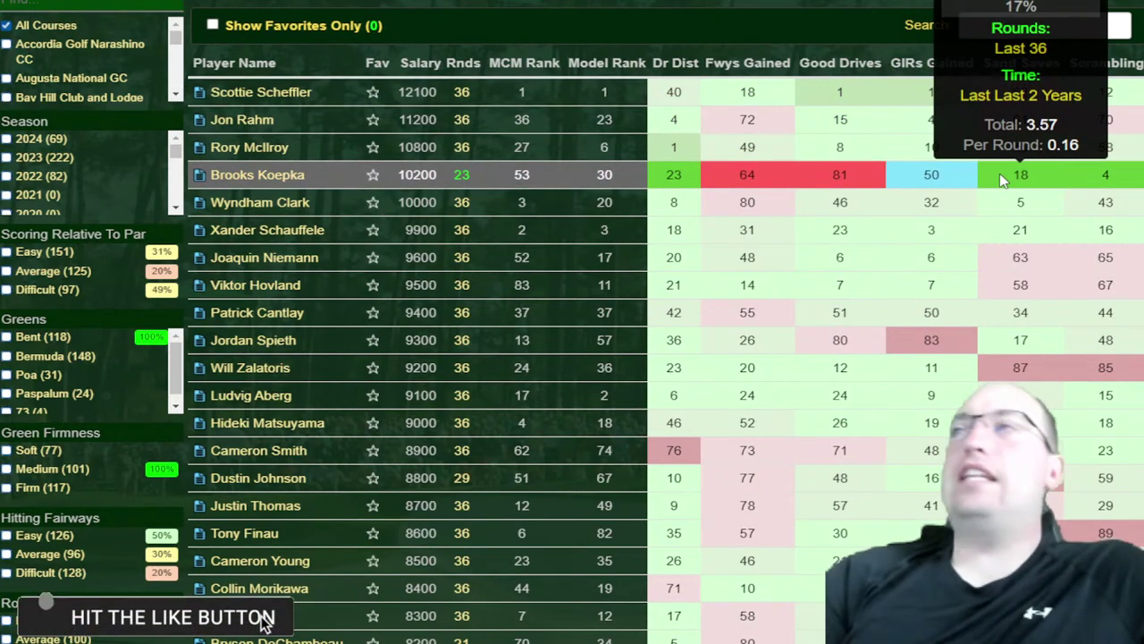
pyautogui.click(1106, 69)
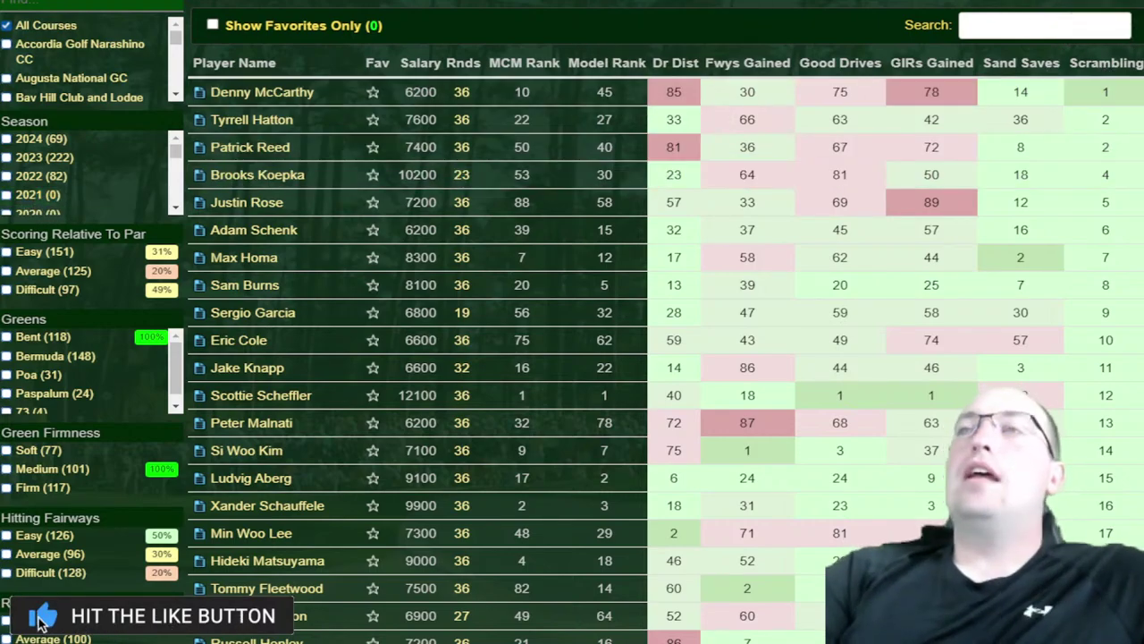
# Filter Scoring Relative To Par to Difficult and sort the golfers by Scrambling Gained
pyautogui.click(29, 293)
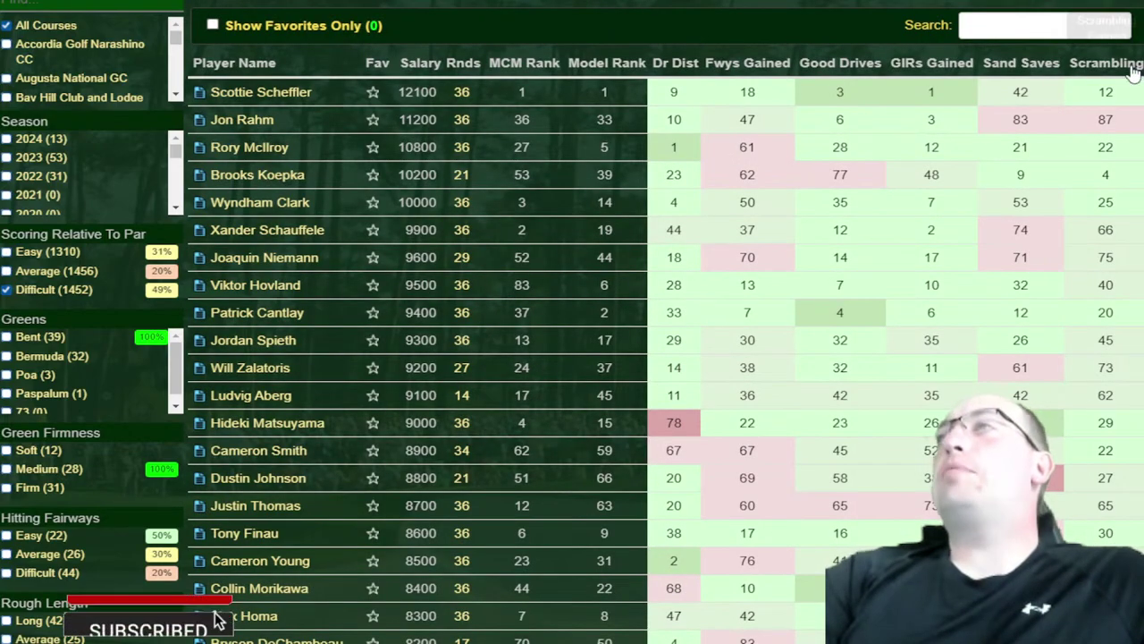
pyautogui.click(1132, 68)
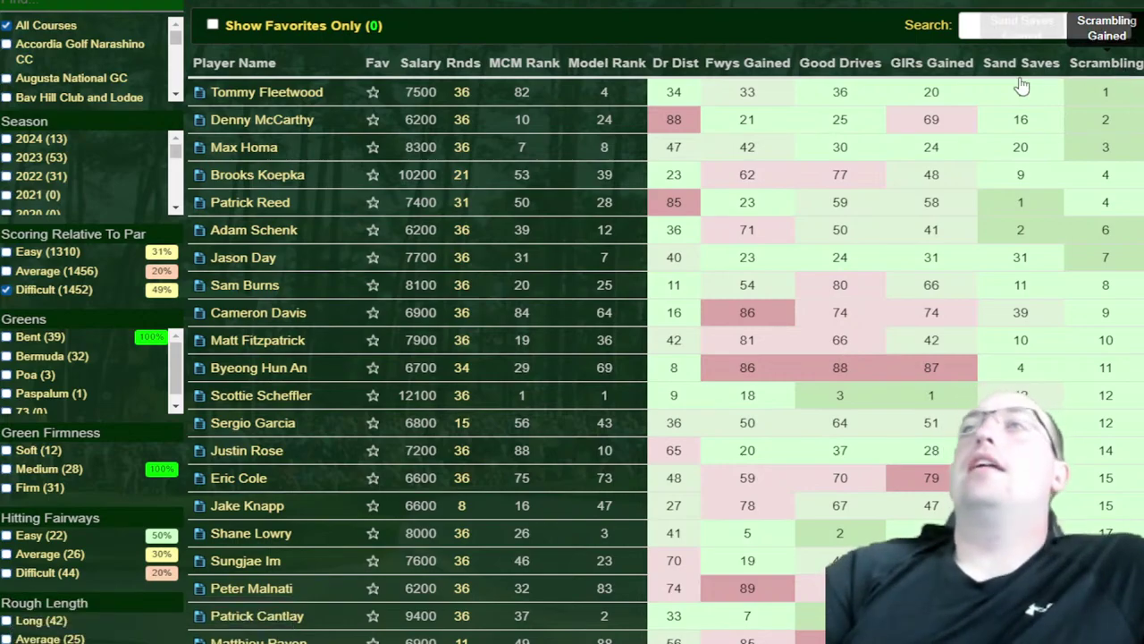
# Clear the Difficult filter and change the active model from Fairways / Greens to Scoring
pyautogui.click(134, 289)
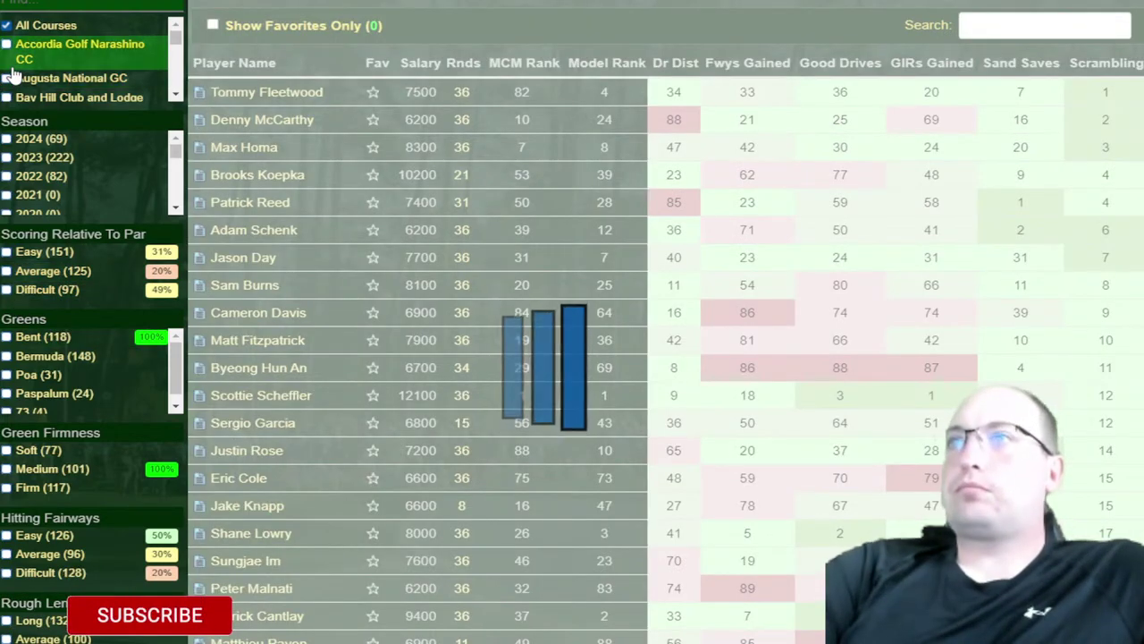
pyautogui.scroll(4, 125, 211)
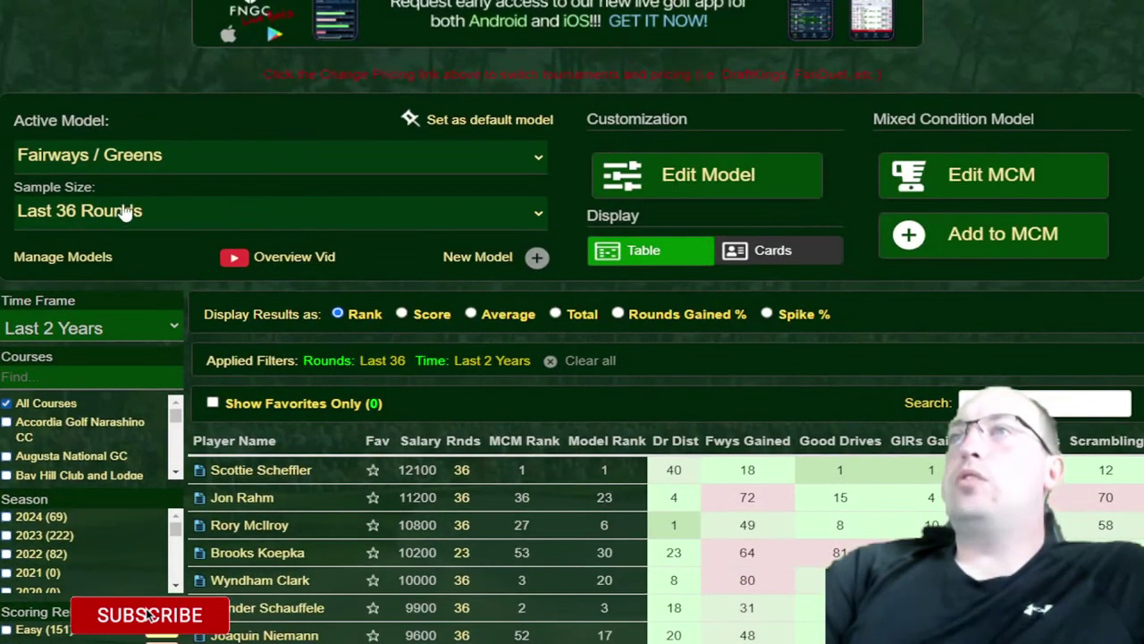
pyautogui.click(141, 158)
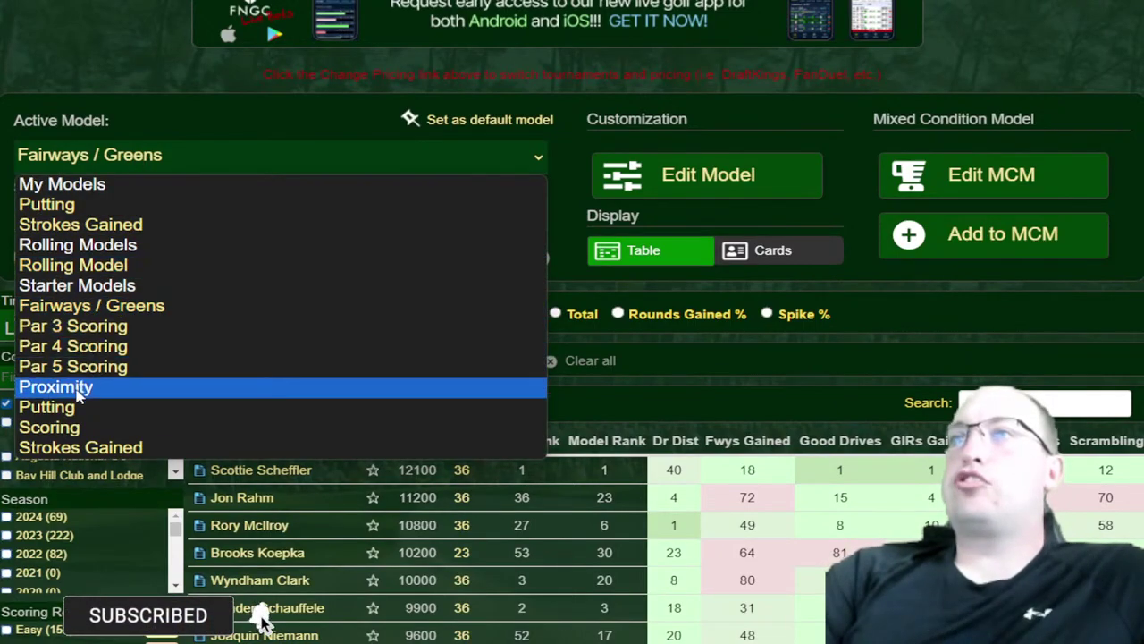
pyautogui.click(79, 428)
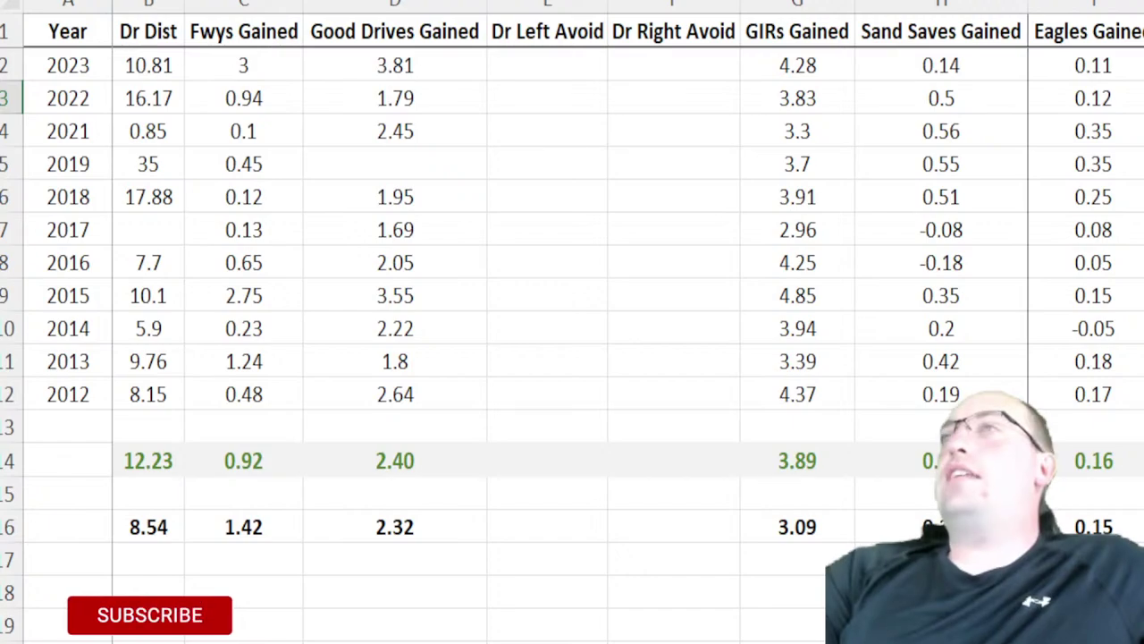
# Switch to the yearly Masters statistics spreadsheet and examine the Eagles Gained values for 2012 through 2023
pyautogui.hscroll(8, 985, 87)
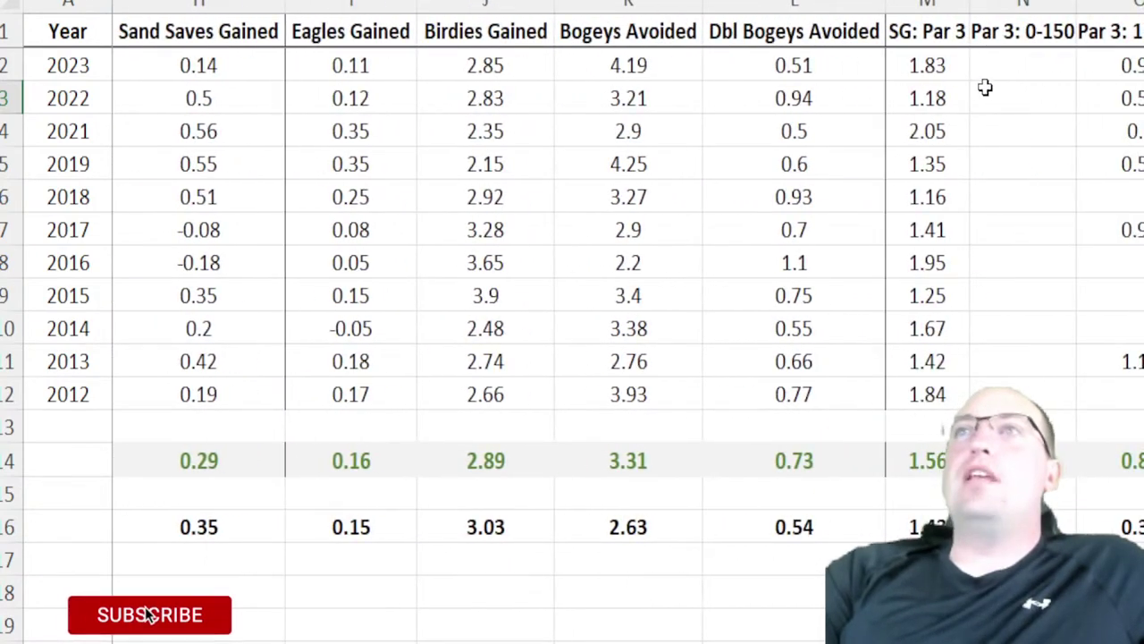
pyautogui.hscroll(2, 985, 86)
pyautogui.moveTo(194, 64); pyautogui.dragTo(211, 385)
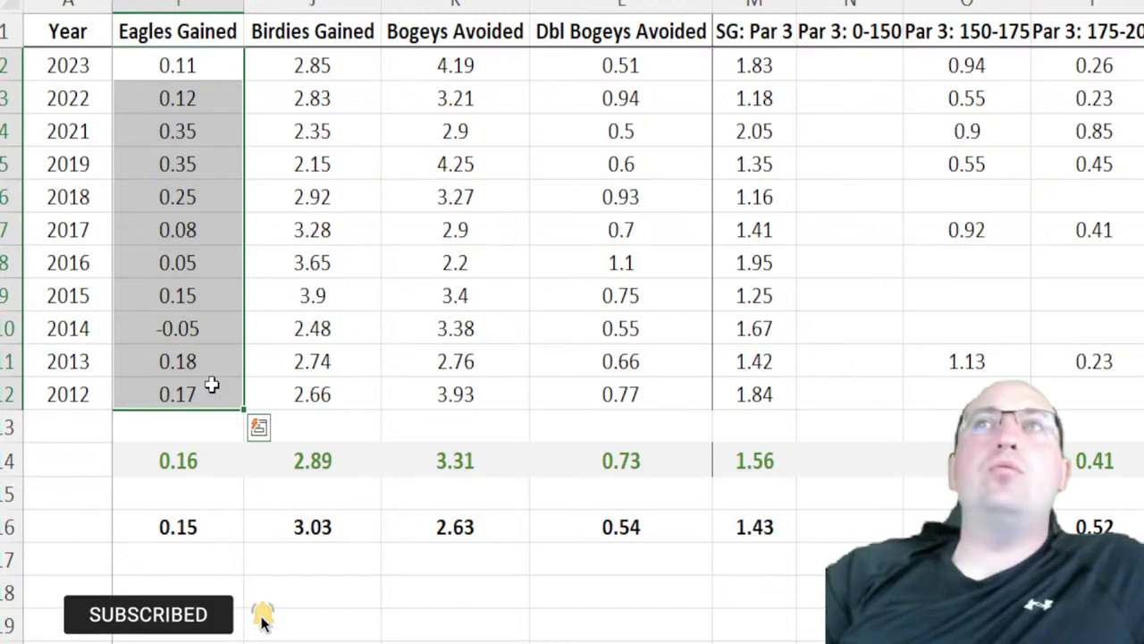
pyautogui.moveTo(214, 65); pyautogui.dragTo(209, 108)
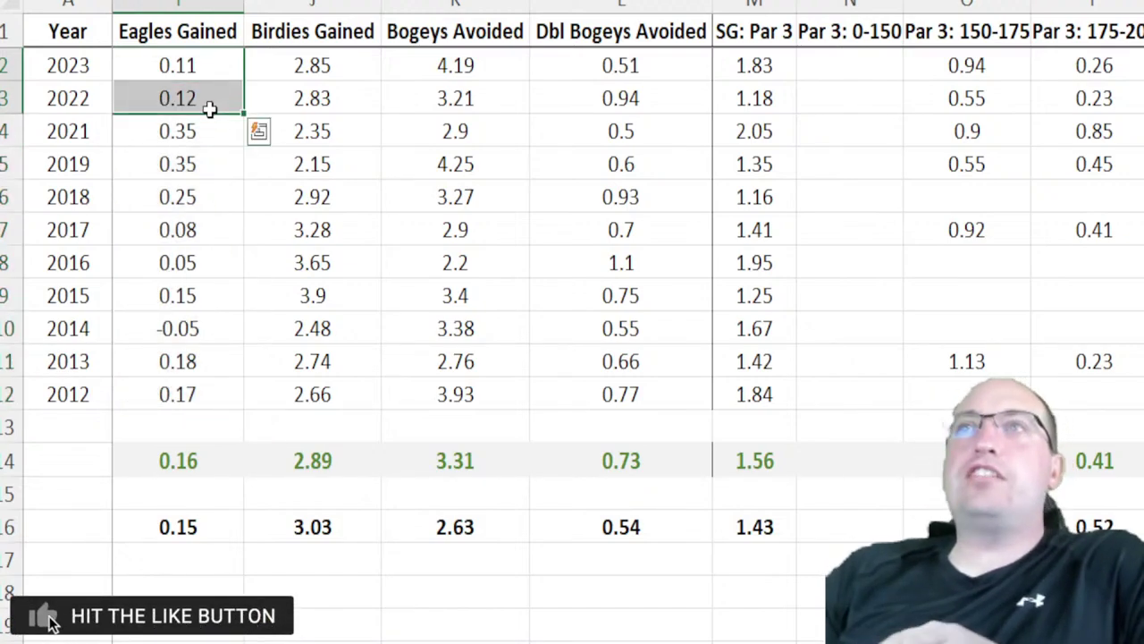
pyautogui.press('Down')
pyautogui.press('Down')
pyautogui.press('Down')
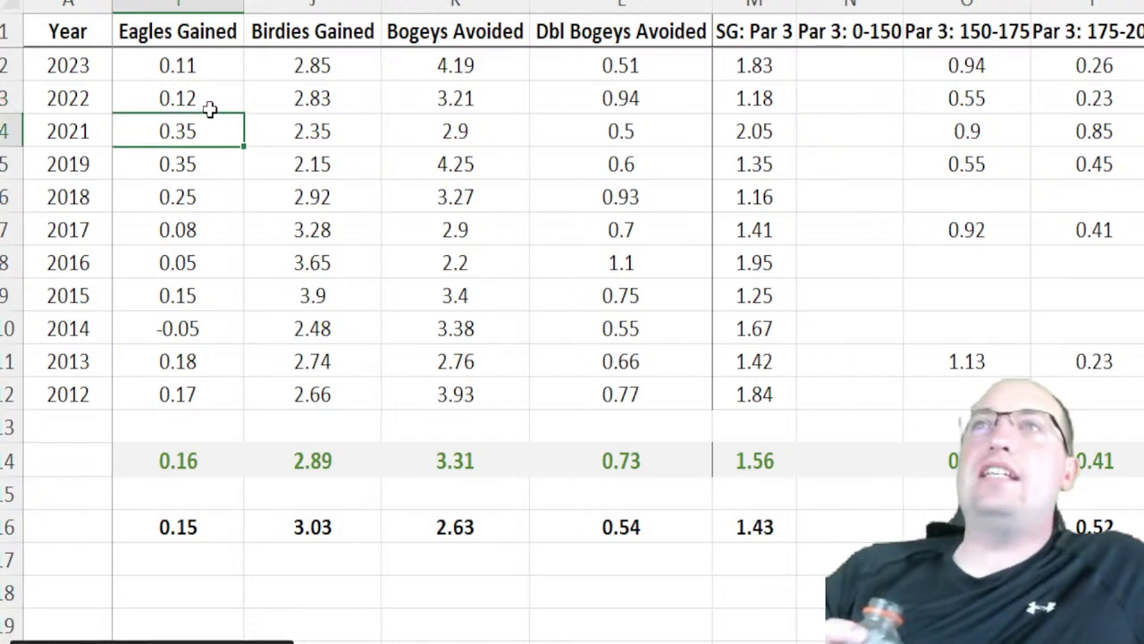
pyautogui.press('Down')
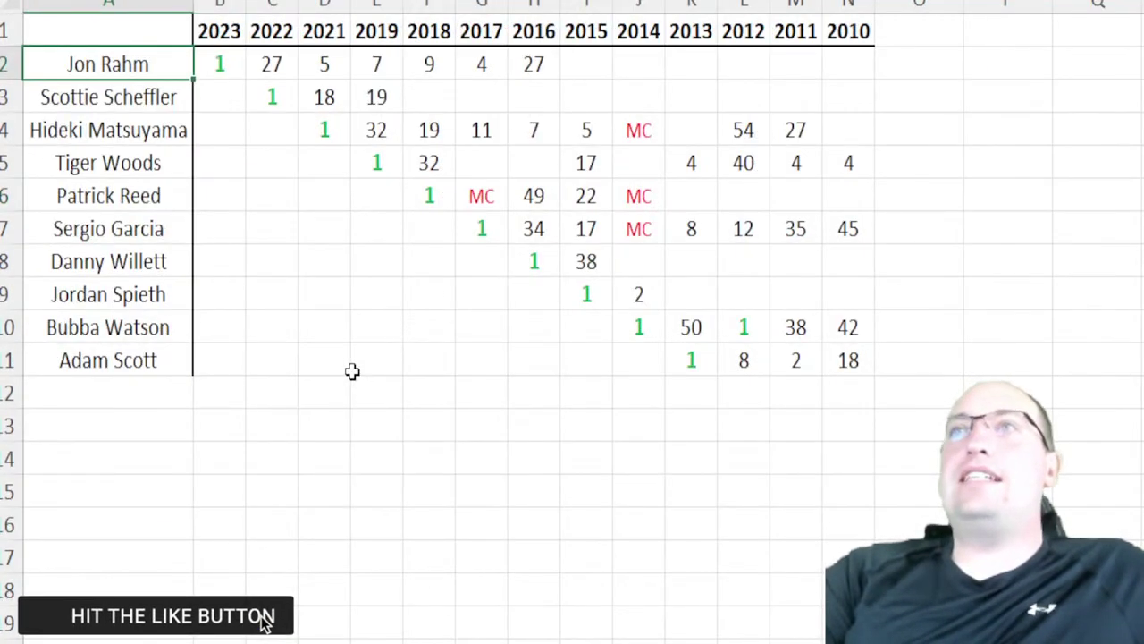
# Check the 2018 winner on the past winners sheet and compare the 2021 to 2018 Eagles Gained values with the green average
pyautogui.click(429, 193)
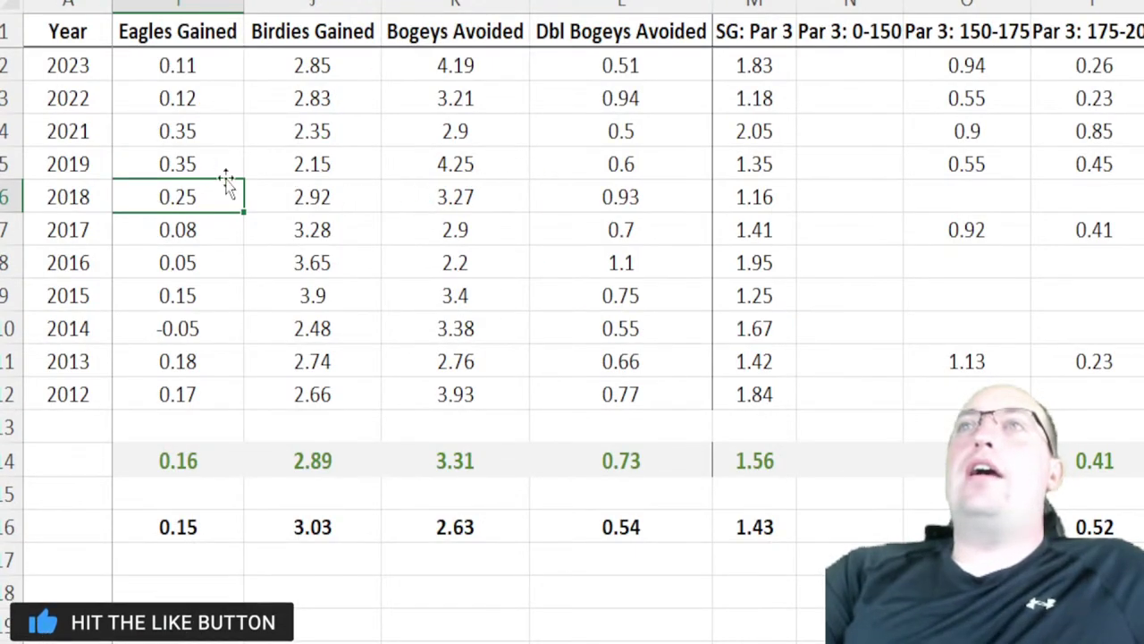
pyautogui.moveTo(191, 126); pyautogui.dragTo(205, 208)
pyautogui.click(198, 453)
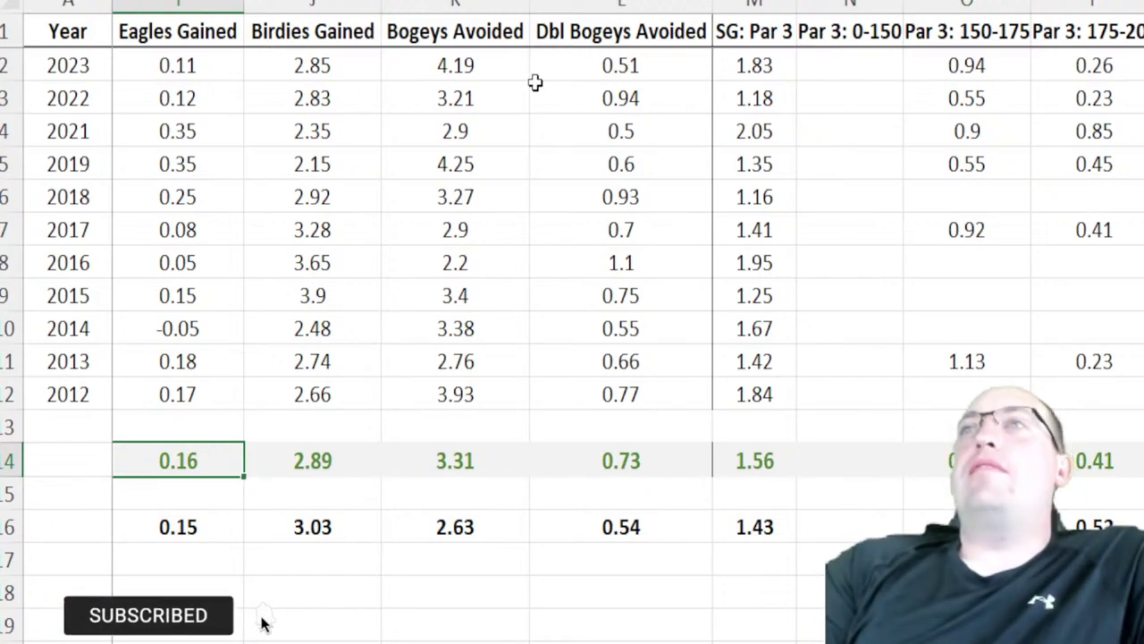
# Examine the Bogeys Avoided values for 2023 and 2019 in the yearly statistics
pyautogui.click(480, 81)
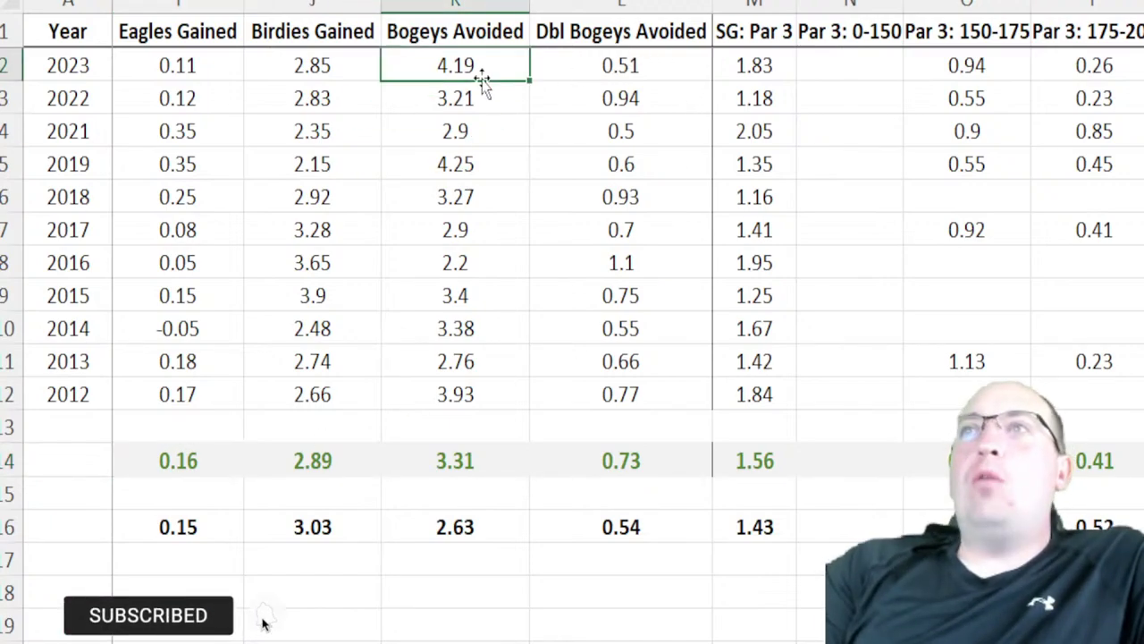
pyautogui.click(528, 150)
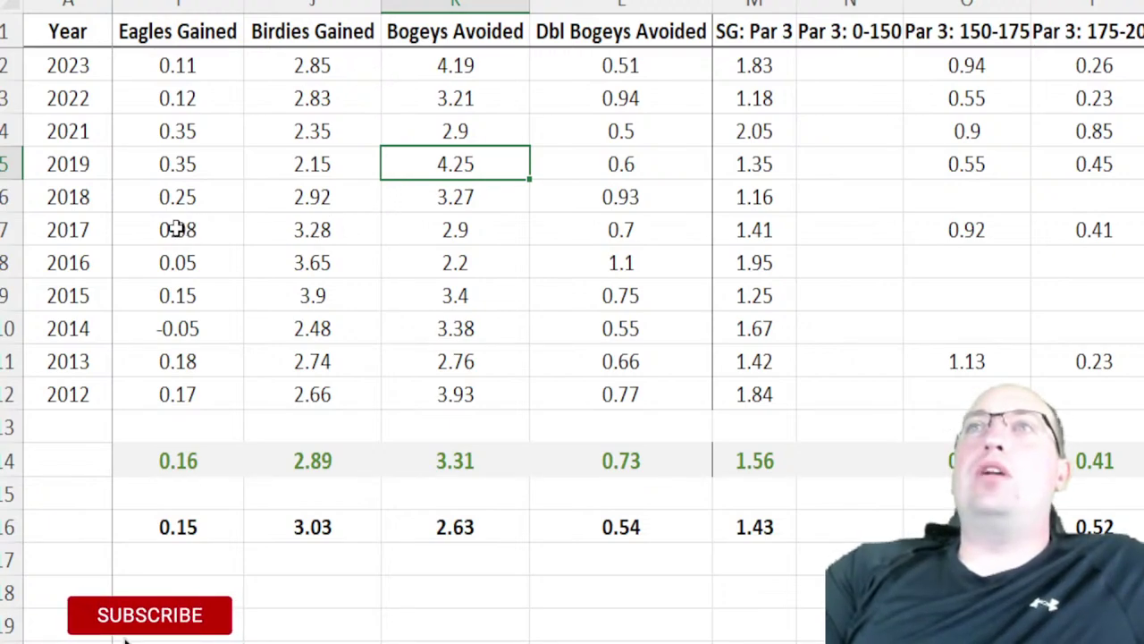
# Compare the Birdies Gained and Bogeys Avoided values for 2015 to 2017 and for 2012 to 2014
pyautogui.moveTo(270, 231); pyautogui.dragTo(475, 294)
pyautogui.click(82, 229)
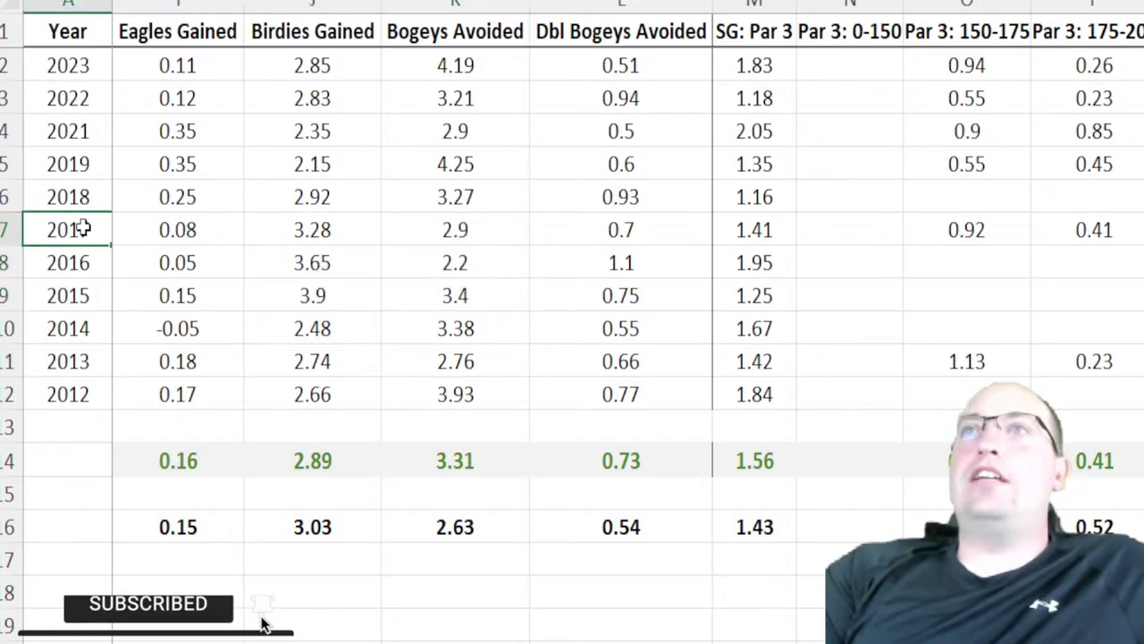
pyautogui.moveTo(74, 242); pyautogui.dragTo(80, 300)
pyautogui.moveTo(285, 229); pyautogui.dragTo(454, 311)
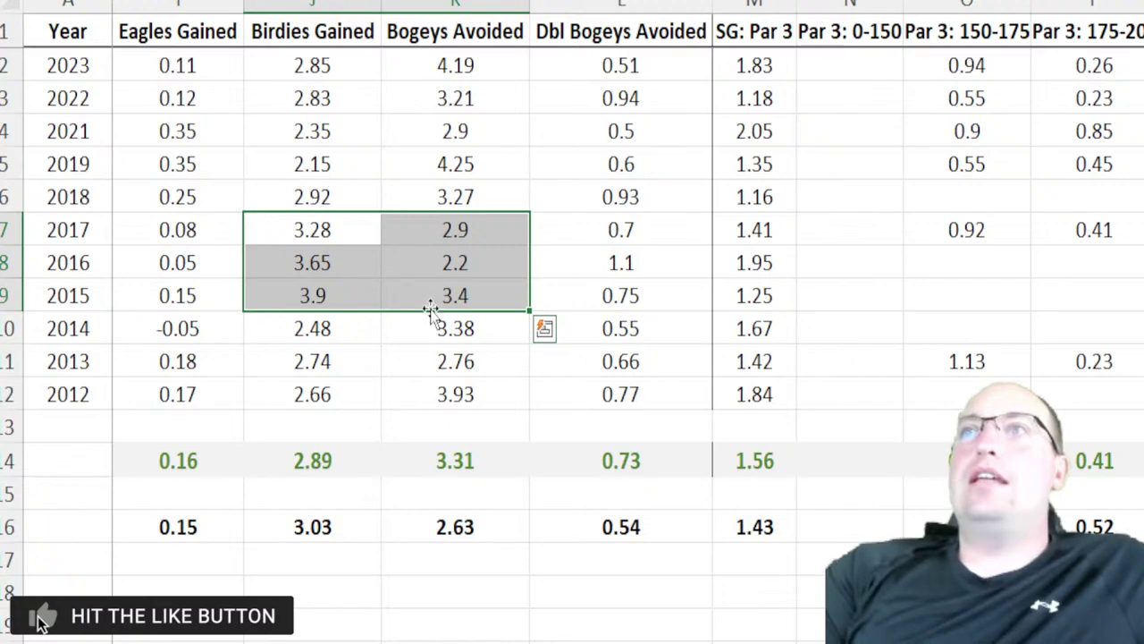
pyautogui.click(341, 327)
pyautogui.moveTo(341, 327); pyautogui.dragTo(482, 404)
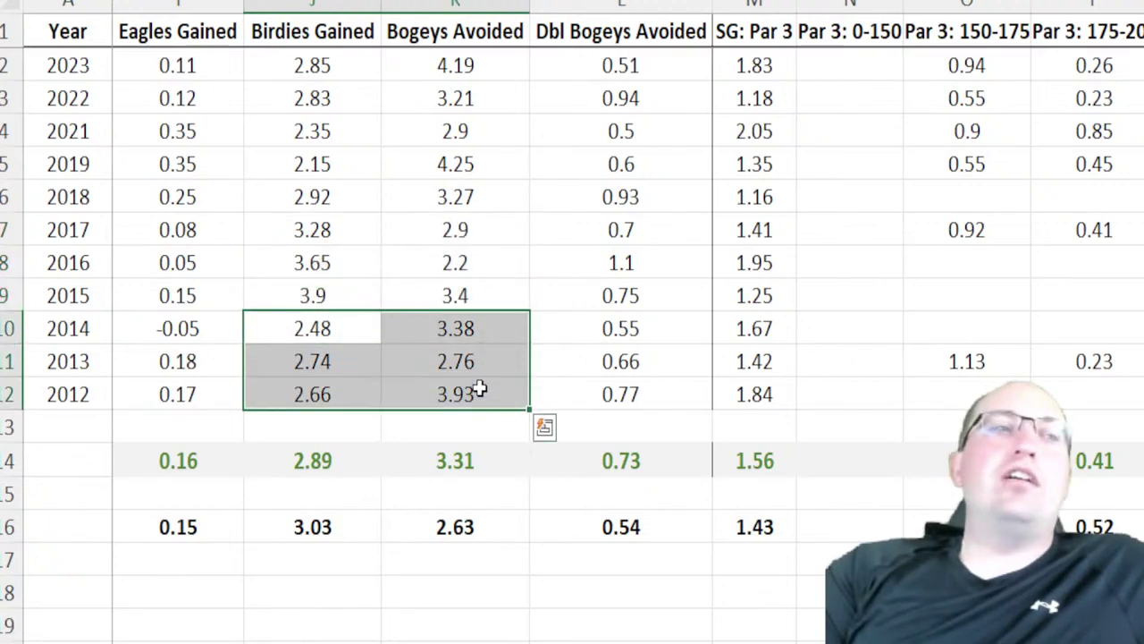
# Compare the Birdies Gained and Bogeys Avoided values for 2023, 2022 and 2021, and check Bogeys Avoided for 2015
pyautogui.moveTo(311, 65); pyautogui.dragTo(456, 81)
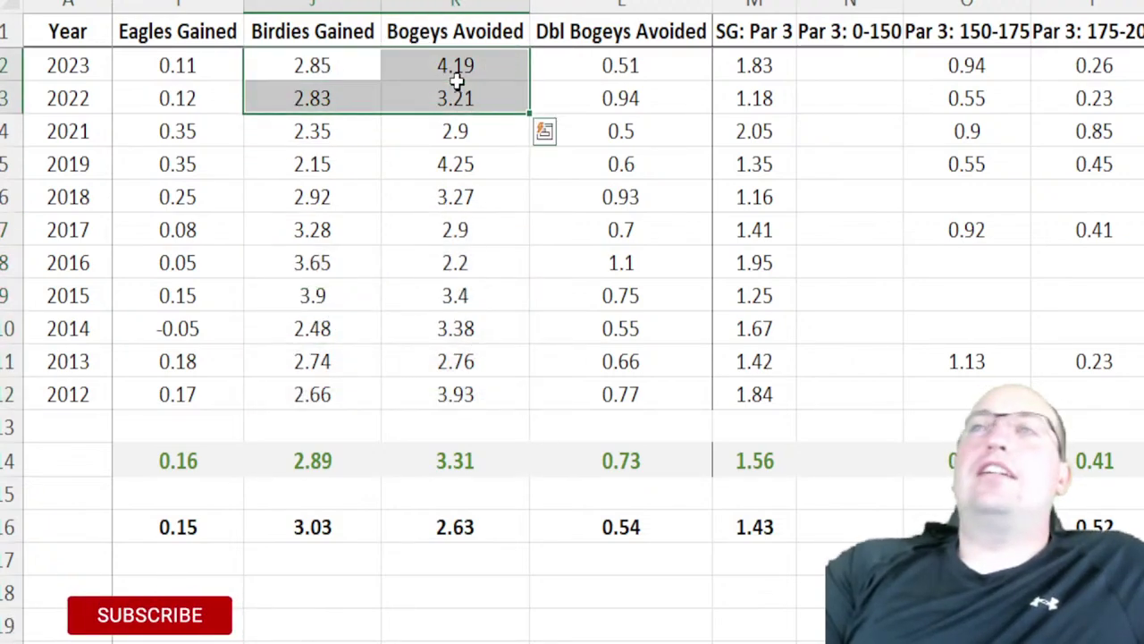
pyautogui.moveTo(293, 74); pyautogui.dragTo(490, 65)
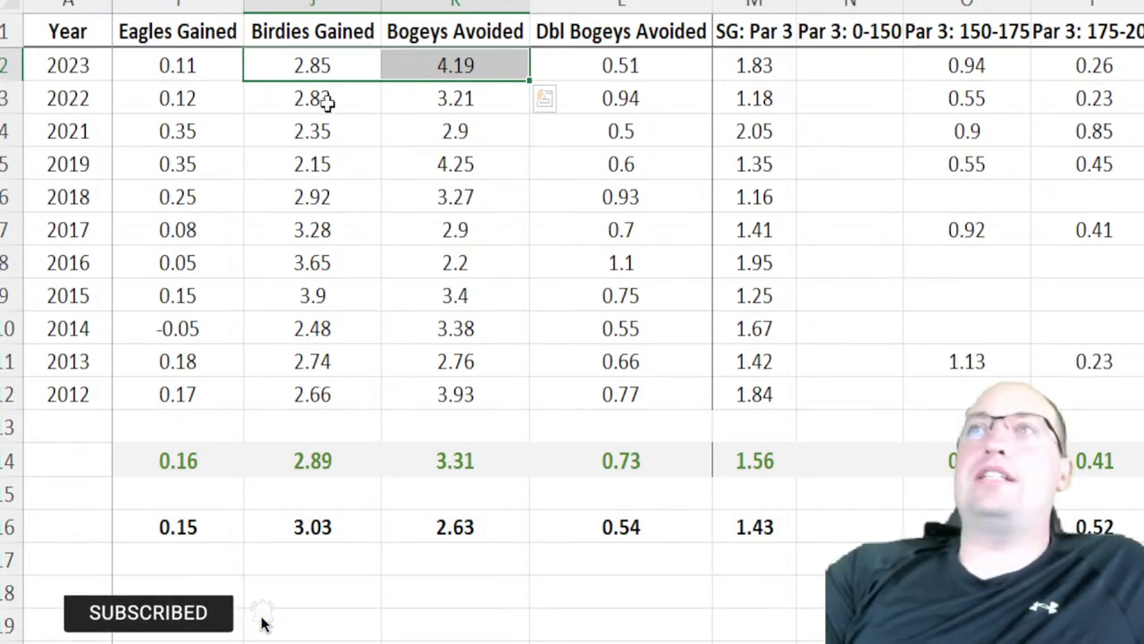
pyautogui.moveTo(327, 102); pyautogui.dragTo(493, 119)
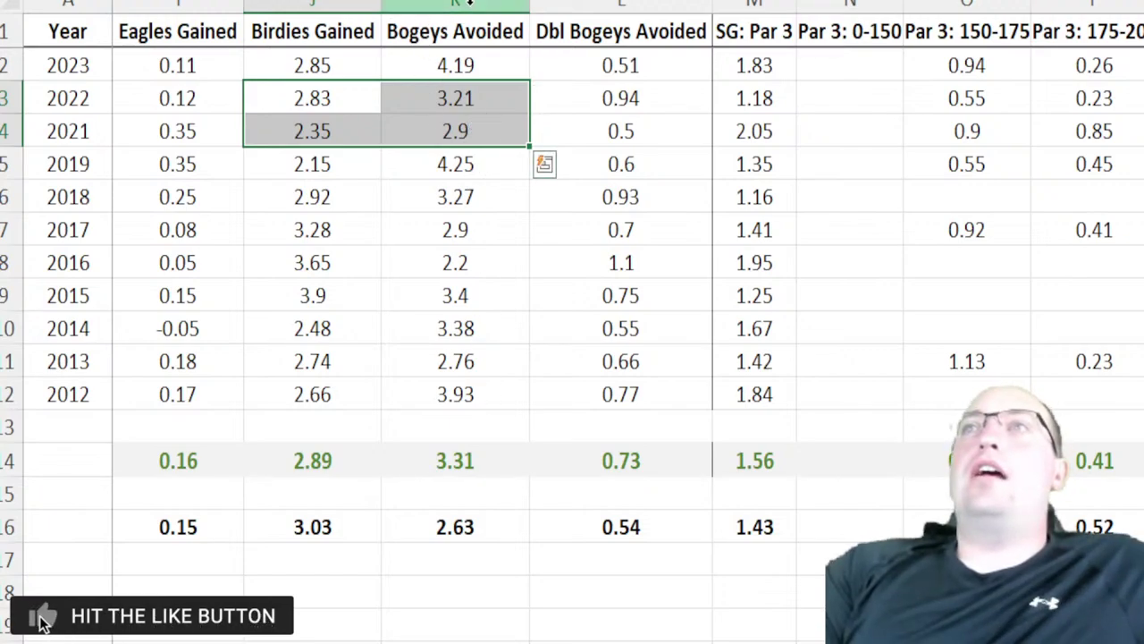
pyautogui.click(473, 285)
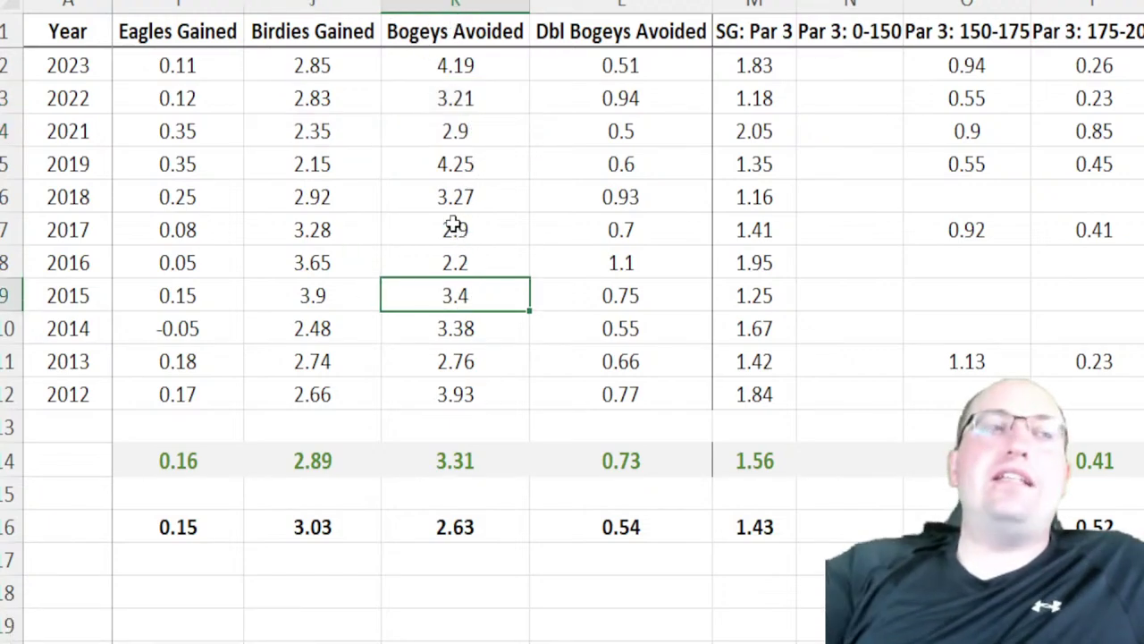
# Examine the whole Bogeys Avoided and Birdies Gained columns and compare their green averages
pyautogui.click(455, 4)
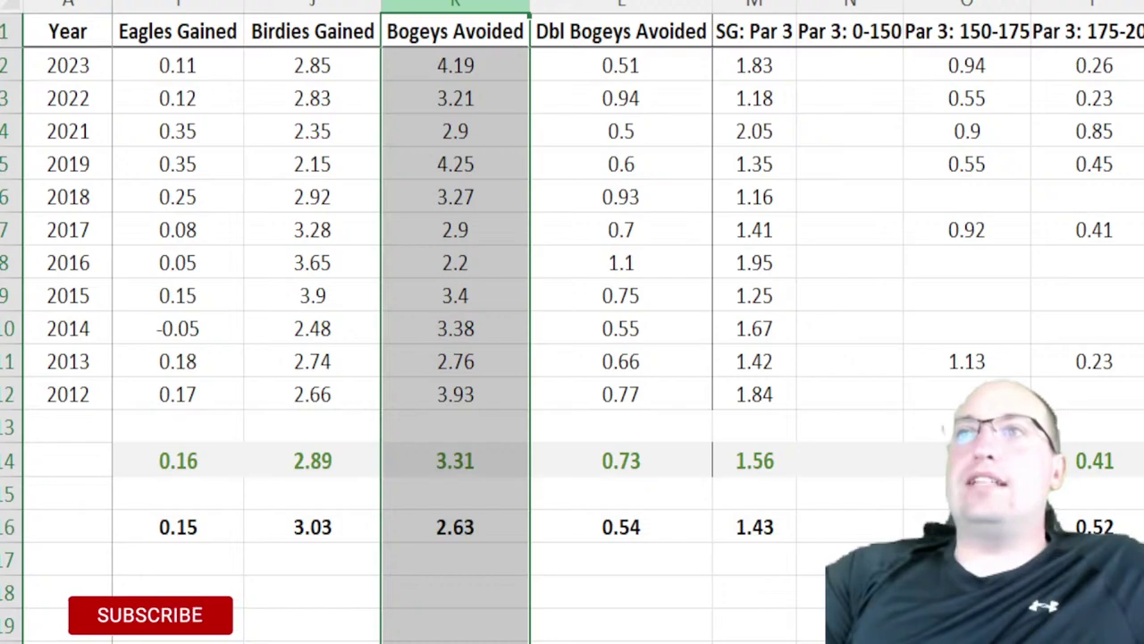
pyautogui.click(331, 5)
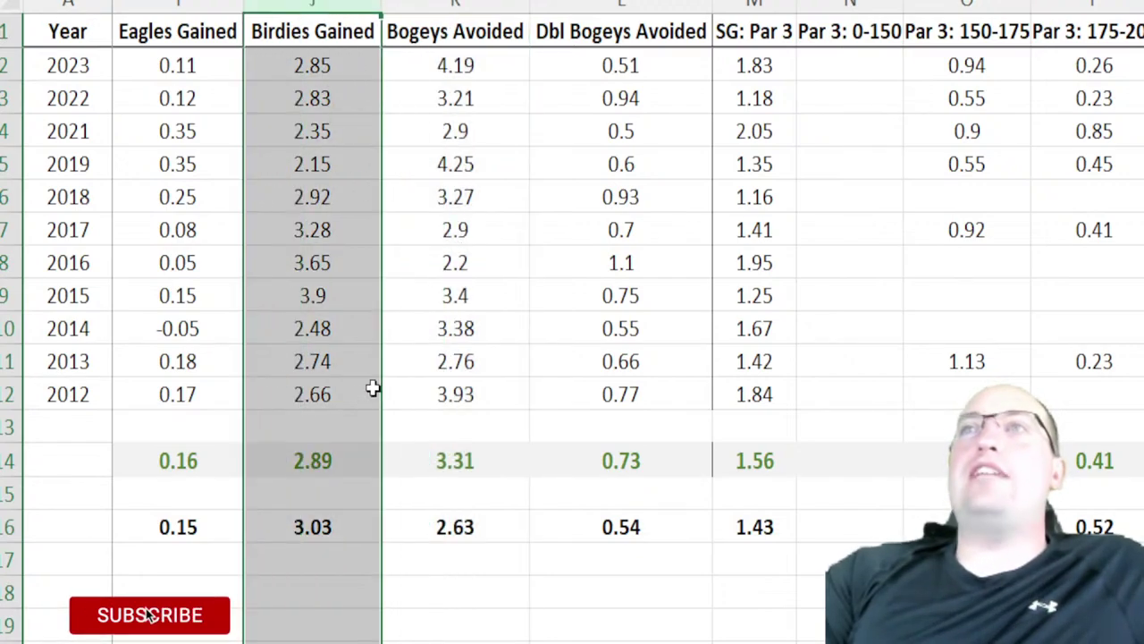
pyautogui.click(352, 465)
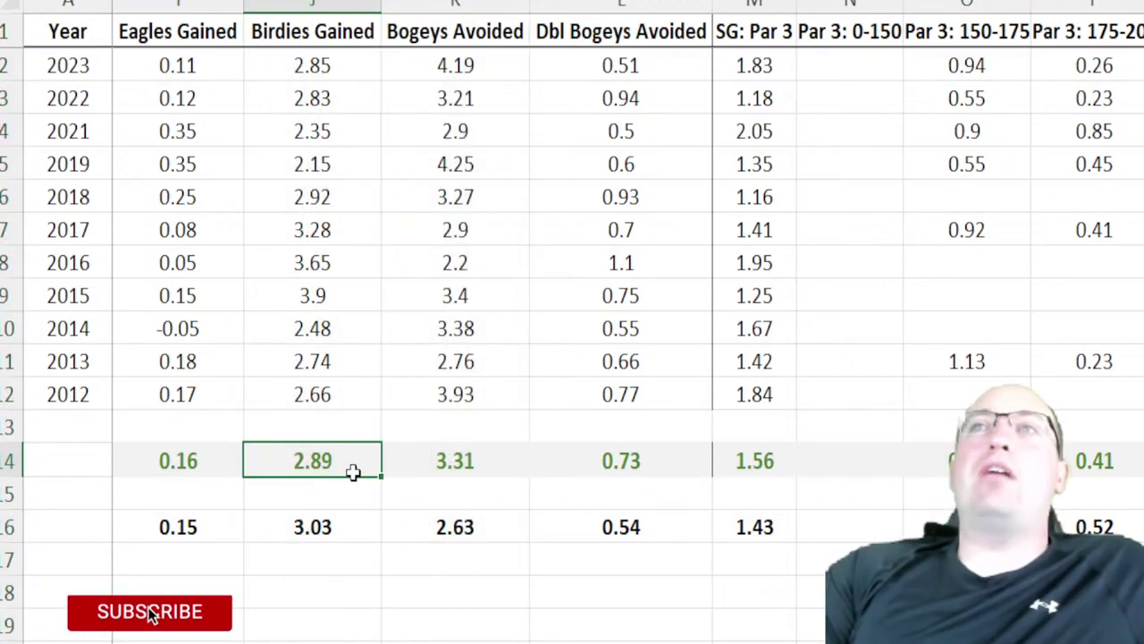
pyautogui.click(403, 468)
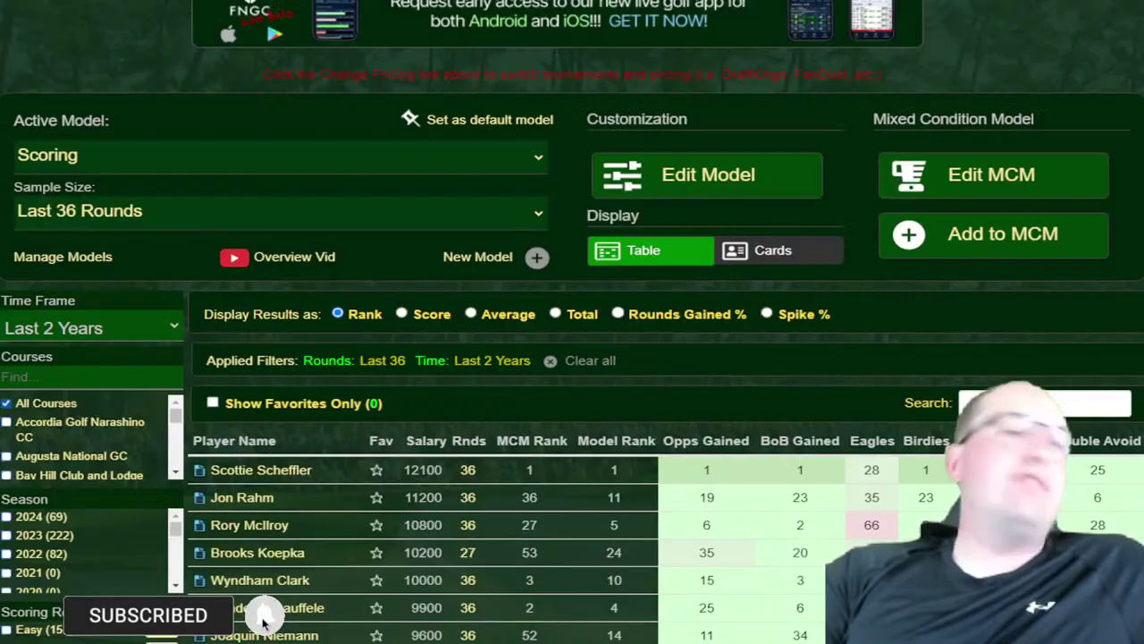
# Switch to the Scoring model rankings and filter them by Difficult scoring relative to par
pyautogui.scroll(-10, 800, 469)
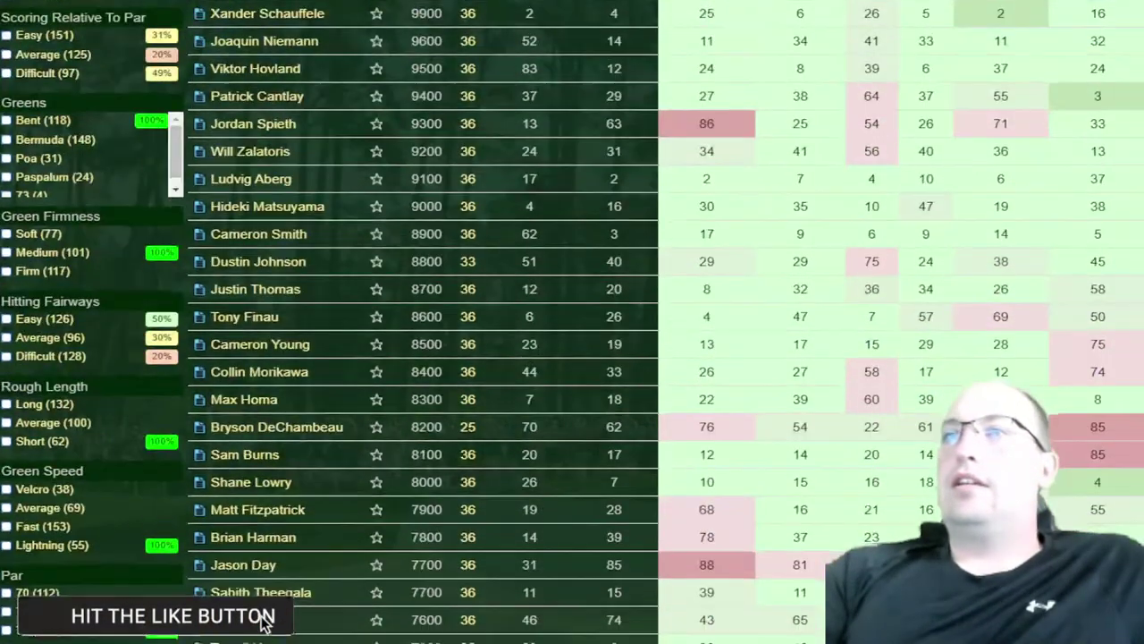
pyautogui.scroll(-5, 266, 624)
pyautogui.scroll(11, 132, 624)
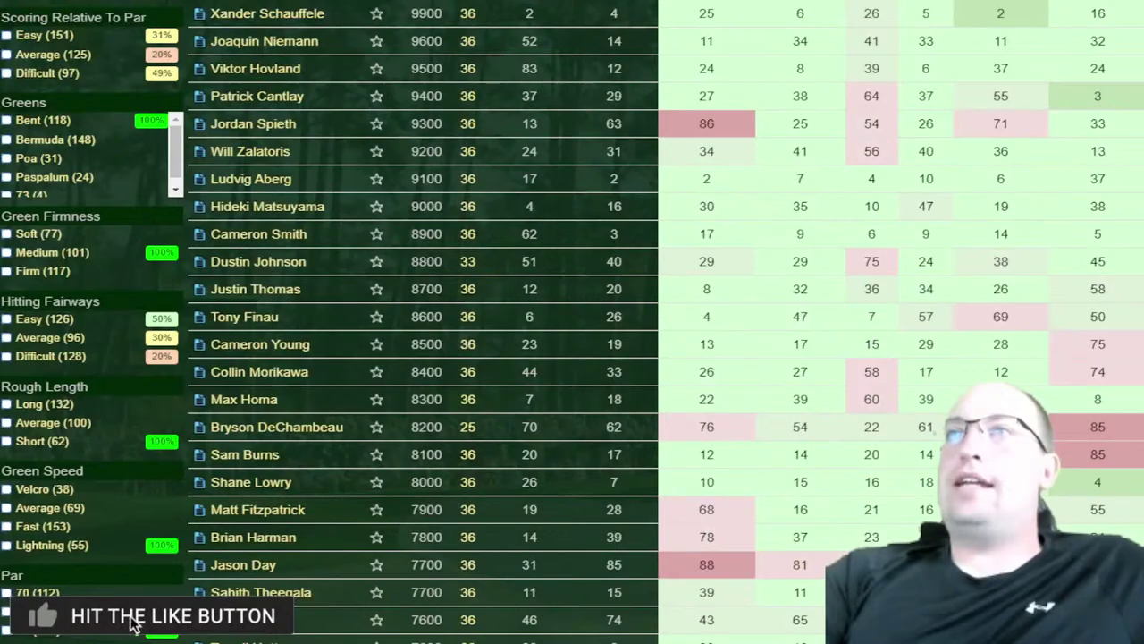
pyautogui.click(45, 73)
pyautogui.scroll(3, 912, 289)
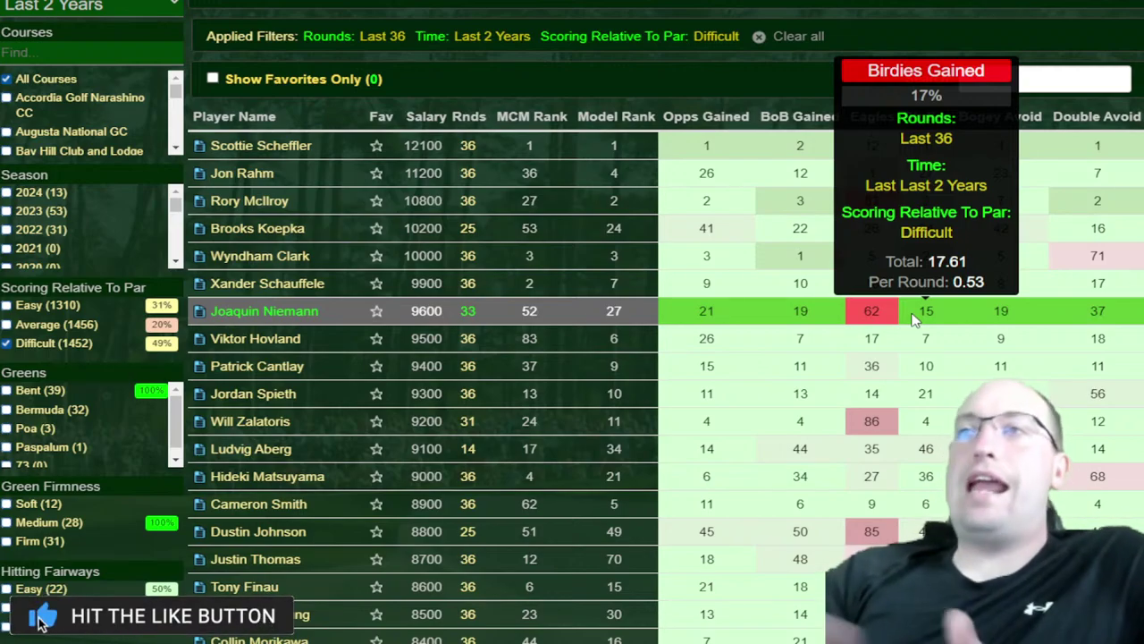
# Sort the Difficult-filtered rankings by Bogey Avoid and examine the leading golfers
pyautogui.moveTo(1028, 145)
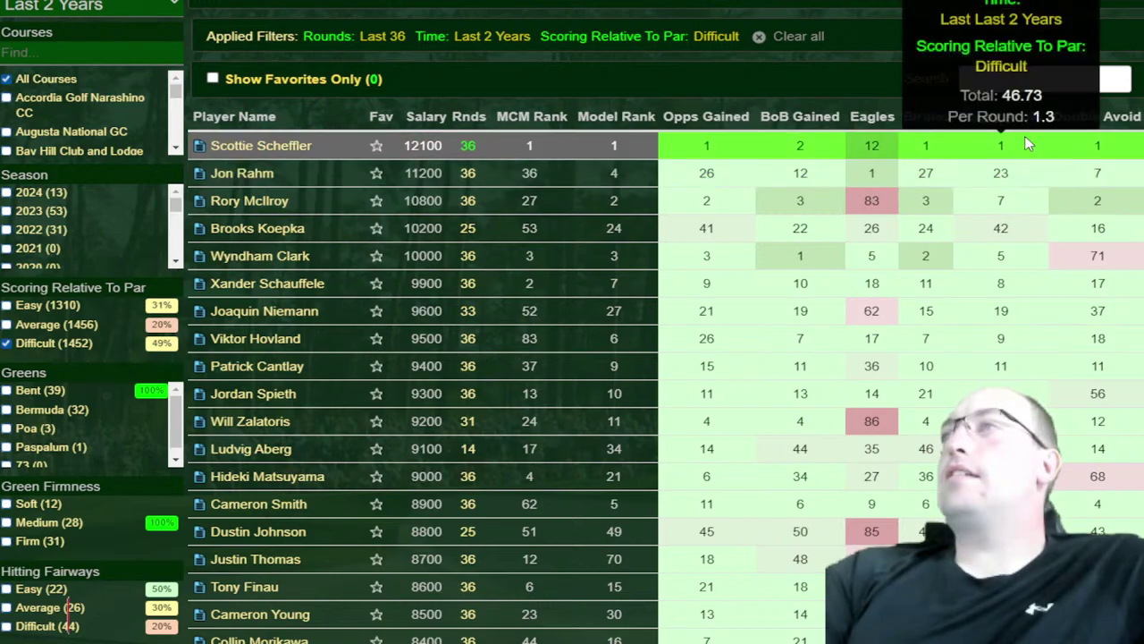
pyautogui.click(1008, 120)
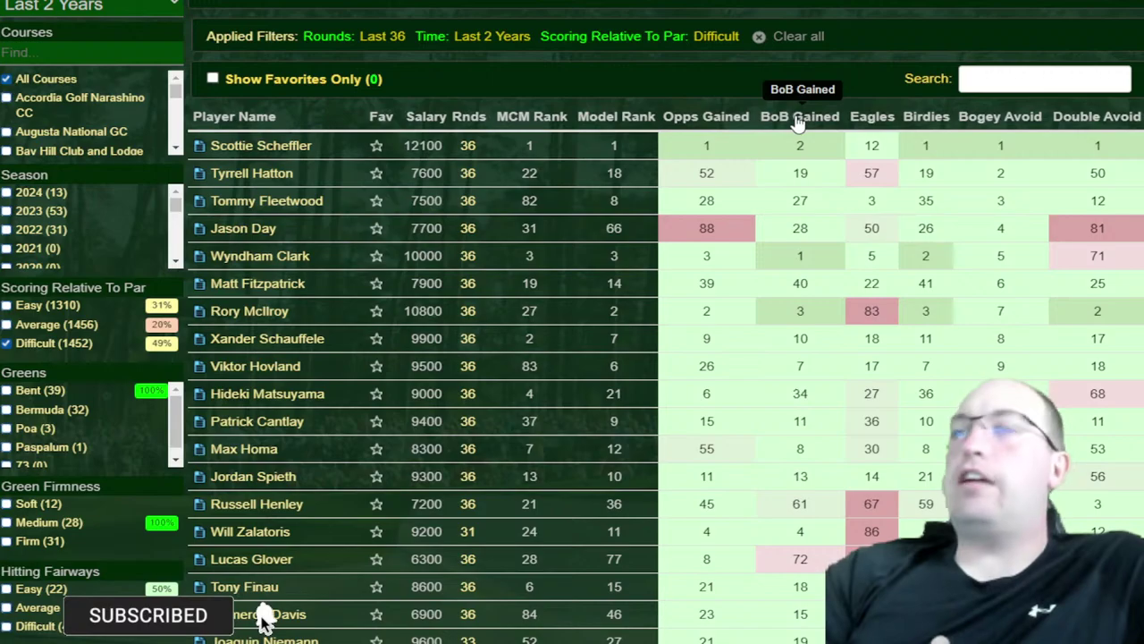
pyautogui.scroll(-2, 357, 143)
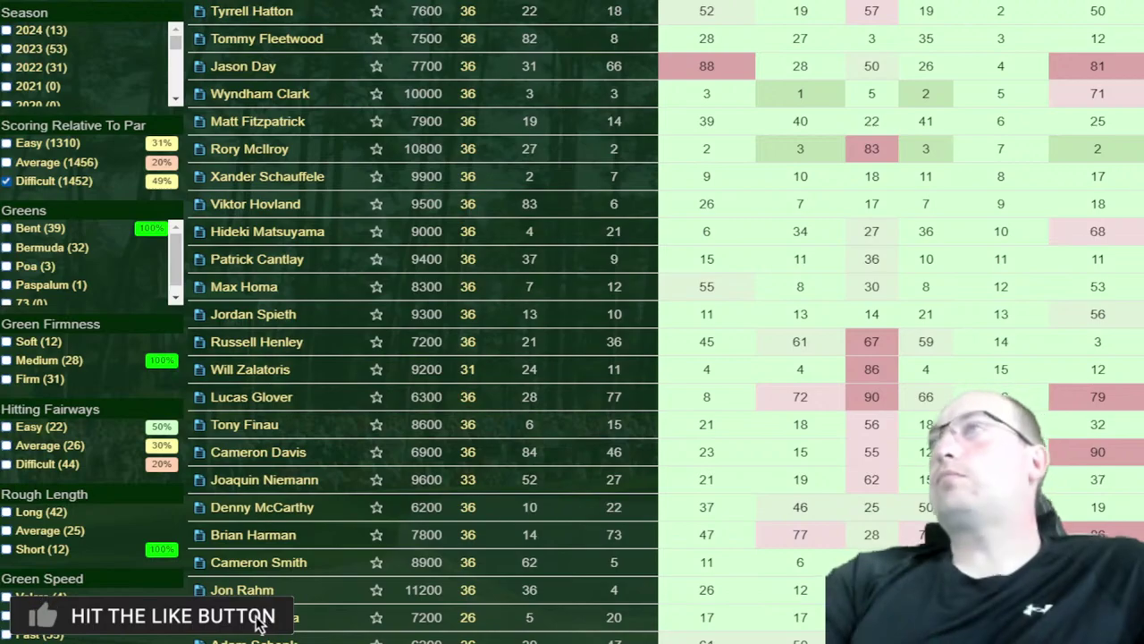
pyautogui.scroll(1, 572, 322)
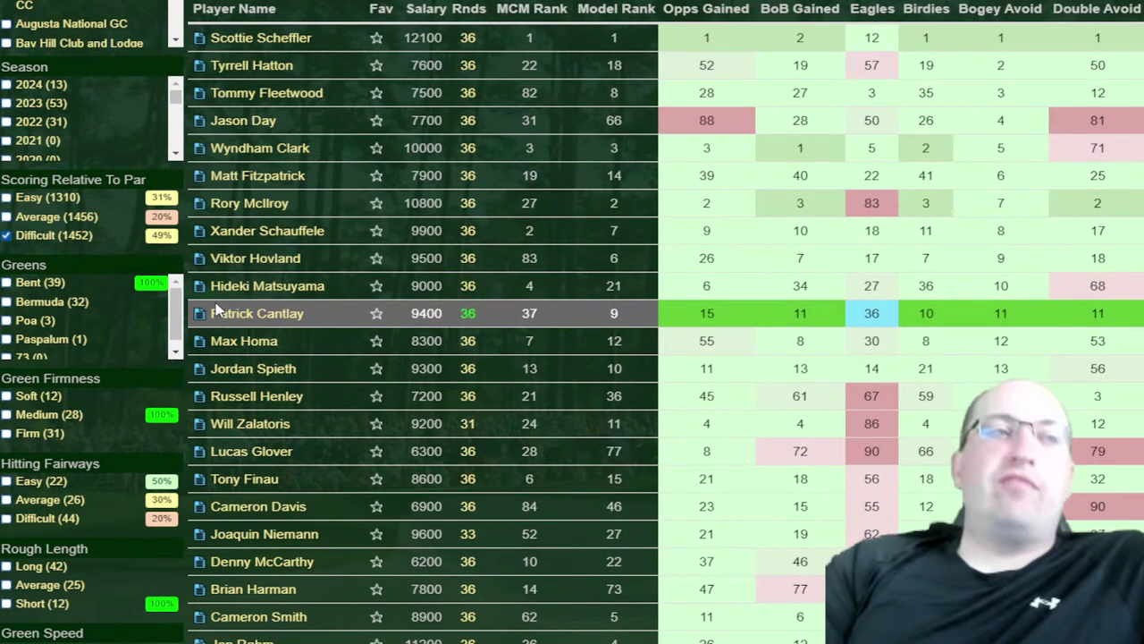
pyautogui.scroll(2, 173, 303)
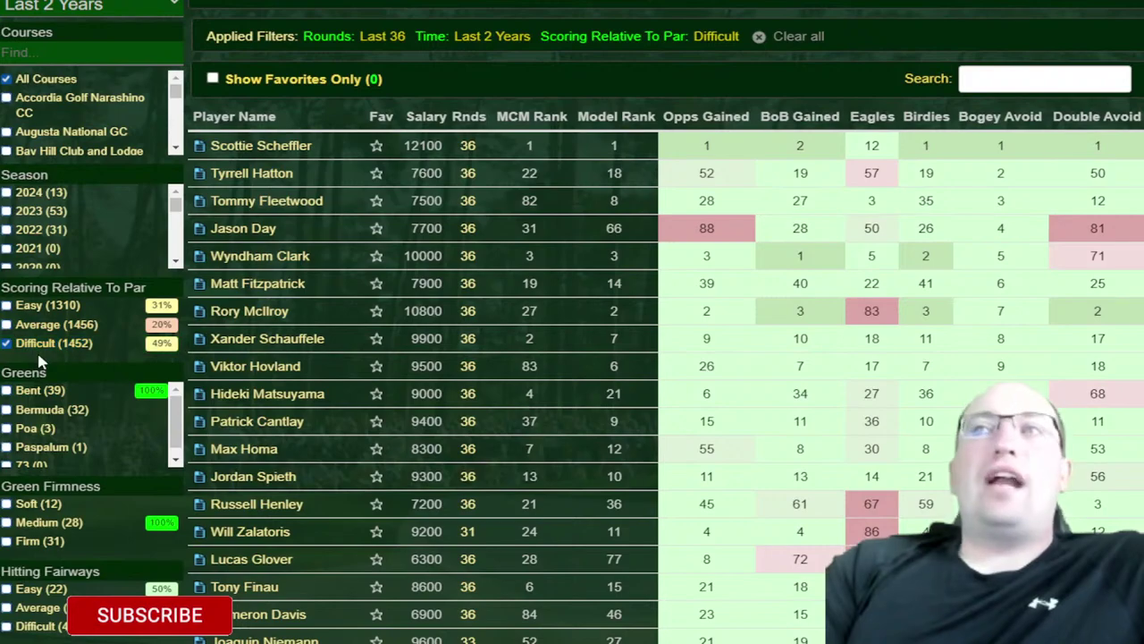
# Look over the color-coded statistics spreadsheet and return to the Scoring model rankings
pyautogui.scroll(-1, 44, 390)
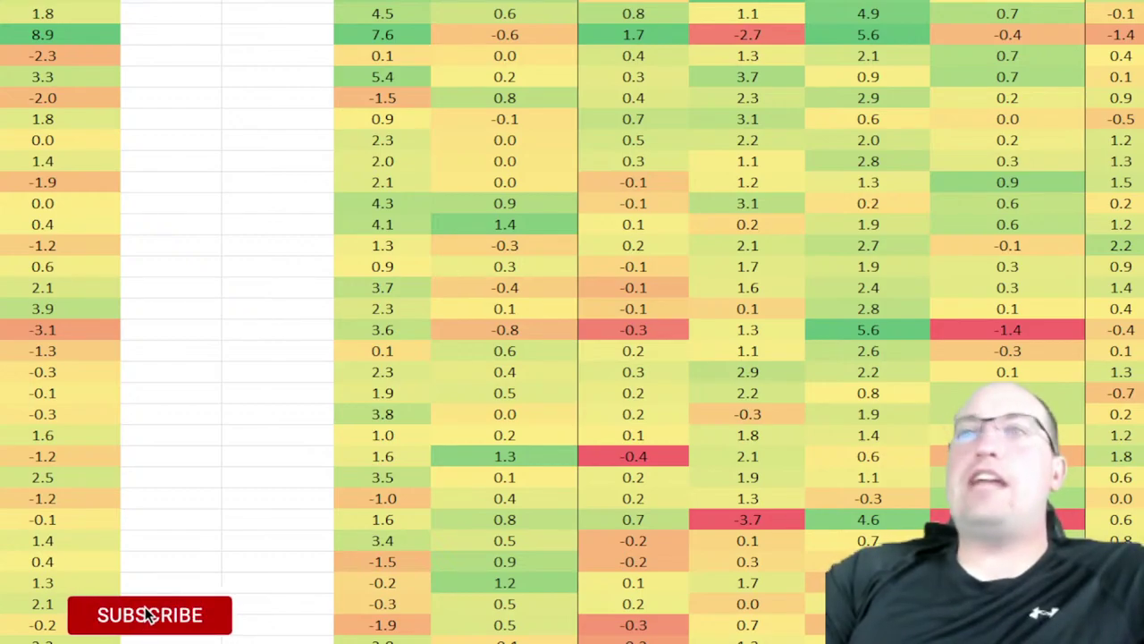
pyautogui.scroll(-3, 573, 322)
pyautogui.scroll(3, 572, 322)
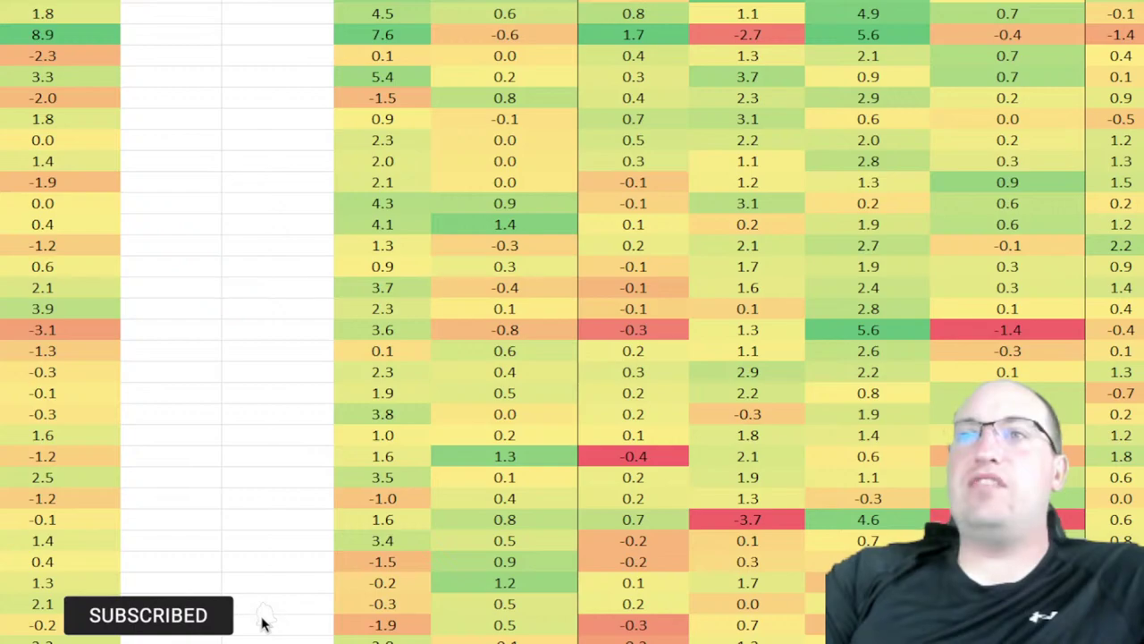
pyautogui.click(262, 621)
pyautogui.hotkey('alt', 'Tab')
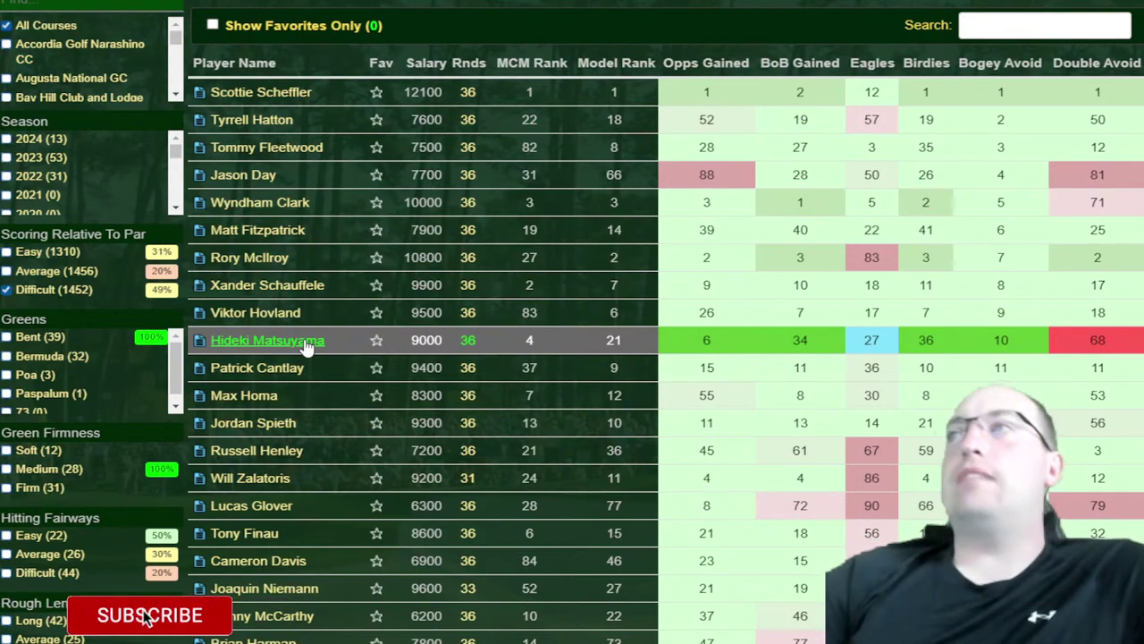
# Clear the Difficult scoring filter and filter the rankings by course length Over 7400
pyautogui.click(81, 291)
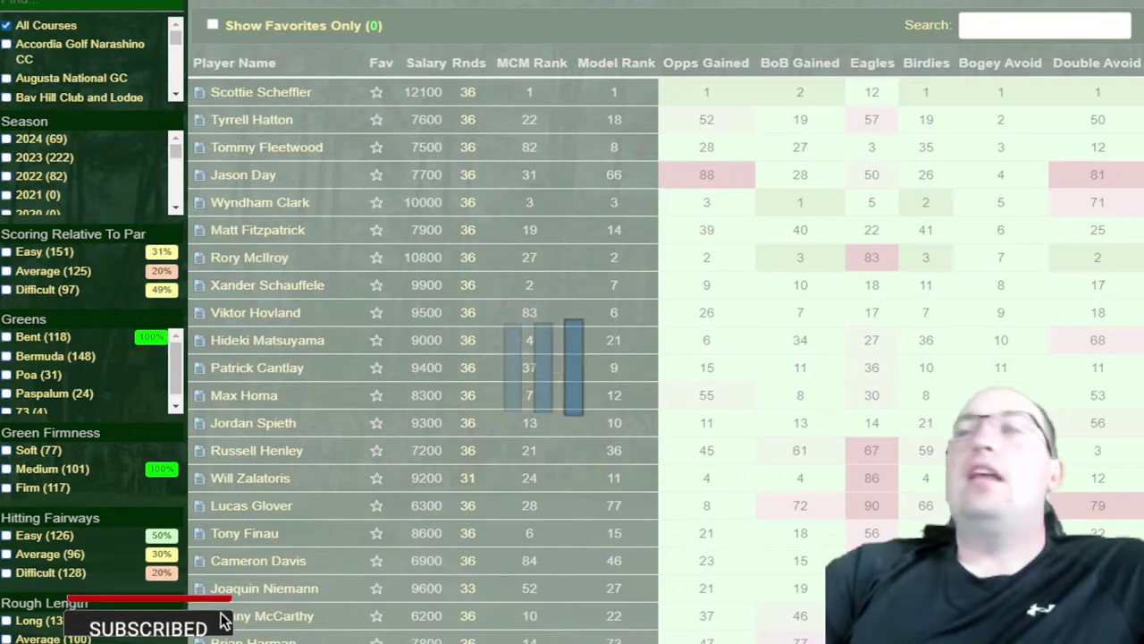
pyautogui.scroll(-10, 259, 617)
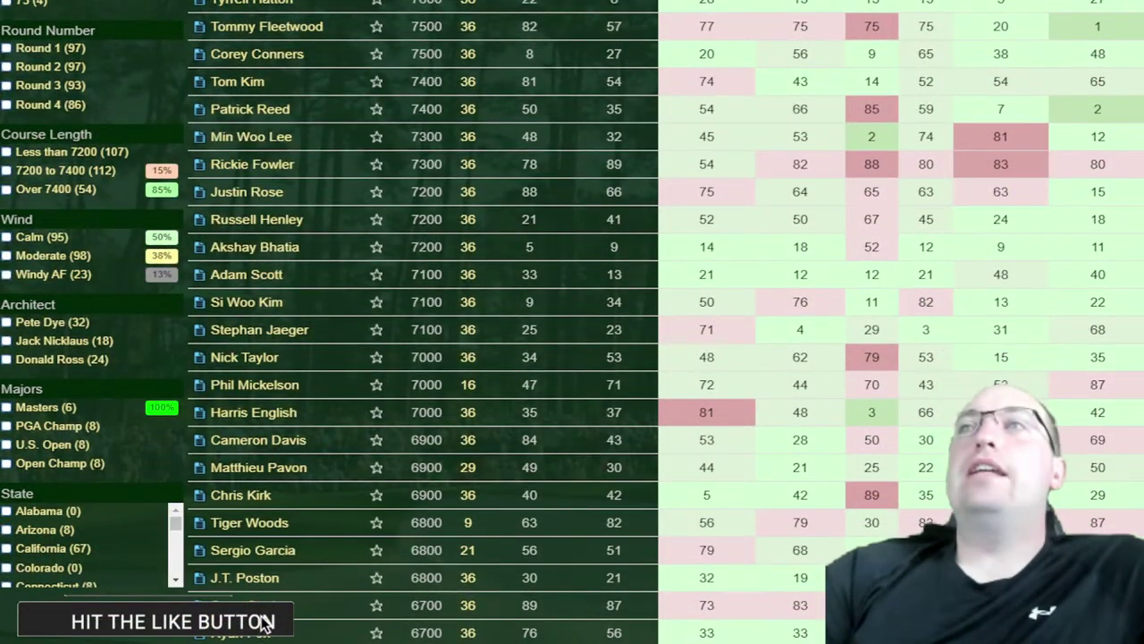
pyautogui.click(25, 189)
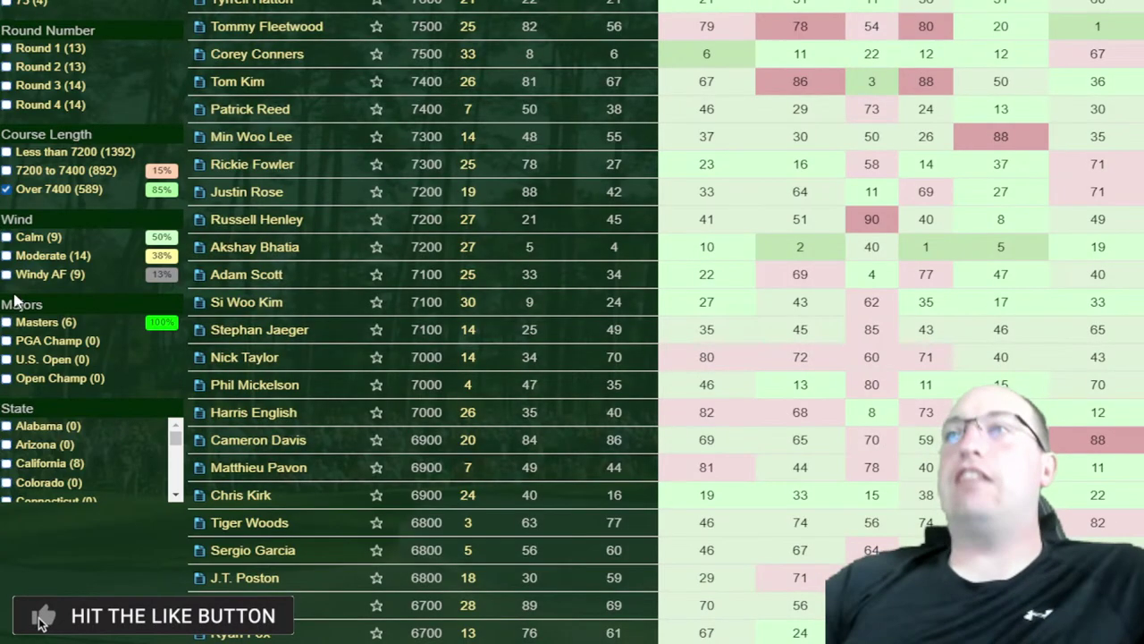
# Sort the Over 7400 rankings by Bogey Avoid and examine the leading golfers
pyautogui.scroll(7, 673, 348)
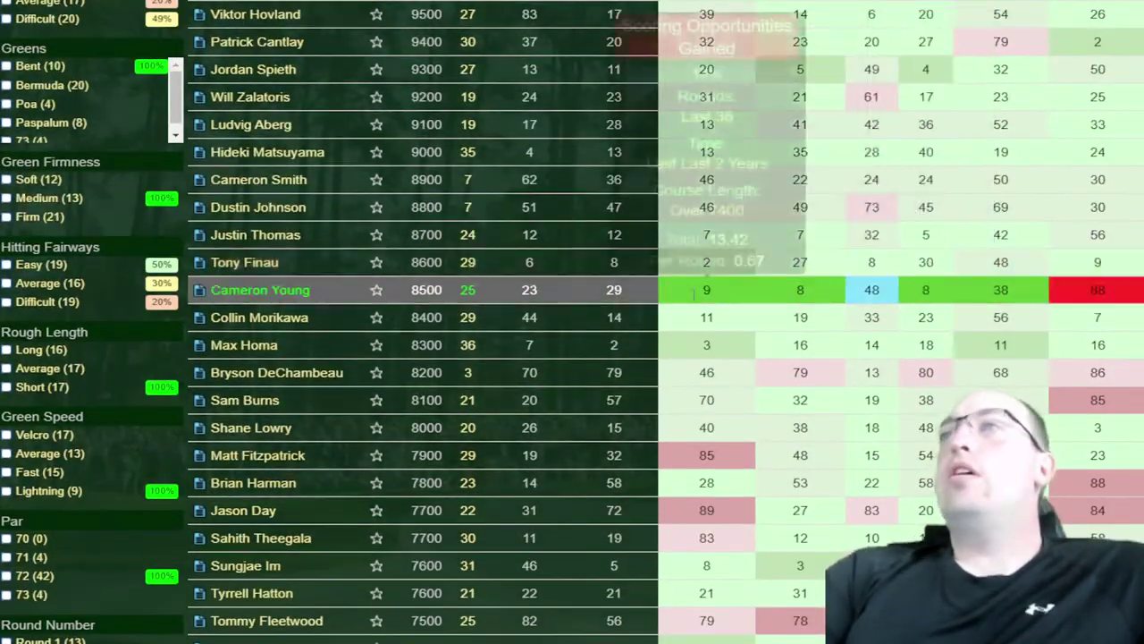
pyautogui.scroll(-5, 450, 391)
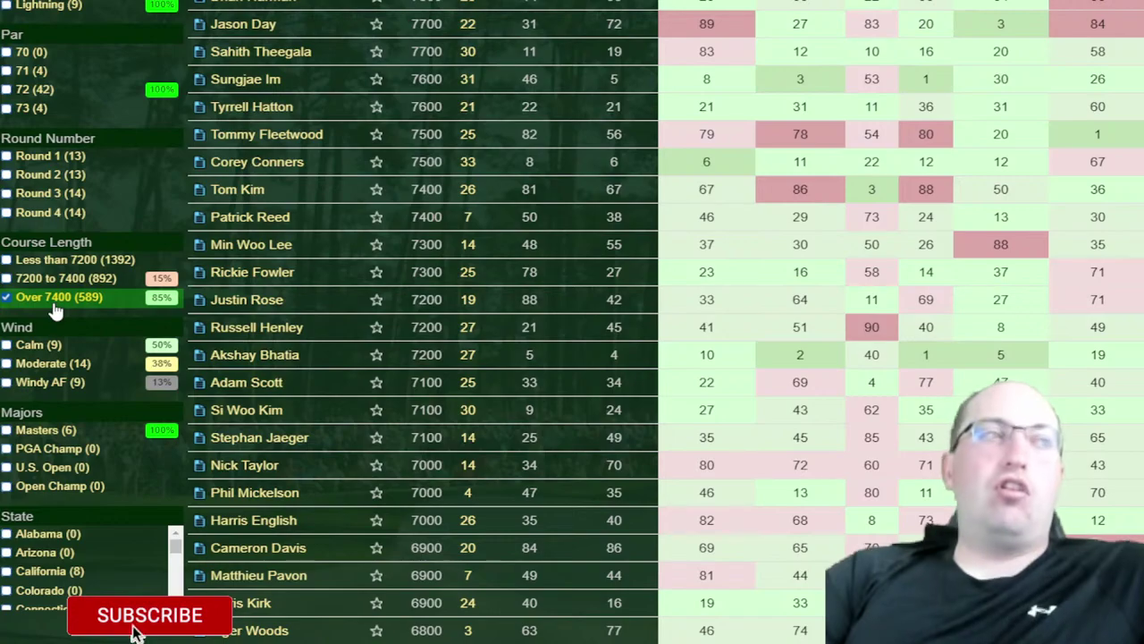
pyautogui.scroll(8, 388, 271)
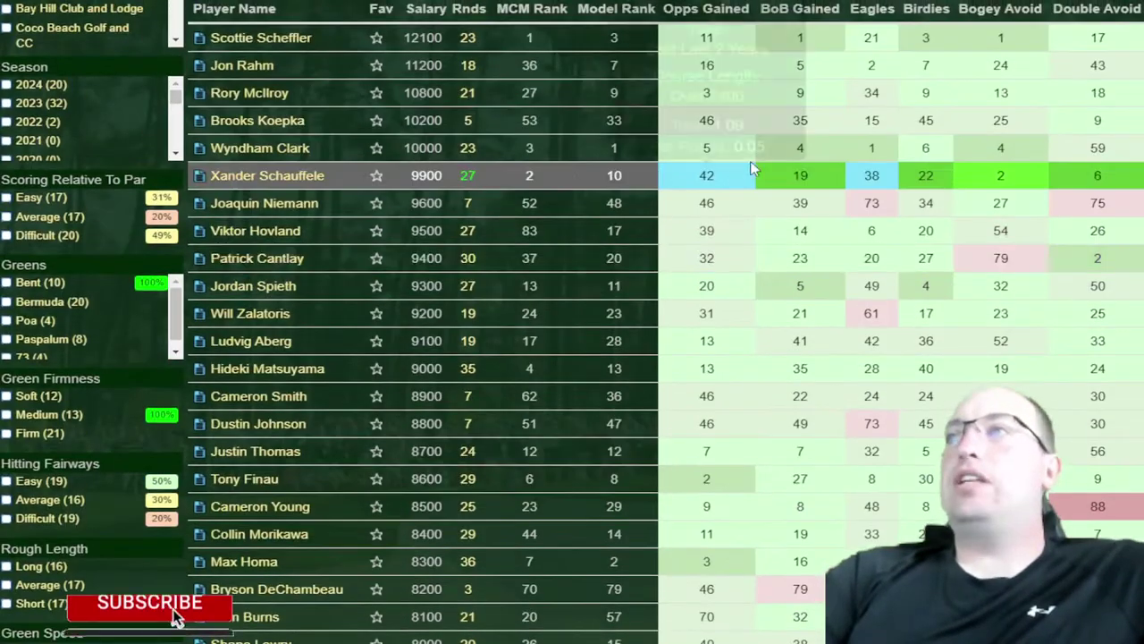
pyautogui.click(1001, 8)
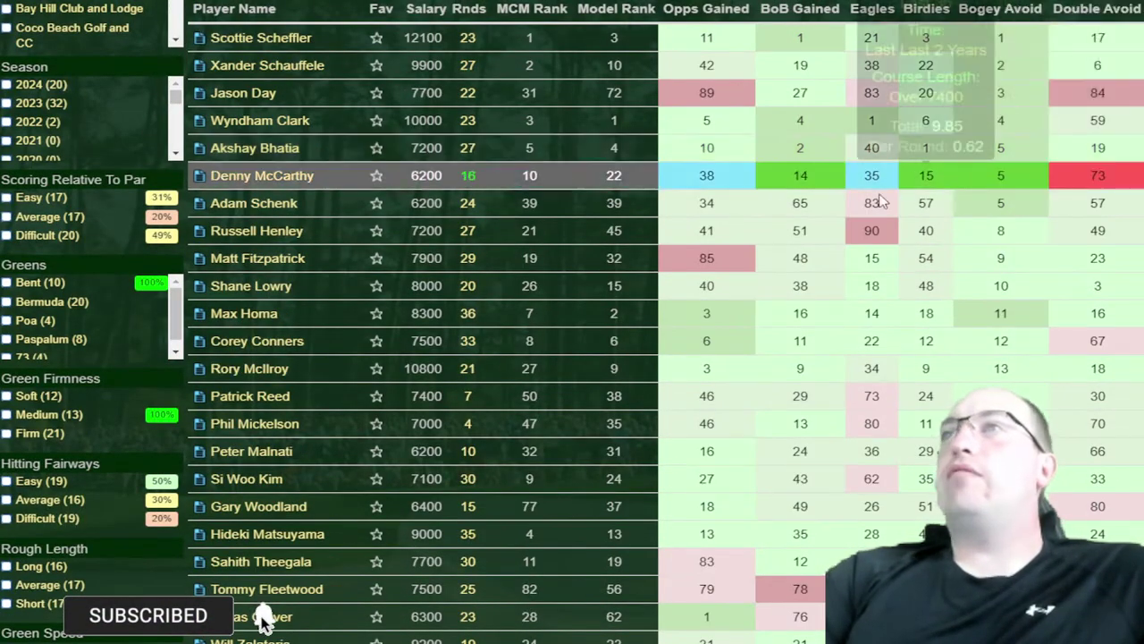
pyautogui.scroll(1, 338, 105)
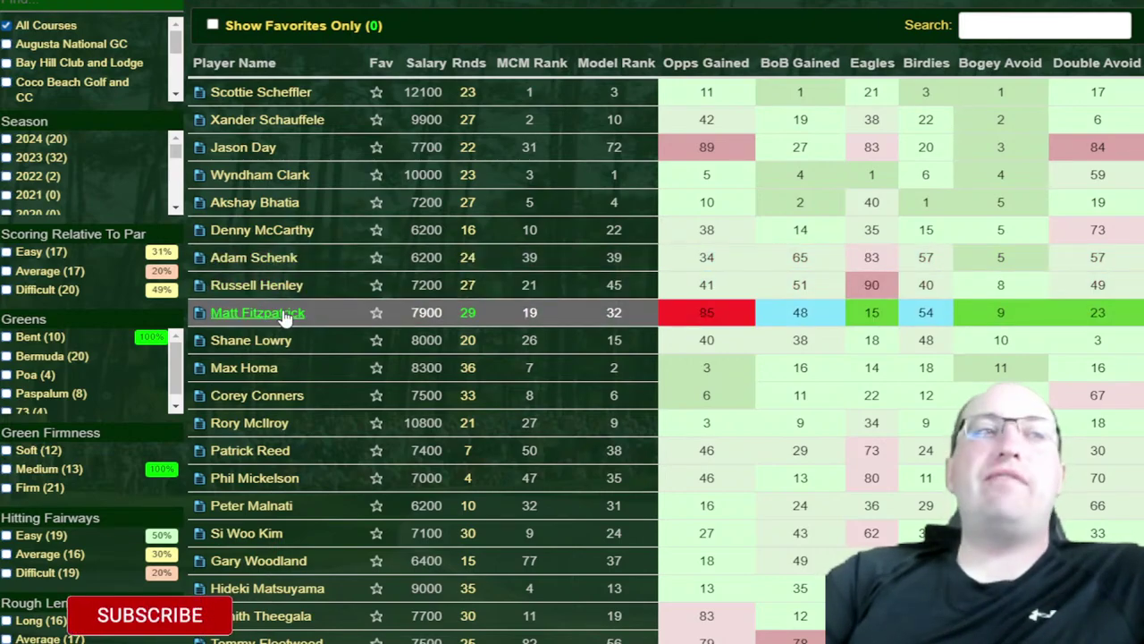
pyautogui.scroll(-1, 286, 319)
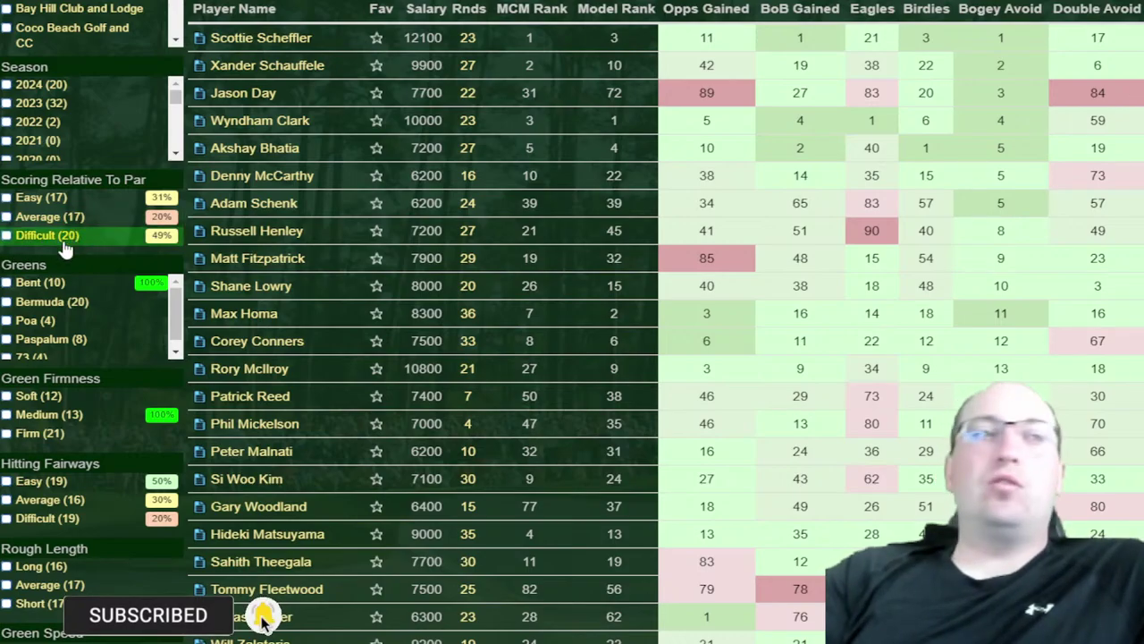
pyautogui.scroll(-10, 65, 249)
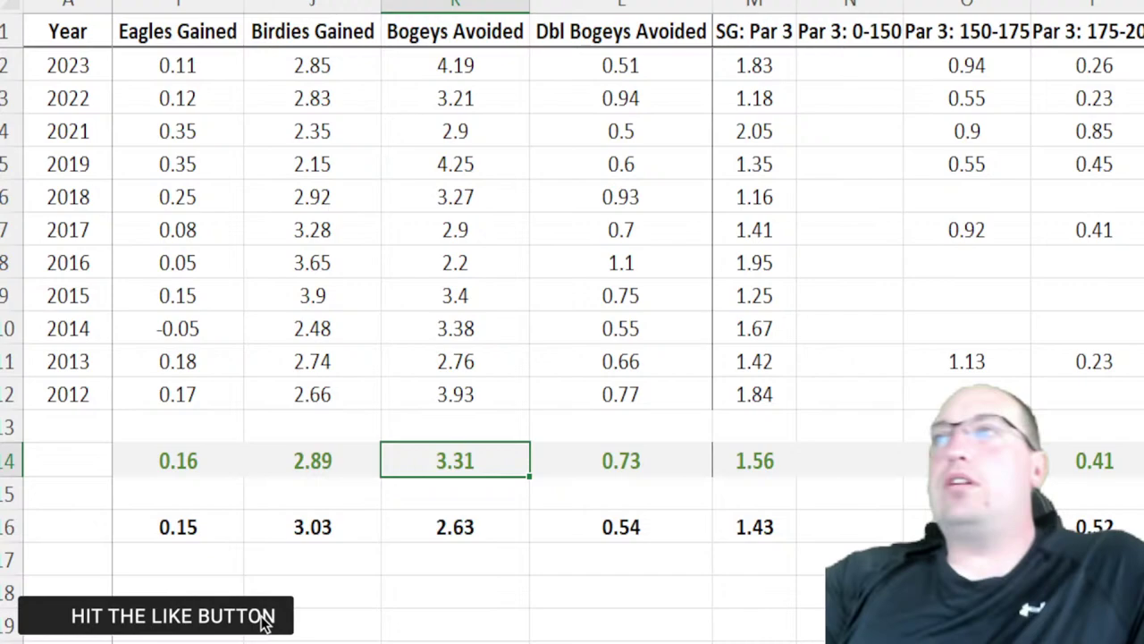
# In the yearly Masters statistics spreadsheet, compare the green and black averages for Bogeys Avoided and SG: Par 3
pyautogui.moveTo(460, 461); pyautogui.dragTo(466, 521)
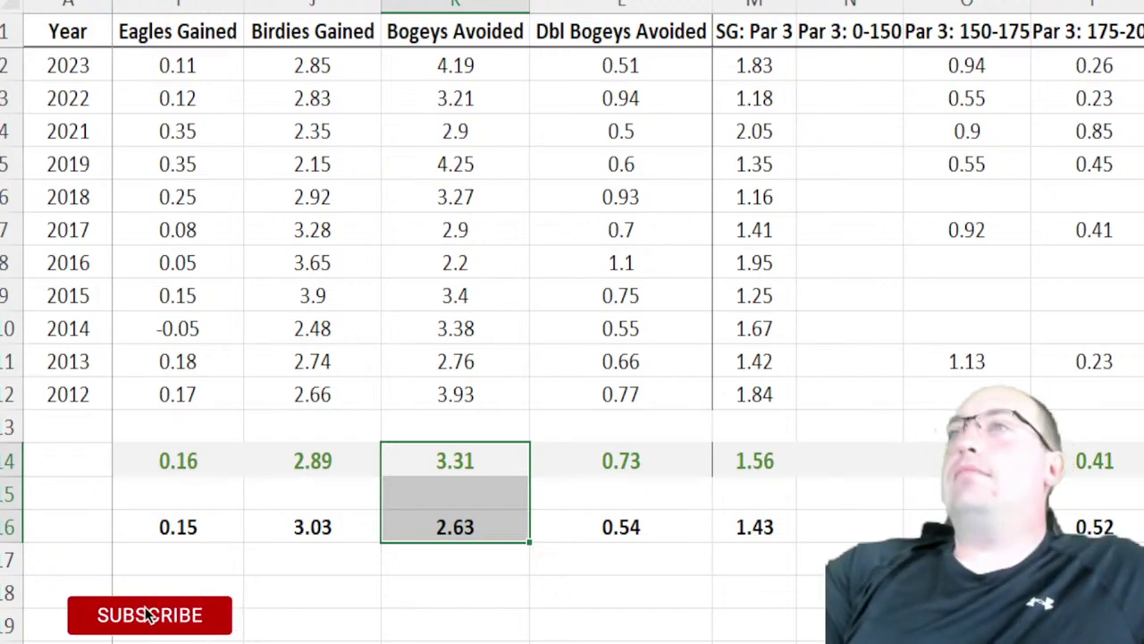
pyautogui.hscroll(3, 727, 309)
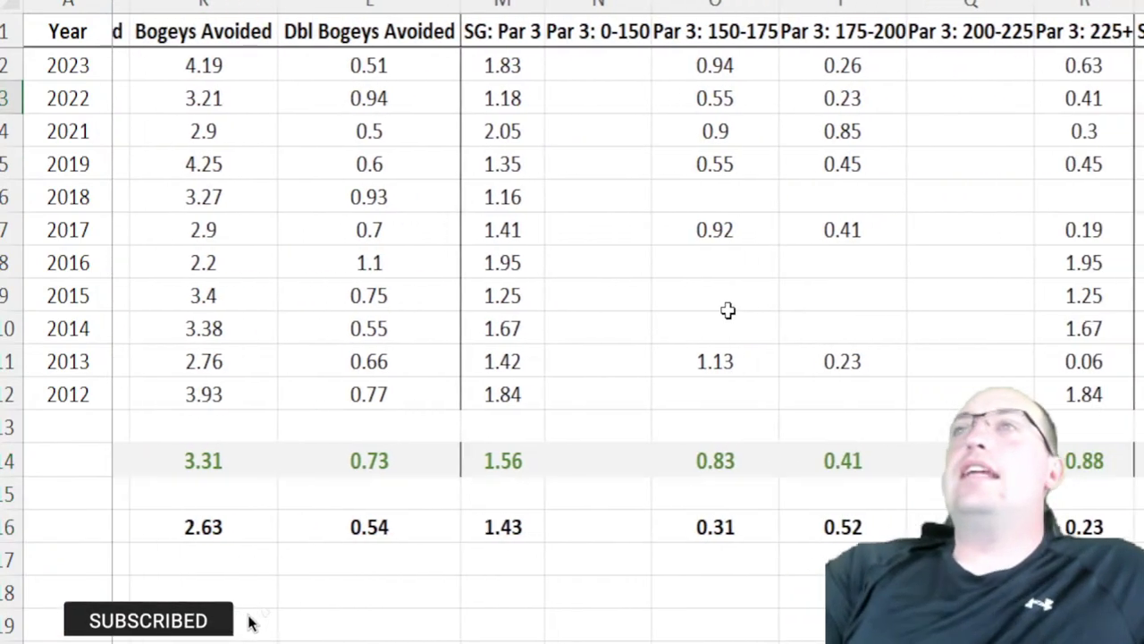
pyautogui.hscroll(2, 470, 291)
pyautogui.moveTo(176, 460); pyautogui.dragTo(170, 525)
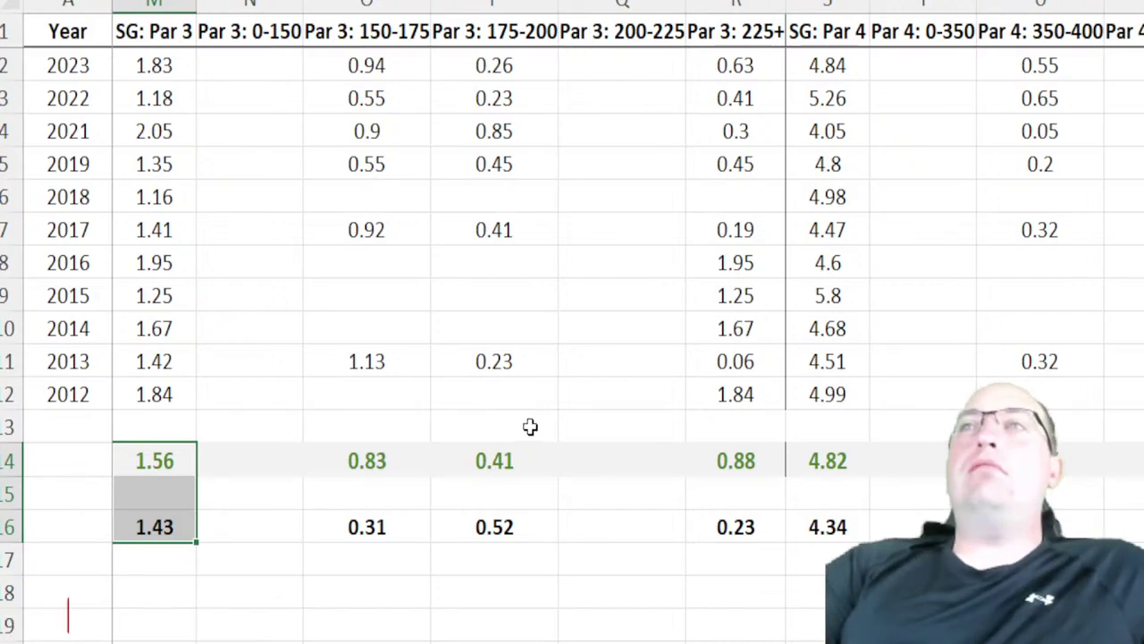
# Compare the green and black averages for SG: Par 3, SG: Par 4 and SG: Par 5 in the yearly Masters spreadsheet
pyautogui.click(140, 466)
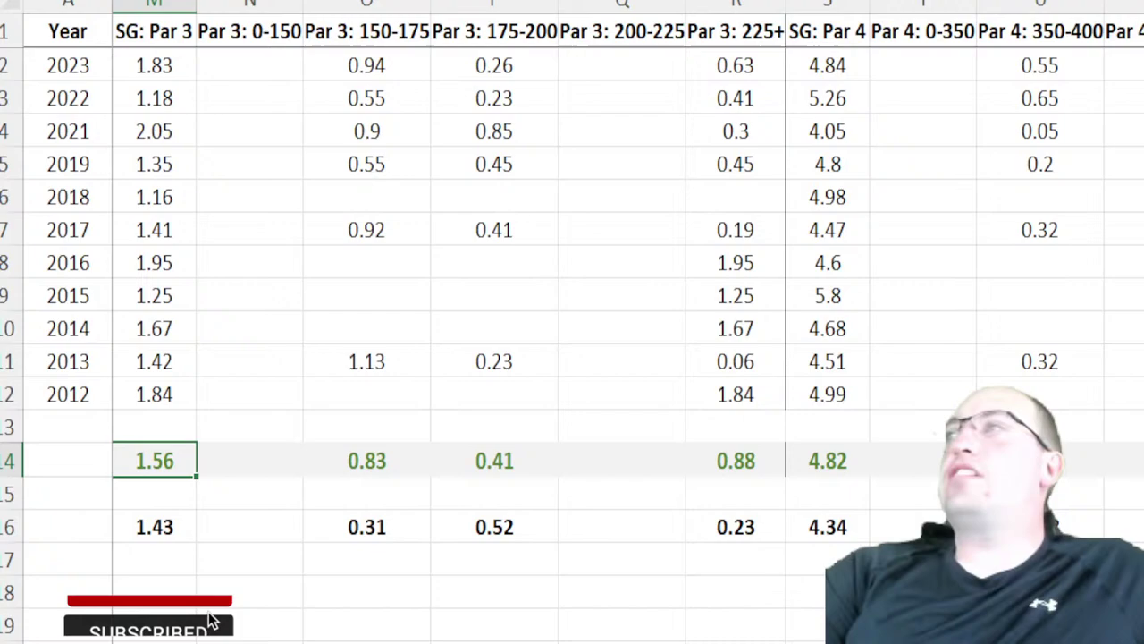
pyautogui.click(841, 456)
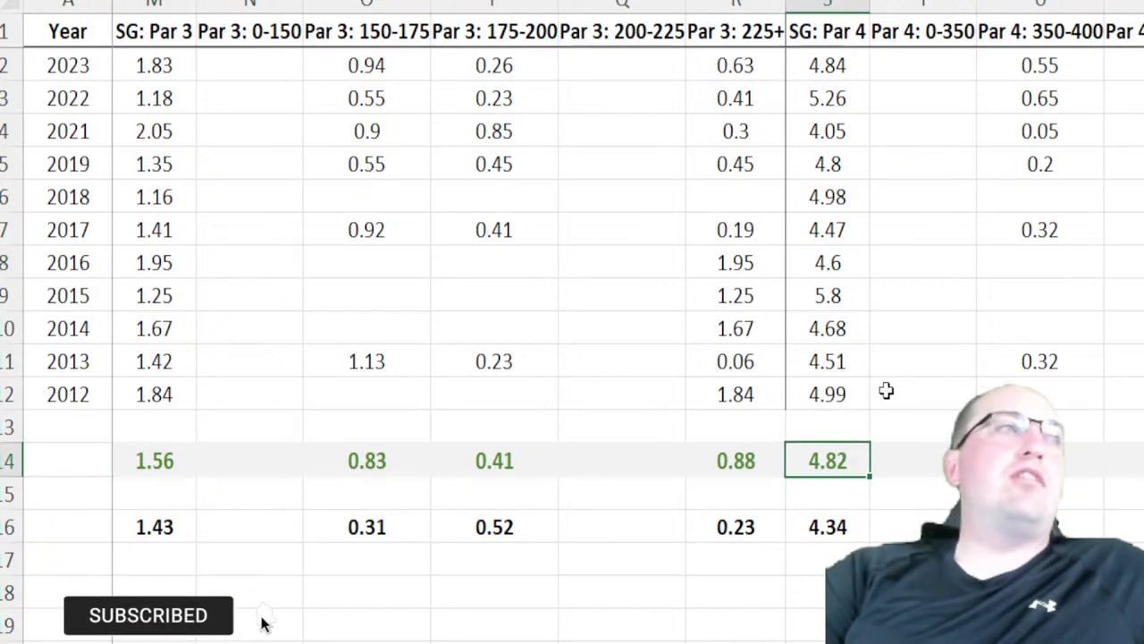
pyautogui.scroll(-2, 886, 391)
pyautogui.press('Right')
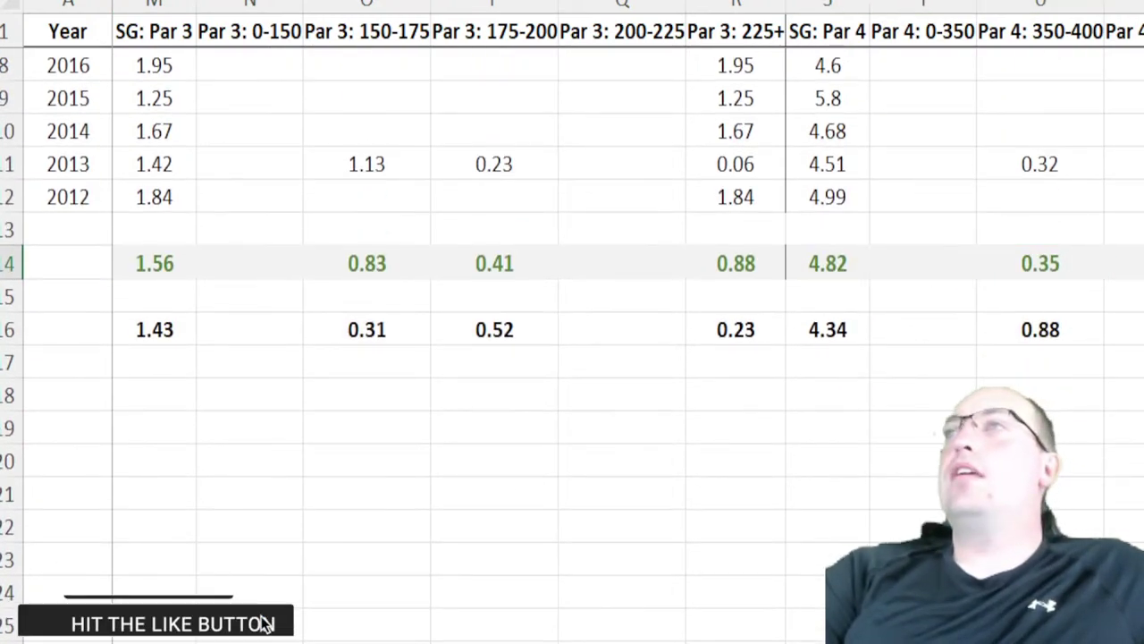
pyautogui.hscroll(5, 447, 269)
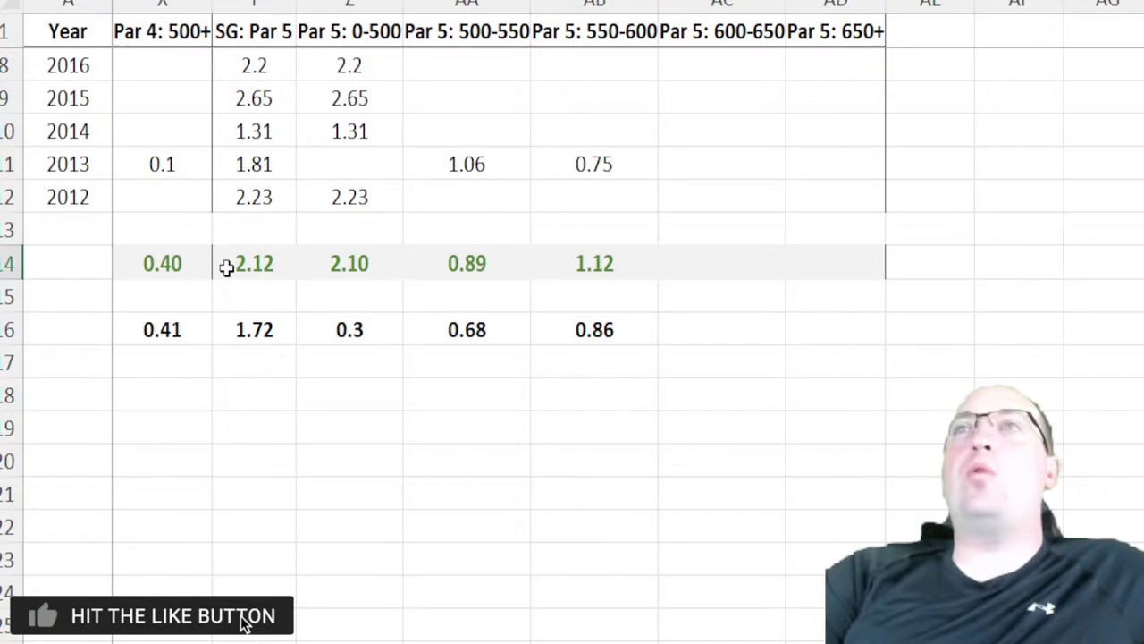
pyautogui.hscroll(1, 226, 267)
pyautogui.click(189, 262)
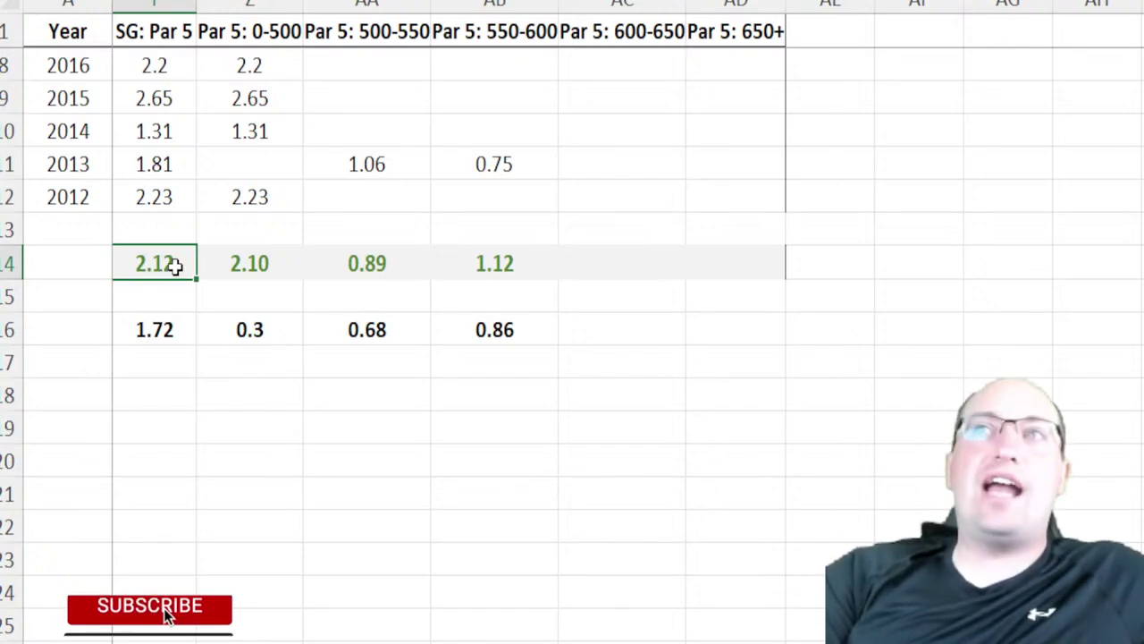
# Go back along the green averages row from SG: Par 5 to the SG: Par 3 average
pyautogui.press('Left')
pyautogui.press('Left')
pyautogui.press('Left')
pyautogui.press('Left')
pyautogui.press('Left')
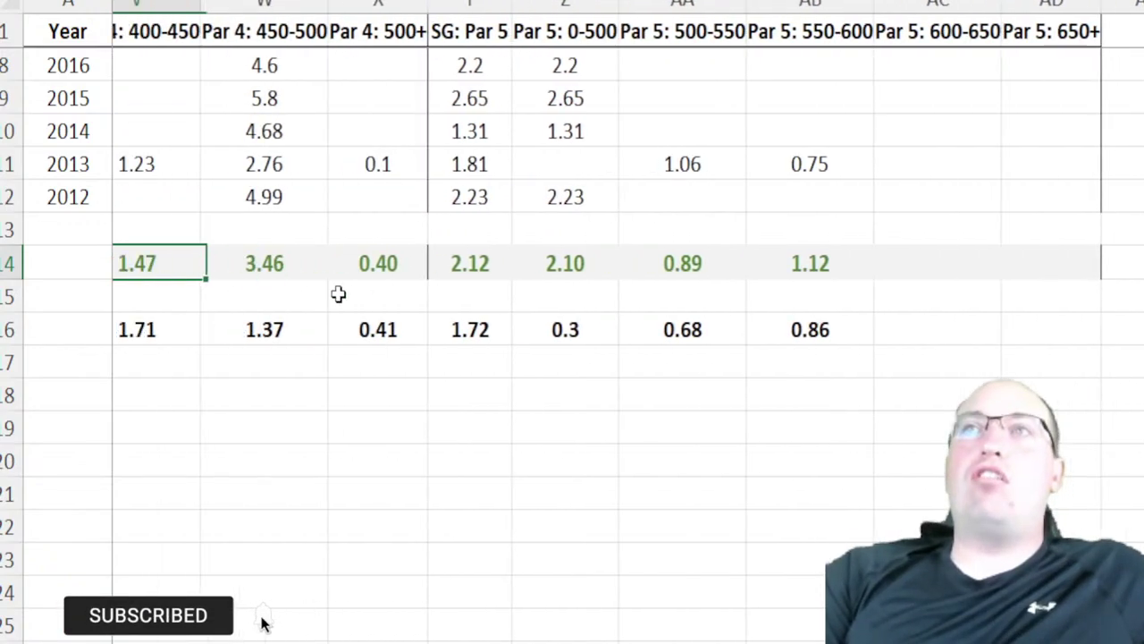
pyautogui.press('Left')
pyautogui.press('Left')
pyautogui.press('Left')
pyautogui.press('Left')
pyautogui.press('Left')
pyautogui.press('Left')
pyautogui.press('Left')
pyautogui.press('Left')
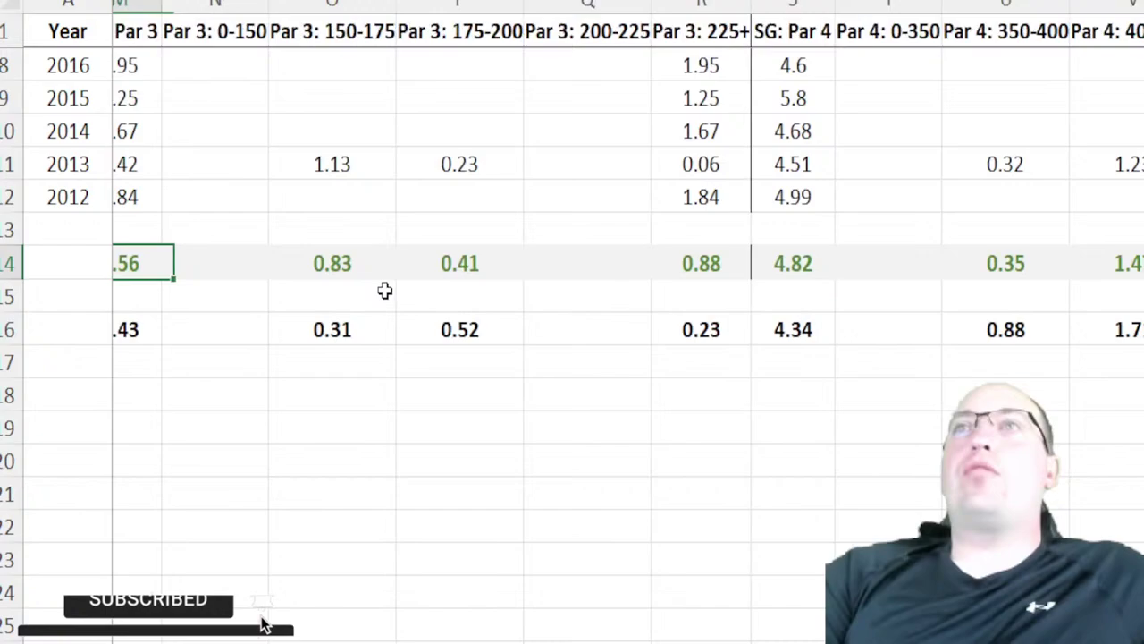
pyautogui.click(327, 261)
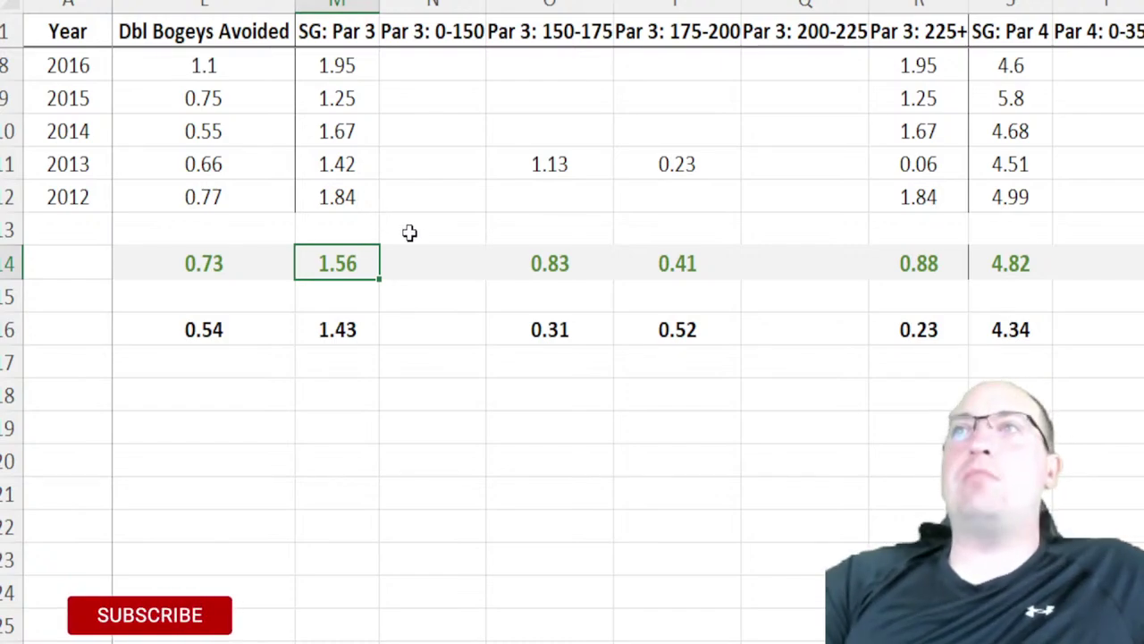
# Examine the green averages of the Par 3 distance ranges 225+, 150-175 and 175-200 alongside their yearly values
pyautogui.scroll(2, 409, 232)
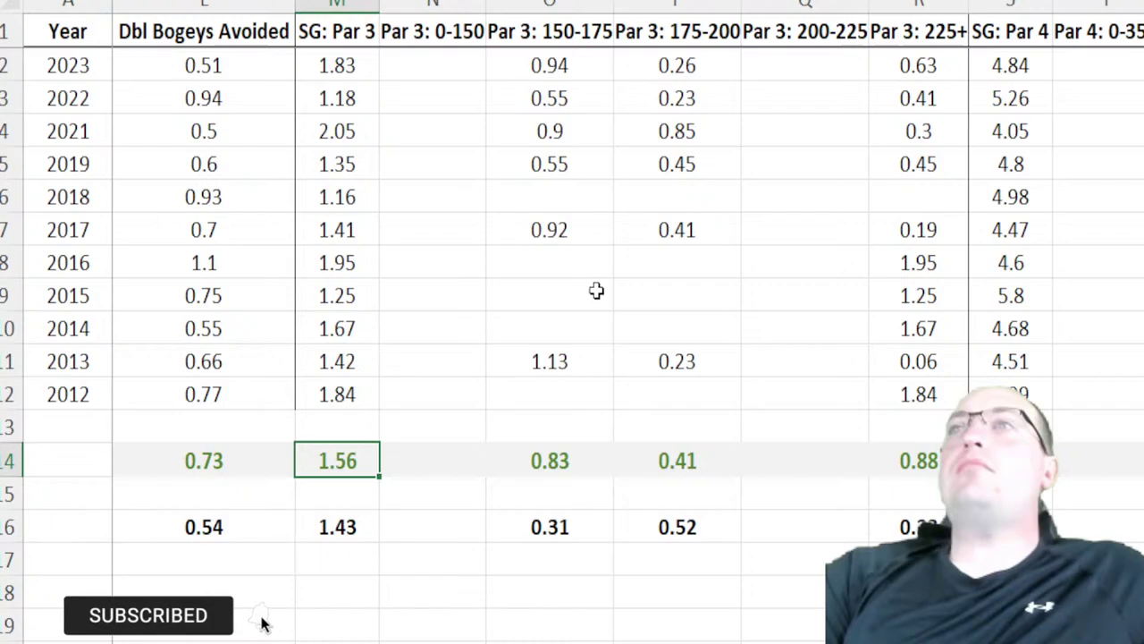
pyautogui.scroll(-1, 636, 277)
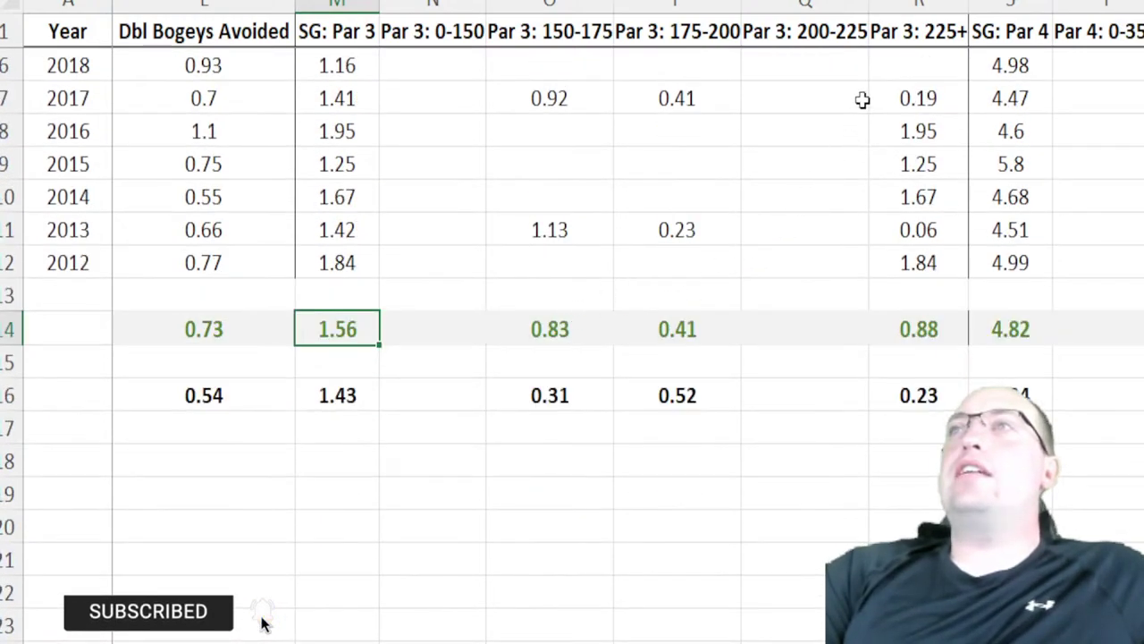
pyautogui.click(934, 328)
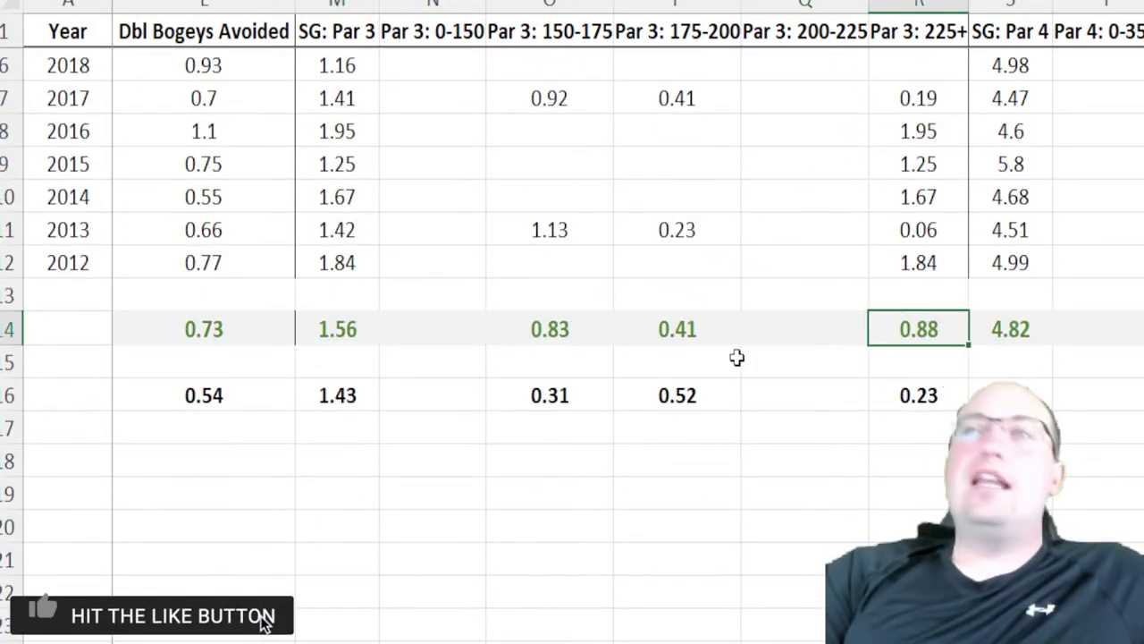
pyautogui.click(592, 327)
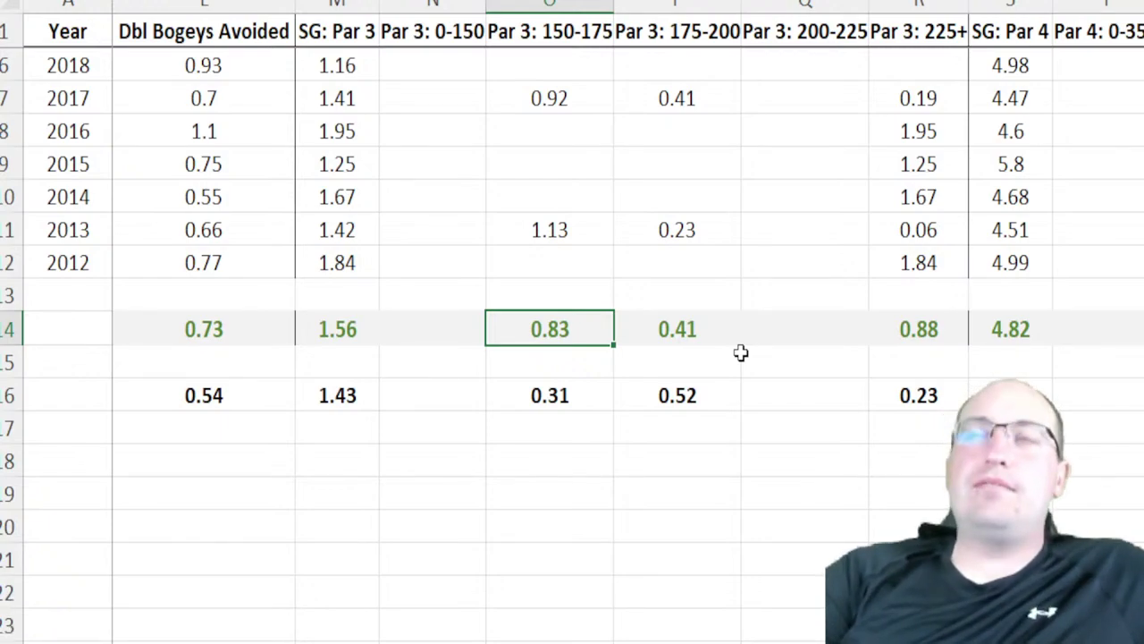
pyautogui.click(693, 331)
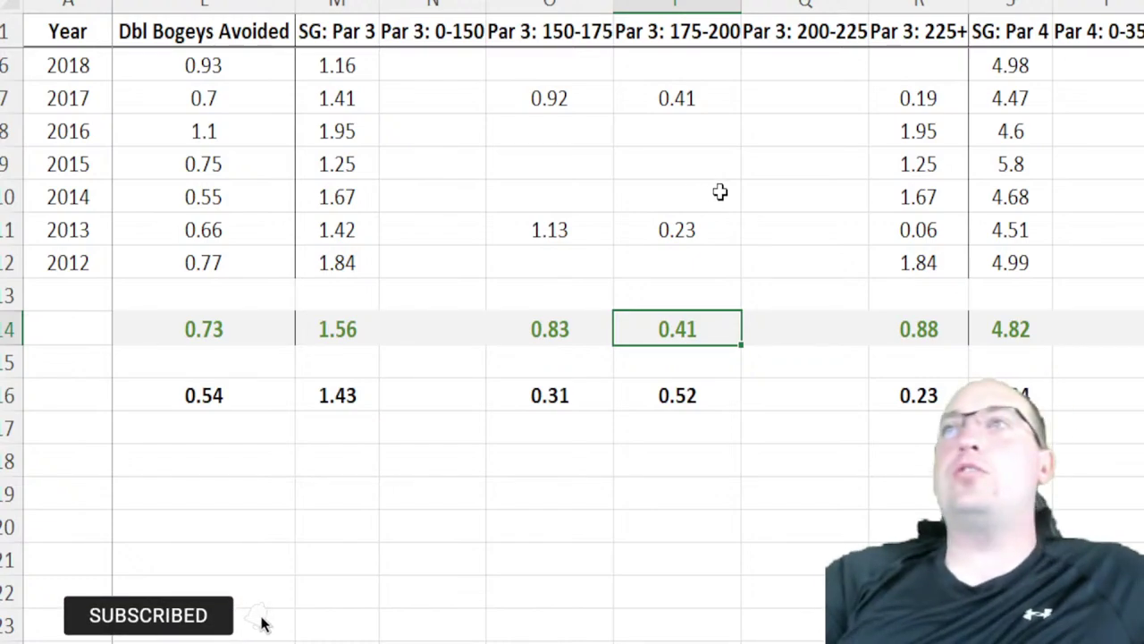
pyautogui.scroll(2, 706, 192)
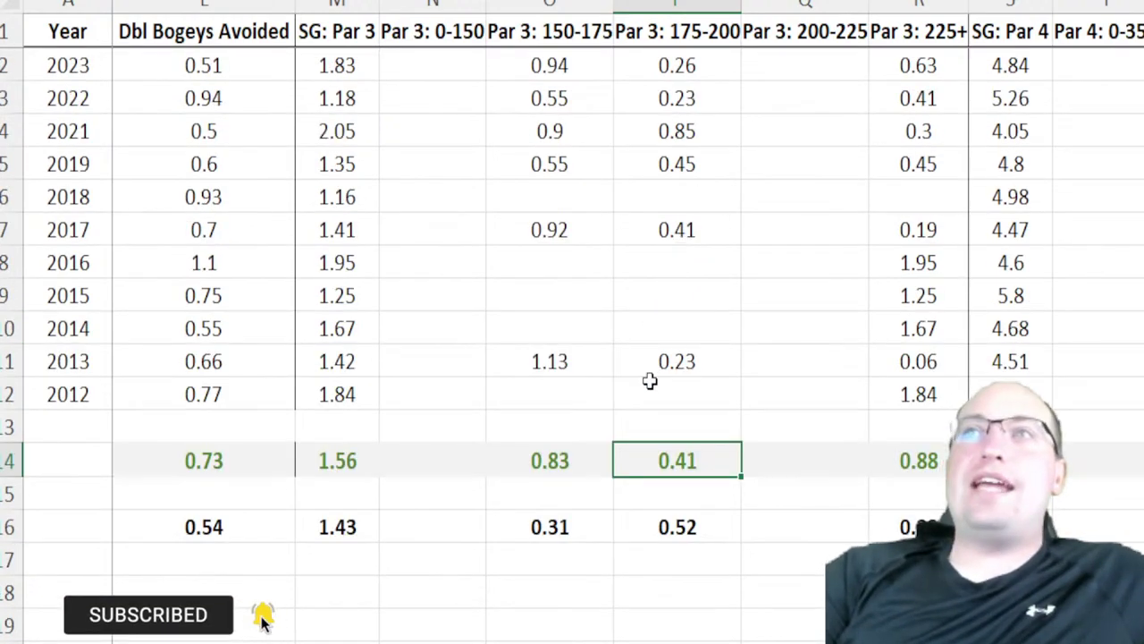
pyautogui.click(577, 458)
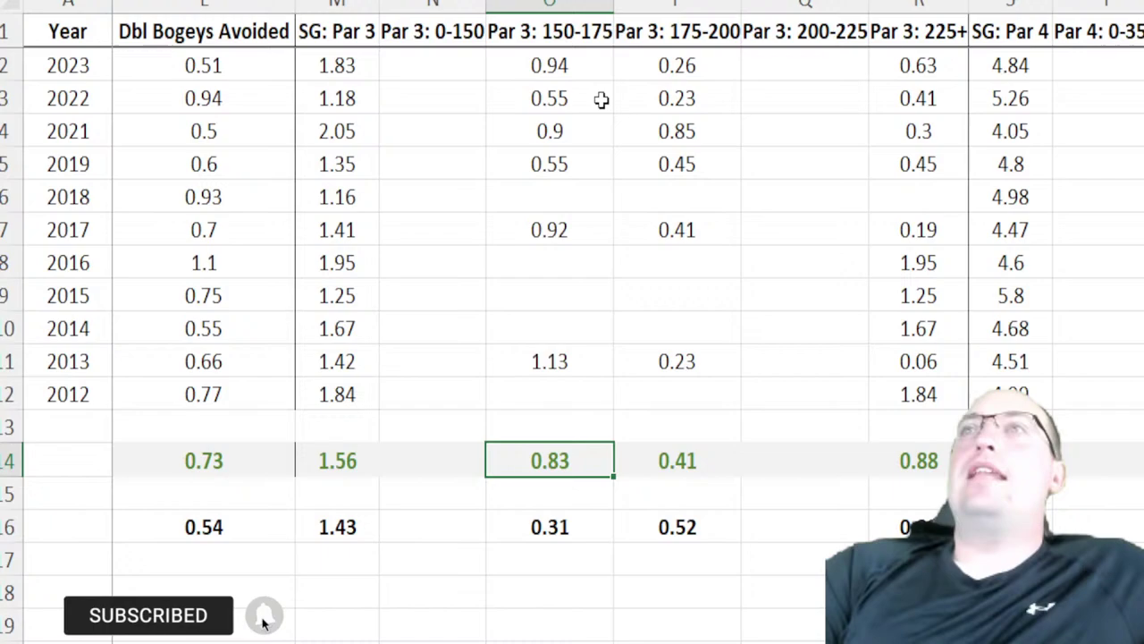
# Review the 2023, 2022 and 2021 values for Par 3: 150-175, and highlight that whole column
pyautogui.click(582, 72)
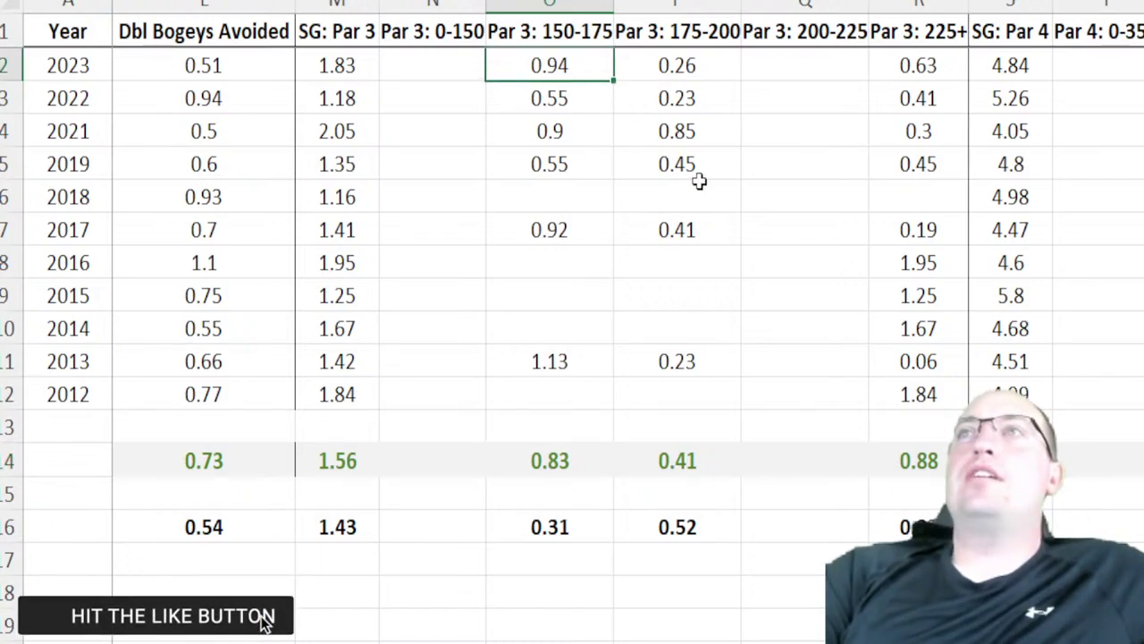
pyautogui.click(575, 104)
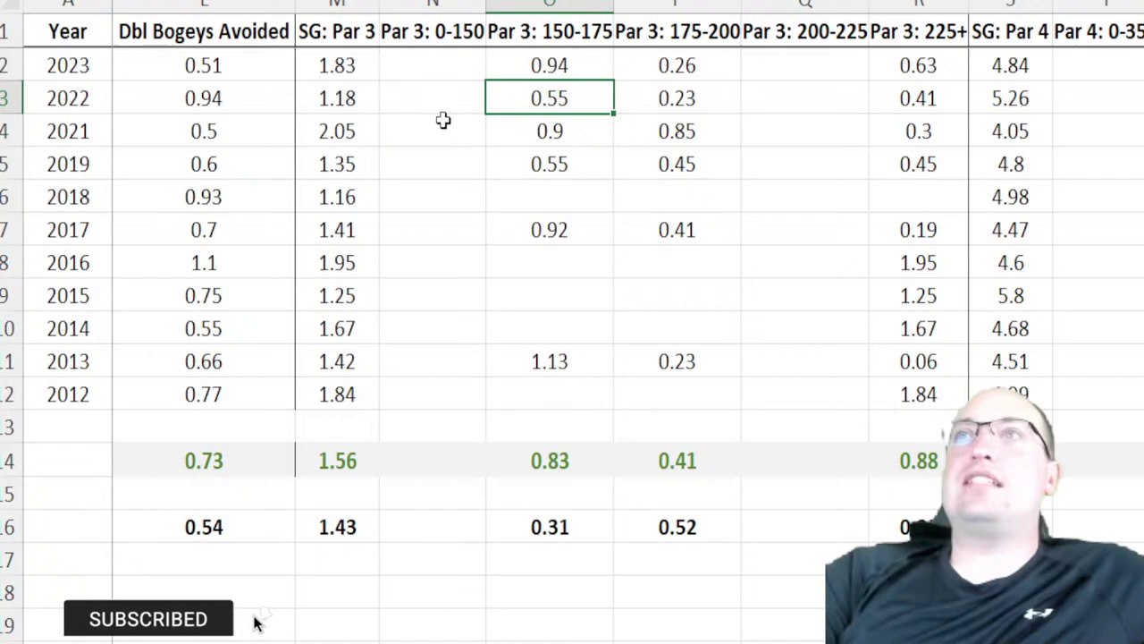
pyautogui.click(537, 134)
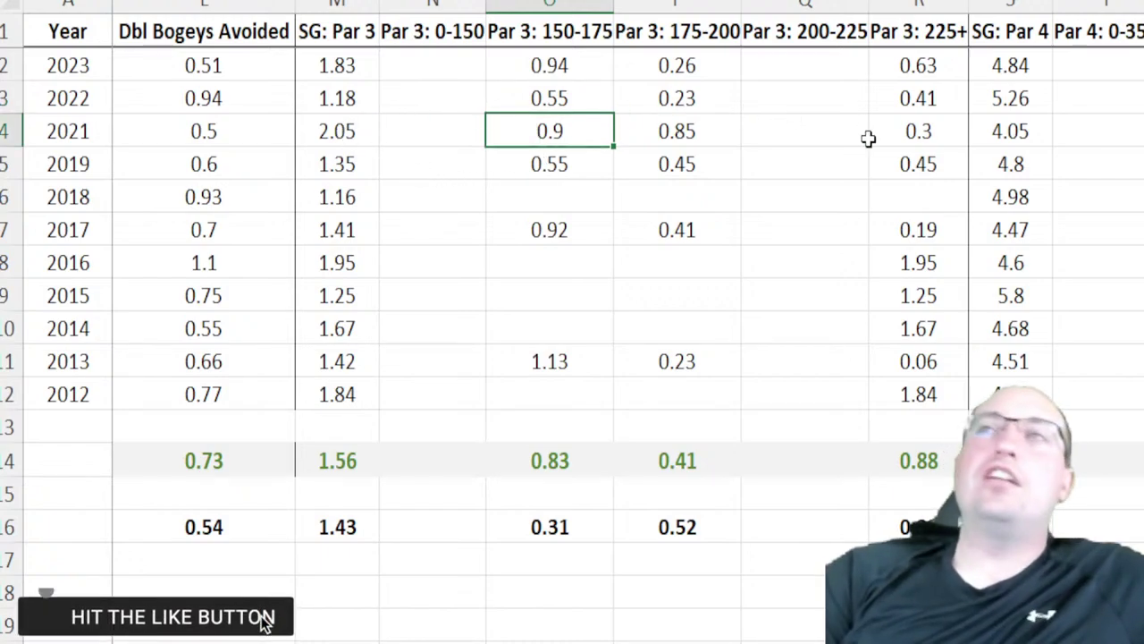
pyautogui.click(559, 4)
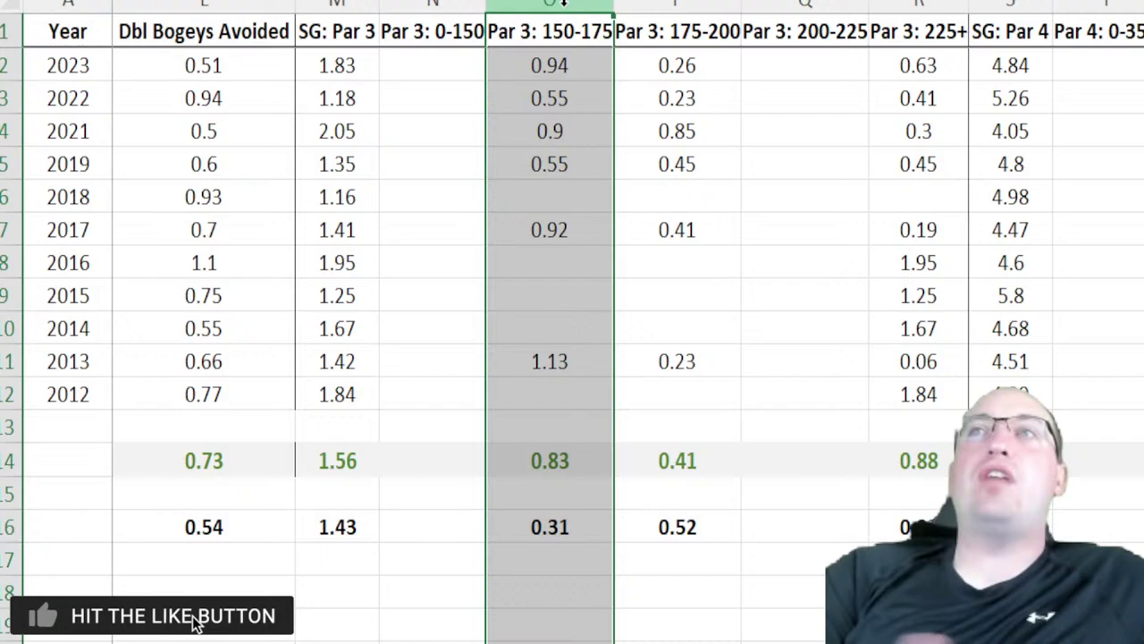
# Highlight the SG: Par 3 values from 2023 to 2012 and compare them with the Par 3: 150-175 column
pyautogui.click(353, 66)
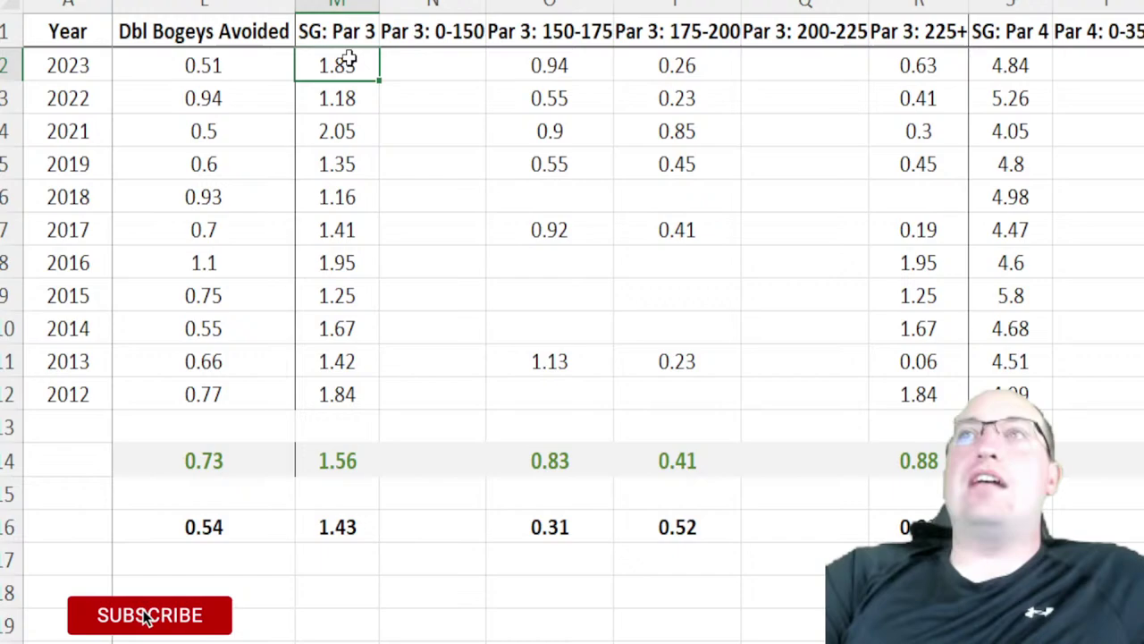
pyautogui.moveTo(353, 64); pyautogui.dragTo(349, 134)
pyautogui.moveTo(350, 183); pyautogui.dragTo(339, 393)
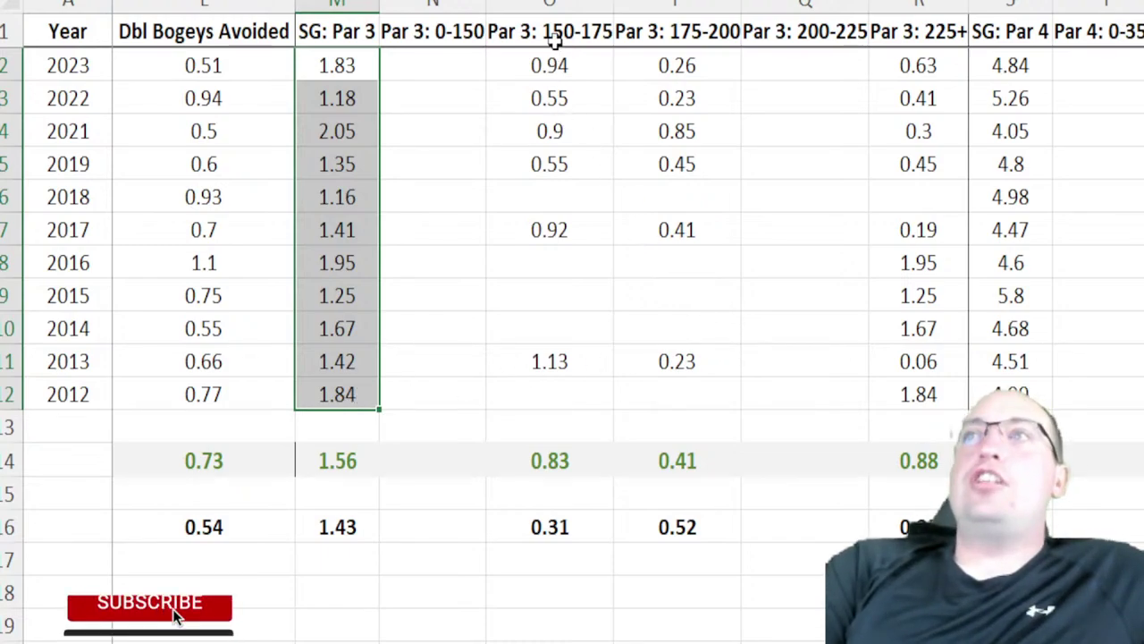
pyautogui.click(548, 2)
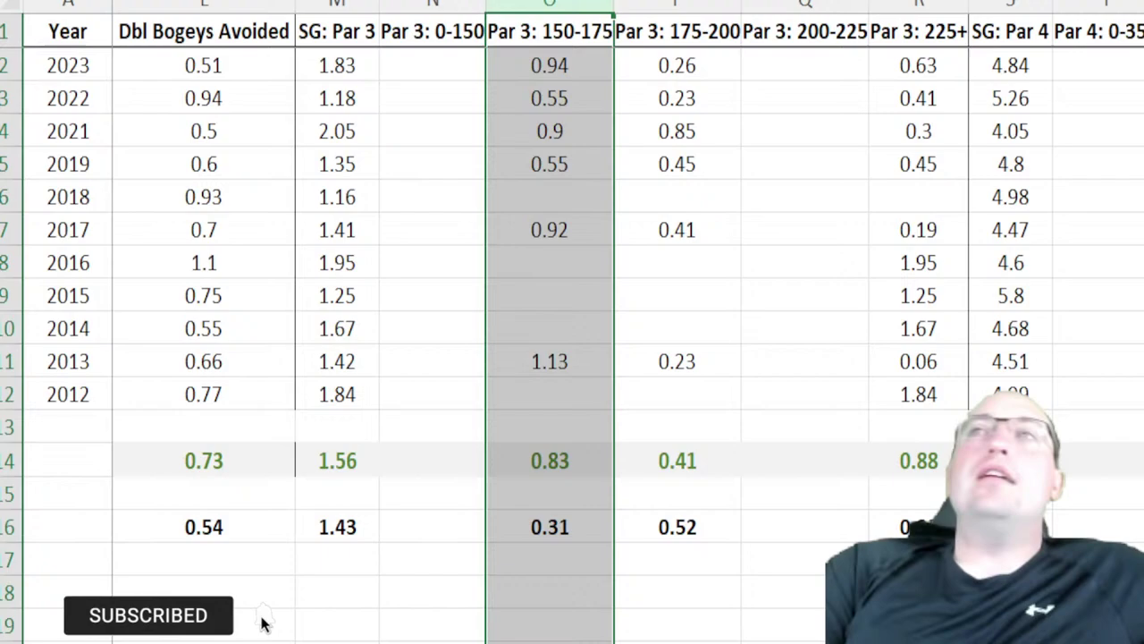
# Return to the golfer rankings in the browser and switch the active model from Scoring to Par 3 Scoring
pyautogui.click(264, 623)
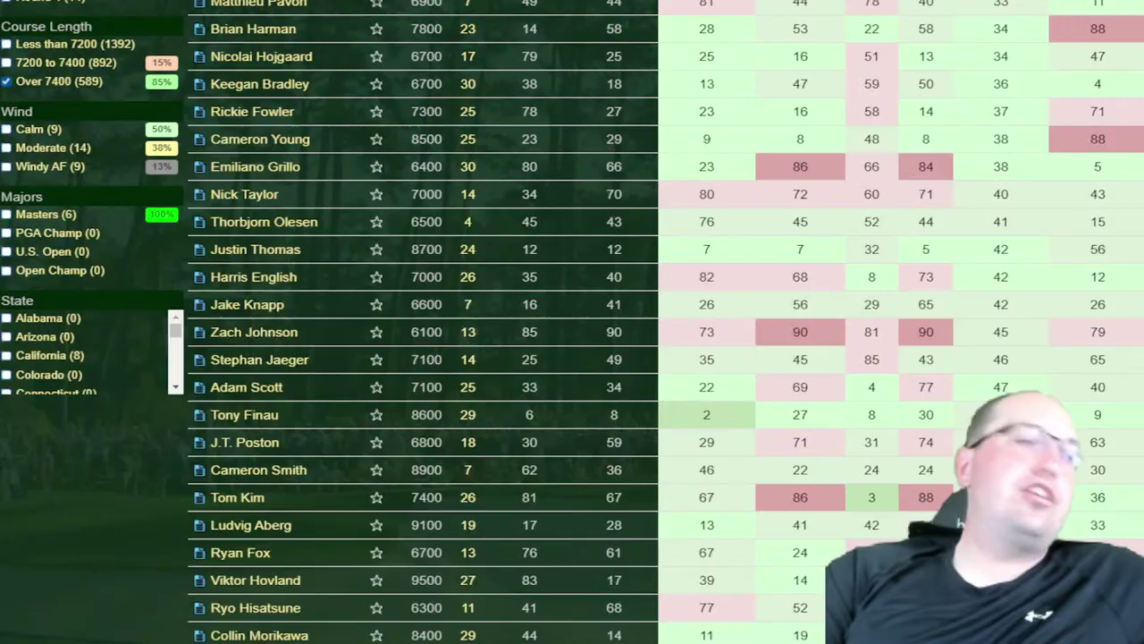
pyautogui.scroll(15, 573, 322)
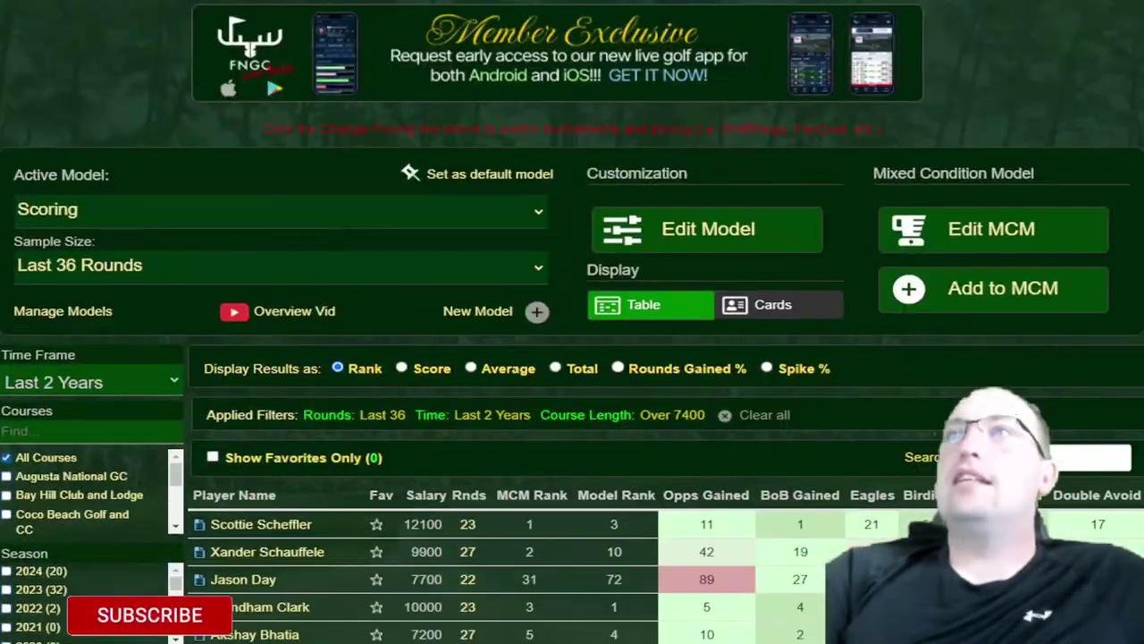
pyautogui.click(116, 209)
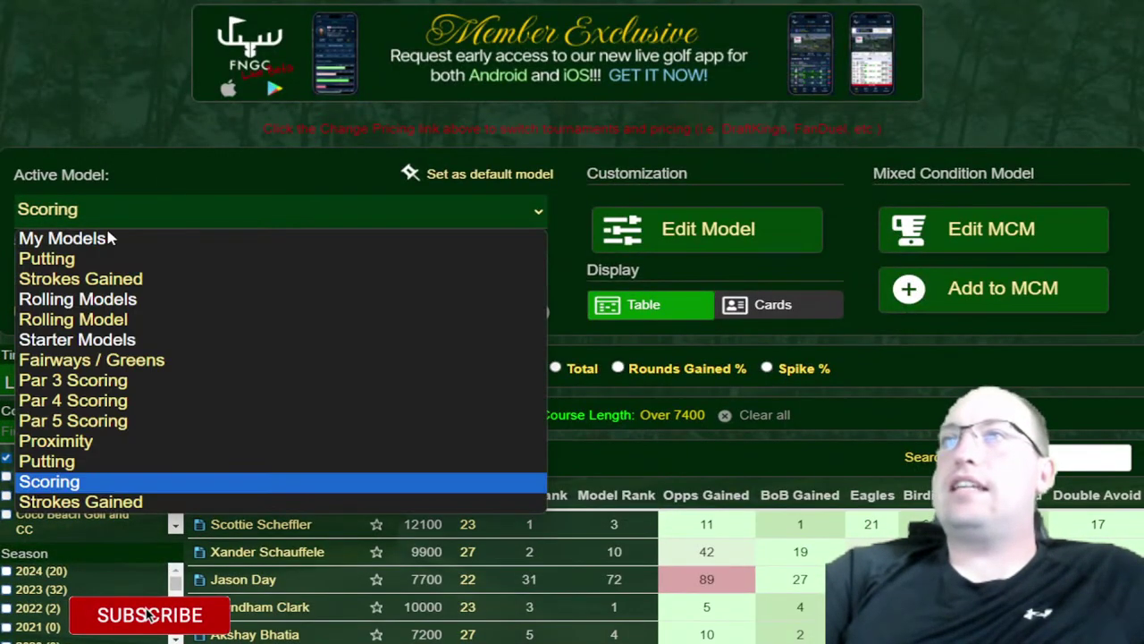
pyautogui.click(54, 378)
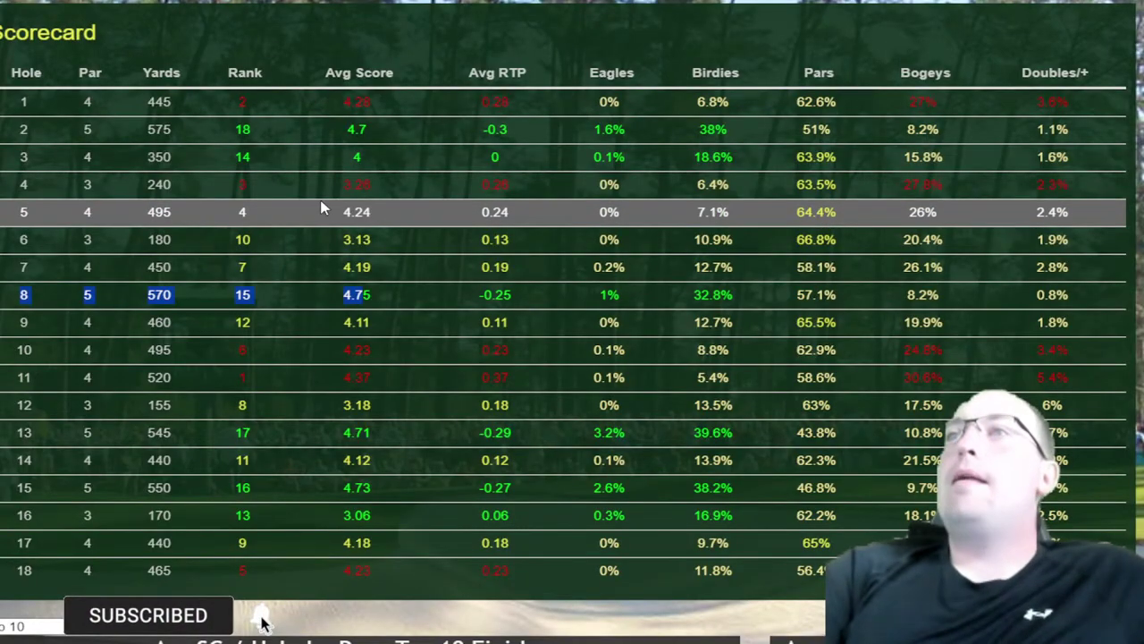
# On the course statistics page, check the par 3 bars in the Hole Composition chart and return to the scorecard
pyautogui.scroll(-3, 188, 181)
pyautogui.scroll(-10, 188, 181)
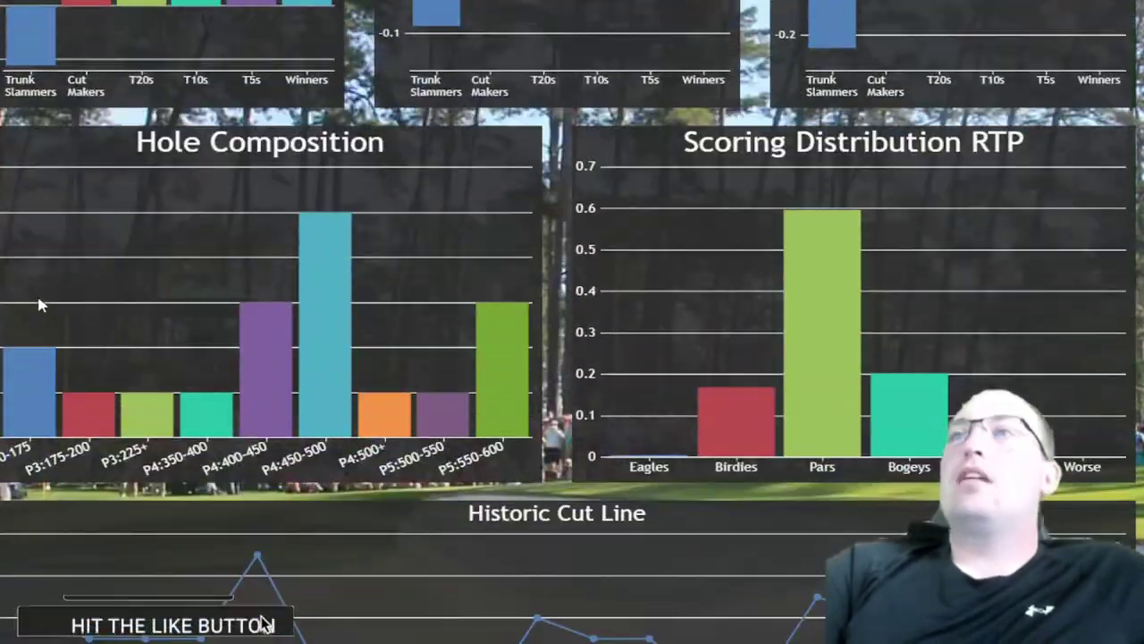
pyautogui.moveTo(25, 380)
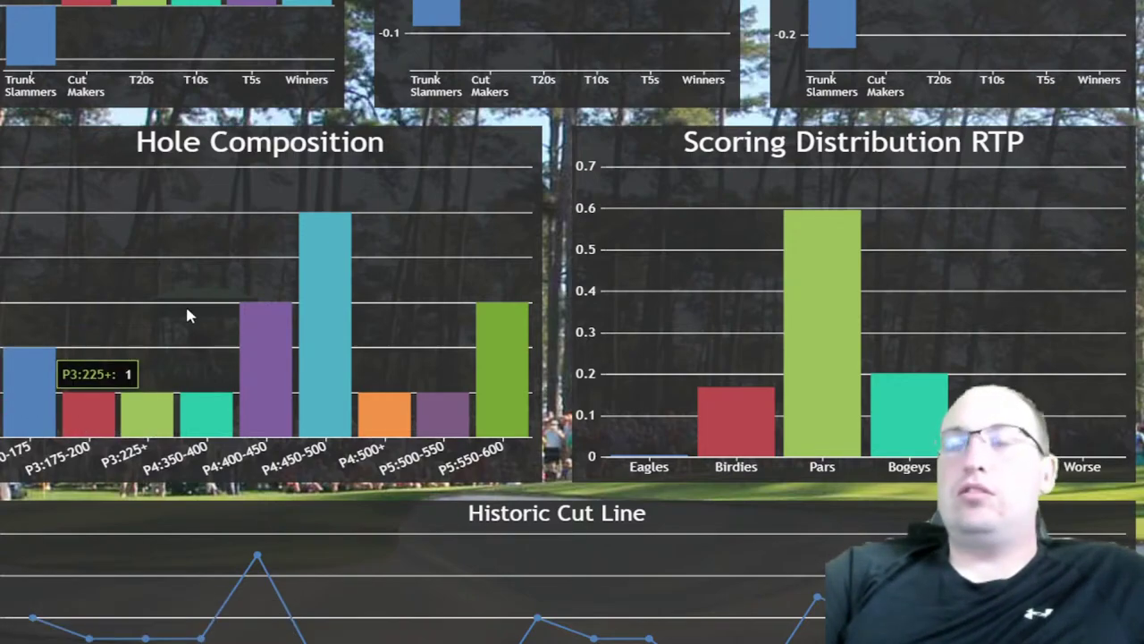
pyautogui.scroll(10, 188, 315)
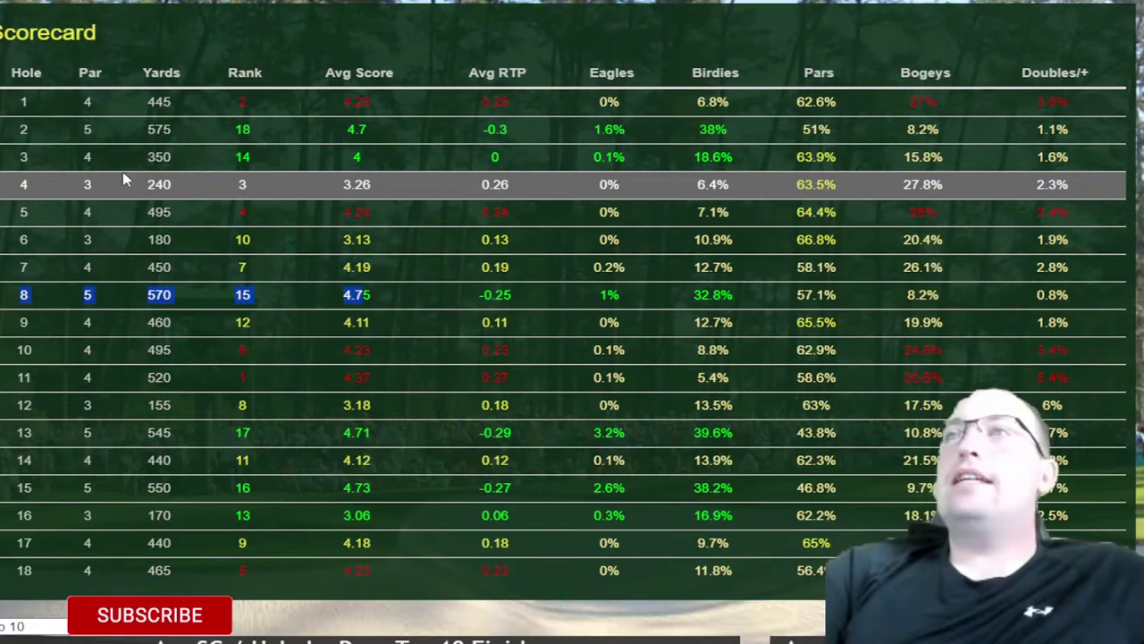
# Highlight par 3 holes 12 and 16 in the scorecard and check the P3:150-175 bar in the Hole Composition chart
pyautogui.scroll(-3, 76, 87)
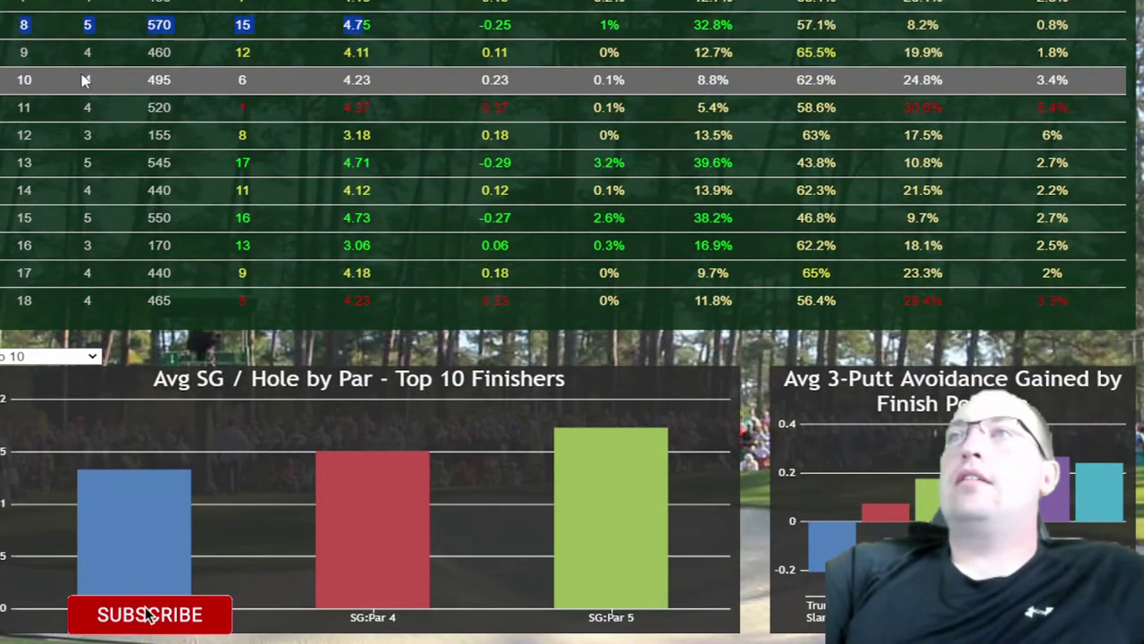
pyautogui.moveTo(46, 134); pyautogui.dragTo(903, 134)
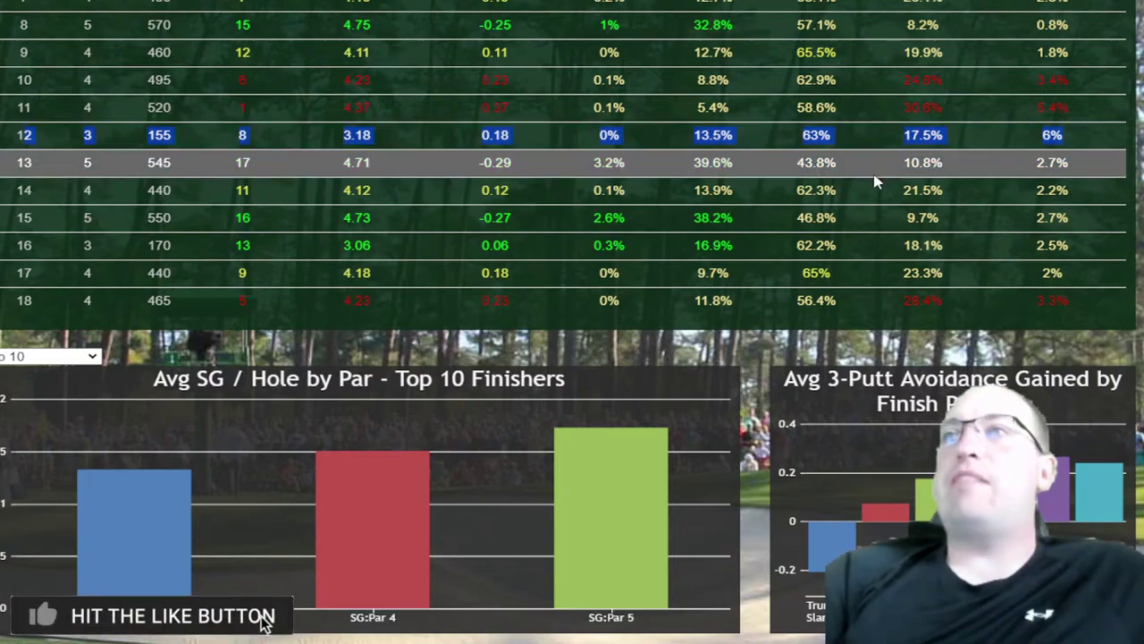
pyautogui.moveTo(47, 247); pyautogui.dragTo(1090, 238)
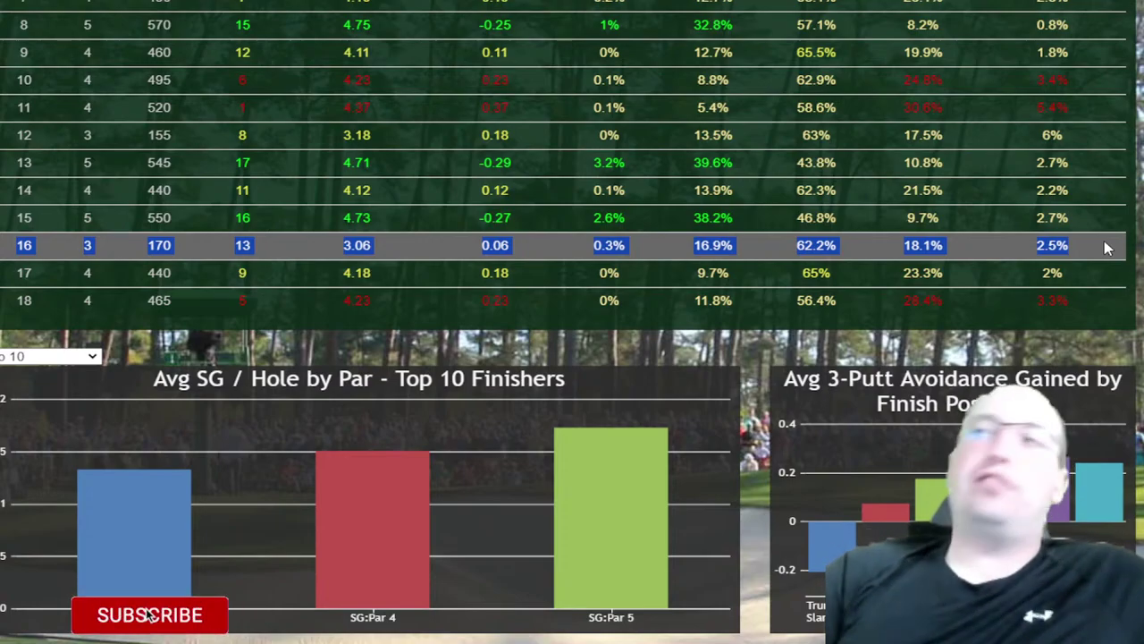
pyautogui.scroll(-5, 600, 370)
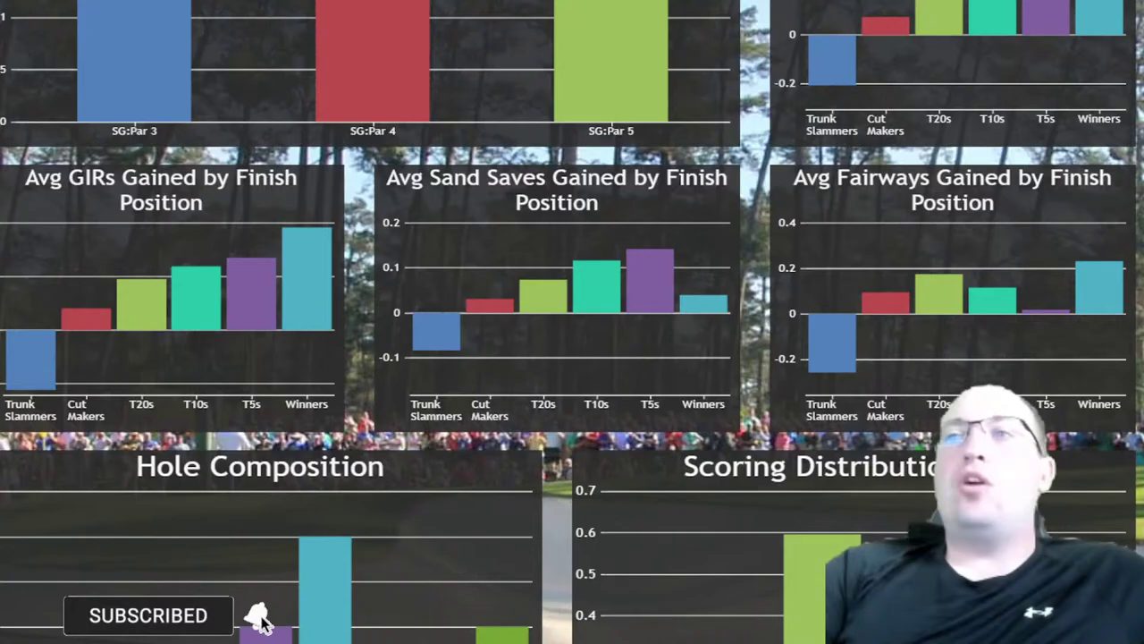
pyautogui.scroll(-3, 107, 347)
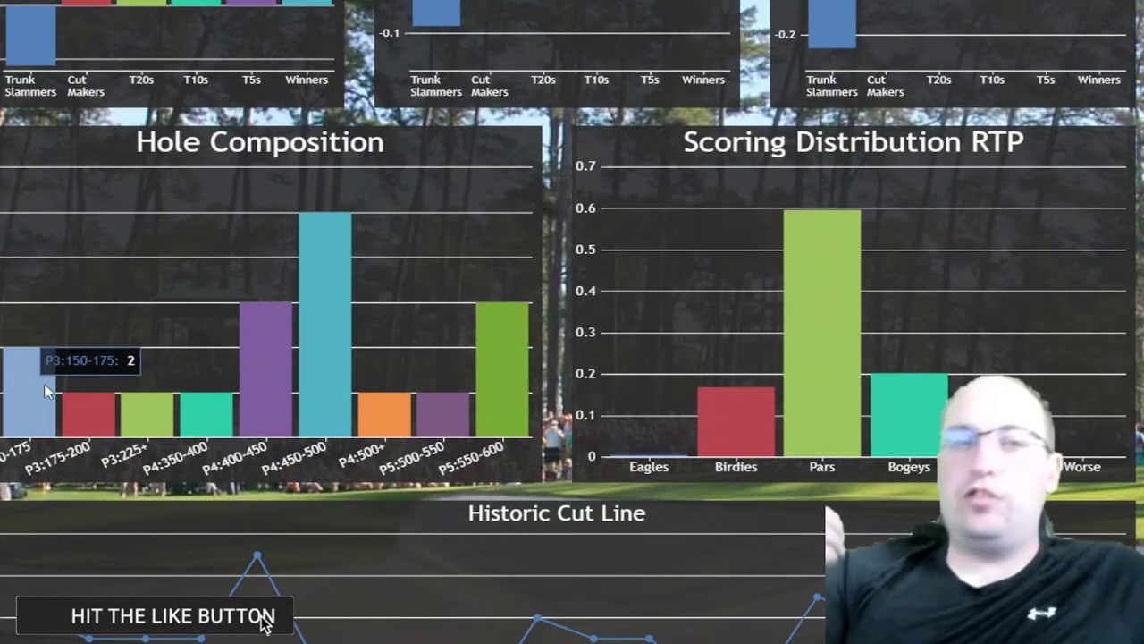
pyautogui.scroll(12, 103, 394)
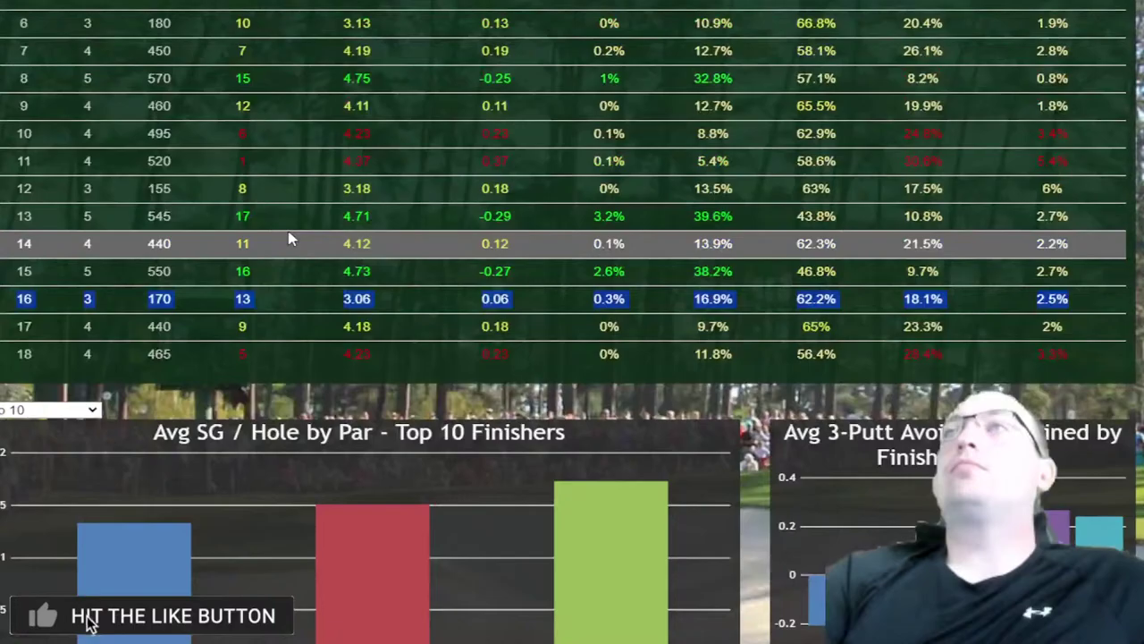
# Return to the golfer rankings, set the time frame to All Records and clear the applied filters
pyautogui.scroll(1, 275, 229)
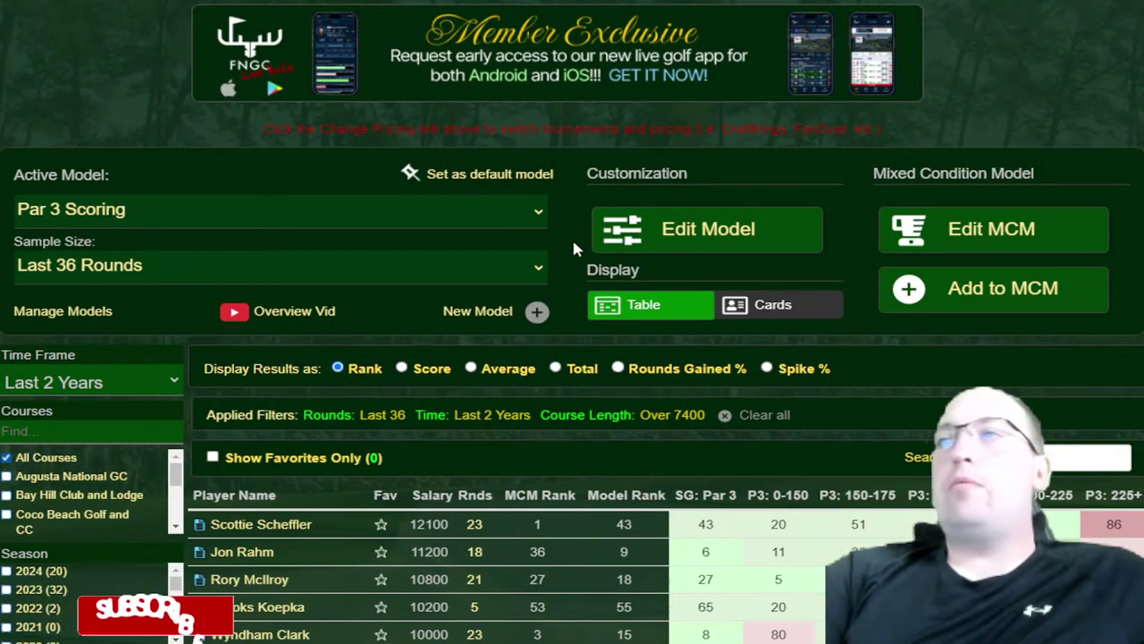
pyautogui.scroll(-1, 572, 358)
pyautogui.scroll(-3, 572, 358)
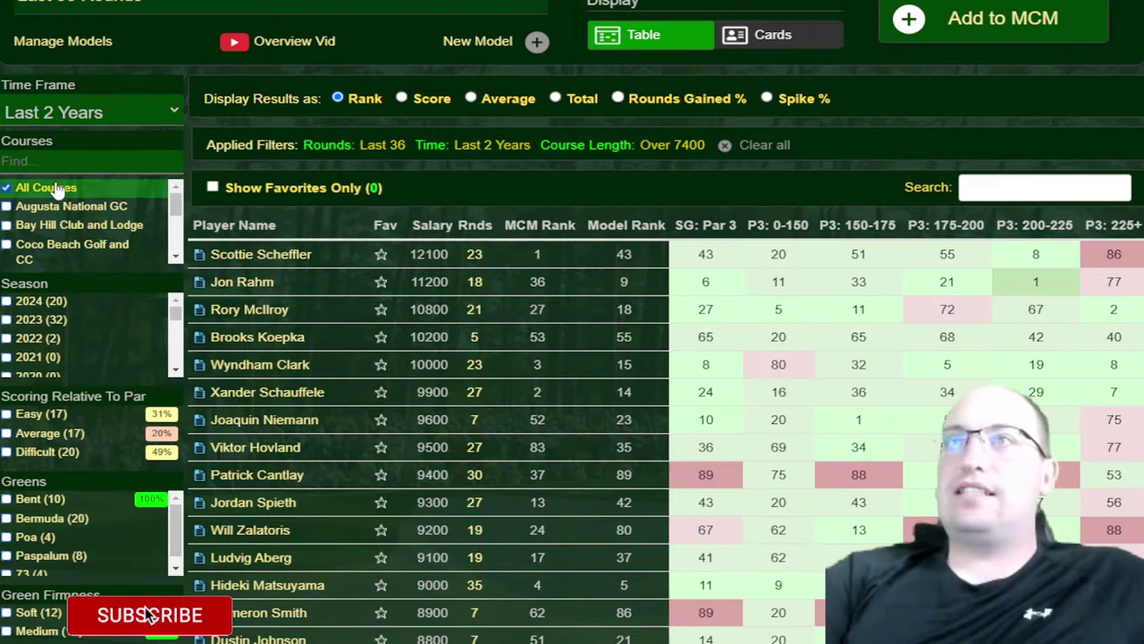
pyautogui.click(94, 116)
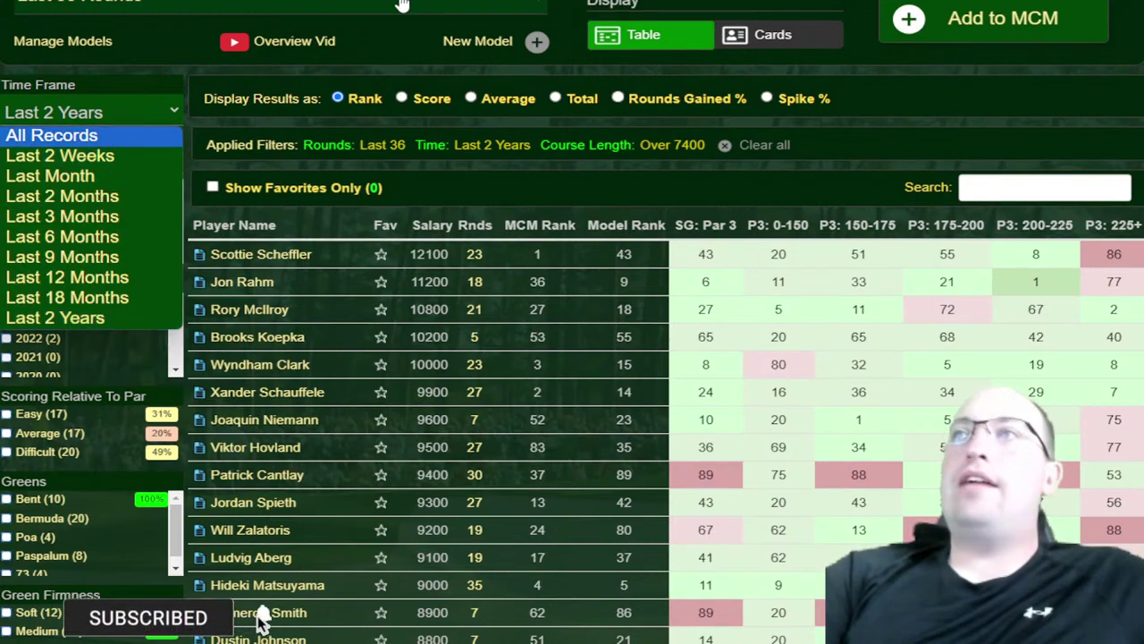
pyautogui.click(723, 146)
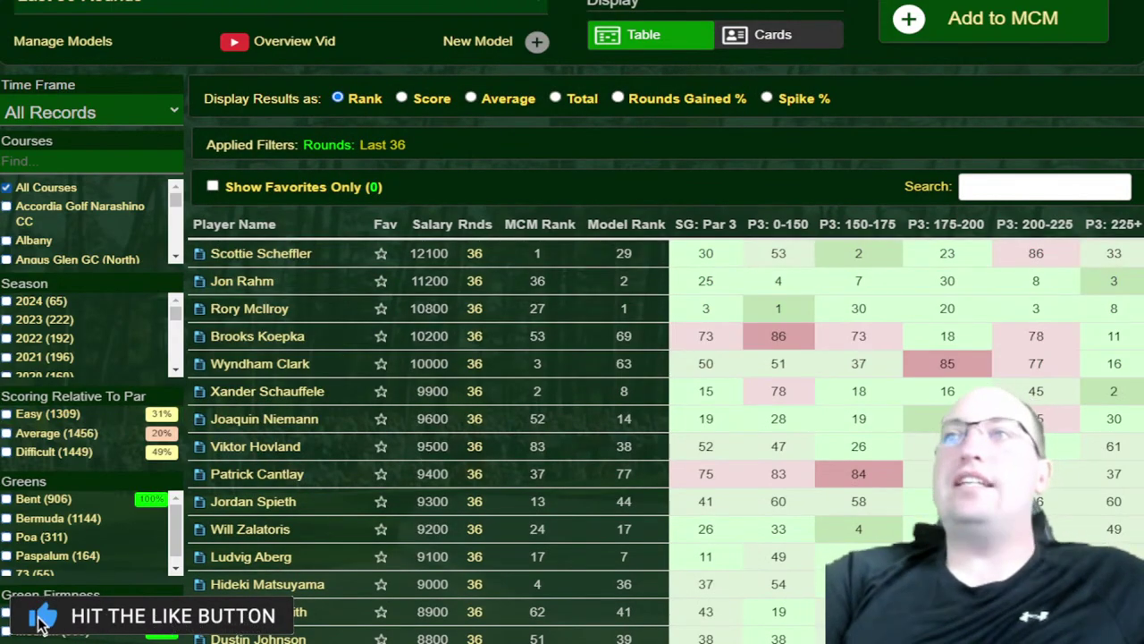
# Filter the Par 3 Scoring rankings to the 2024 season and sort the golfers by SG: Par 3
pyautogui.click(36, 301)
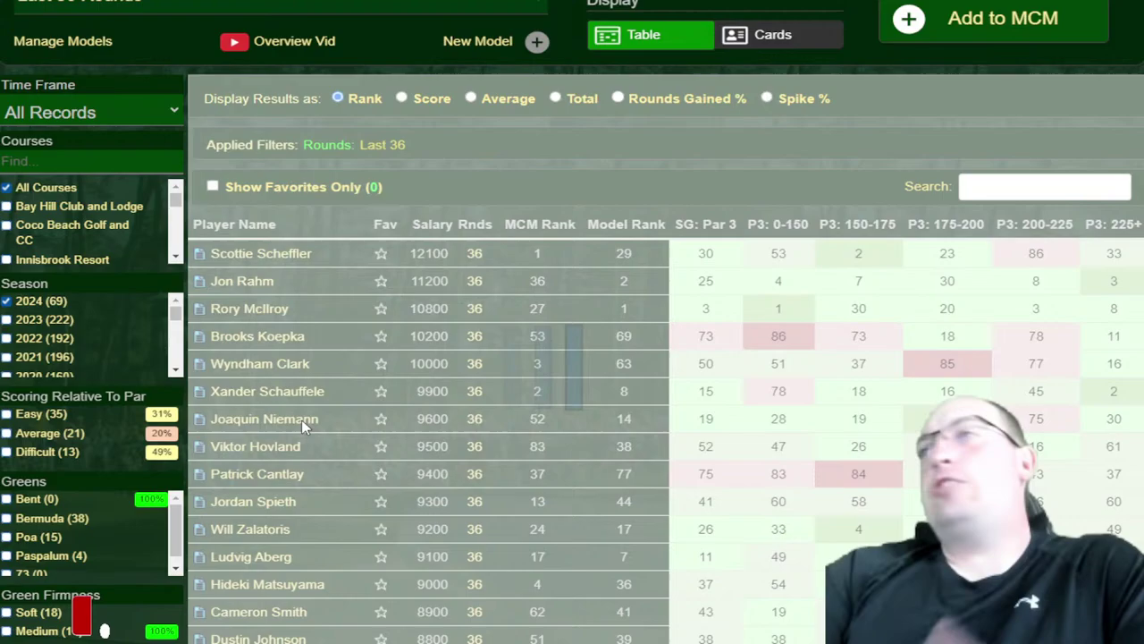
pyautogui.scroll(-4, 223, 536)
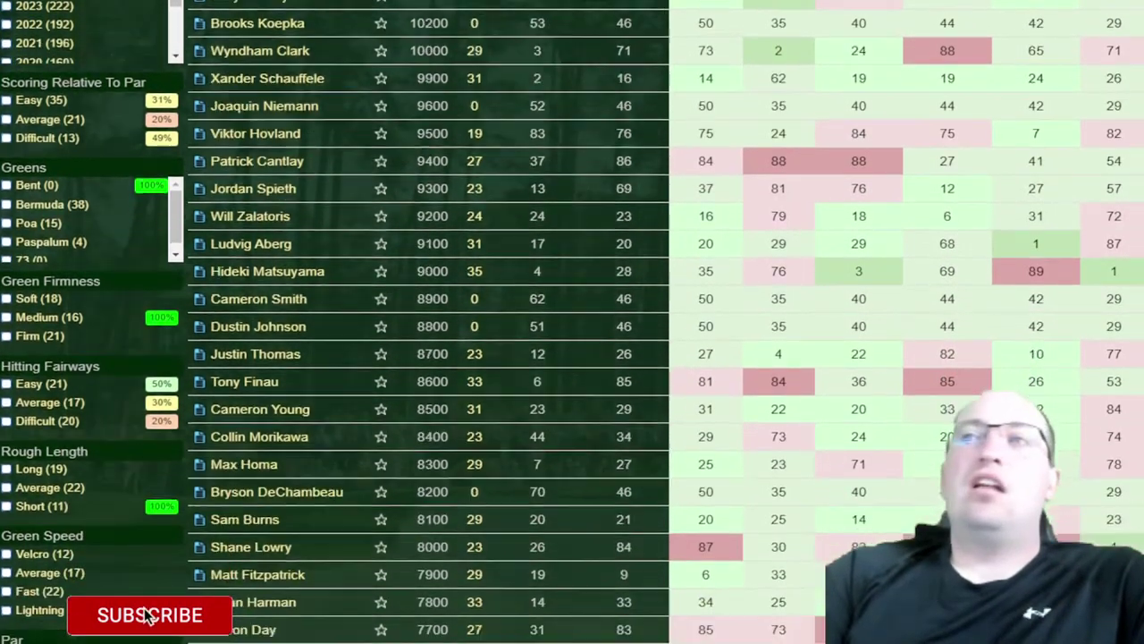
pyautogui.scroll(-1, 147, 615)
pyautogui.scroll(5, 572, 322)
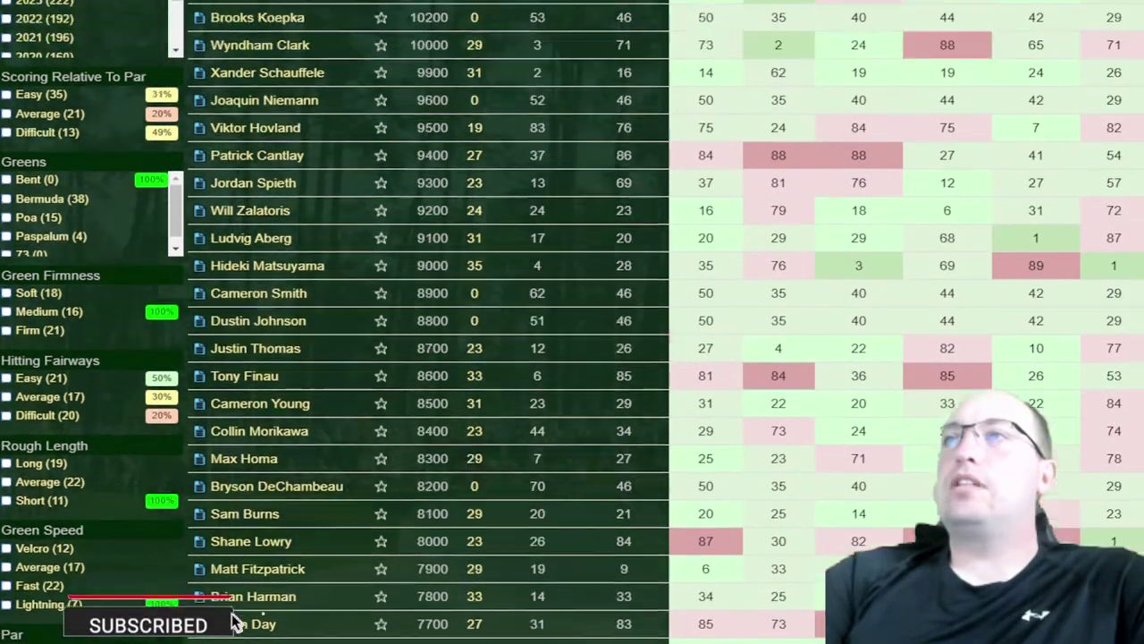
pyautogui.click(727, 179)
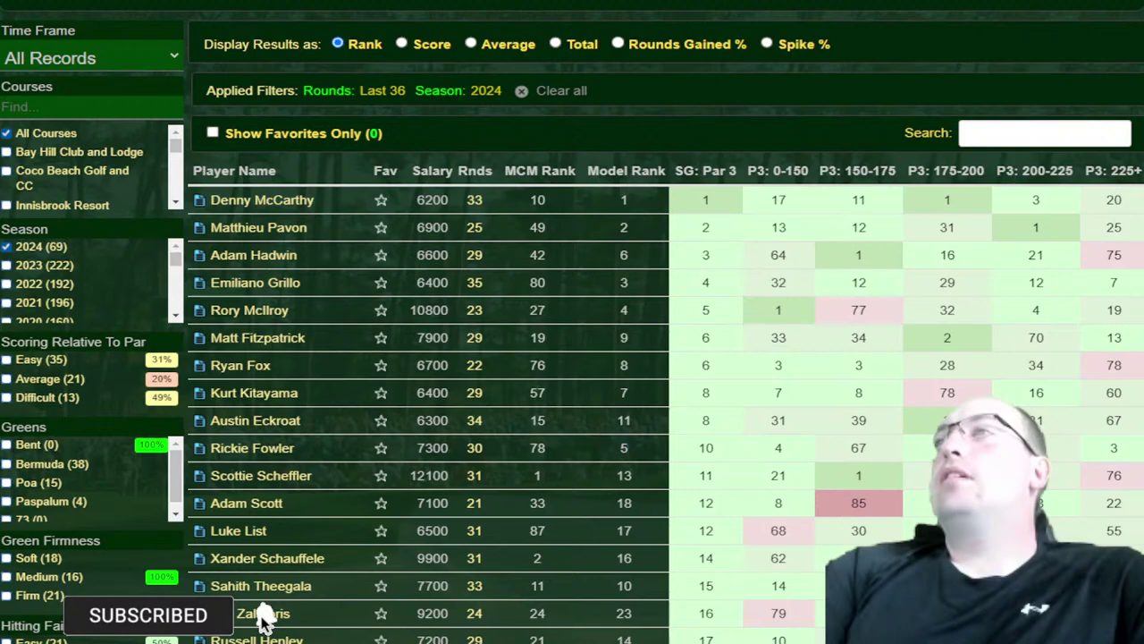
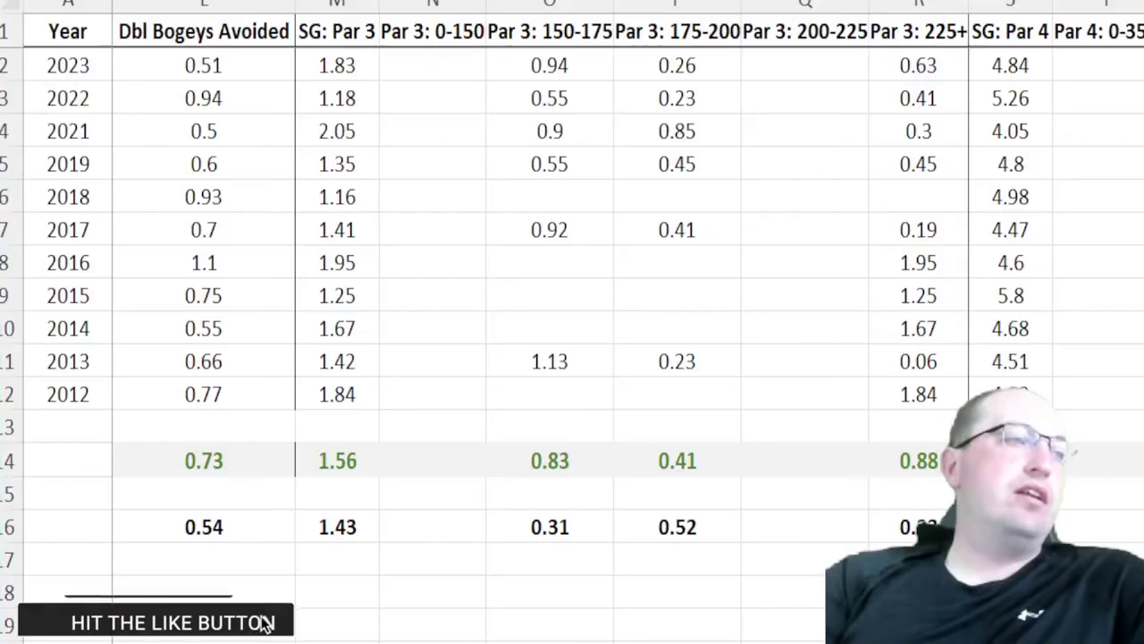
# In the yearly statistics spreadsheet, highlight the Par 3: 150-175 column and move through row 14 from SG: Par 4 back to SG: Par 3
pyautogui.hotkey('ctrl', 'space')
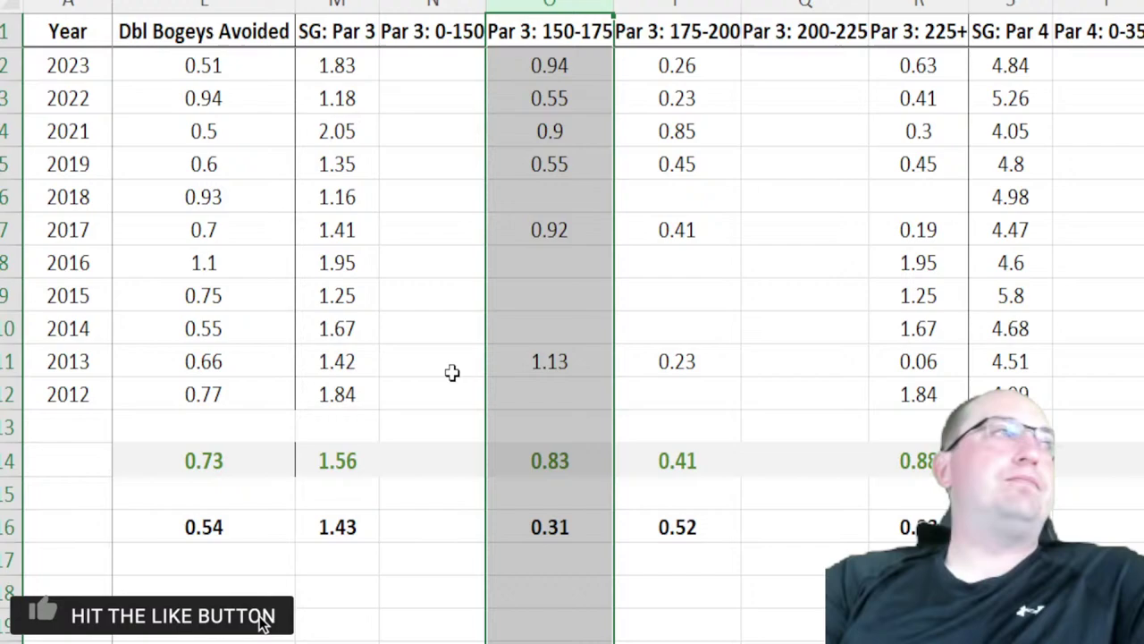
pyautogui.press('Down')
pyautogui.hscroll(2, 915, 325)
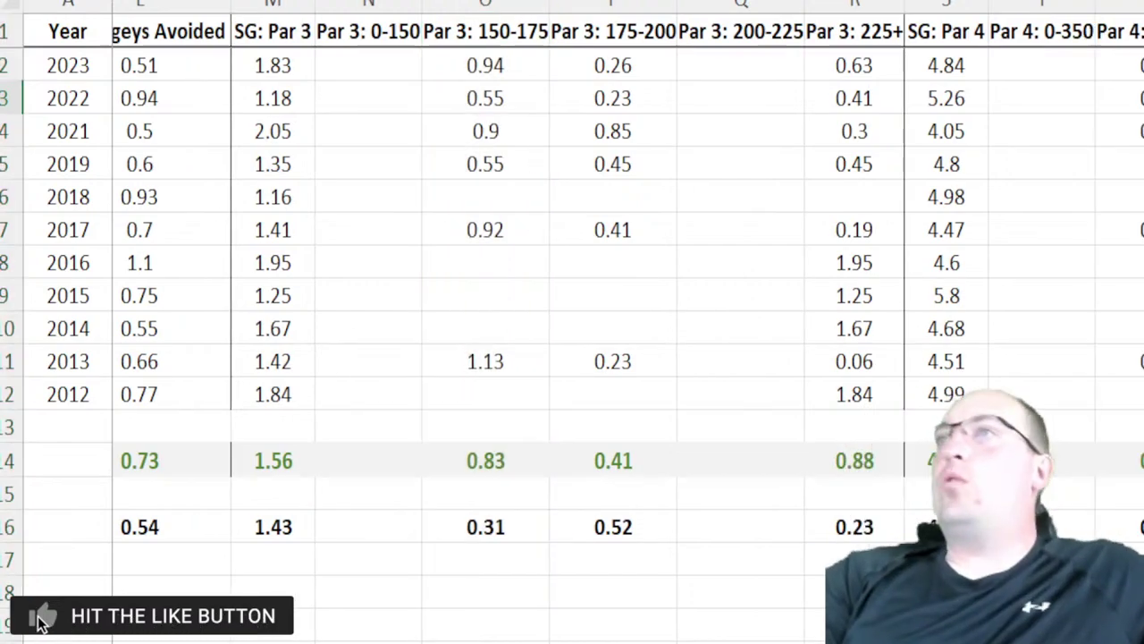
pyautogui.click(725, 462)
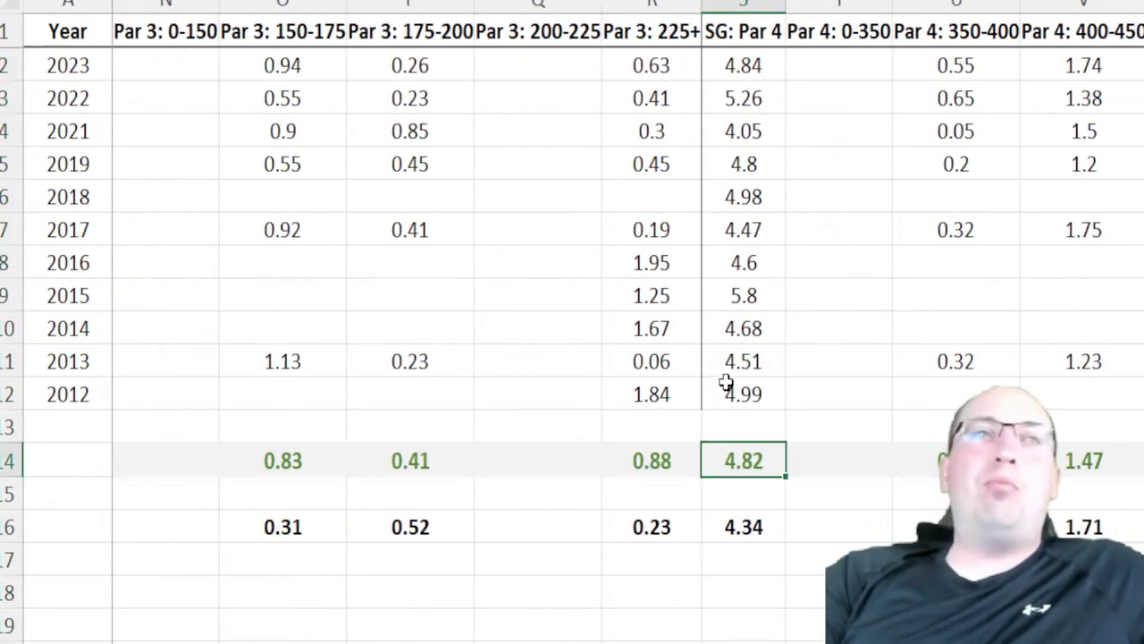
pyautogui.press('Left')
pyautogui.press('Left')
pyautogui.press('Left')
pyautogui.press('Left')
pyautogui.press('Left')
pyautogui.press('Left')
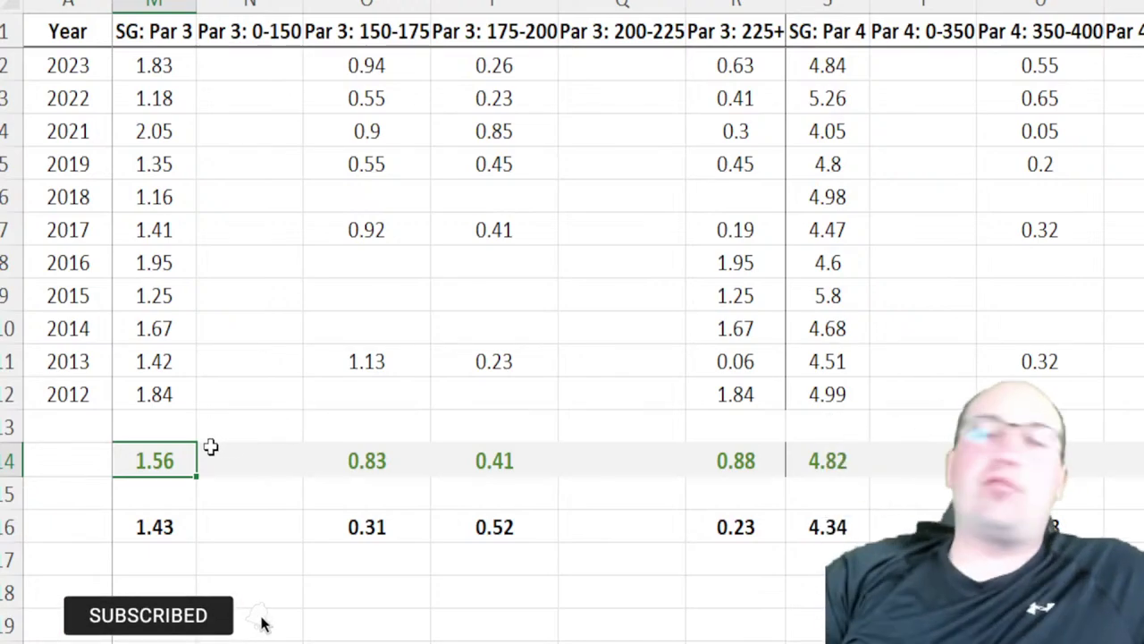
# Review the SG: Par 4 values year by year, from 2021 down to 2014 and back to 2015
pyautogui.hscroll(4, 830, 281)
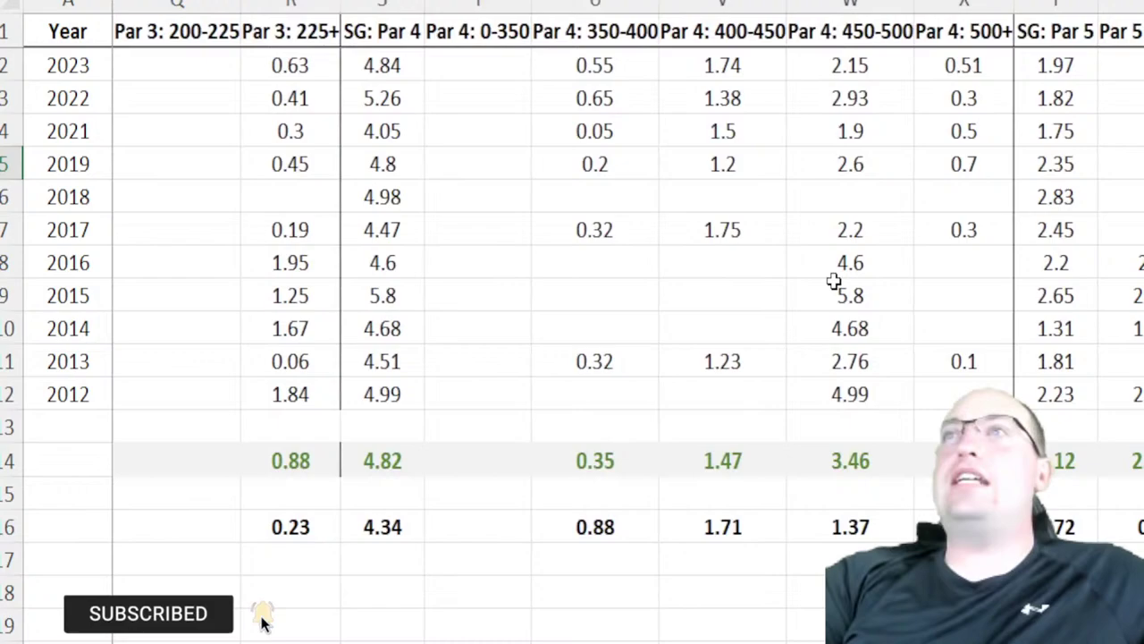
pyautogui.hscroll(2, 513, 237)
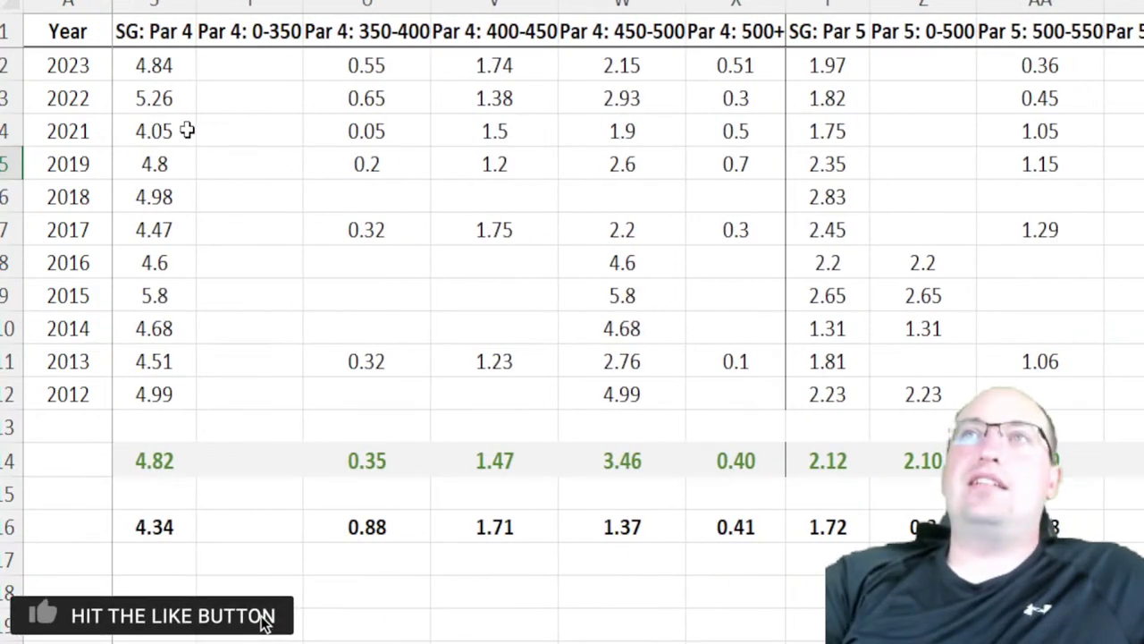
pyautogui.click(187, 132)
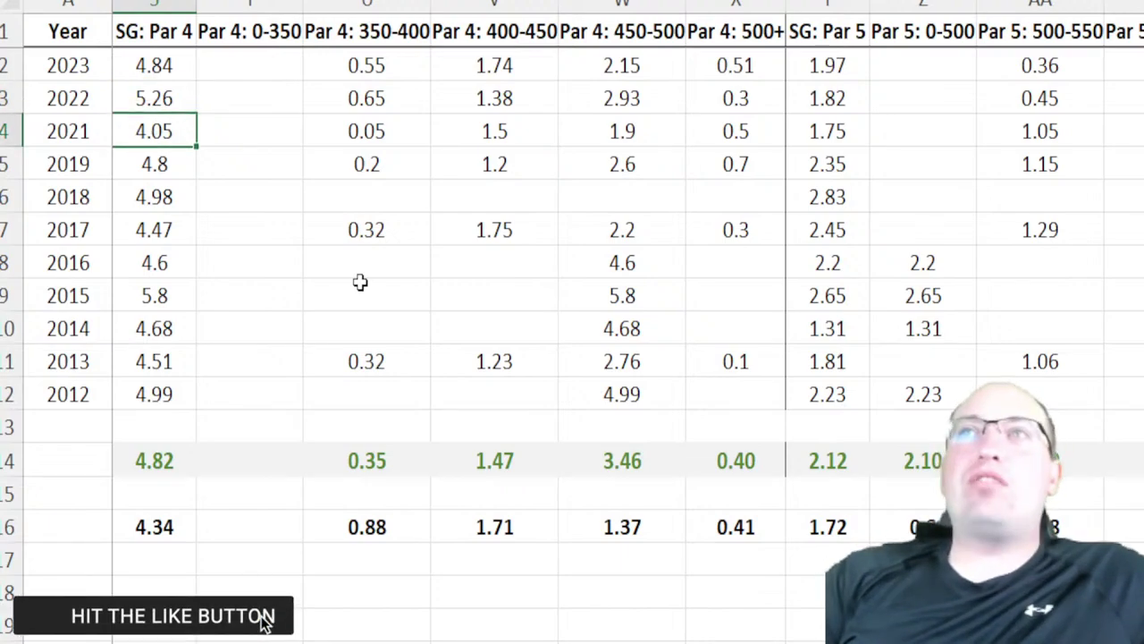
pyautogui.press('Down')
pyautogui.press('Down')
pyautogui.press('Down')
pyautogui.press('Down')
pyautogui.press('Down')
pyautogui.press('Down')
pyautogui.press('Up')
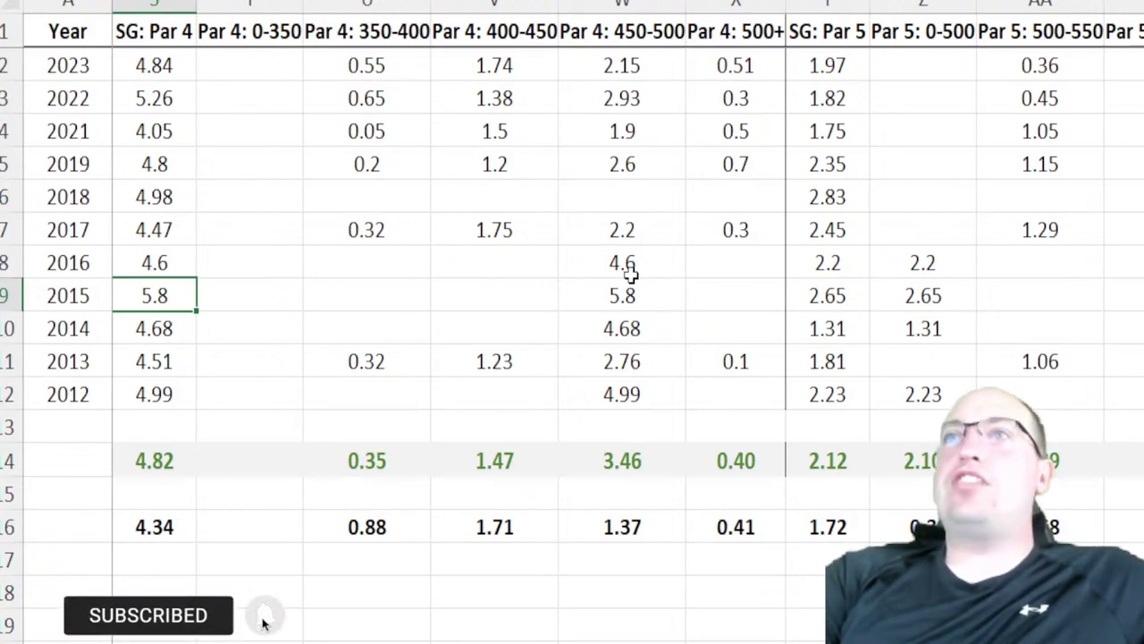
# Compare the row 14 values of Par 4: 450-500 and SG: Par 4
pyautogui.click(635, 461)
pyautogui.scroll(-2, 787, 286)
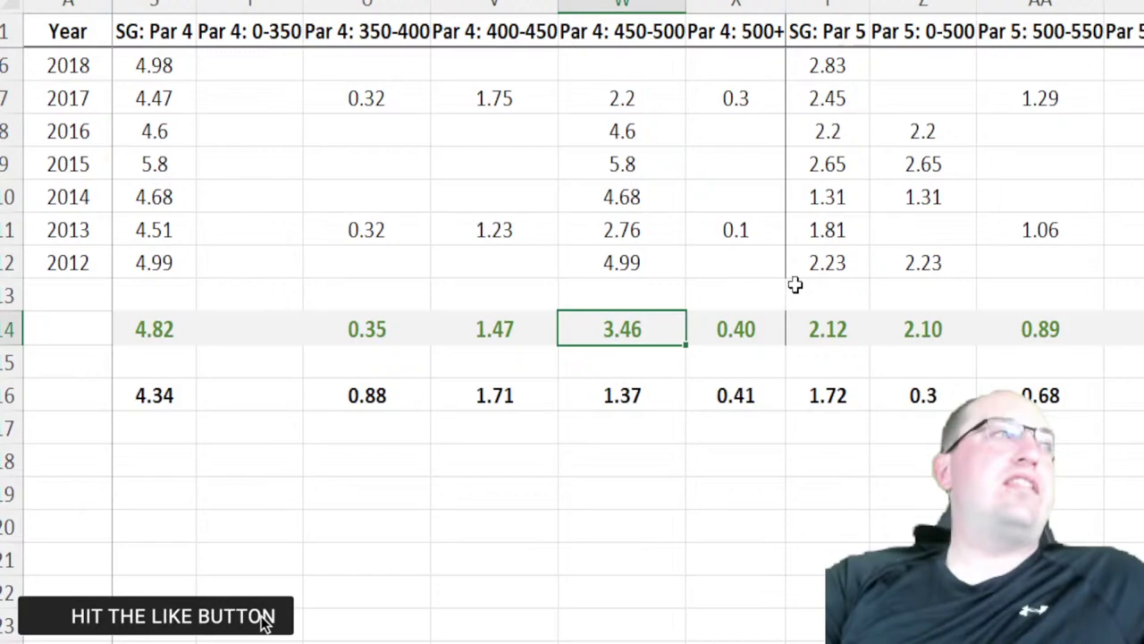
pyautogui.scroll(-1, 792, 293)
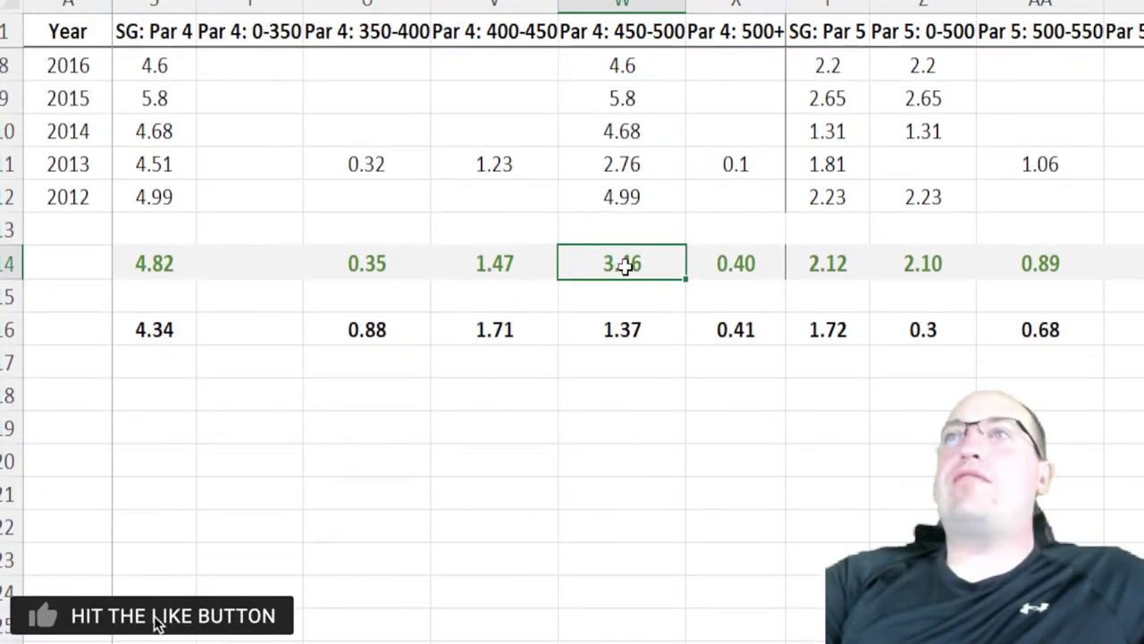
pyautogui.click(167, 262)
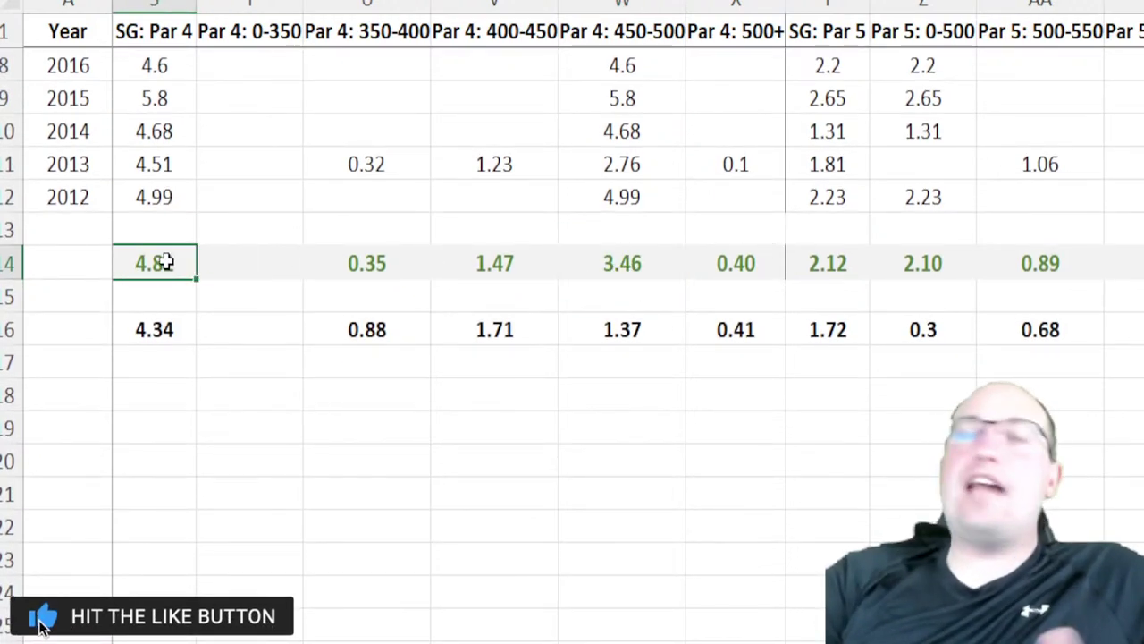
pyautogui.press('Down')
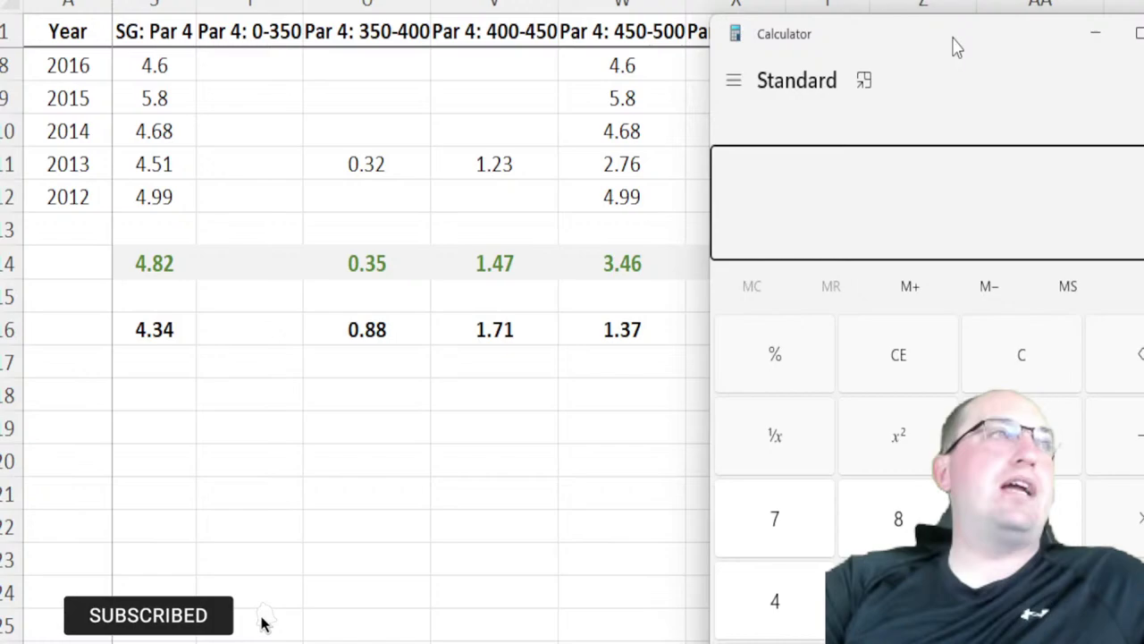
# Switch to Calculator, divide the Par 4: 450-500 value 3.46 by the SG: Par 4 value 4.82, and clear the result
pyautogui.moveTo(955, 47); pyautogui.dragTo(580, 179)
pyautogui.write('3.46')
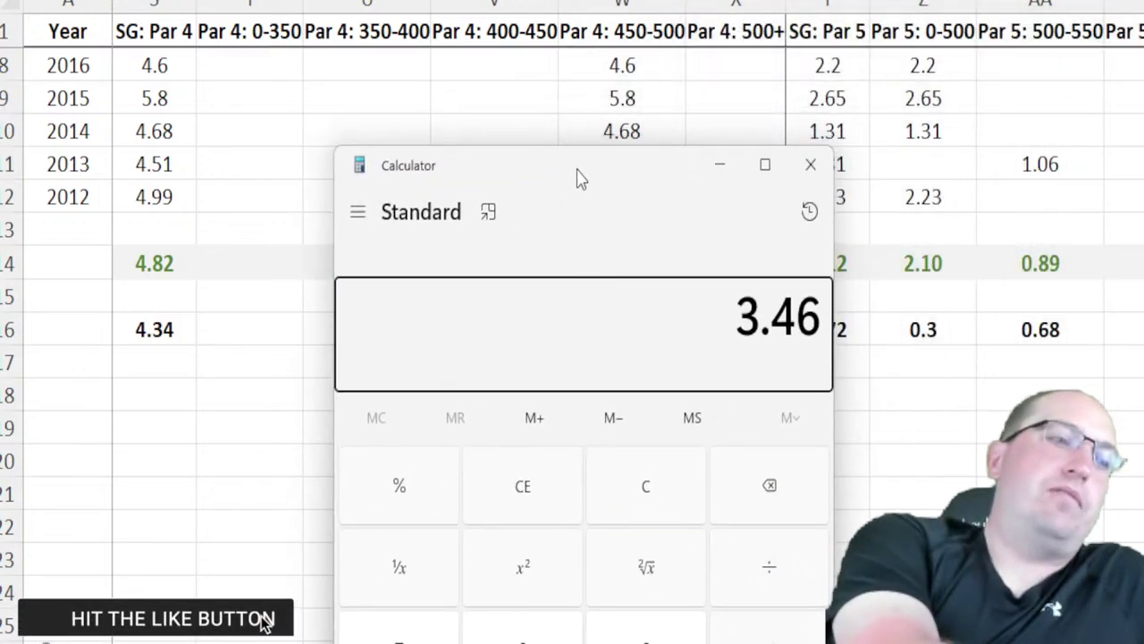
pyautogui.press('/')
pyautogui.write('4.9')
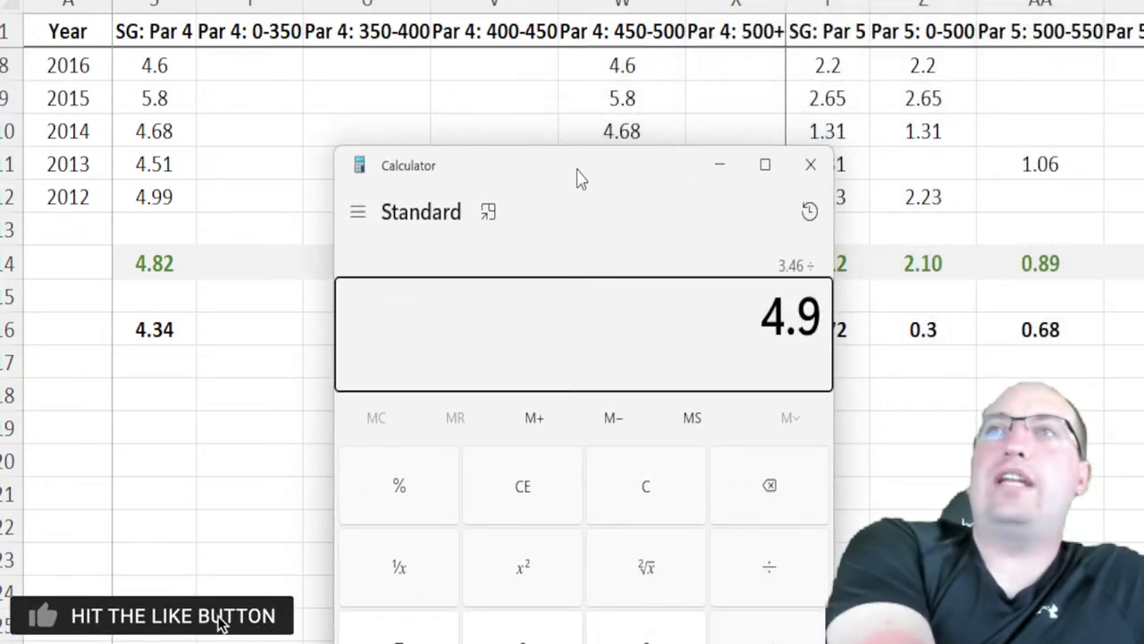
pyautogui.write('3')
pyautogui.press('BackSpace')
pyautogui.press('BackSpace')
pyautogui.write('8')
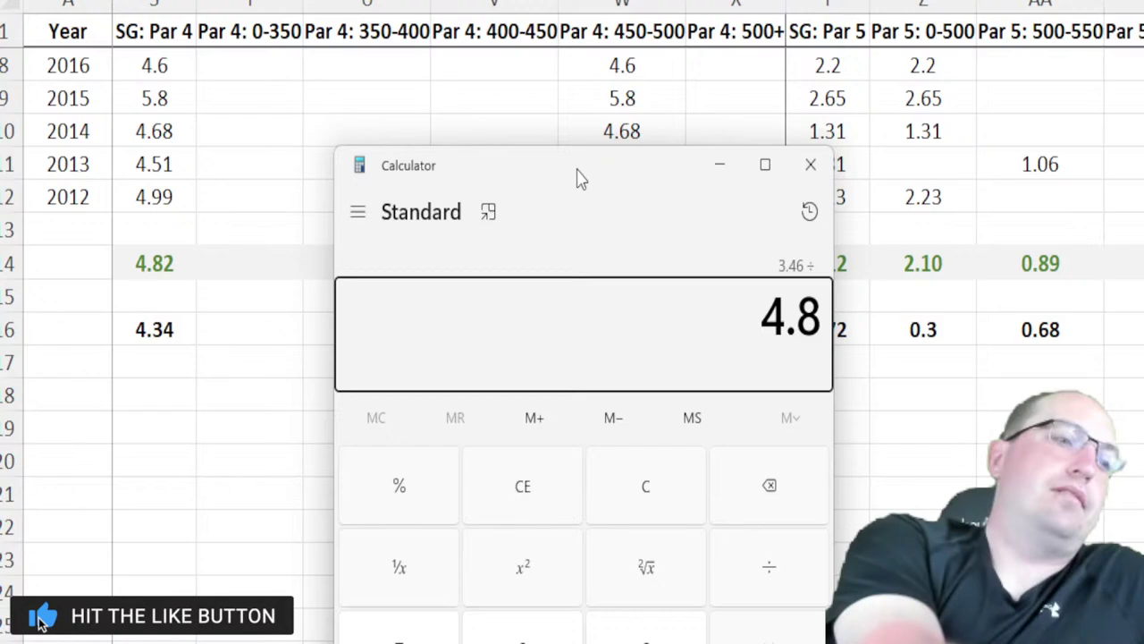
pyautogui.write('2')
pyautogui.press('Return')
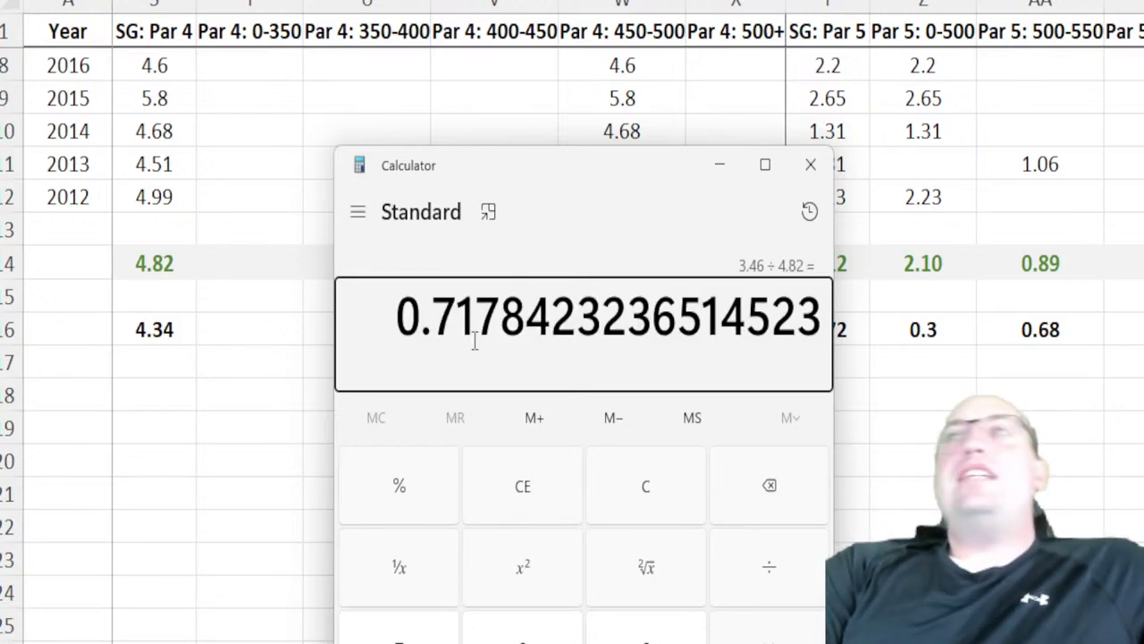
pyautogui.moveTo(567, 184); pyautogui.dragTo(1027, 9)
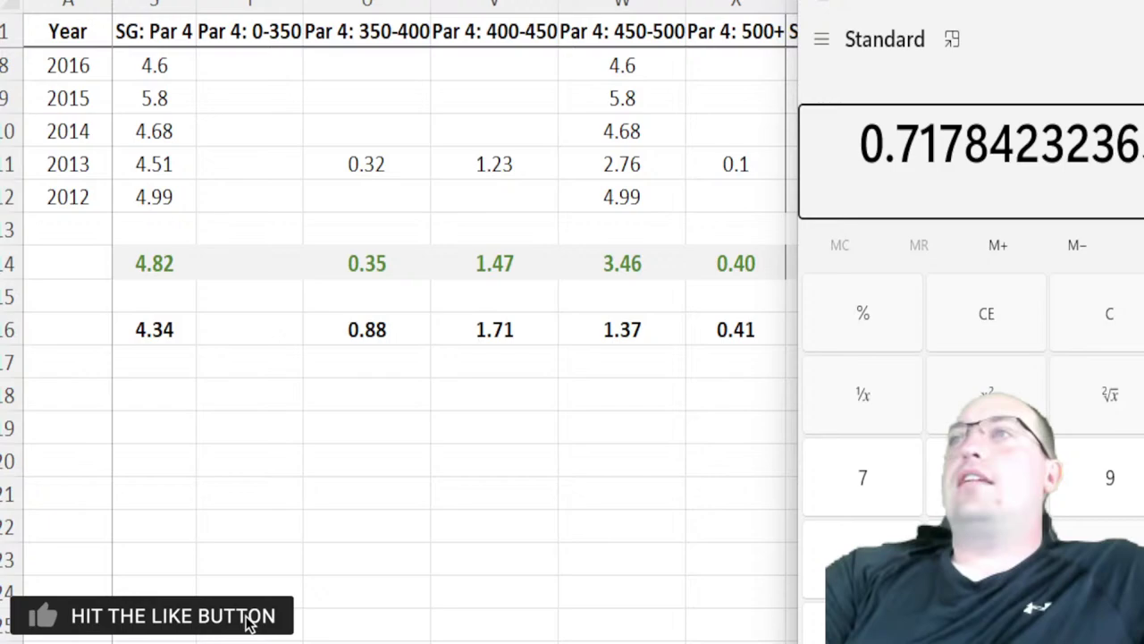
pyautogui.click(1066, 297)
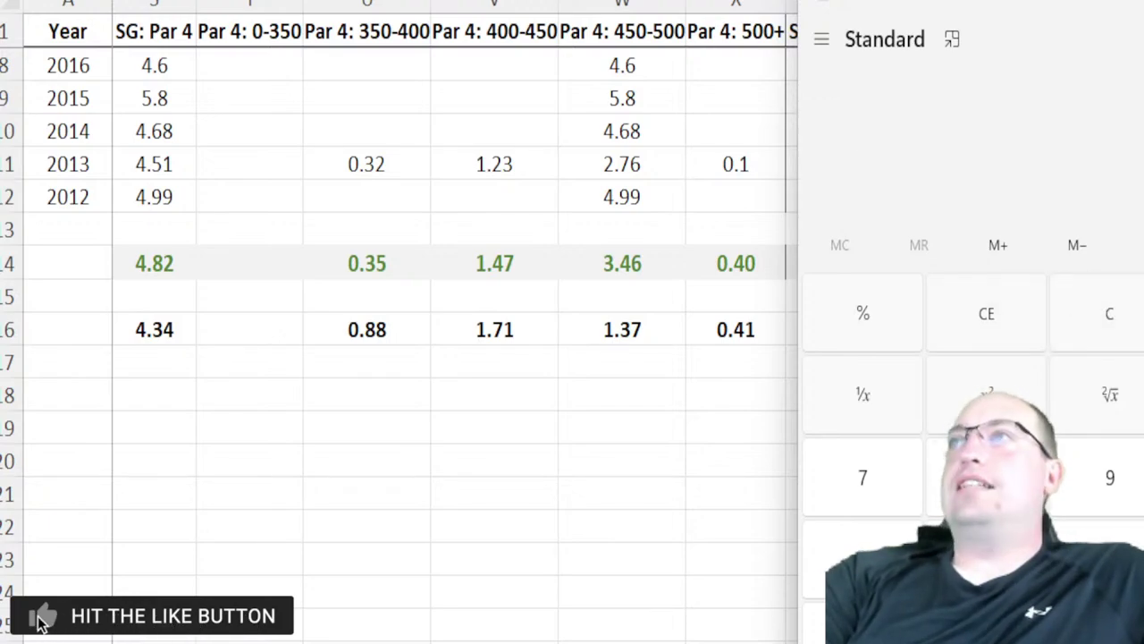
# Return to the spreadsheet and highlight the Par 4: 400-450 and Par 4: 450-500 values together for 2023, 2022 and 2019
pyautogui.click(154, 263)
pyautogui.scroll(2, 644, 241)
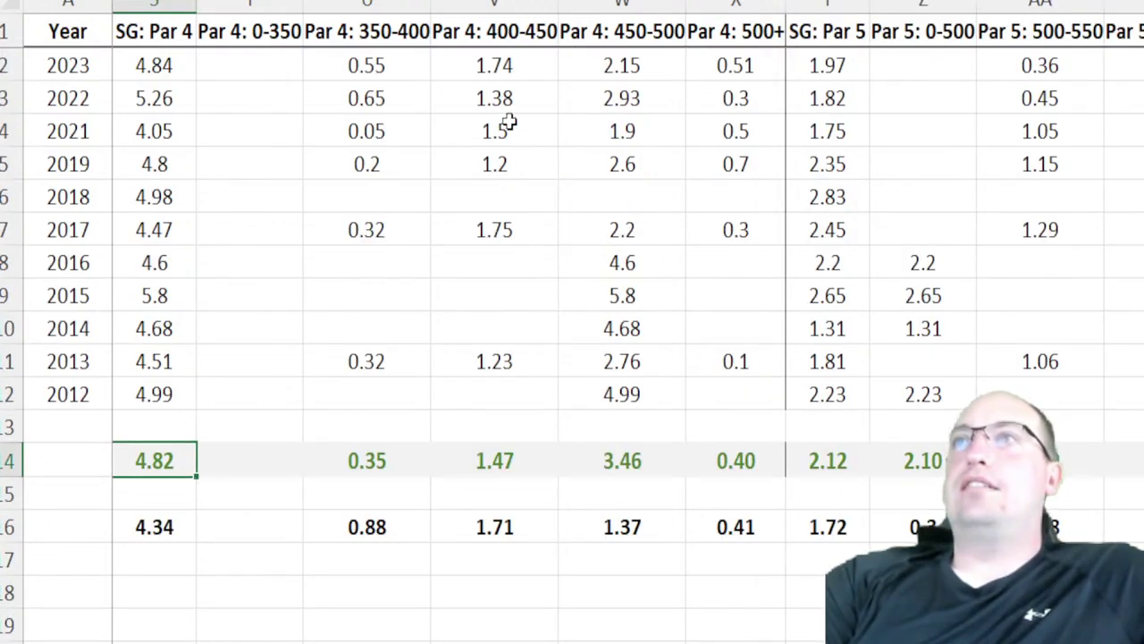
pyautogui.click(647, 71)
pyautogui.click(524, 71)
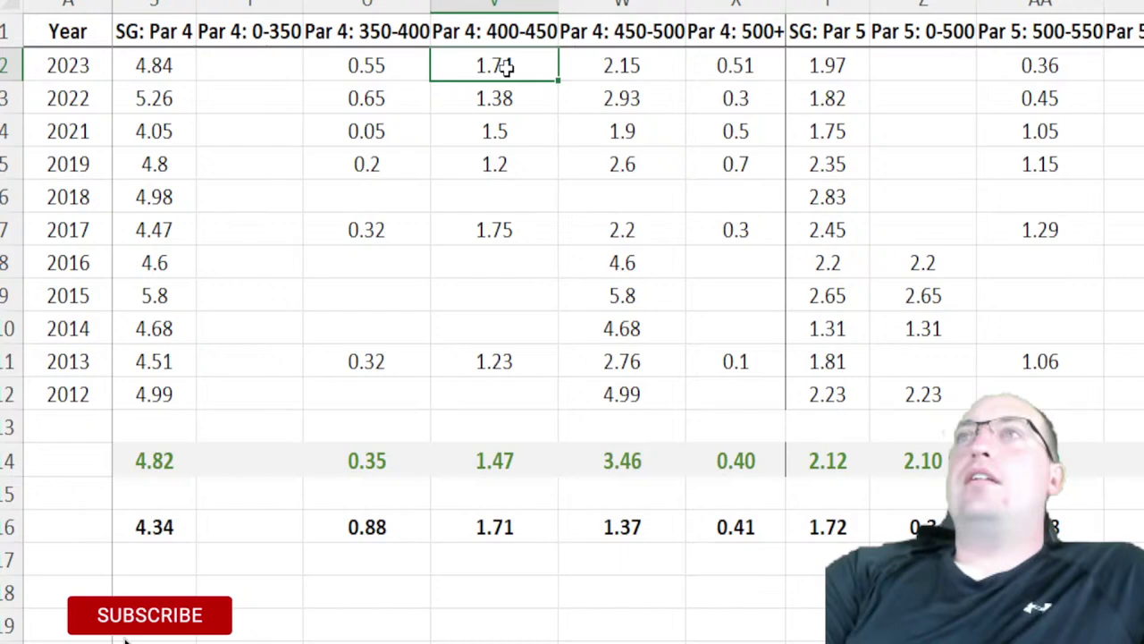
pyautogui.moveTo(506, 68); pyautogui.dragTo(605, 64)
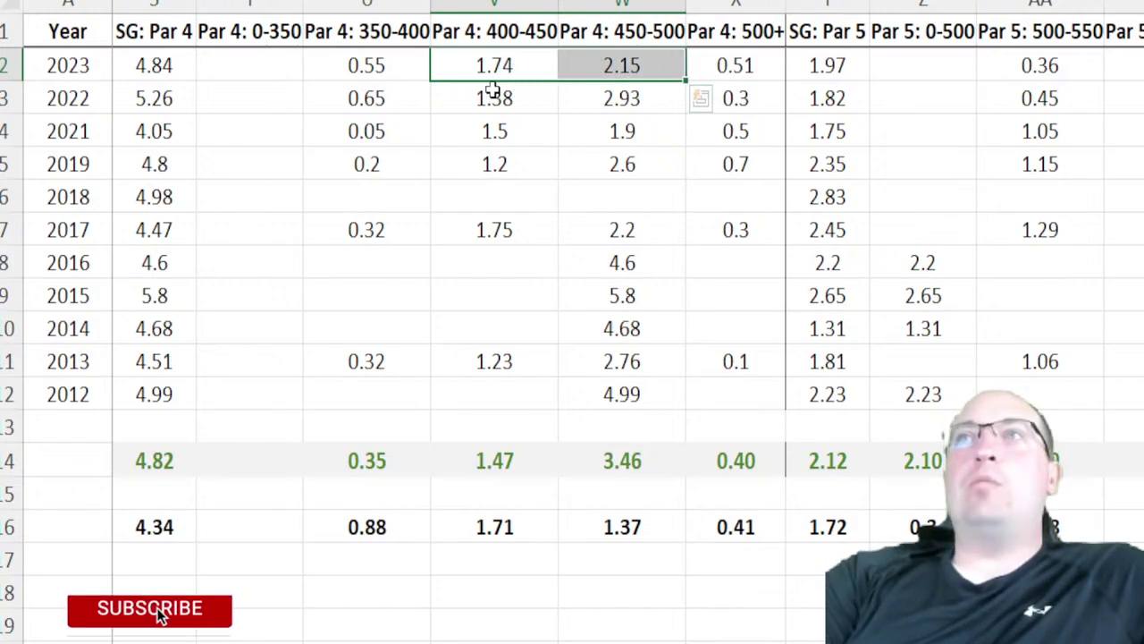
pyautogui.moveTo(492, 93); pyautogui.dragTo(621, 112)
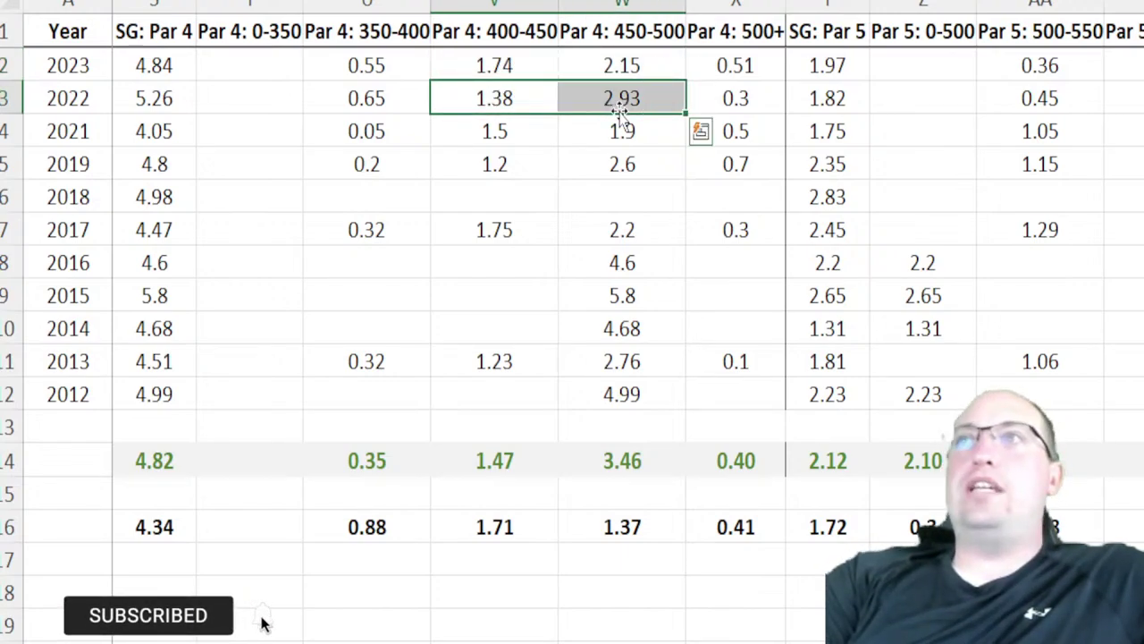
pyautogui.click(650, 98)
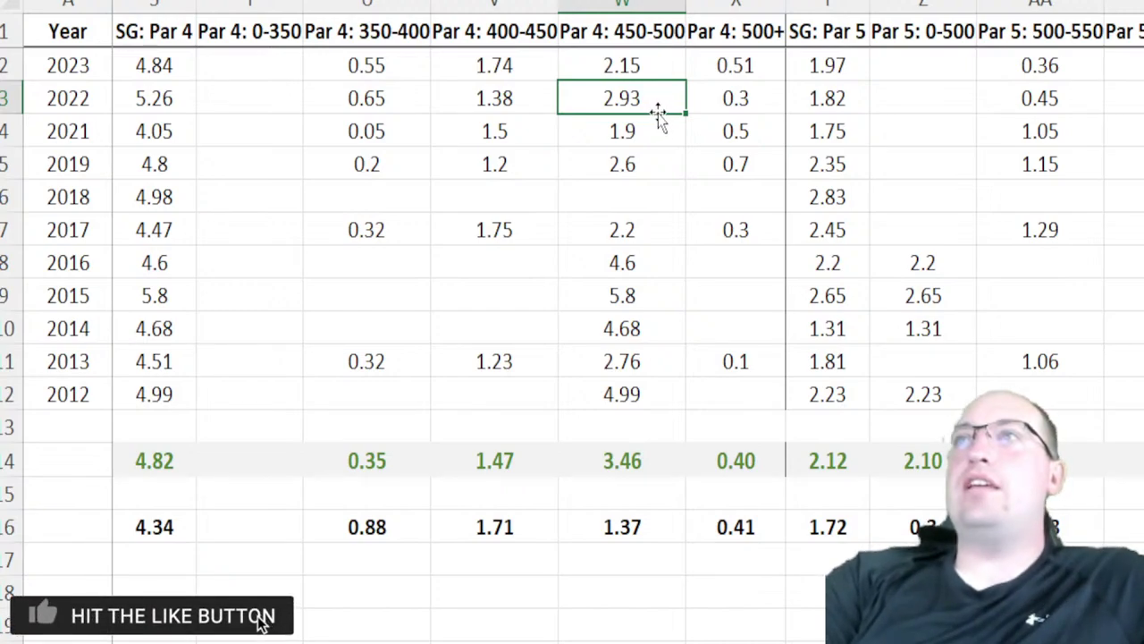
pyautogui.moveTo(530, 153); pyautogui.dragTo(633, 159)
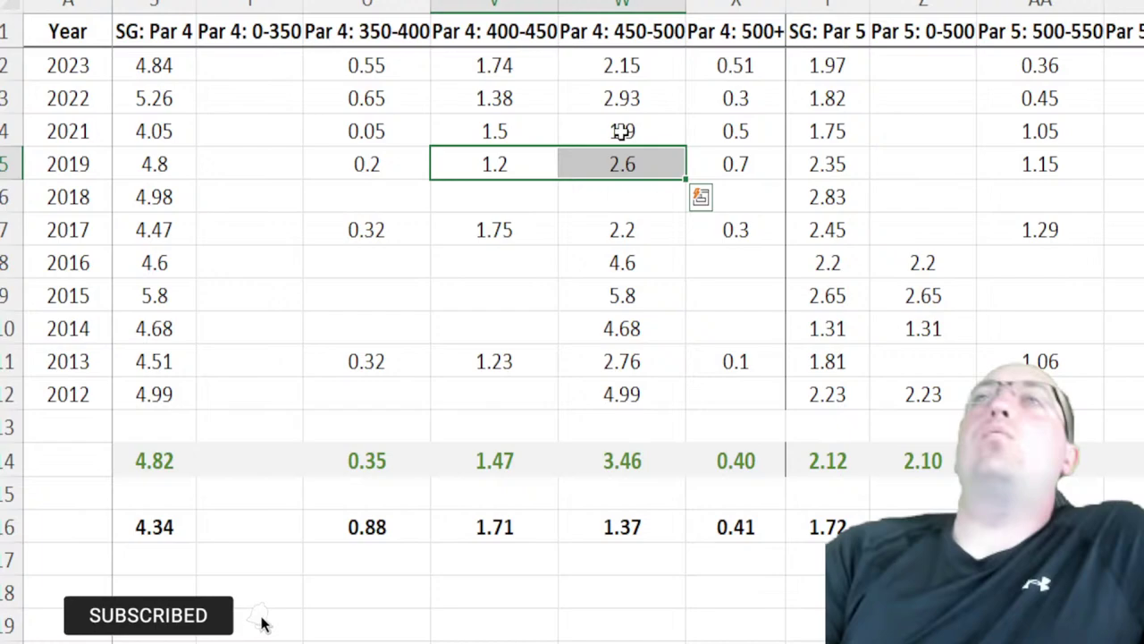
# Highlight the whole SG: Par 4 column and the whole Par 4: 450-500 column in turn
pyautogui.click(153, 4)
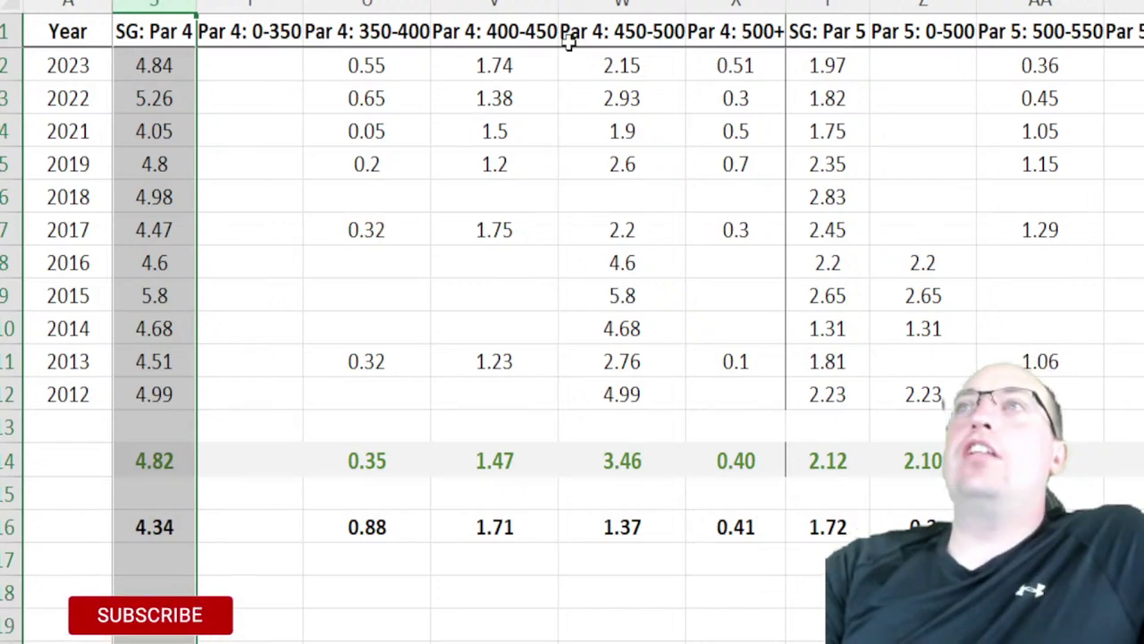
pyautogui.click(622, 5)
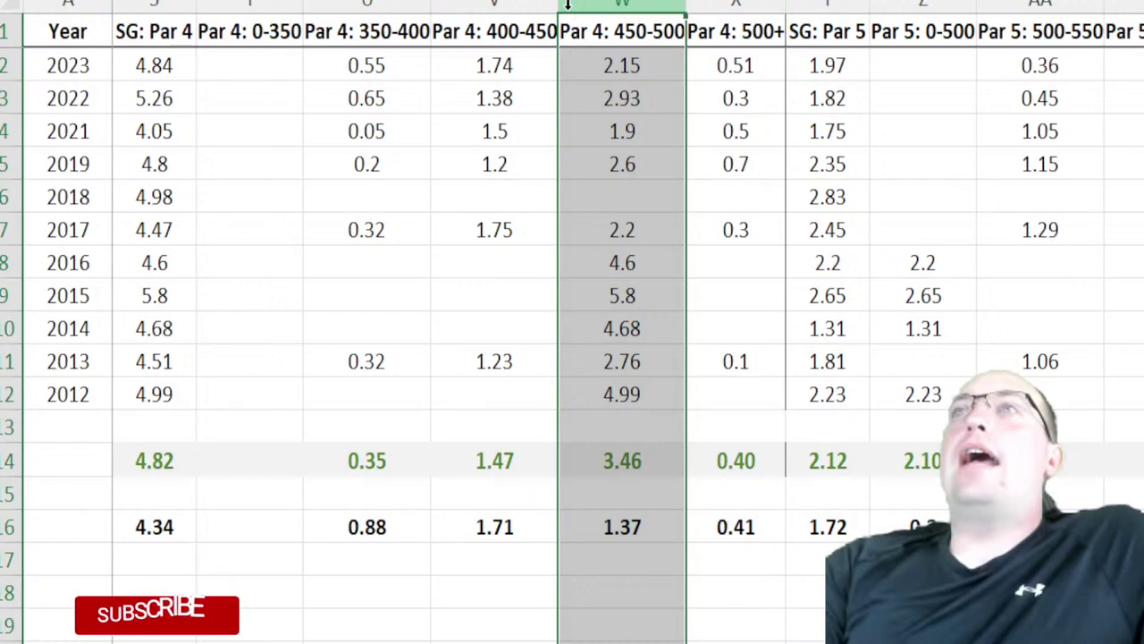
# Autofit the widths of the columns from SG: Par 4 through the Par 5 columns
pyautogui.moveTo(154, 5); pyautogui.dragTo(1135, 4)
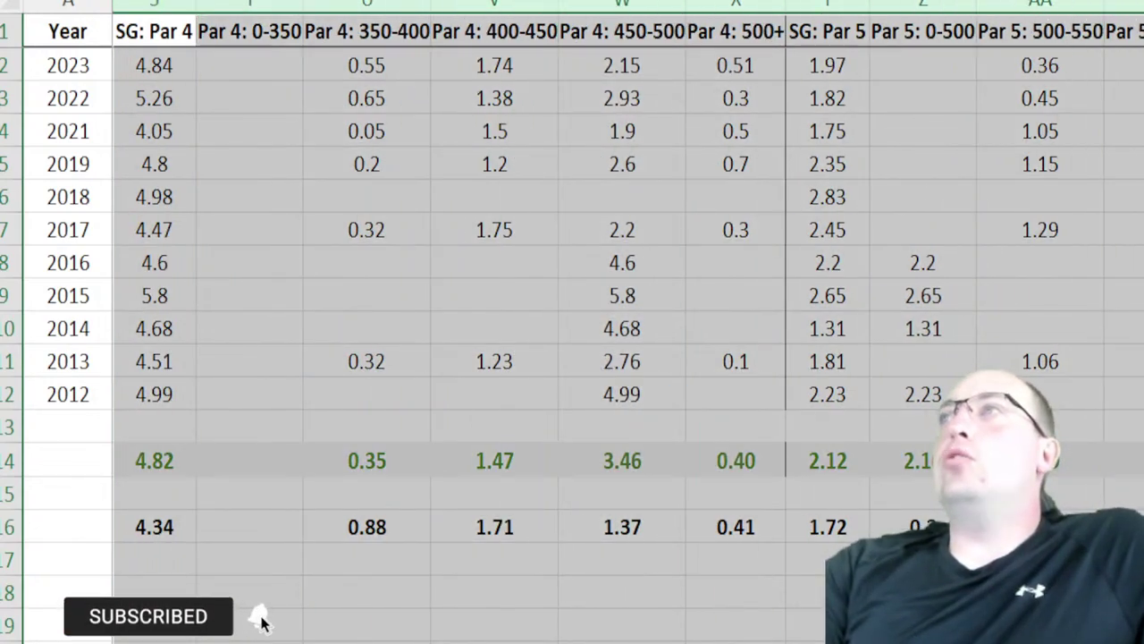
pyautogui.hotkey('alt', 'h')
pyautogui.press('o')
pyautogui.press('i')
pyautogui.click(666, 34)
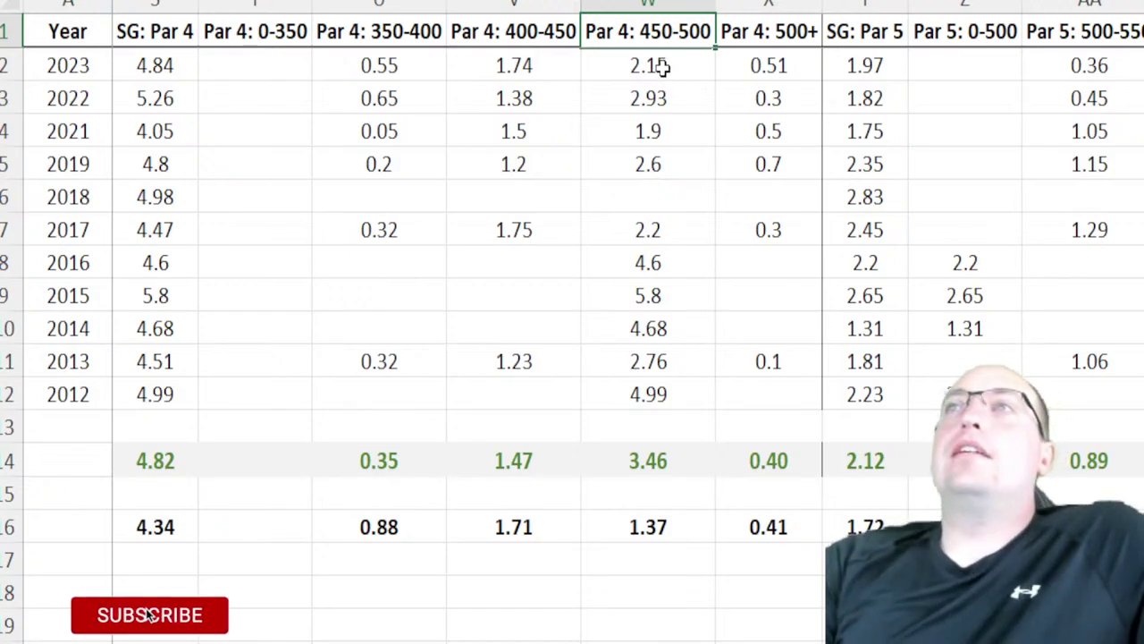
pyautogui.click(651, 92)
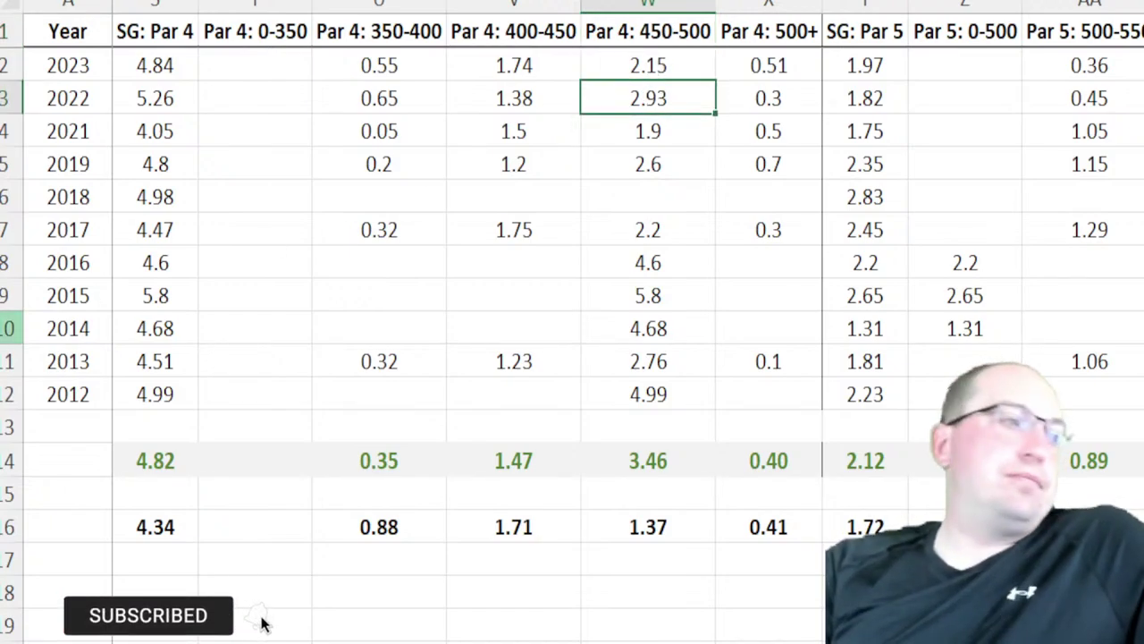
# Switch to the golf stats website, load the Par 4 Scoring model, and sort the players by SG: Par 4
pyautogui.click(264, 623)
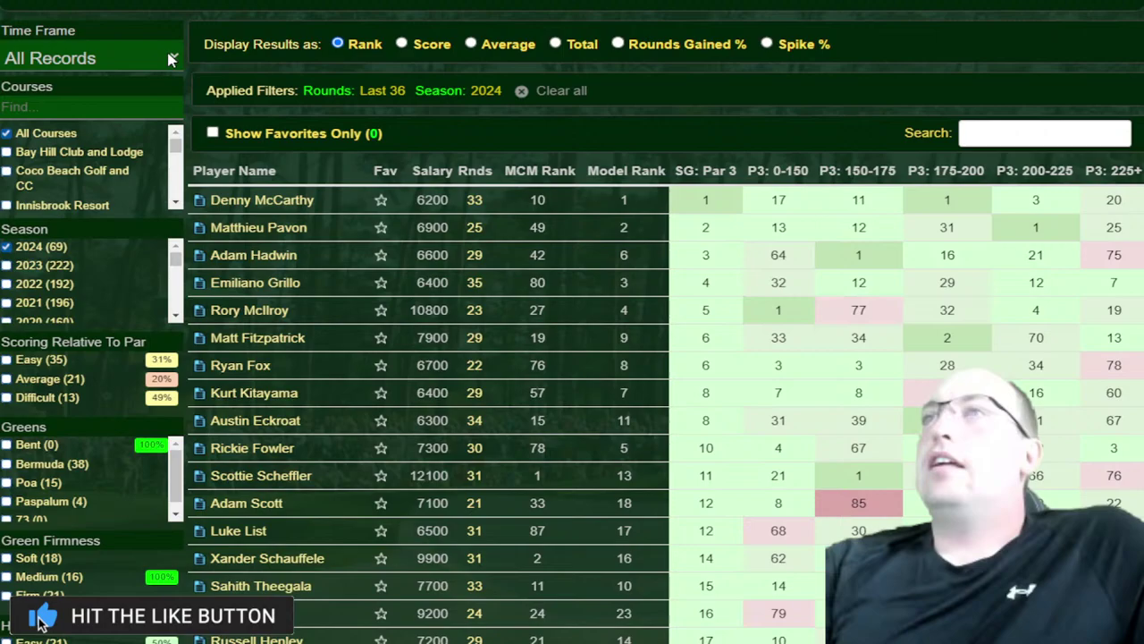
pyautogui.click(169, 60)
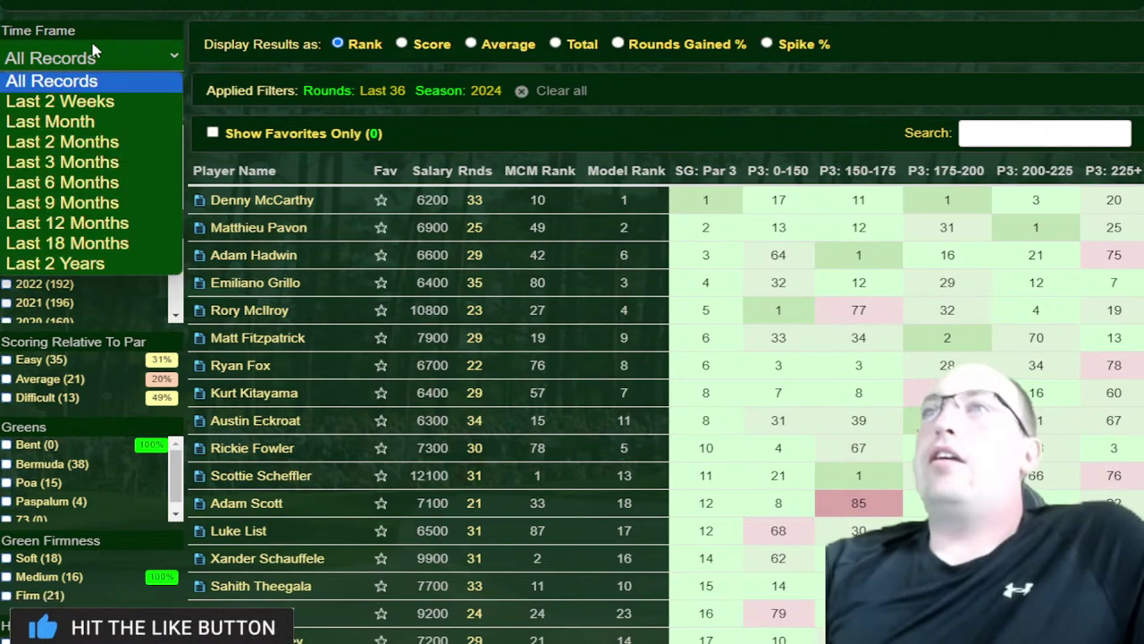
pyautogui.click(94, 80)
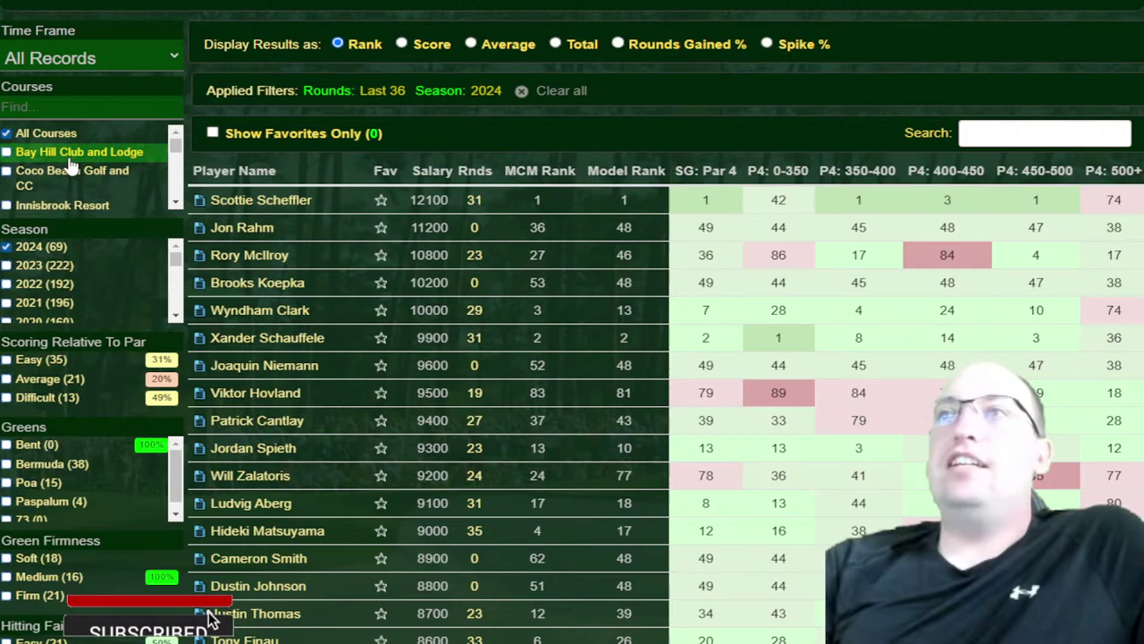
pyautogui.click(706, 170)
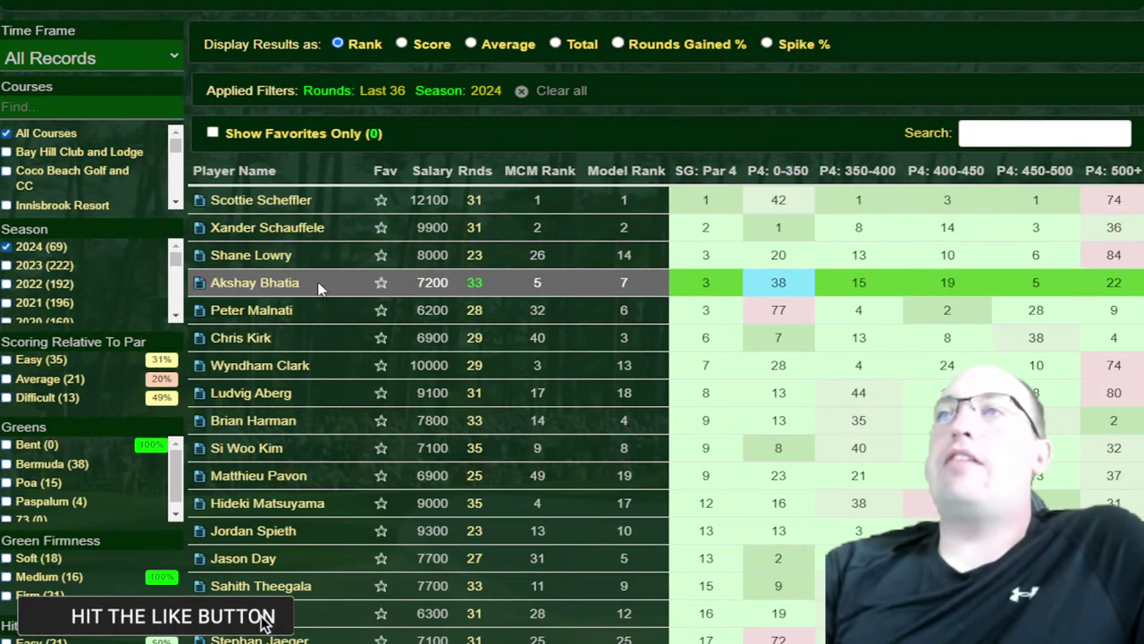
pyautogui.scroll(-1, 313, 286)
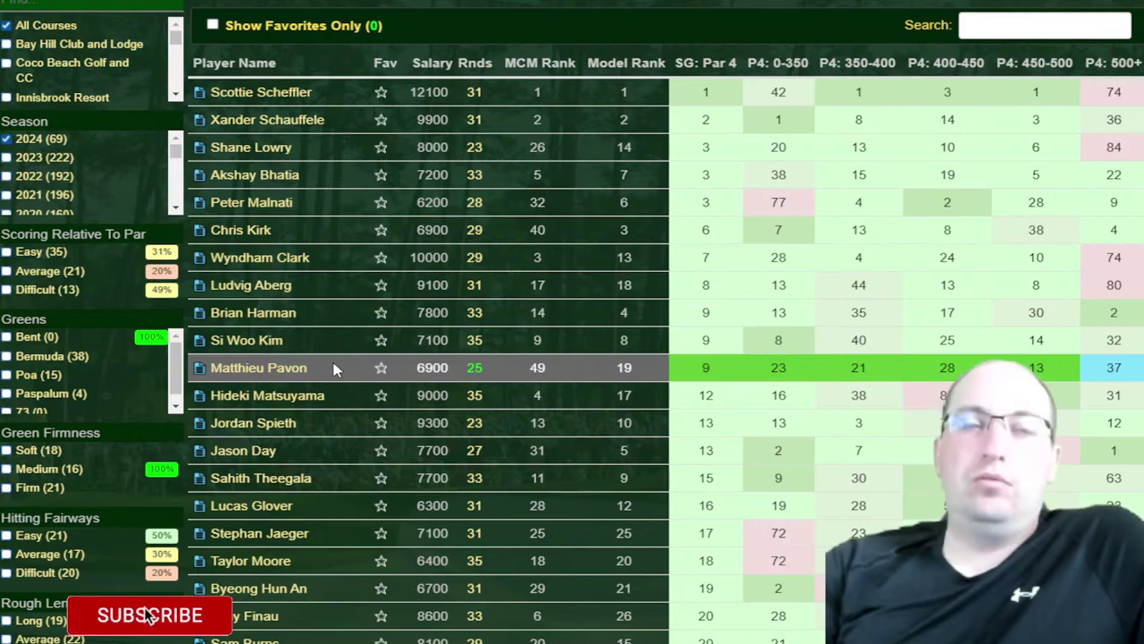
pyautogui.scroll(1, 501, 152)
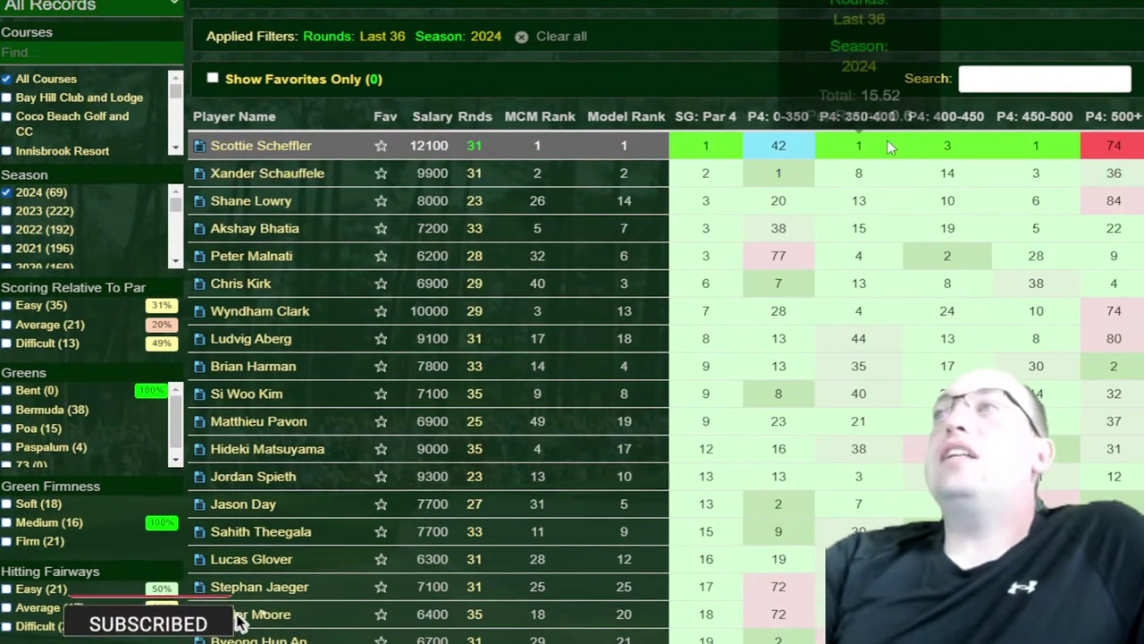
# Sort the players by P4: 450-500 and compare Rory McIlroy's SG: Par 4 and P4: 450-500 ranks
pyautogui.click(1056, 129)
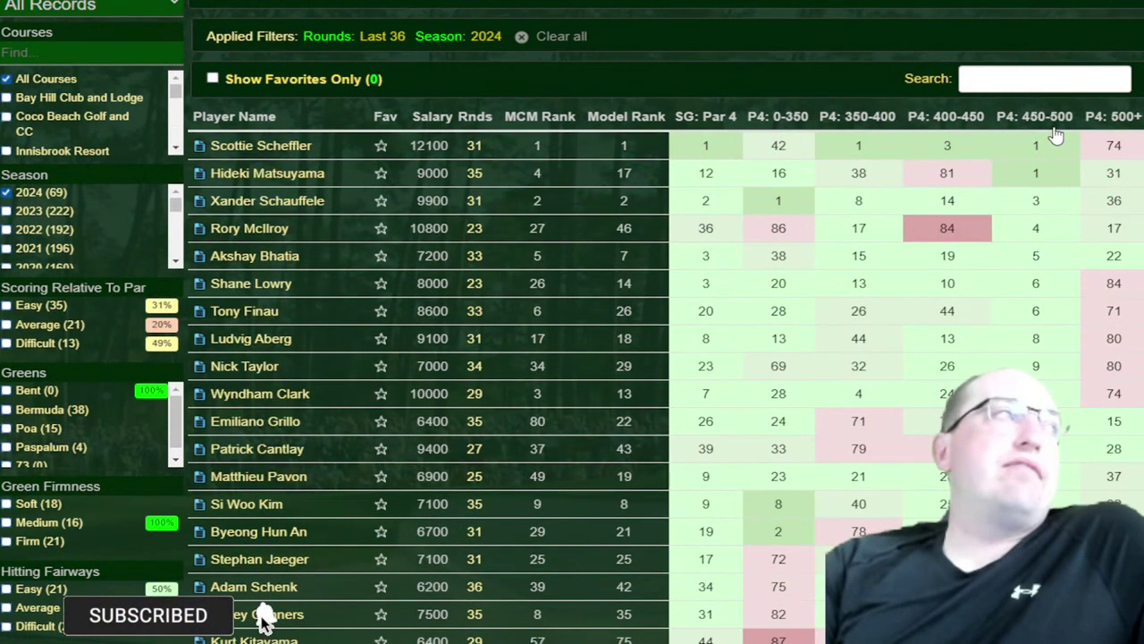
pyautogui.scroll(-1, 1056, 132)
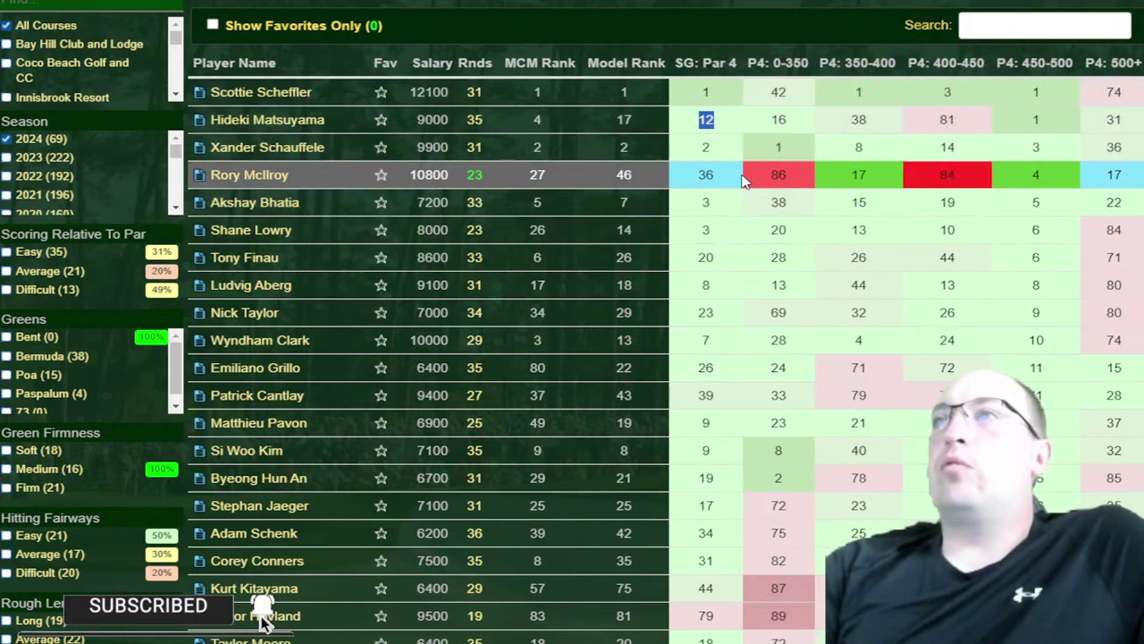
pyautogui.doubleClick(706, 175)
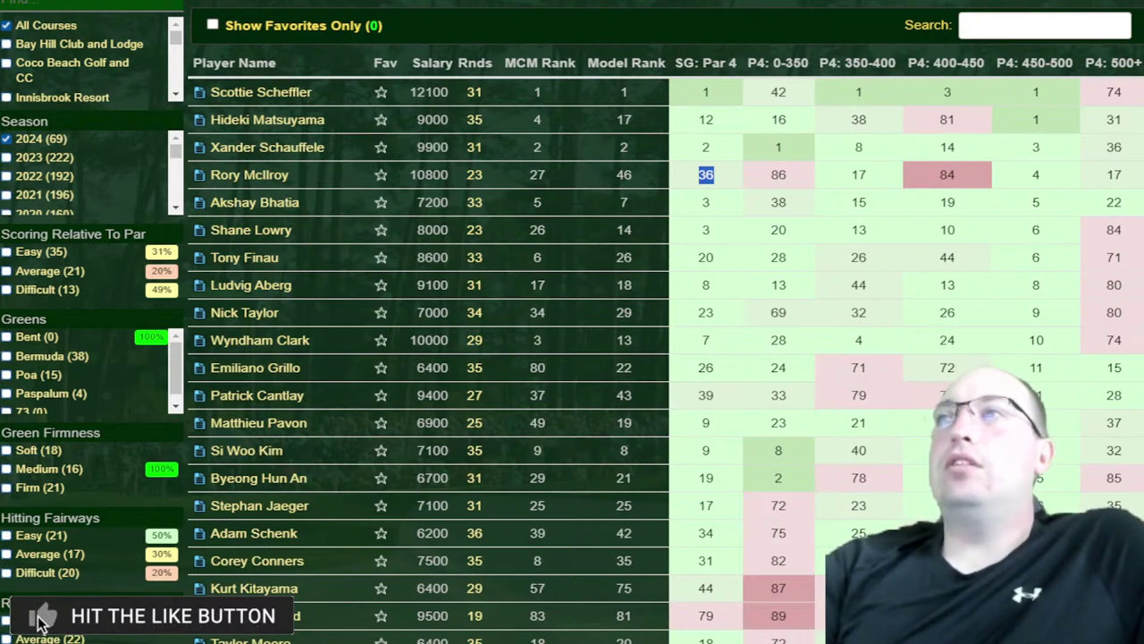
pyautogui.click(1033, 179)
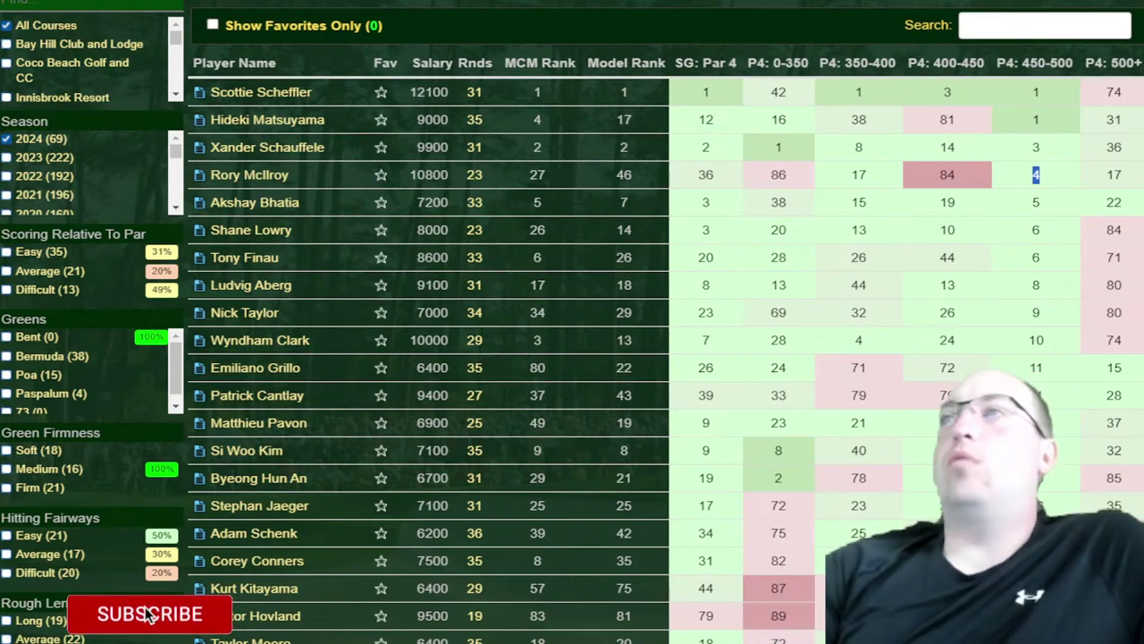
# Compare the SG: Par 4 and P4: 450-500 ranks of Tony Finau and Nick Taylor, and check Scottie Scheffler's P4: 450-500 details
pyautogui.doubleClick(706, 257)
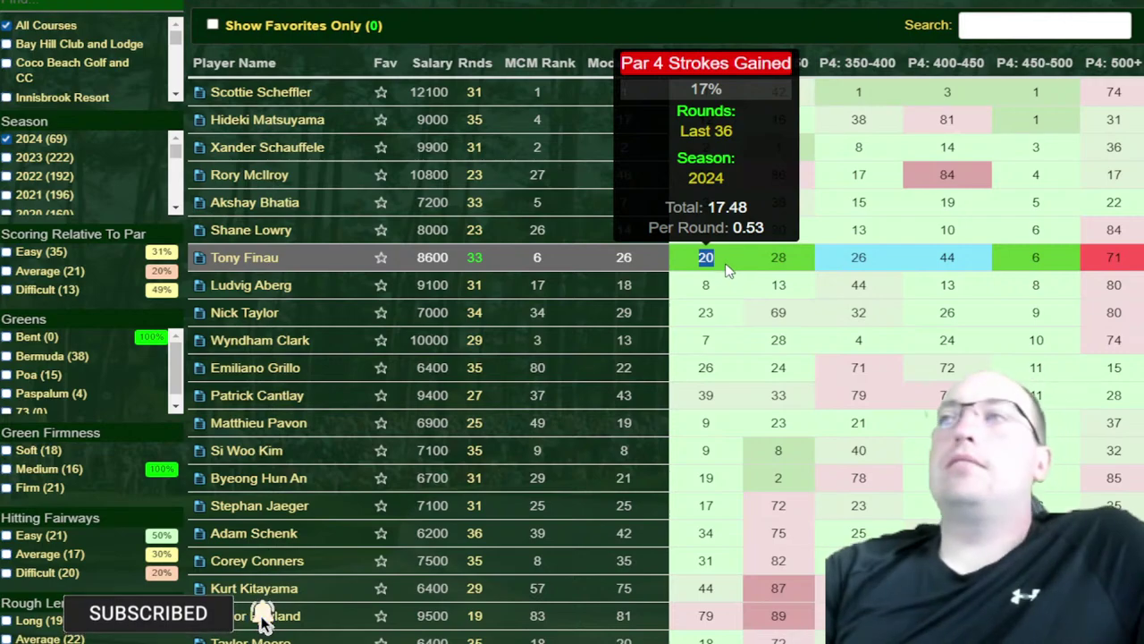
pyautogui.doubleClick(1054, 260)
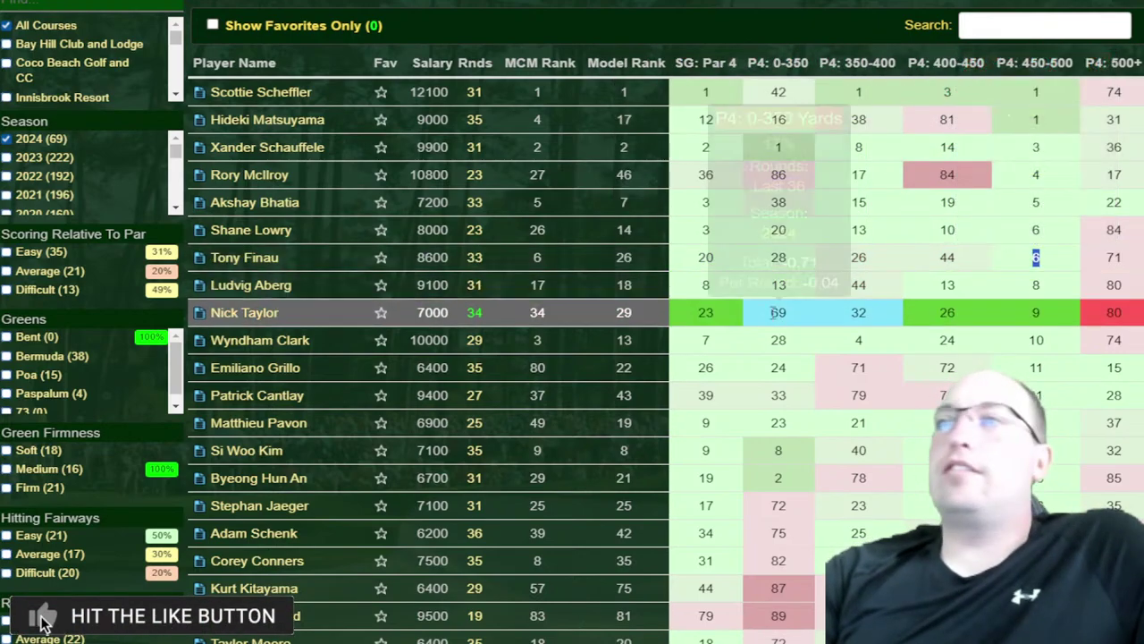
pyautogui.doubleClick(728, 315)
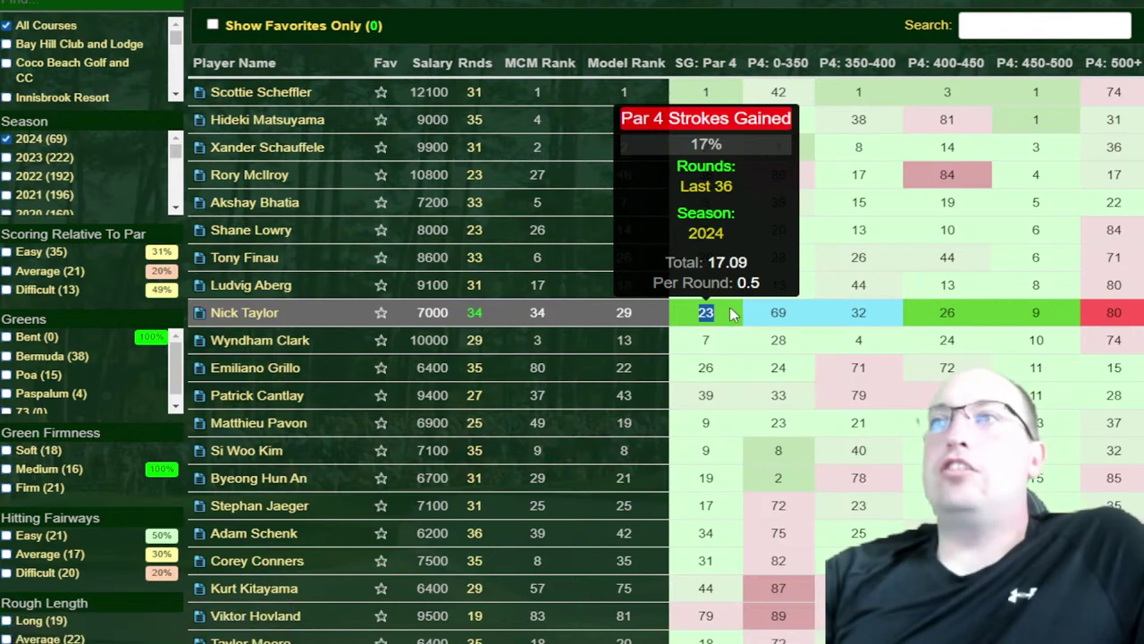
pyautogui.click(1032, 314)
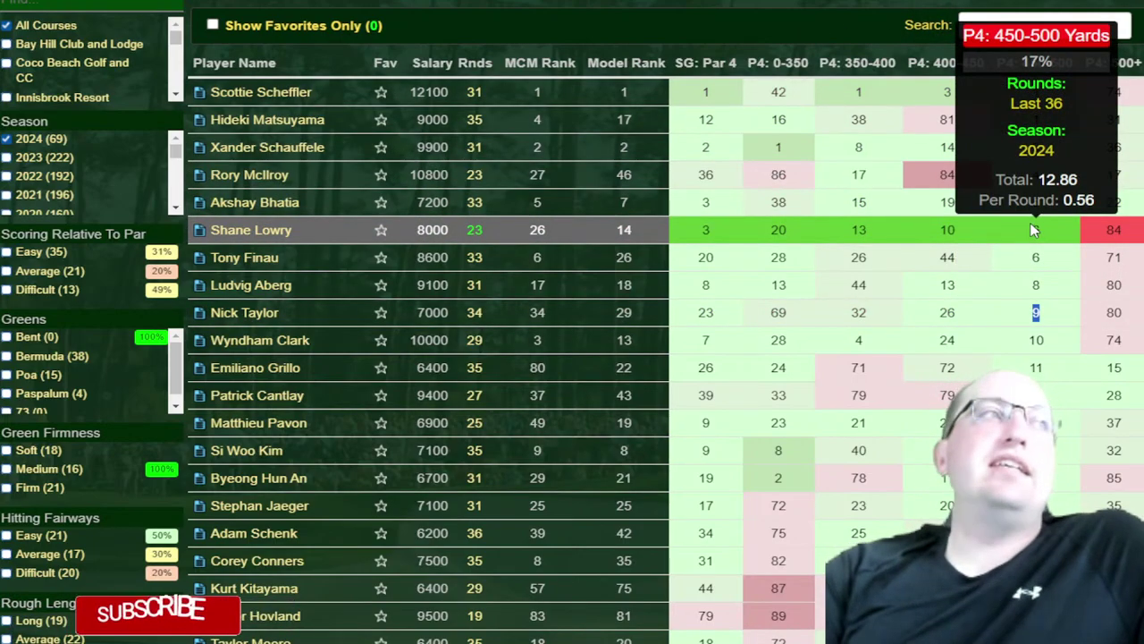
pyautogui.moveTo(1057, 179)
pyautogui.moveTo(1036, 93)
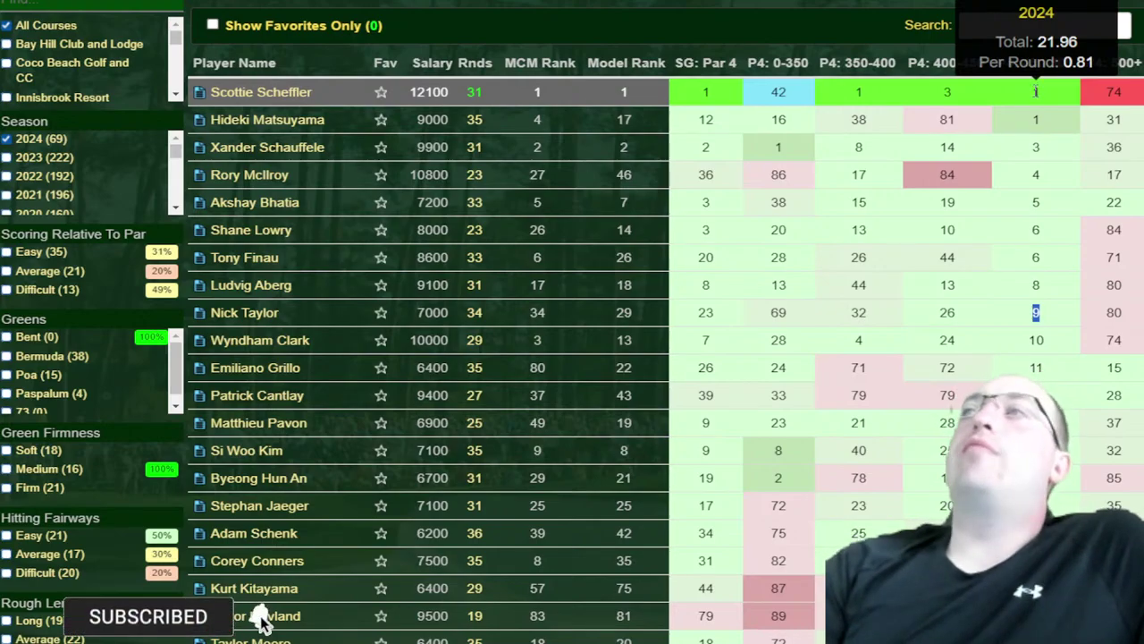
# Choose a different active model in place of Par 4 Scoring
pyautogui.scroll(4, 923, 152)
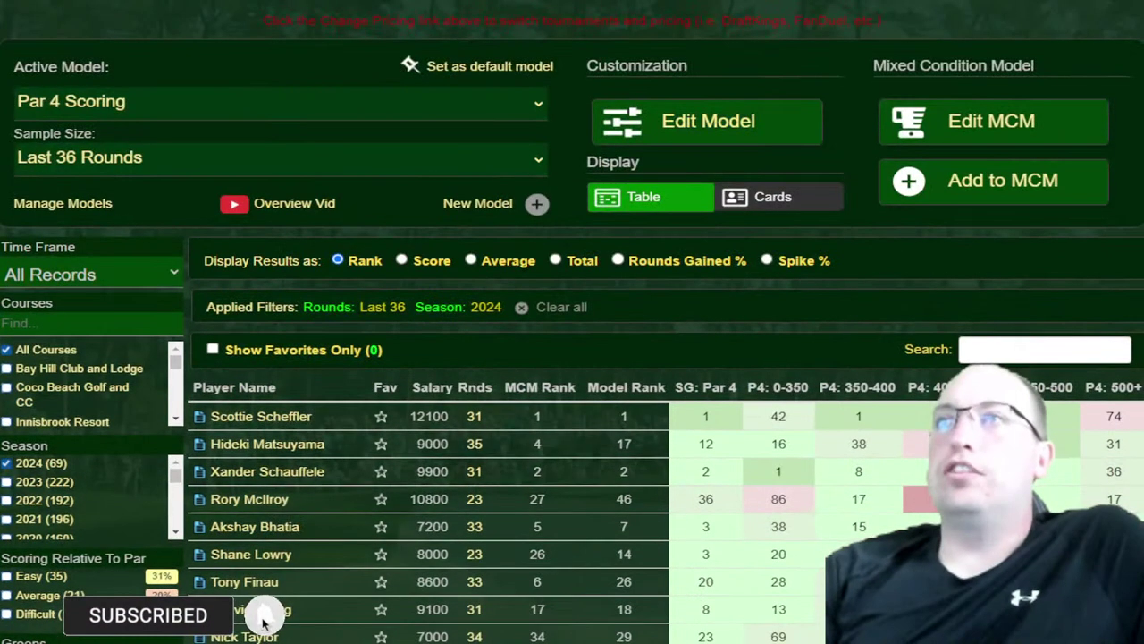
pyautogui.click(115, 102)
pyautogui.click(107, 313)
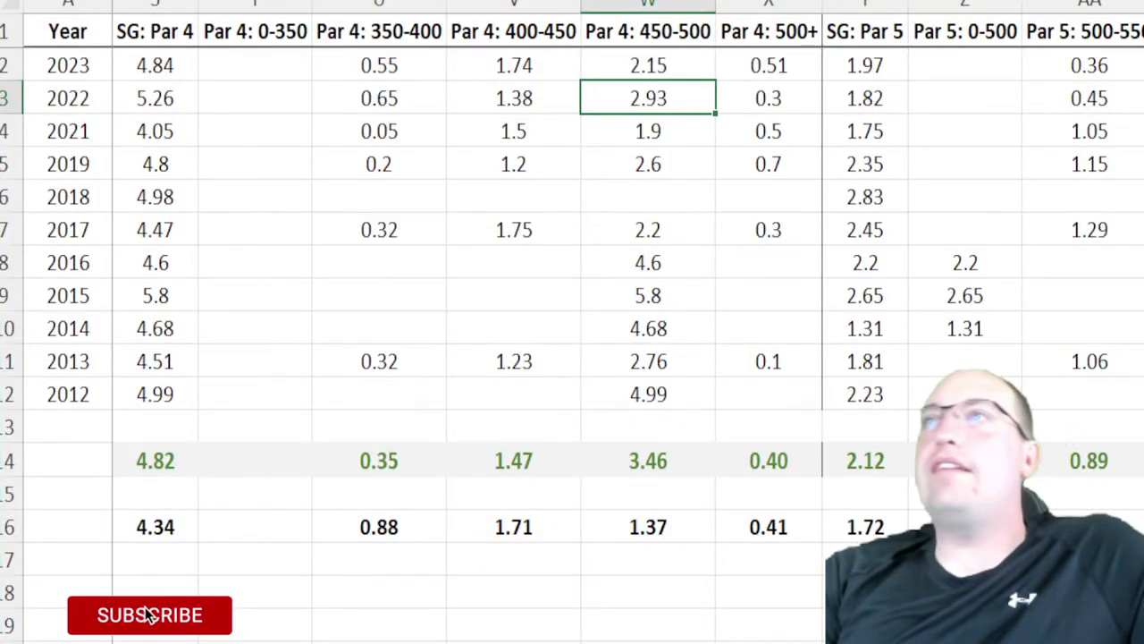
# Return to the spreadsheet's Par 5 columns and highlight the Par 5: 0-500 values in row 14, for 2016 to 2014, and for 2012
pyautogui.hscroll(3, 625, 322)
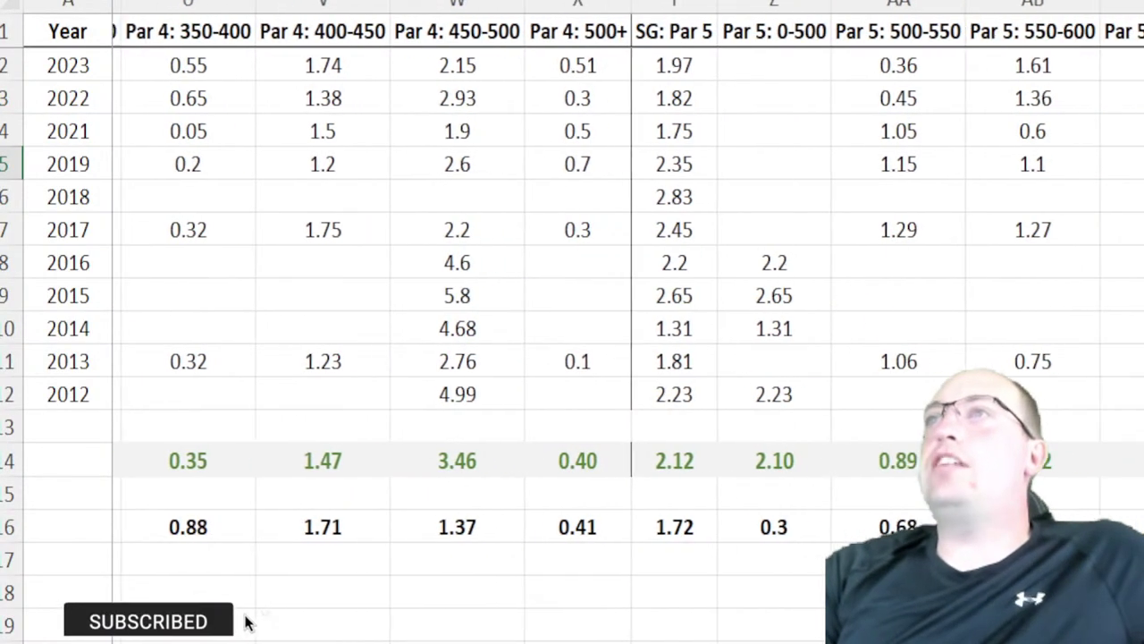
pyautogui.hscroll(5, 1001, 81)
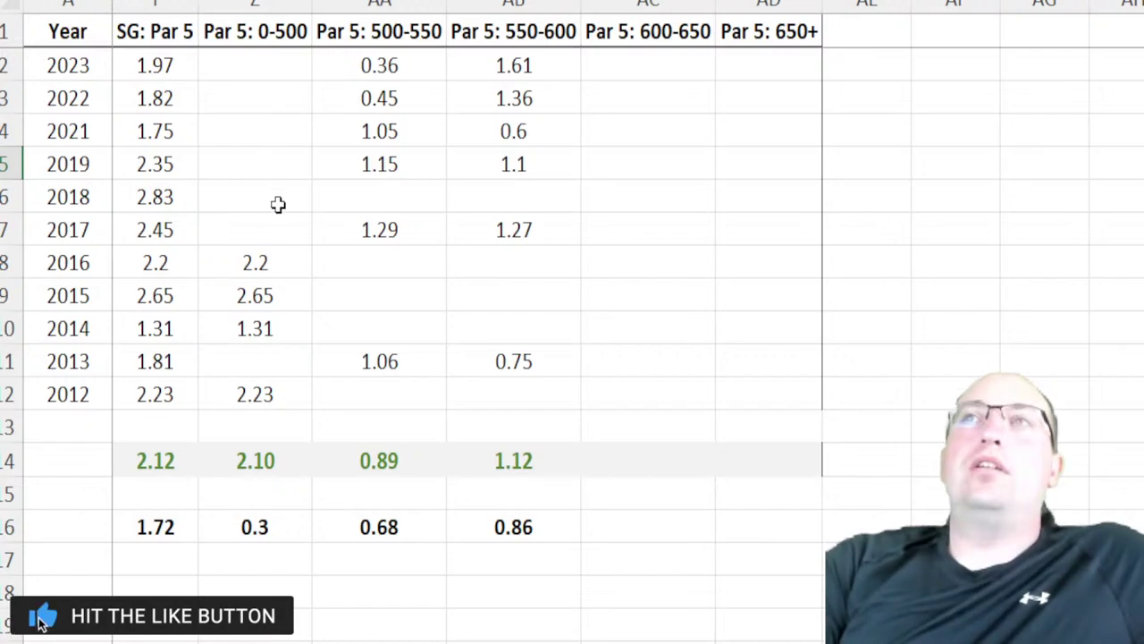
pyautogui.click(292, 456)
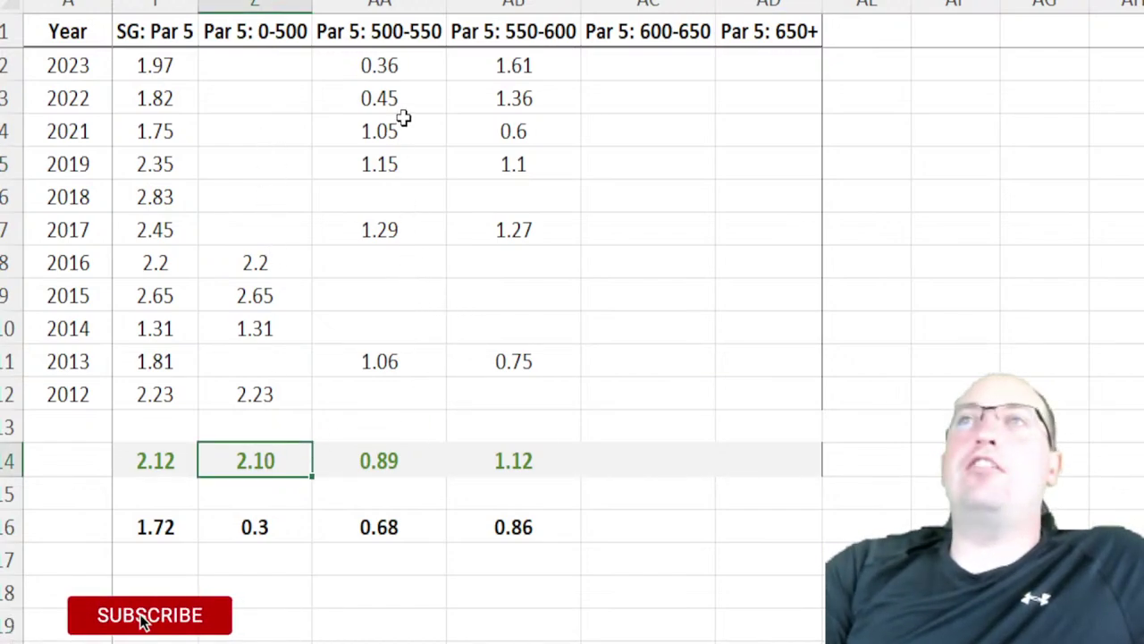
pyautogui.moveTo(211, 261); pyautogui.dragTo(256, 336)
pyautogui.click(256, 394)
pyautogui.moveTo(256, 262); pyautogui.dragTo(257, 331)
pyautogui.click(282, 395)
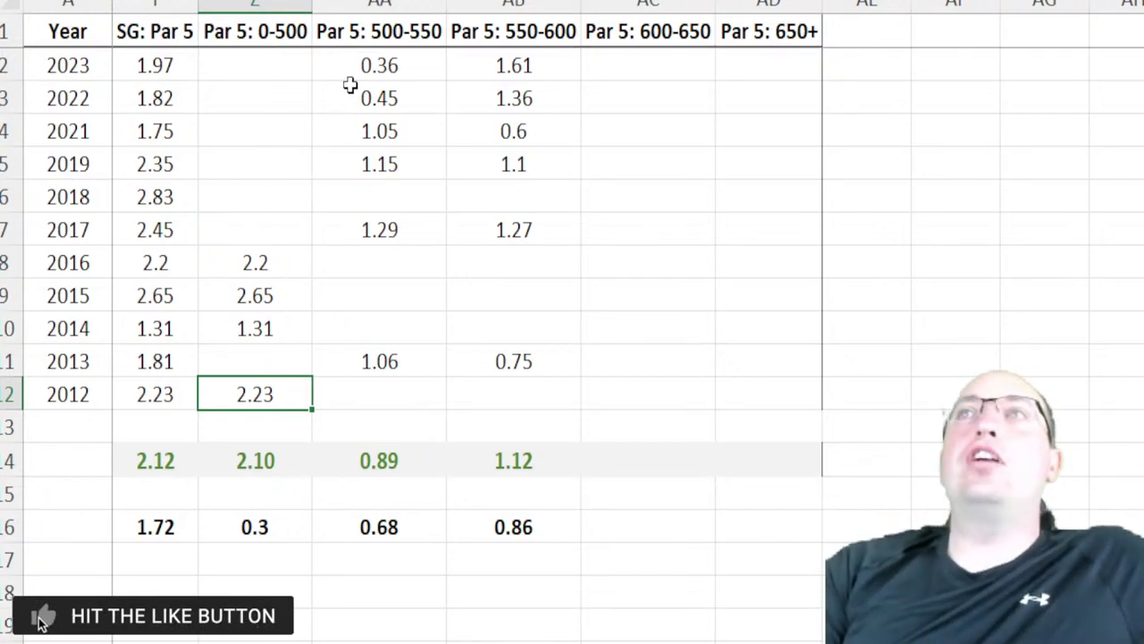
# Highlight the years 2017 to 2023 with their Par 5: 500-550 and 550-600 values, and both of those whole columns in turn
pyautogui.moveTo(68, 226); pyautogui.dragTo(74, 72)
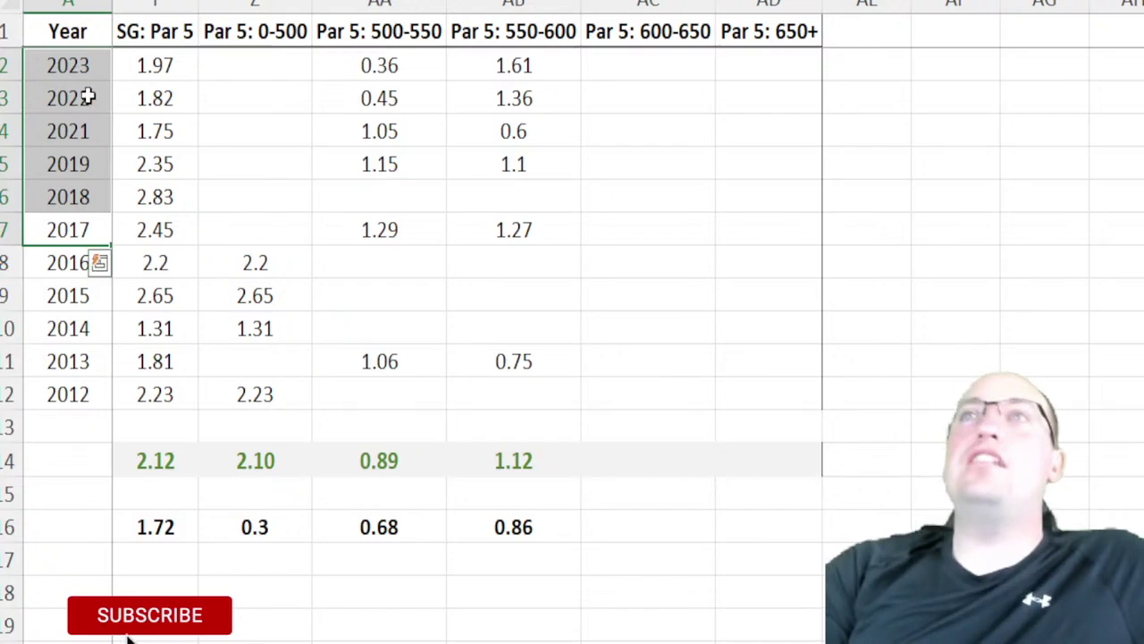
pyautogui.moveTo(370, 62); pyautogui.dragTo(514, 222)
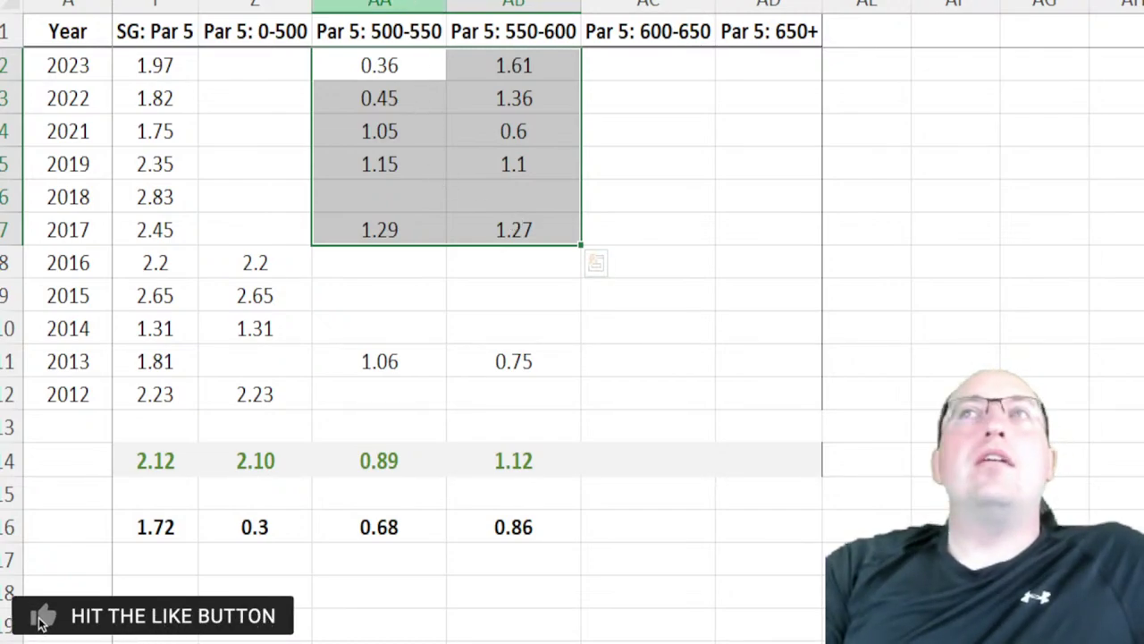
pyautogui.click(379, 5)
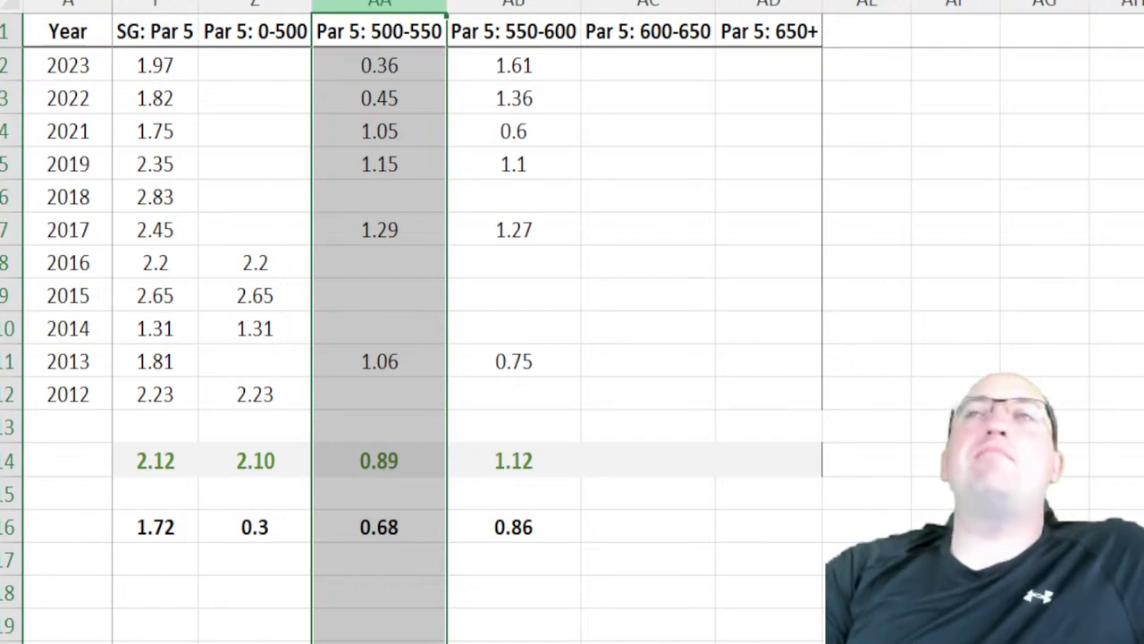
pyautogui.click(513, 4)
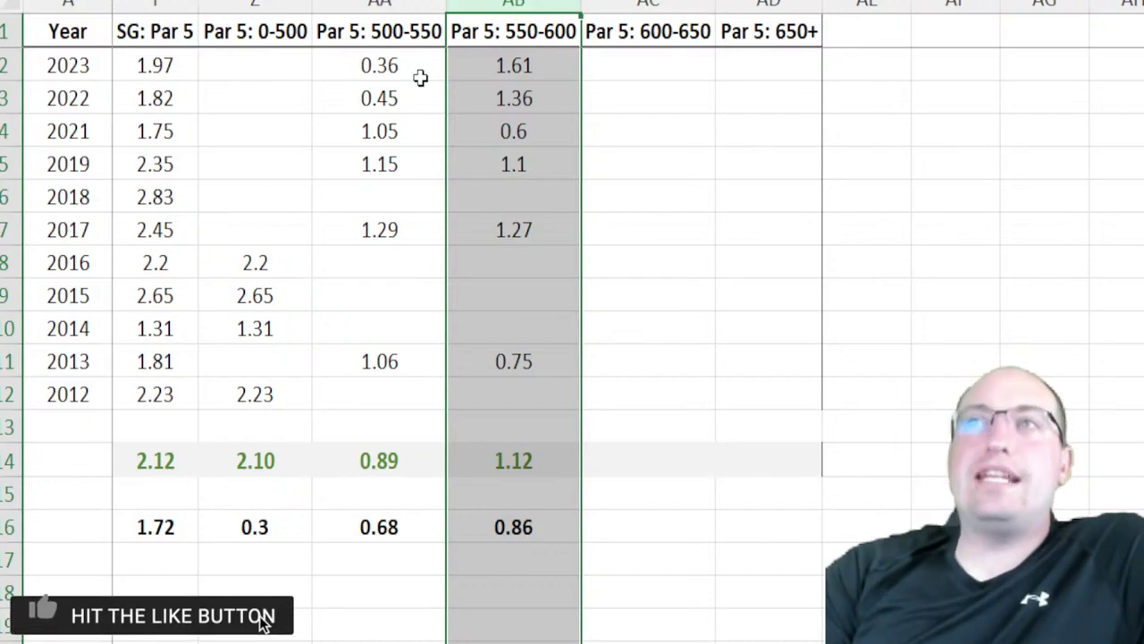
# Compare the 2023 and 2022 Par 5: 550-600 values with the Par 5: 500-550 and 550-600 values for 2021, 2019 and 2017
pyautogui.moveTo(545, 64); pyautogui.dragTo(549, 103)
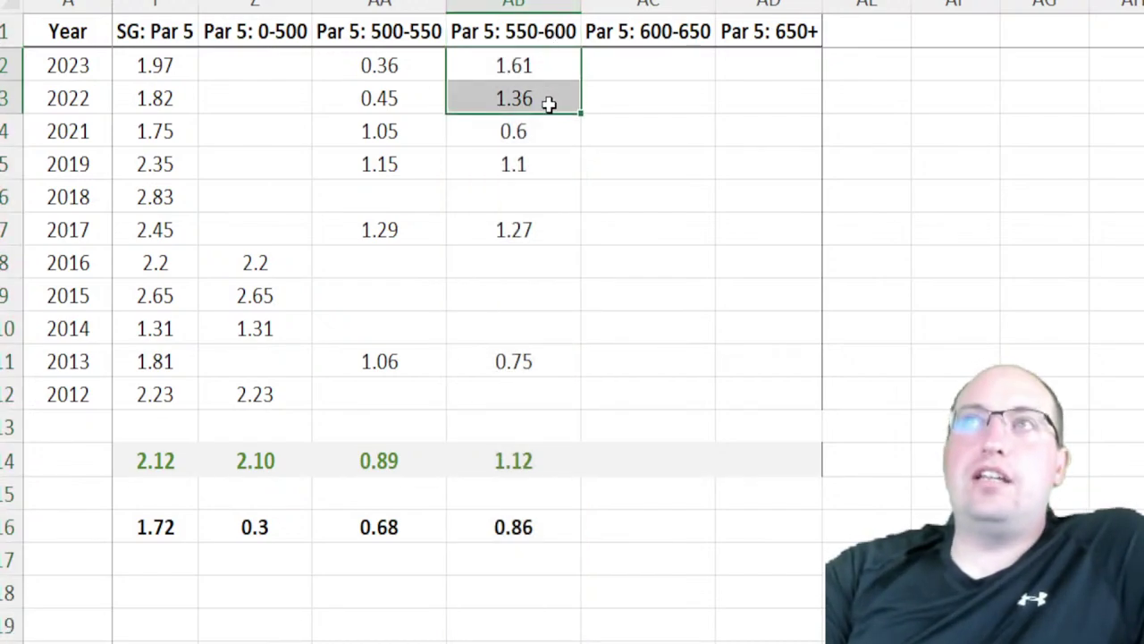
pyautogui.moveTo(528, 64); pyautogui.dragTo(530, 93)
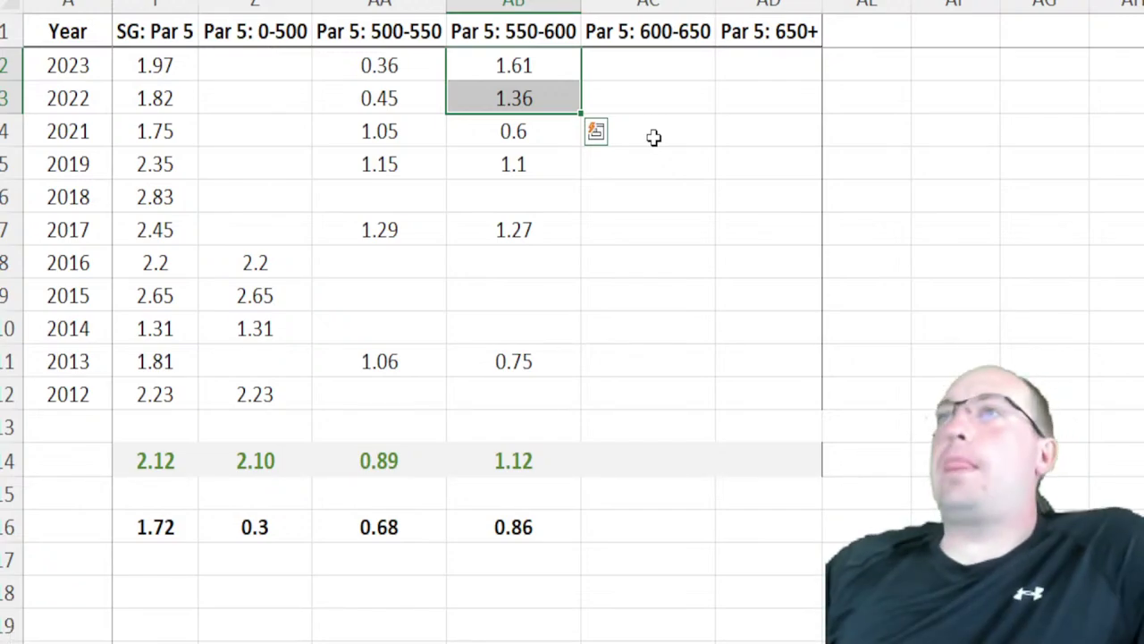
pyautogui.moveTo(420, 138); pyautogui.dragTo(526, 164)
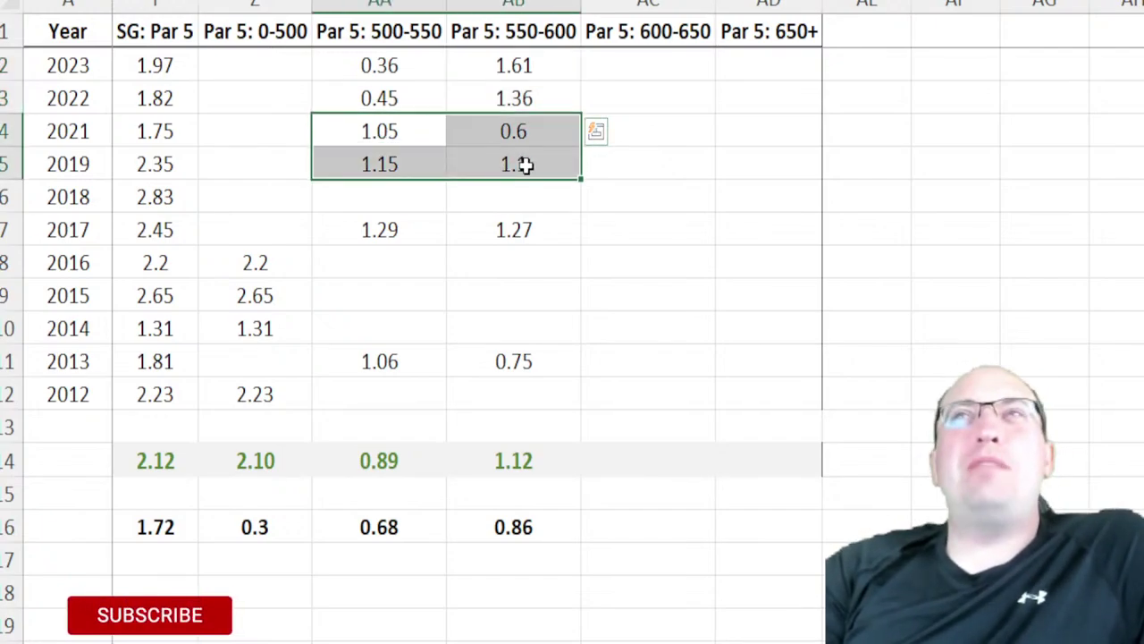
pyautogui.moveTo(374, 234); pyautogui.dragTo(514, 231)
pyautogui.moveTo(521, 67); pyautogui.dragTo(518, 96)
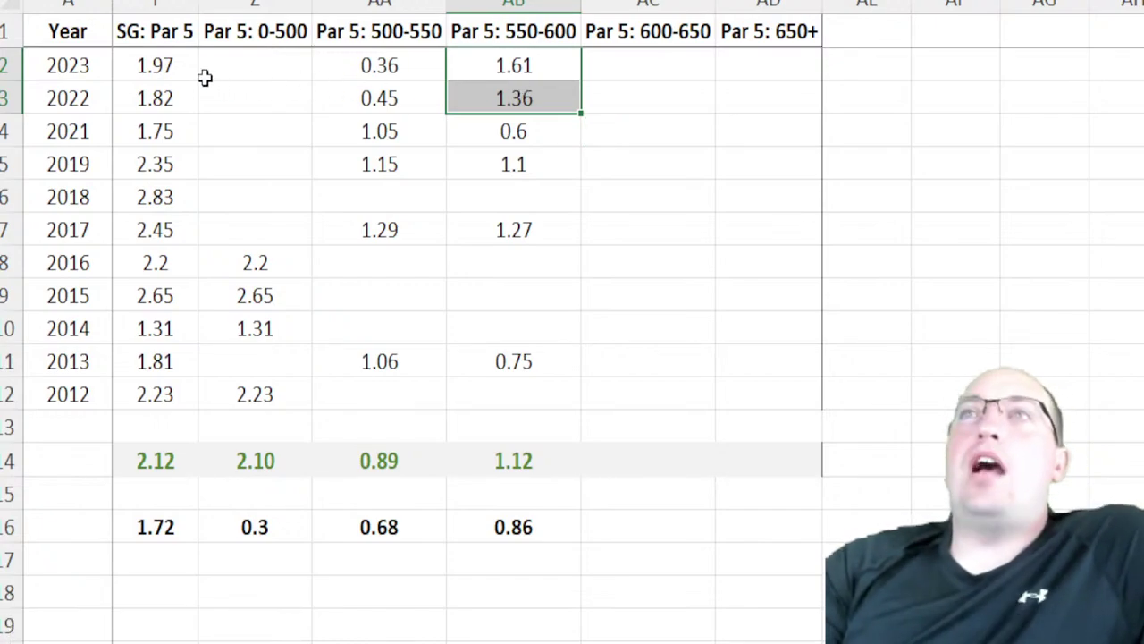
# Highlight the SG: Par 5 values down to row 14, and compare the 2023 and 2022 Par 5: 550-600 values with Par 5: 500-550
pyautogui.moveTo(183, 71); pyautogui.dragTo(176, 447)
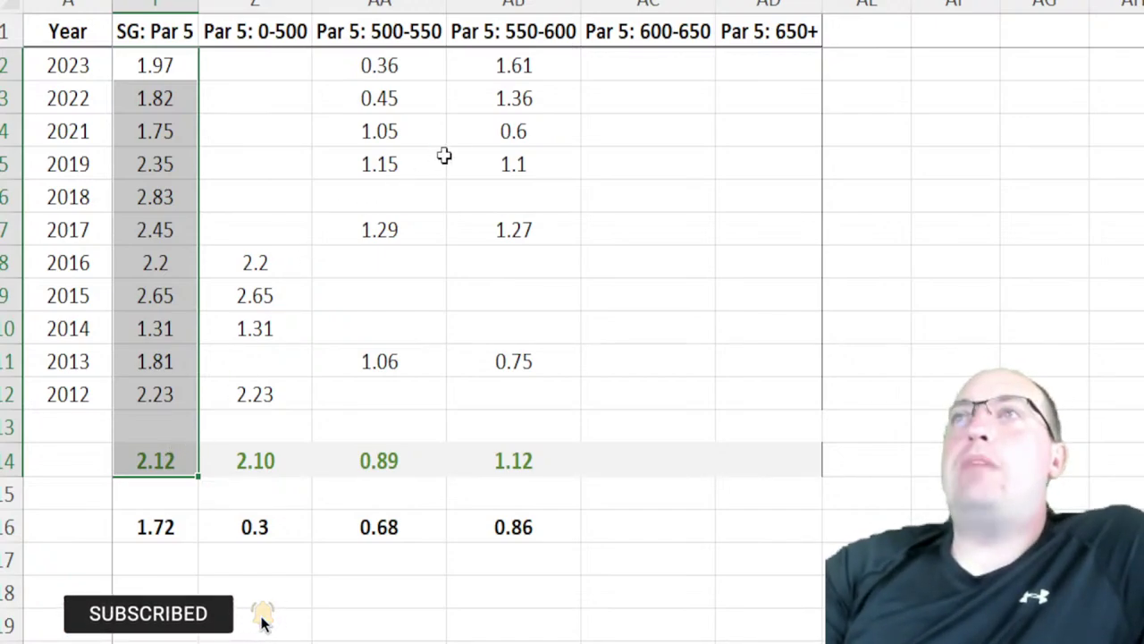
pyautogui.click(508, 93)
pyautogui.click(510, 66)
pyautogui.click(388, 66)
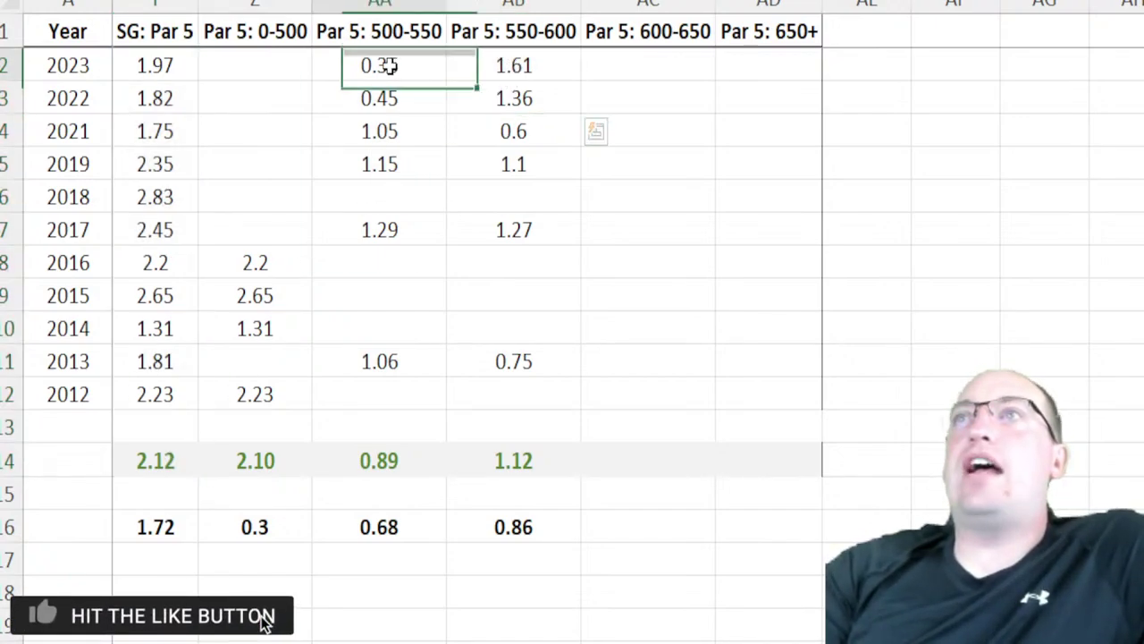
pyautogui.click(468, 79)
pyautogui.moveTo(467, 79); pyautogui.dragTo(482, 96)
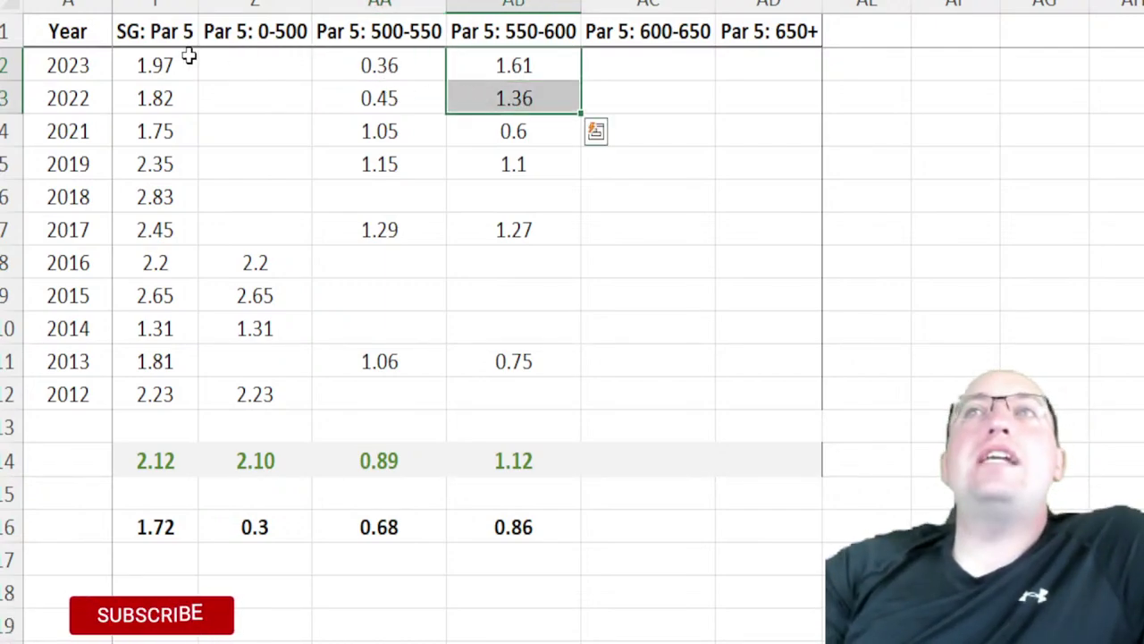
# Highlight the SG: Par 5 values with their row 14 figure, and the Par 5: 500-550 and 550-600 values for 2023 to 2017
pyautogui.moveTo(174, 99); pyautogui.dragTo(179, 394)
pyautogui.click(163, 456)
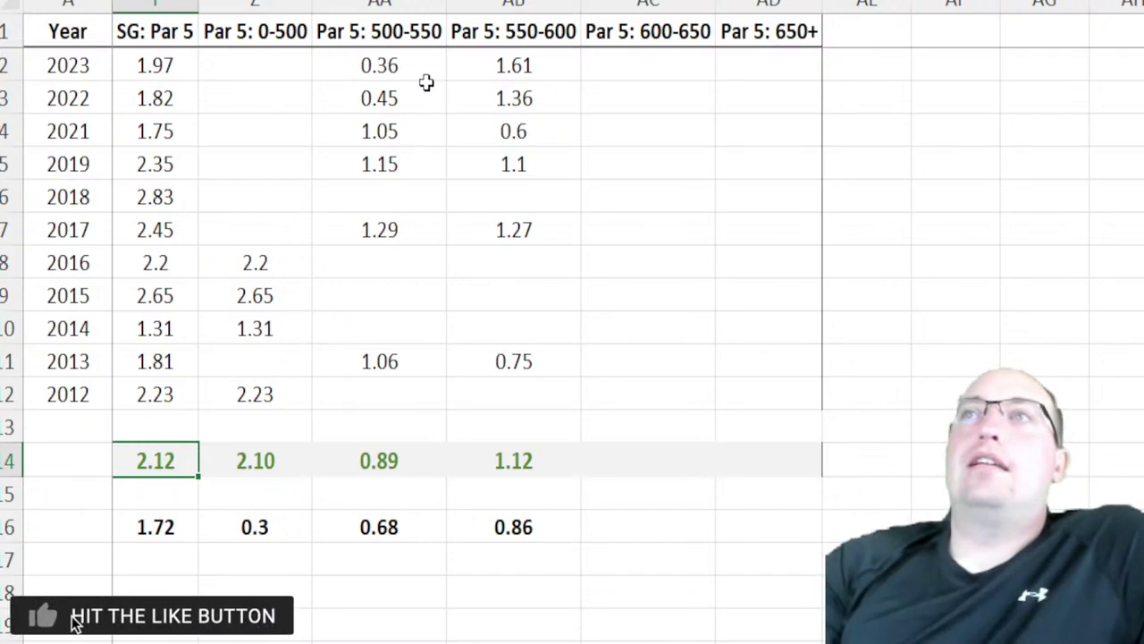
pyautogui.moveTo(427, 81); pyautogui.dragTo(486, 238)
pyautogui.hotkey('ctrl', 'v')
pyautogui.moveTo(143, 89); pyautogui.dragTo(158, 388)
pyautogui.hotkey('ctrl', 'v')
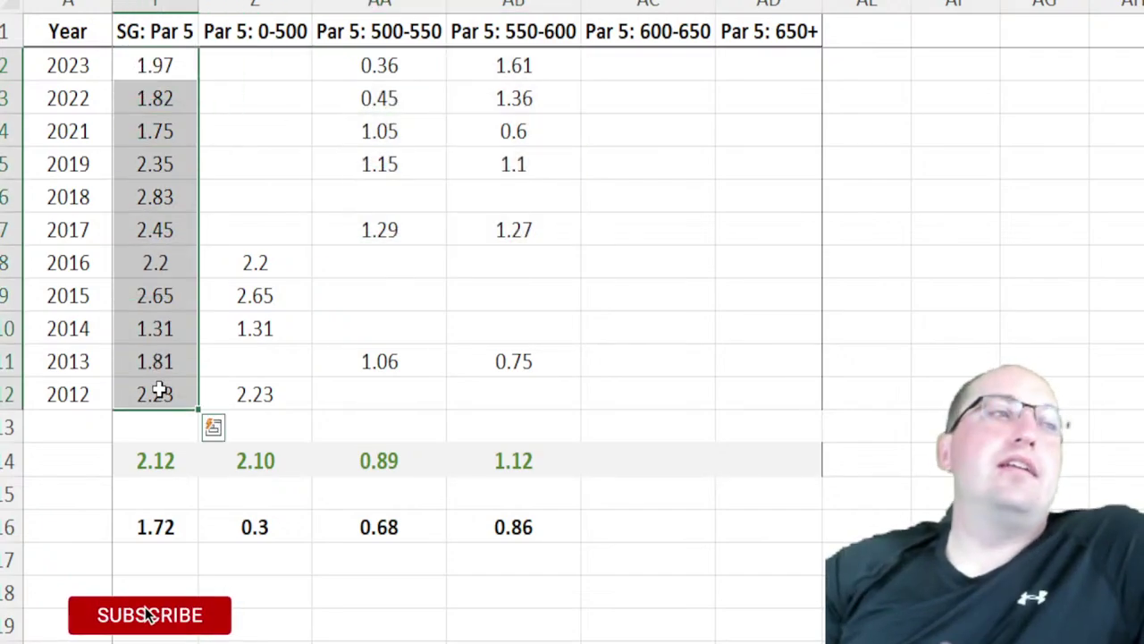
pyautogui.press('Escape')
# Switch to the web golf model, sort the Par 5 Scoring results by SG: Par 5, and review the leading players' distance-range ranks
pyautogui.click(262, 623)
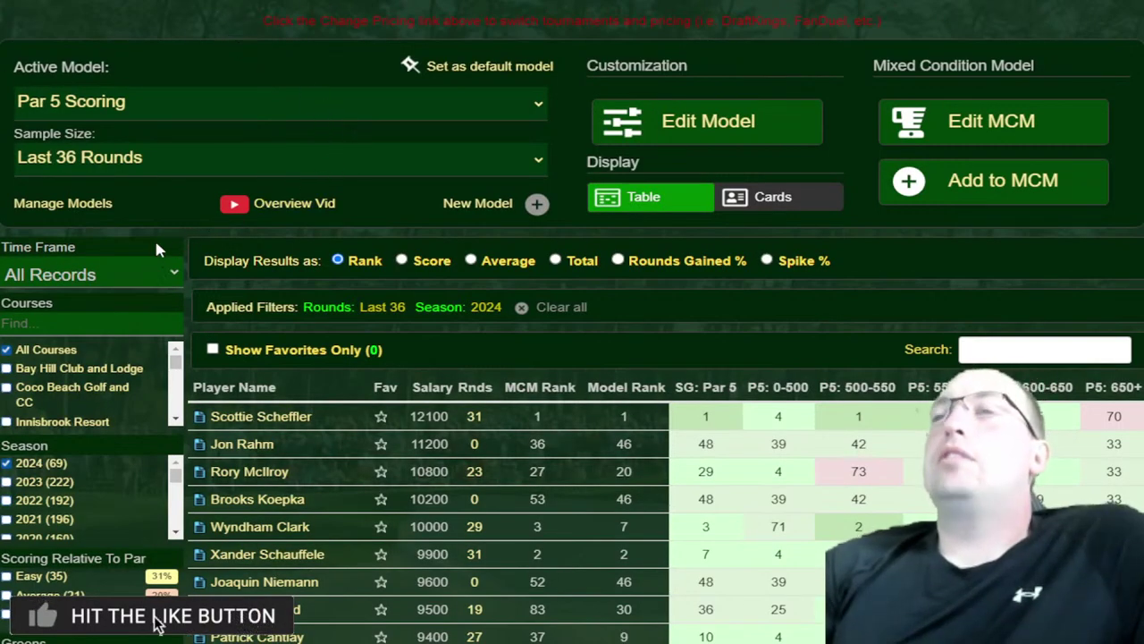
pyautogui.scroll(-1, 725, 357)
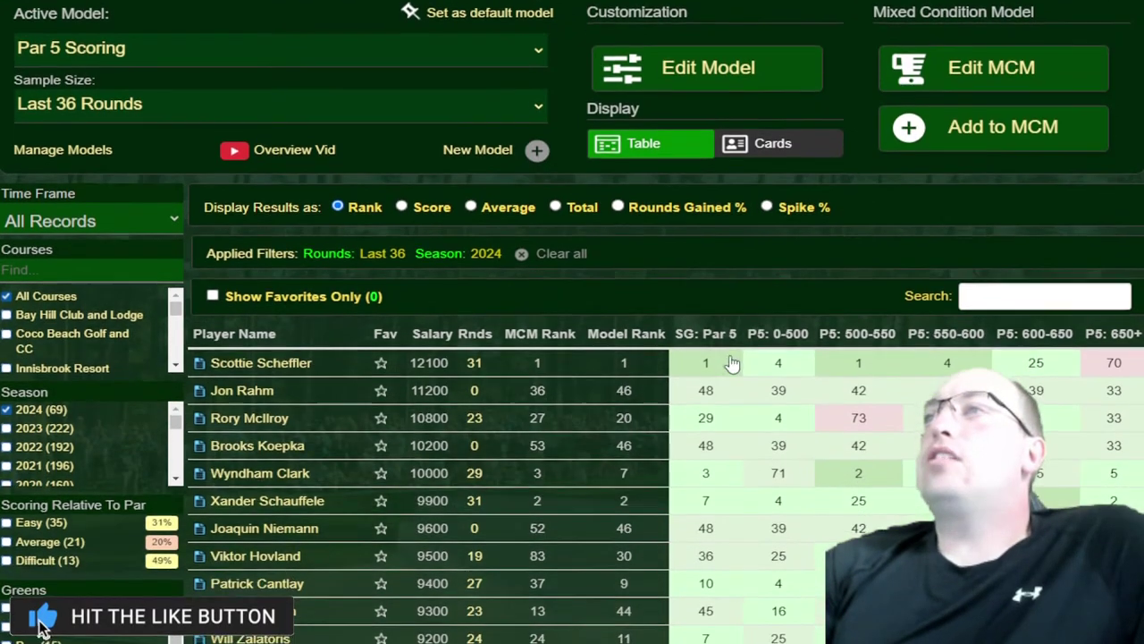
pyautogui.click(715, 332)
pyautogui.scroll(-4, 1002, 49)
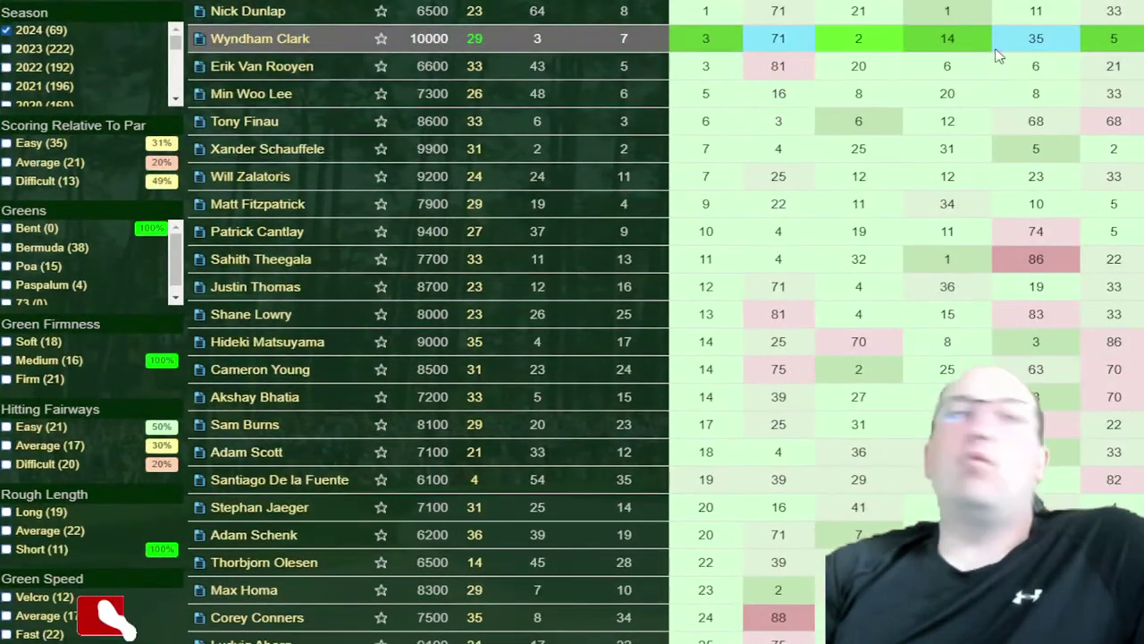
pyautogui.scroll(1, 998, 57)
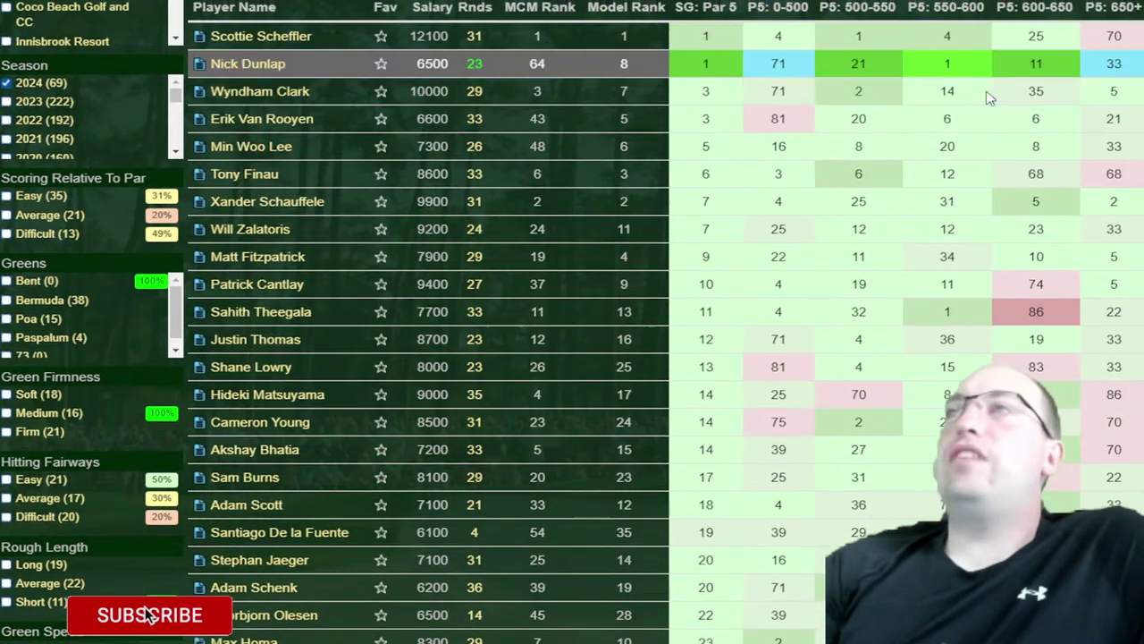
pyautogui.moveTo(934, 176)
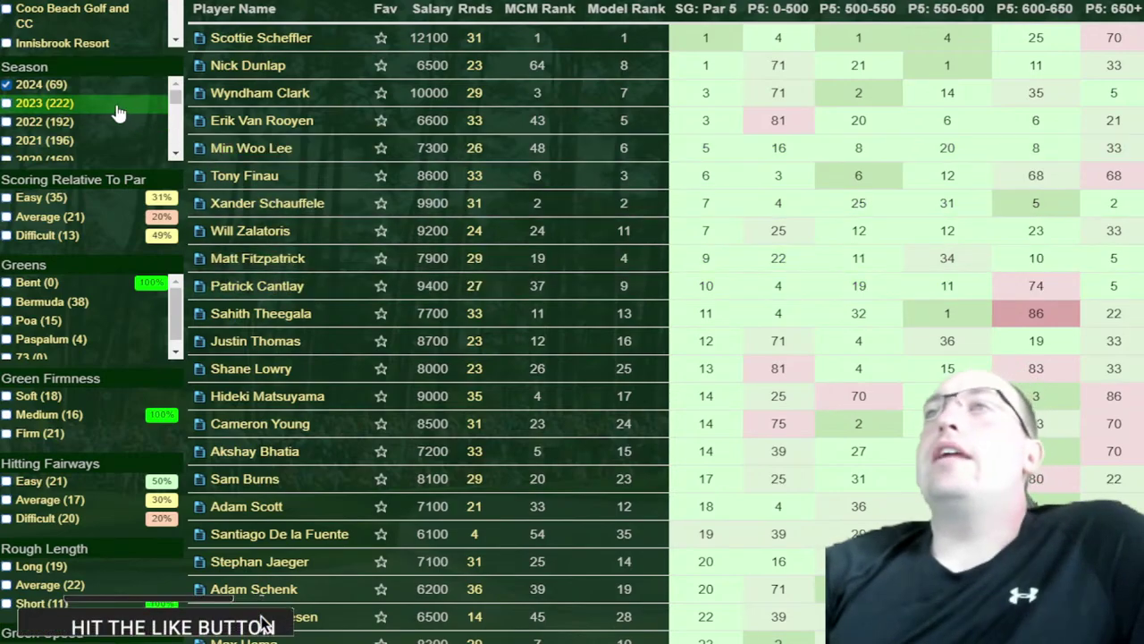
# Clear the 2024 season filter and change the active model to the putting model with 3 Putt Avoid and putt-distance columns
pyautogui.click(45, 121)
pyautogui.scroll(3, 92, 137)
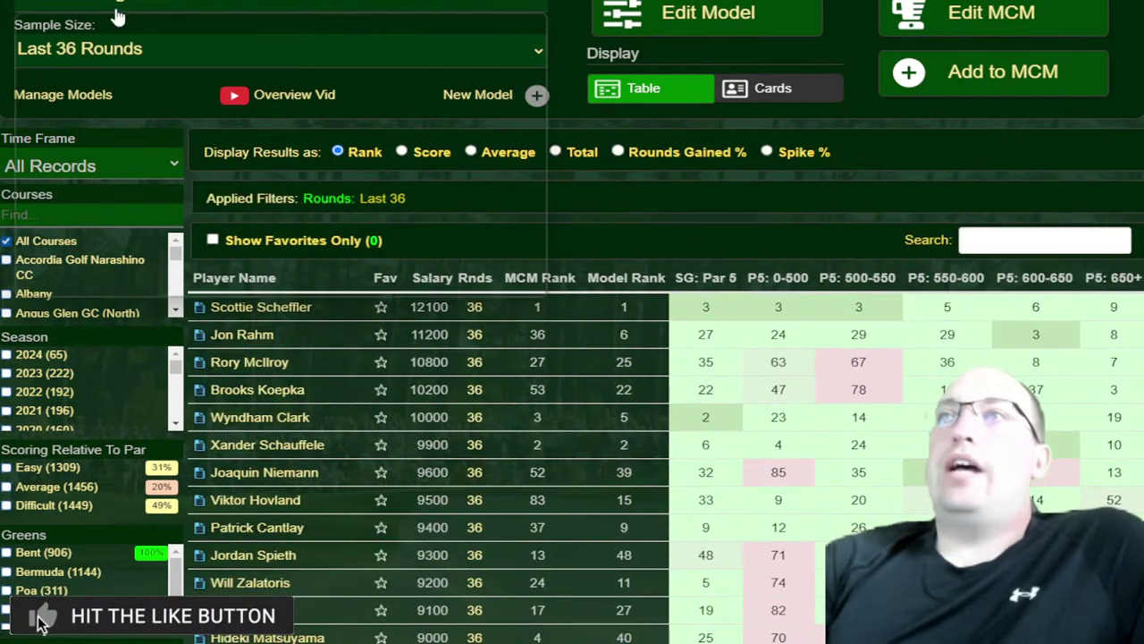
pyautogui.click(98, 4)
pyautogui.click(73, 246)
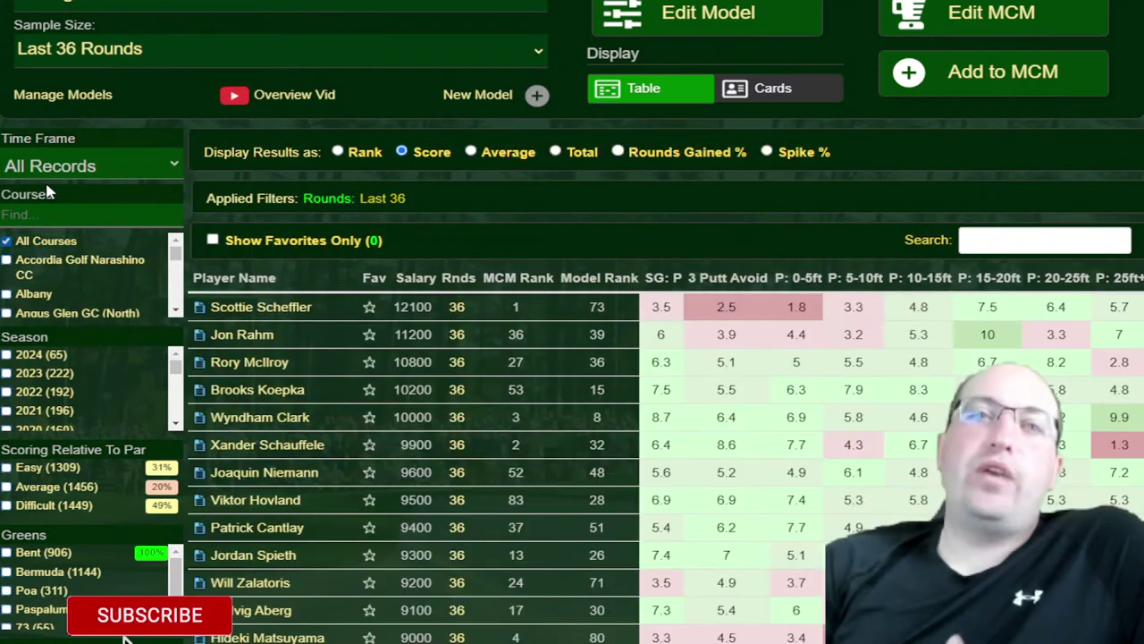
# Open the course statistics page and compare Avg 3 Putts / Round here with the average tour event
pyautogui.scroll(-20, 595, 120)
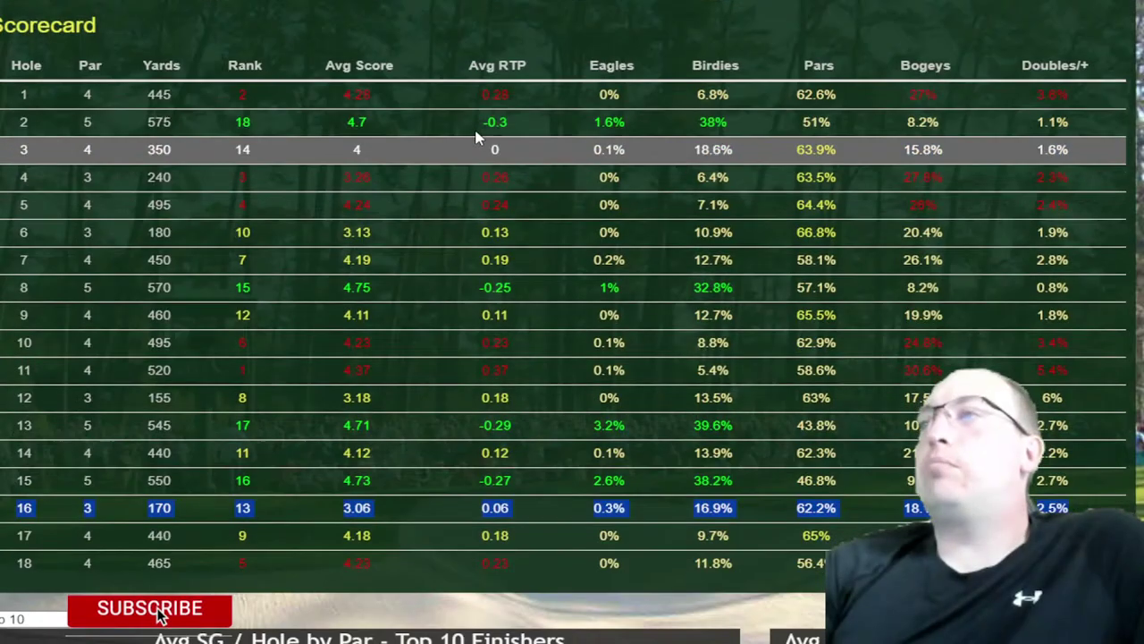
pyautogui.scroll(-3, 594, 121)
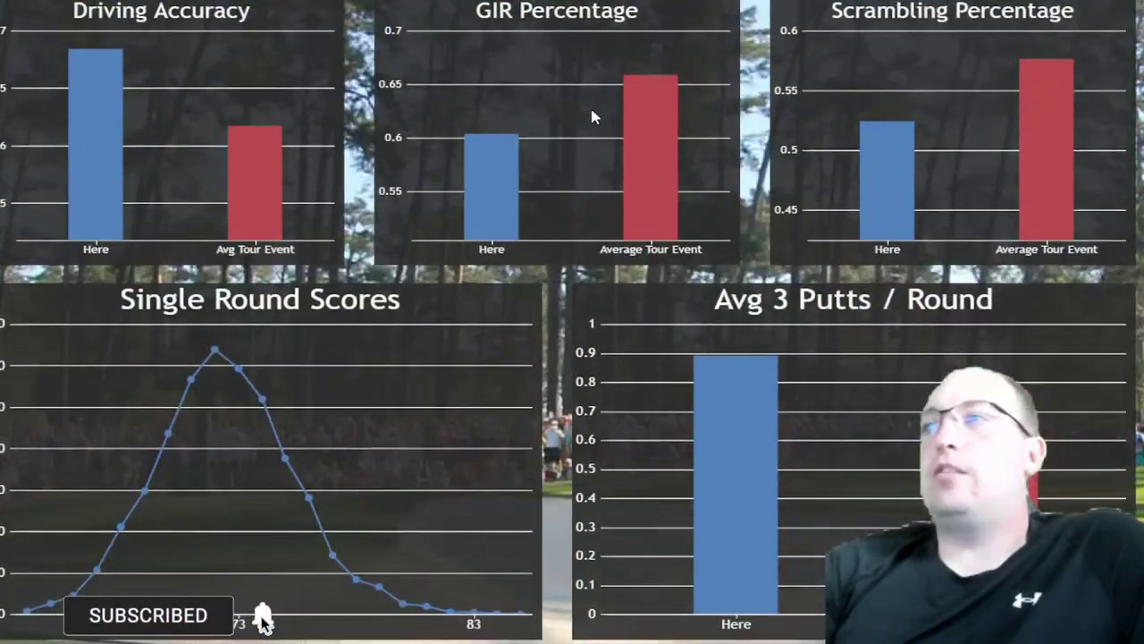
pyautogui.moveTo(743, 358)
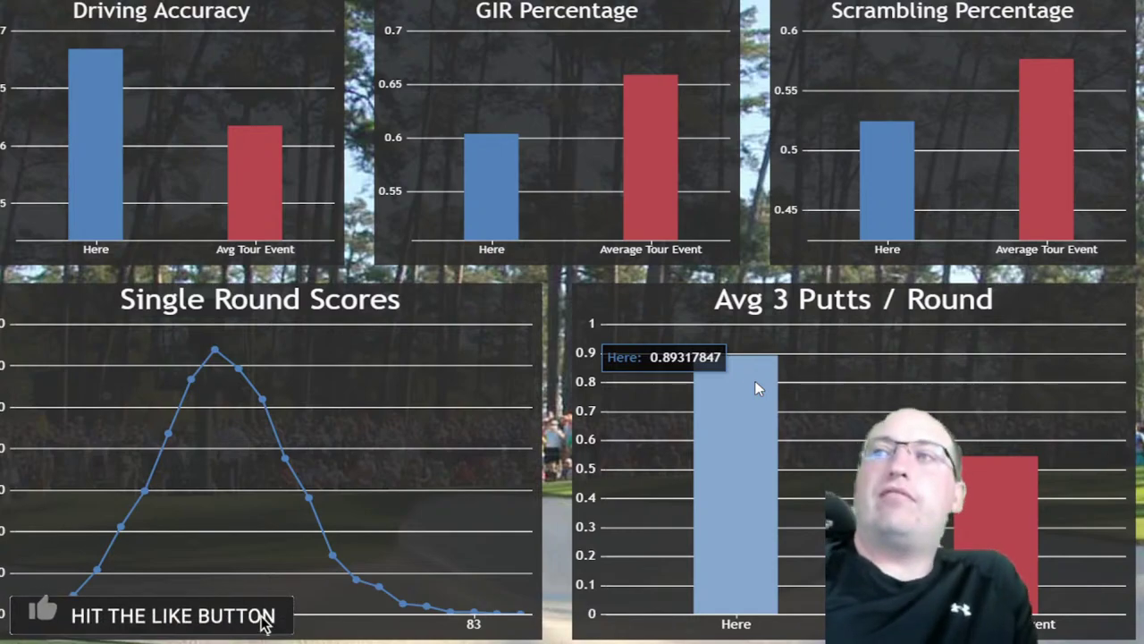
pyautogui.moveTo(992, 476)
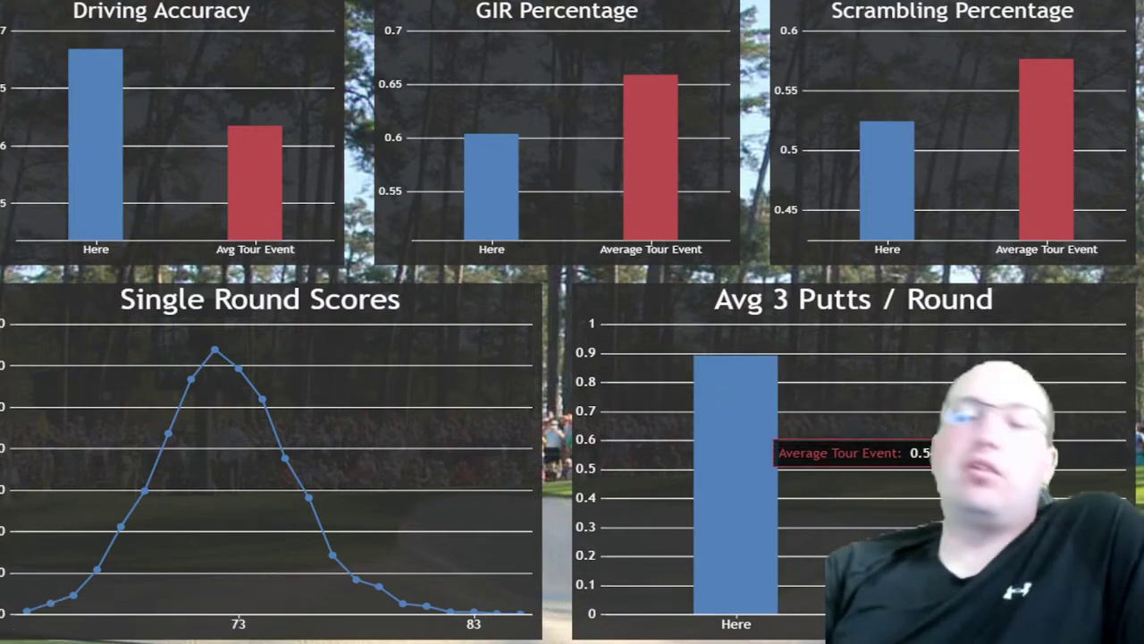
pyautogui.moveTo(791, 366)
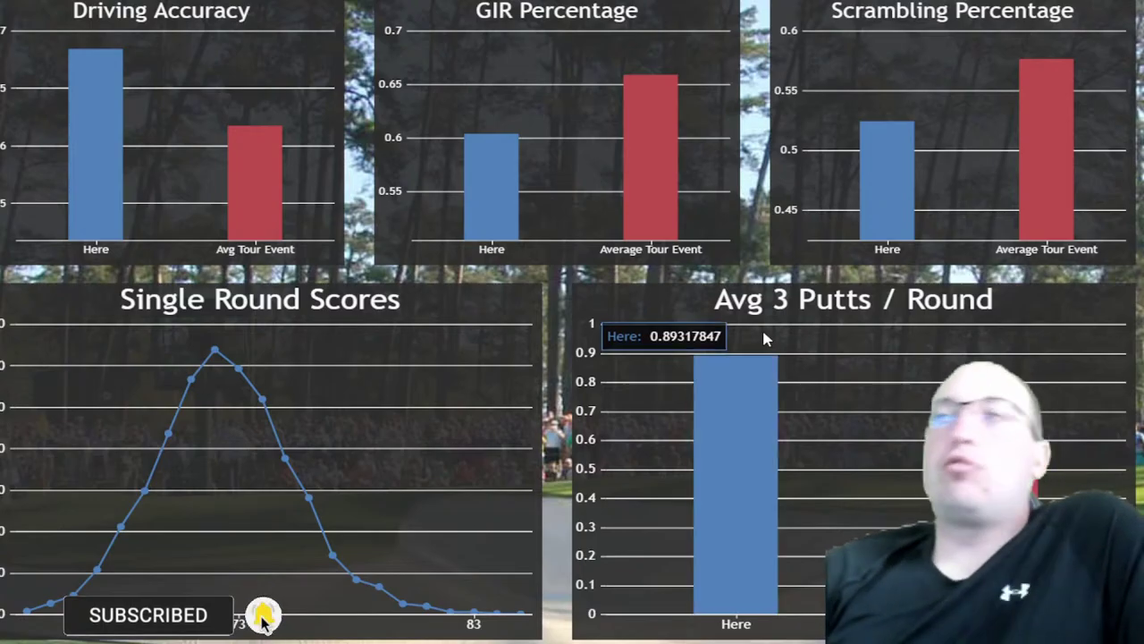
pyautogui.scroll(15, 742, 339)
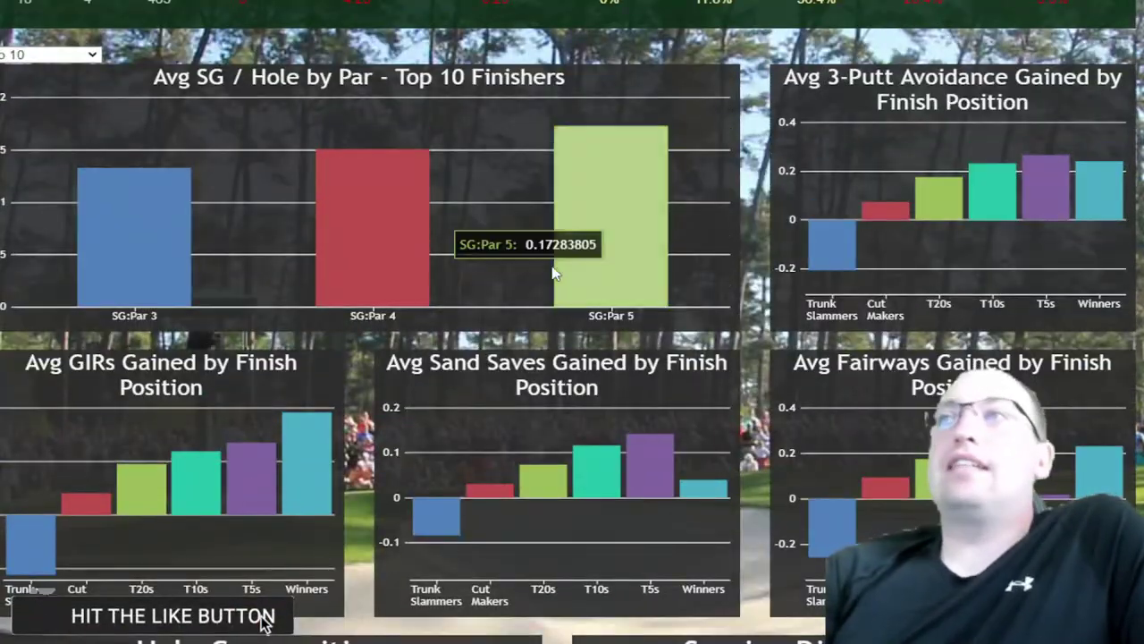
pyautogui.scroll(6, 561, 273)
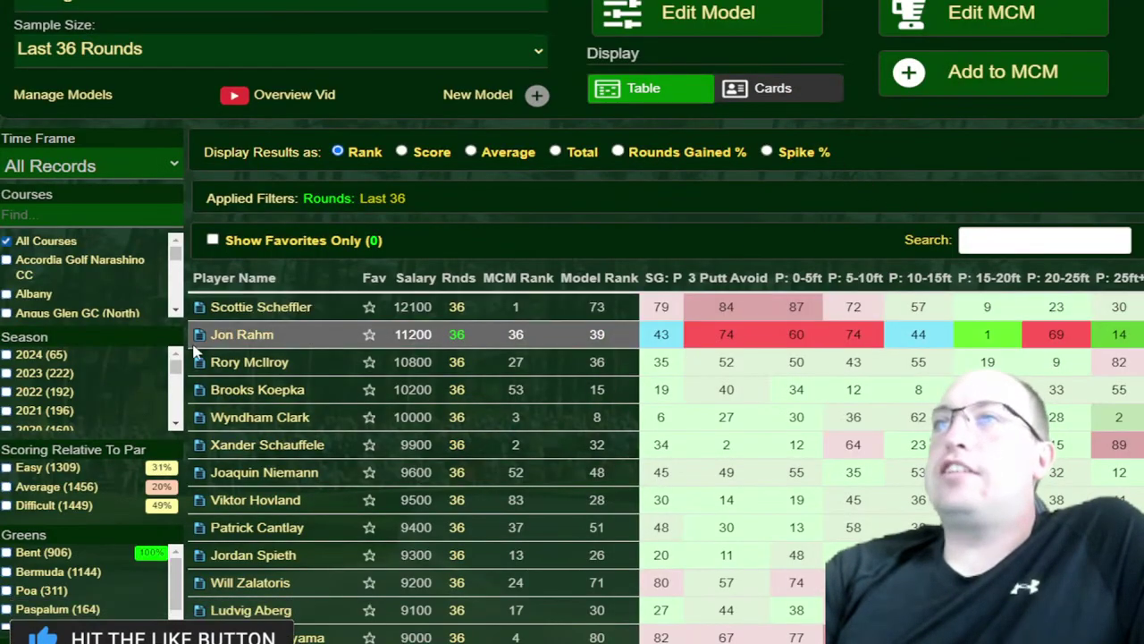
# Filter the putting model to the Last 2 Years, Bent greens and Lightning green speed
pyautogui.click(74, 156)
pyautogui.click(70, 372)
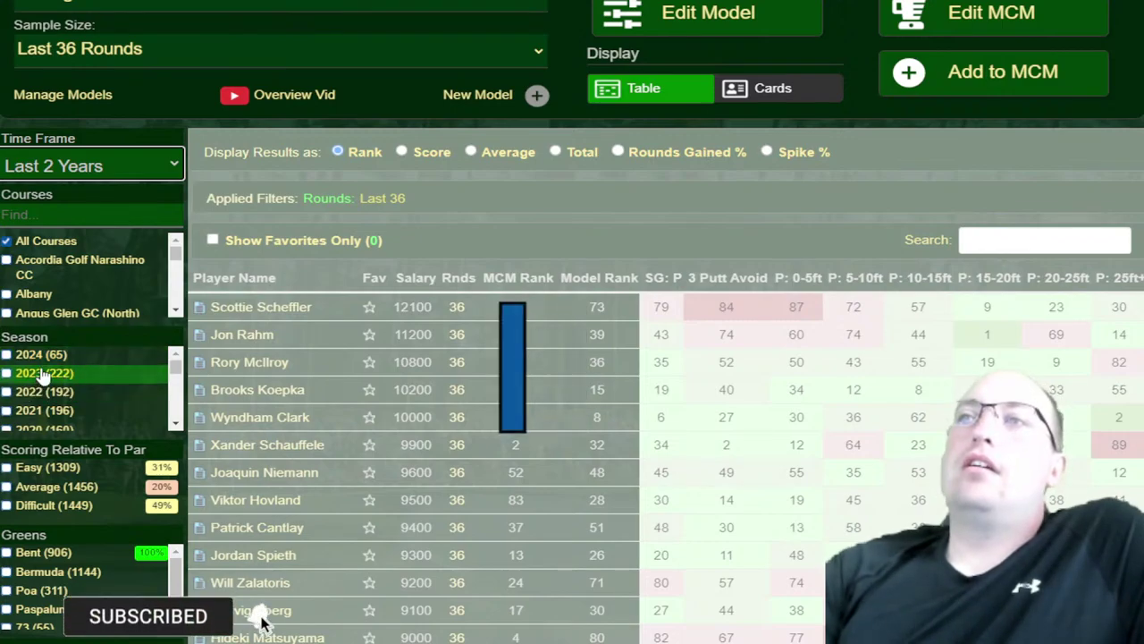
pyautogui.scroll(-6, 53, 377)
pyautogui.scroll(1, 94, 381)
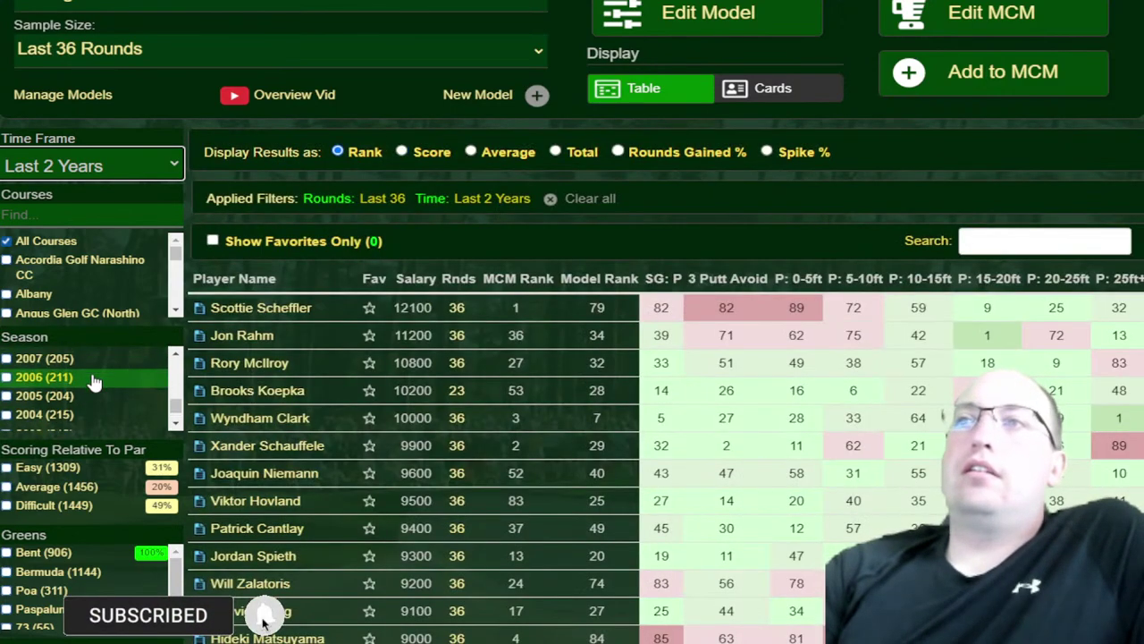
pyautogui.click(7, 552)
pyautogui.scroll(-5, 89, 501)
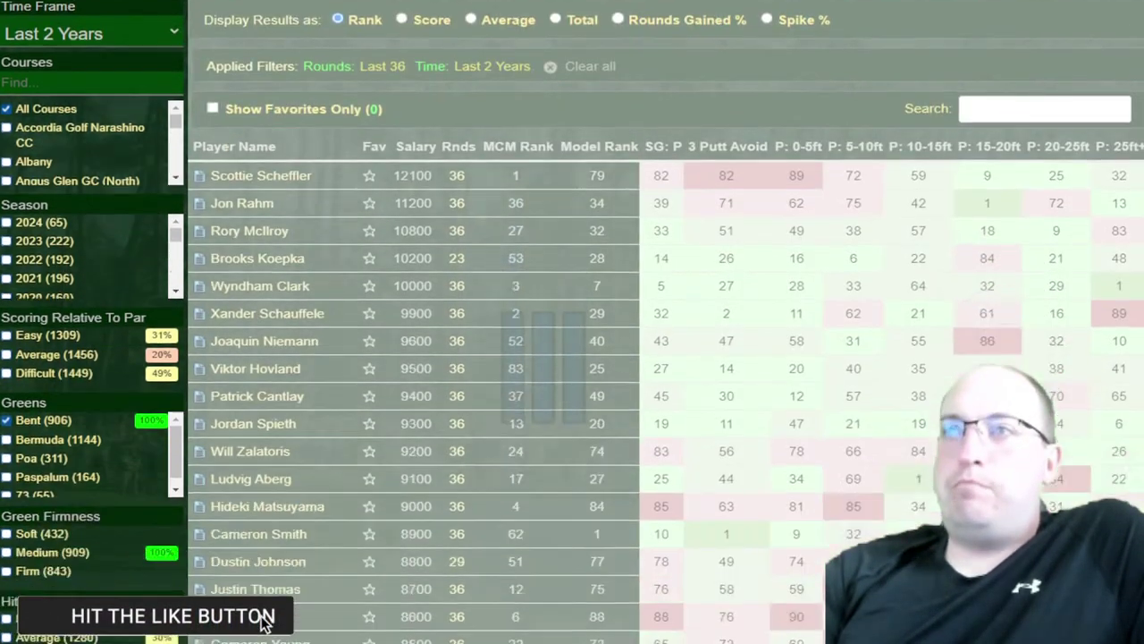
pyautogui.scroll(-2, 31, 335)
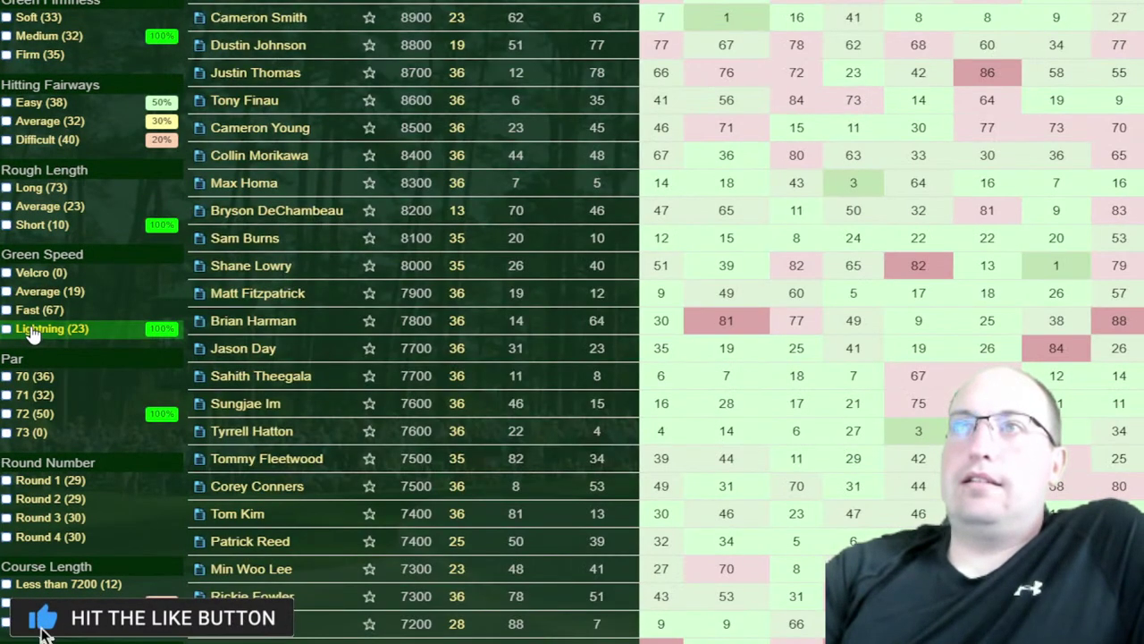
pyautogui.click(33, 332)
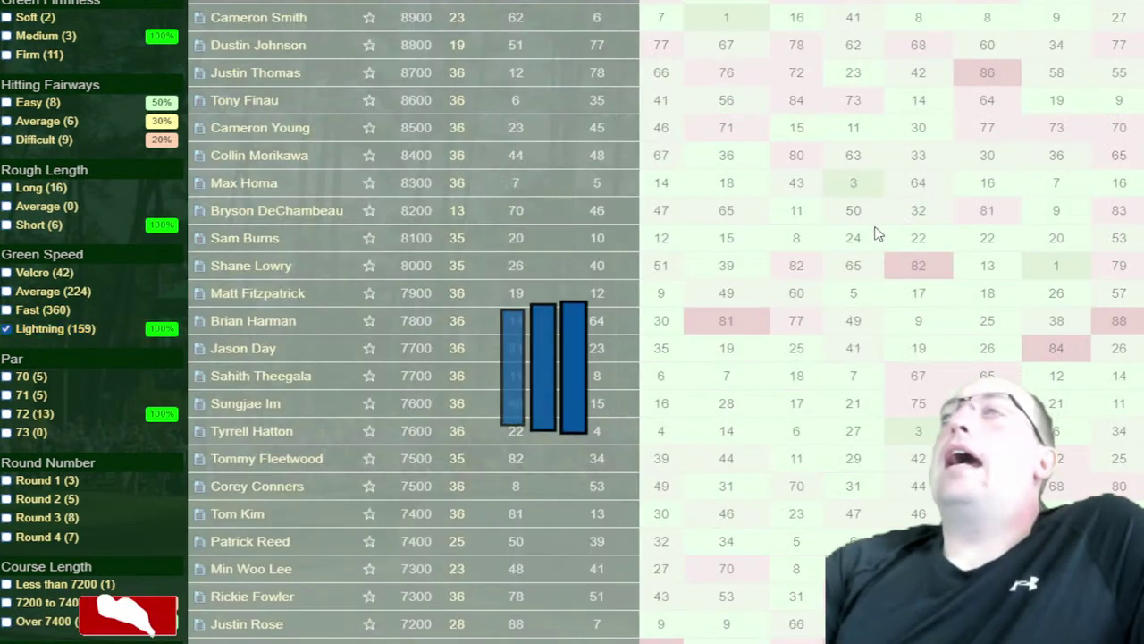
# Rank the players by 3 Putt Avoid, review the list, and remove the Bent greens filter
pyautogui.scroll(7, 751, 211)
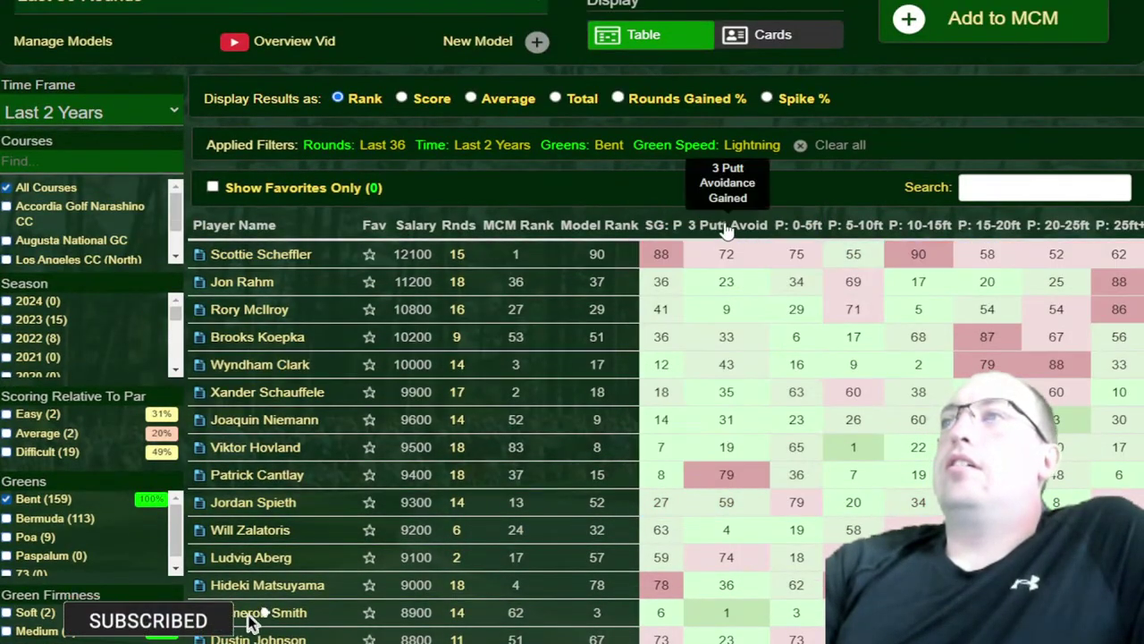
pyautogui.click(726, 225)
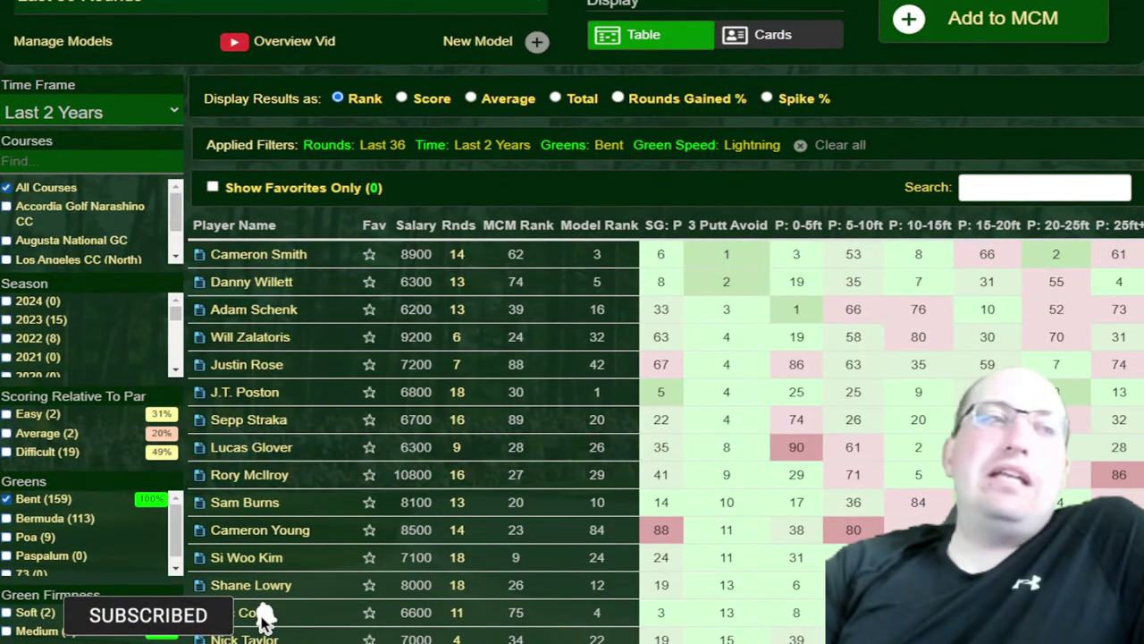
pyautogui.scroll(-1, 358, 234)
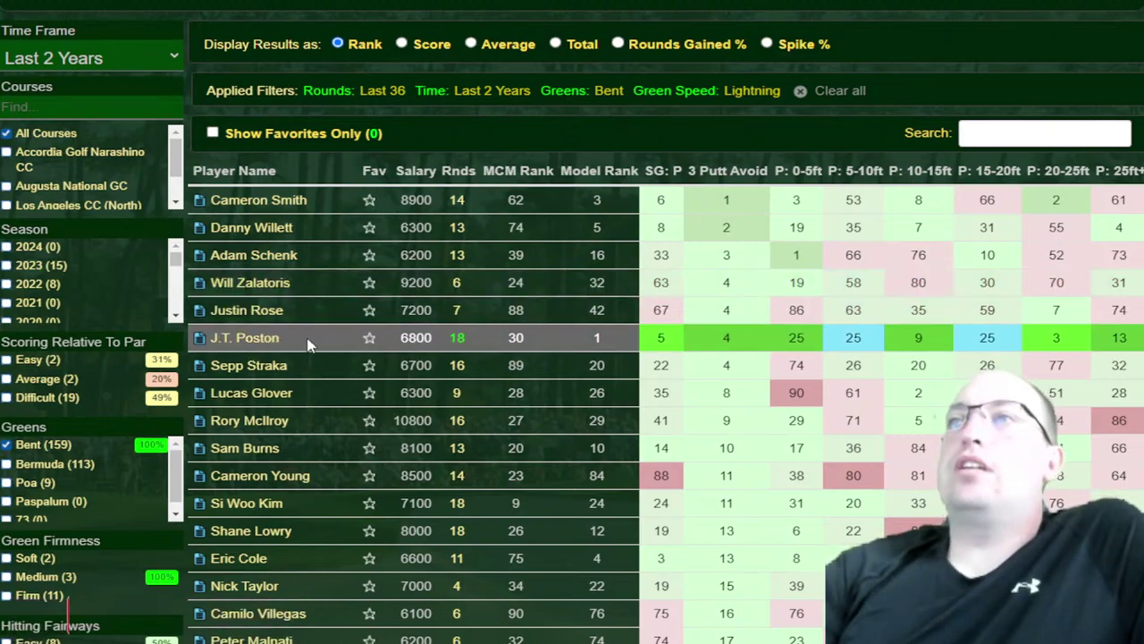
pyautogui.scroll(-2, 313, 349)
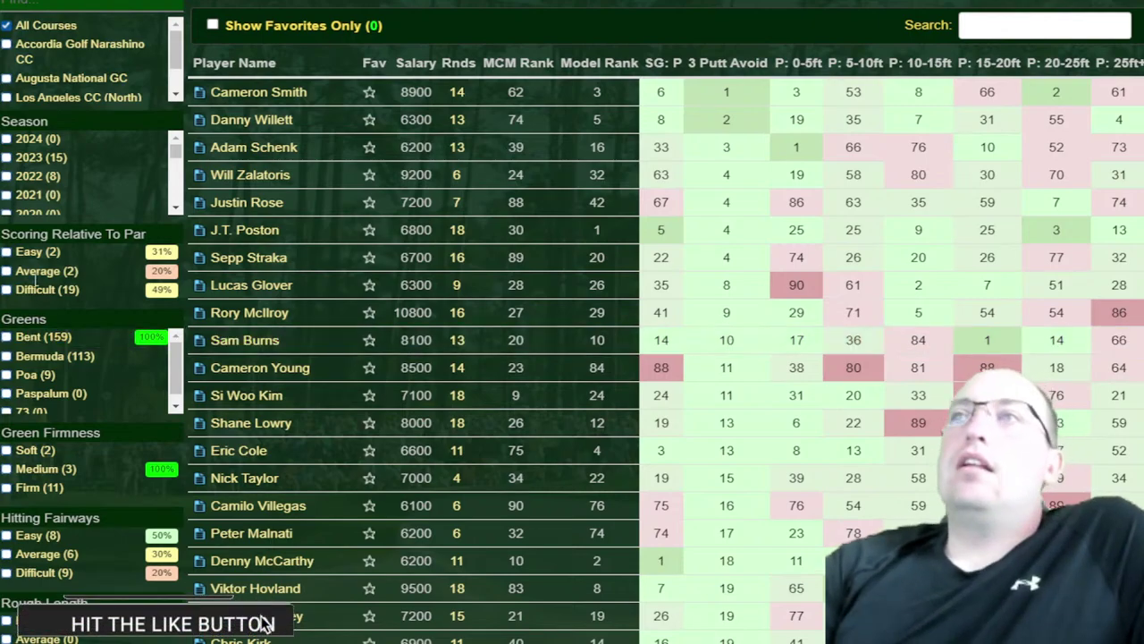
pyautogui.click(20, 52)
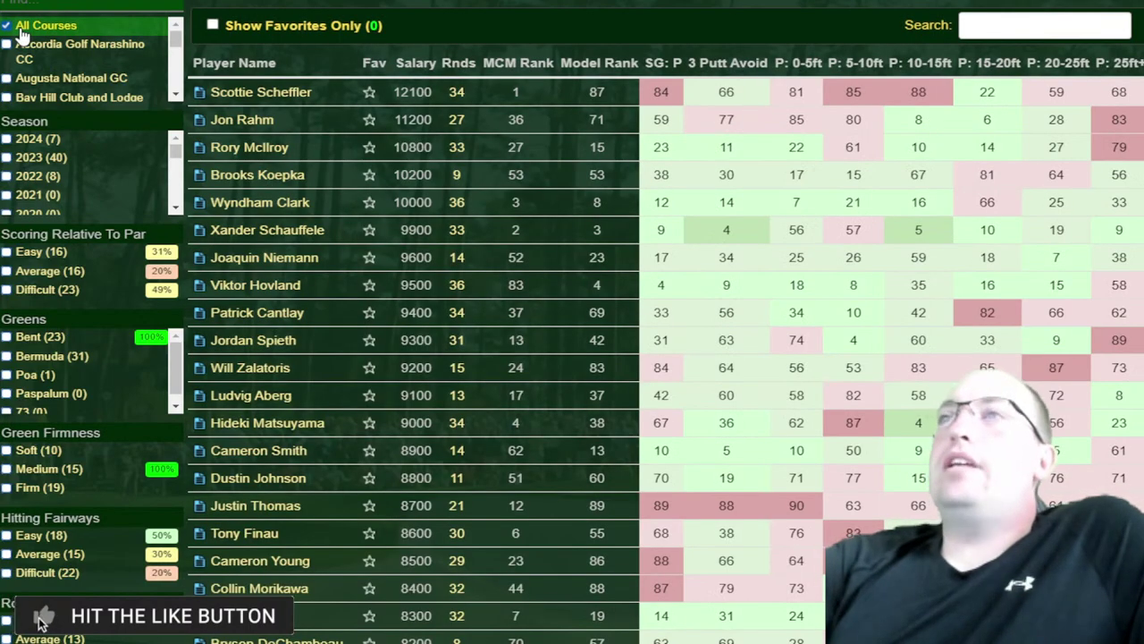
pyautogui.scroll(2, 145, 85)
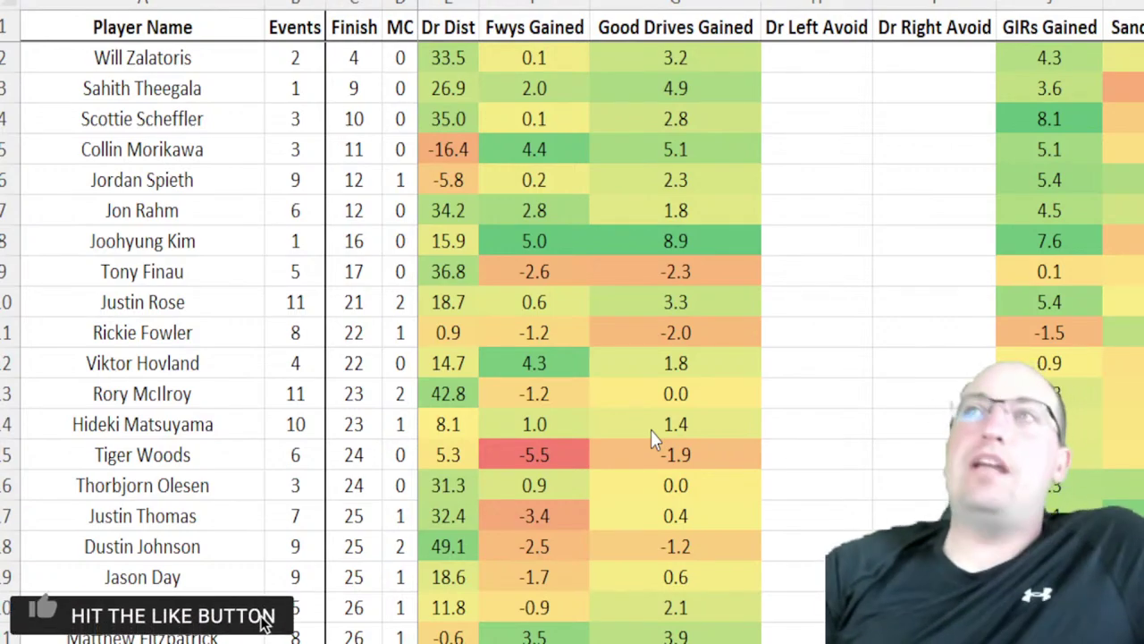
# Switch to the player history spreadsheet, select the whole player table, and choose a column to sort it by
pyautogui.moveTo(181, 12); pyautogui.dragTo(1143, 6)
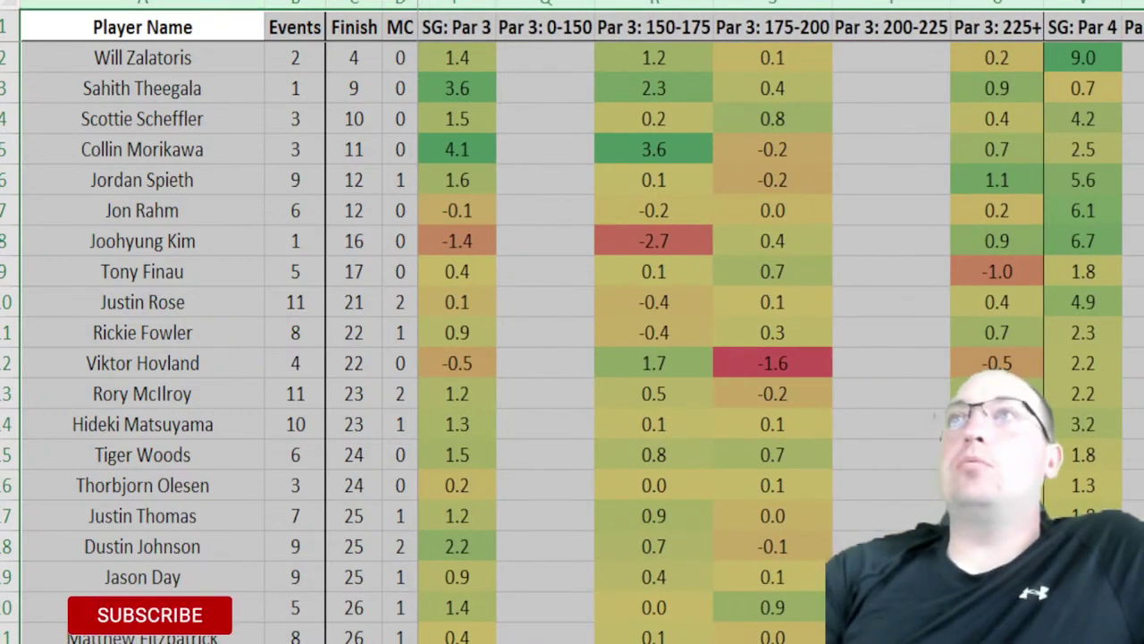
pyautogui.click(937, 4)
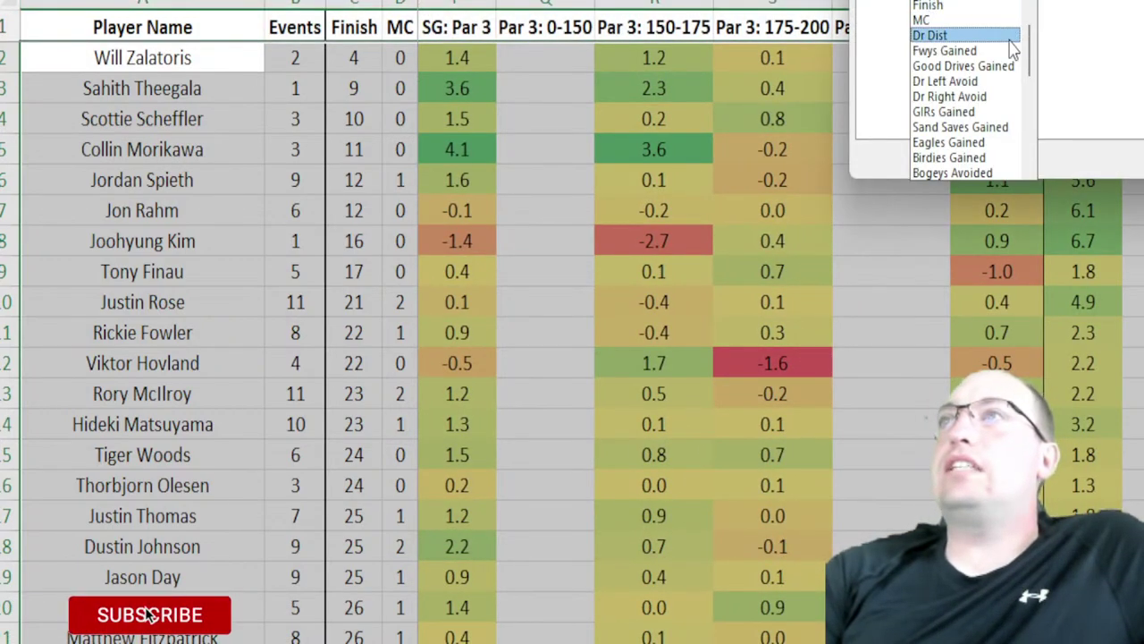
pyautogui.click(983, 45)
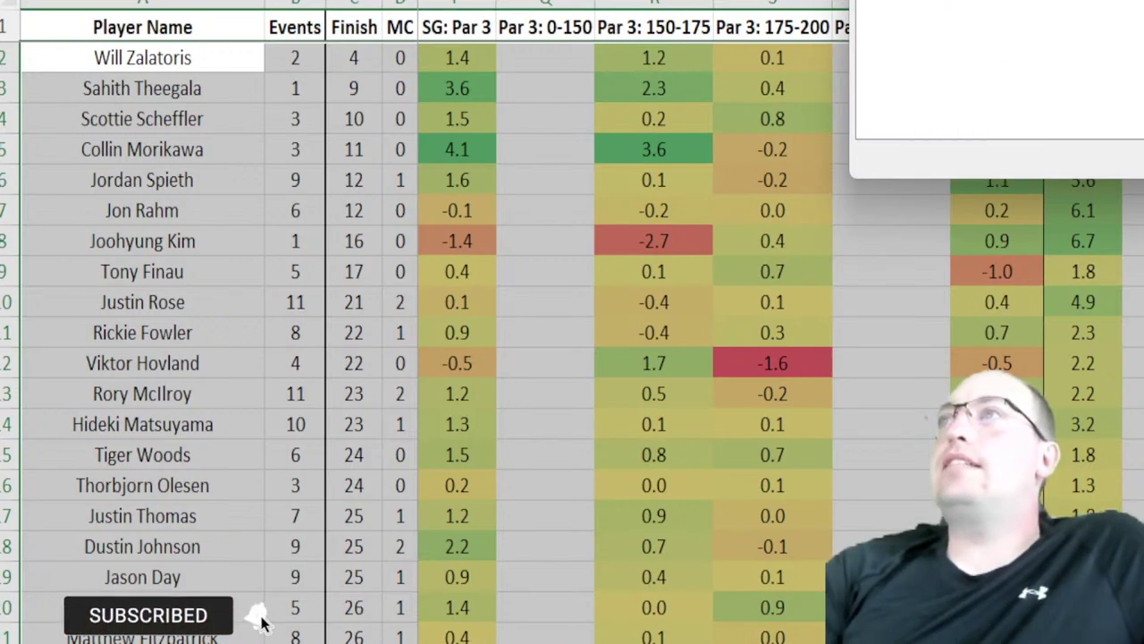
# Sort the player table by Dr Dist from largest to smallest and return to the first Dr Dist value
pyautogui.press('Return')
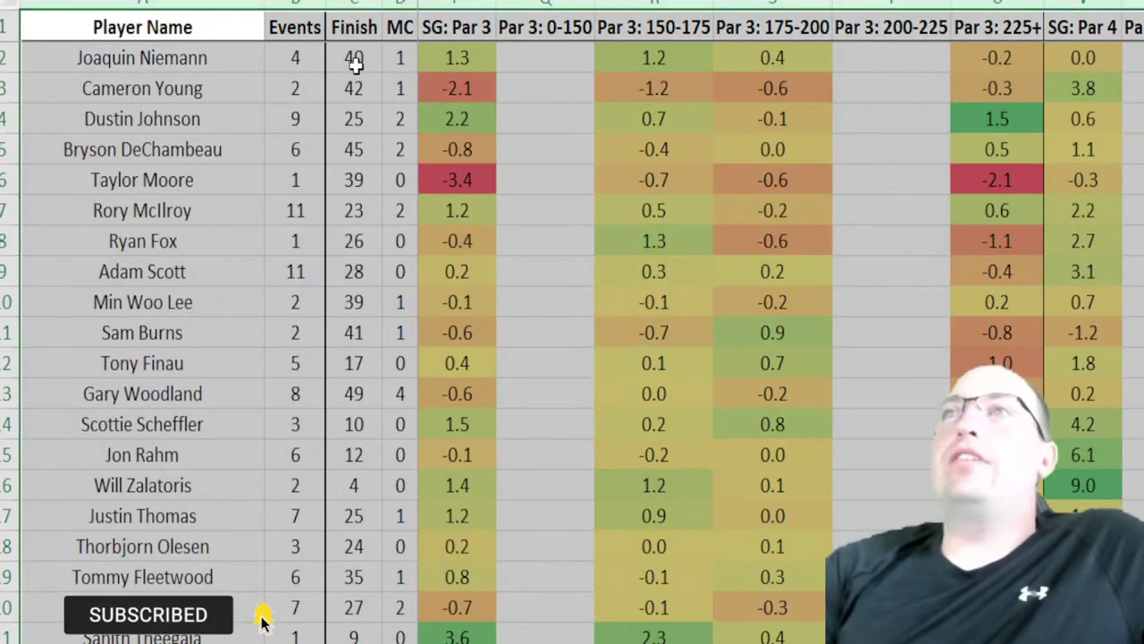
pyautogui.hscroll(-5, 448, 78)
pyautogui.press('Left')
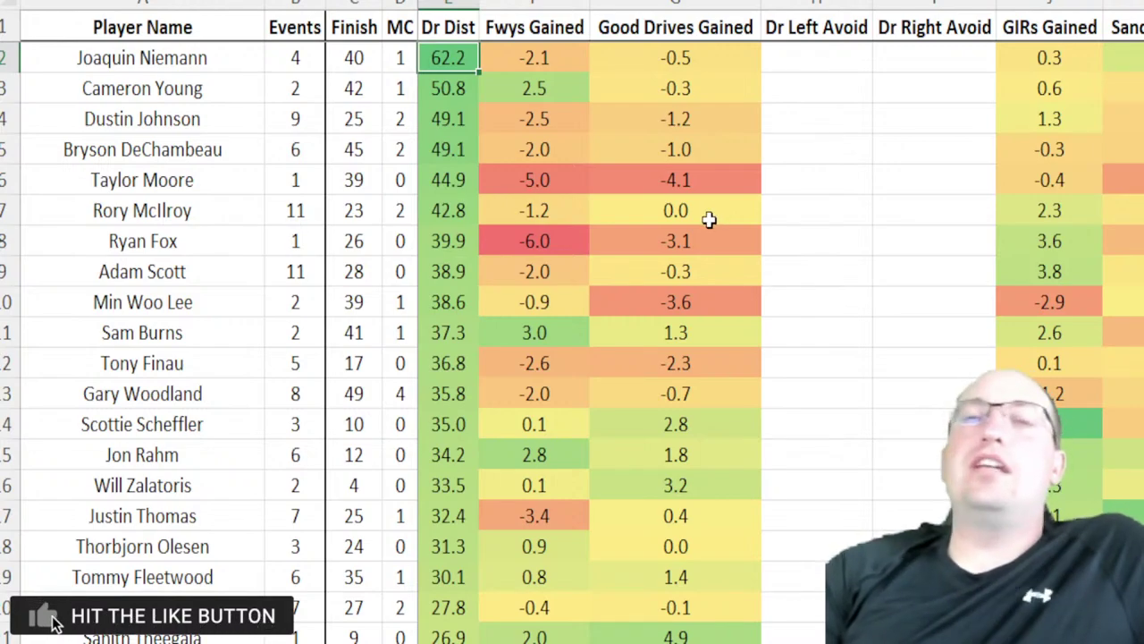
# Go through the Dr Dist values of the longest drivers one by one, from Cameron Young down to Gary Woodland
pyautogui.click(458, 86)
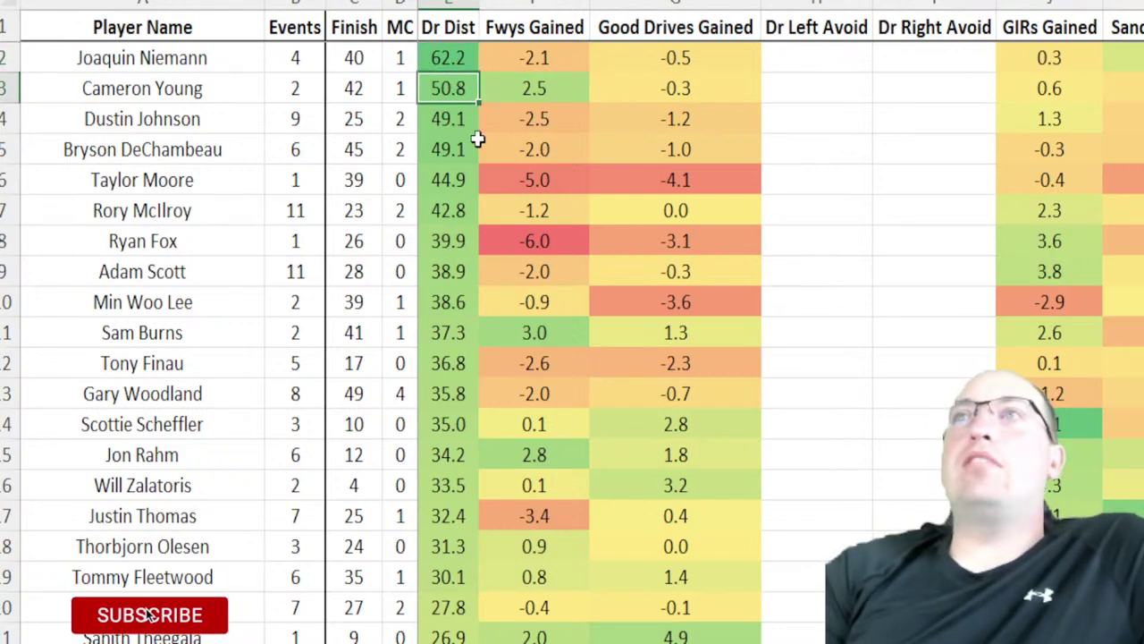
pyautogui.press('Down')
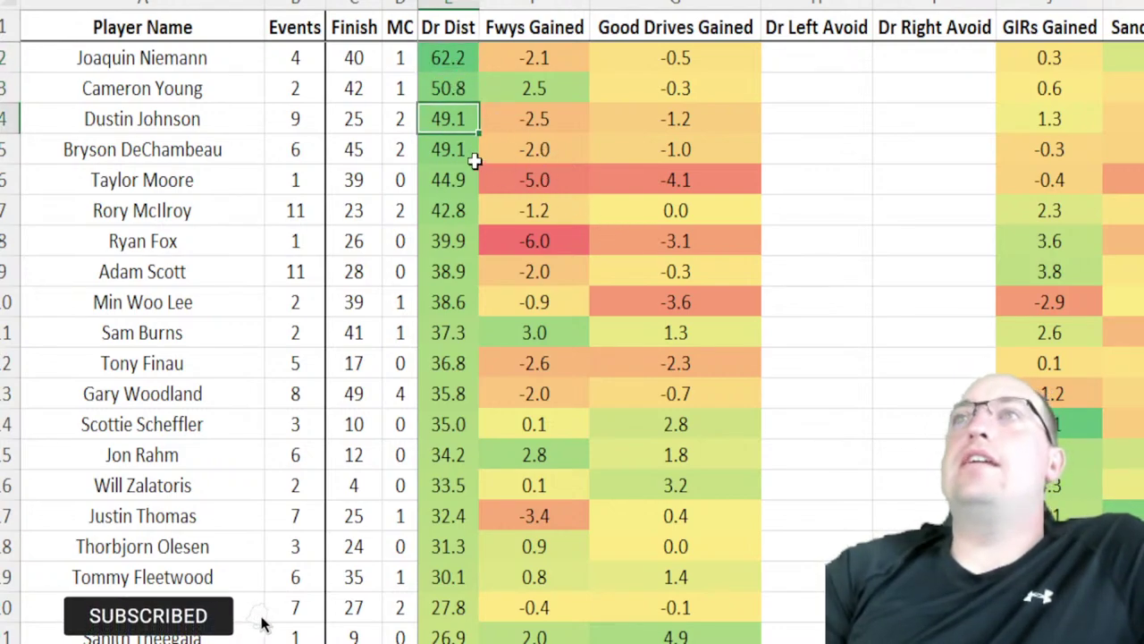
pyautogui.click(447, 154)
pyautogui.click(459, 182)
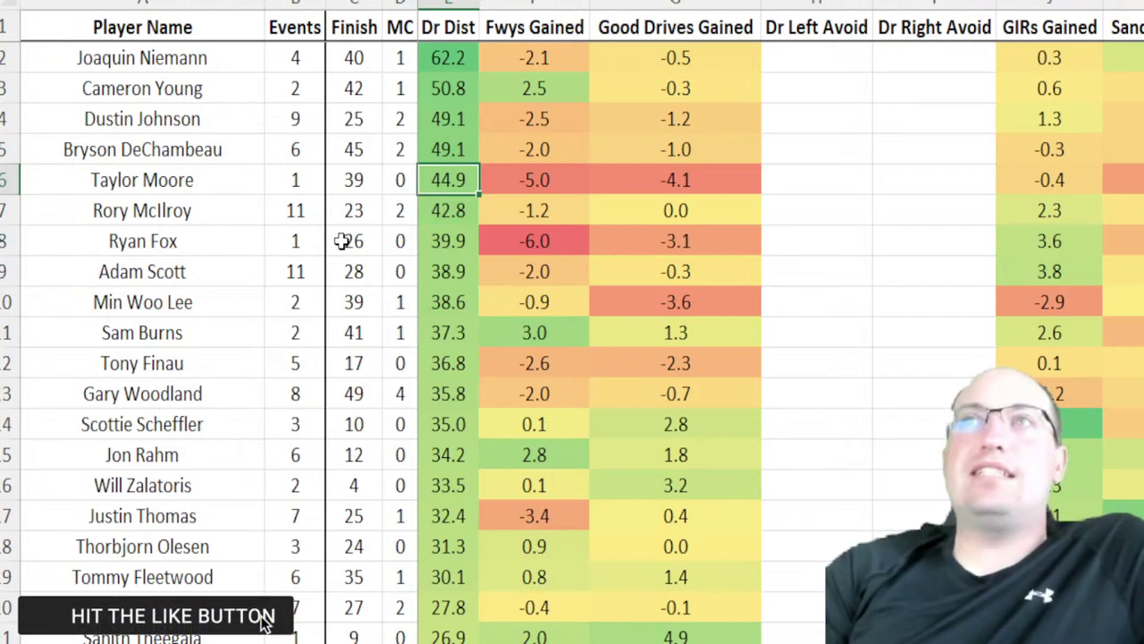
pyautogui.click(420, 208)
pyautogui.click(442, 235)
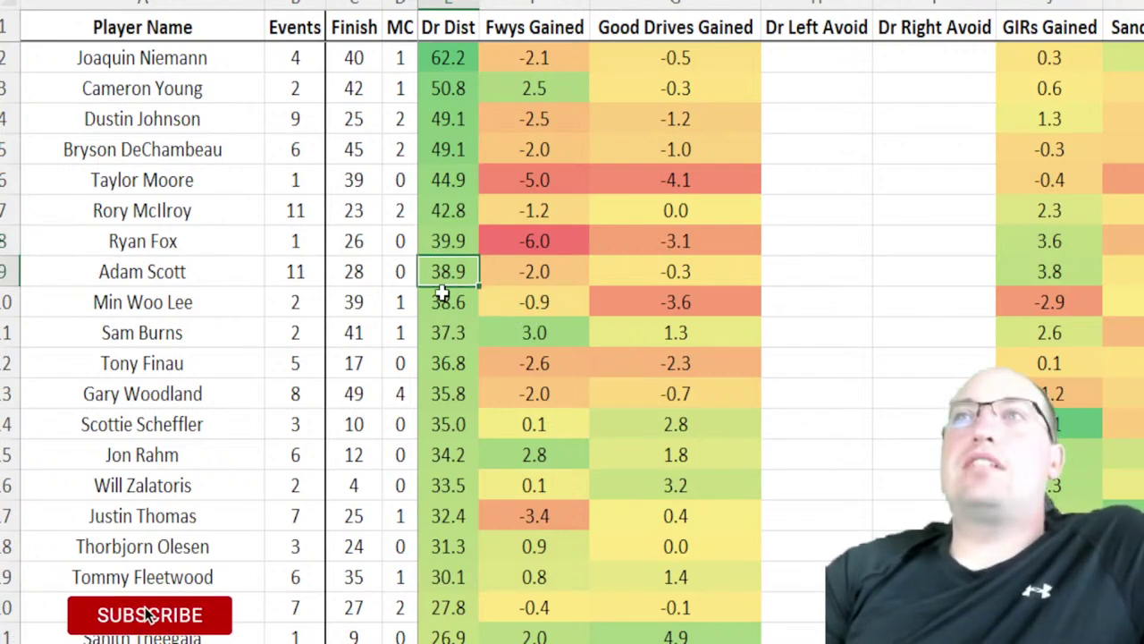
pyautogui.click(447, 302)
pyautogui.click(454, 332)
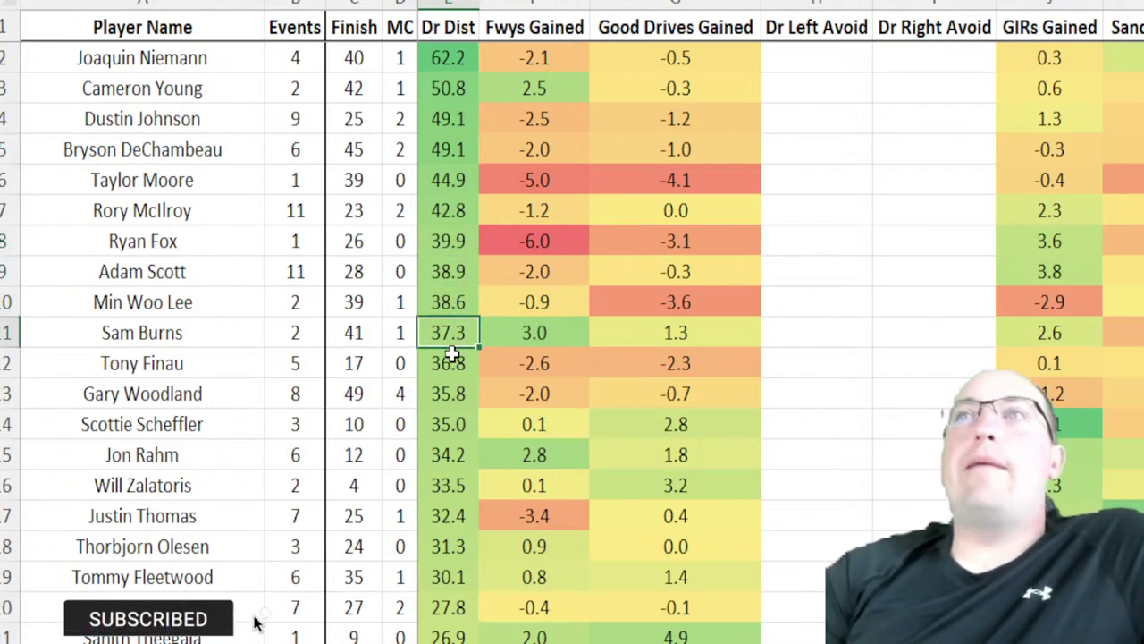
pyautogui.click(448, 362)
pyautogui.click(454, 399)
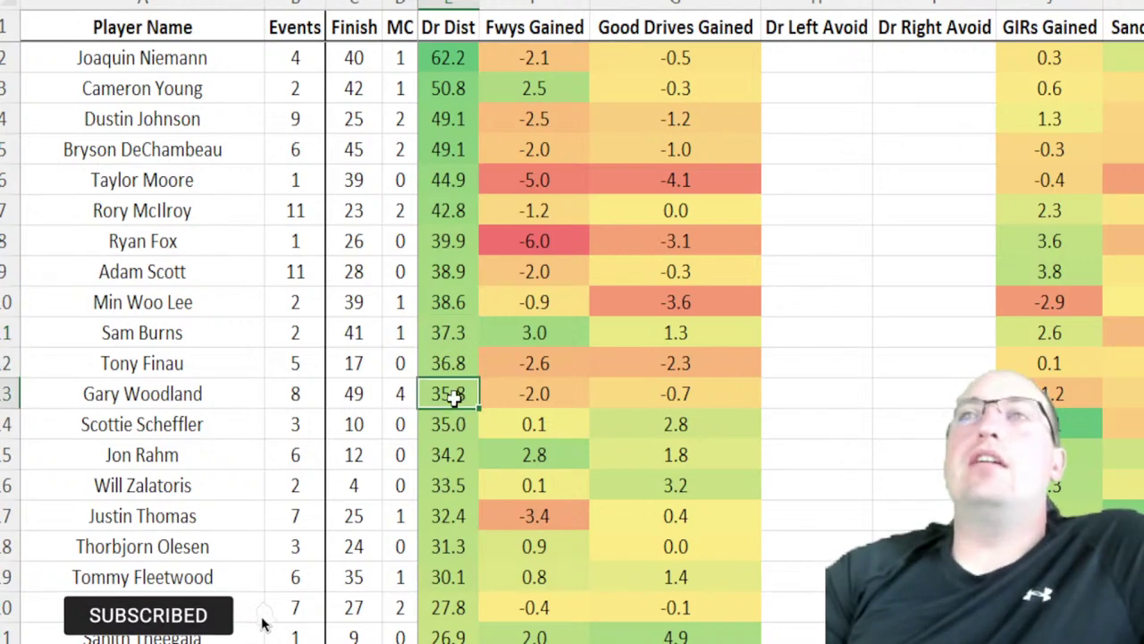
# Examine the events, finish and missed cuts of Gary Woodland, Scottie Scheffler, Jon Rahm and Will Zalatoris
pyautogui.moveTo(304, 398); pyautogui.dragTo(386, 396)
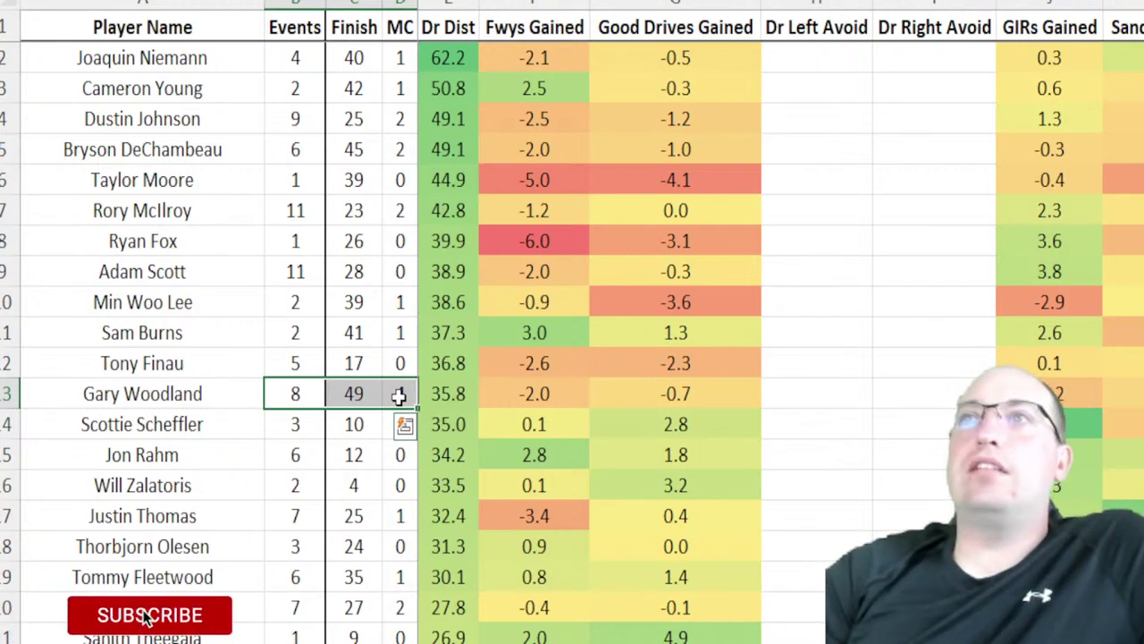
pyautogui.scroll(-2, 304, 369)
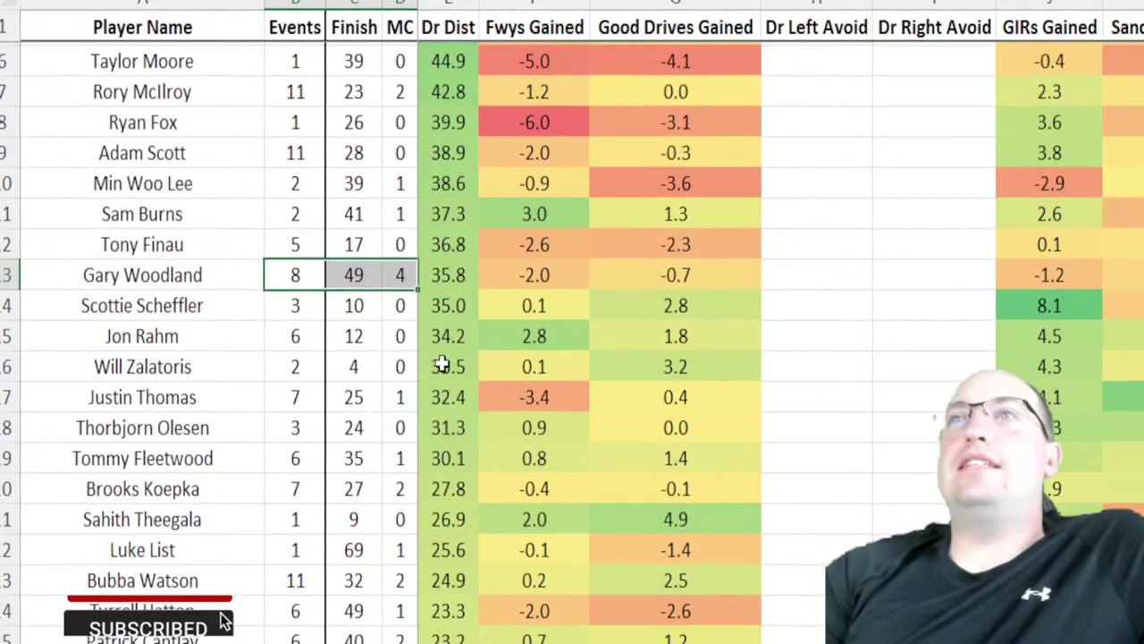
pyautogui.moveTo(317, 304); pyautogui.dragTo(402, 304)
pyautogui.moveTo(297, 340); pyautogui.dragTo(402, 333)
pyautogui.moveTo(400, 363); pyautogui.dragTo(402, 362)
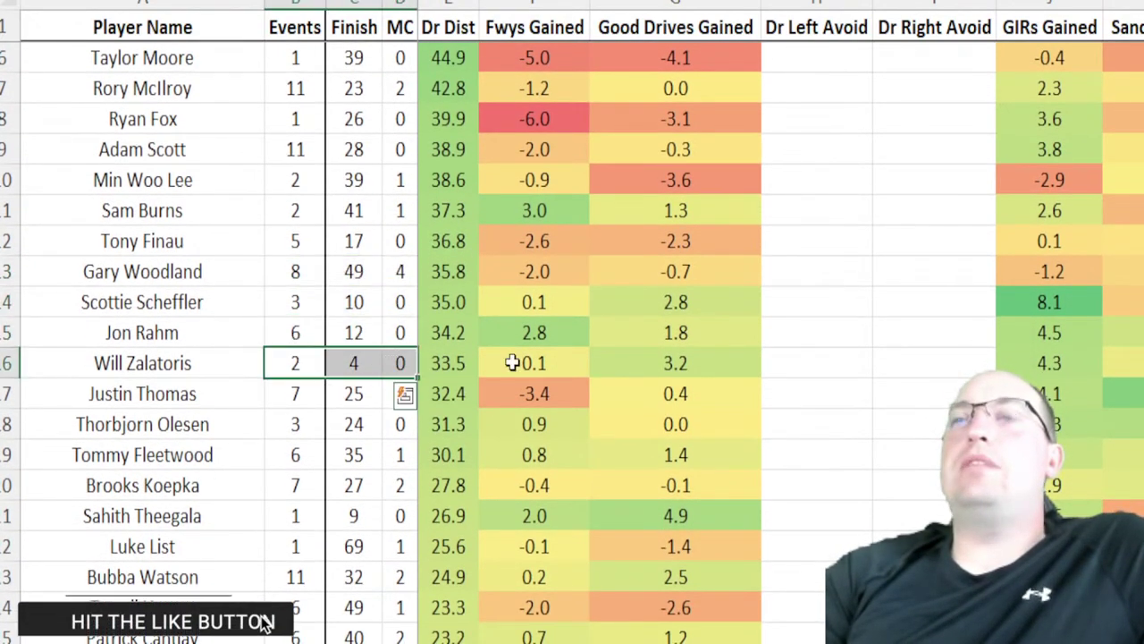
# Examine the events, finish and missed cuts of the shortest drivers, from Jose Maria Olazabal up to Brian Harman
pyautogui.scroll(1, 513, 260)
pyautogui.scroll(-13, 514, 313)
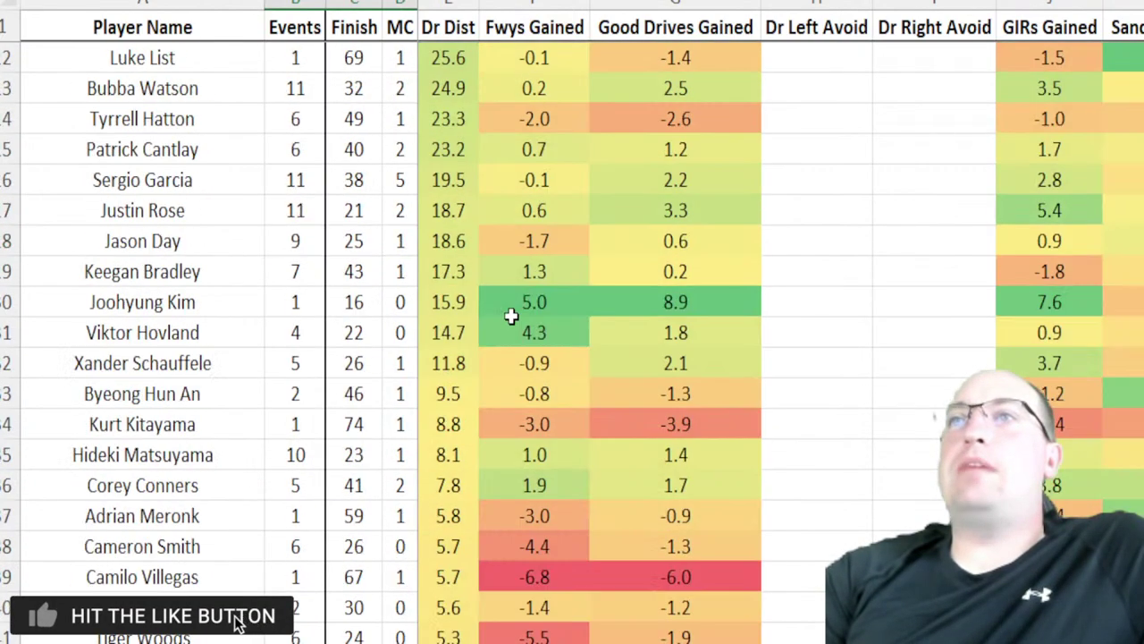
pyautogui.scroll(-6, 514, 320)
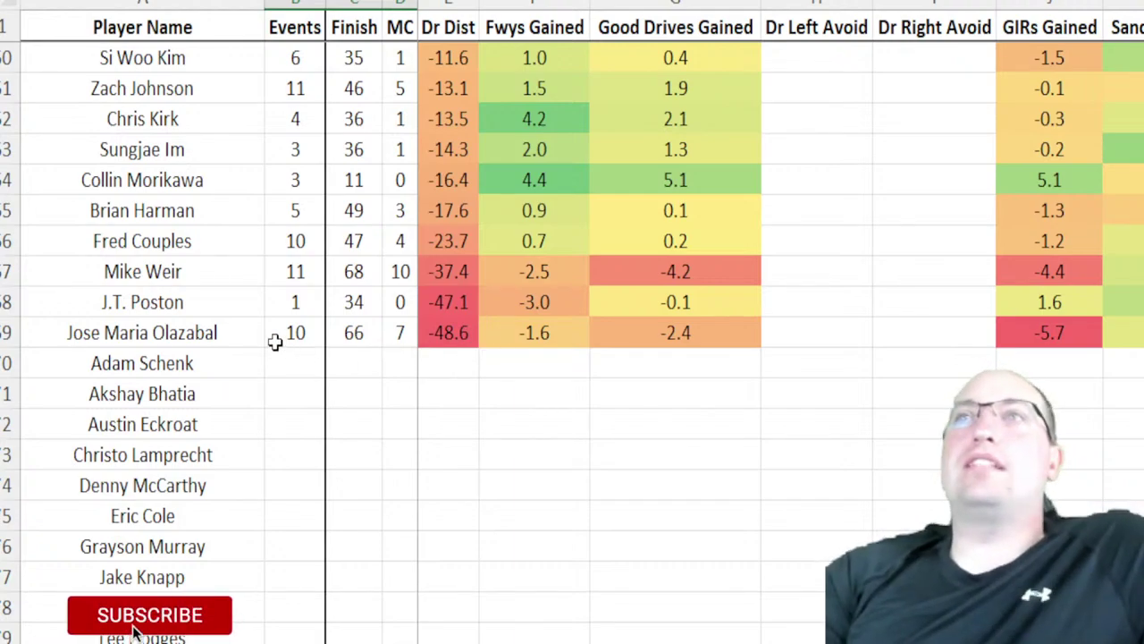
pyautogui.moveTo(193, 334); pyautogui.dragTo(390, 333)
pyautogui.click(286, 302)
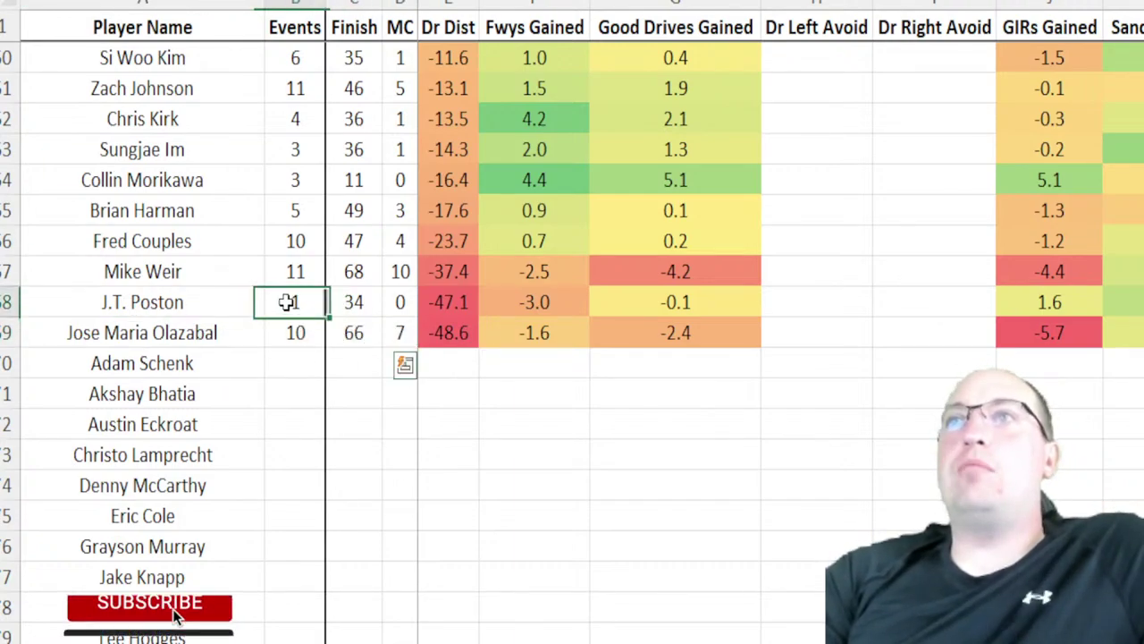
pyautogui.moveTo(286, 302); pyautogui.dragTo(419, 307)
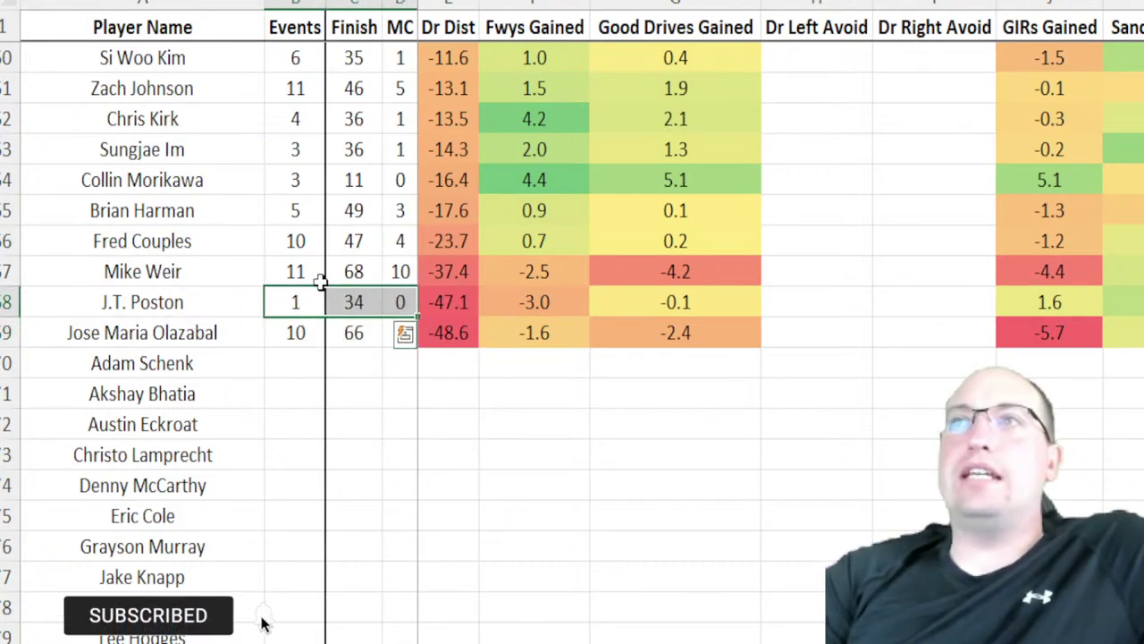
pyautogui.moveTo(290, 246); pyautogui.dragTo(399, 241)
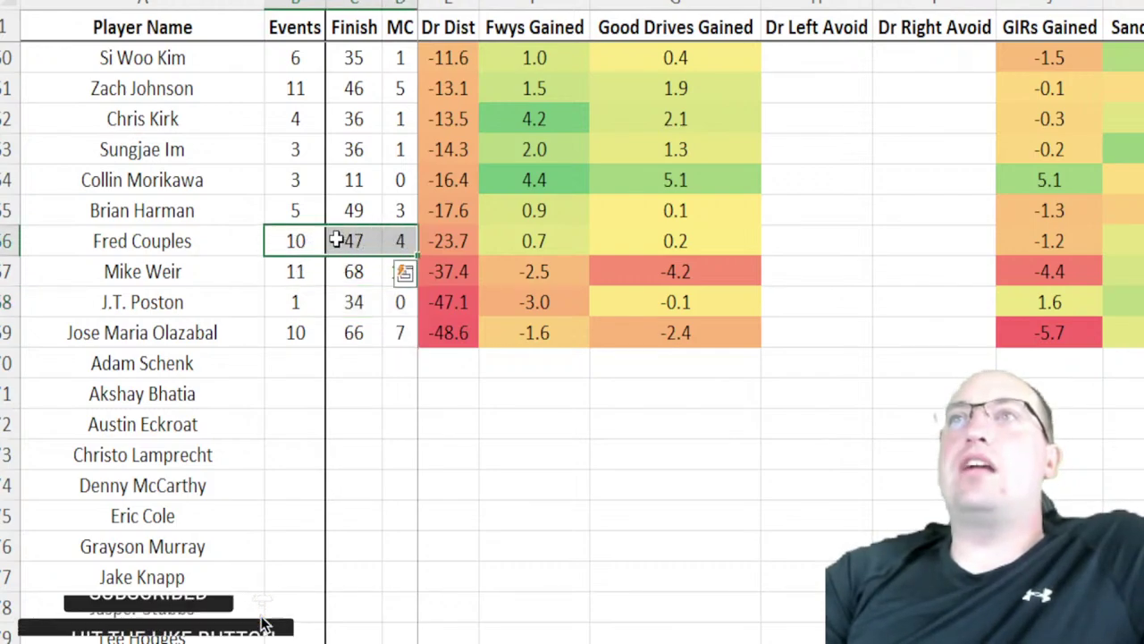
pyautogui.moveTo(288, 211); pyautogui.dragTo(397, 212)
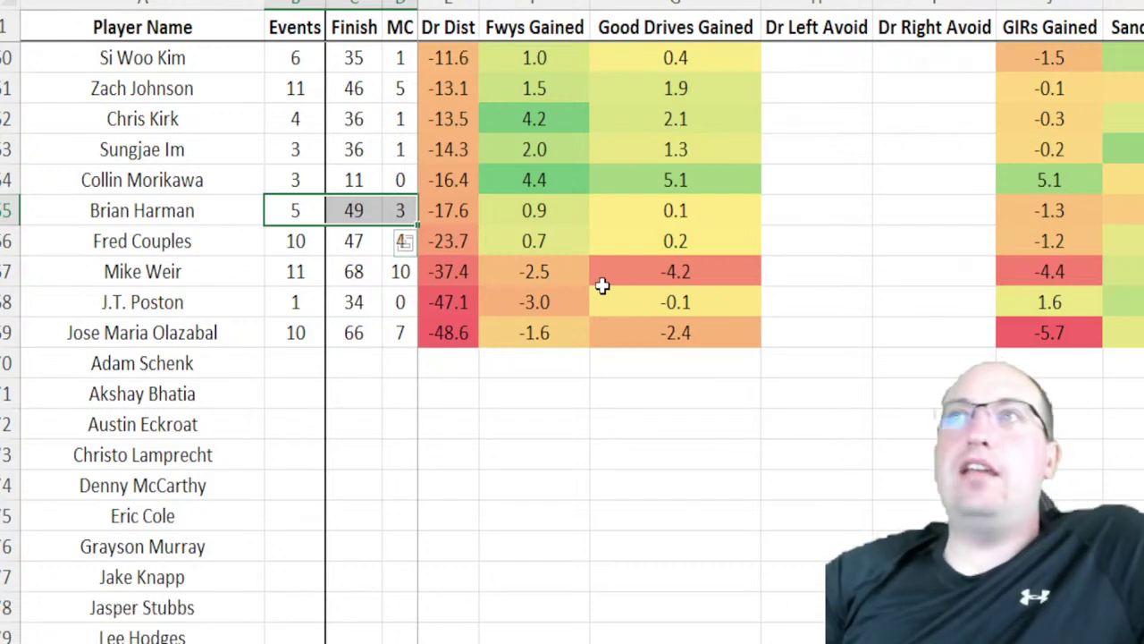
# Review the events, finish and missed cuts of the other short drivers, from Collin Morikawa up to Charl Schwartzel
pyautogui.moveTo(299, 180); pyautogui.dragTo(394, 178)
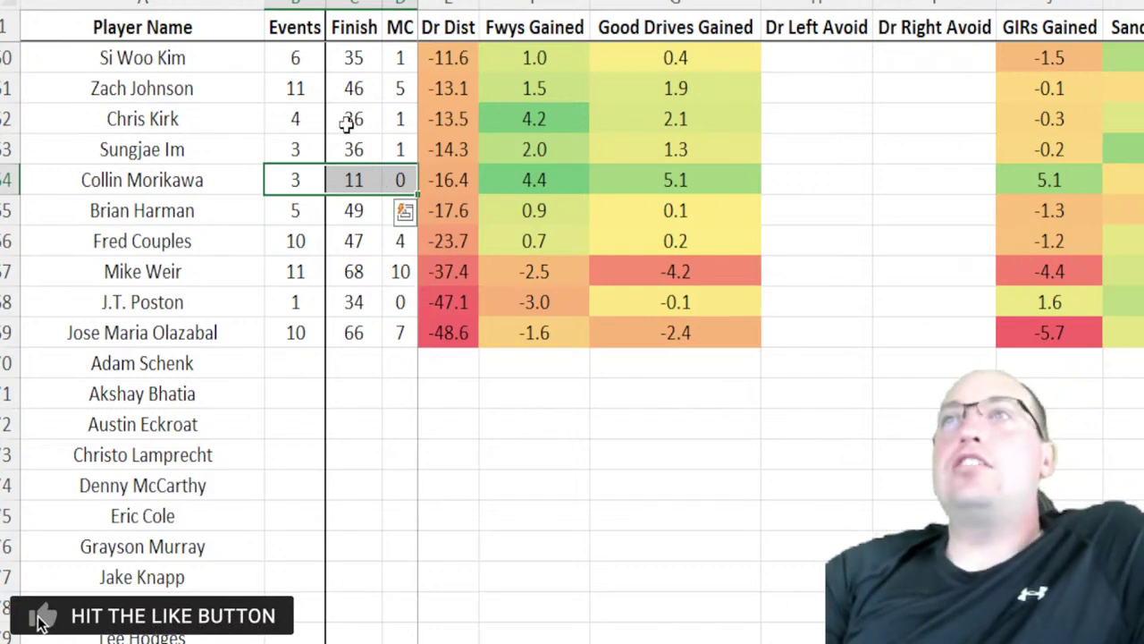
pyautogui.moveTo(288, 150); pyautogui.dragTo(399, 157)
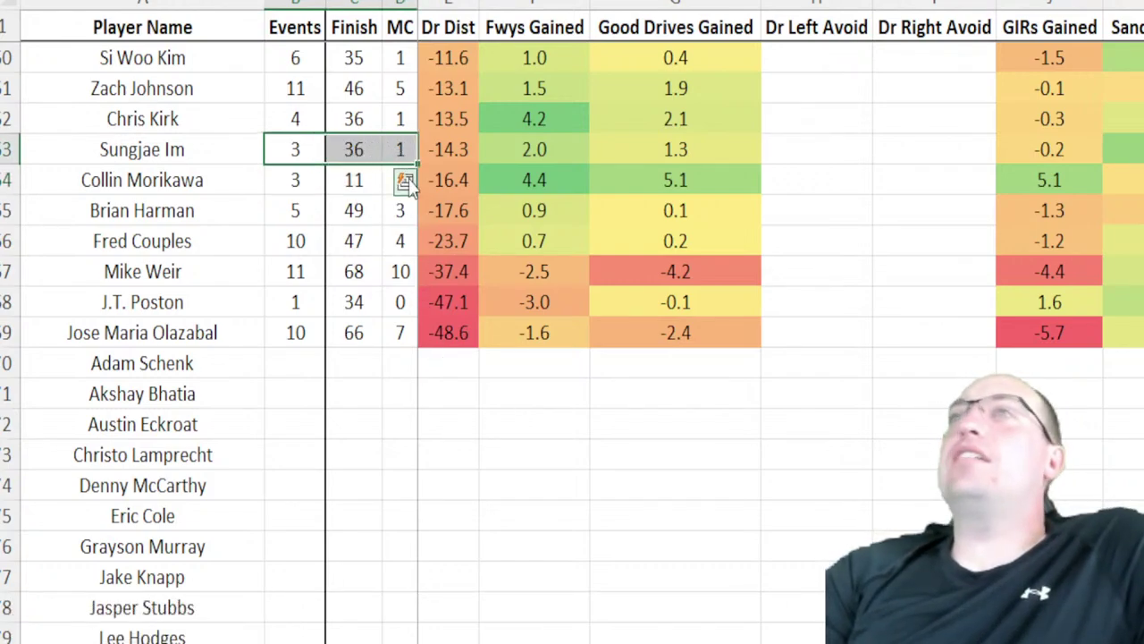
pyautogui.moveTo(284, 114); pyautogui.dragTo(397, 117)
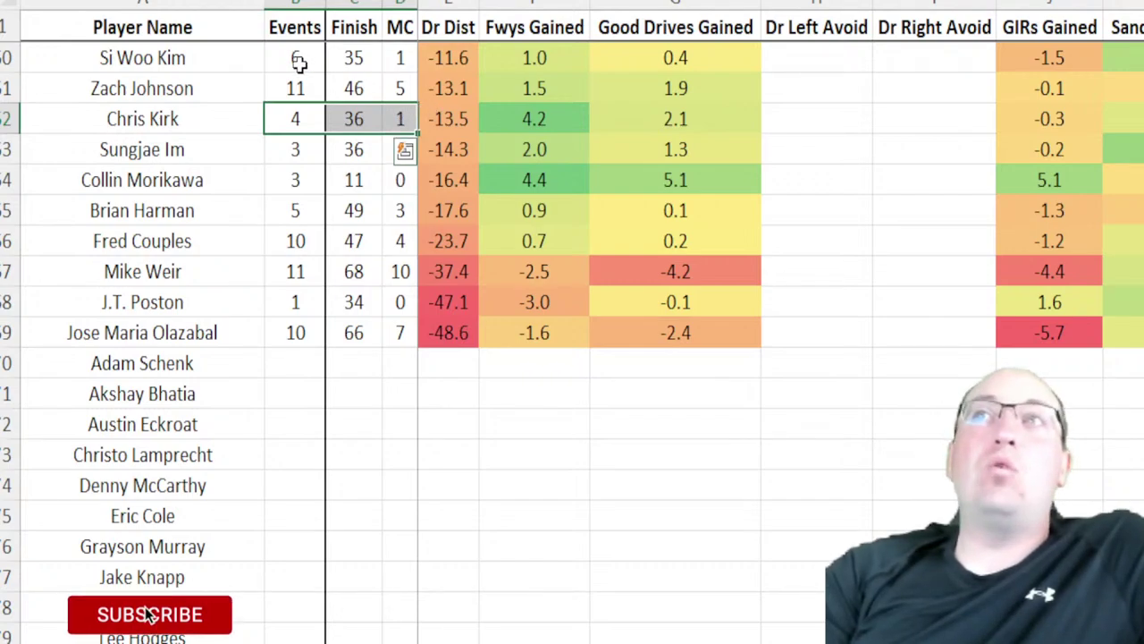
pyautogui.click(338, 119)
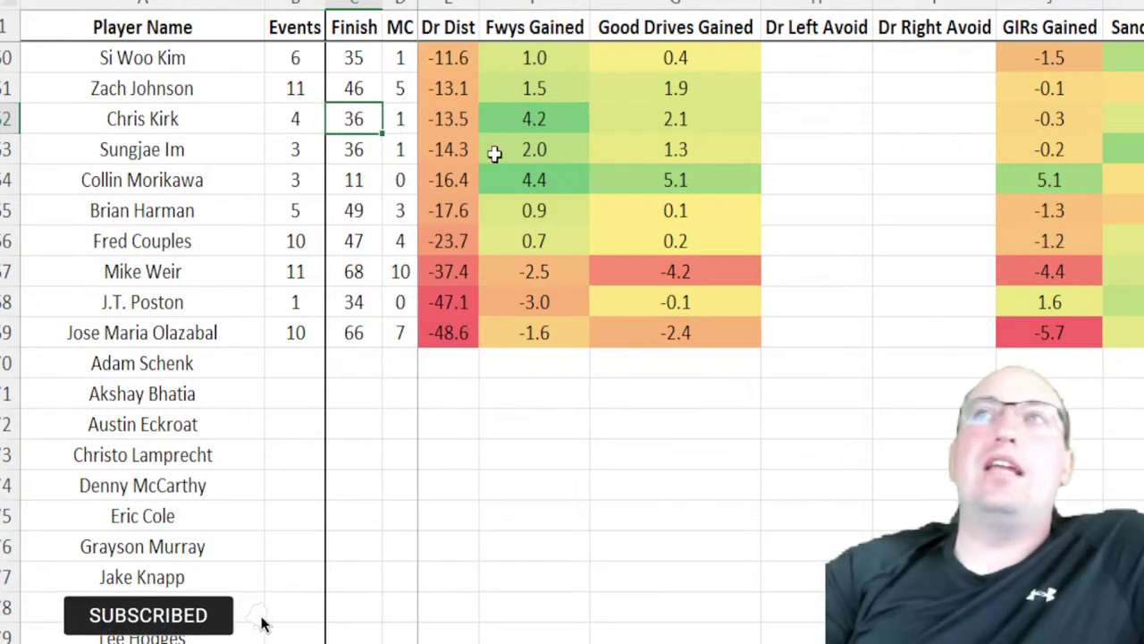
pyautogui.moveTo(295, 89); pyautogui.dragTo(400, 88)
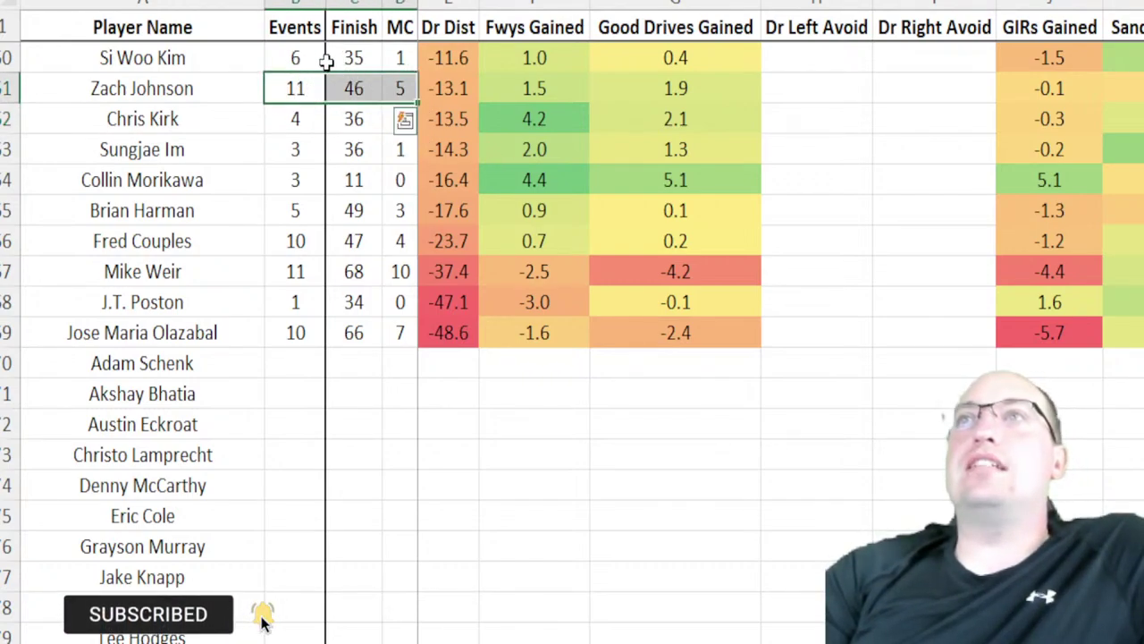
pyautogui.moveTo(322, 57); pyautogui.dragTo(402, 72)
pyautogui.scroll(2, 402, 72)
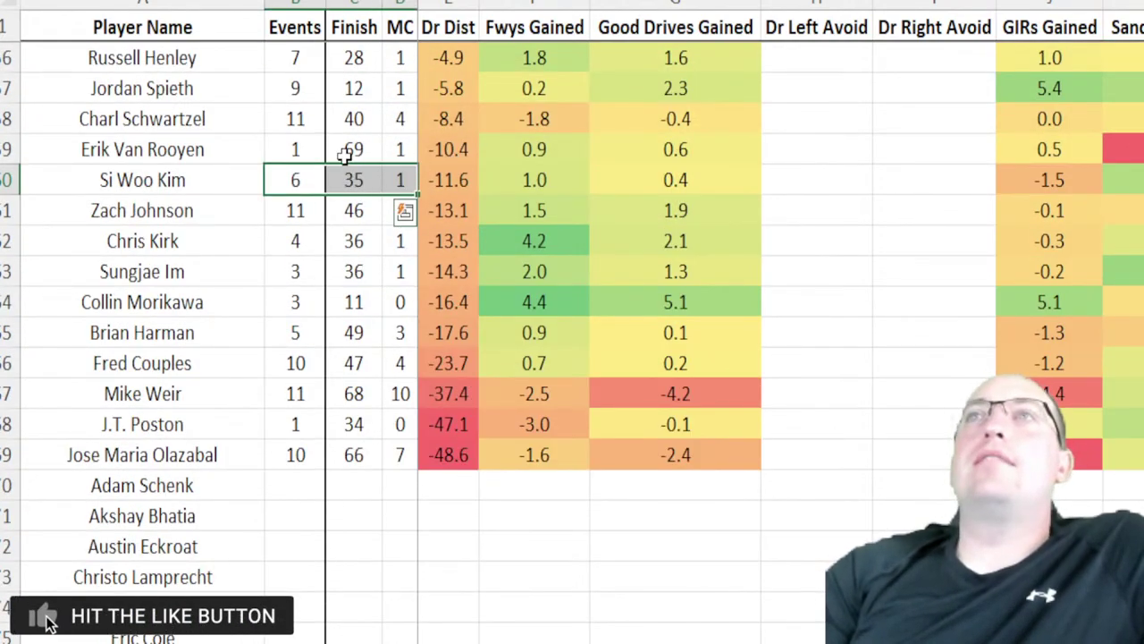
pyautogui.moveTo(295, 119); pyautogui.dragTo(393, 119)
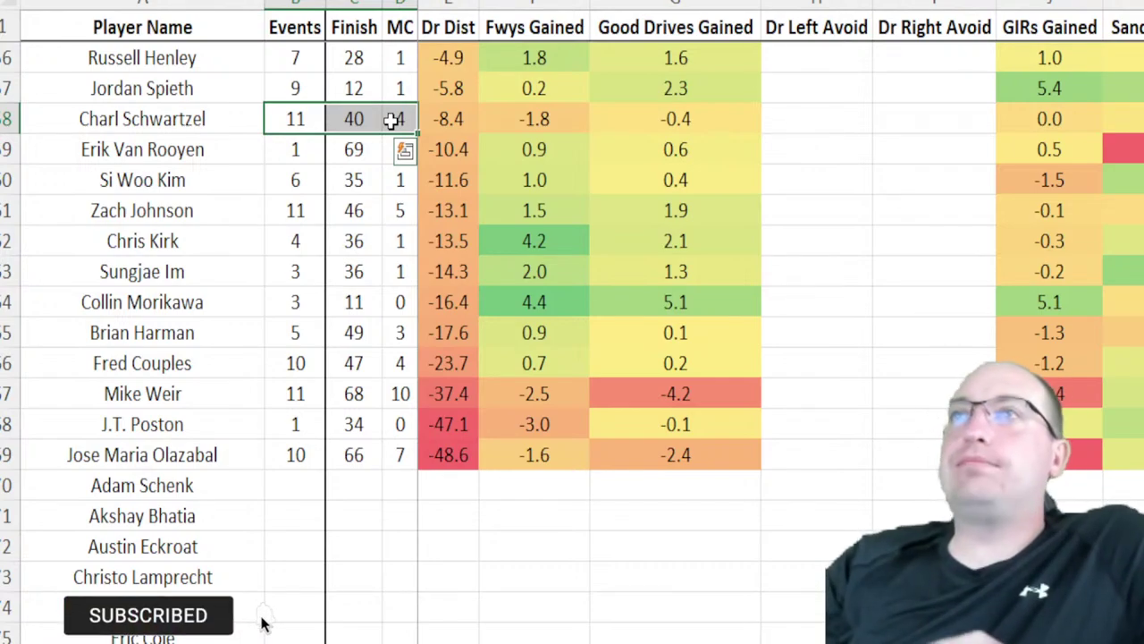
# Sort the whole player table by GIRs Gained from largest to smallest
pyautogui.scroll(14, 492, 288)
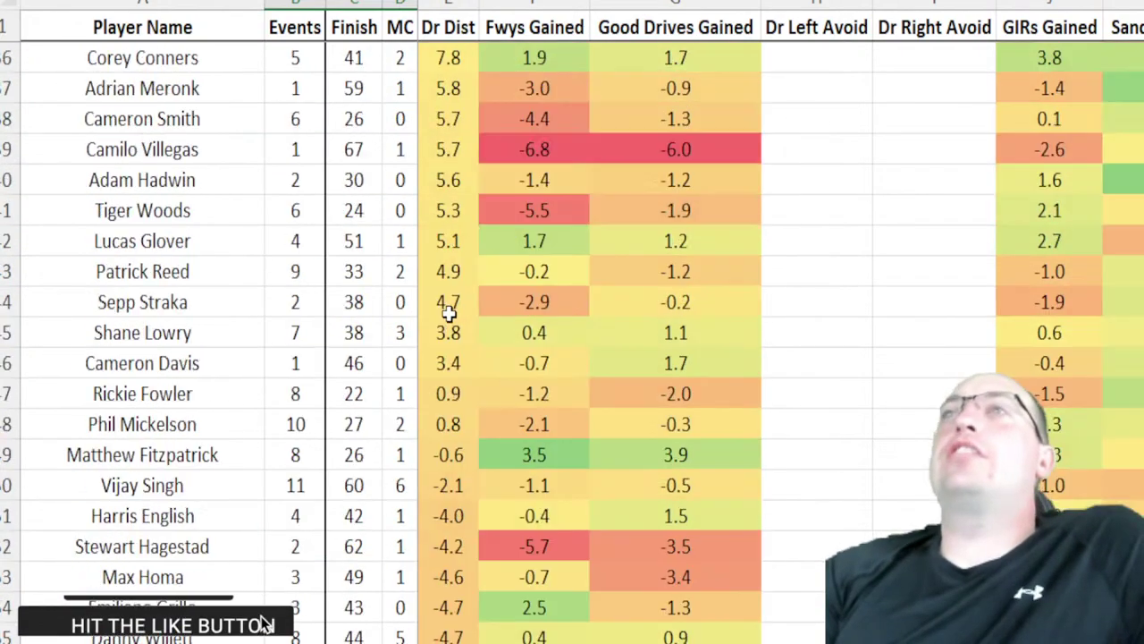
pyautogui.scroll(4, 493, 288)
pyautogui.click(449, 59)
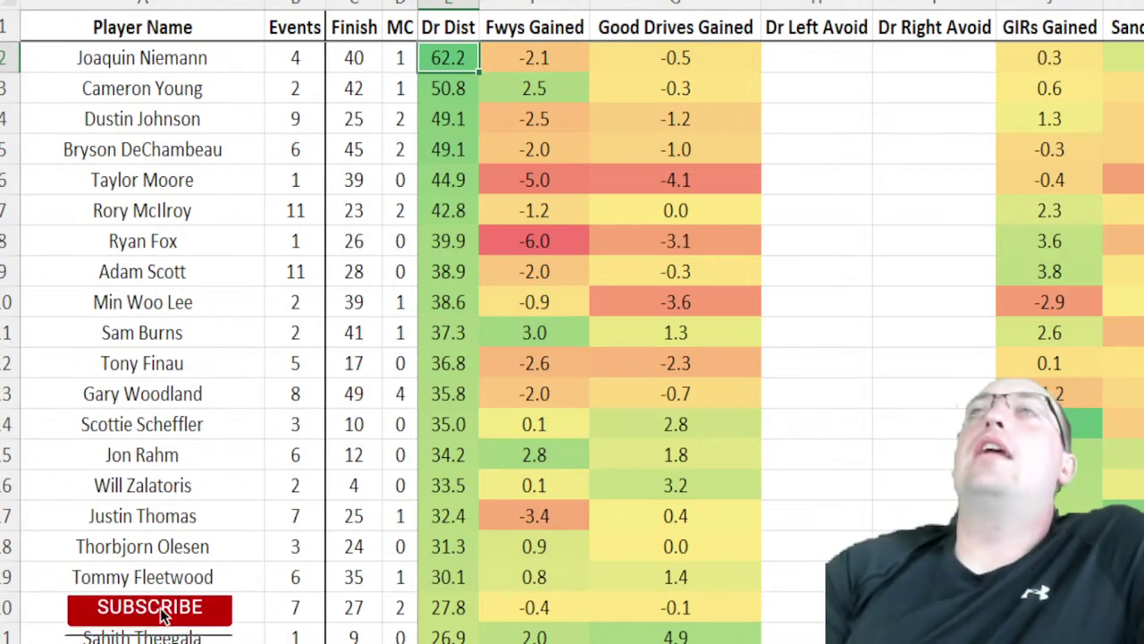
pyautogui.click(214, 6)
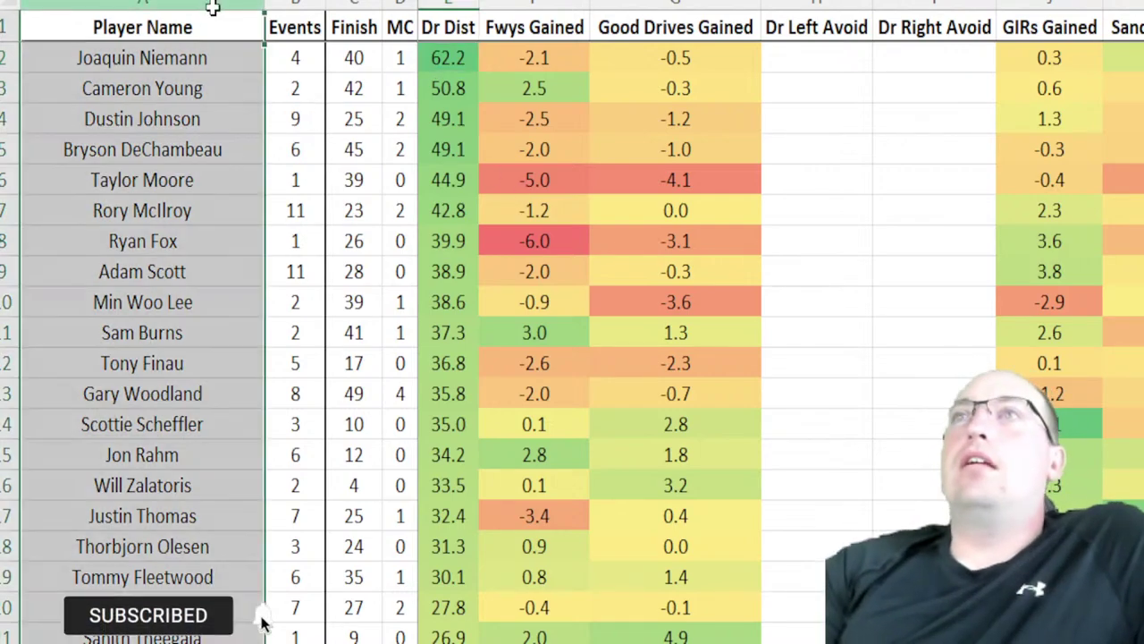
pyautogui.hscroll(5, 214, 6)
pyautogui.hscroll(4, 778, 322)
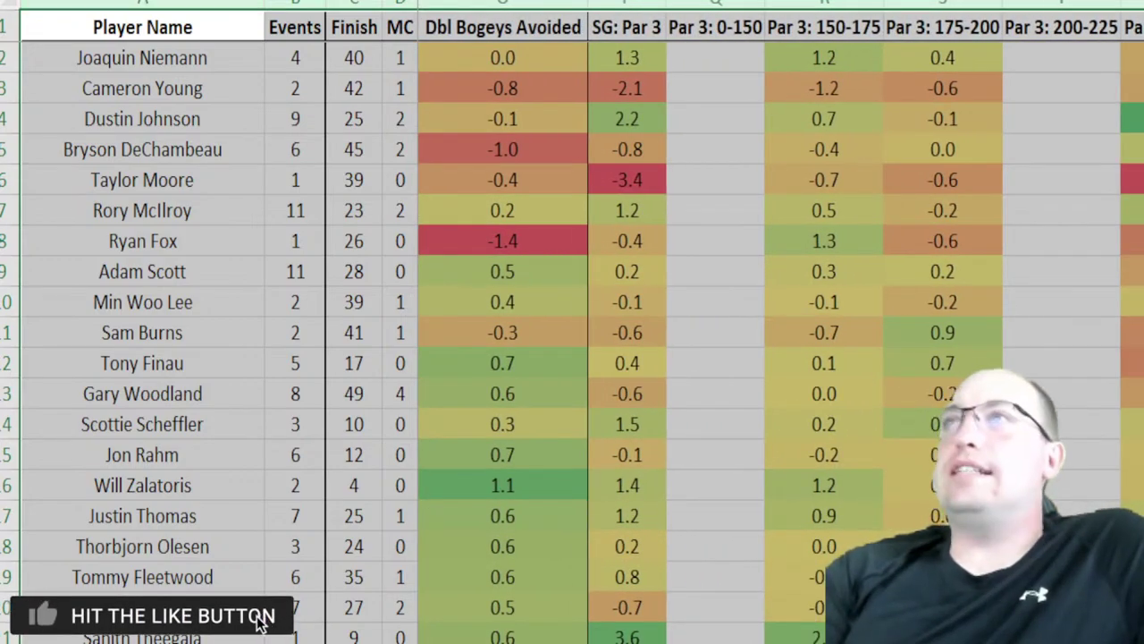
pyautogui.click(1028, 2)
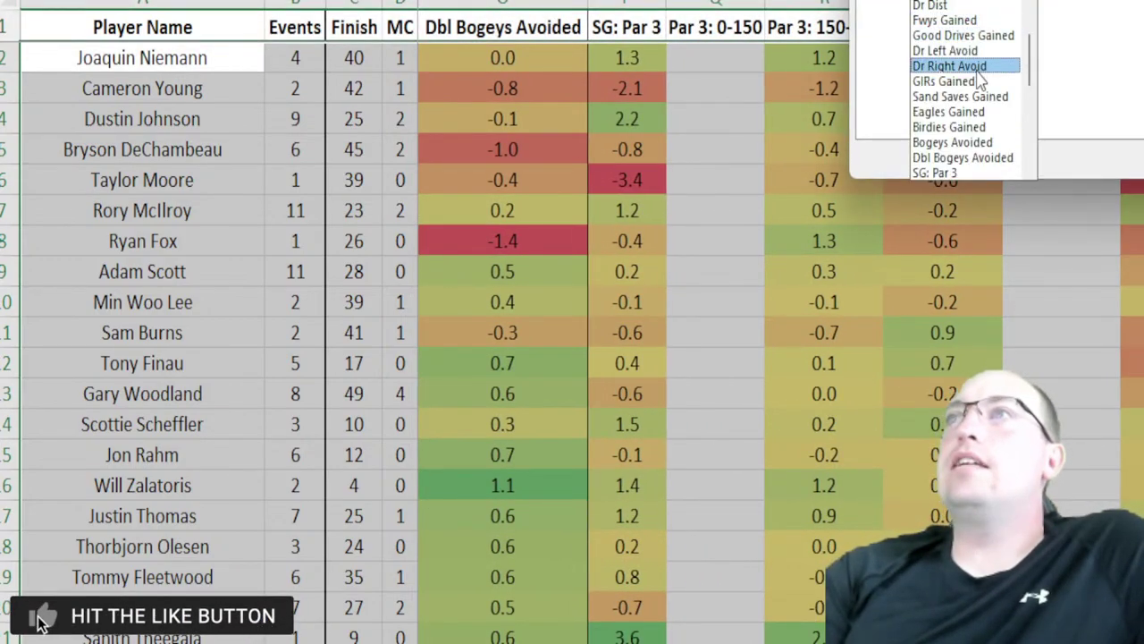
pyautogui.click(978, 71)
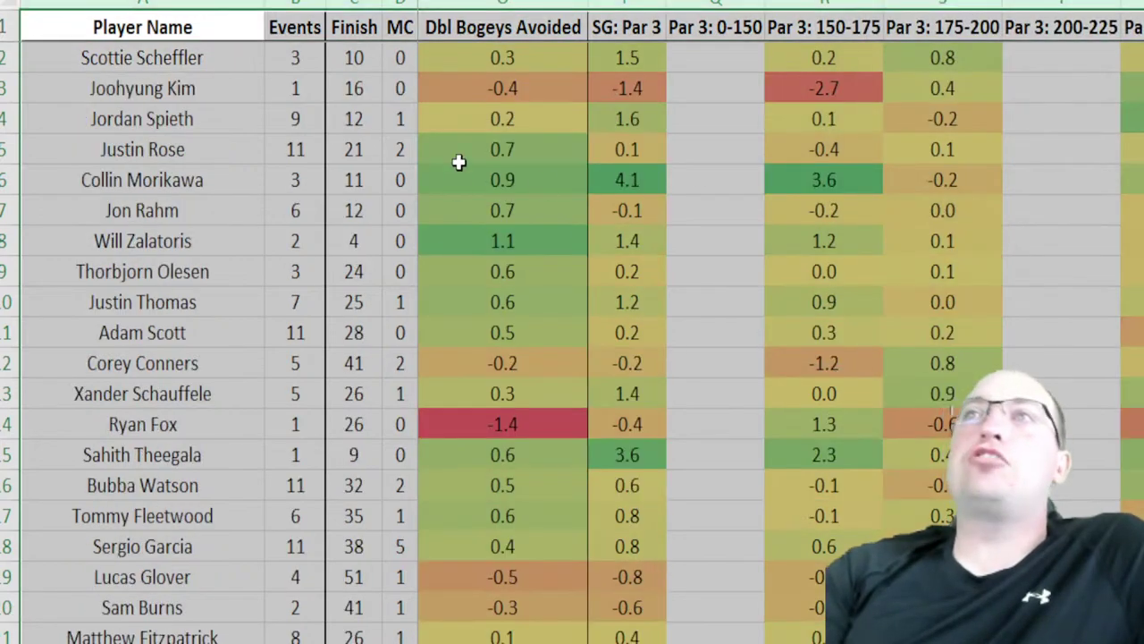
# Examine the GIRs Gained values of the leading players, from Scottie Scheffler down to Jordan Spieth
pyautogui.click(401, 119)
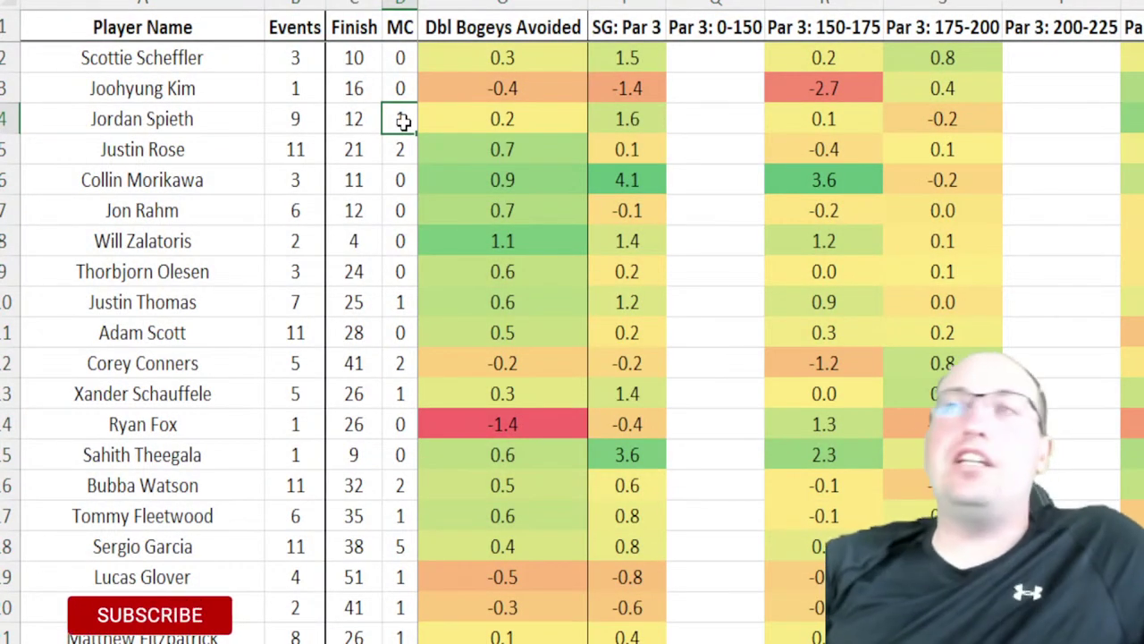
pyautogui.press('Right')
pyautogui.press('Up')
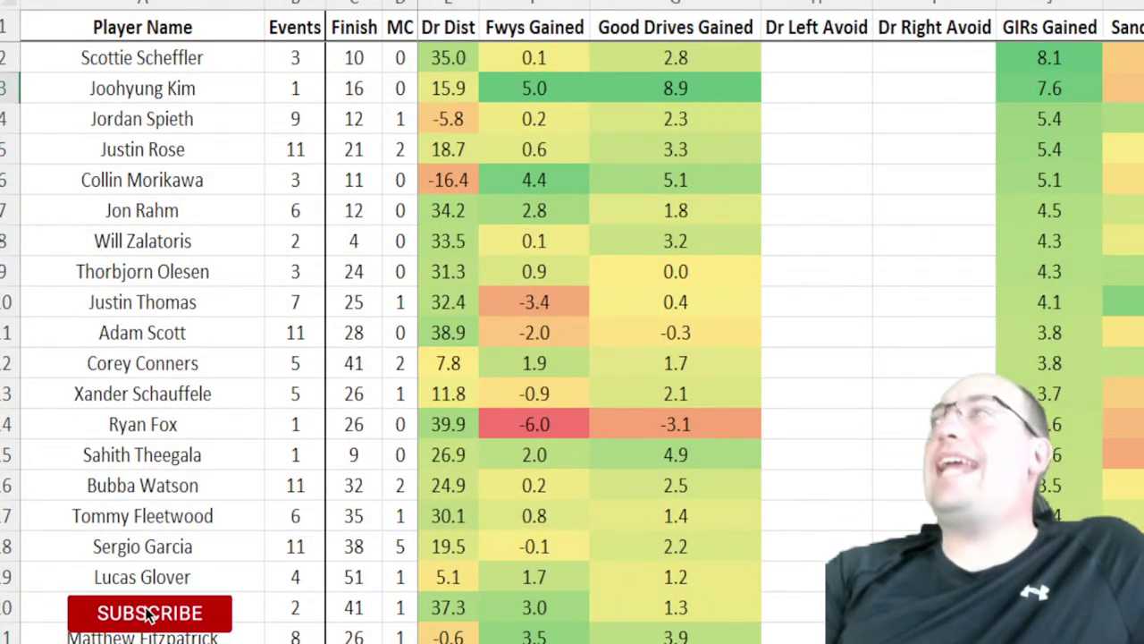
pyautogui.hscroll(5, 623, 268)
pyautogui.click(428, 56)
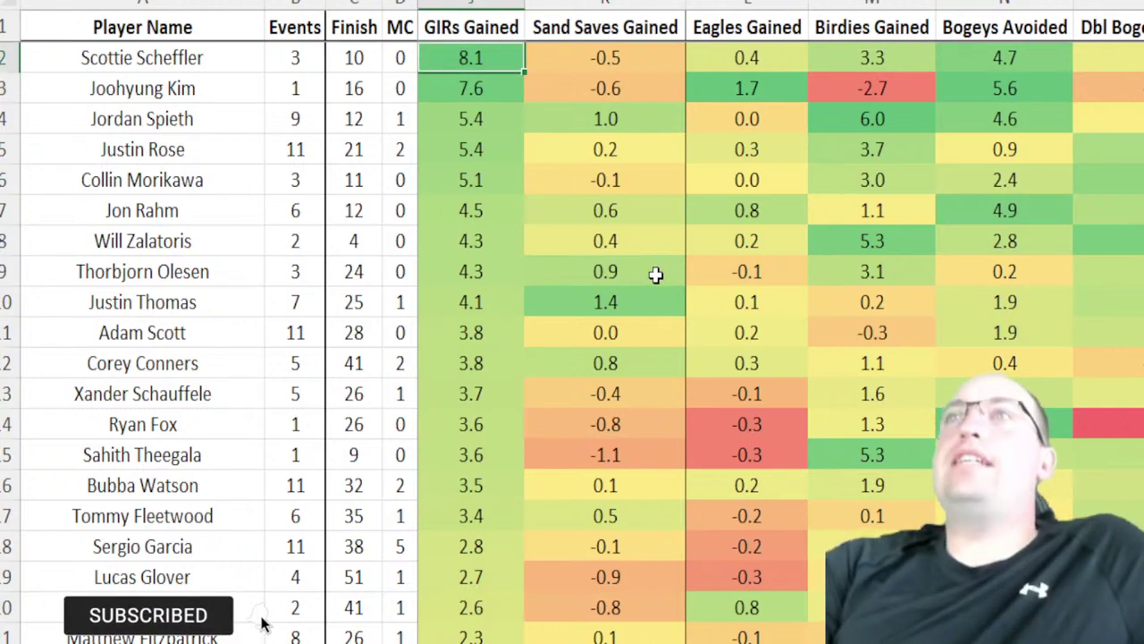
pyautogui.press('Down')
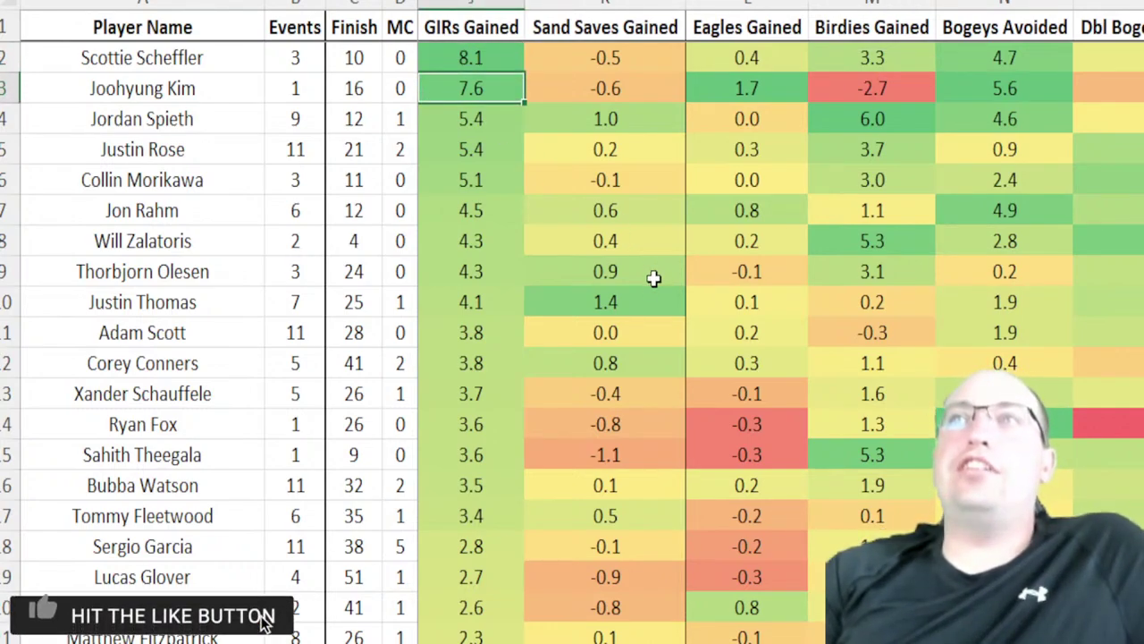
pyautogui.press('Down')
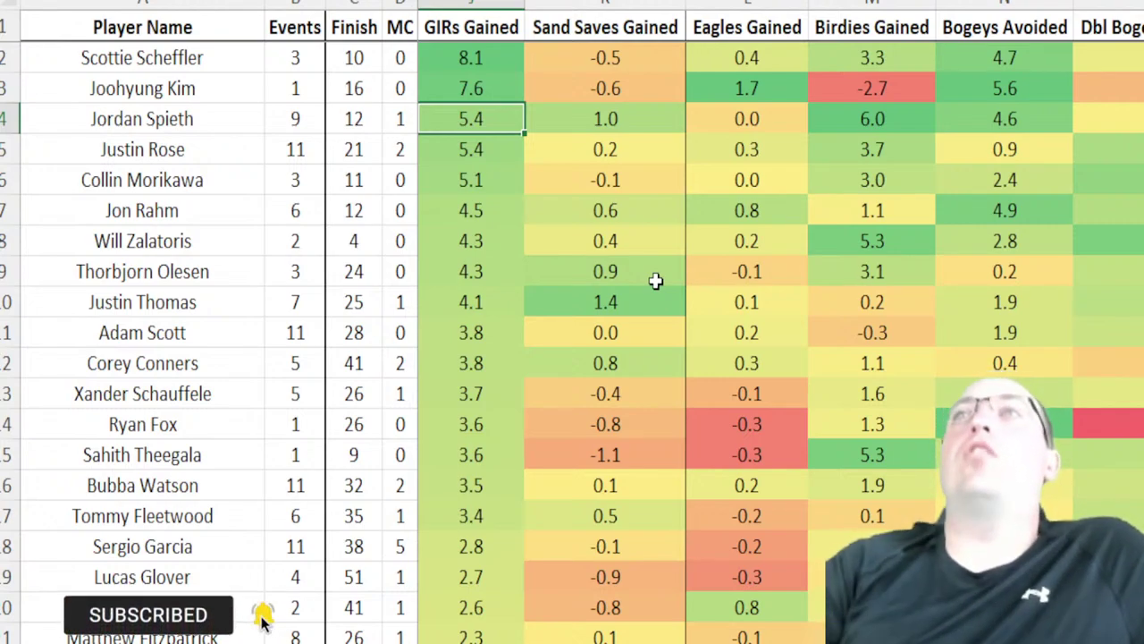
# Examine the events, finish and missed cuts of the next GIRs Gained leaders, from Jordan Spieth down to Thorbjorn Olesen
pyautogui.moveTo(298, 117); pyautogui.dragTo(379, 113)
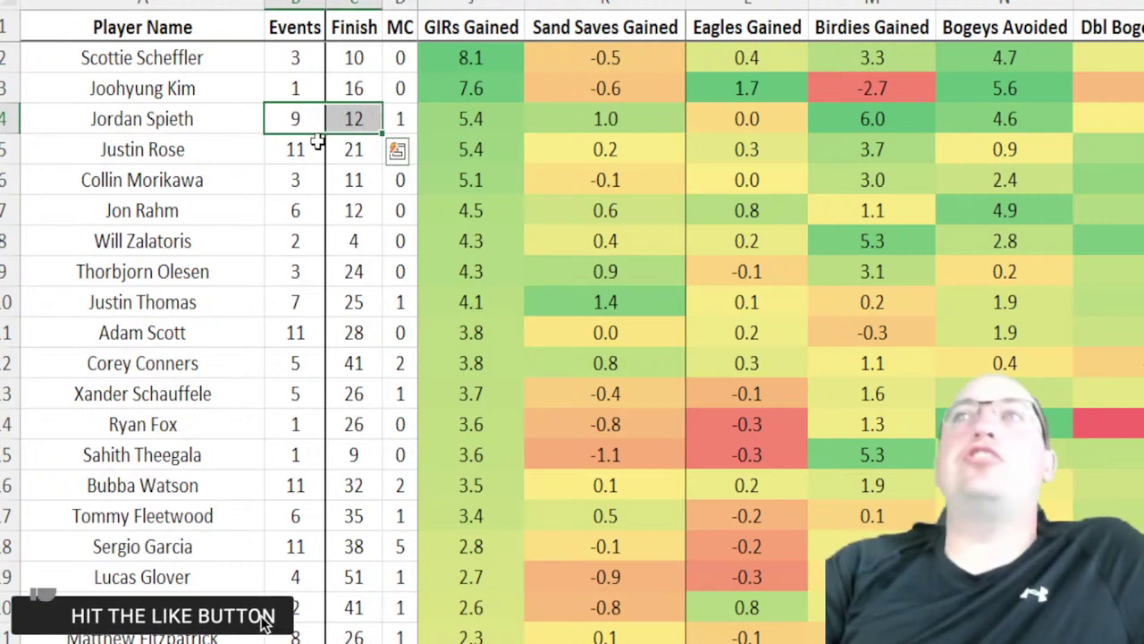
pyautogui.moveTo(295, 150); pyautogui.dragTo(399, 149)
pyautogui.click(351, 155)
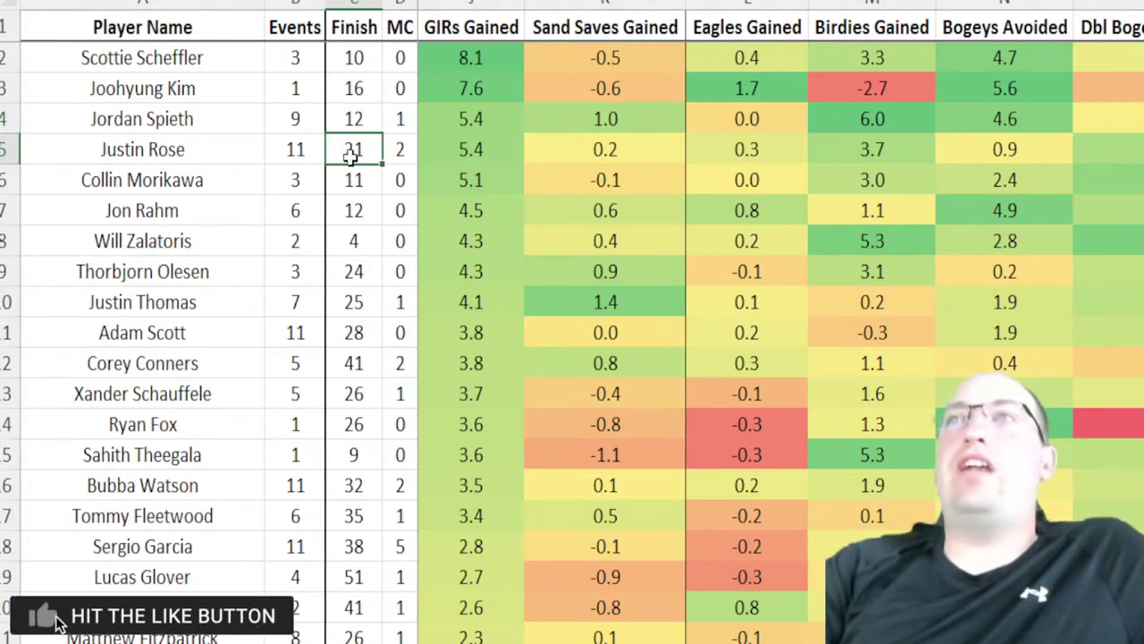
pyautogui.click(430, 159)
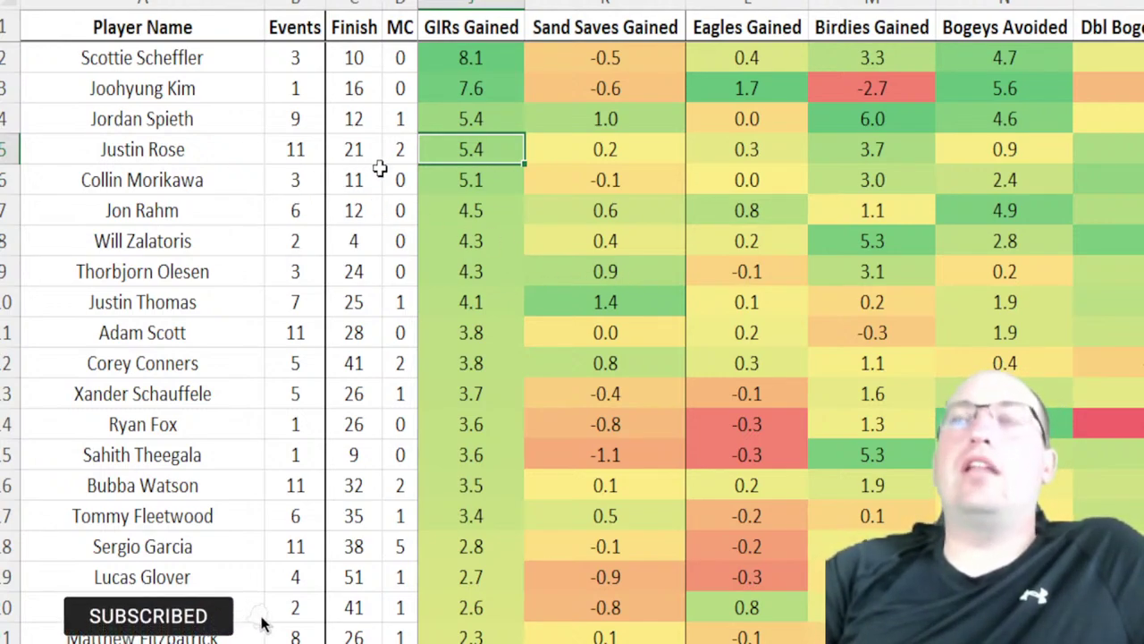
pyautogui.moveTo(304, 208); pyautogui.dragTo(329, 239)
pyautogui.click(291, 280)
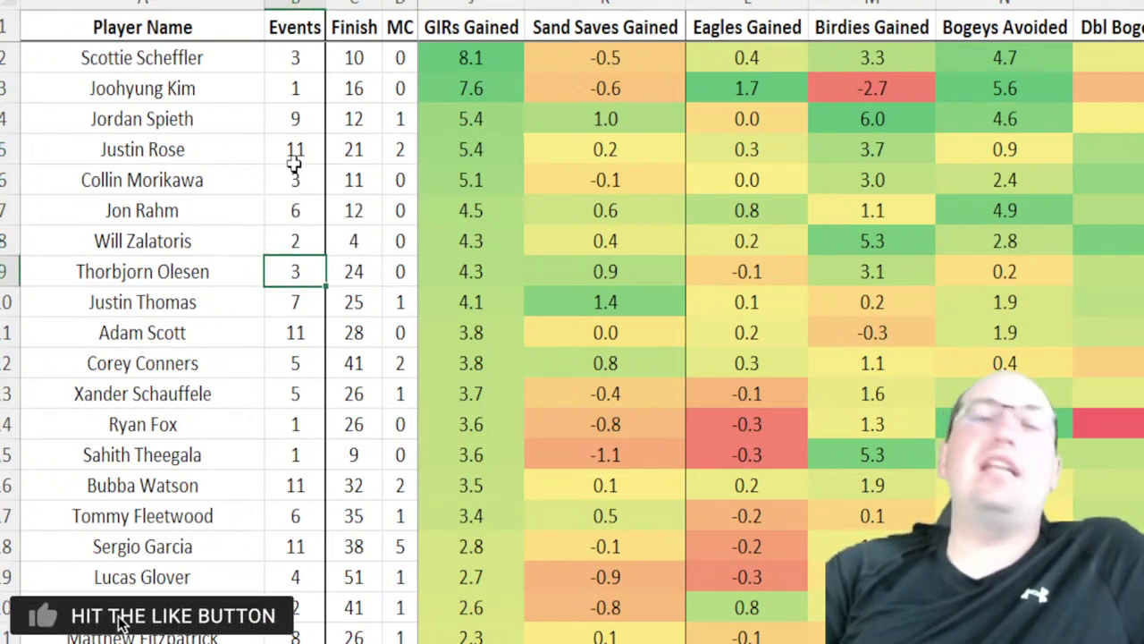
# Compare finishes, events and missed cuts with GIRs Gained for the players from Thorbjorn Olesen down to Tommy Fleetwood
pyautogui.scroll(-2, 284, 182)
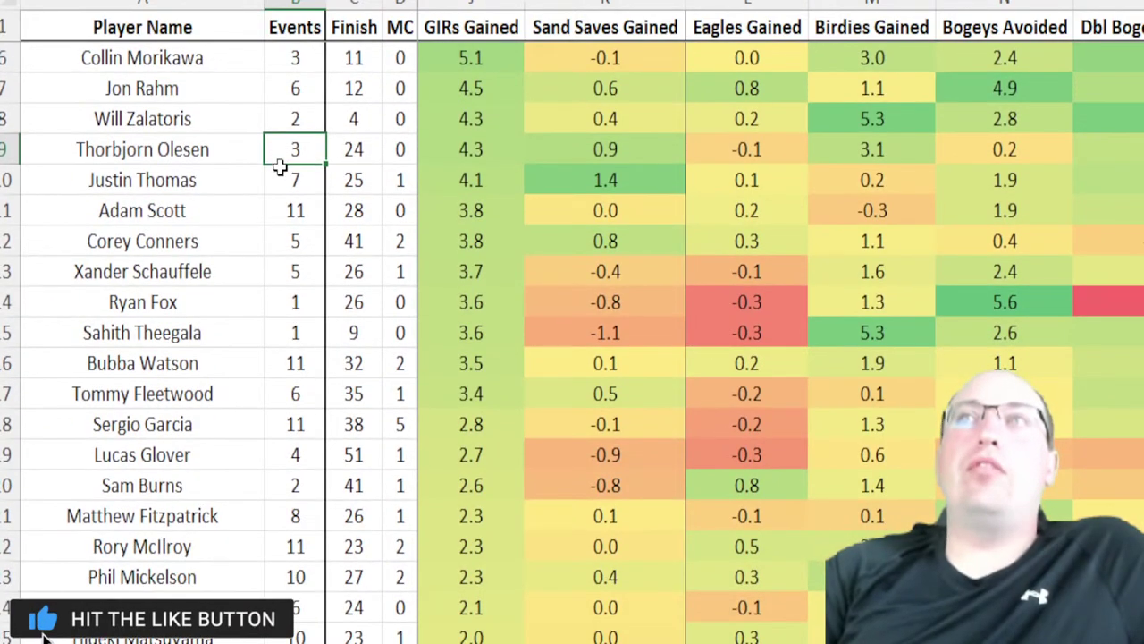
pyautogui.click(347, 150)
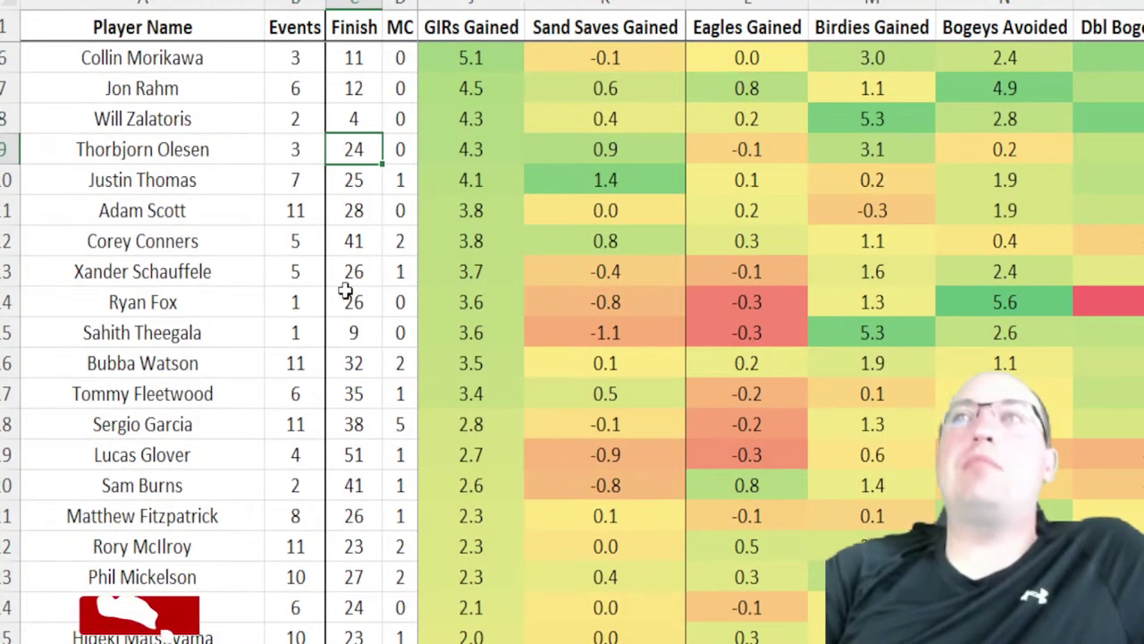
pyautogui.moveTo(308, 212); pyautogui.dragTo(395, 222)
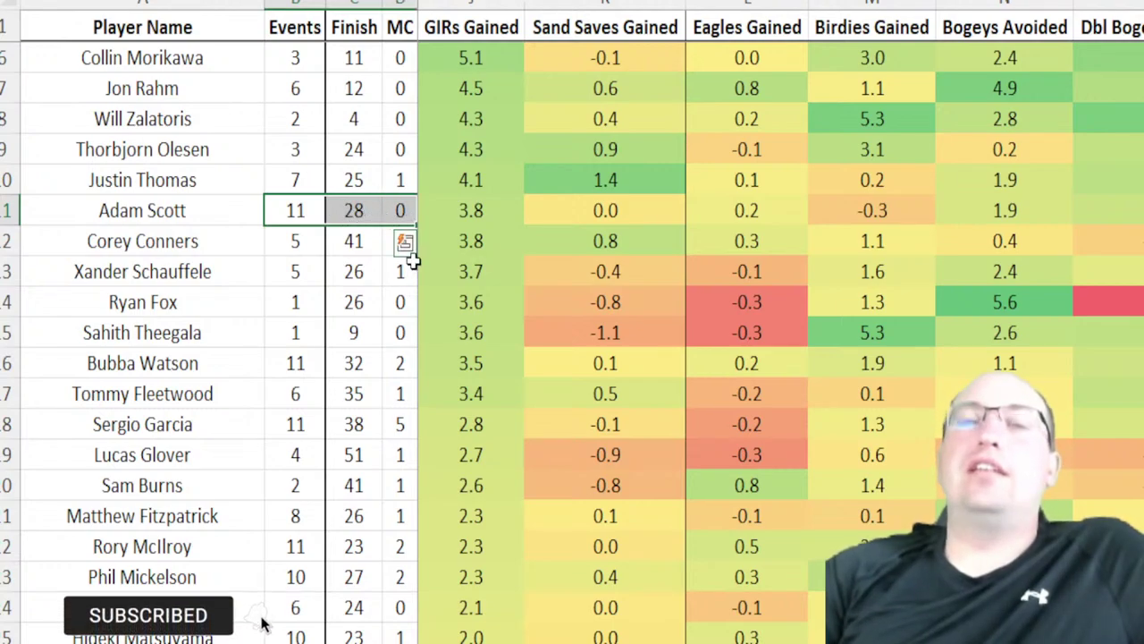
pyautogui.click(317, 270)
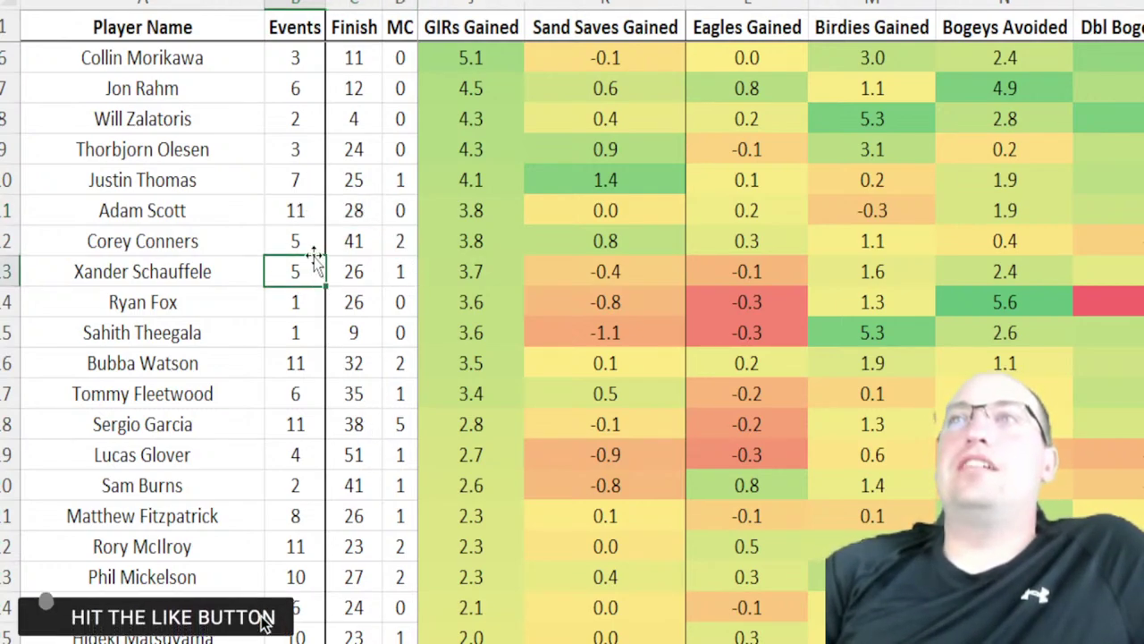
pyautogui.moveTo(314, 250); pyautogui.dragTo(398, 245)
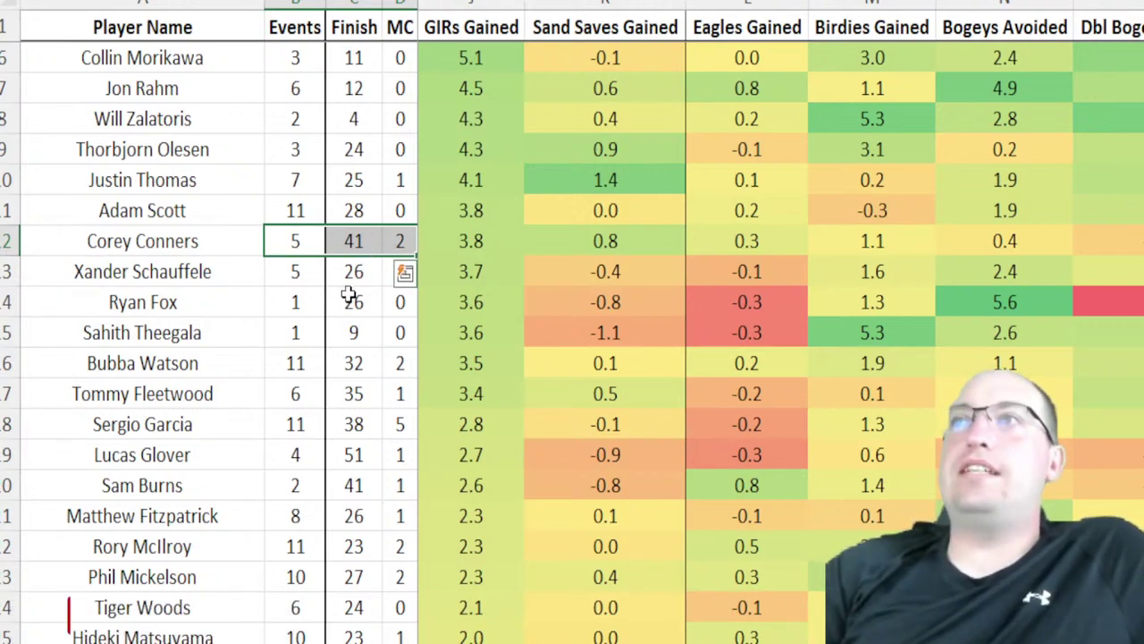
pyautogui.click(281, 398)
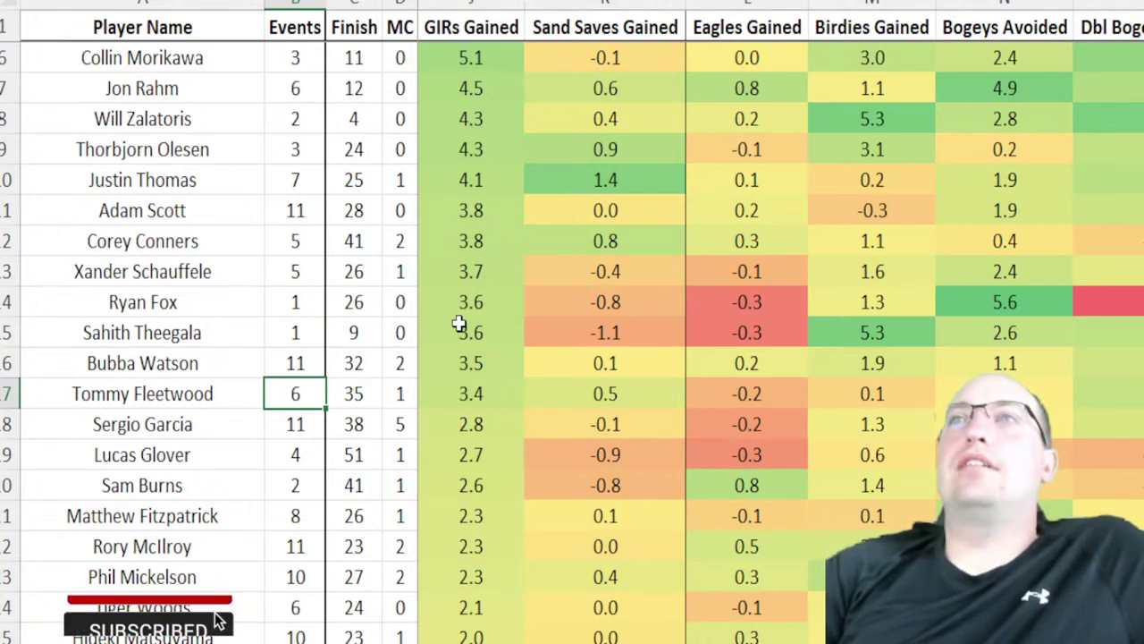
pyautogui.moveTo(302, 329); pyautogui.dragTo(392, 330)
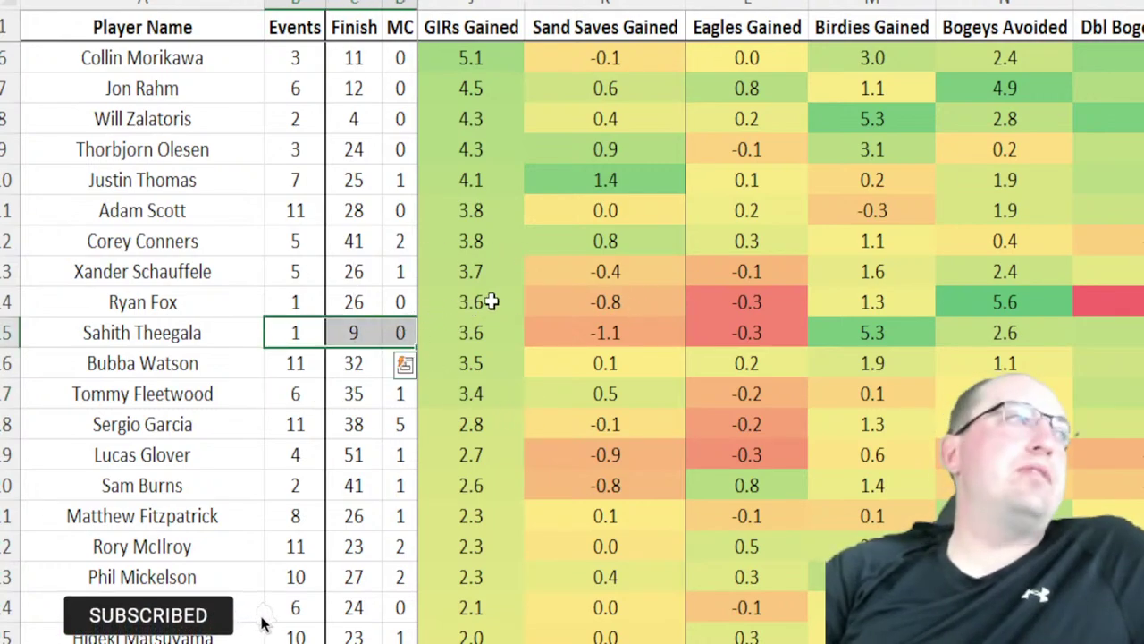
# Highlight and review the GIRs Gained values from Bubba Watson down to Dustin Johnson
pyautogui.scroll(-2, 490, 303)
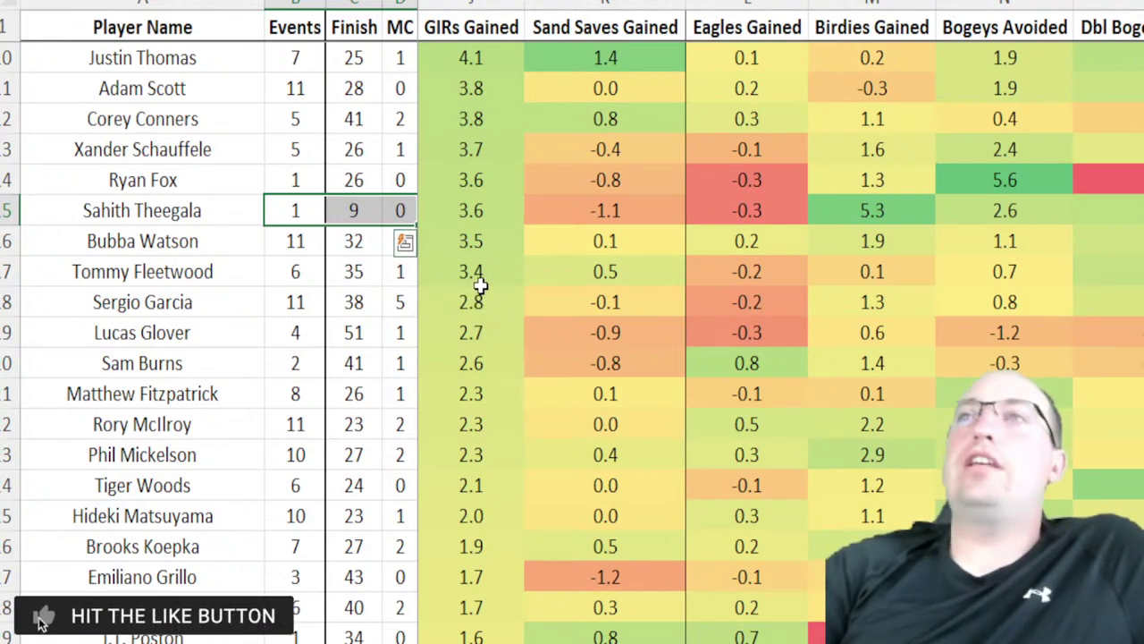
pyautogui.moveTo(467, 242); pyautogui.dragTo(474, 640)
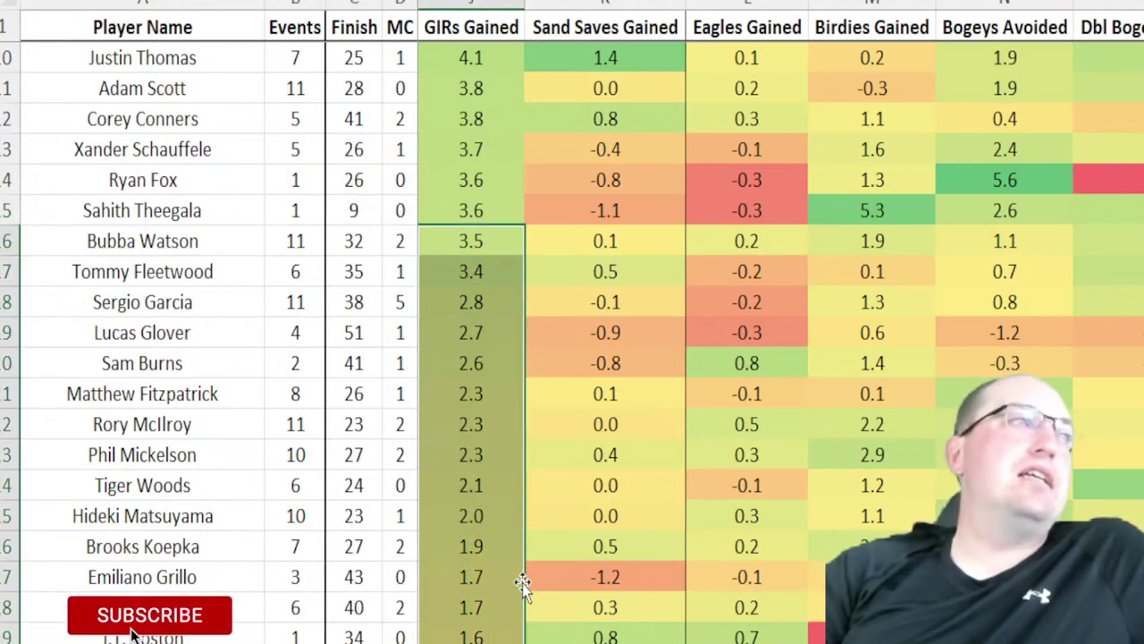
pyautogui.moveTo(523, 582); pyautogui.dragTo(529, 561)
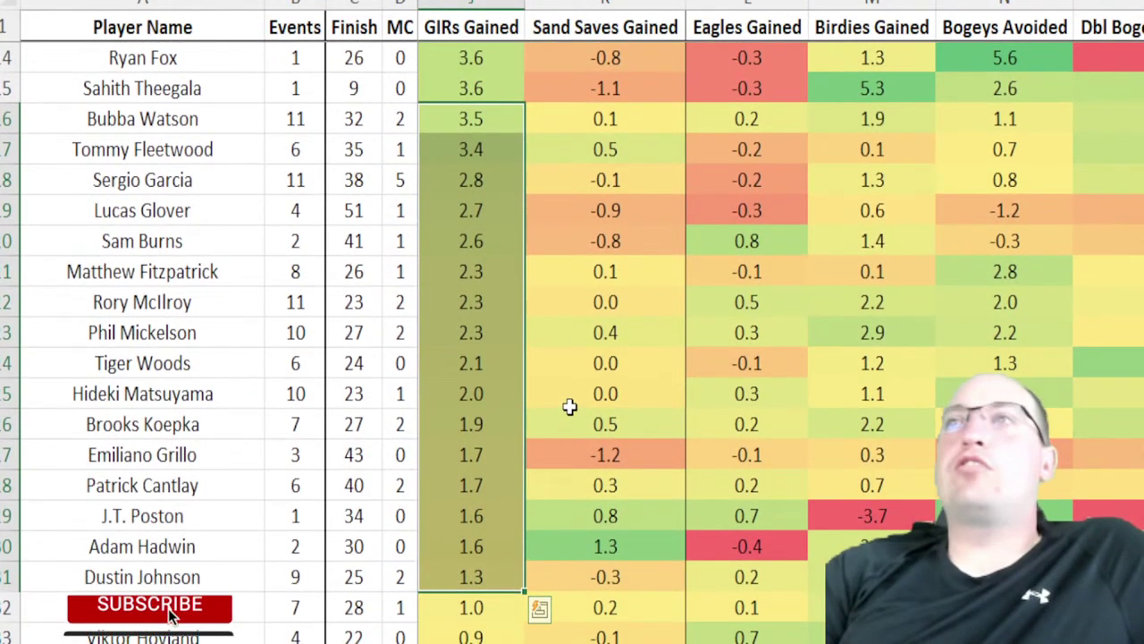
# Sort the whole player table by Bogeys Avoided from largest to smallest
pyautogui.scroll(4, 570, 406)
pyautogui.hotkey('ctrl', 'a')
pyautogui.hscroll(-3, 263, 620)
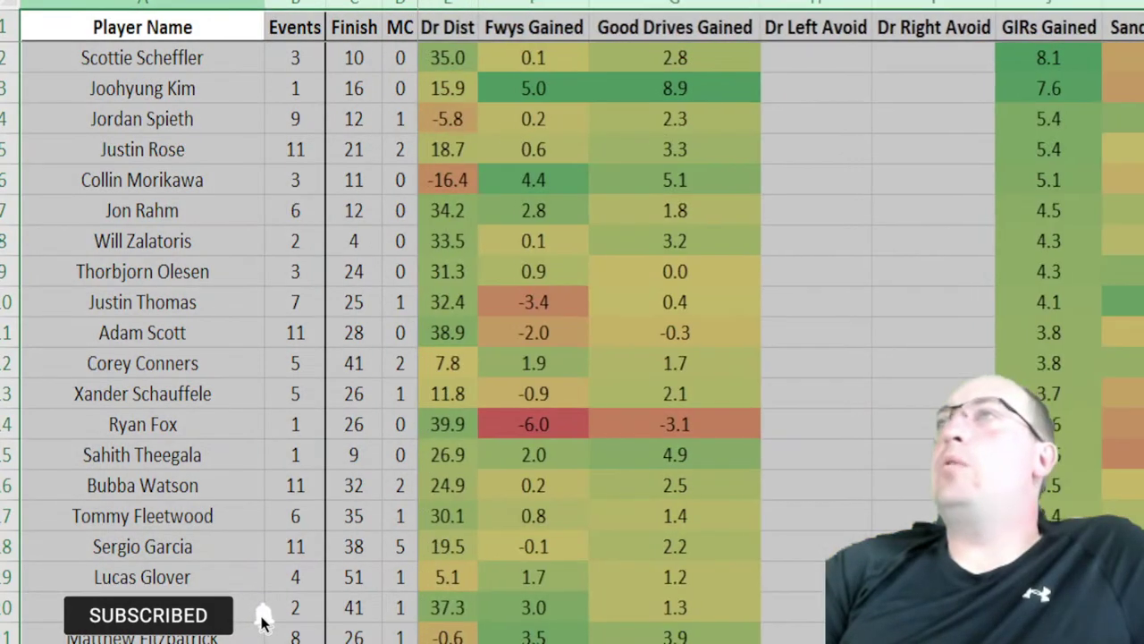
pyautogui.hscroll(7, 263, 620)
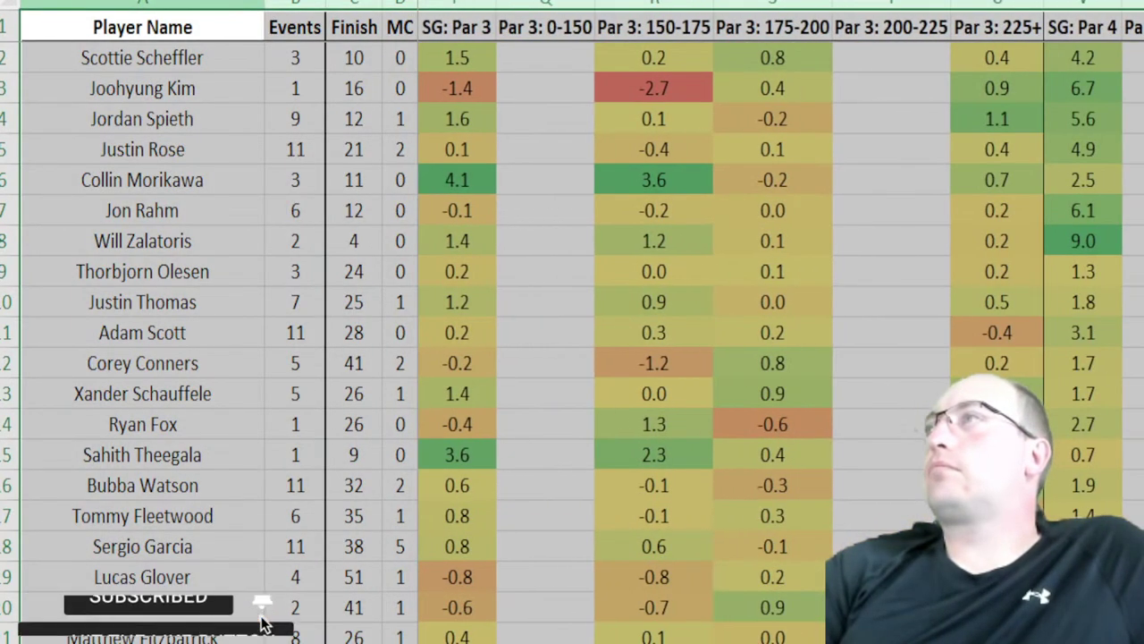
pyautogui.hotkey('alt', 'a')
pyautogui.press('s')
pyautogui.press('s')
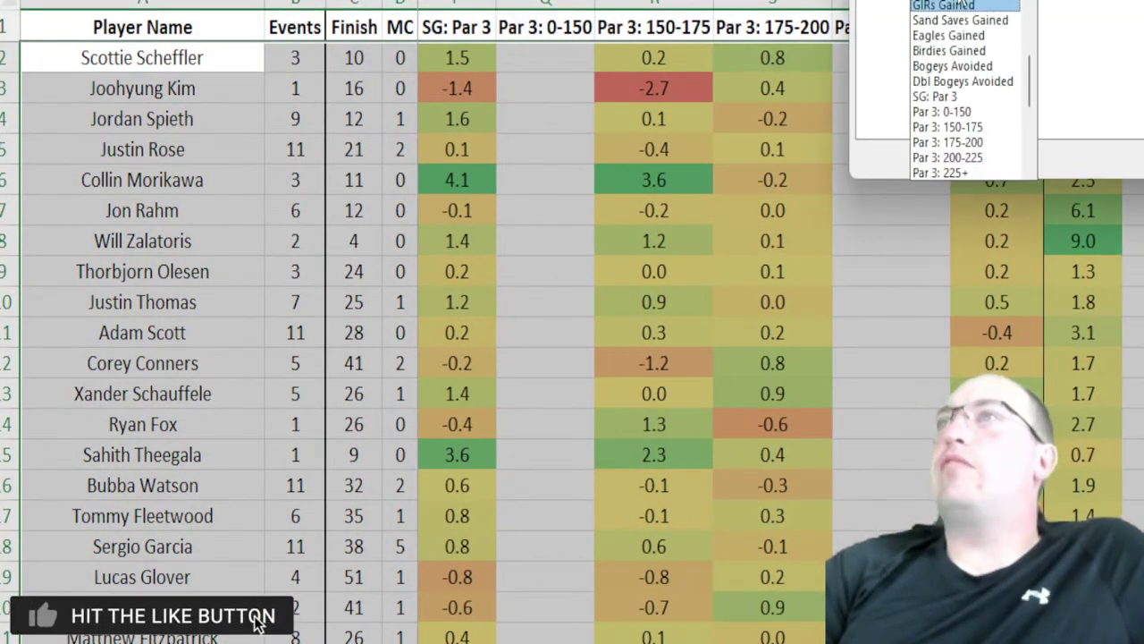
pyautogui.click(963, 81)
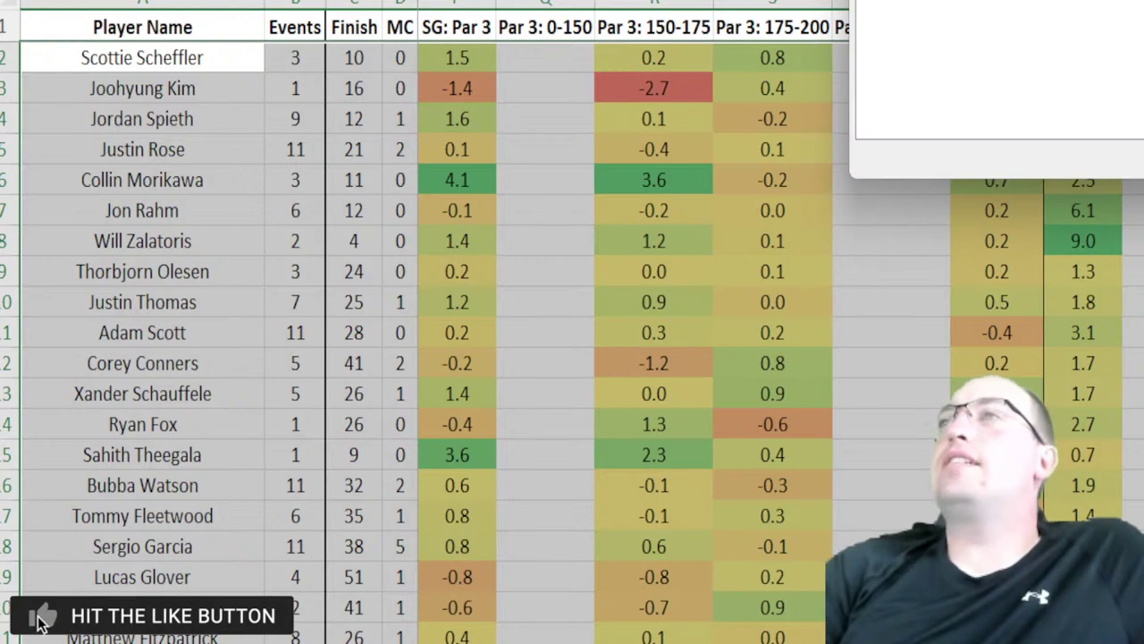
pyautogui.click(978, 148)
# Go to the Bogeys Avoided value of the first player, Joohyung Kim
pyautogui.click(513, 112)
pyautogui.press('Left')
pyautogui.press('Left')
pyautogui.press('Left')
pyautogui.press('Left')
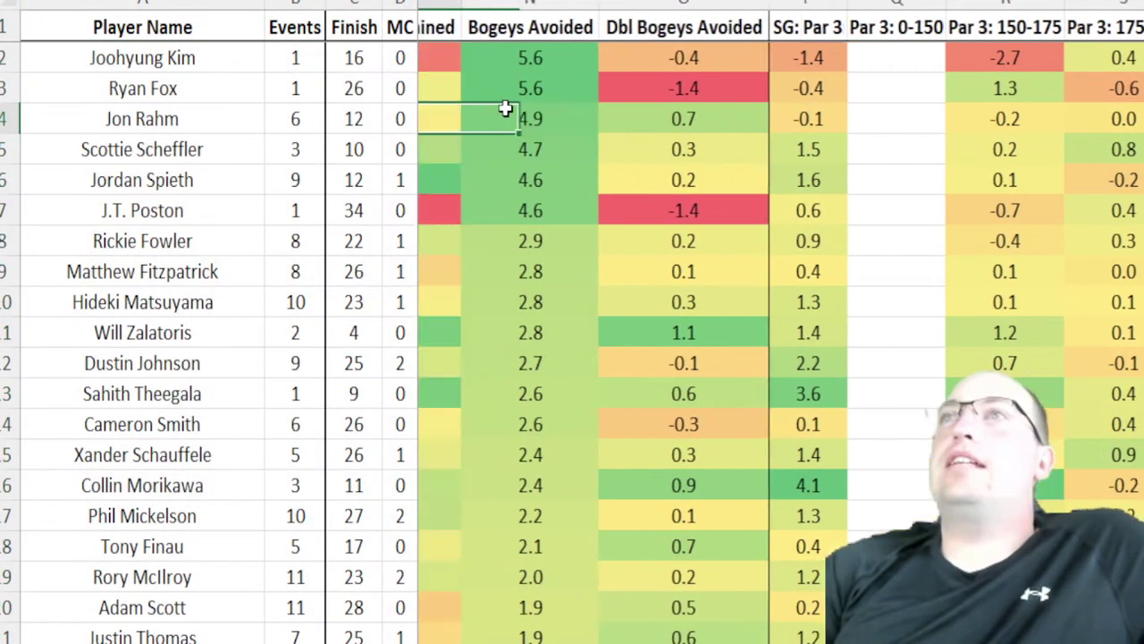
pyautogui.hotkey('ctrl', 'Up')
pyautogui.press('Down')
pyautogui.hscroll(2, 715, 340)
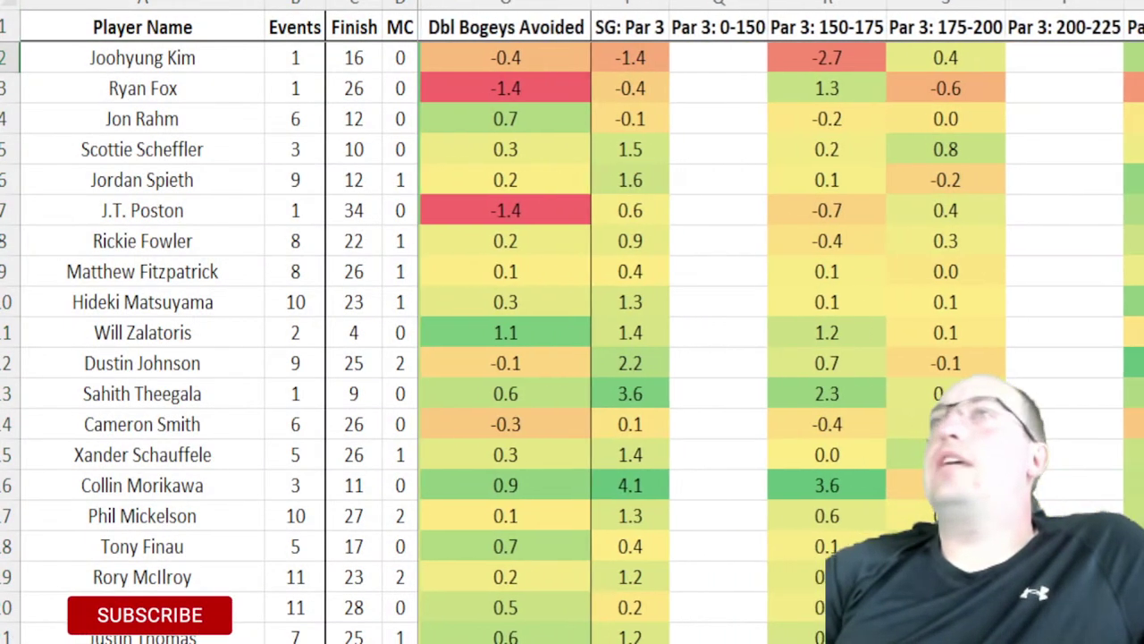
pyautogui.hscroll(-1, 577, 102)
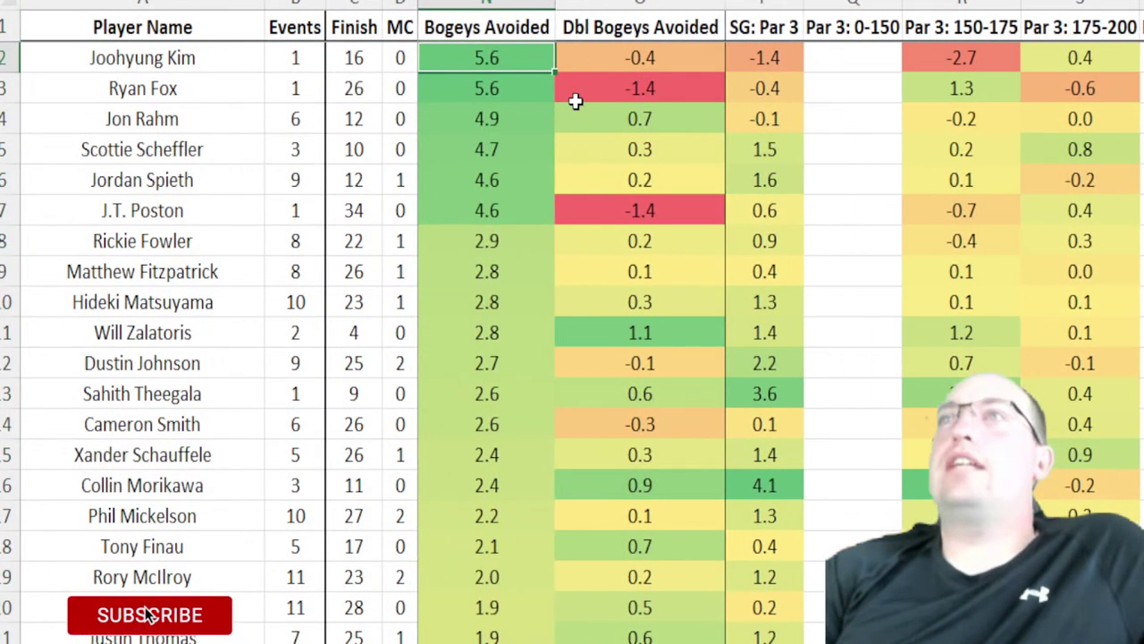
# Examine the Bogeys Avoided values of the leading players, from Ryan Fox down to Rickie Fowler
pyautogui.click(526, 88)
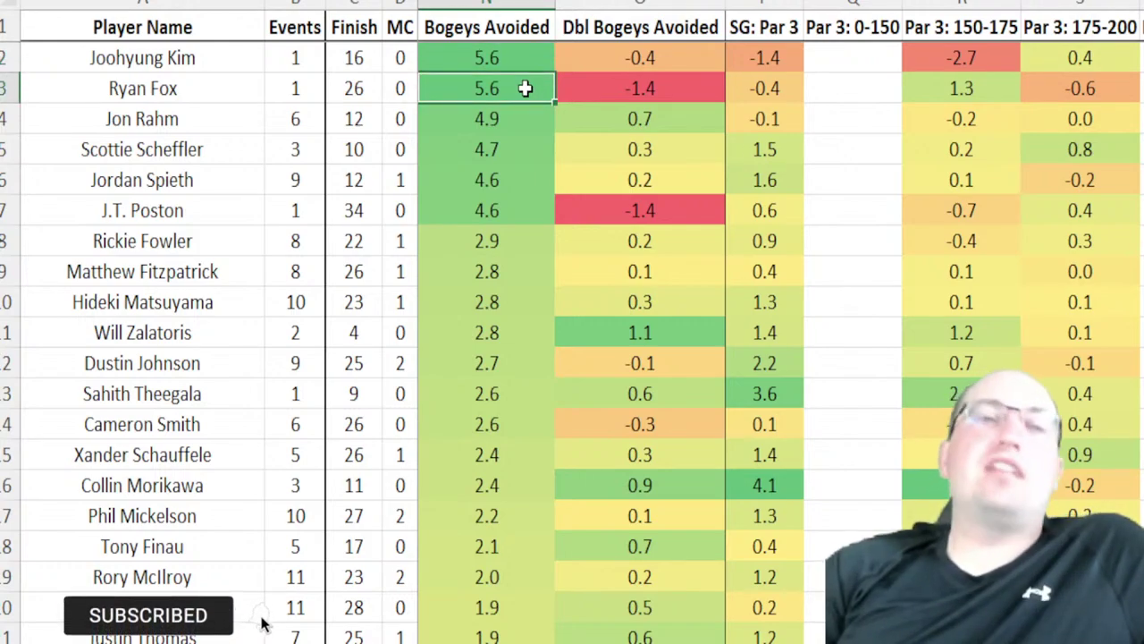
pyautogui.press('Down')
pyautogui.press('Down')
pyautogui.press('Down')
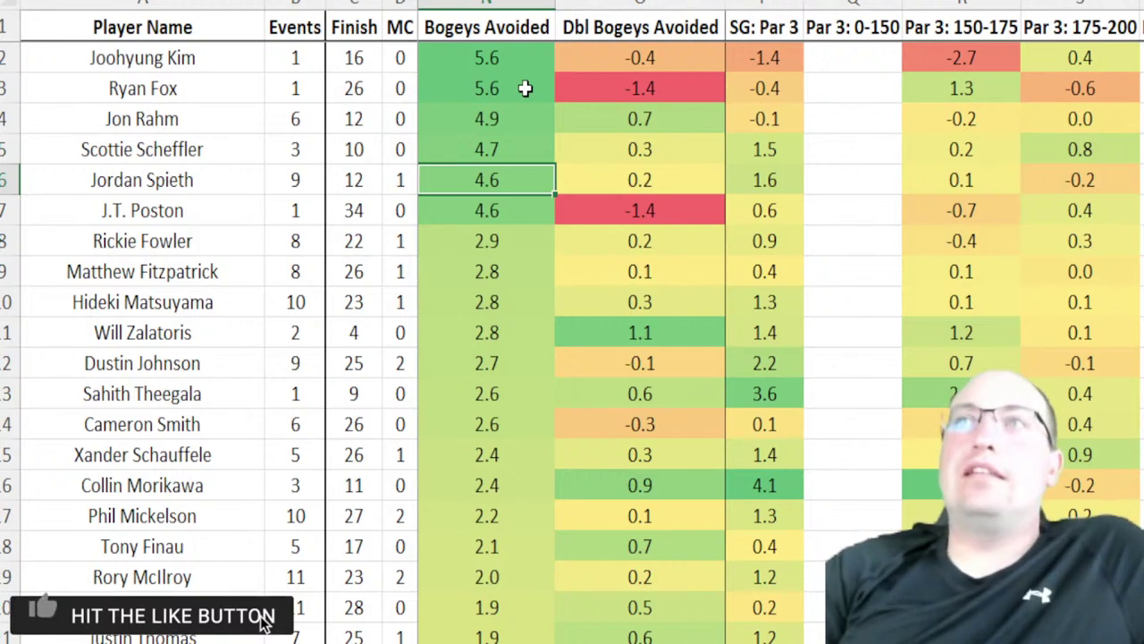
pyautogui.press('Down')
pyautogui.press('Down')
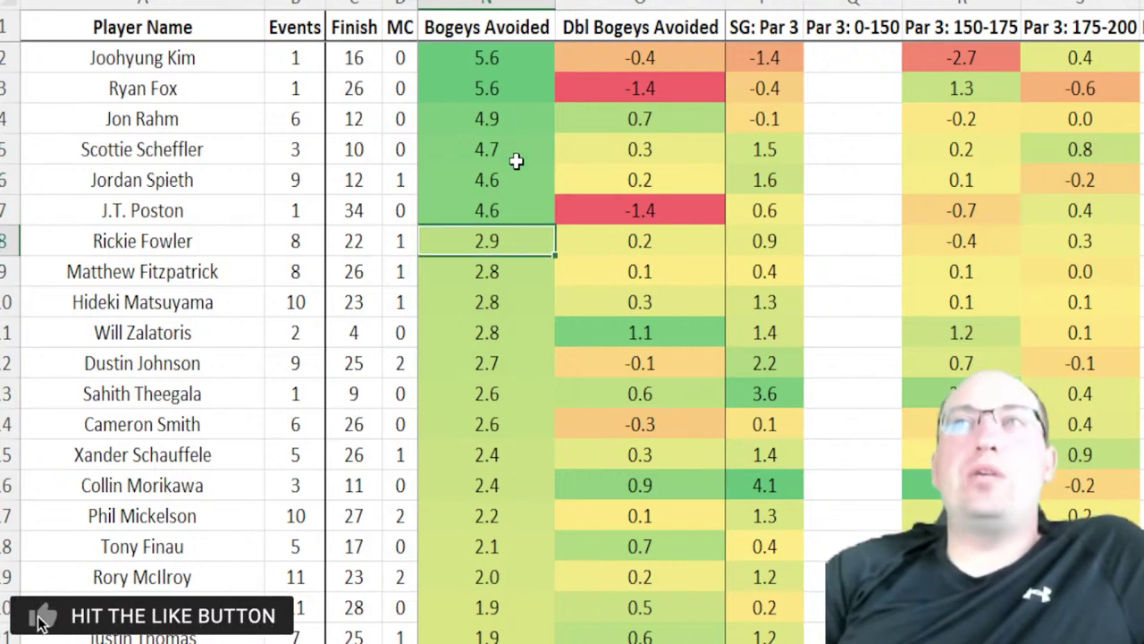
# Review the events, finish and missed cuts of Rickie Fowler, Matthew Fitzpatrick and Hideki Matsuyama
pyautogui.moveTo(315, 235); pyautogui.dragTo(402, 245)
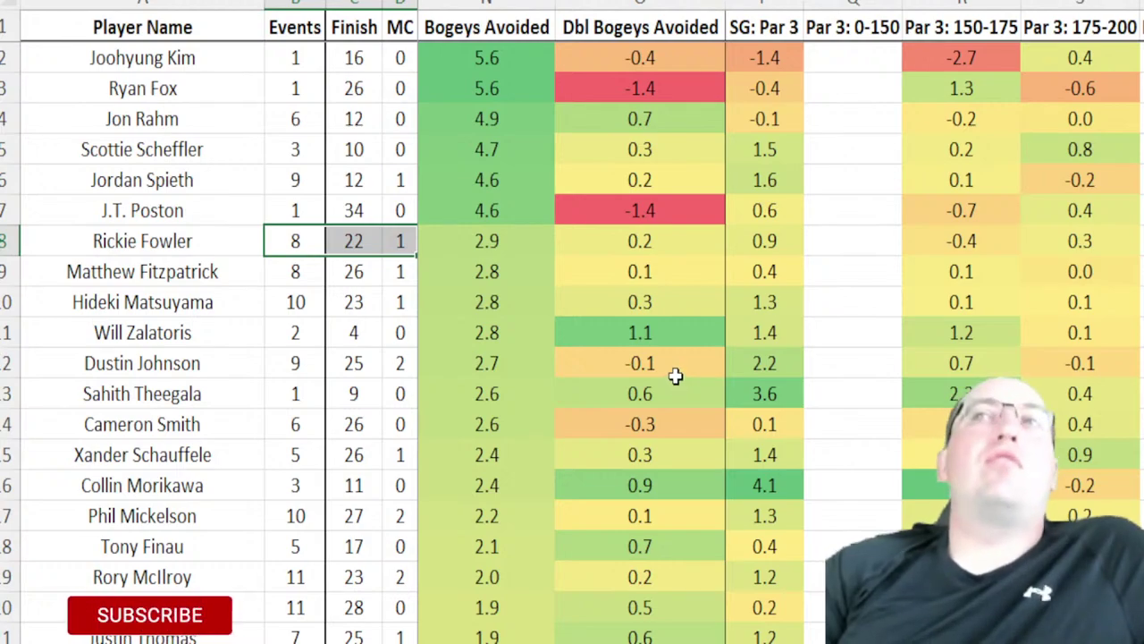
pyautogui.click(301, 268)
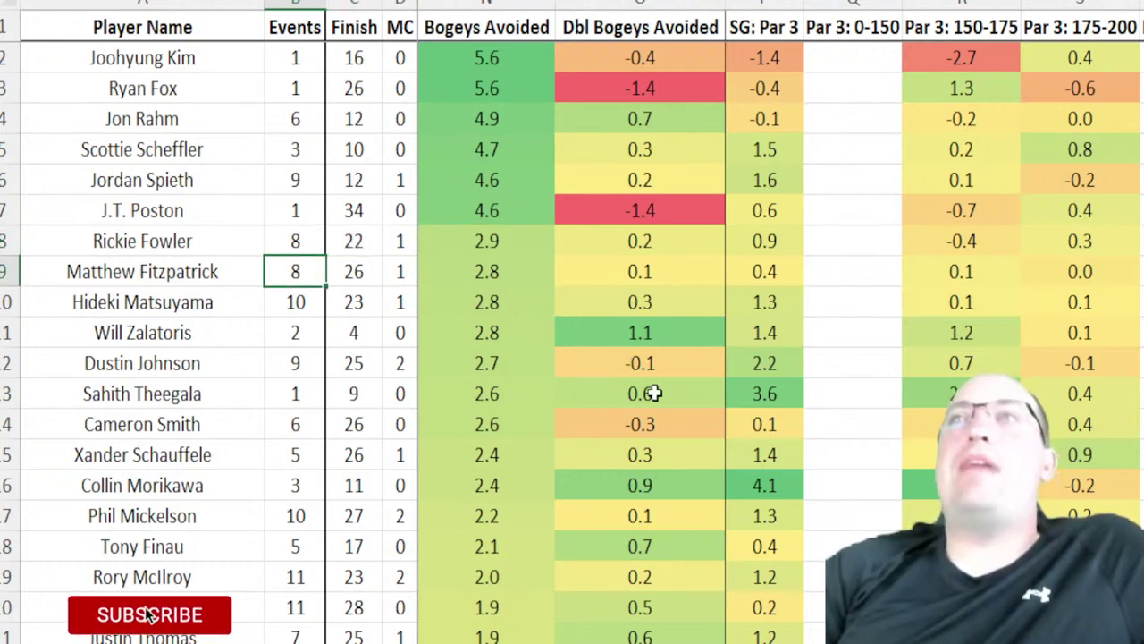
pyautogui.press('Right')
pyautogui.press('Down')
pyautogui.press('Left')
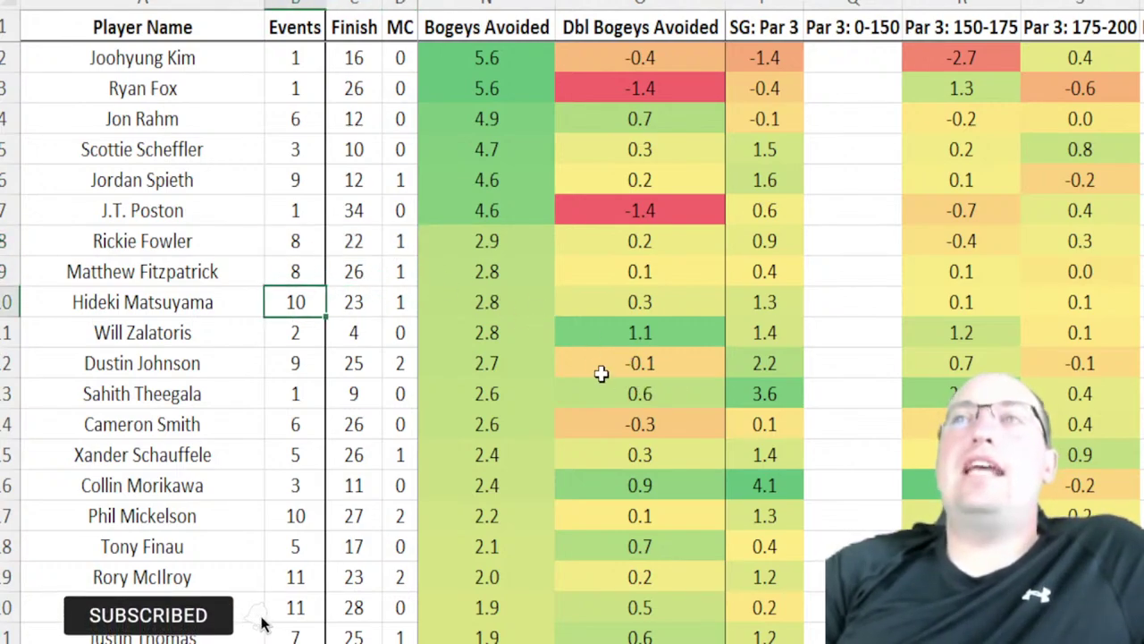
pyautogui.hotkey('shift', 'Right')
pyautogui.hotkey('shift', 'Right')
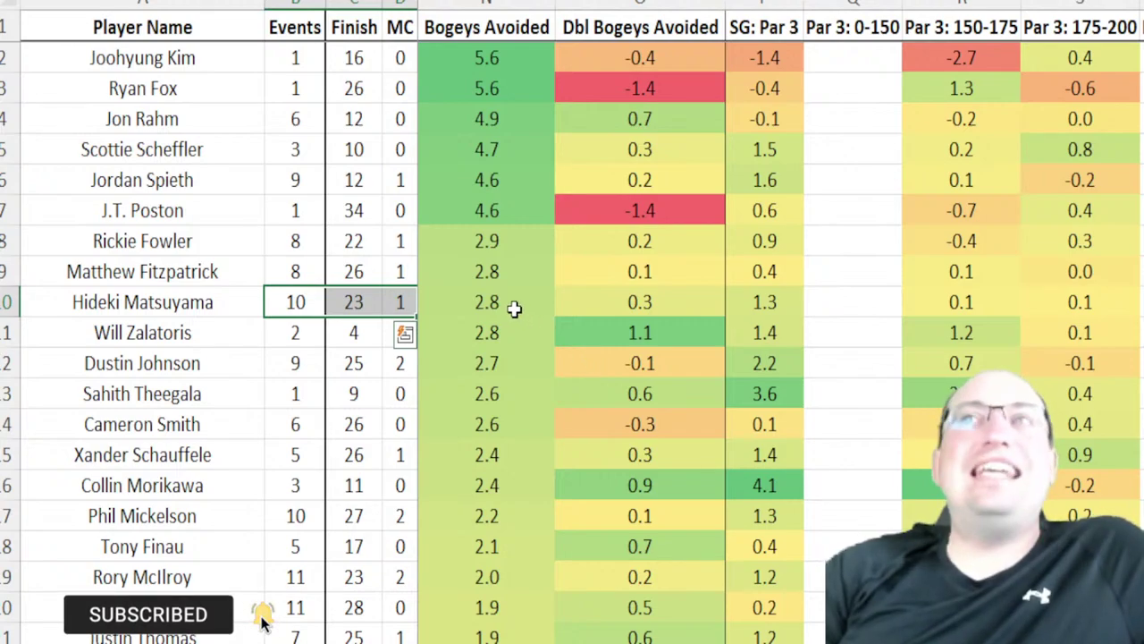
# Compare Will Zalatoris's events and finish with his Bogeys Avoided and Dbl Bogeys Avoided values
pyautogui.click(315, 356)
pyautogui.click(299, 337)
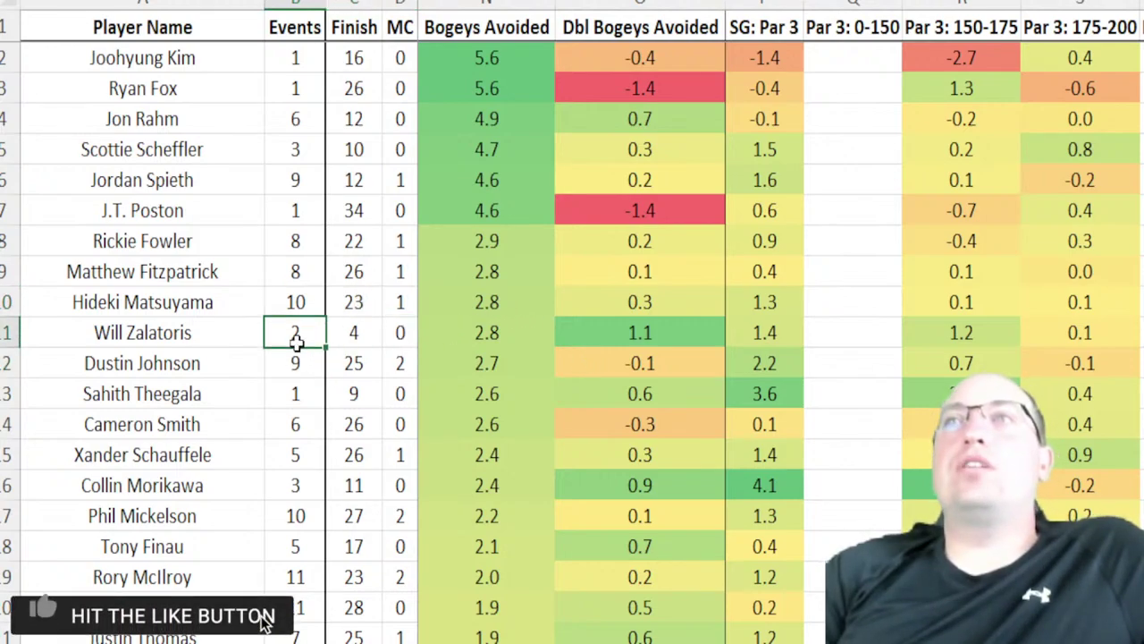
pyautogui.click(333, 338)
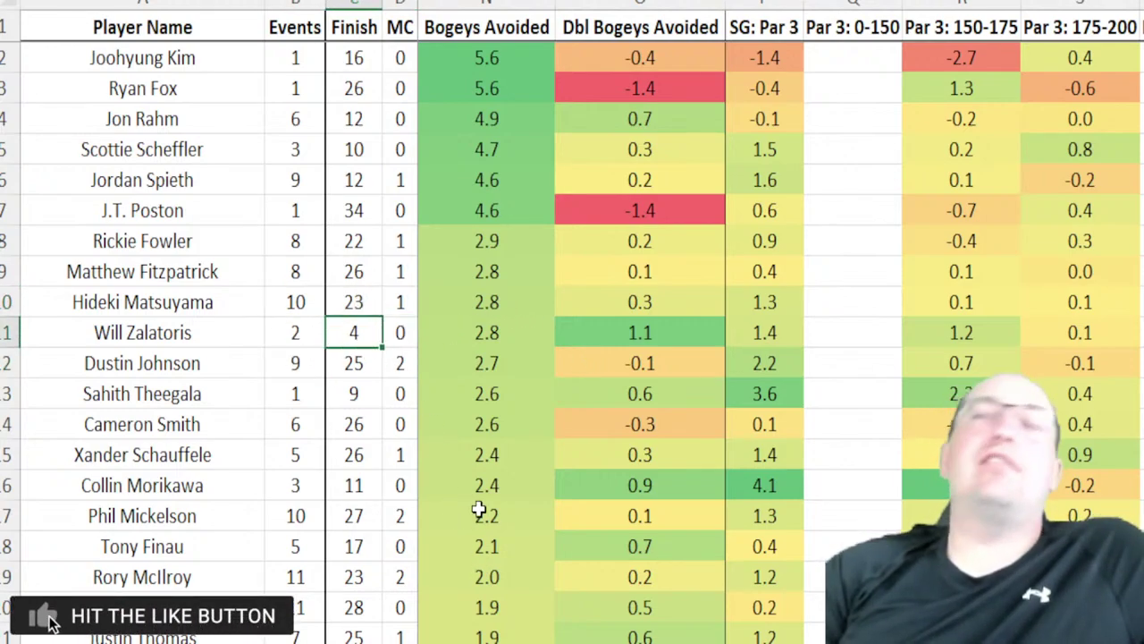
pyautogui.click(506, 333)
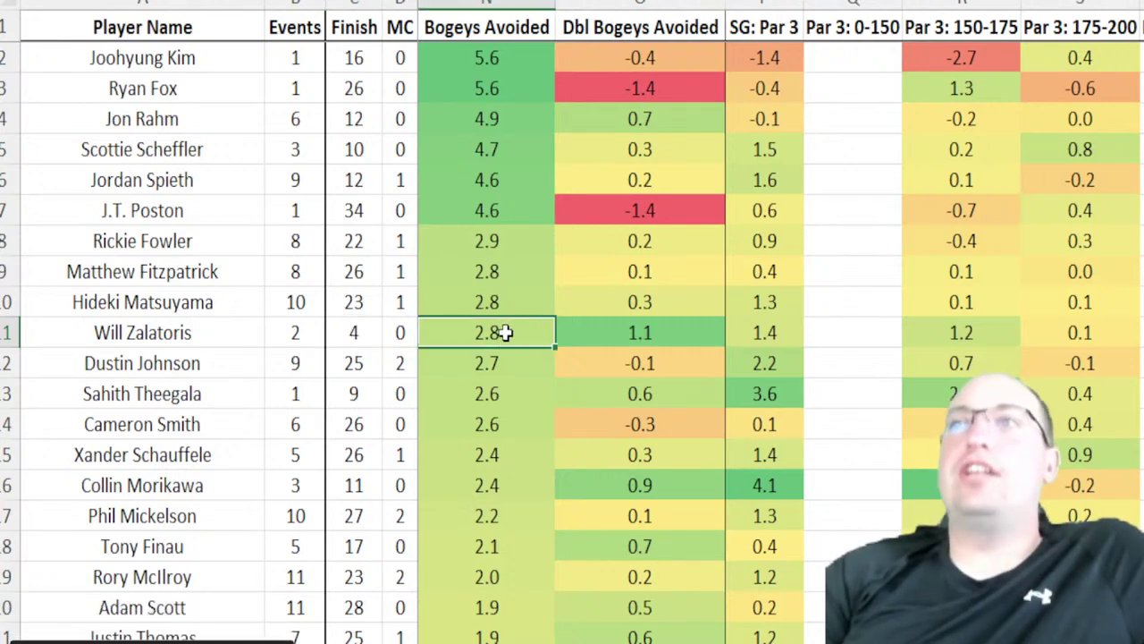
pyautogui.click(598, 331)
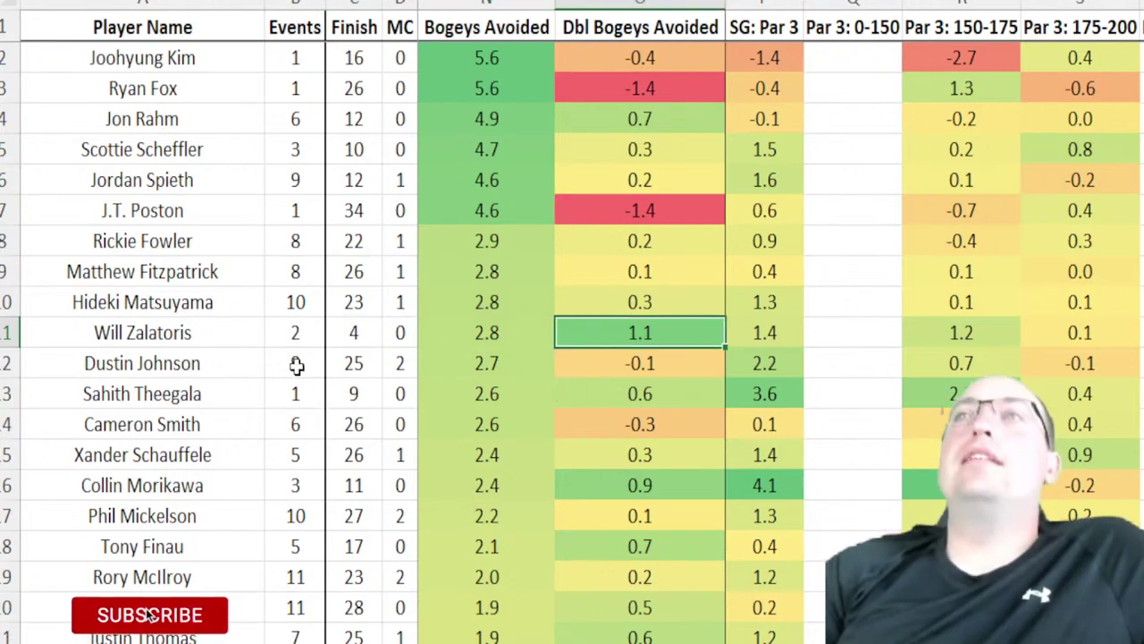
# Examine the events, finish and missed cuts of Dustin Johnson, Sahith Theegala, Cameron Smith and Phil Mickelson
pyautogui.moveTo(300, 368); pyautogui.dragTo(394, 362)
pyautogui.click(320, 386)
pyautogui.moveTo(322, 387); pyautogui.dragTo(378, 394)
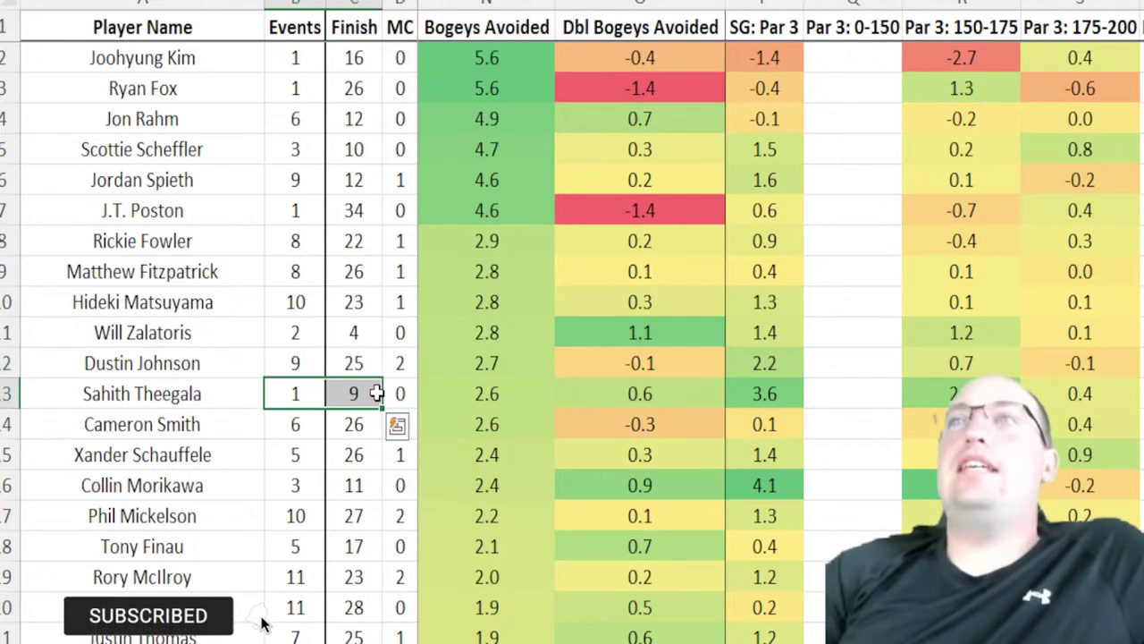
pyautogui.moveTo(295, 424); pyautogui.dragTo(389, 420)
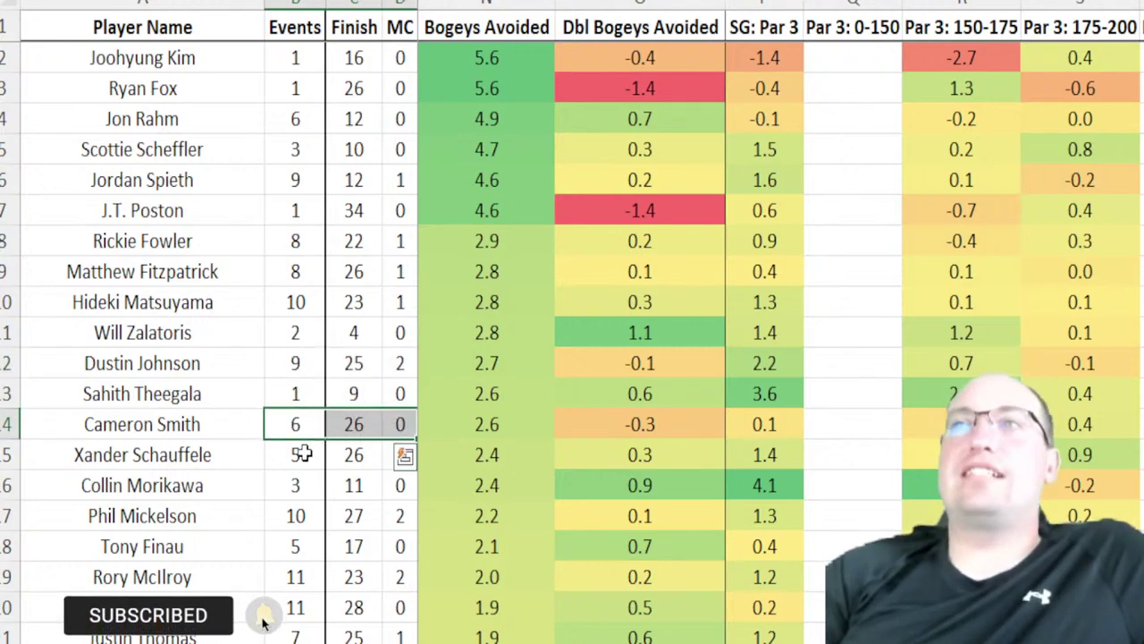
pyautogui.moveTo(297, 522); pyautogui.dragTo(400, 523)
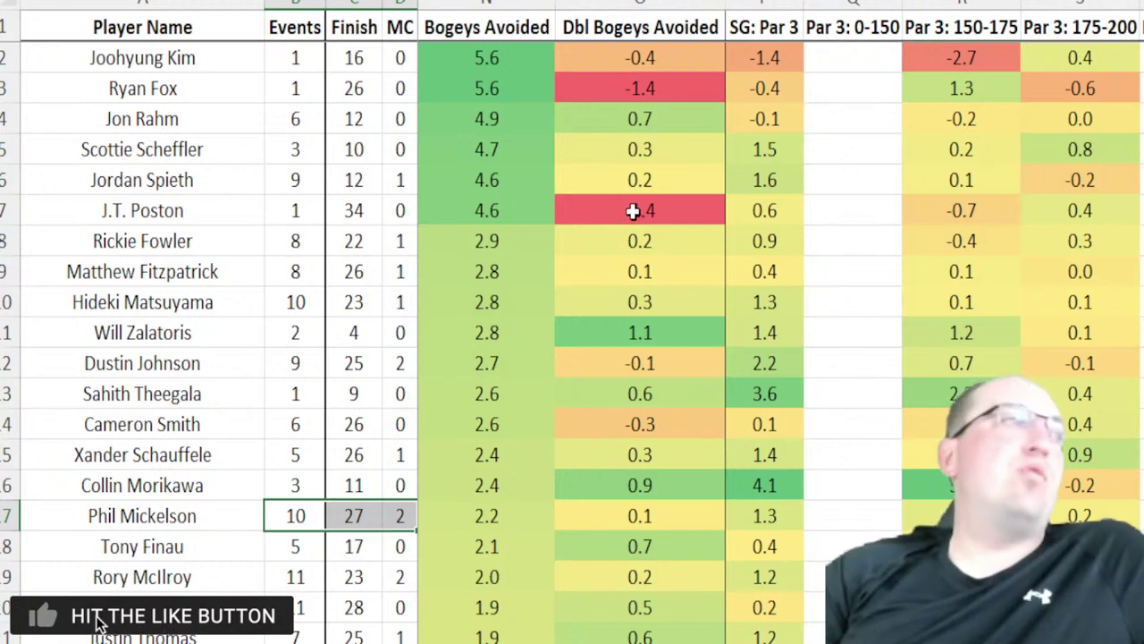
# Review Tony Finau's events, finish and missed cuts in the table sorted by Bogeys Avoided
pyautogui.scroll(-3, 633, 211)
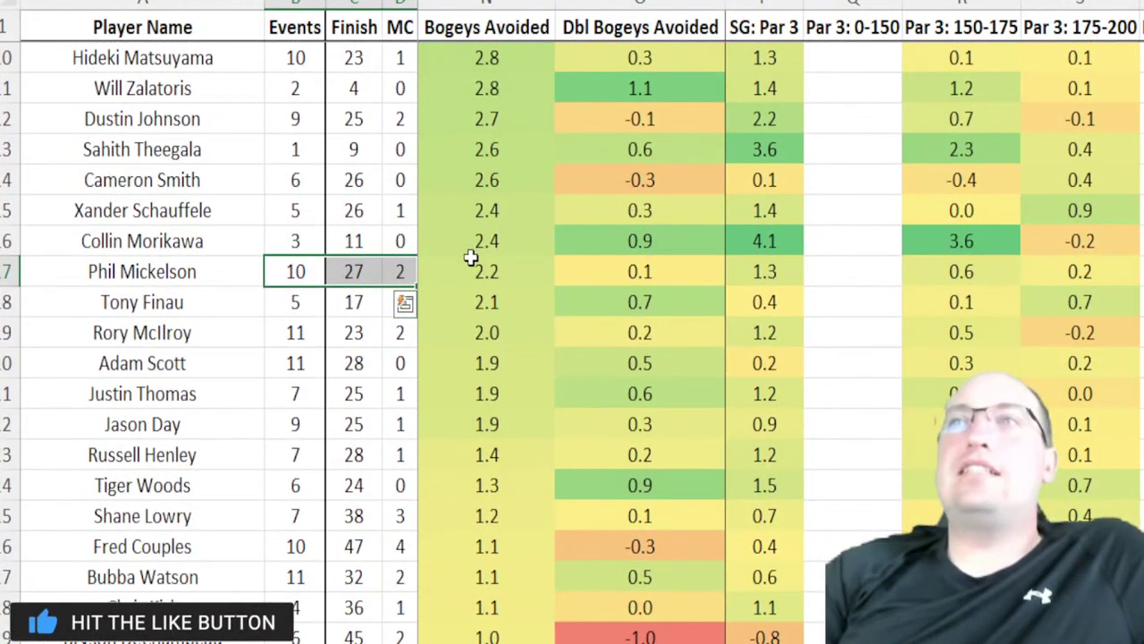
pyautogui.moveTo(323, 309); pyautogui.dragTo(399, 304)
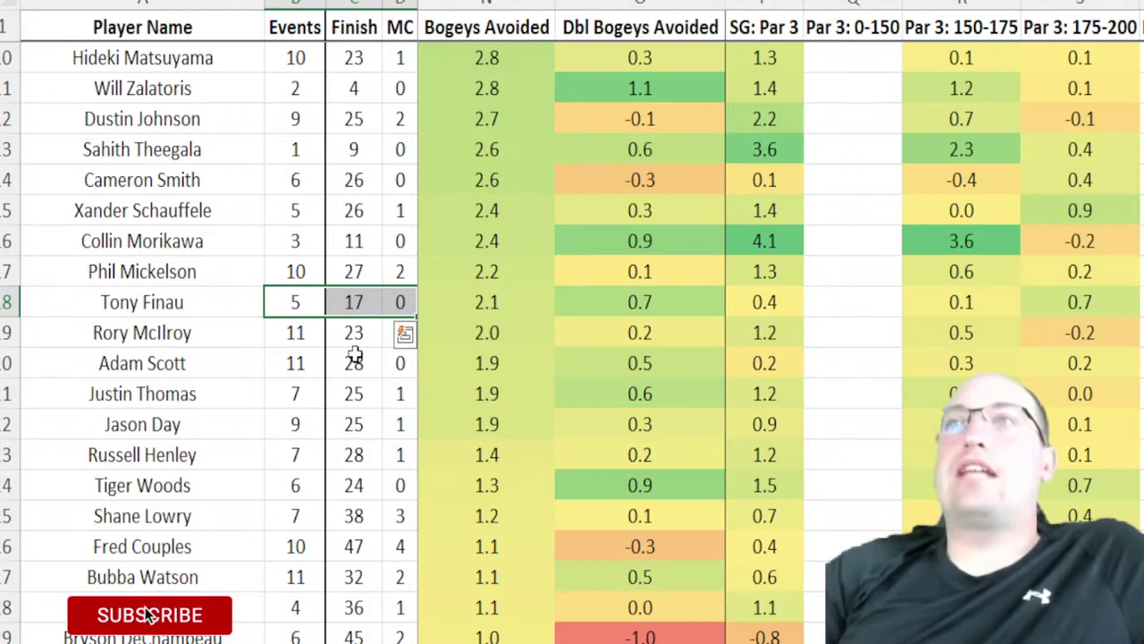
pyautogui.scroll(3, 536, 188)
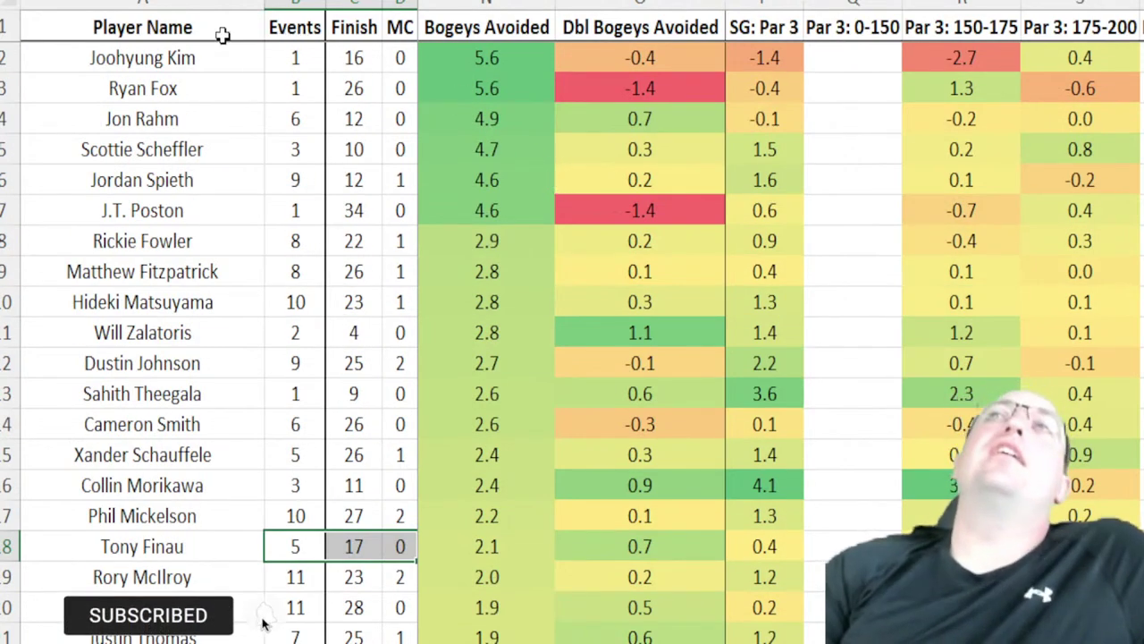
# Sort the player table by SG: Par 4 with the highest values first
pyautogui.moveTo(223, 2); pyautogui.dragTo(1135, 3)
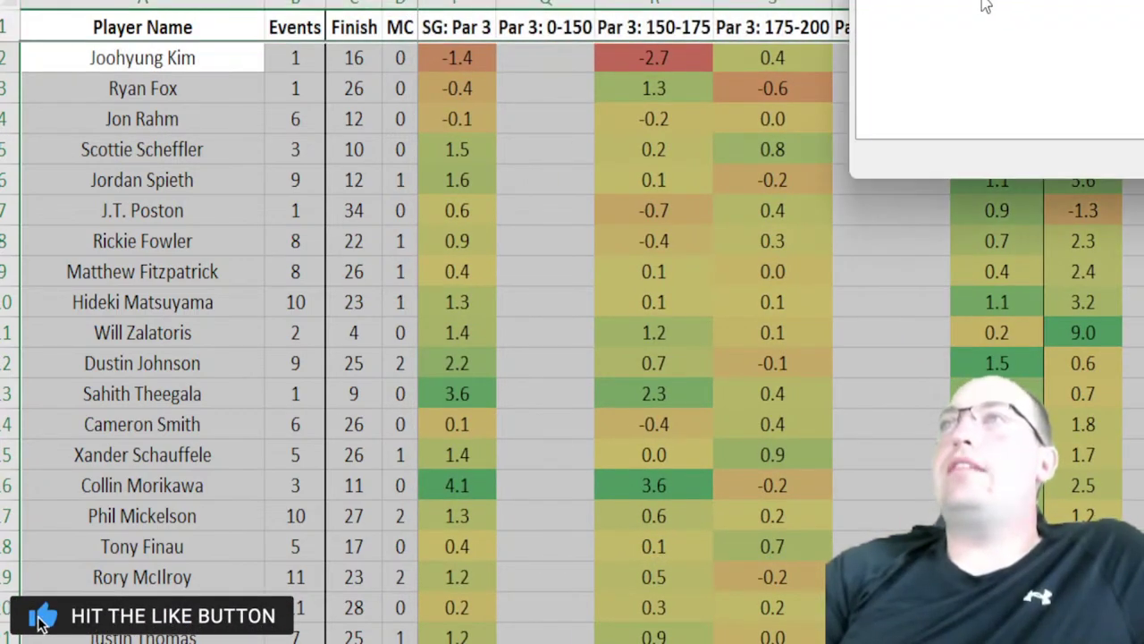
pyautogui.click(983, 5)
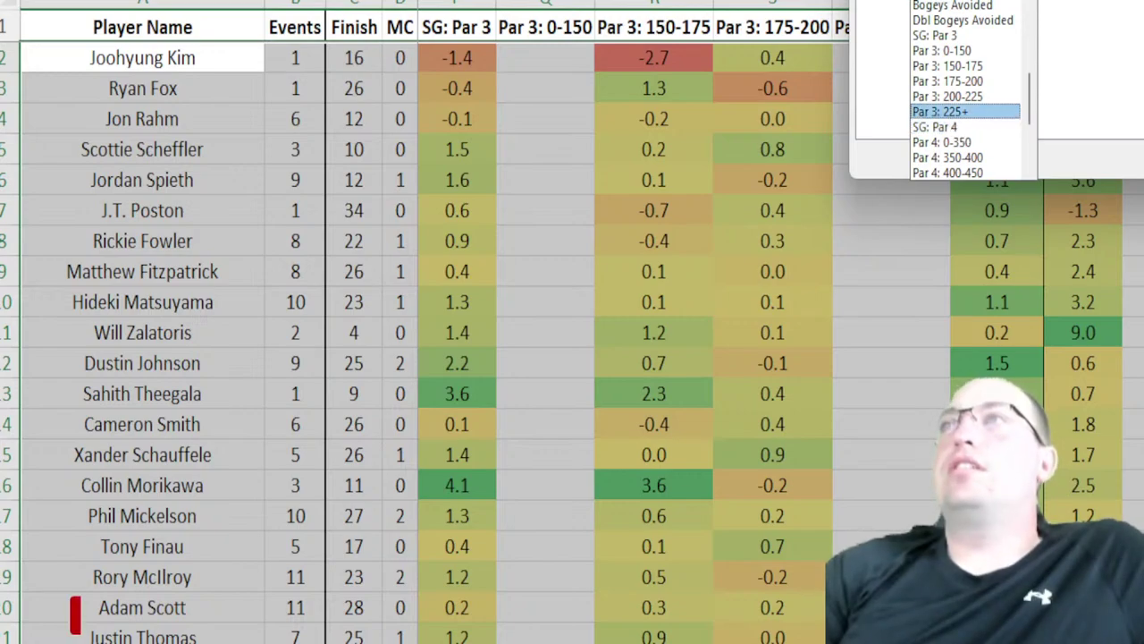
pyautogui.click(957, 112)
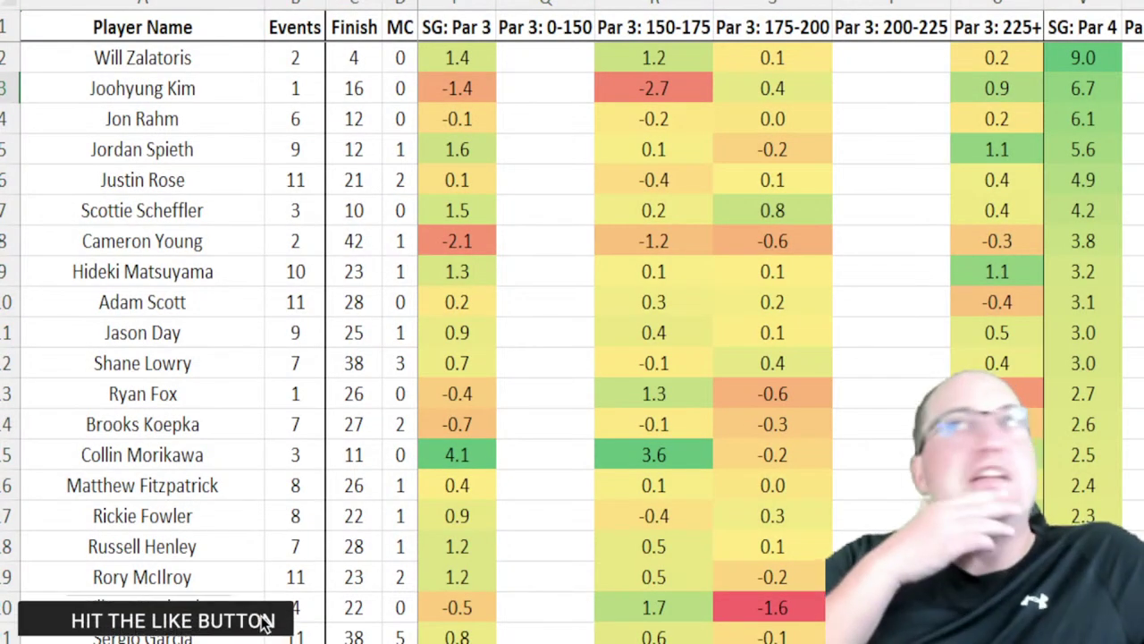
# Compare the events, finish and missed cuts of Will Zalatoris and Jon Rahm with their SG: Par 4 values
pyautogui.hscroll(6, 777, 322)
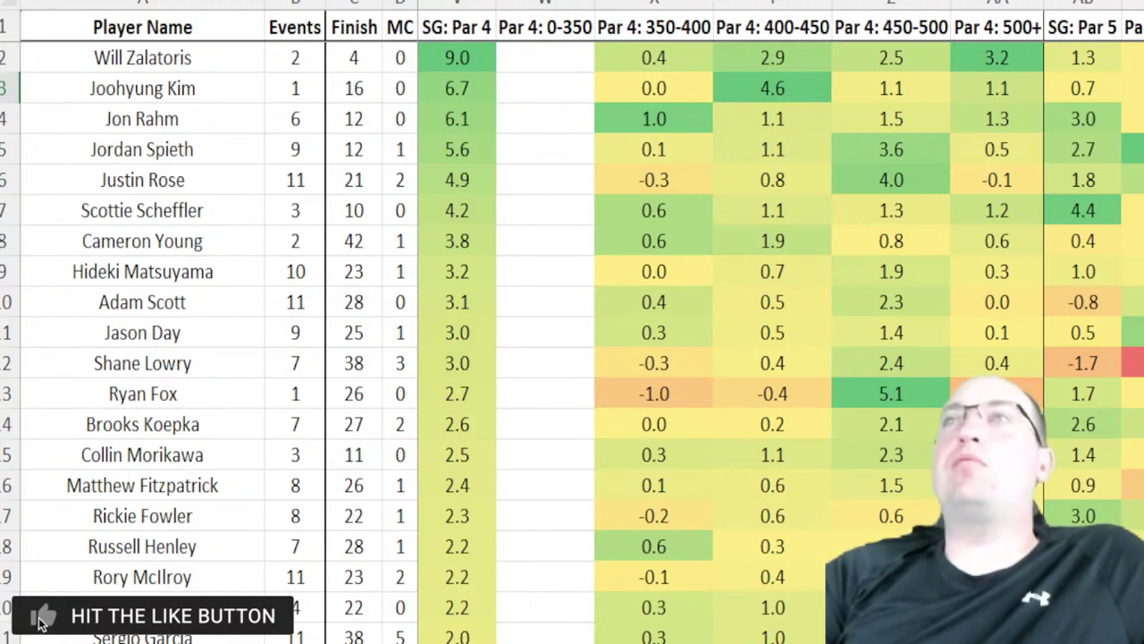
pyautogui.moveTo(299, 57); pyautogui.dragTo(393, 57)
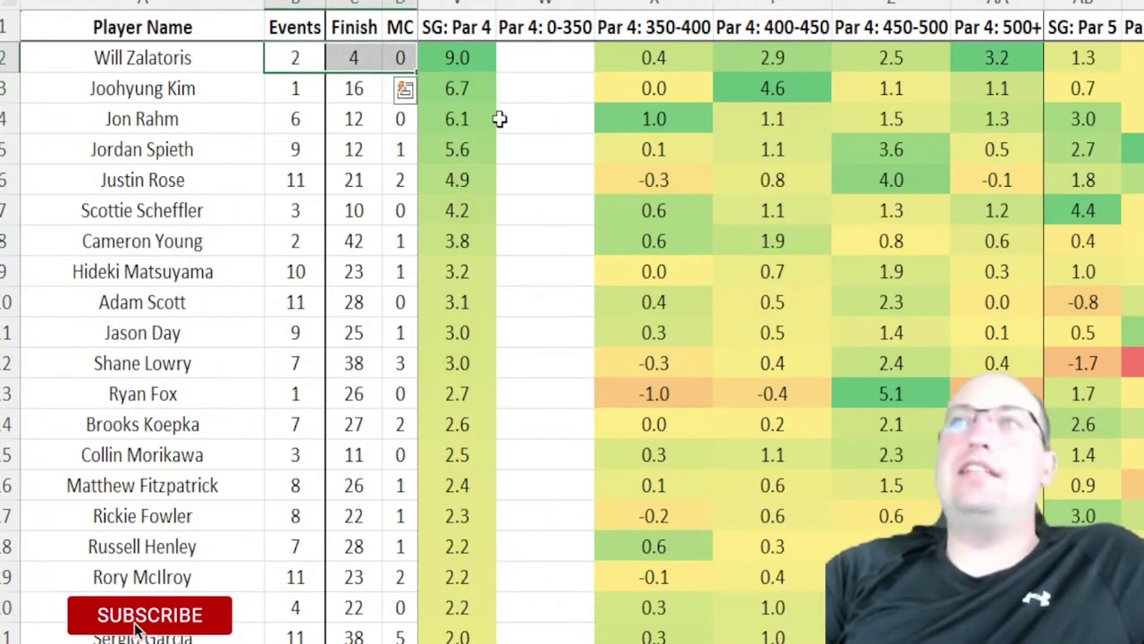
pyautogui.click(468, 54)
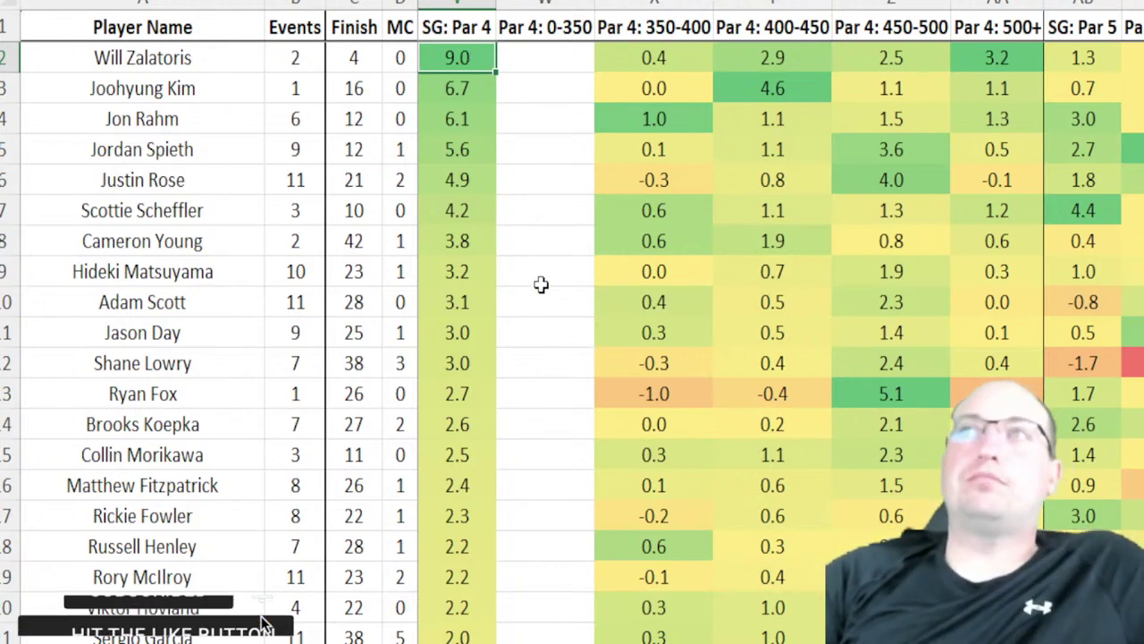
pyautogui.click(190, 98)
pyautogui.moveTo(192, 119); pyautogui.dragTo(386, 118)
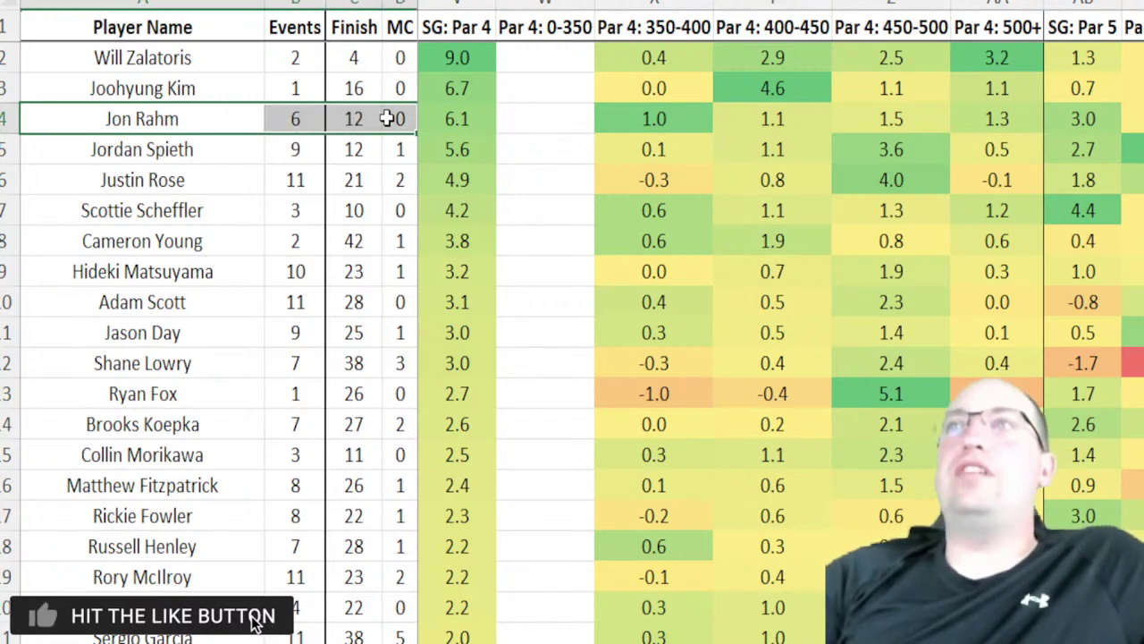
pyautogui.click(471, 111)
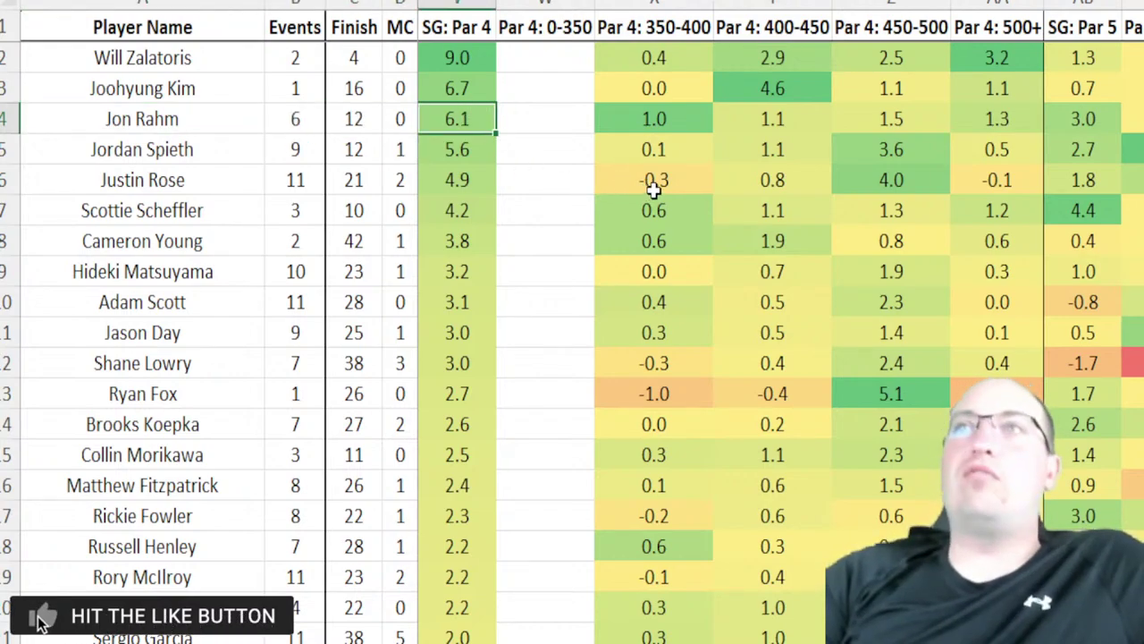
# Review the events, finish and missed cuts of Jordan Spieth, Justin Rose and Scottie Scheffler
pyautogui.moveTo(302, 148); pyautogui.dragTo(362, 179)
pyautogui.hotkey('ctrl', 'v')
pyautogui.moveTo(286, 208); pyautogui.dragTo(362, 210)
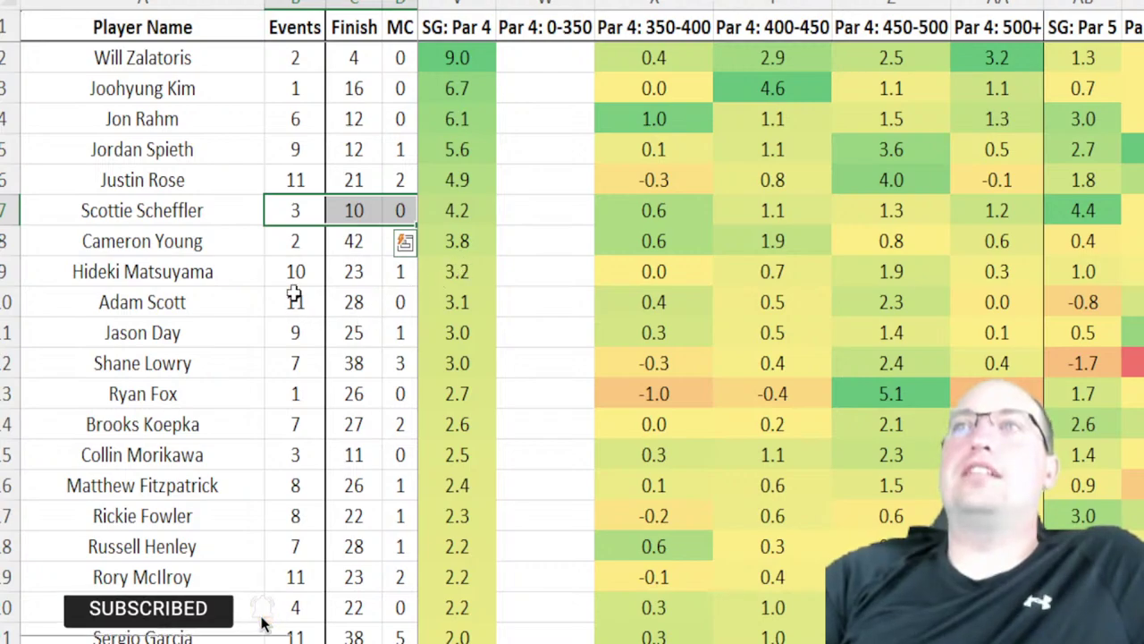
# Examine the events, finish and missed cuts of Hideki Matsuyama, Adam Scott and Jason Day
pyautogui.moveTo(293, 271); pyautogui.dragTo(362, 273)
pyautogui.hotkey('ctrl', 'v')
pyautogui.moveTo(295, 302); pyautogui.dragTo(388, 299)
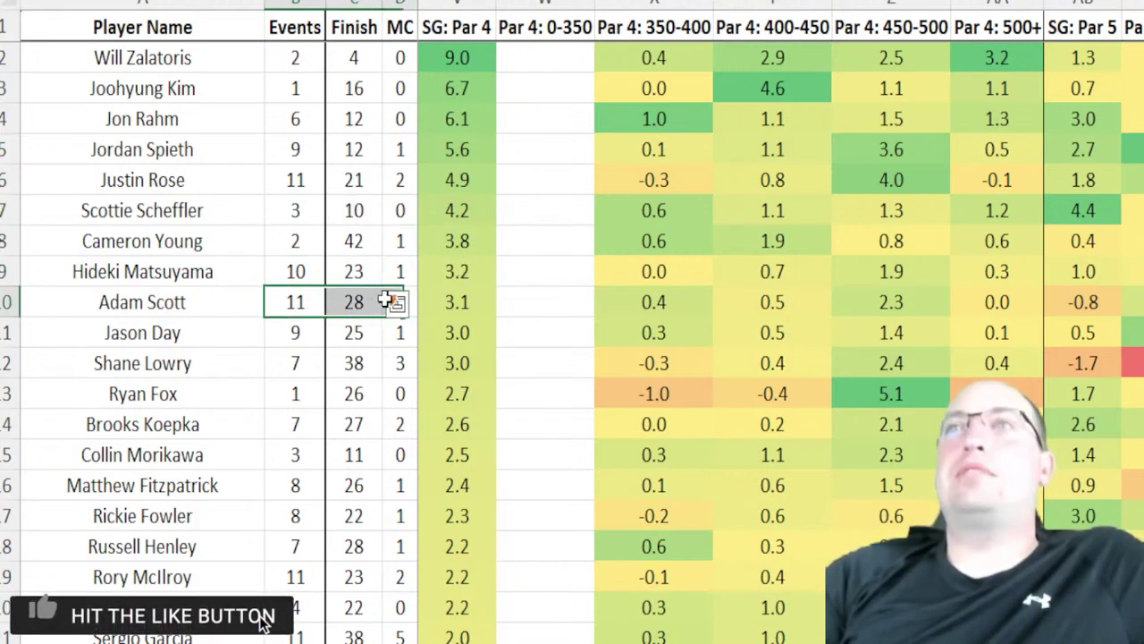
pyautogui.hotkey('ctrl', 'v')
pyautogui.moveTo(295, 333); pyautogui.dragTo(384, 328)
pyautogui.hotkey('ctrl', 'v')
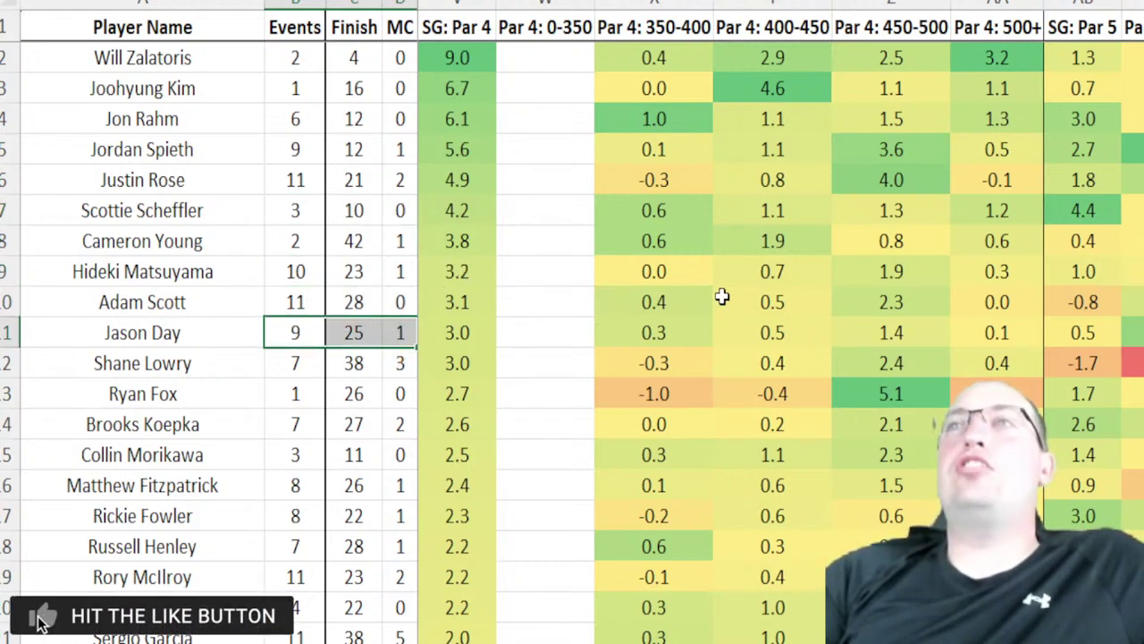
pyautogui.hotkey('ctrl', 'v')
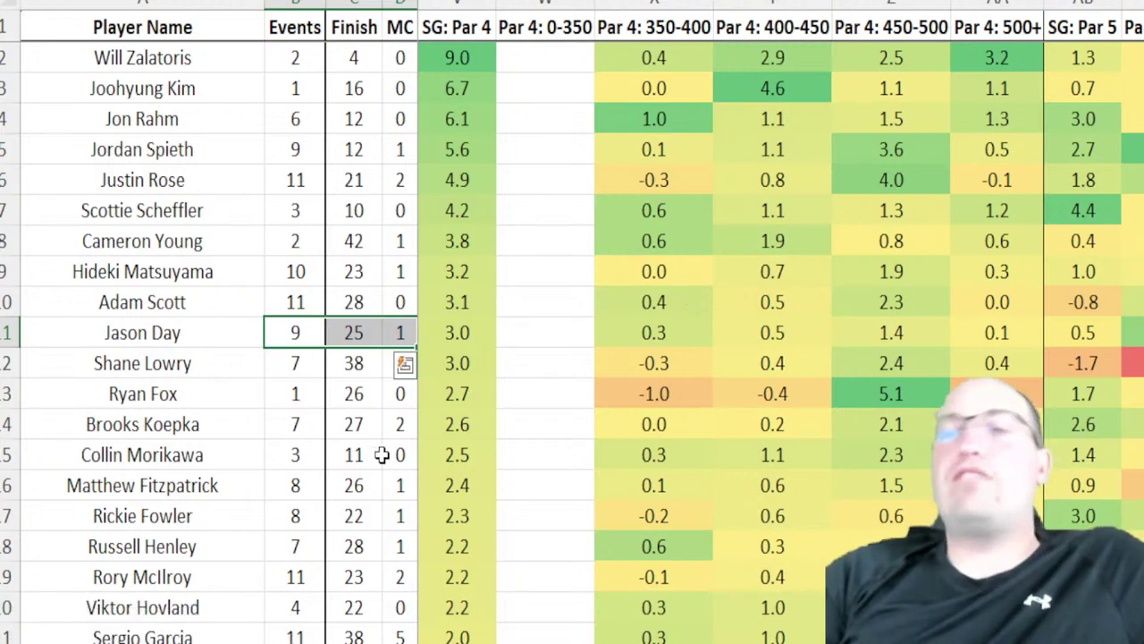
pyautogui.hotkey('ctrl', 'v')
# Compare Shane Lowry's events, finish and missed cuts with his SG: Par 5 and SG: Par 4 values
pyautogui.moveTo(295, 363); pyautogui.dragTo(401, 368)
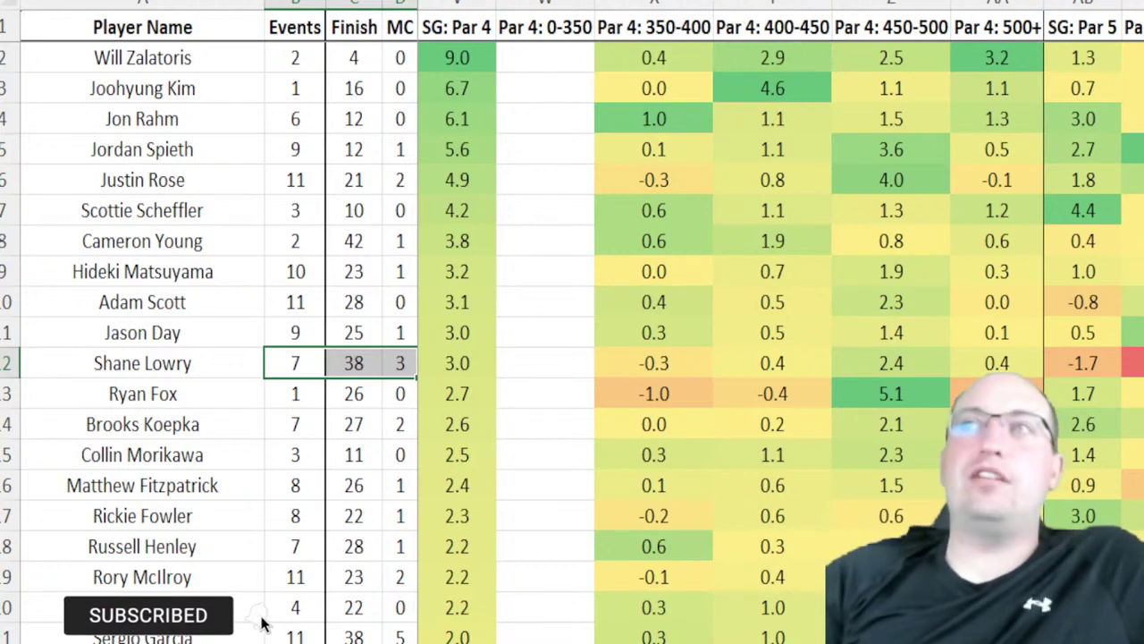
pyautogui.click(1117, 363)
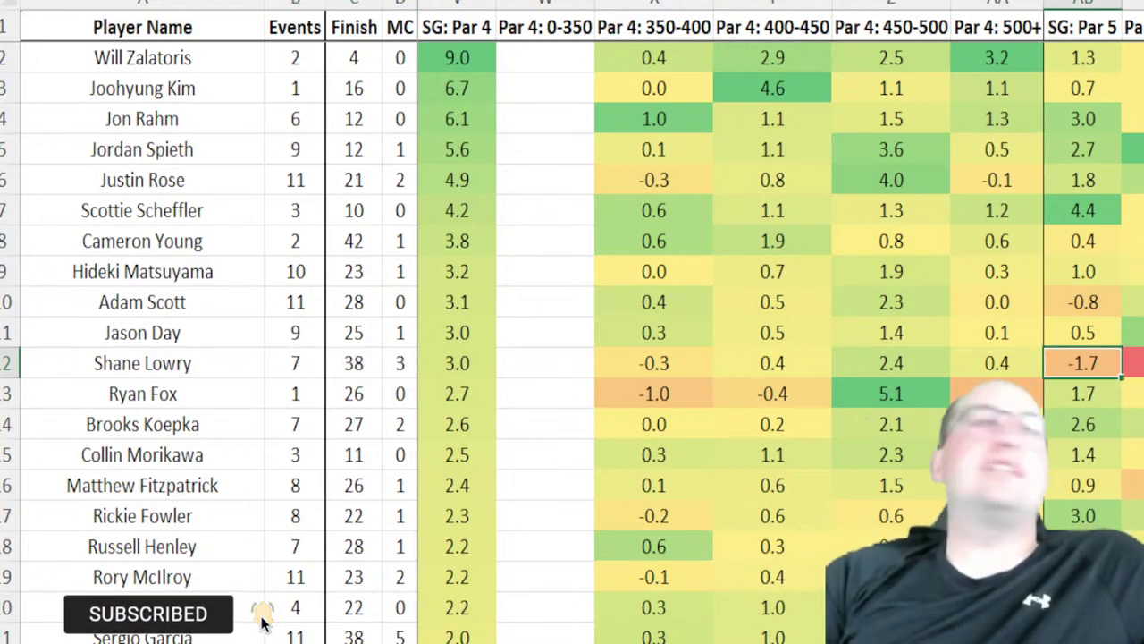
pyautogui.scroll(-1, 1118, 363)
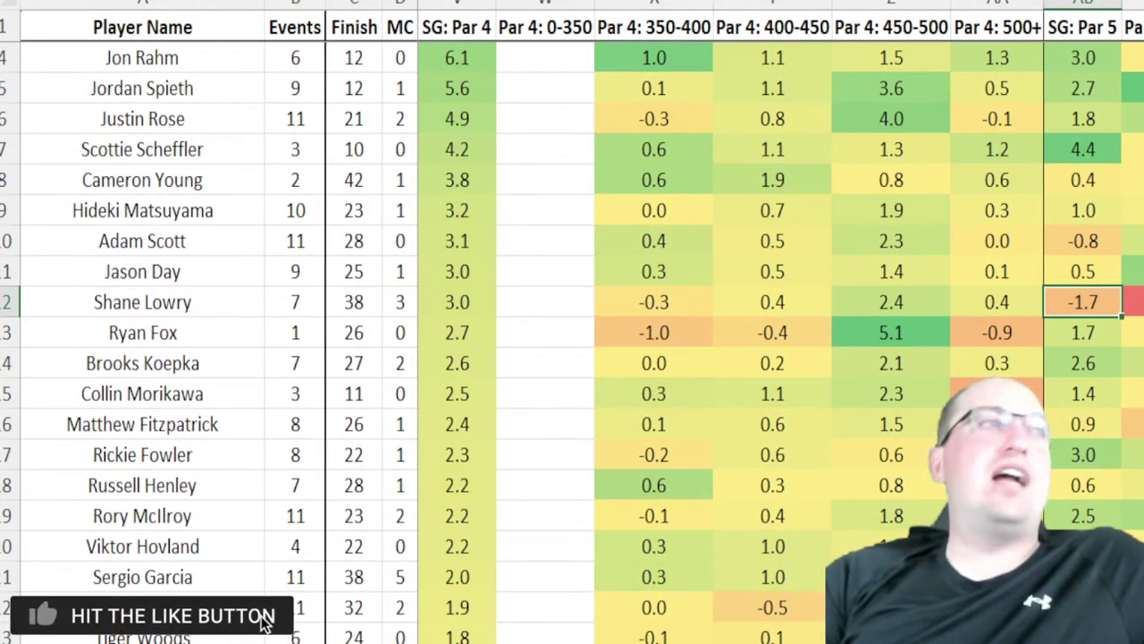
pyautogui.click(382, 305)
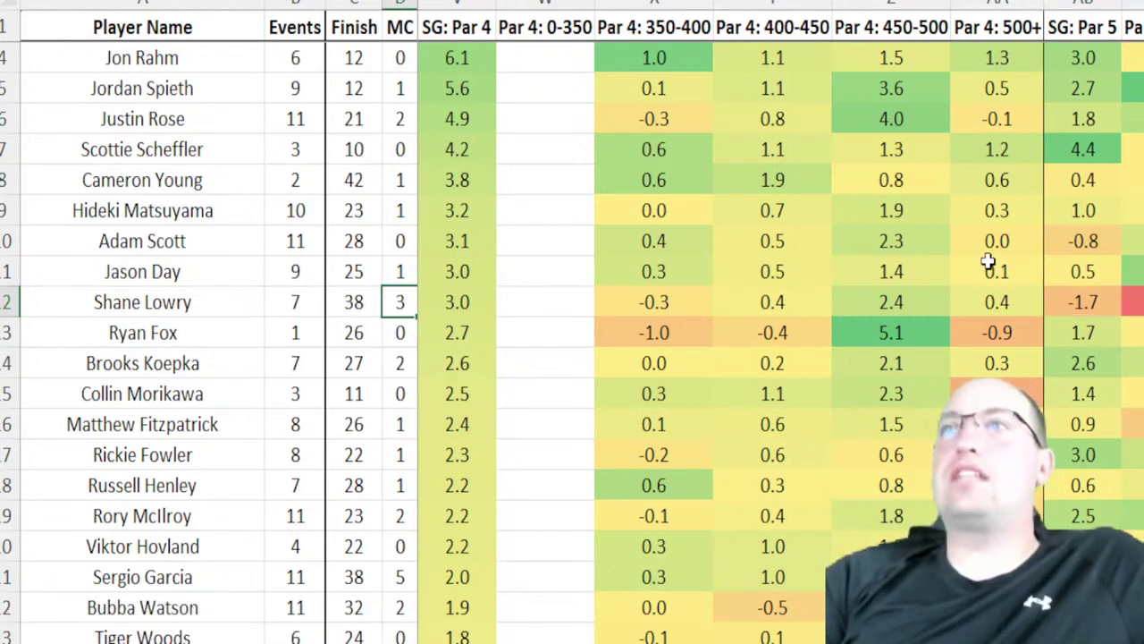
pyautogui.click(465, 306)
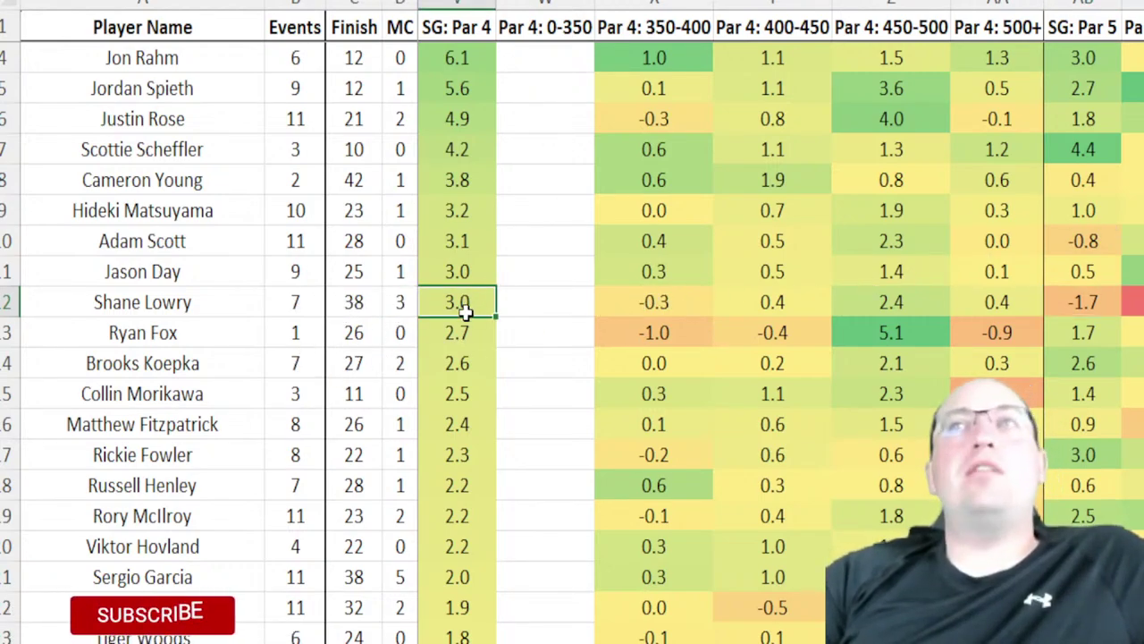
# Review the record of Brooks Koepka and the events of Russell Henley, Rory McIlroy and Viktor Hovland
pyautogui.moveTo(289, 371); pyautogui.dragTo(388, 368)
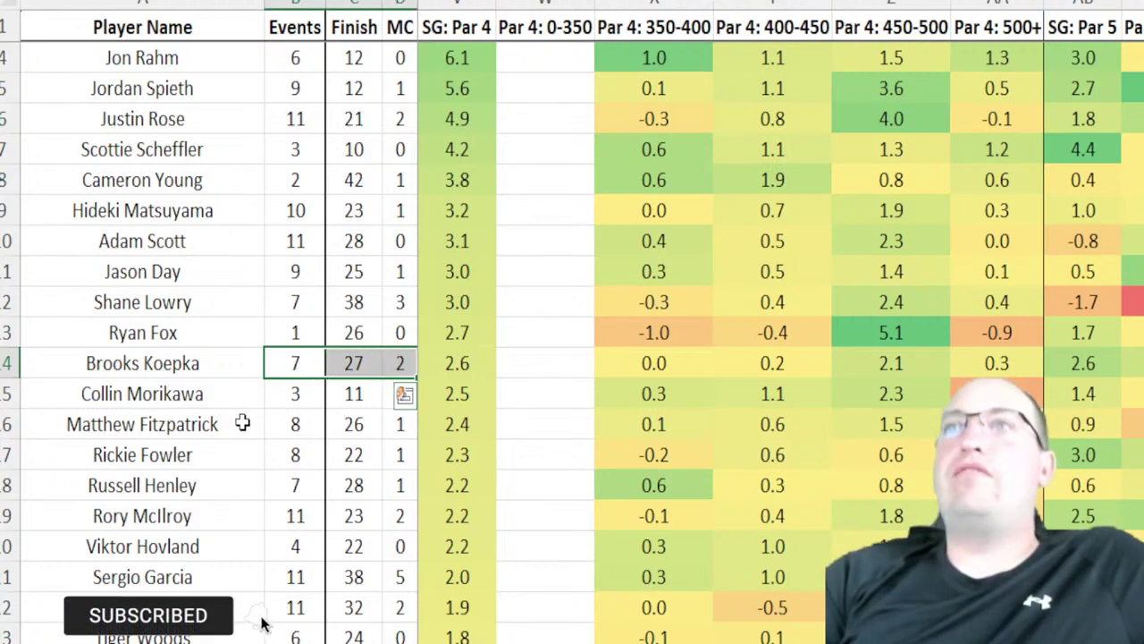
pyautogui.click(295, 486)
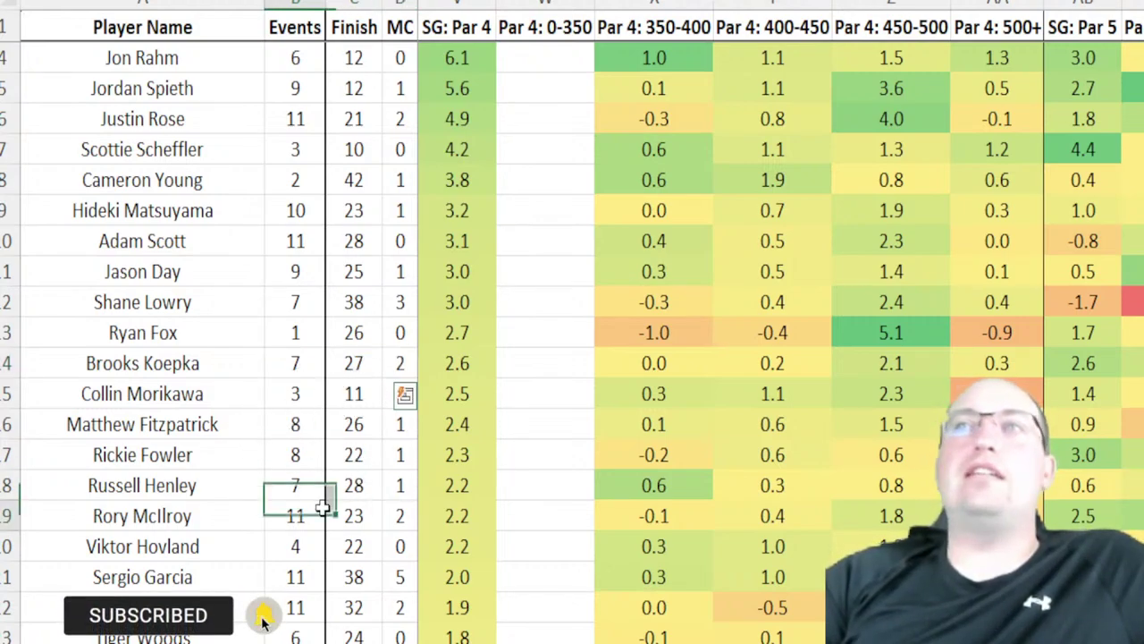
pyautogui.click(295, 516)
pyautogui.press('Down')
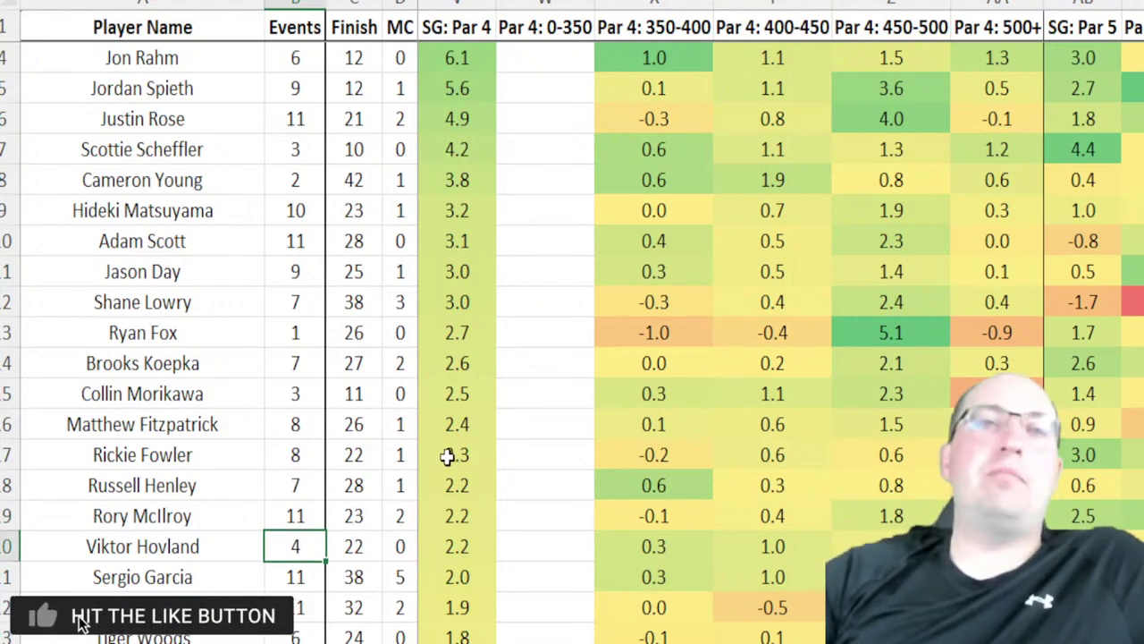
pyautogui.scroll(1, 376, 465)
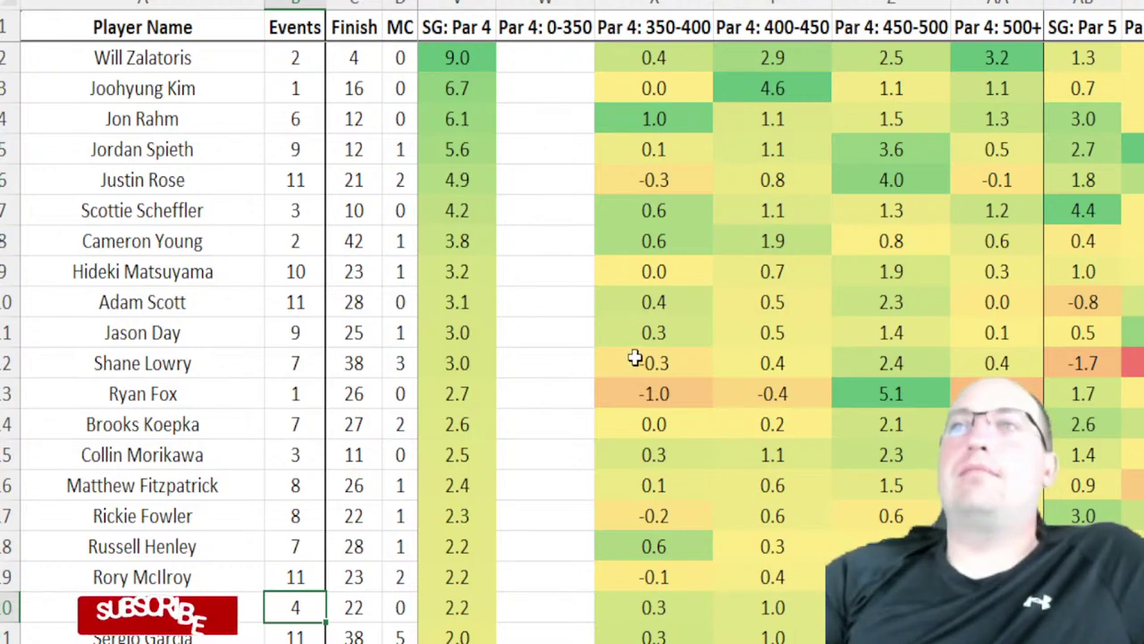
# Sort the player table by SG: Par 5 with the highest values first and show the Par 5 columns
pyautogui.press('Home')
pyautogui.hscroll(10, 778, 339)
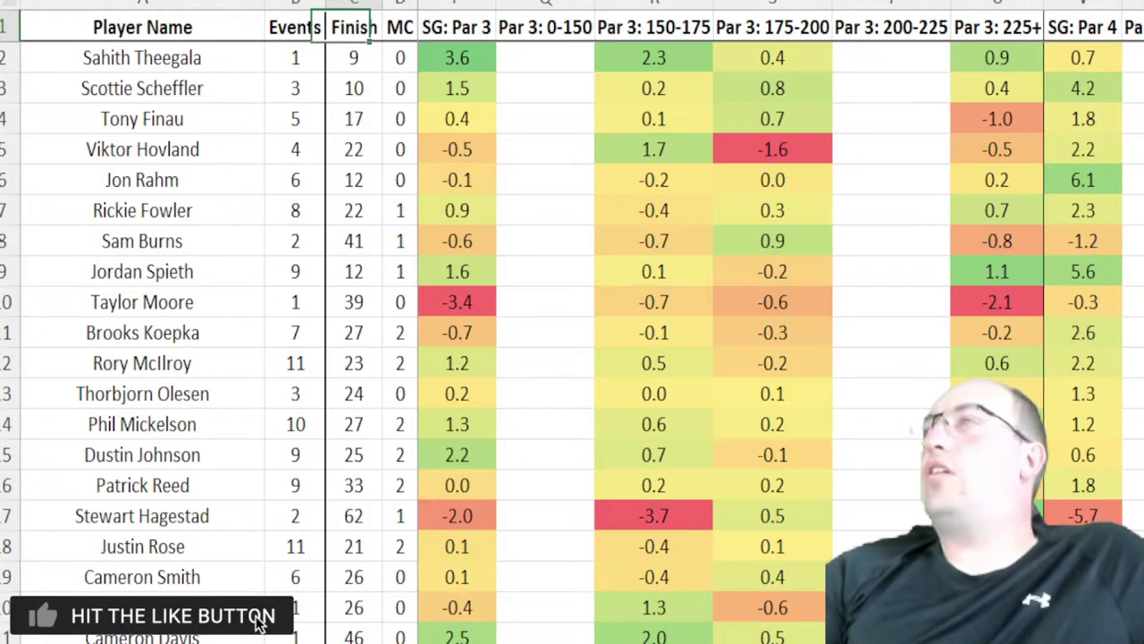
pyautogui.hscroll(-10, 224, 621)
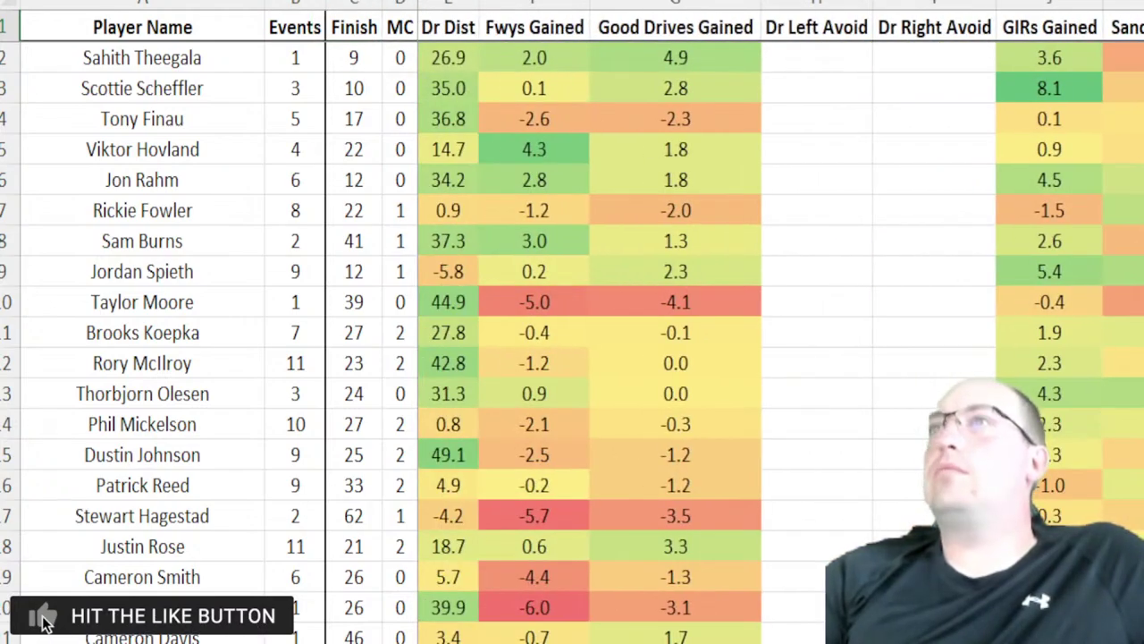
pyautogui.hscroll(10, 45, 621)
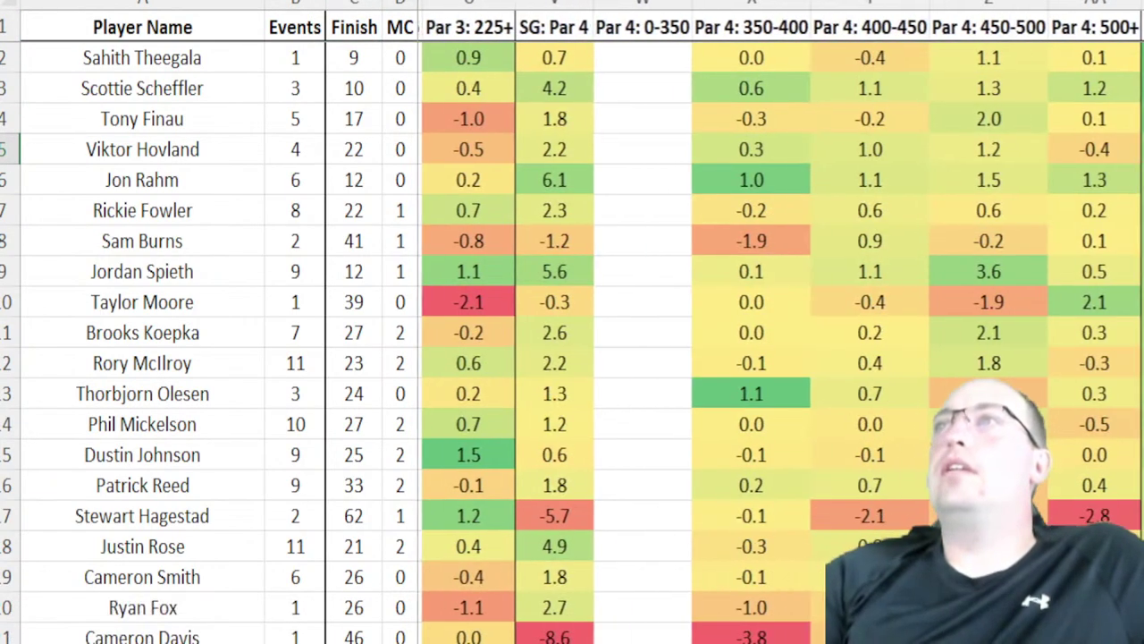
pyautogui.hscroll(10, 1113, 128)
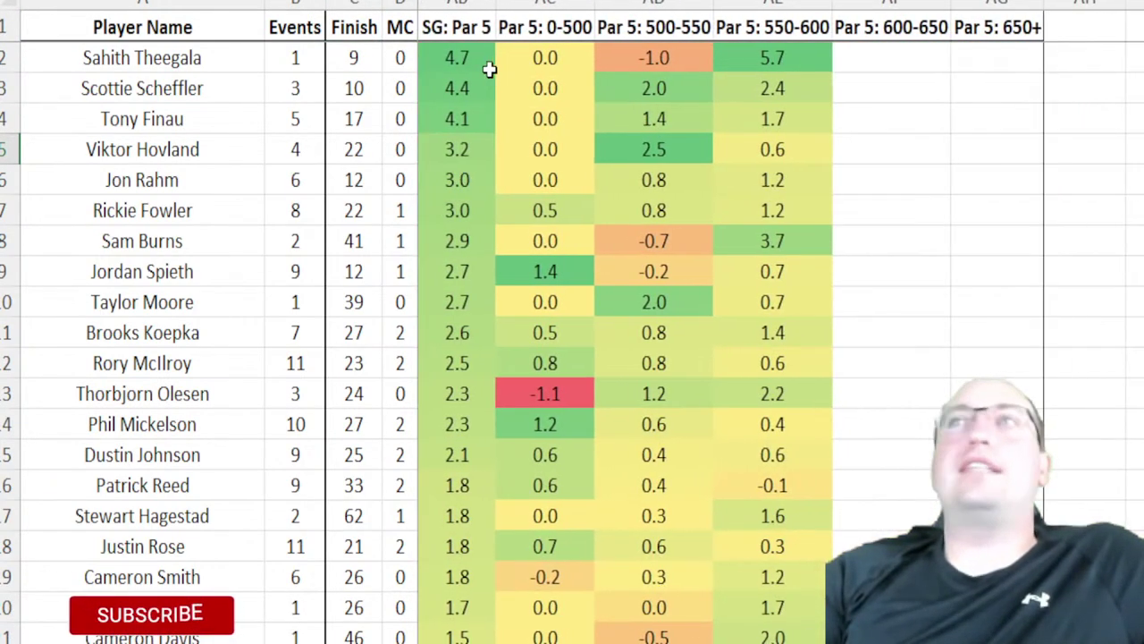
# Examine the SG: Par 5 values of the leading players, from Sahith Theegala down to Sam Burns
pyautogui.click(489, 70)
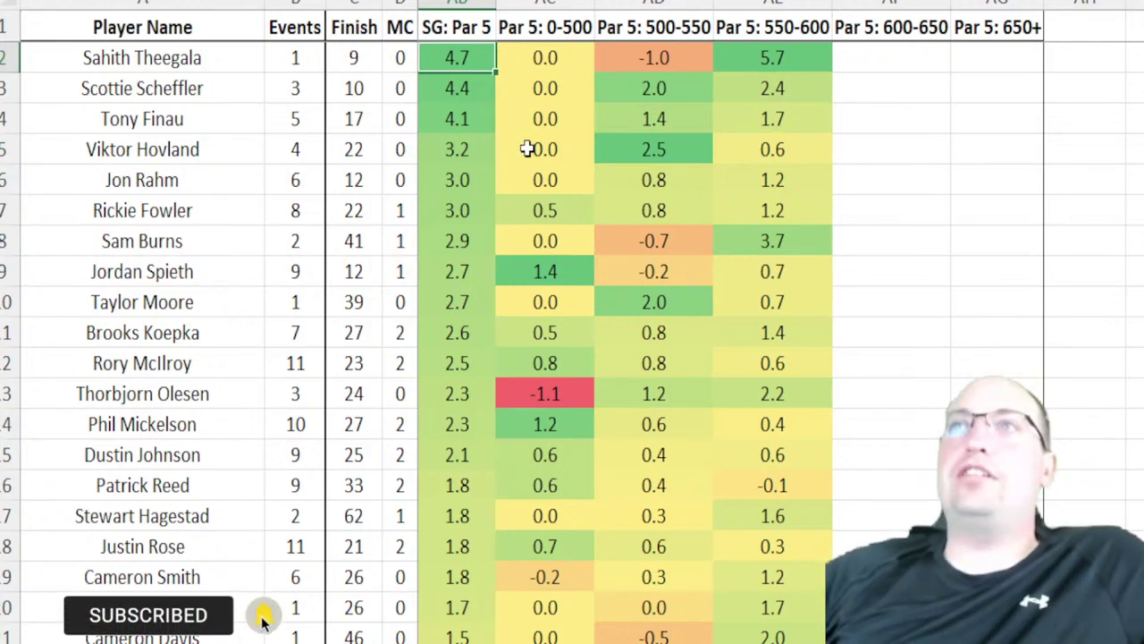
pyautogui.press('Down')
pyautogui.press('Down')
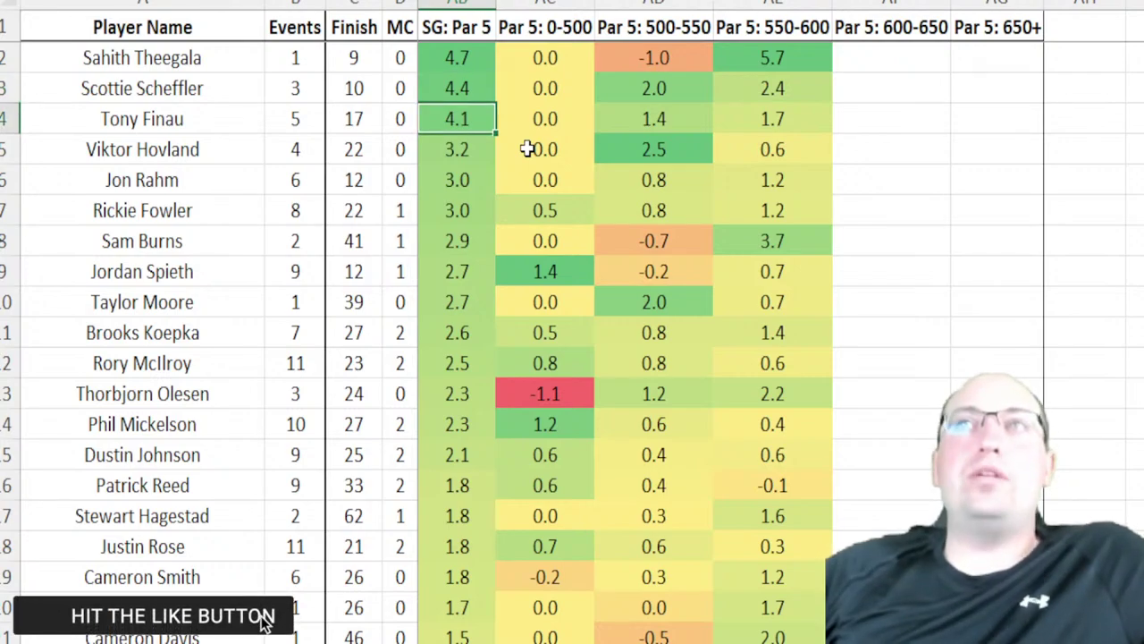
pyautogui.press('Down')
pyautogui.press('Down')
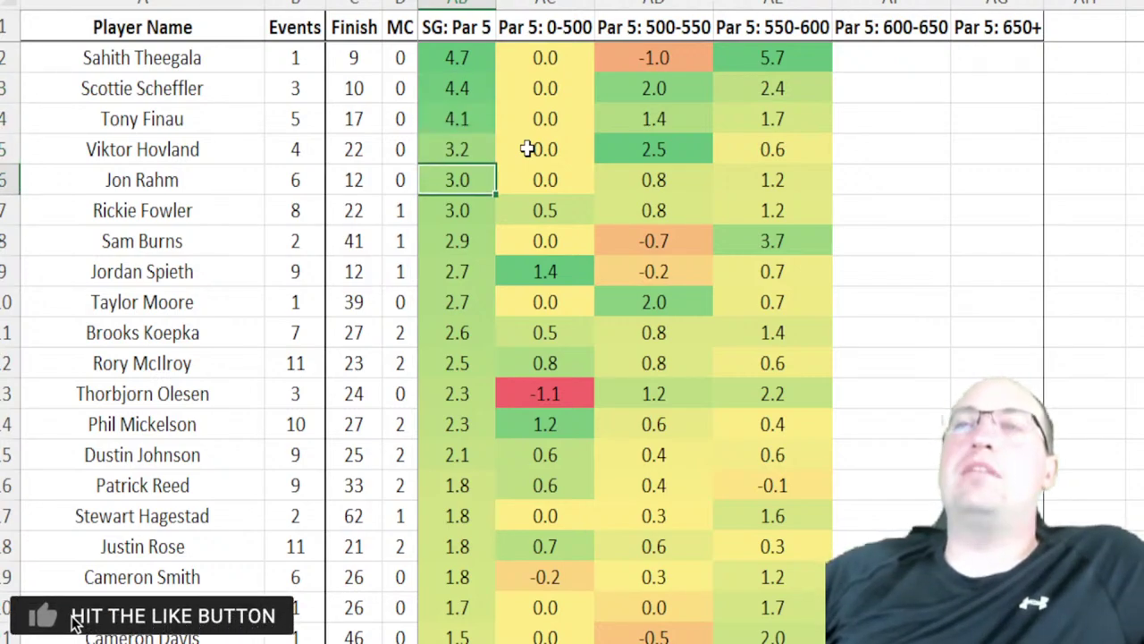
pyautogui.press('Down')
pyautogui.press('Down')
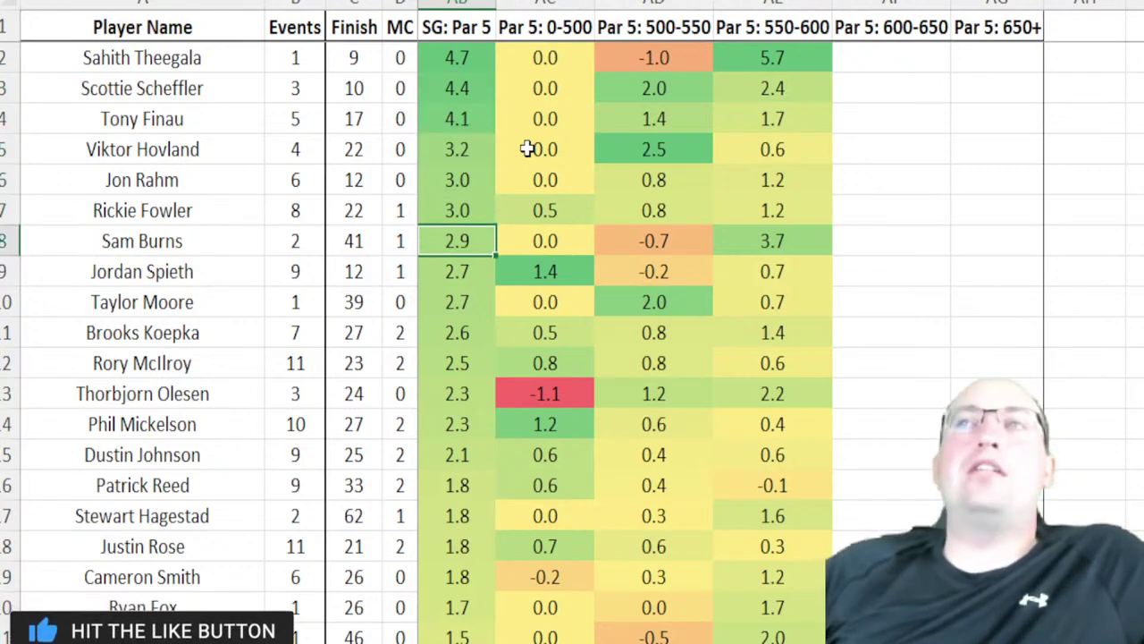
# Review the events, finish and missed cuts of the players from Sam Burns down to Rory McIlroy
pyautogui.moveTo(299, 239); pyautogui.dragTo(399, 241)
pyautogui.click(295, 249)
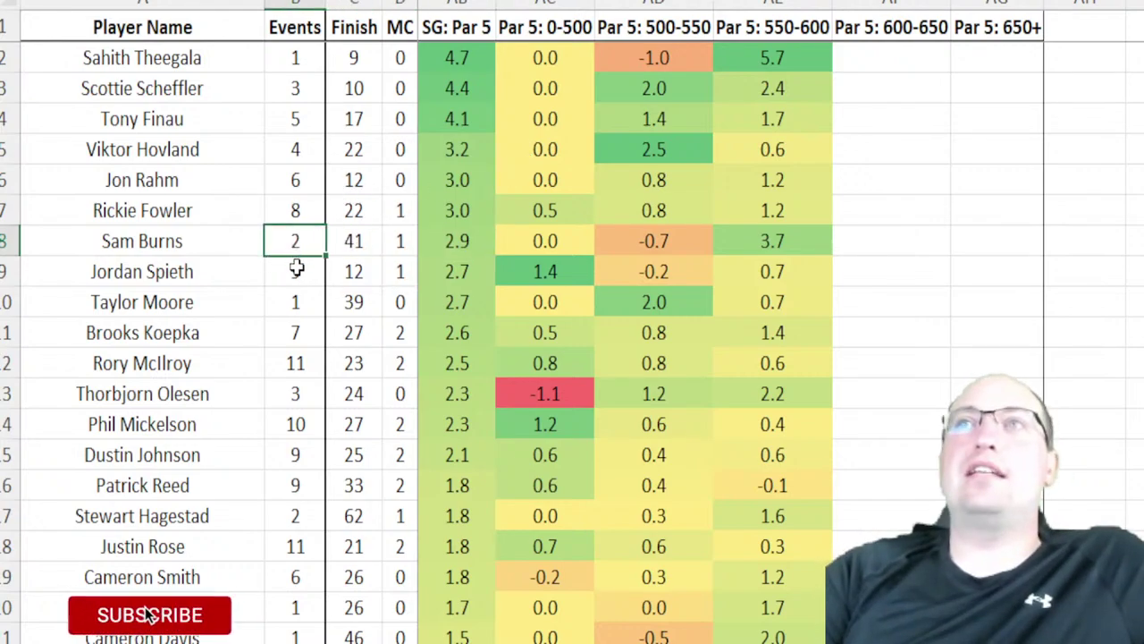
pyautogui.moveTo(296, 268); pyautogui.dragTo(390, 268)
pyautogui.press('Down')
pyautogui.press('Down')
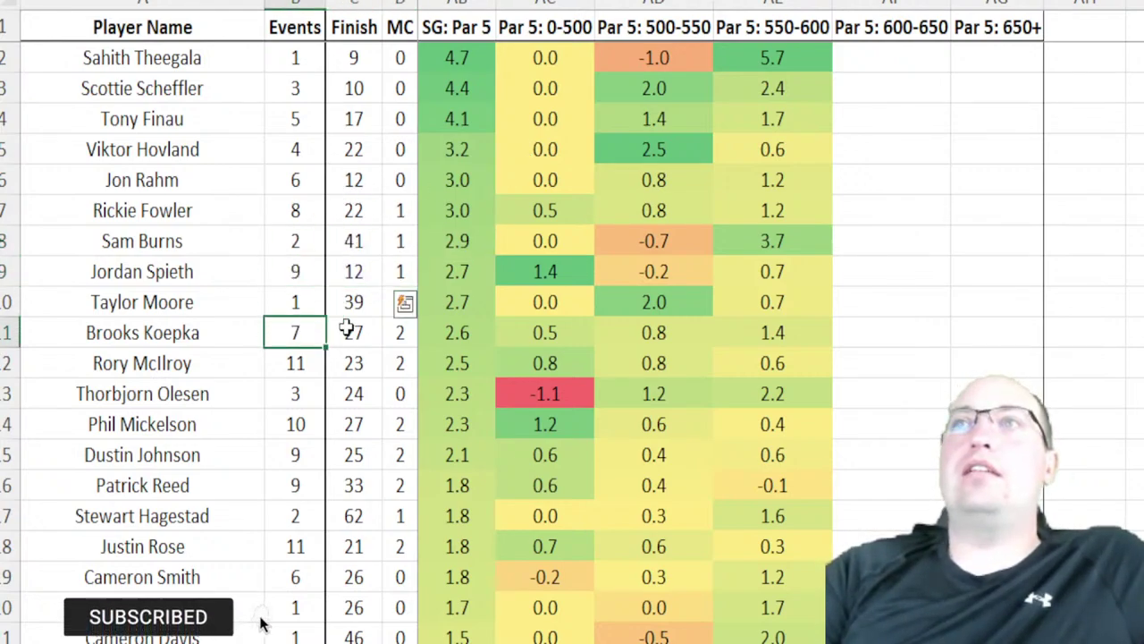
pyautogui.moveTo(347, 329); pyautogui.dragTo(399, 332)
pyautogui.moveTo(296, 363); pyautogui.dragTo(447, 363)
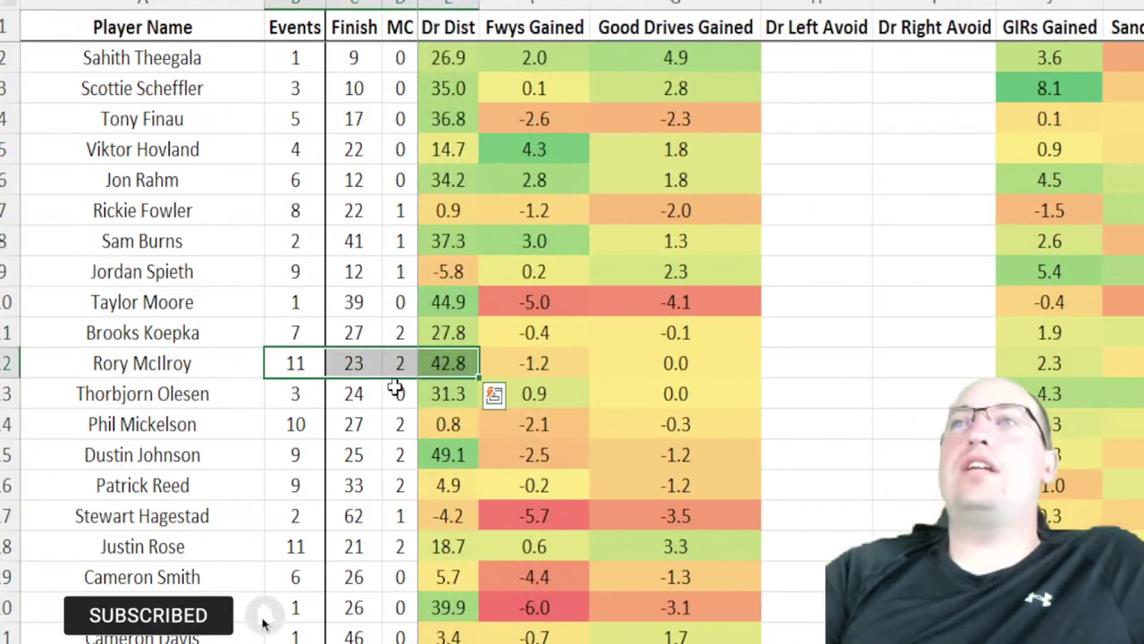
# Examine the SG: Par 5 values and records of the players from Thorbjorn Olesen down to Patrick Reed
pyautogui.click(930, 424)
pyautogui.hscroll(5, 929, 424)
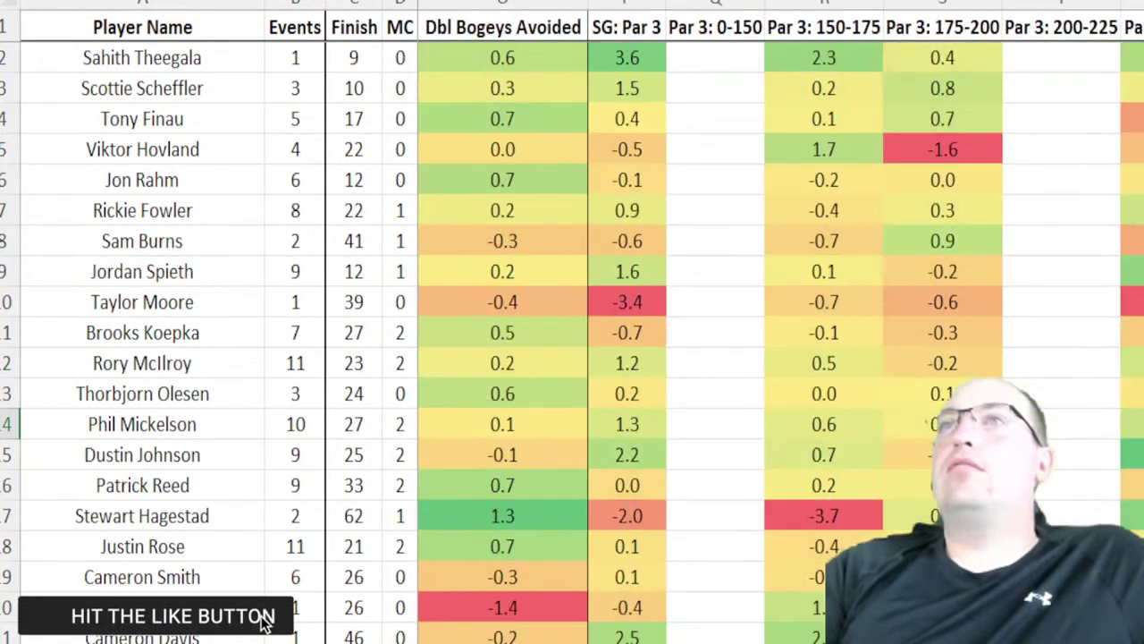
pyautogui.hscroll(10, 689, 447)
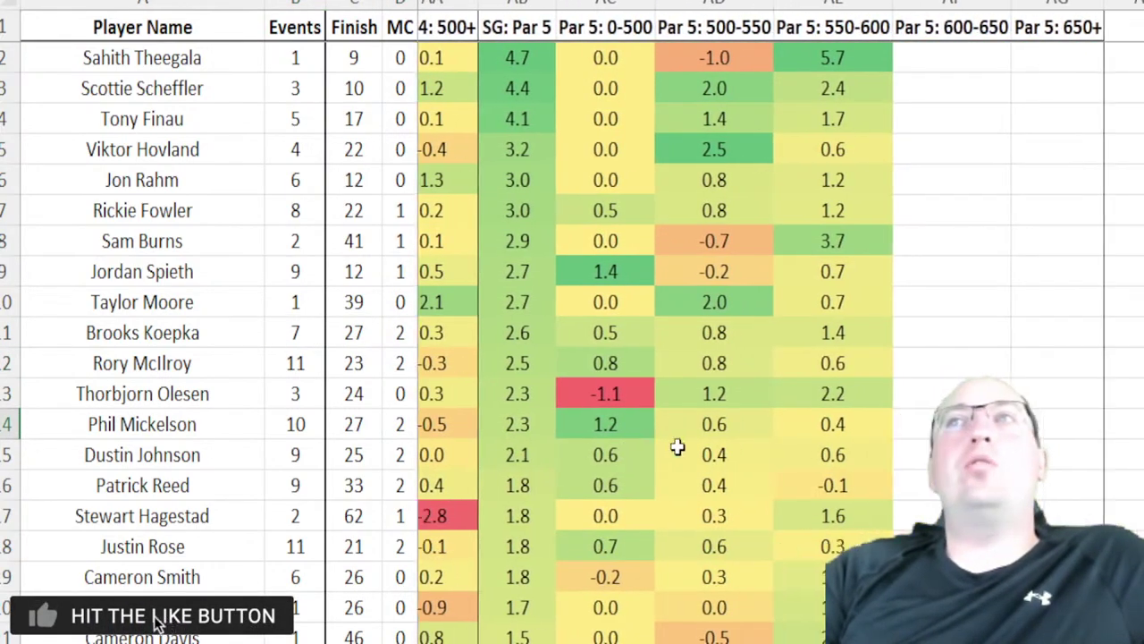
pyautogui.hscroll(1, 677, 447)
pyautogui.moveTo(289, 385); pyautogui.dragTo(390, 390)
pyautogui.click(457, 386)
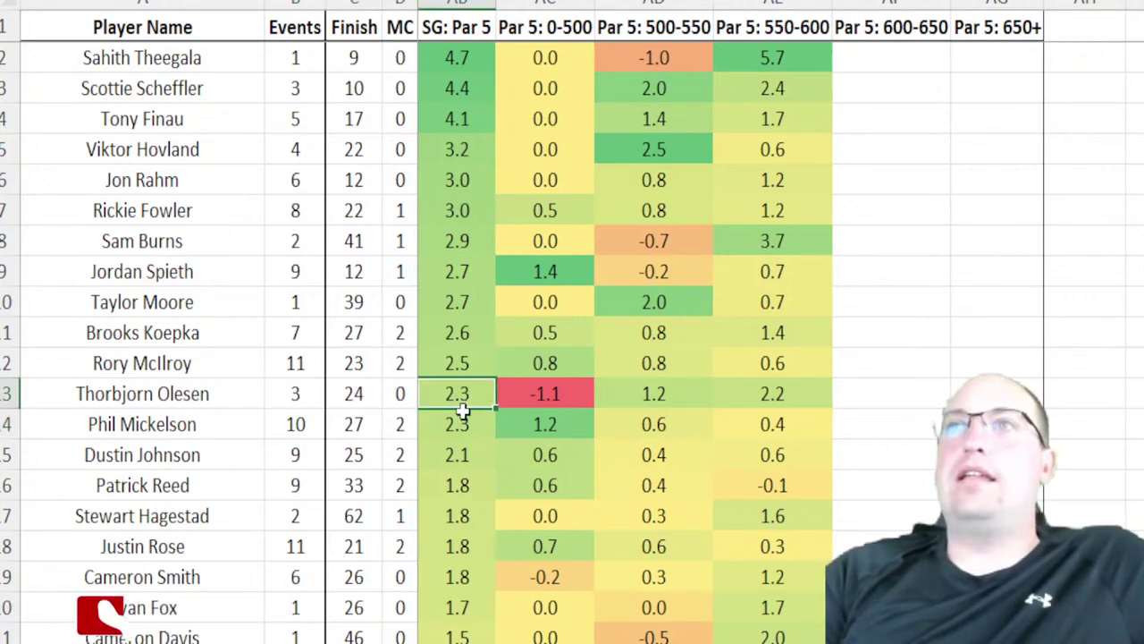
pyautogui.click(467, 454)
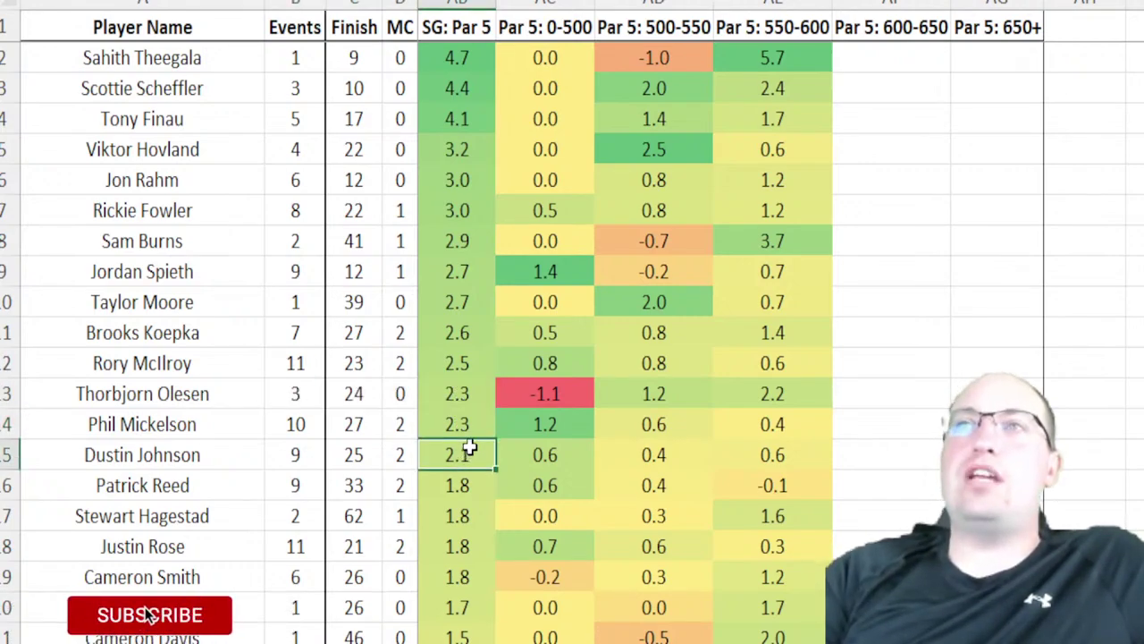
pyautogui.press('Down')
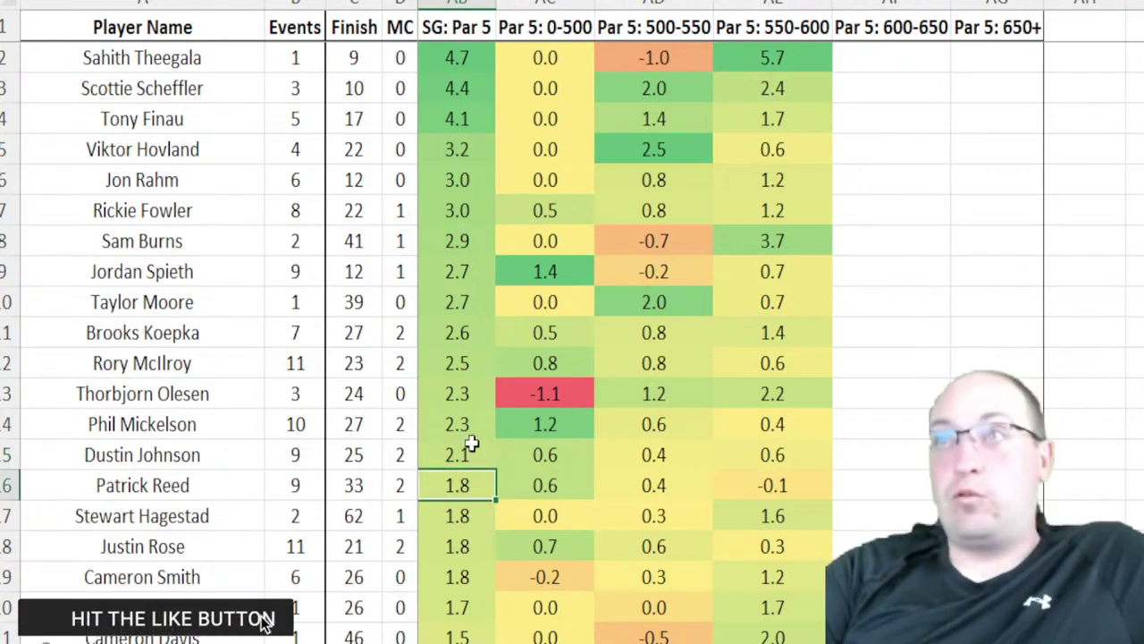
# Review the events, finish and missed cuts of Stewart Hagestad and Cameron Smith
pyautogui.moveTo(170, 516); pyautogui.dragTo(391, 516)
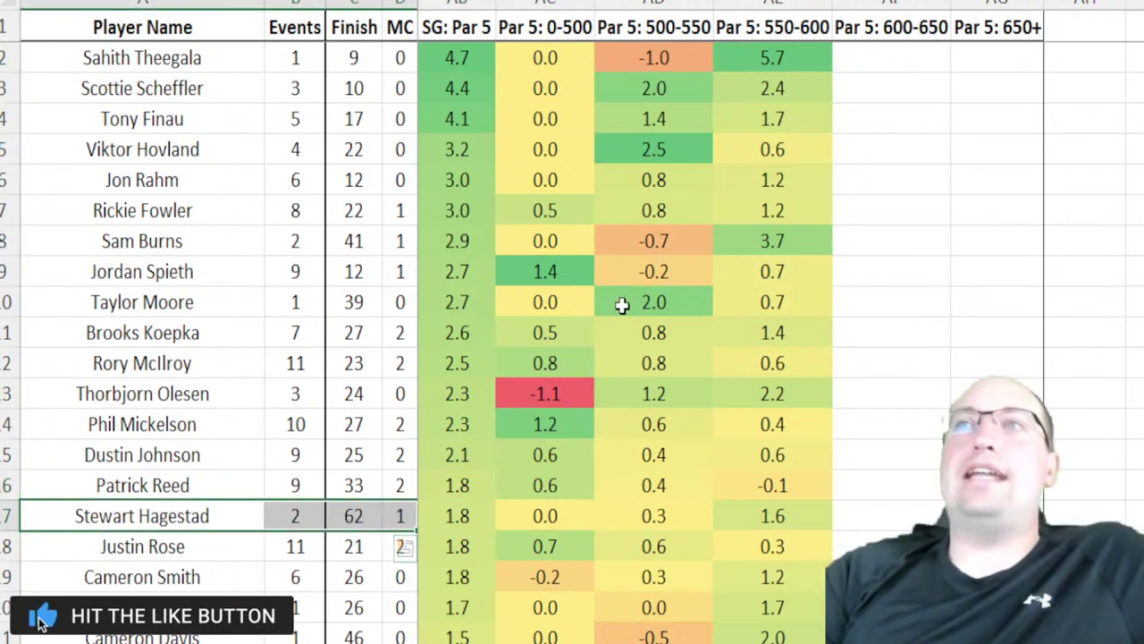
pyautogui.scroll(-2, 623, 305)
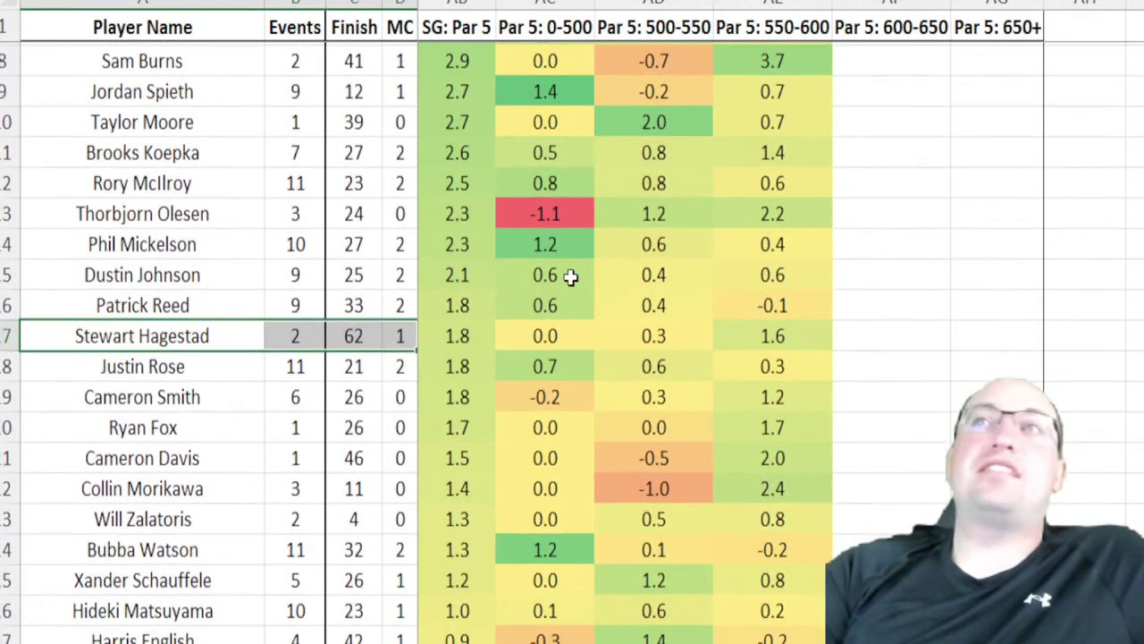
pyautogui.scroll(-2, 570, 277)
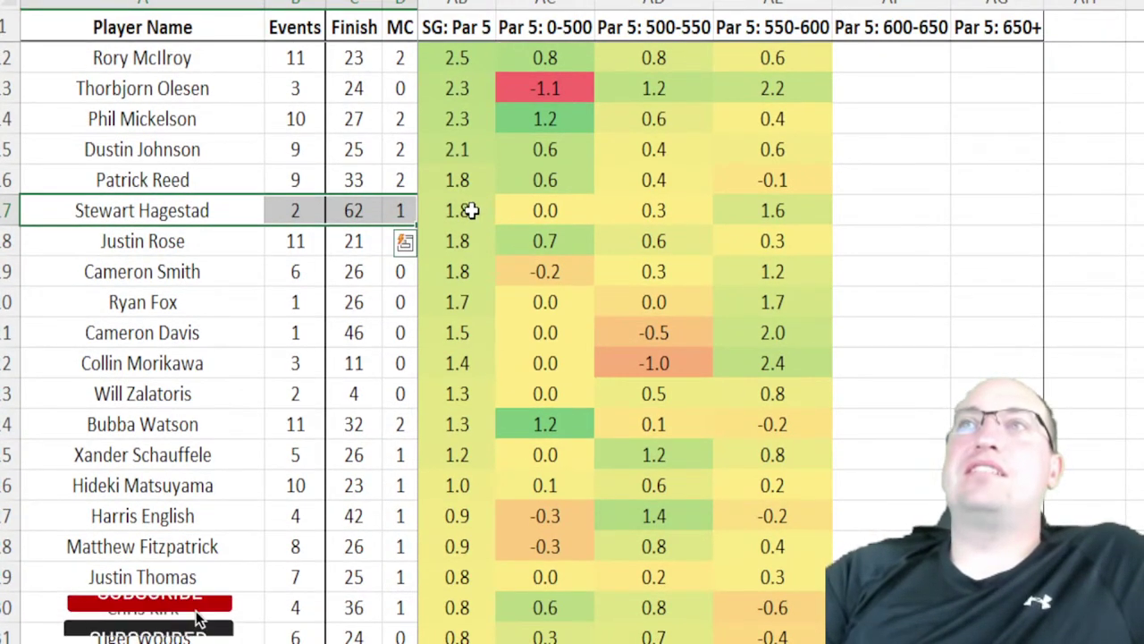
pyautogui.click(367, 210)
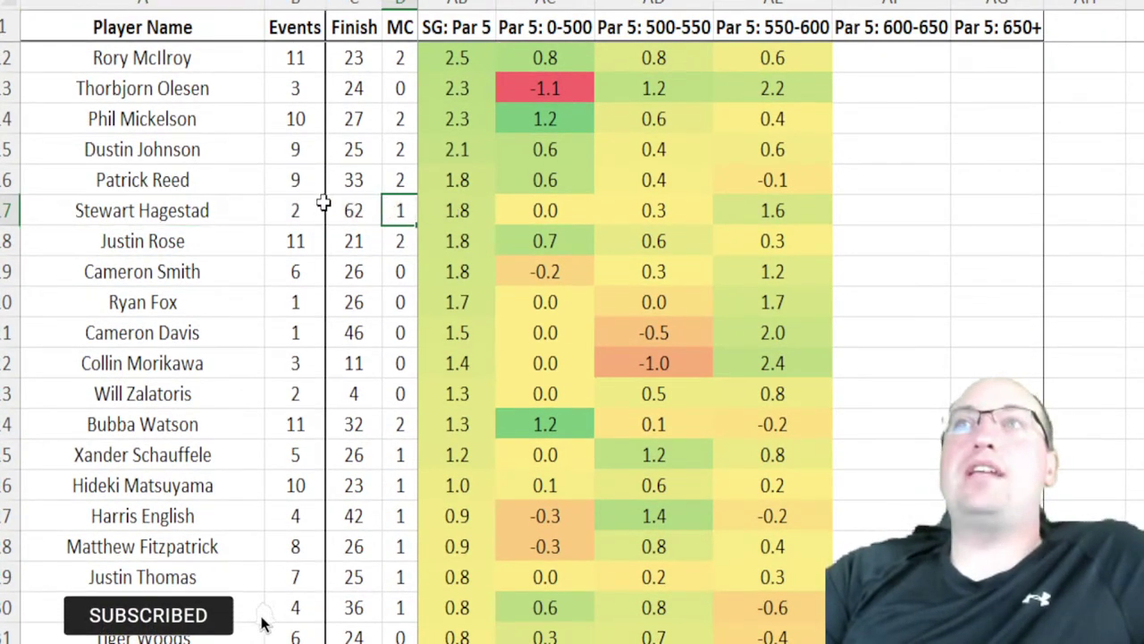
pyautogui.click(322, 210)
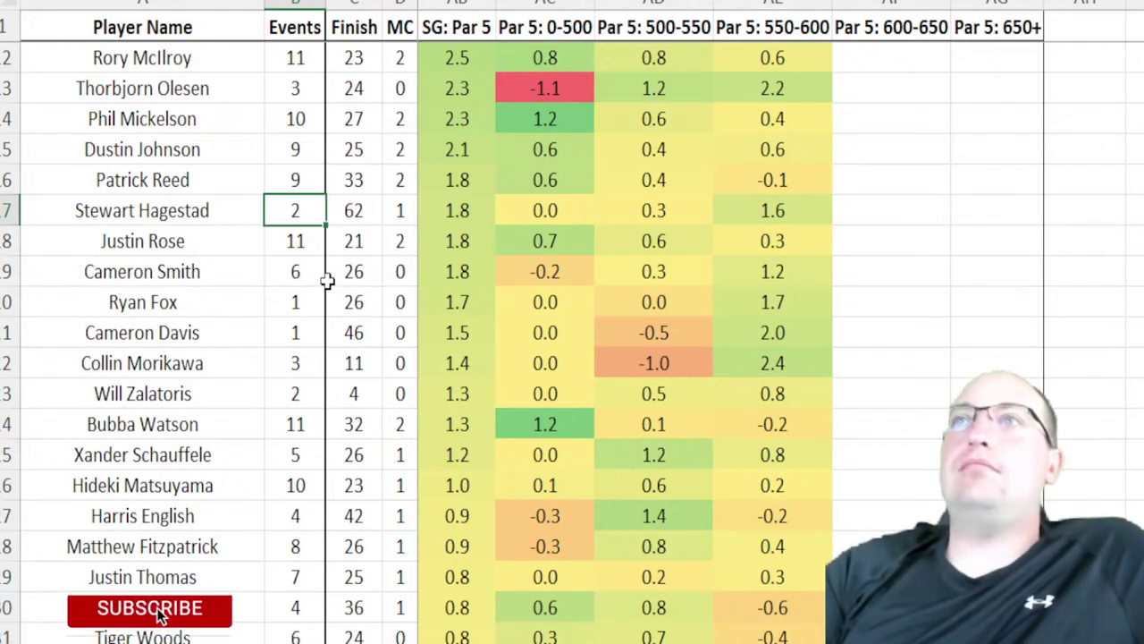
pyautogui.moveTo(322, 273); pyautogui.dragTo(401, 271)
pyautogui.scroll(3, 621, 392)
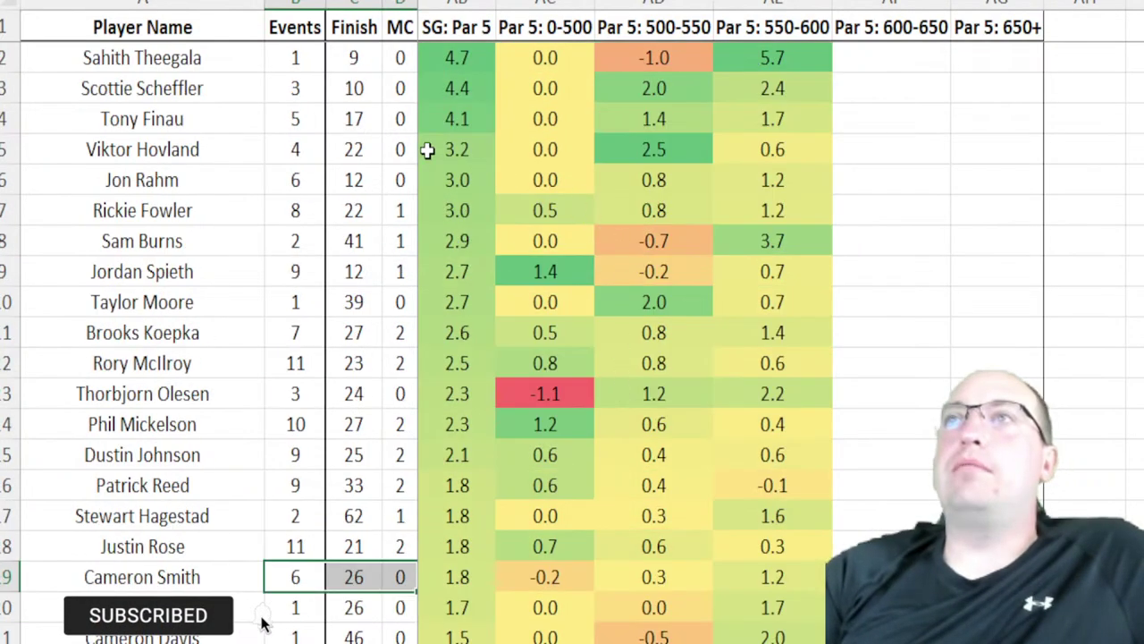
# Sort the player table by Finish with the lowest values first and check the leading player's row
pyautogui.moveTo(191, 7); pyautogui.dragTo(402, 7)
pyautogui.hscroll(-5, 402, 8)
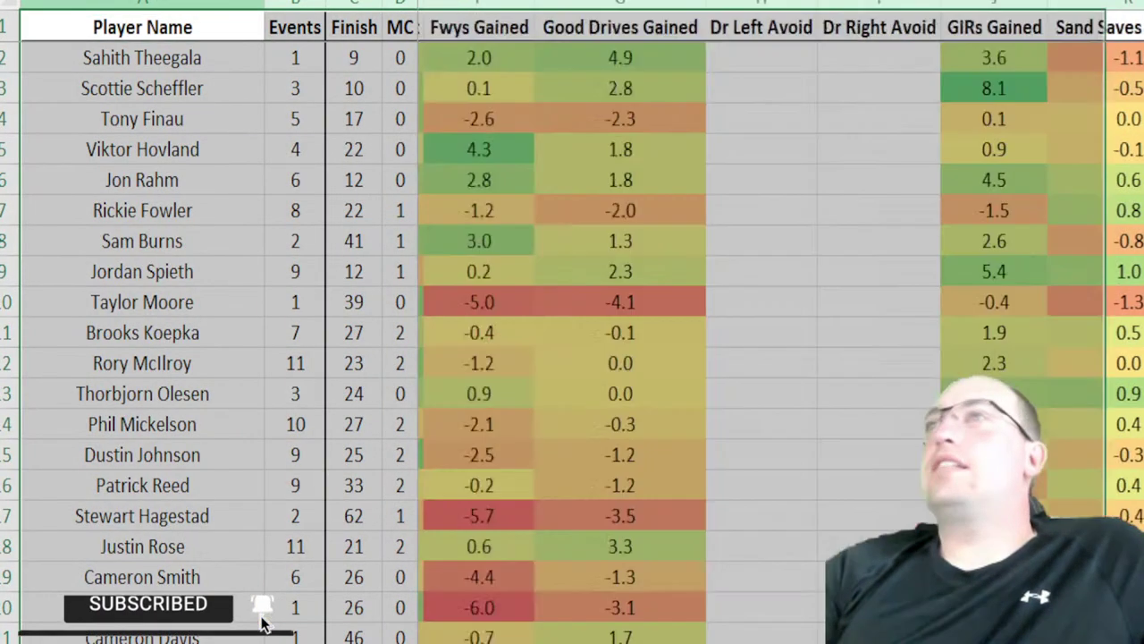
pyautogui.hscroll(5, 264, 624)
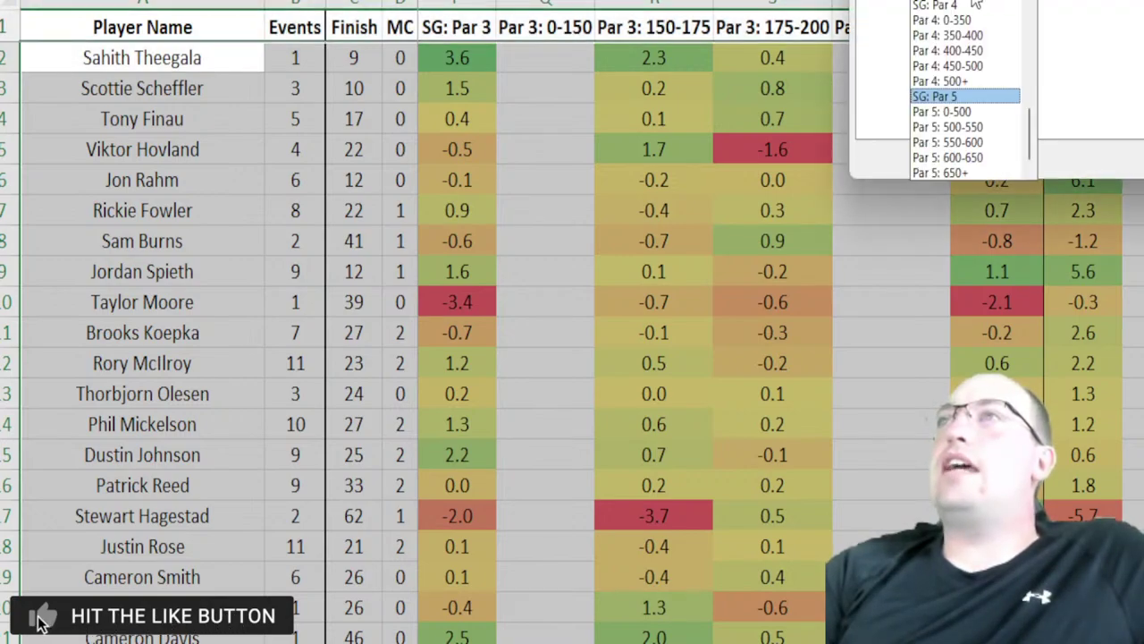
pyautogui.scroll(10, 959, 56)
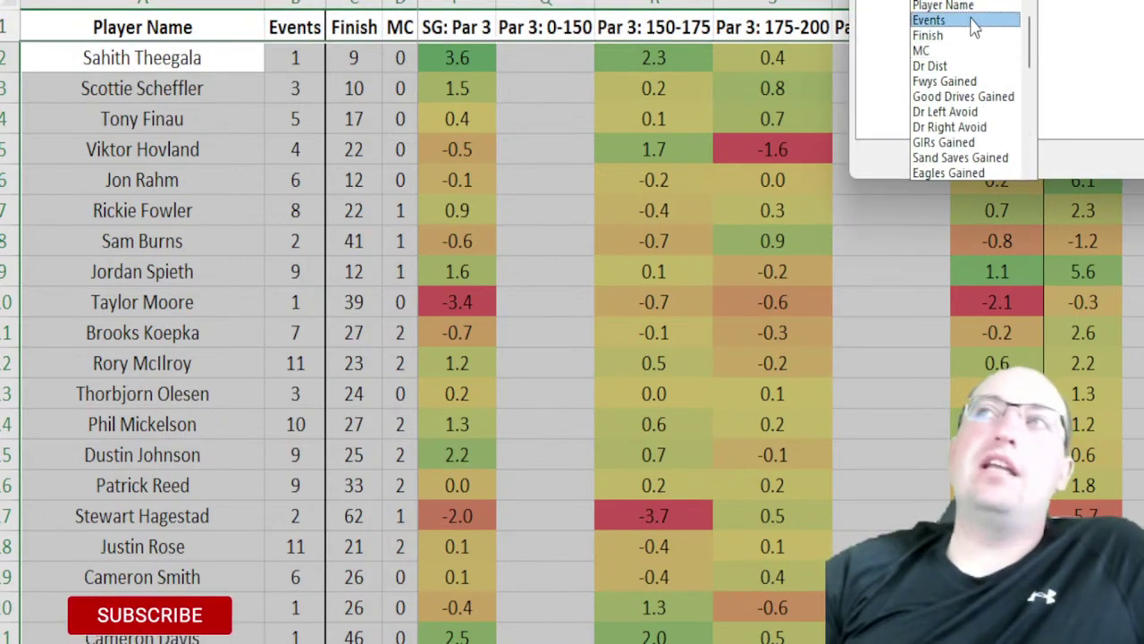
pyautogui.click(951, 27)
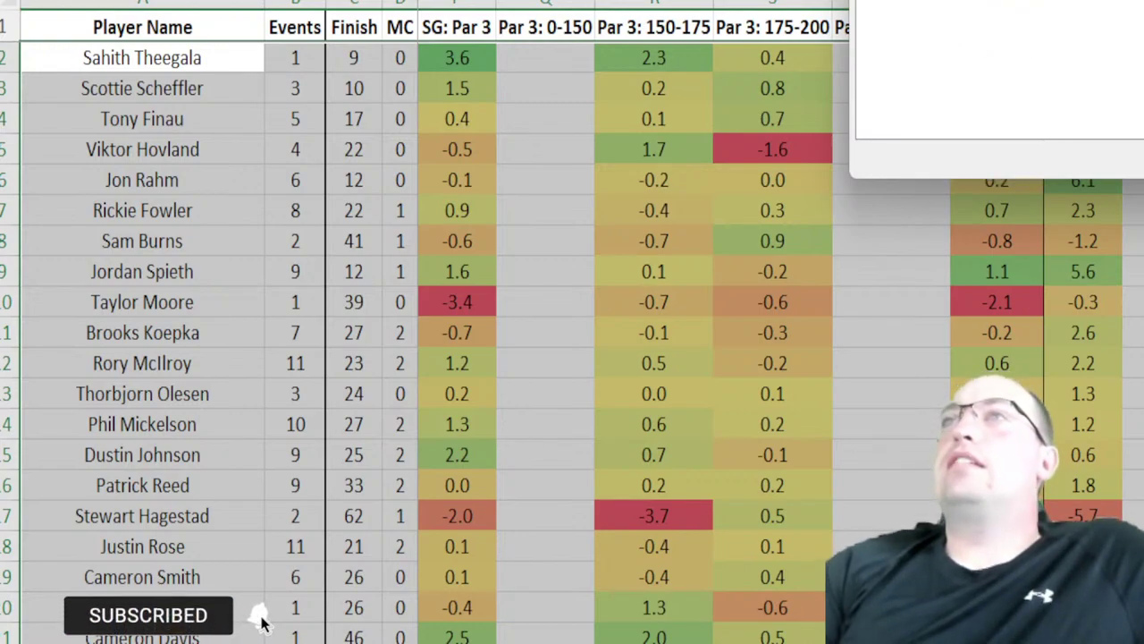
pyautogui.press('Return')
pyautogui.click(340, 55)
pyautogui.press('Right')
pyautogui.press('Right')
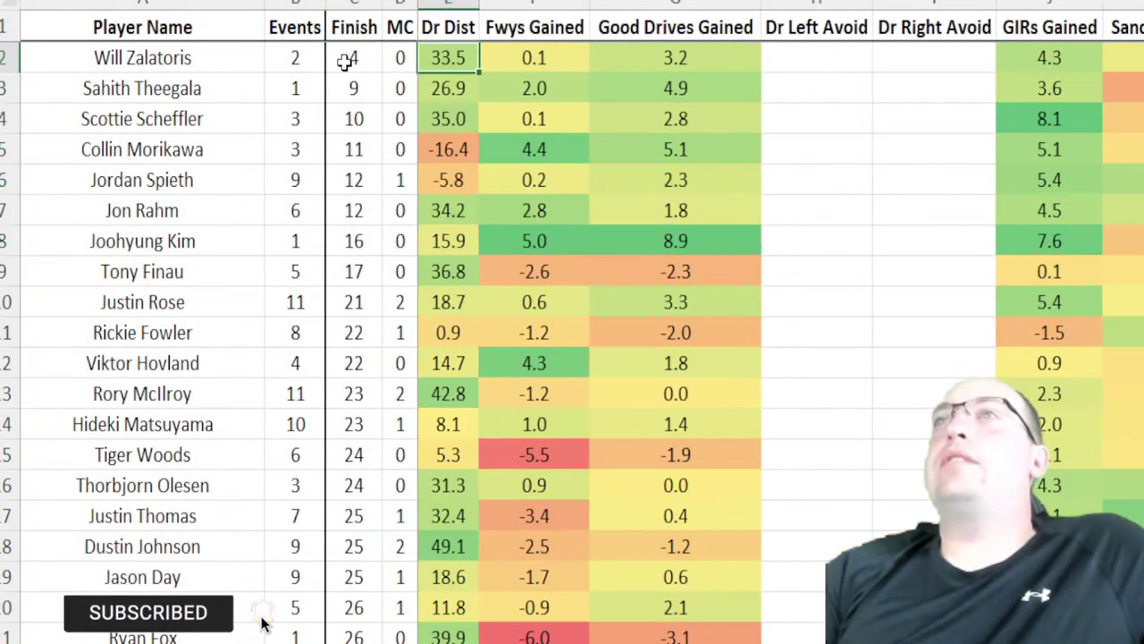
pyautogui.press('Left')
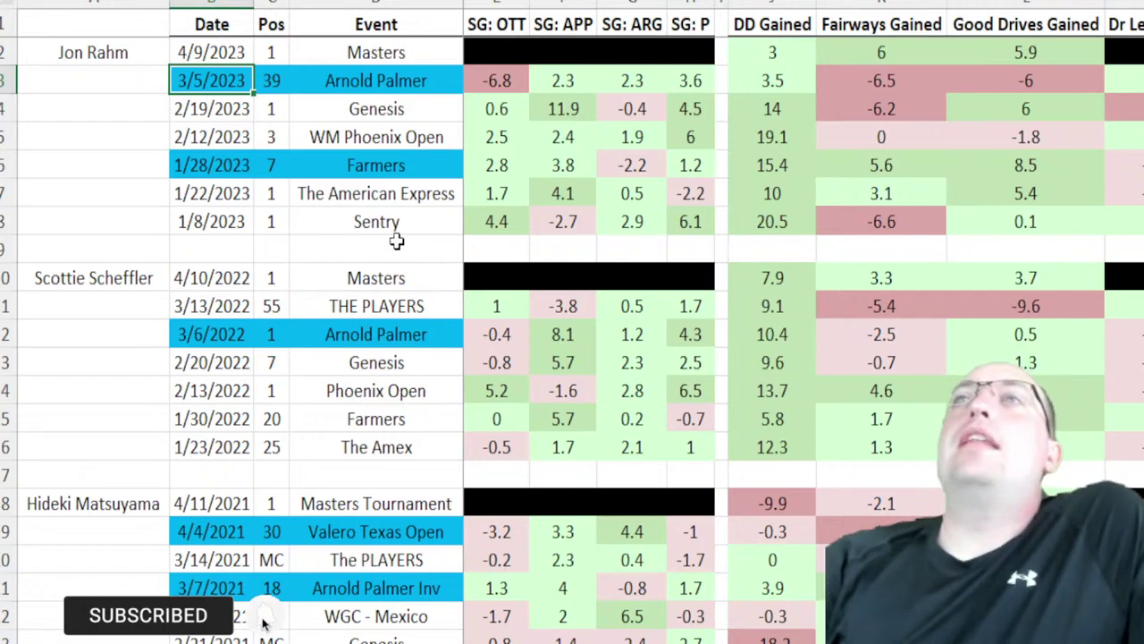
# Review Jon Rahm's highlighted Arnold Palmer and Farmers results before his 2023 Masters win
pyautogui.moveTo(217, 81); pyautogui.dragTo(361, 84)
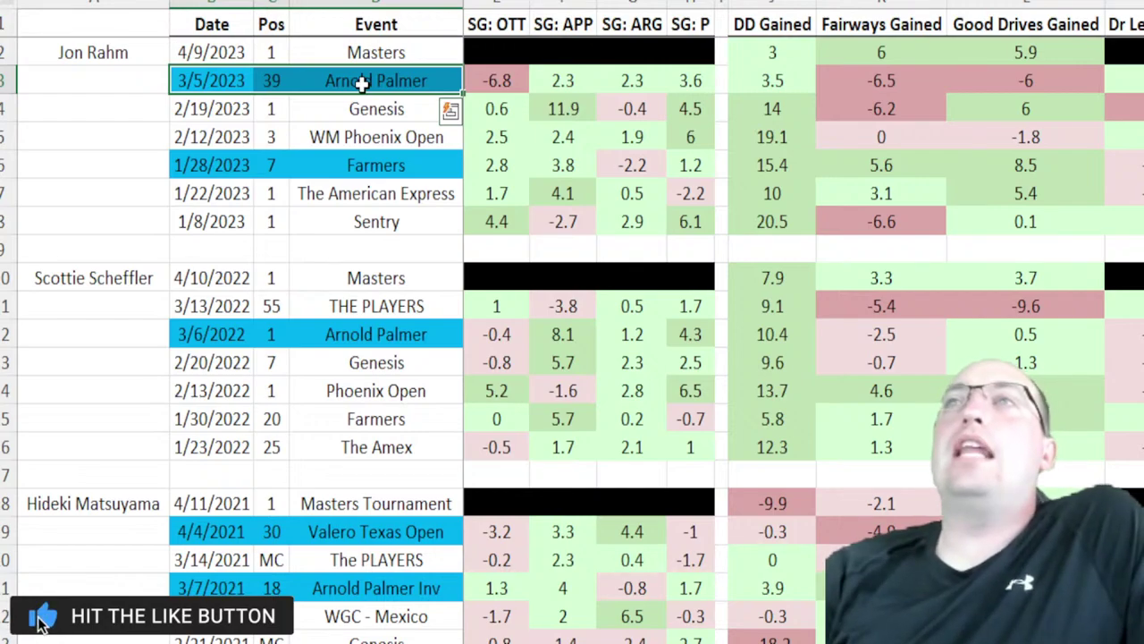
pyautogui.click(363, 82)
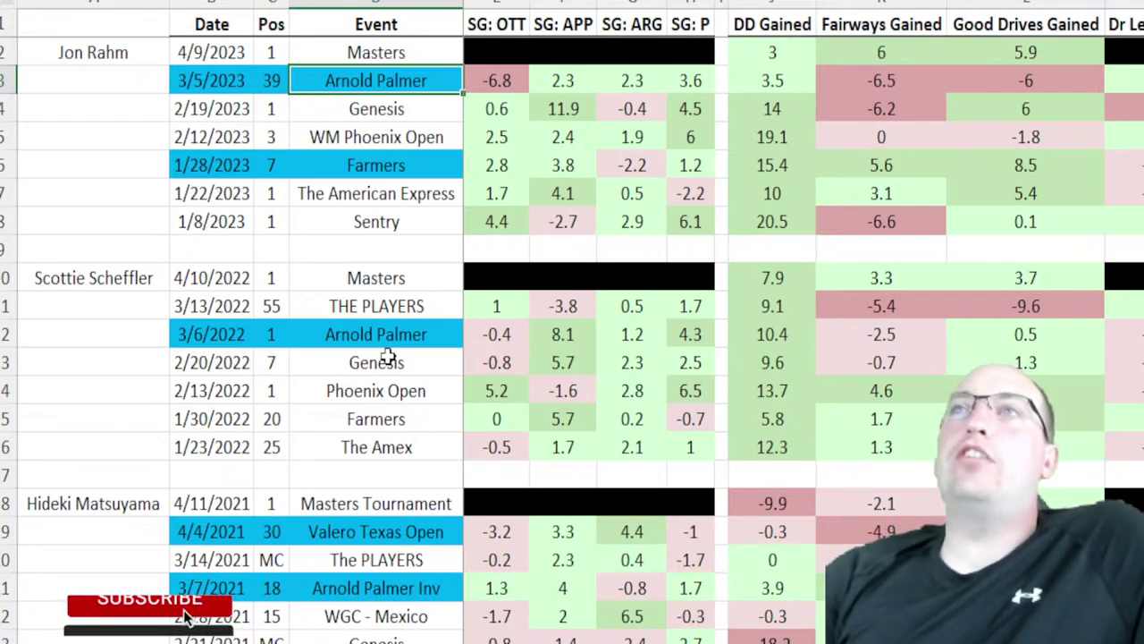
pyautogui.moveTo(221, 71); pyautogui.dragTo(383, 79)
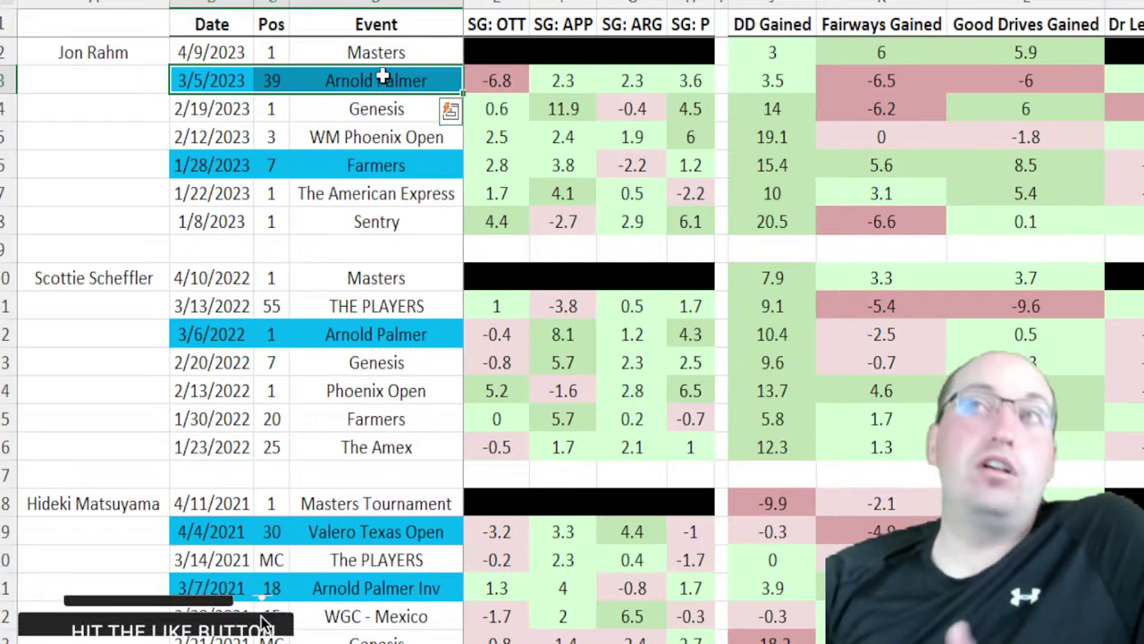
pyautogui.moveTo(215, 166); pyautogui.dragTo(391, 168)
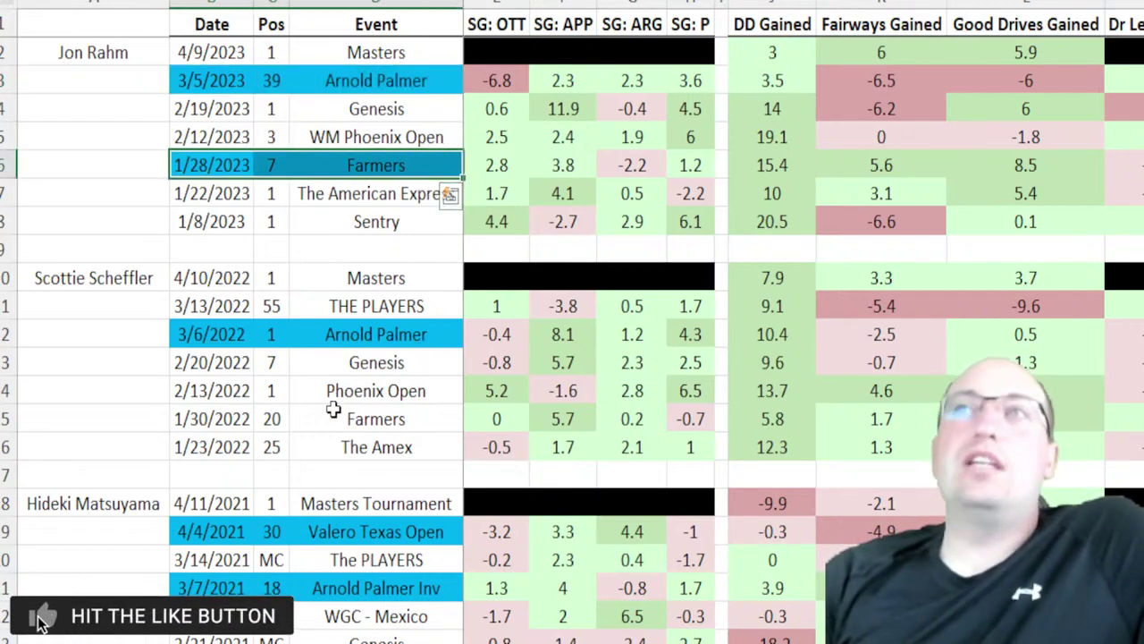
# Check Scottie Scheffler's 2022 Farmers result and Tiger Woods' highlighted 2019 Genesis result
pyautogui.moveTo(249, 413); pyautogui.dragTo(365, 412)
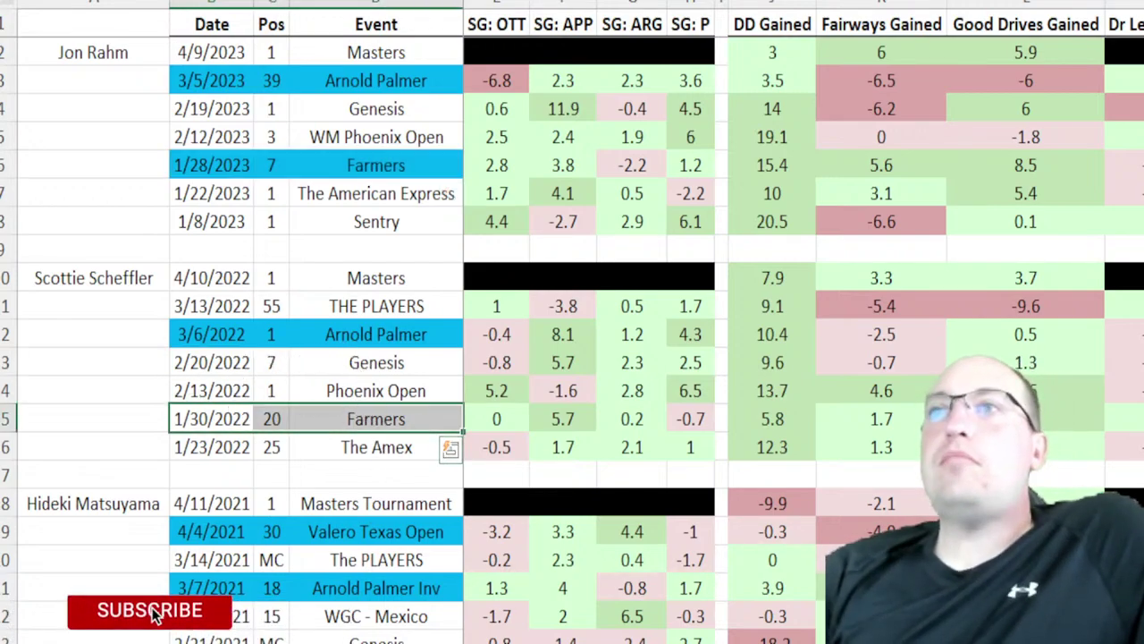
pyautogui.scroll(-1, 279, 551)
pyautogui.scroll(-3, 278, 552)
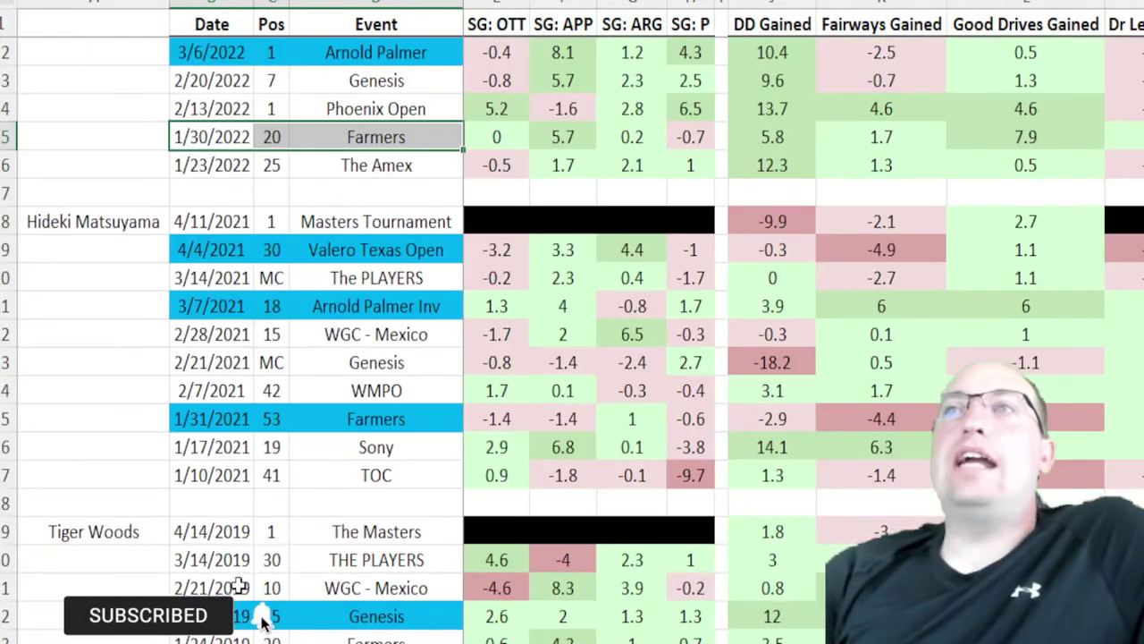
pyautogui.moveTo(238, 586); pyautogui.dragTo(435, 614)
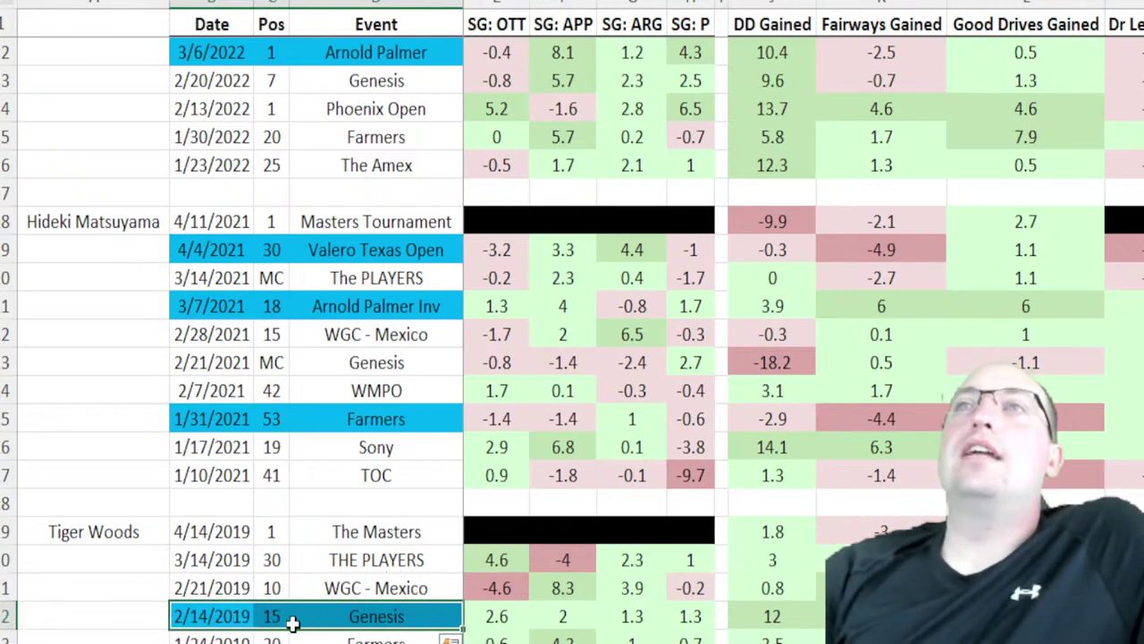
pyautogui.scroll(3, 385, 447)
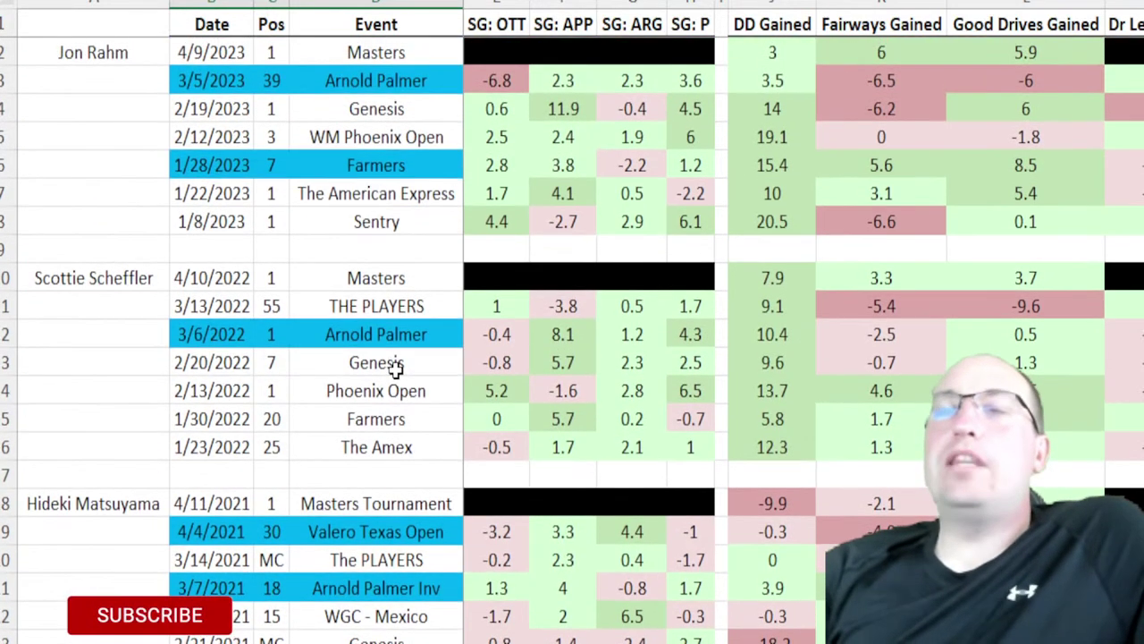
# Compare the highlighted events of Jon Rahm with Scottie Scheffler's highlighted 2022 Arnold Palmer result
pyautogui.moveTo(215, 81); pyautogui.dragTo(378, 81)
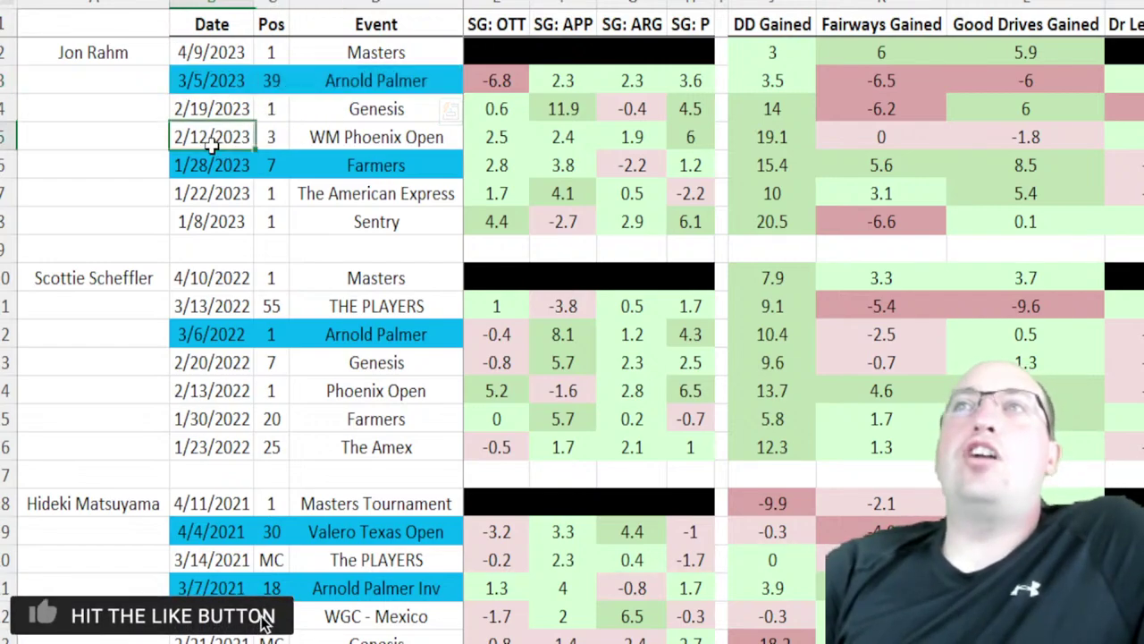
pyautogui.moveTo(250, 134); pyautogui.dragTo(370, 158)
pyautogui.moveTo(241, 166); pyautogui.dragTo(390, 165)
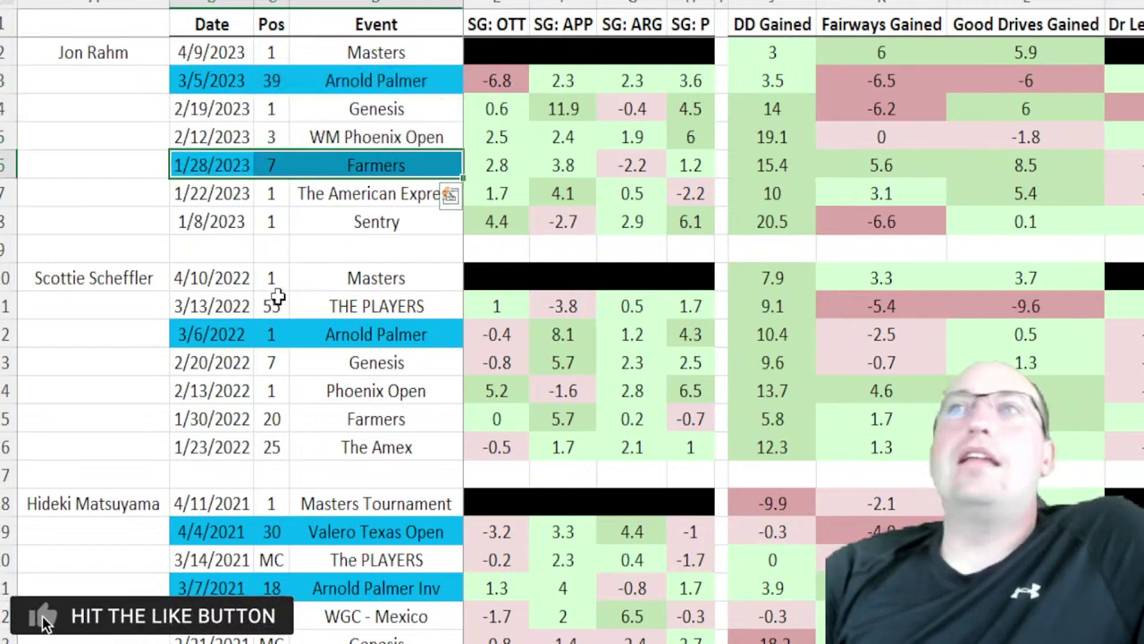
pyautogui.click(224, 250)
pyautogui.moveTo(198, 334); pyautogui.dragTo(370, 331)
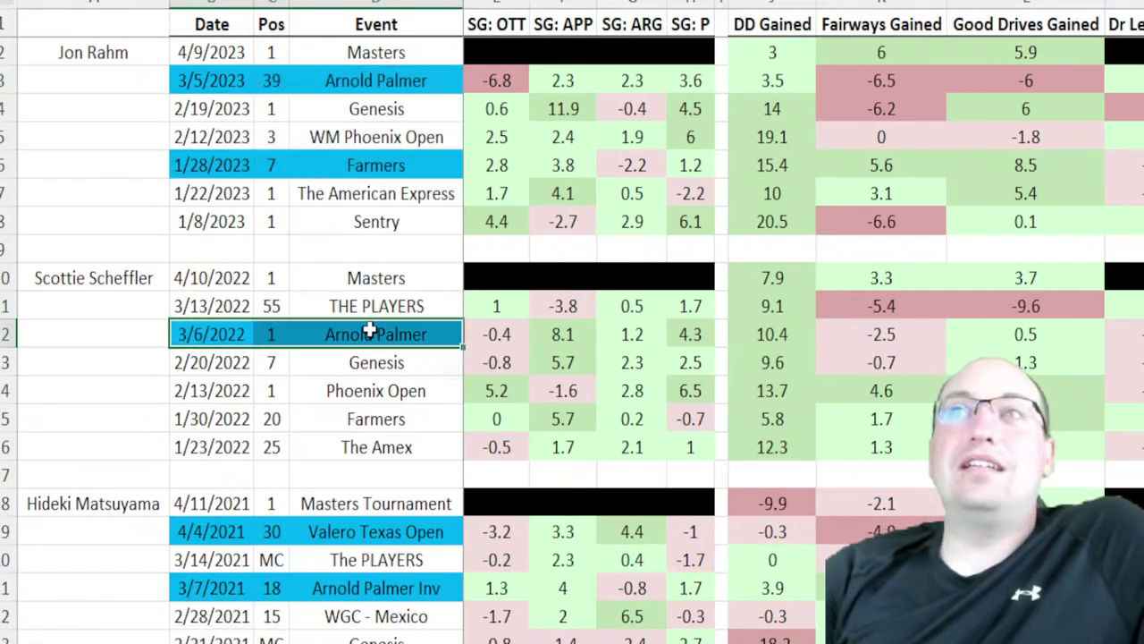
# Review Hideki Matsuyama's highlighted Arnold Palmer Inv and Valero Texas Open results and Tiger Woods' Genesis result
pyautogui.moveTo(217, 587); pyautogui.dragTo(377, 579)
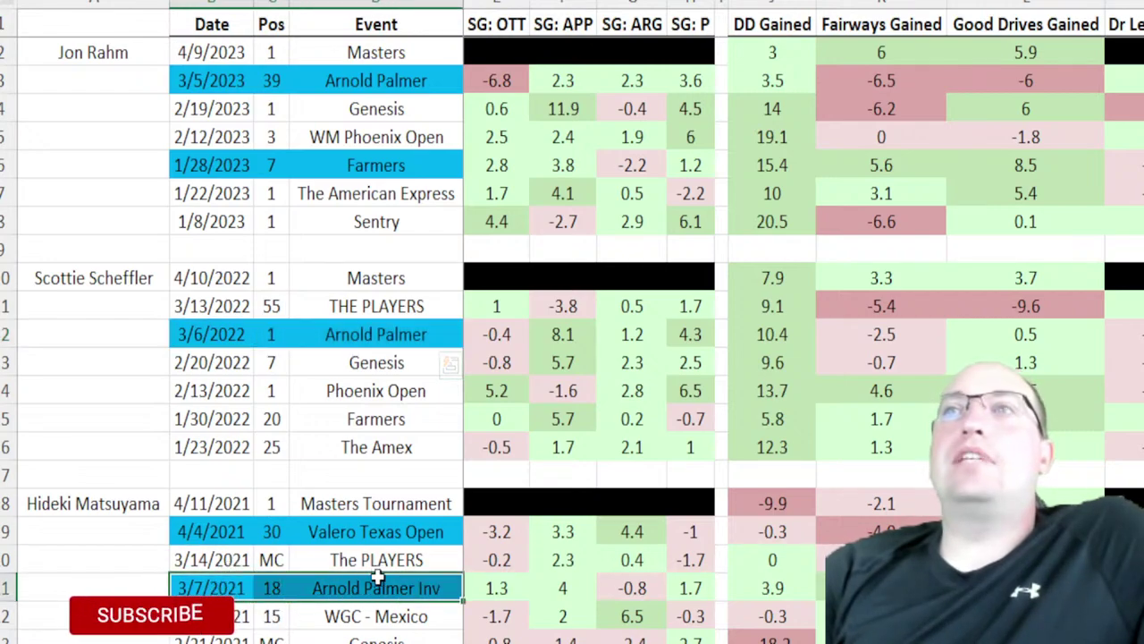
pyautogui.scroll(-2, 344, 304)
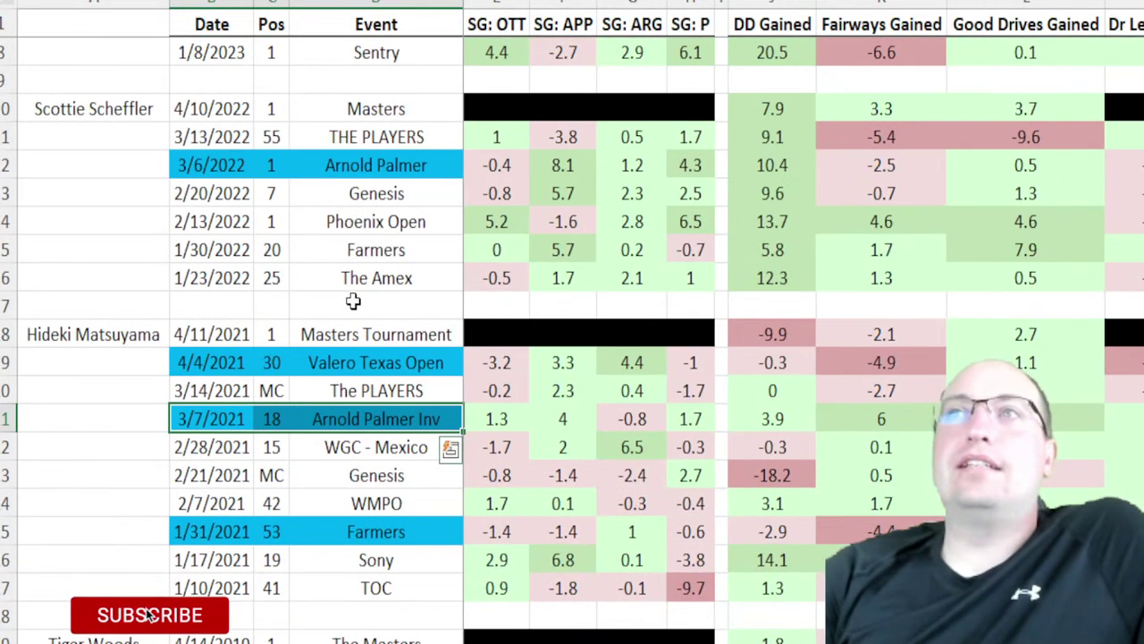
pyautogui.moveTo(235, 370); pyautogui.dragTo(370, 366)
pyautogui.scroll(-3, 370, 365)
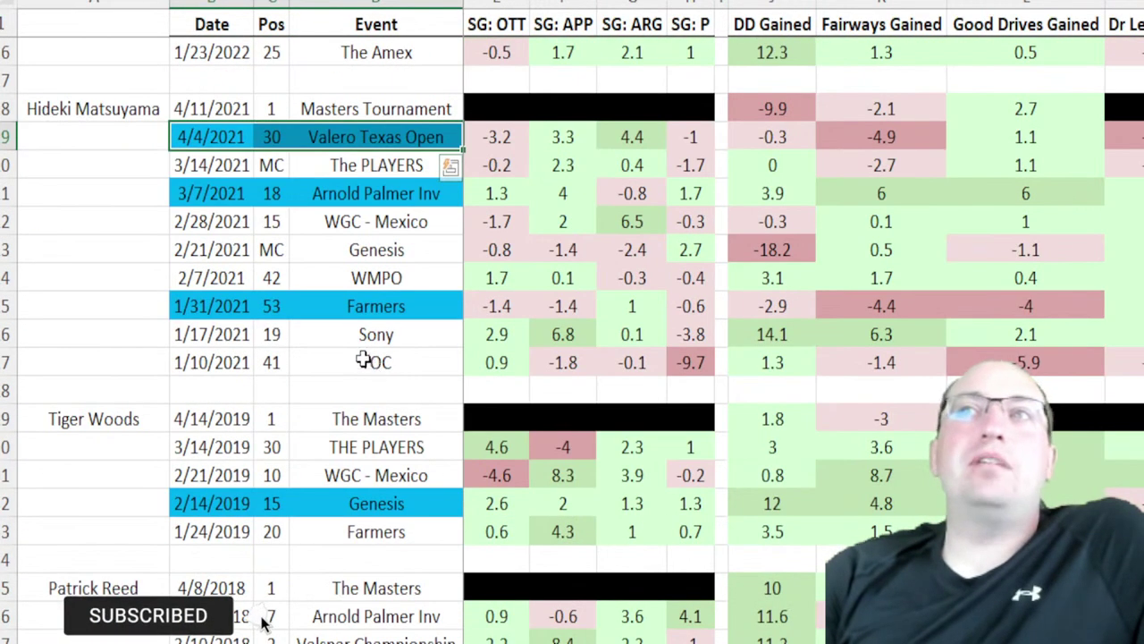
pyautogui.moveTo(226, 505); pyautogui.dragTo(370, 504)
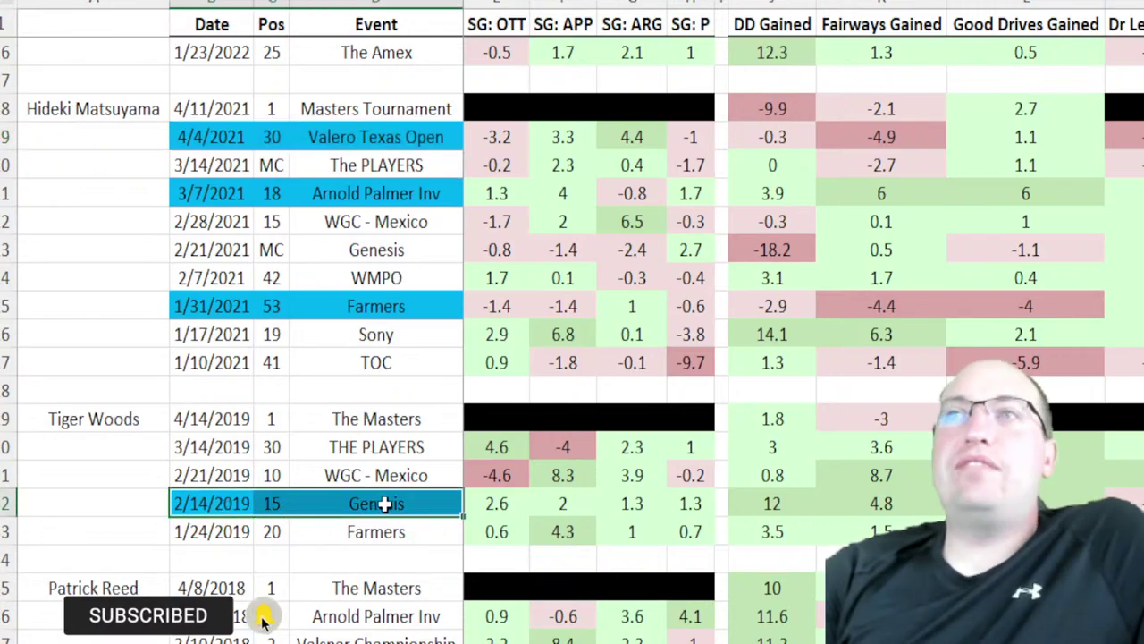
# Review the highlighted 2018 Farmers result of Patrick Reed and the 2016 WGC - Cadillac result of Danny Willett
pyautogui.scroll(-3, 370, 504)
pyautogui.moveTo(233, 561); pyautogui.dragTo(390, 561)
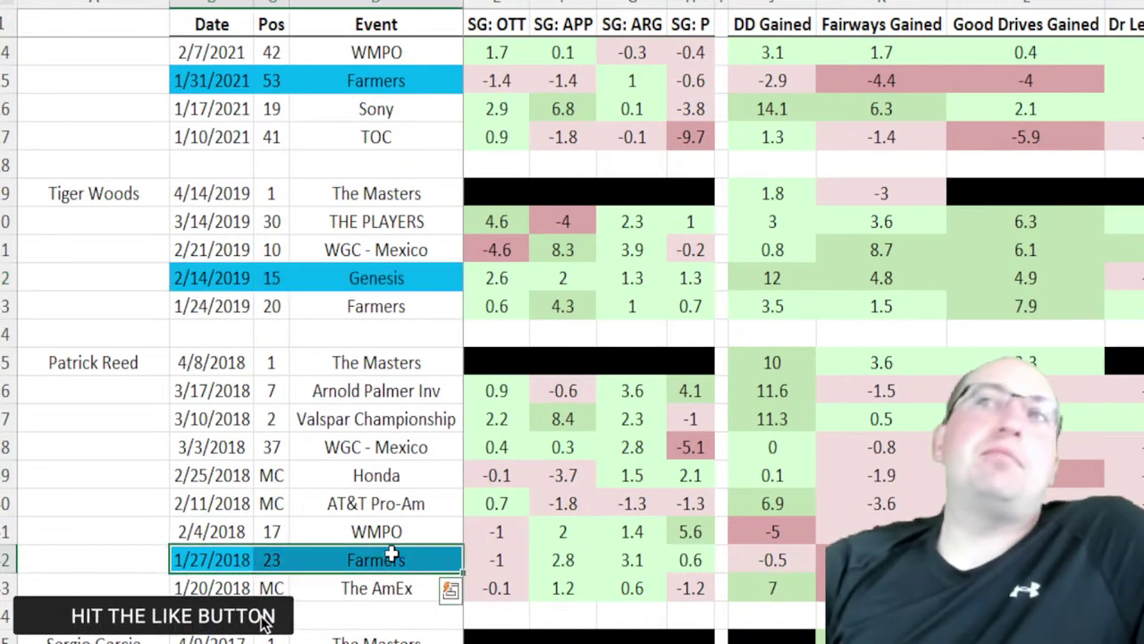
pyautogui.scroll(-3, 390, 560)
pyautogui.moveTo(223, 616); pyautogui.dragTo(353, 617)
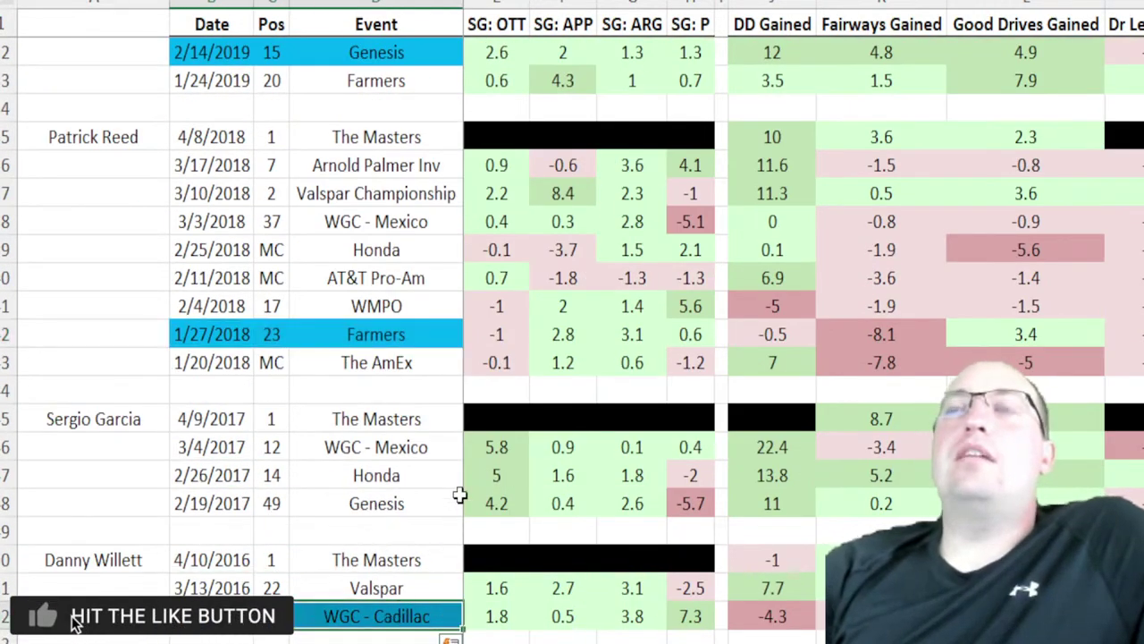
pyautogui.scroll(-5, 337, 295)
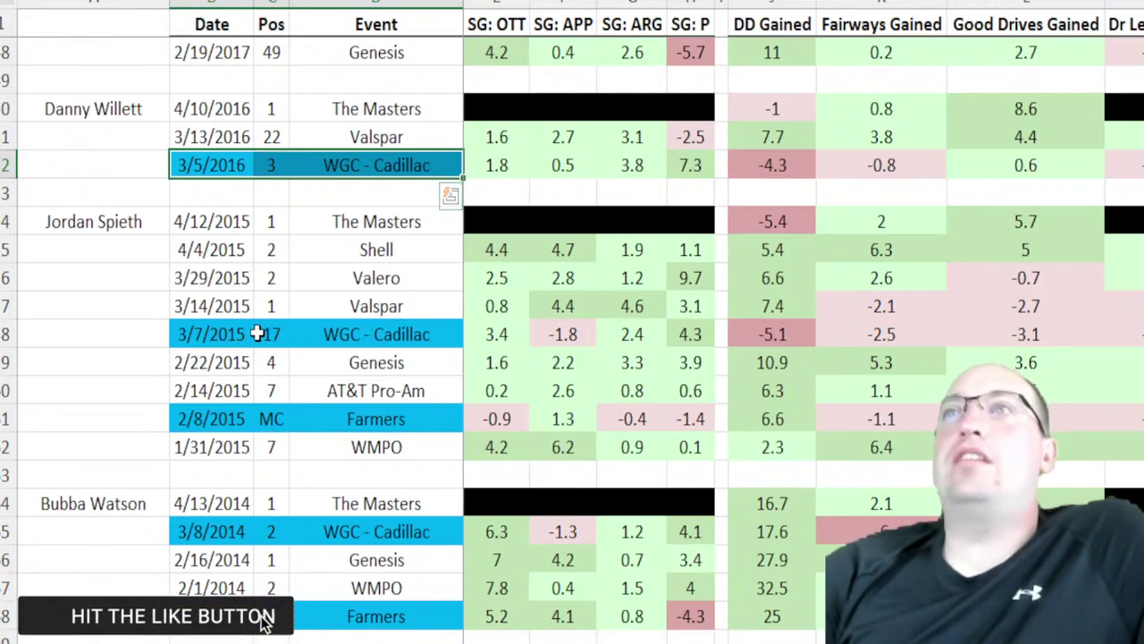
# Review Jordan Spieth's 2015 and Bubba Watson's 2014 WGC - Cadillac results, Watson's 2012 Farmers result, and Scottie Scheffler's 2022 Arnold Palmer result
pyautogui.moveTo(211, 334); pyautogui.dragTo(376, 334)
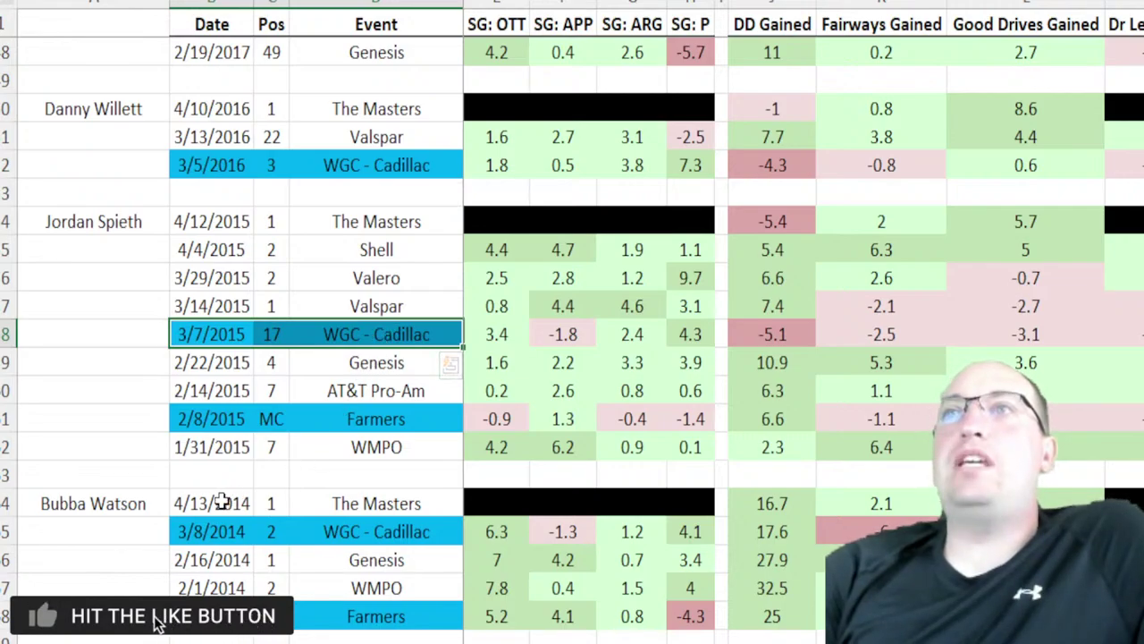
pyautogui.moveTo(214, 532); pyautogui.dragTo(376, 532)
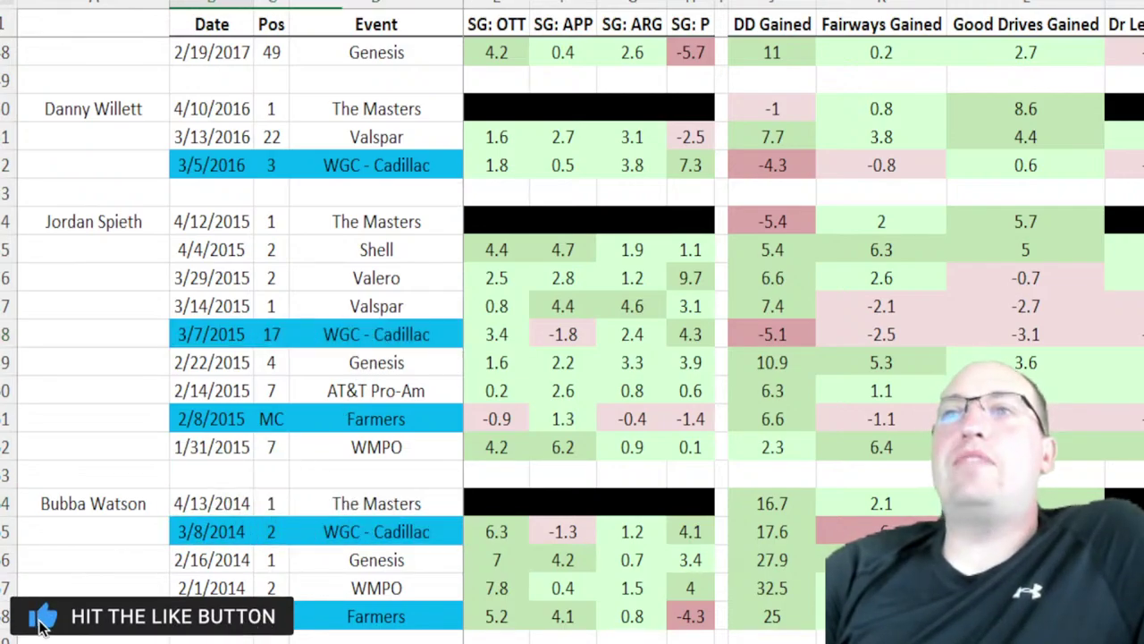
pyautogui.scroll(-3, 368, 334)
pyautogui.scroll(-6, 439, 477)
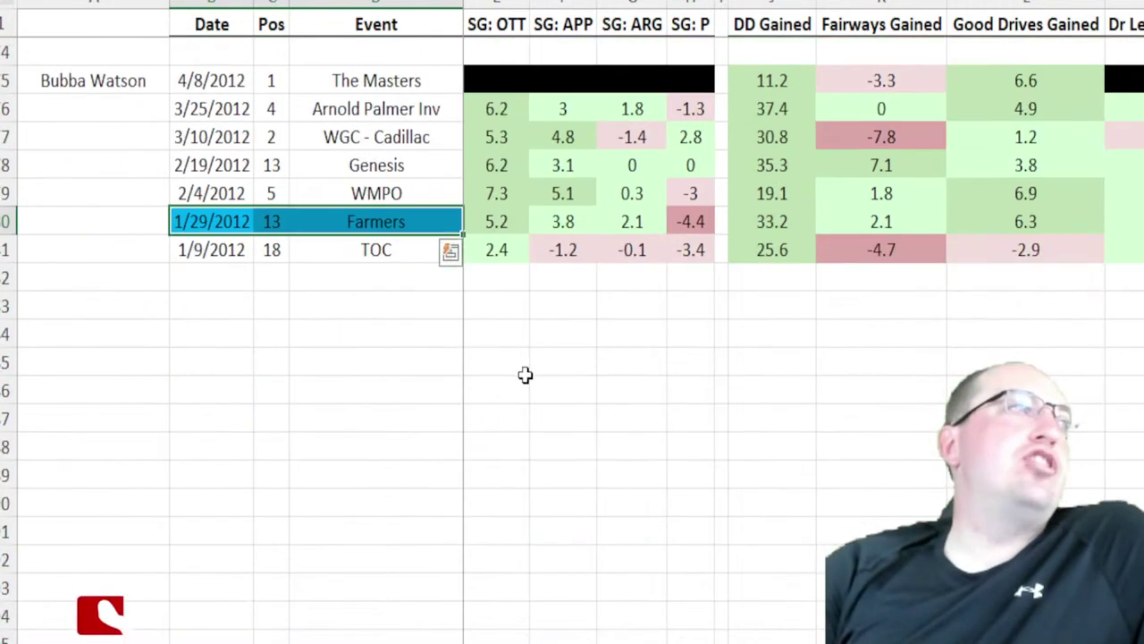
pyautogui.scroll(14, 709, 235)
pyautogui.scroll(10, 715, 216)
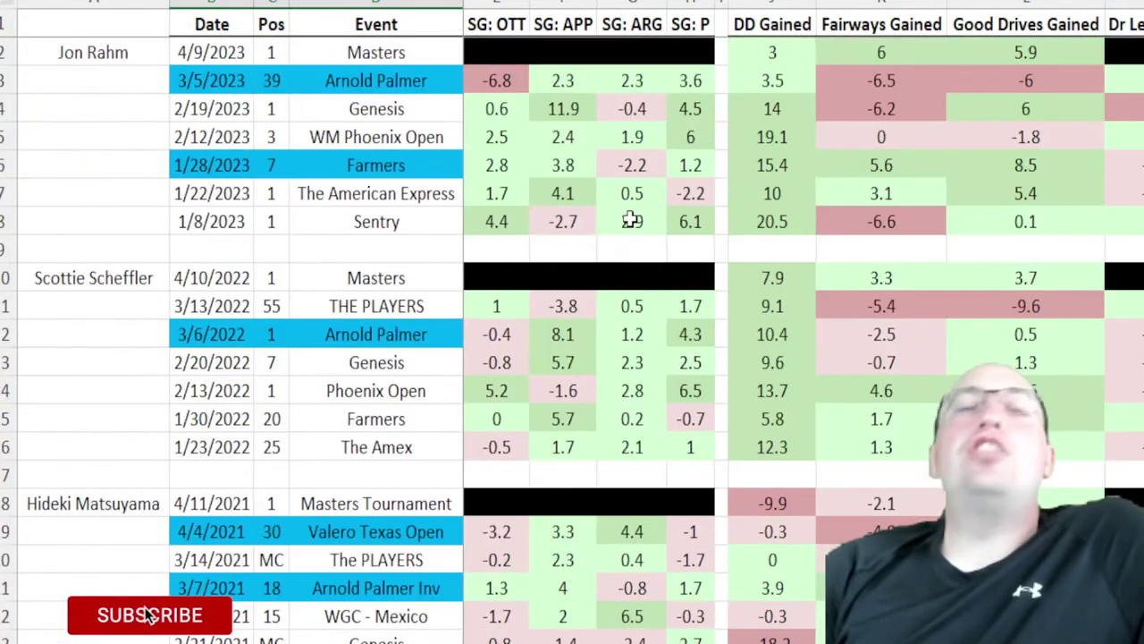
pyautogui.moveTo(226, 327); pyautogui.dragTo(368, 336)
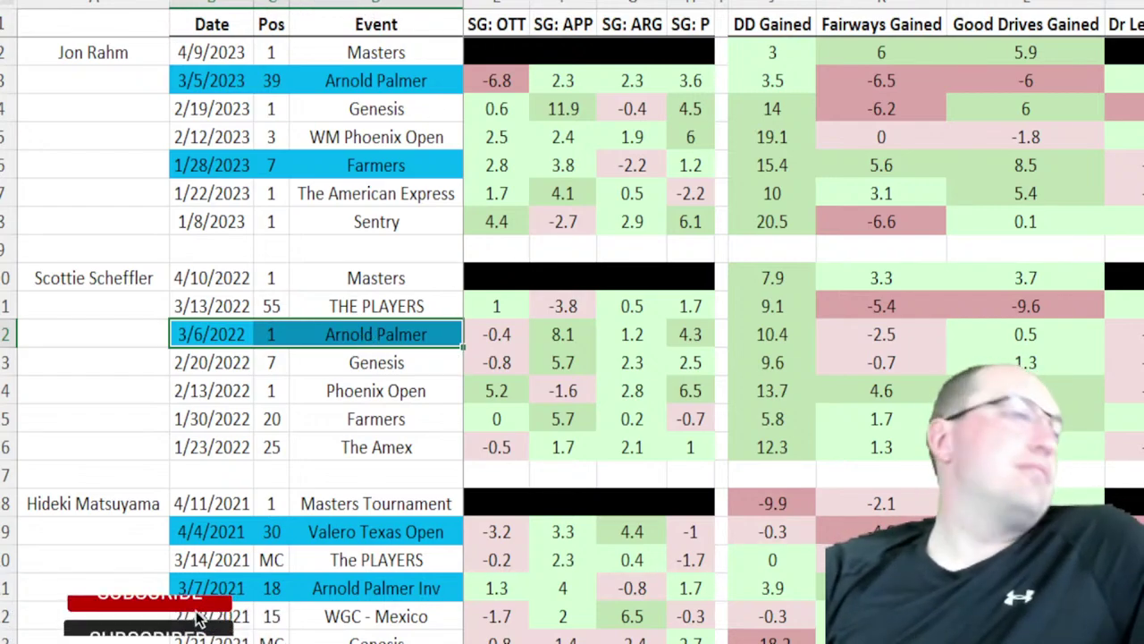
# Switch to the Fantasy National player table, clear all applied filters, and filter the statistics to the 2024 season
pyautogui.click(263, 626)
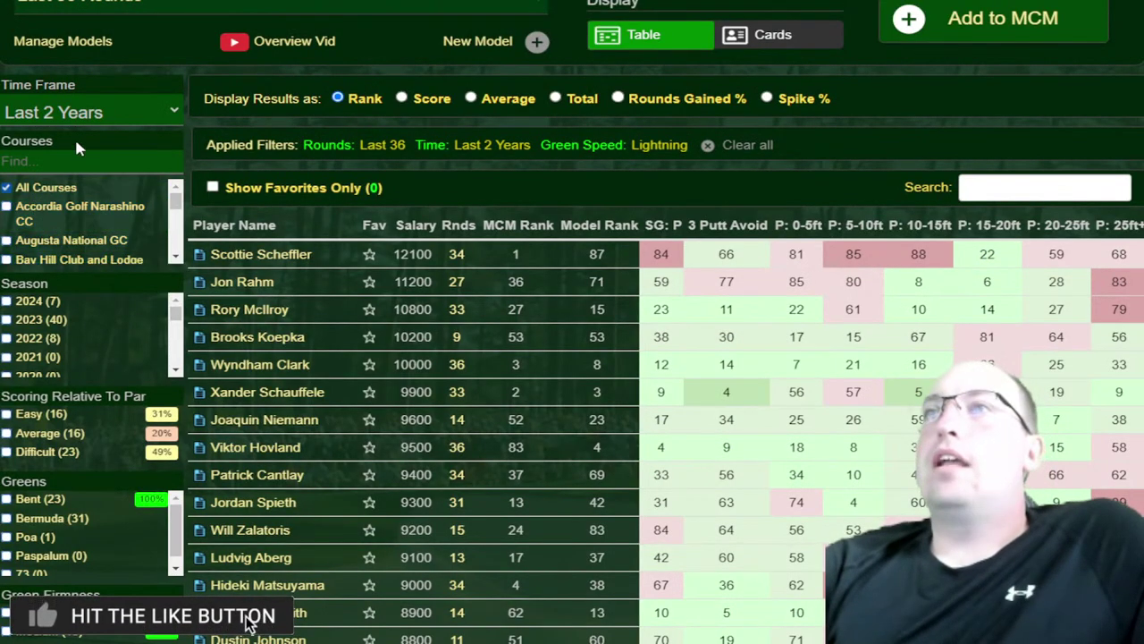
pyautogui.click(40, 302)
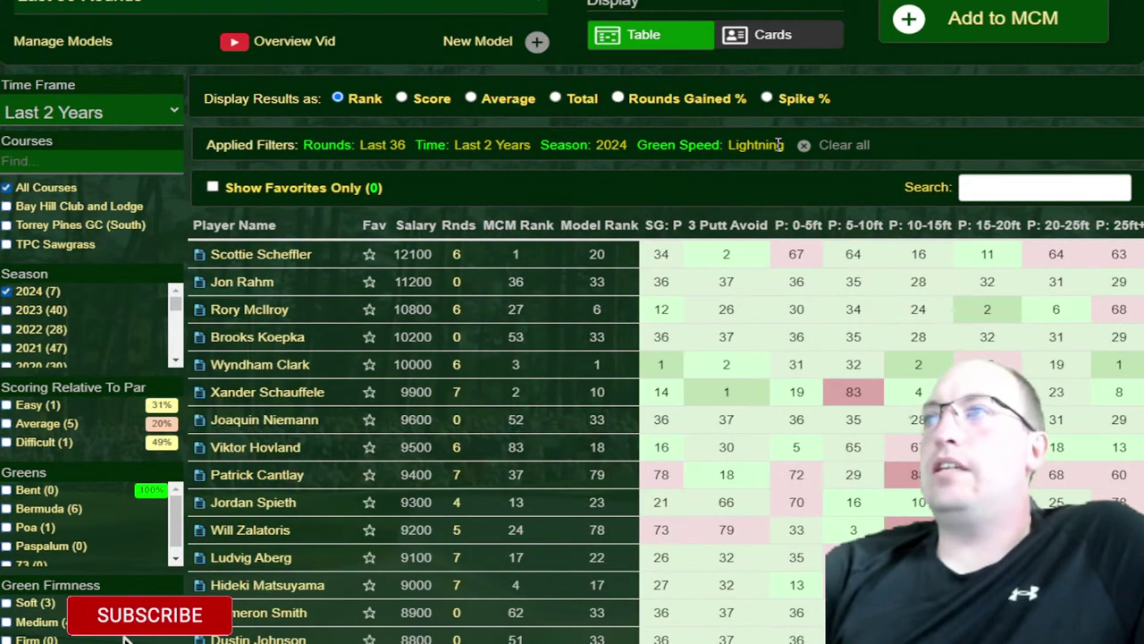
pyautogui.click(802, 146)
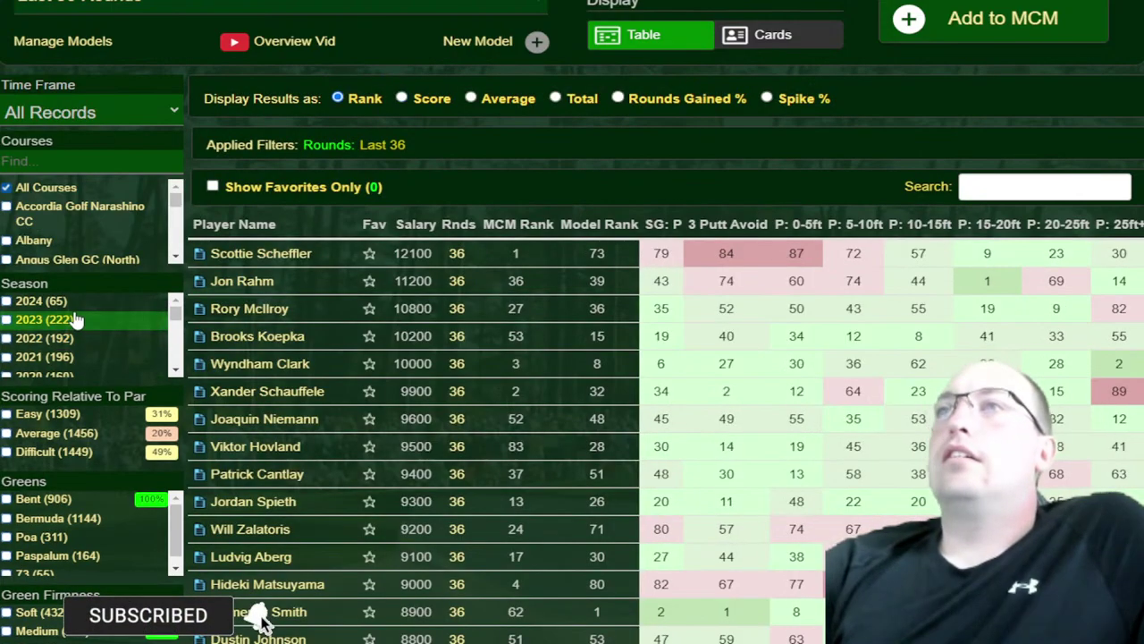
pyautogui.click(35, 301)
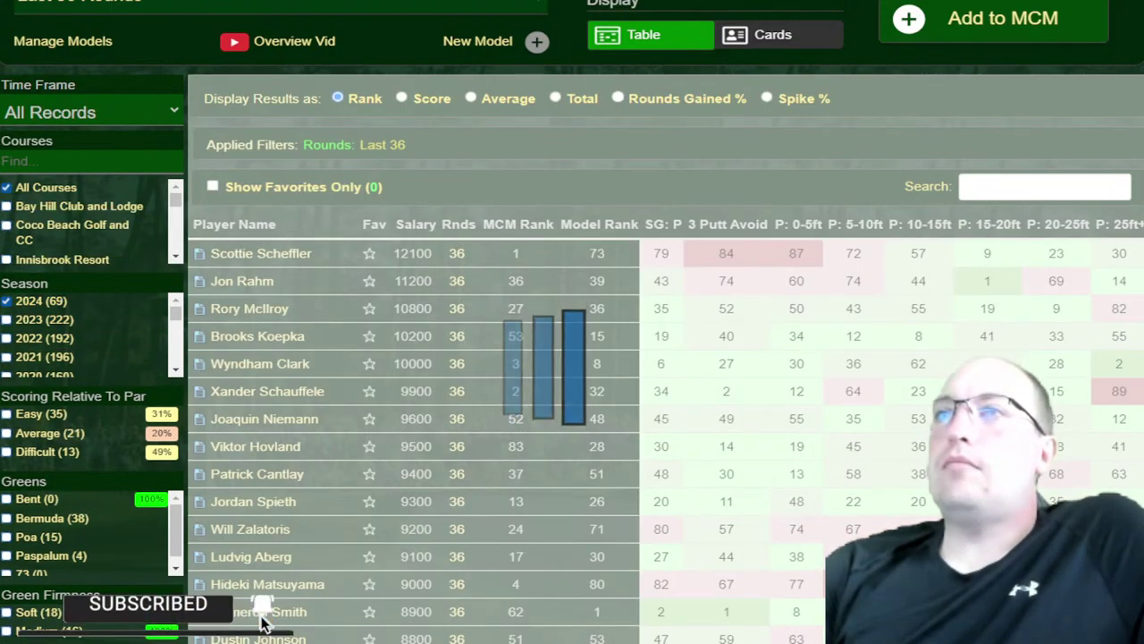
# Restrict the 2024 statistics to courses with a length Over 7400 and Difficult scoring relative to par
pyautogui.scroll(-8, 572, 358)
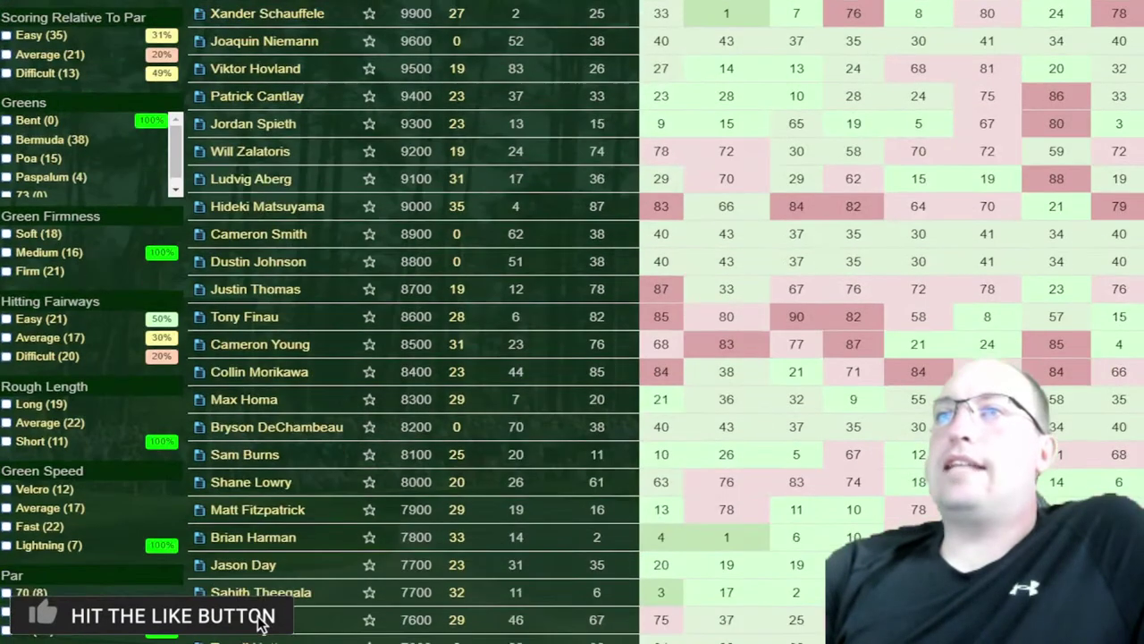
pyautogui.scroll(-1, 49, 623)
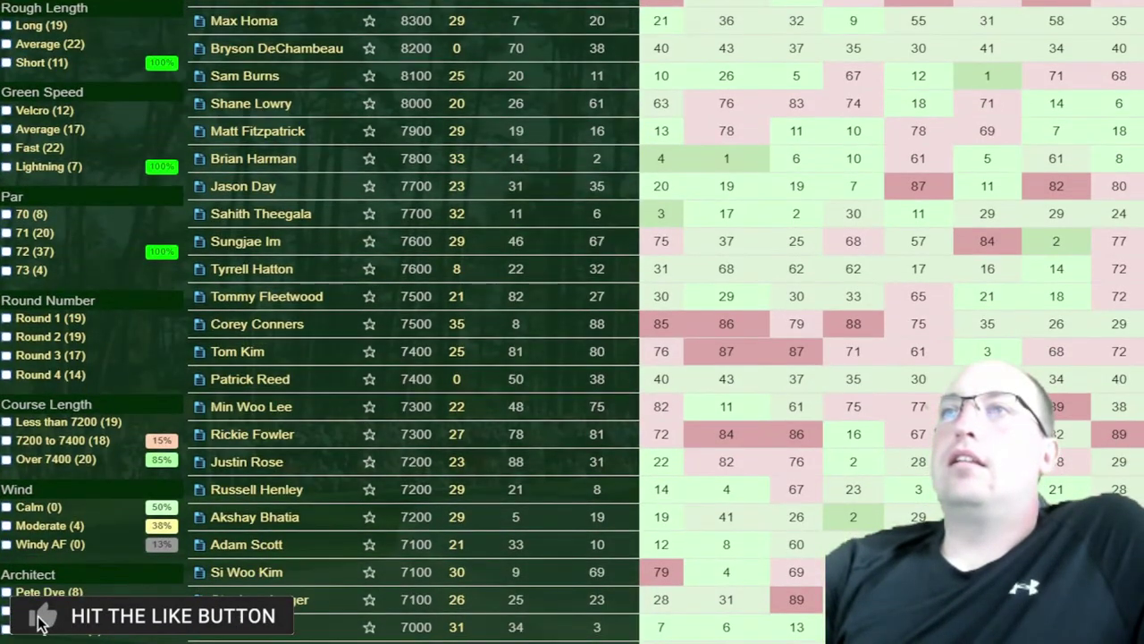
pyautogui.scroll(-3, 41, 623)
pyautogui.click(7, 297)
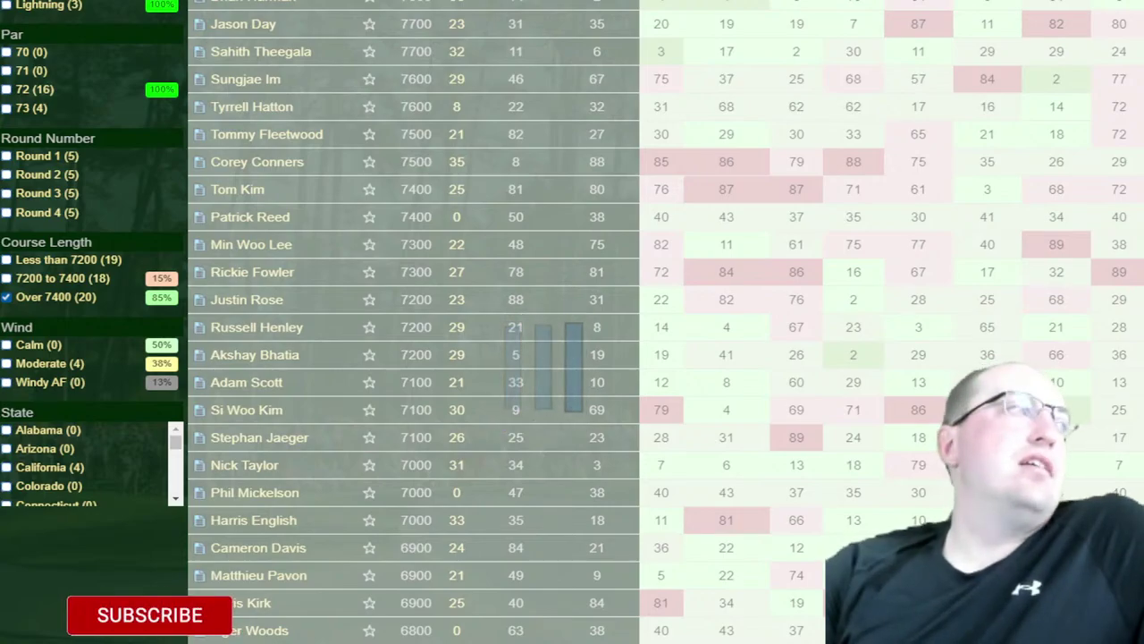
pyautogui.scroll(10, 319, 161)
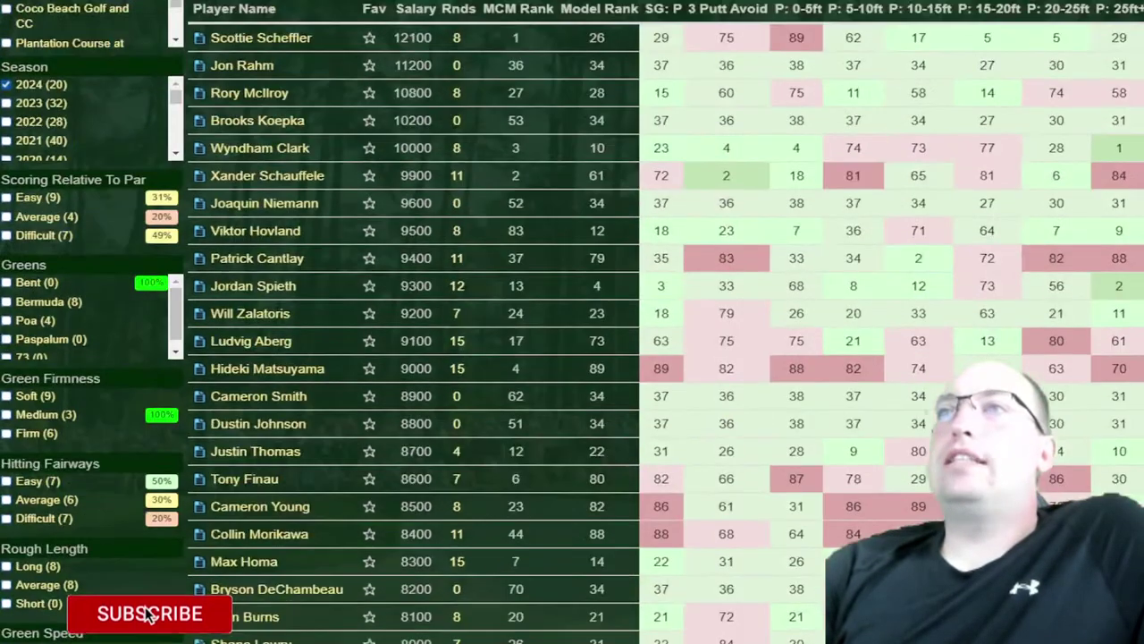
pyautogui.click(33, 237)
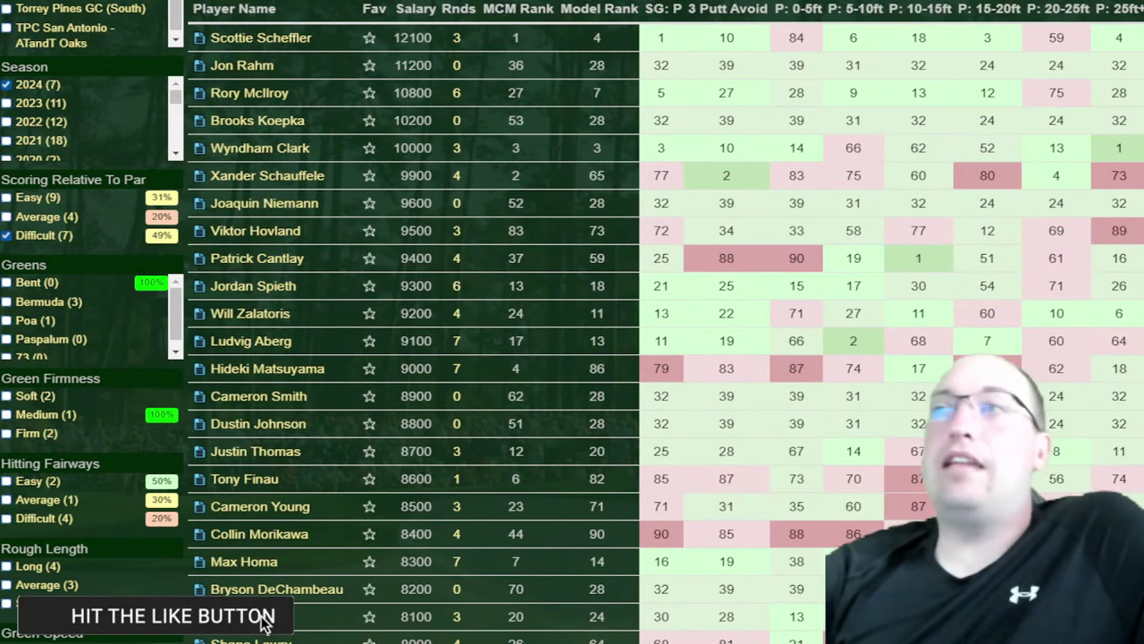
# Sort the players by number of rounds, highest first, and check Ludvig Aberg's rounds
pyautogui.click(459, 9)
pyautogui.click(459, 9)
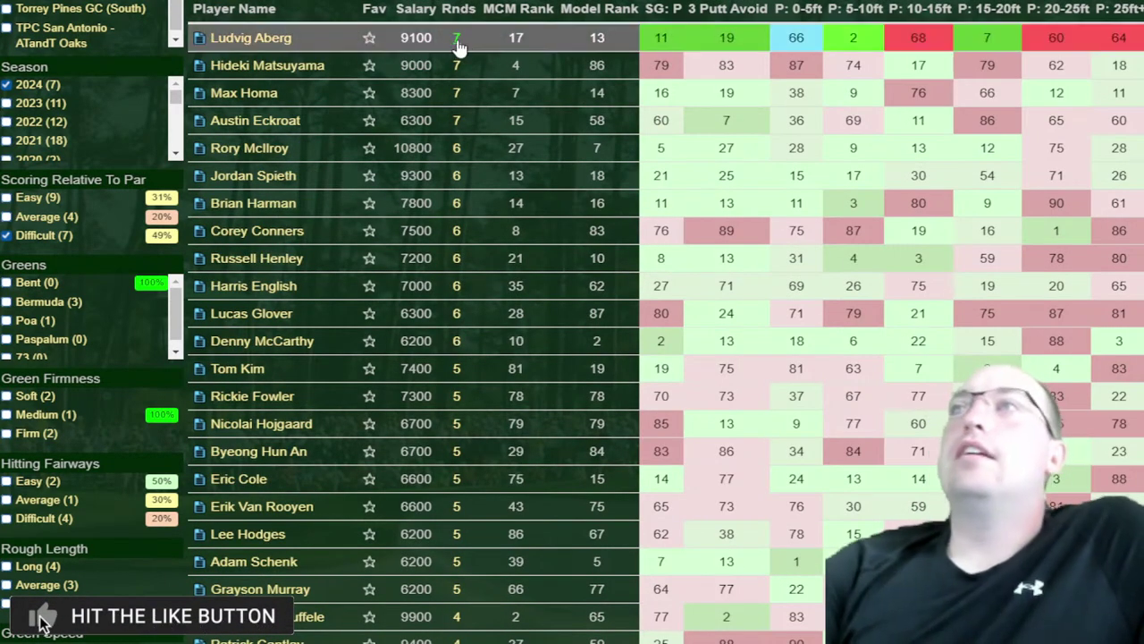
pyautogui.click(457, 42)
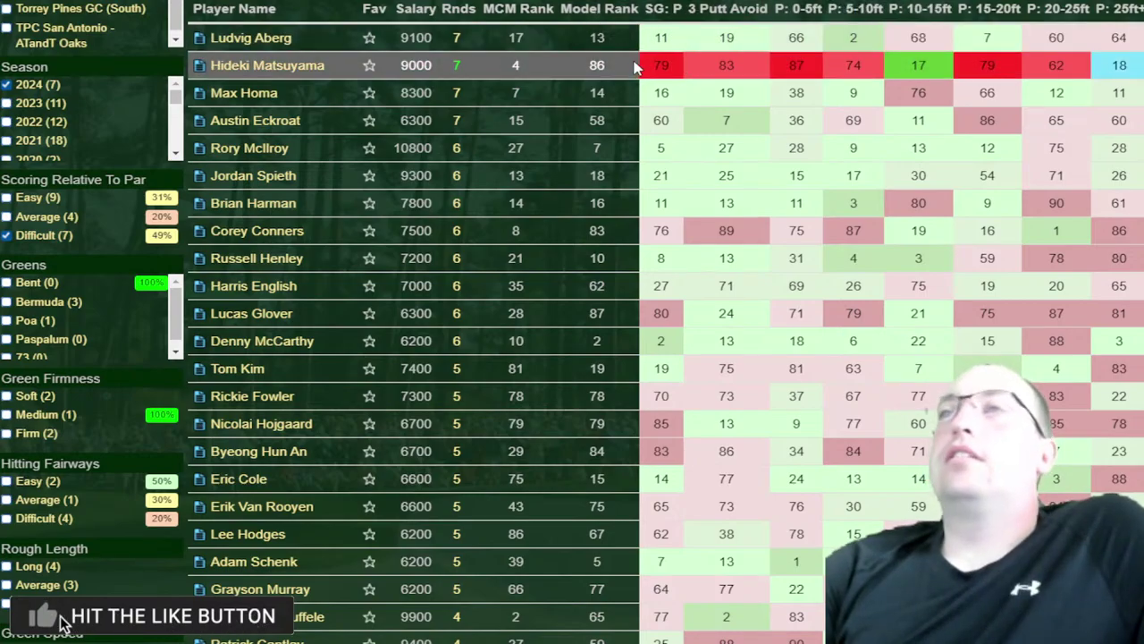
pyautogui.scroll(2, 633, 67)
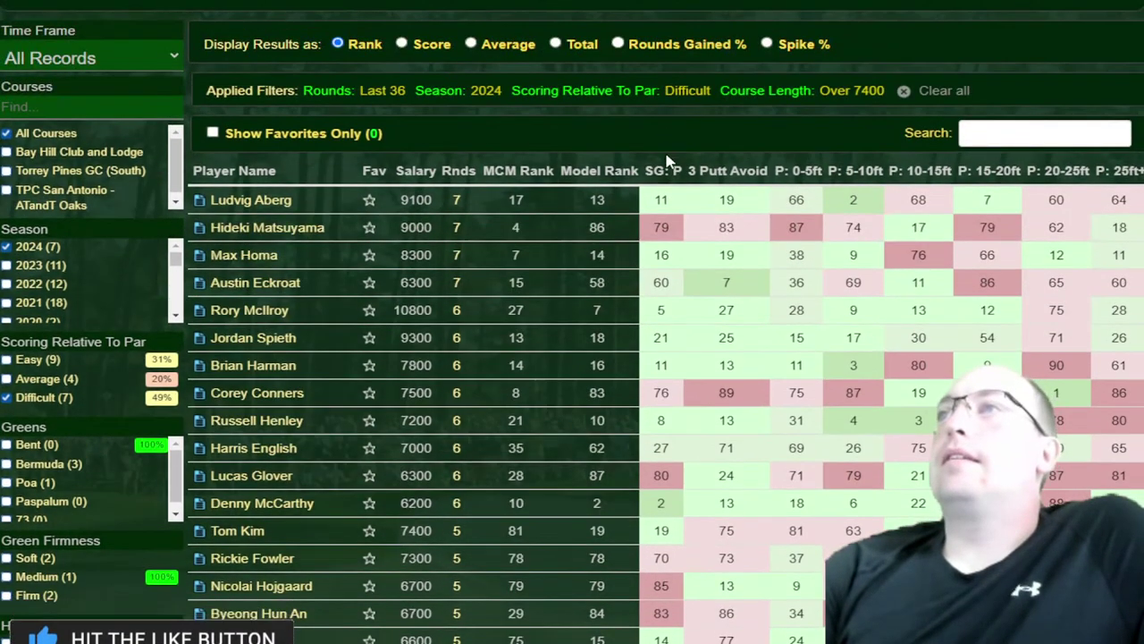
# Review the individual qualifying rounds of Hideki Matsuyama, Rory McIlroy and Austin Eckroat, returning to the player table after each
pyautogui.click(458, 233)
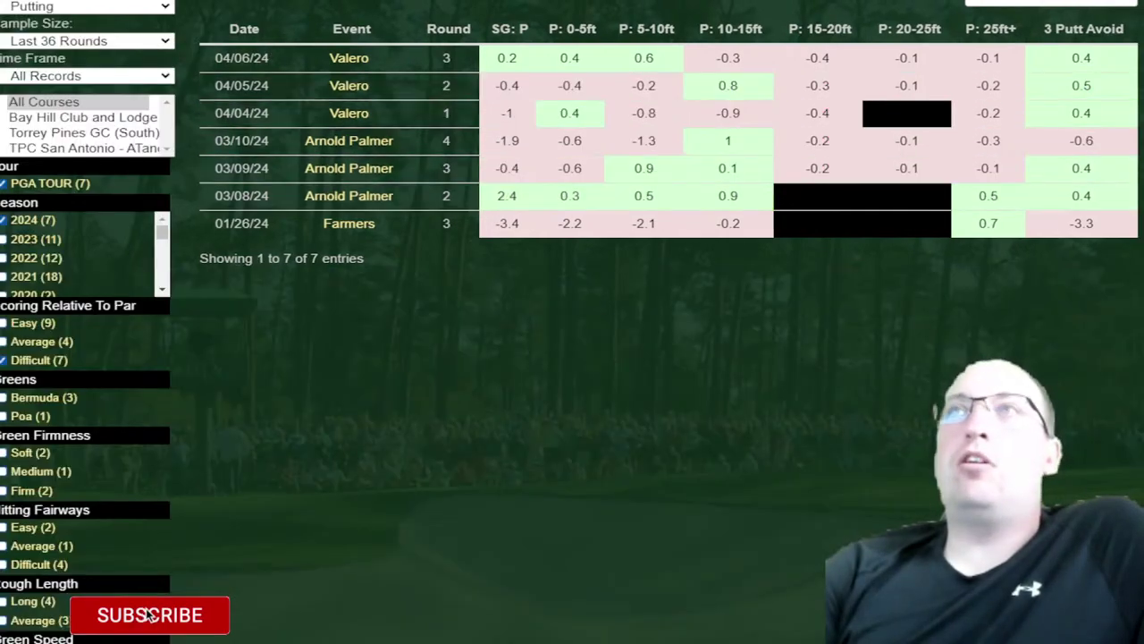
pyautogui.hotkey('alt', 'Left')
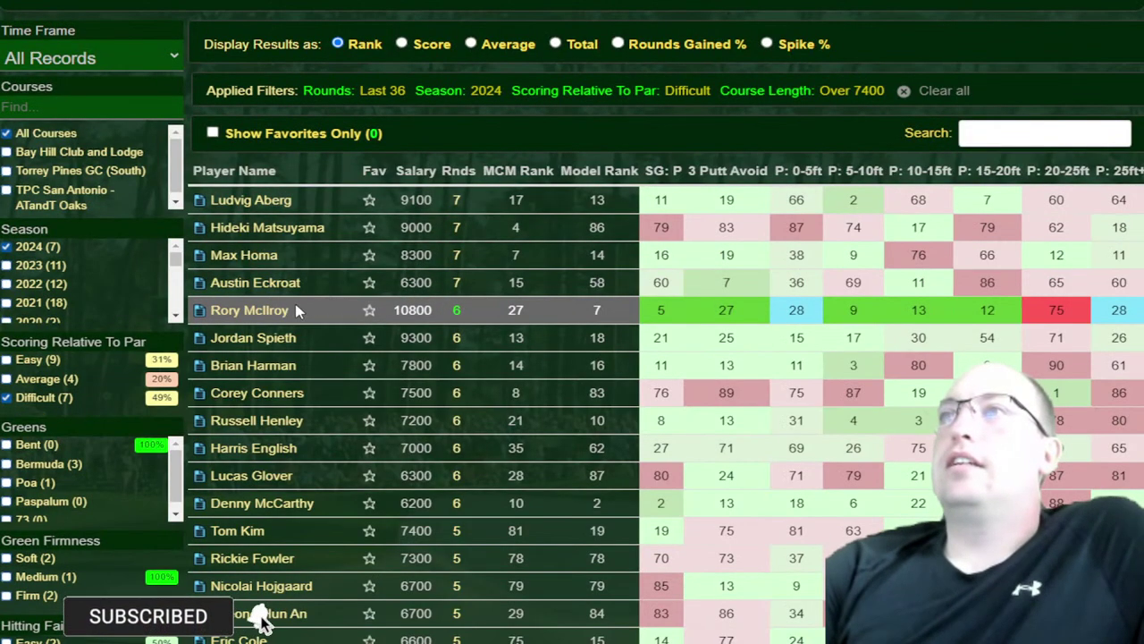
pyautogui.click(458, 313)
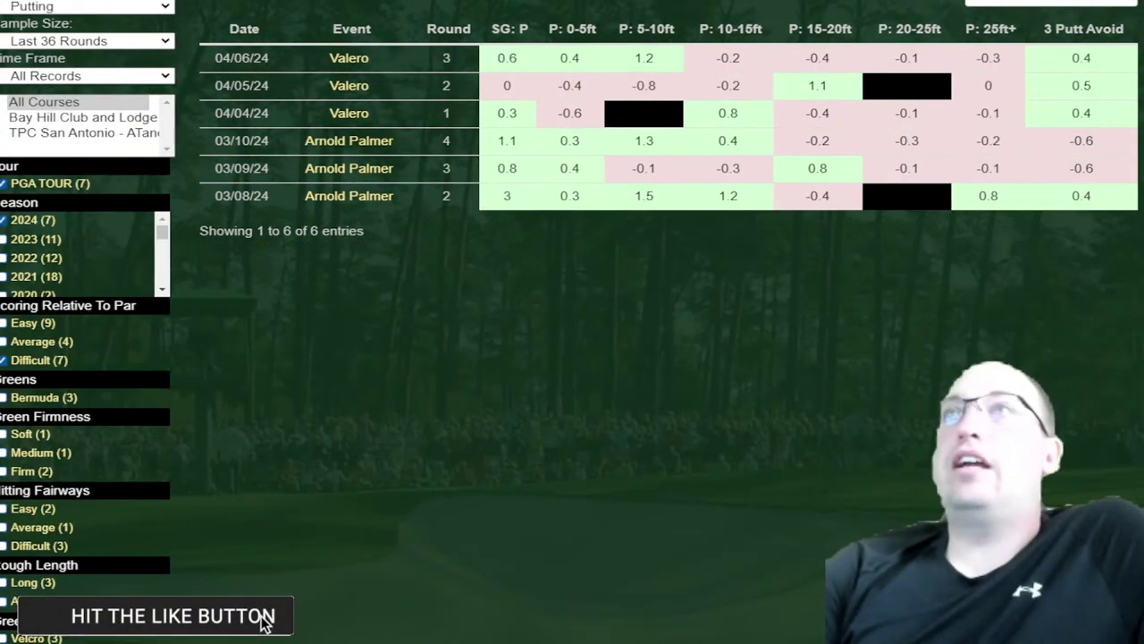
pyautogui.hotkey('alt', 'Left')
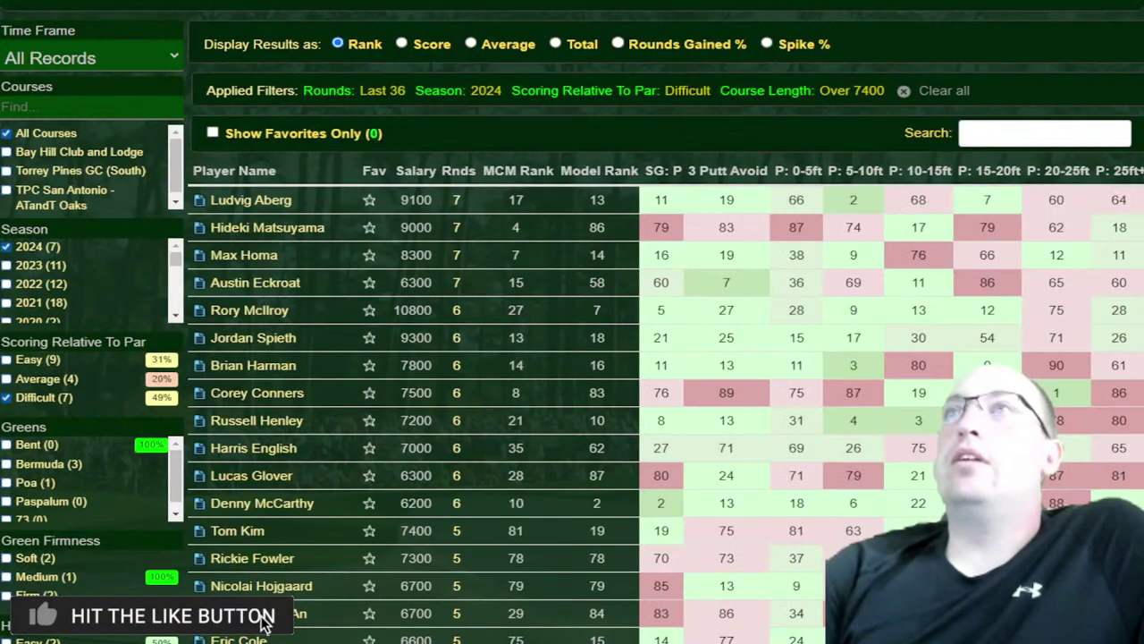
pyautogui.click(458, 284)
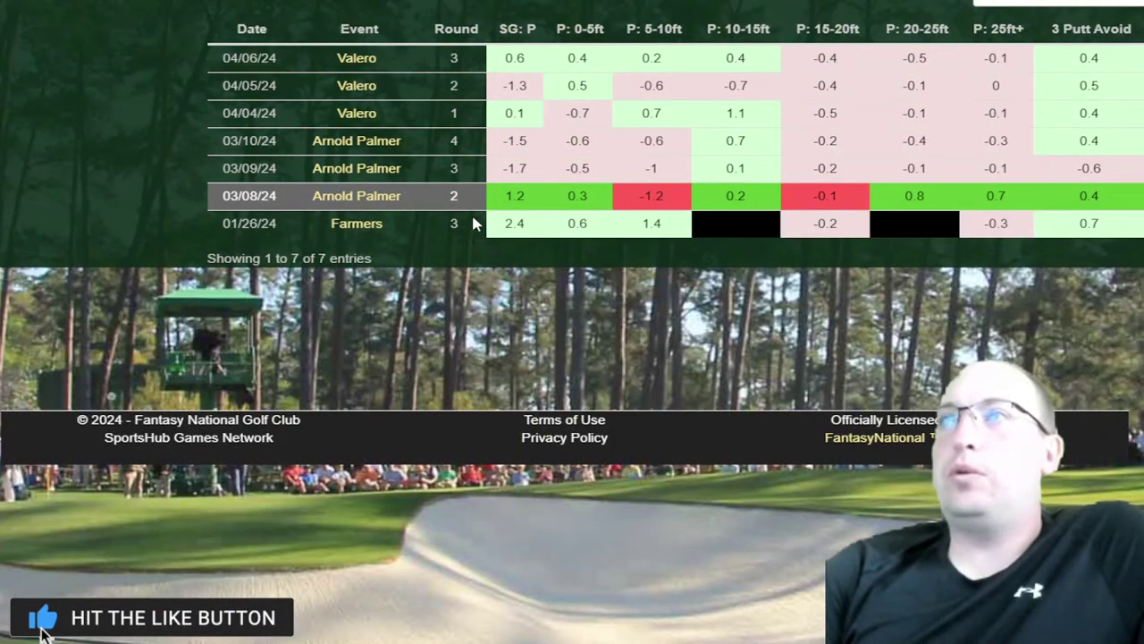
pyautogui.hotkey('alt', 'Left')
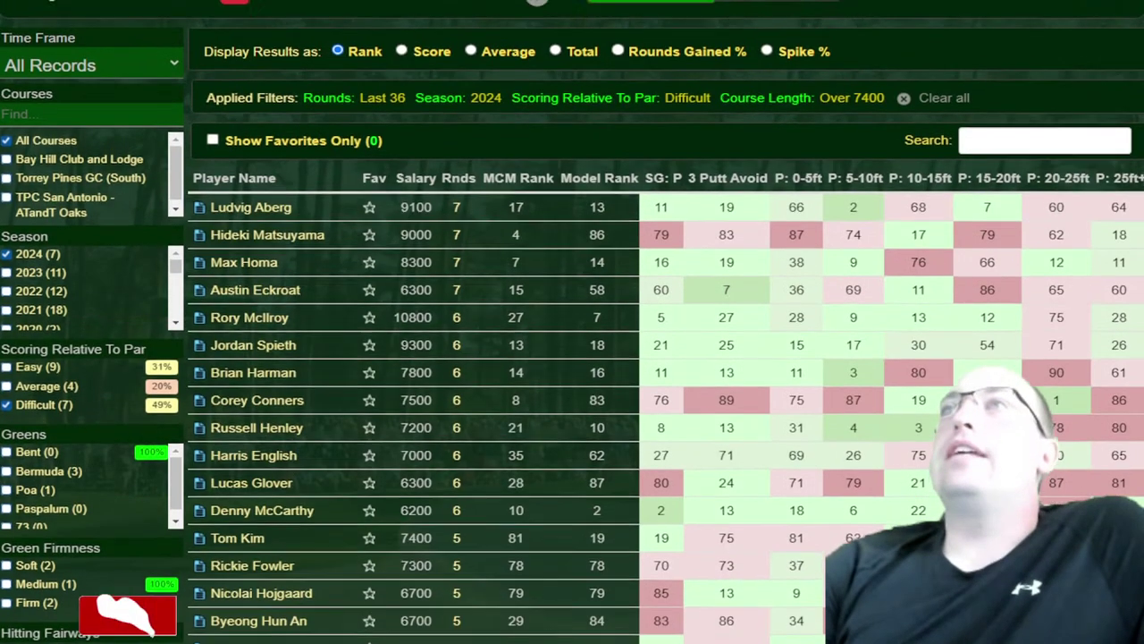
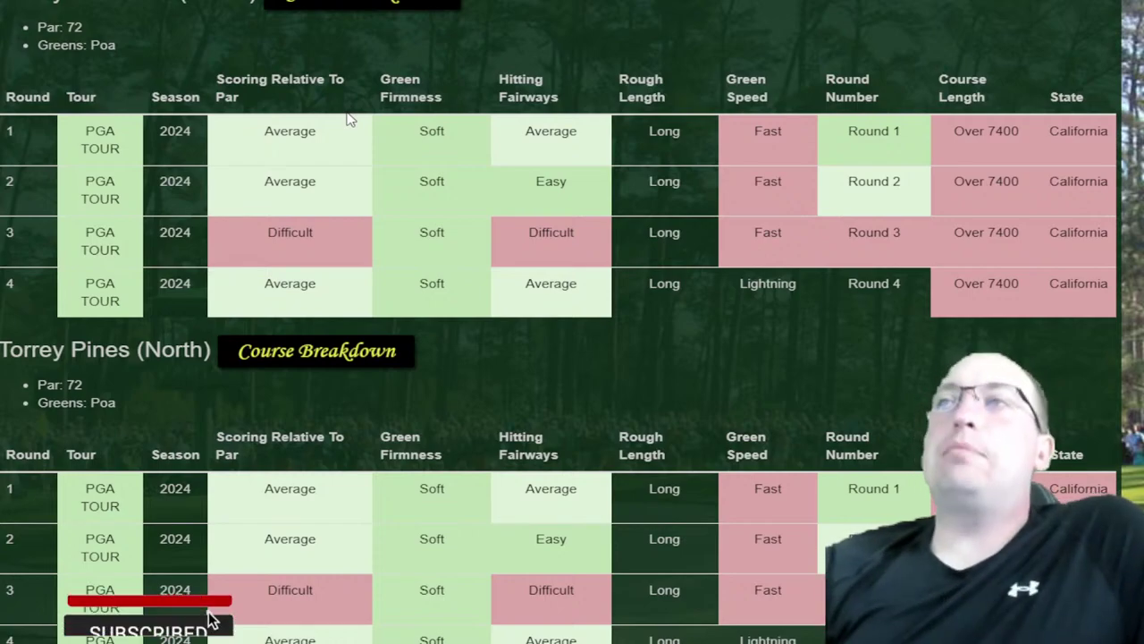
# Examine the round-by-round conditions for the 2024 Torrey Pines courses, comparing the Difficult third round with the Average rounds
pyautogui.moveTo(496, 249); pyautogui.dragTo(970, 231)
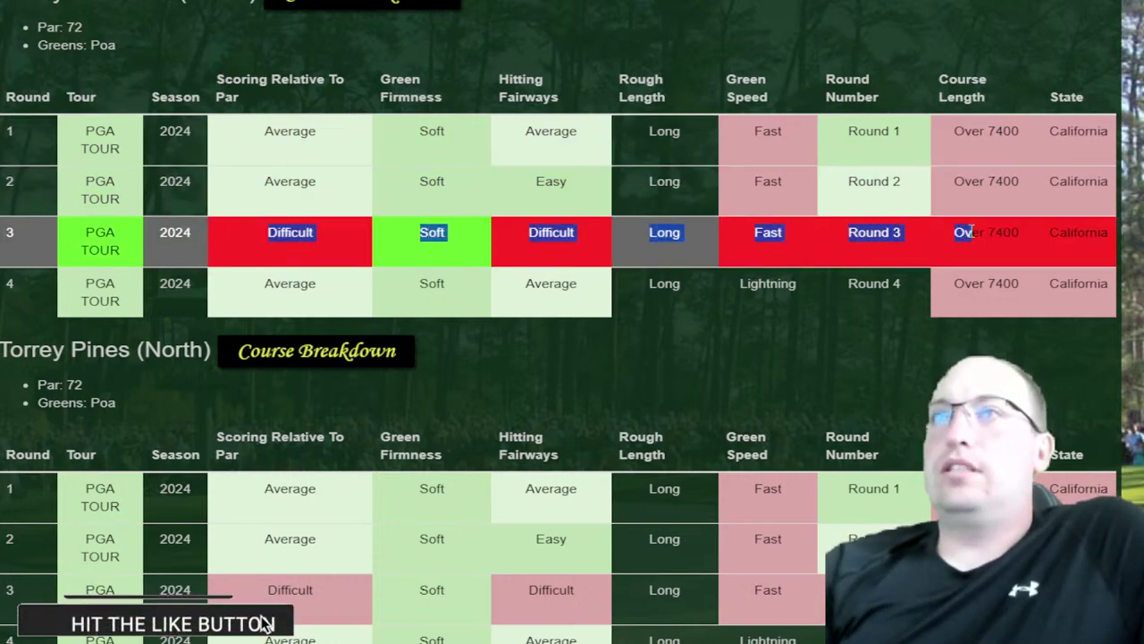
pyautogui.moveTo(234, 130); pyautogui.dragTo(353, 271)
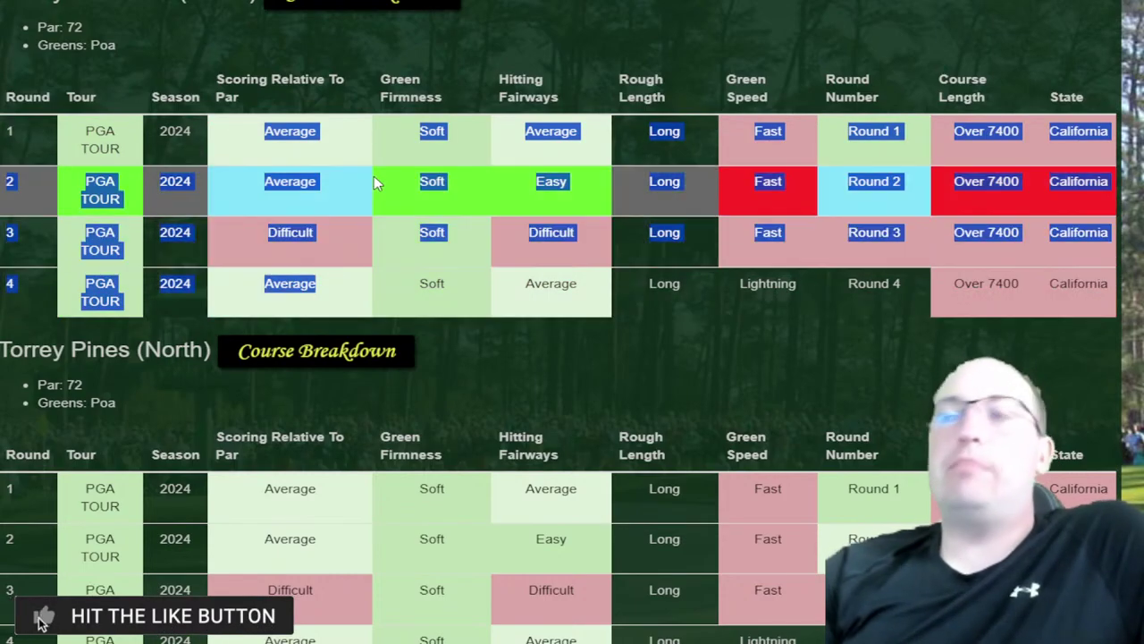
pyautogui.scroll(-5, 558, 321)
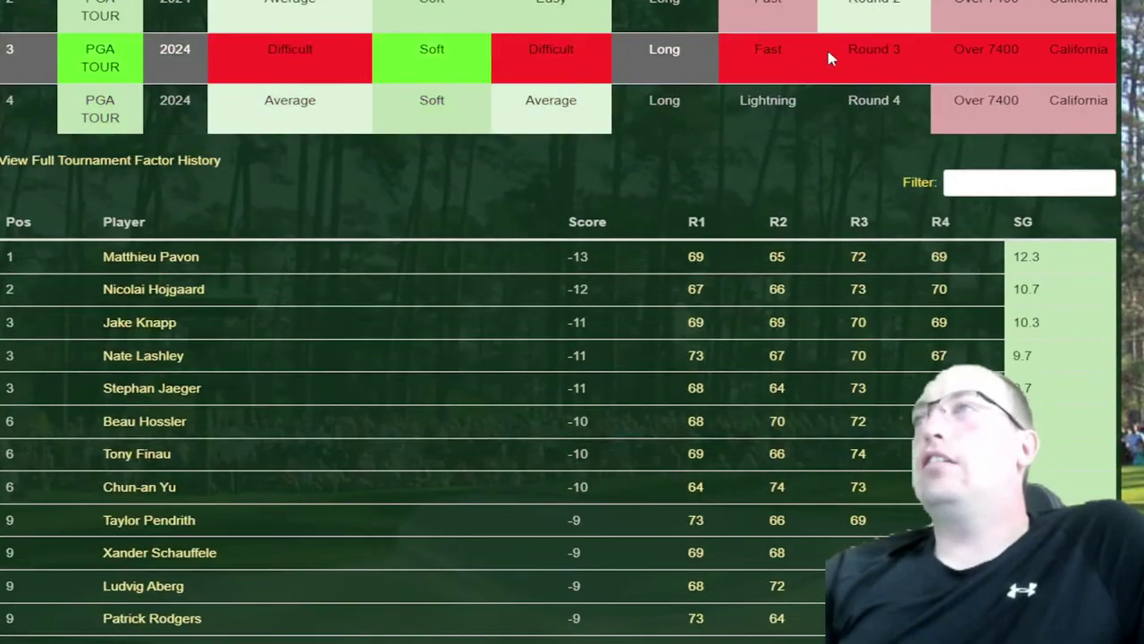
pyautogui.scroll(4, 559, 322)
# Review the top of the Torrey Pines leaderboard, highlighting Matthieu Pavon, Nicolai Hojgaard, Jake Knapp and Stephan Jaeger
pyautogui.scroll(-9, 971, 89)
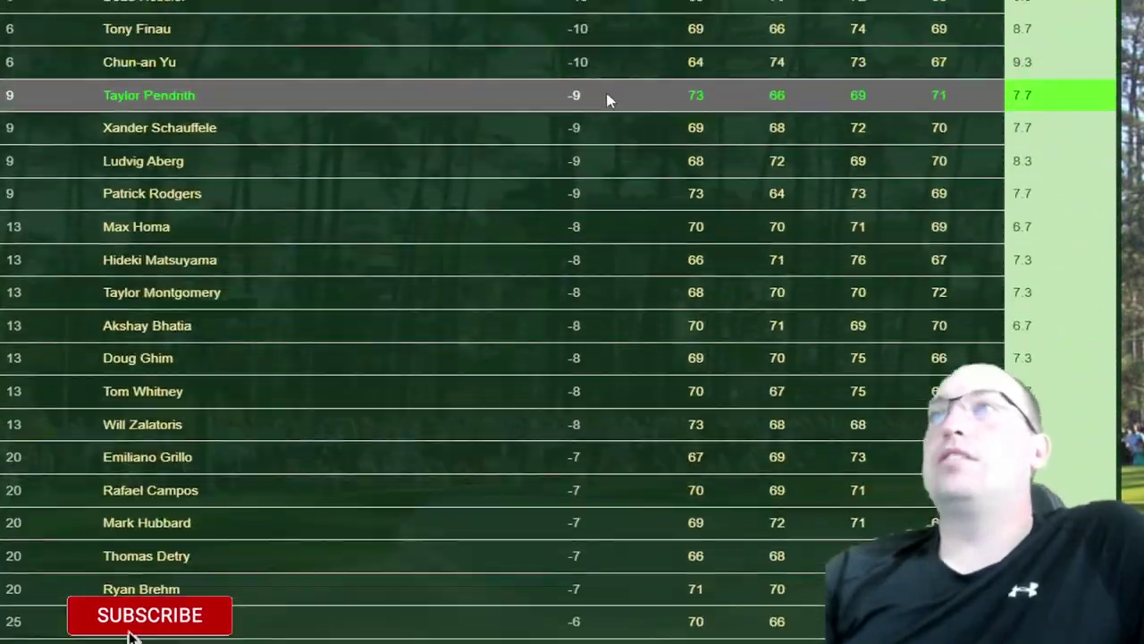
pyautogui.scroll(1, 442, 100)
pyautogui.scroll(1, 438, 97)
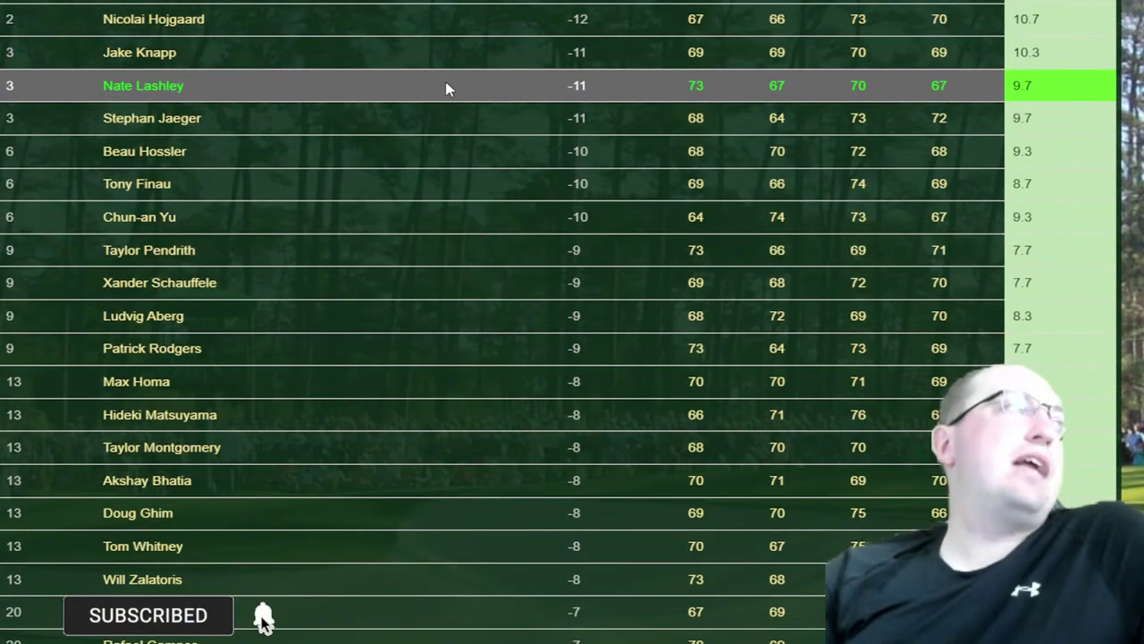
pyautogui.scroll(1, 447, 89)
pyautogui.tripleClick(329, 42)
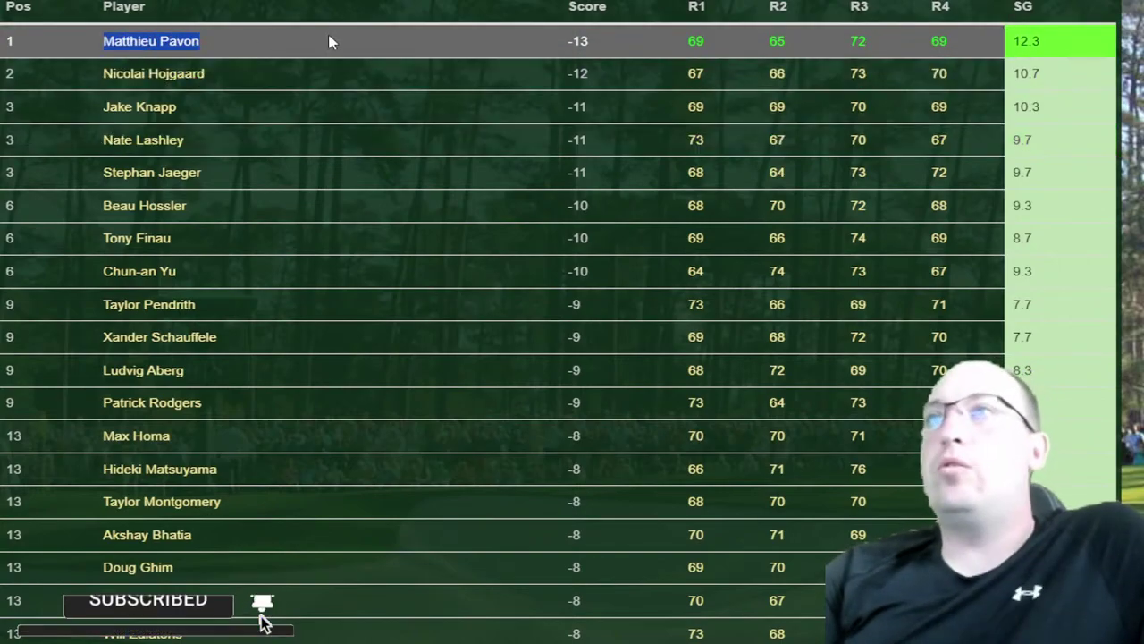
pyautogui.tripleClick(307, 80)
pyautogui.tripleClick(303, 107)
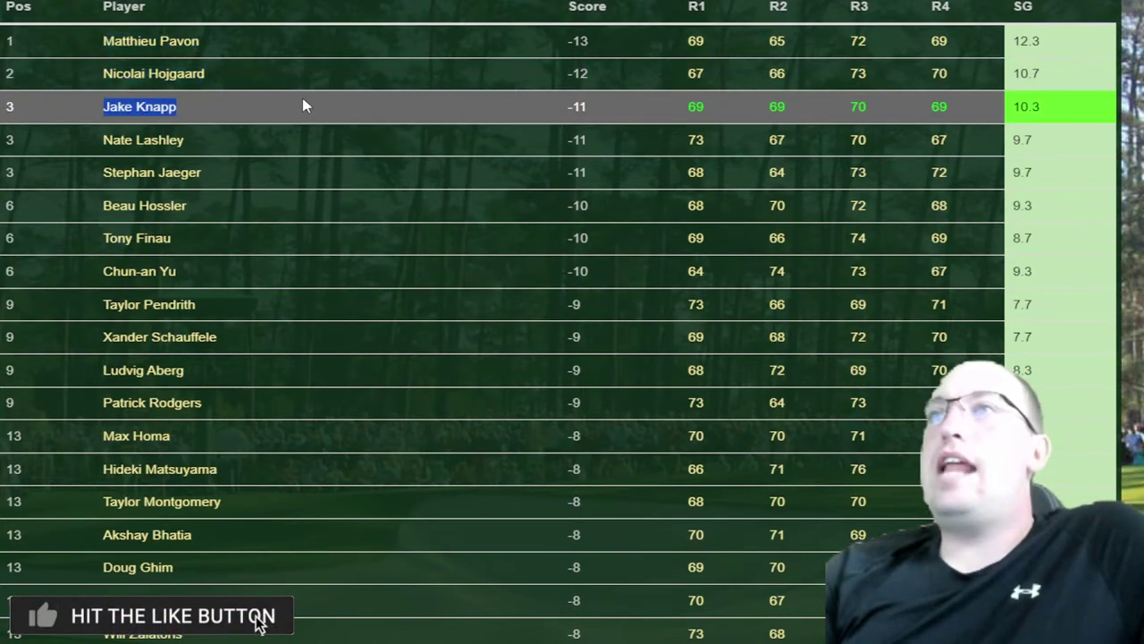
pyautogui.tripleClick(312, 170)
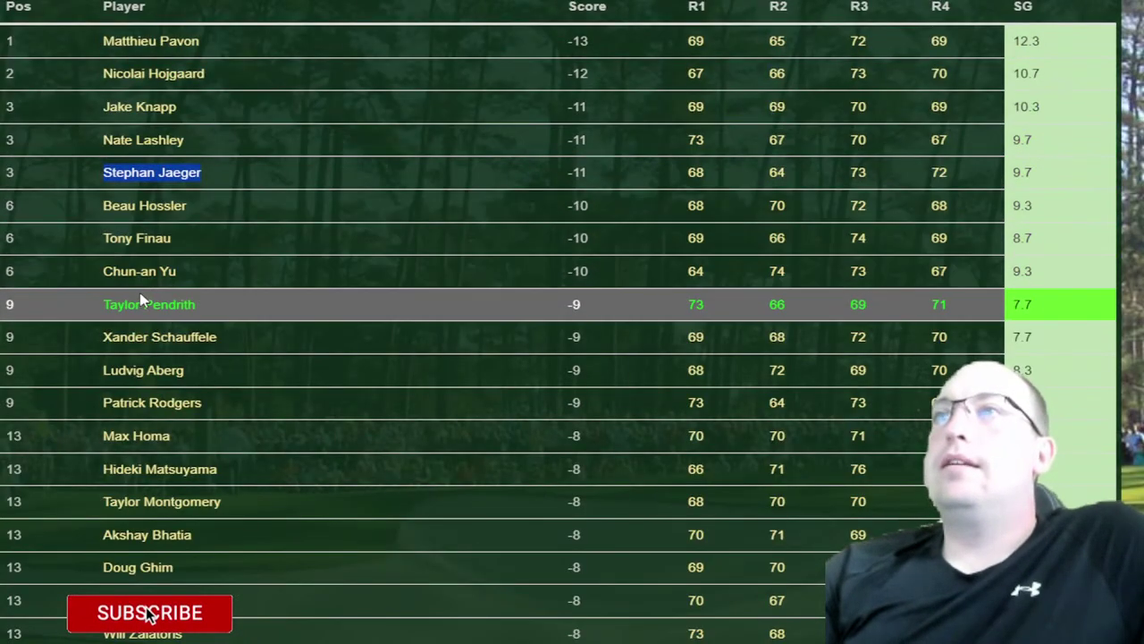
# Highlight Xander Schauffele, Ludvig Aberg, Max Homa, Hideki Matsuyama and Akshay Bhatia among the players placed 9th to 13th
pyautogui.moveTo(77, 334); pyautogui.dragTo(329, 335)
pyautogui.moveTo(81, 362); pyautogui.dragTo(241, 418)
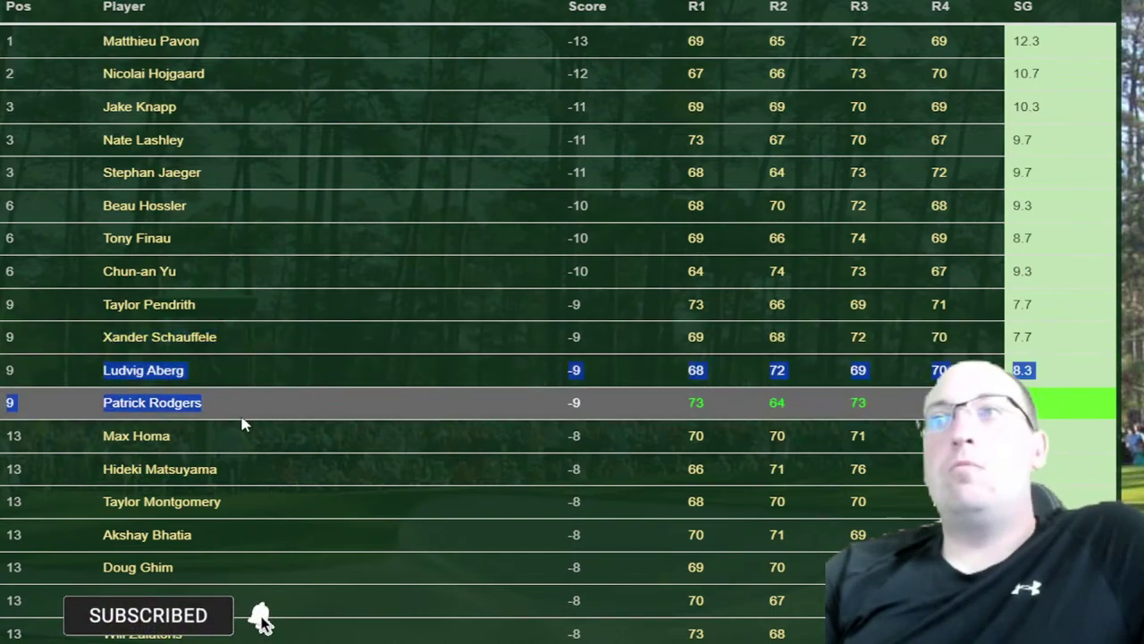
pyautogui.click(97, 444)
pyautogui.scroll(-2, 122, 474)
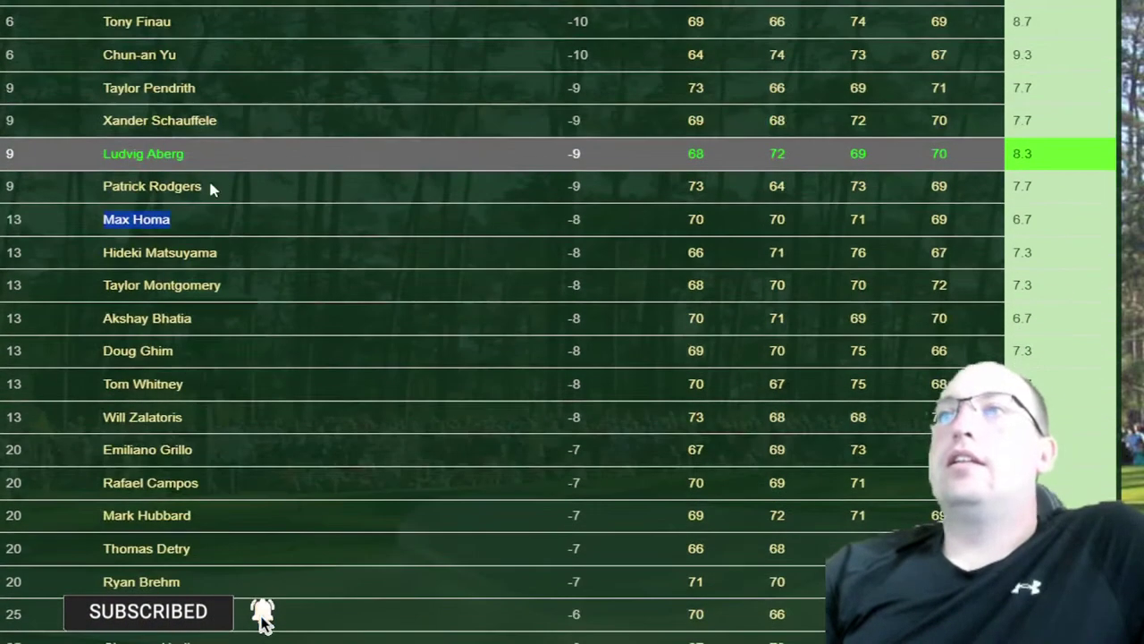
pyautogui.moveTo(97, 260); pyautogui.dragTo(290, 266)
pyautogui.moveTo(100, 320); pyautogui.dragTo(254, 328)
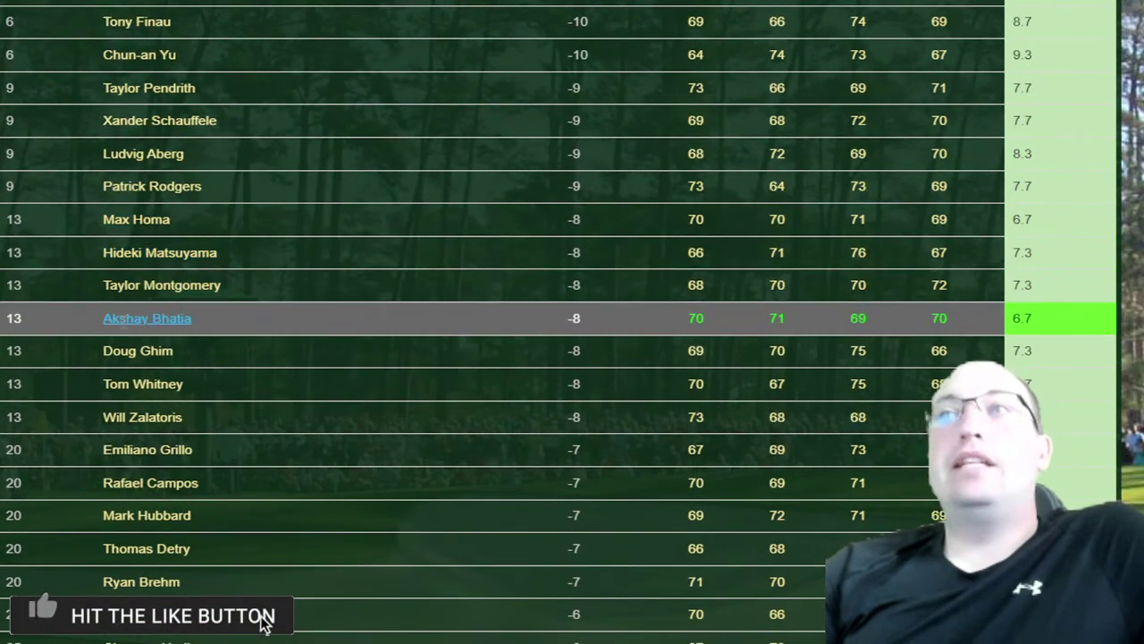
# Highlight Will Zalatoris among the Torrey Pines players placed 13th, then return to the round-by-round course conditions
pyautogui.scroll(-1, 224, 340)
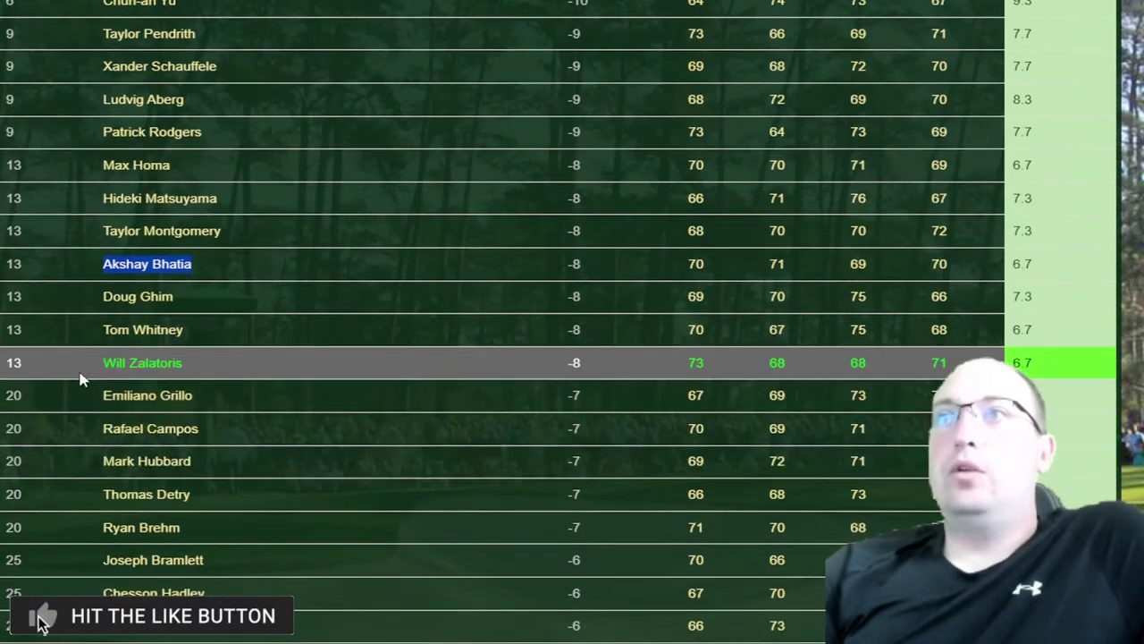
pyautogui.moveTo(89, 373); pyautogui.dragTo(304, 385)
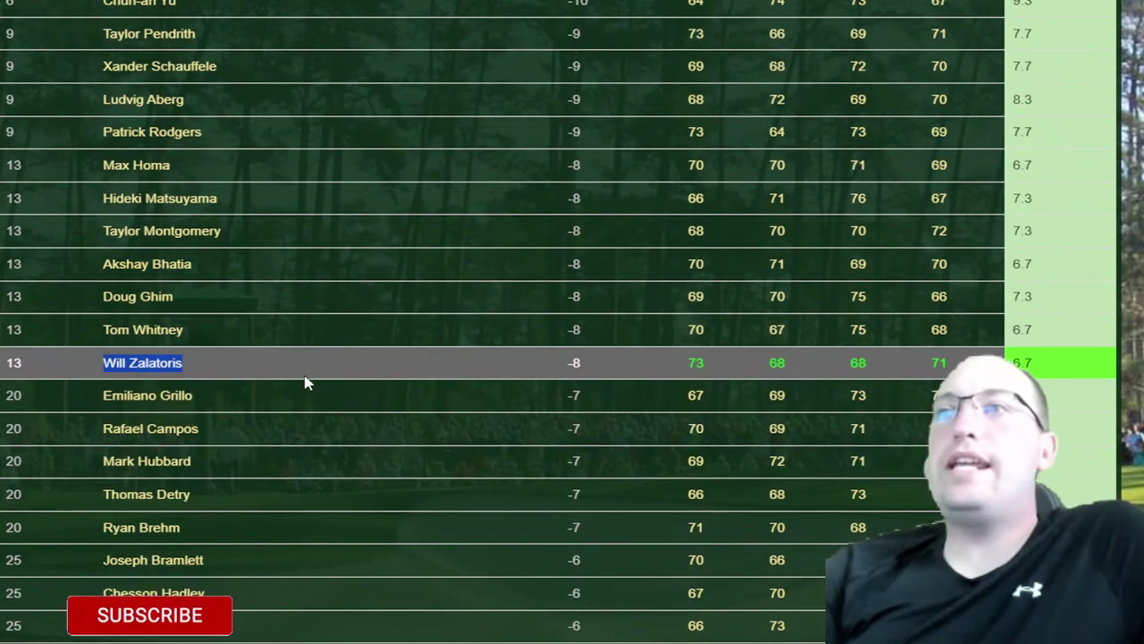
pyautogui.scroll(3, 197, 152)
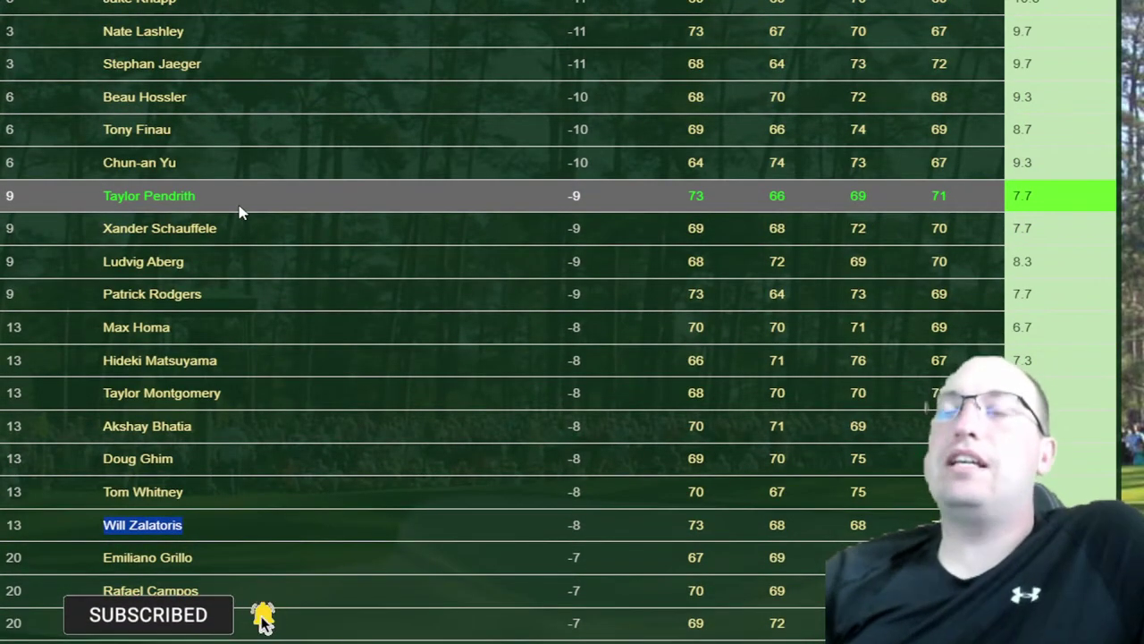
pyautogui.scroll(8, 242, 212)
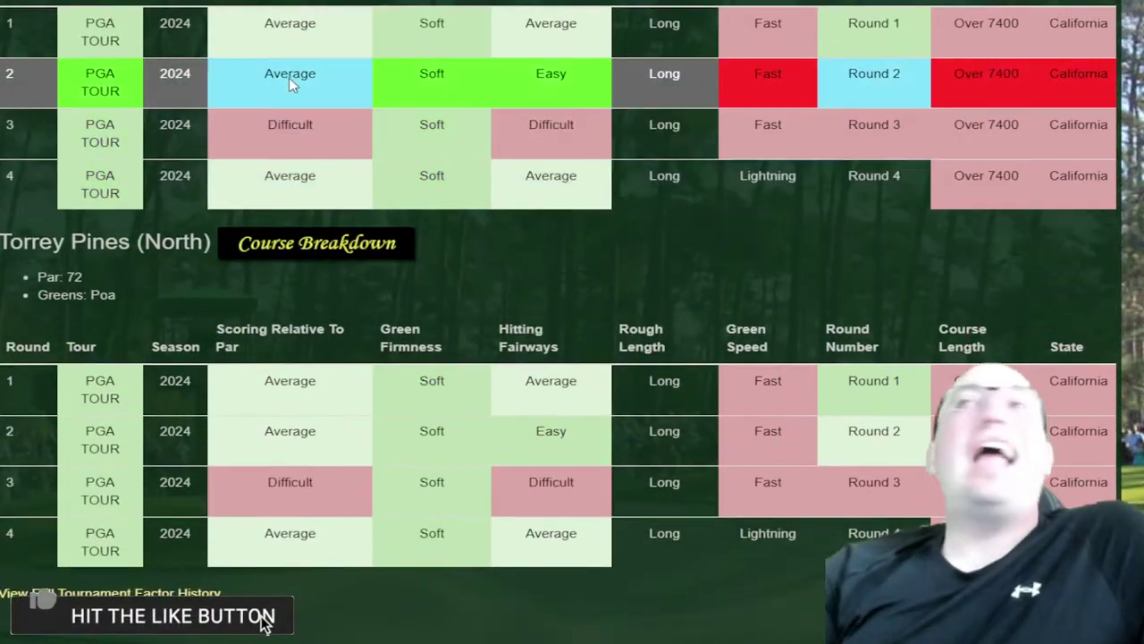
# Examine the 2024 Florida event's conditions, highlighting the Difficult scoring in rounds 2 to 4 and the Over 7400 course length
pyautogui.scroll(1, 324, 83)
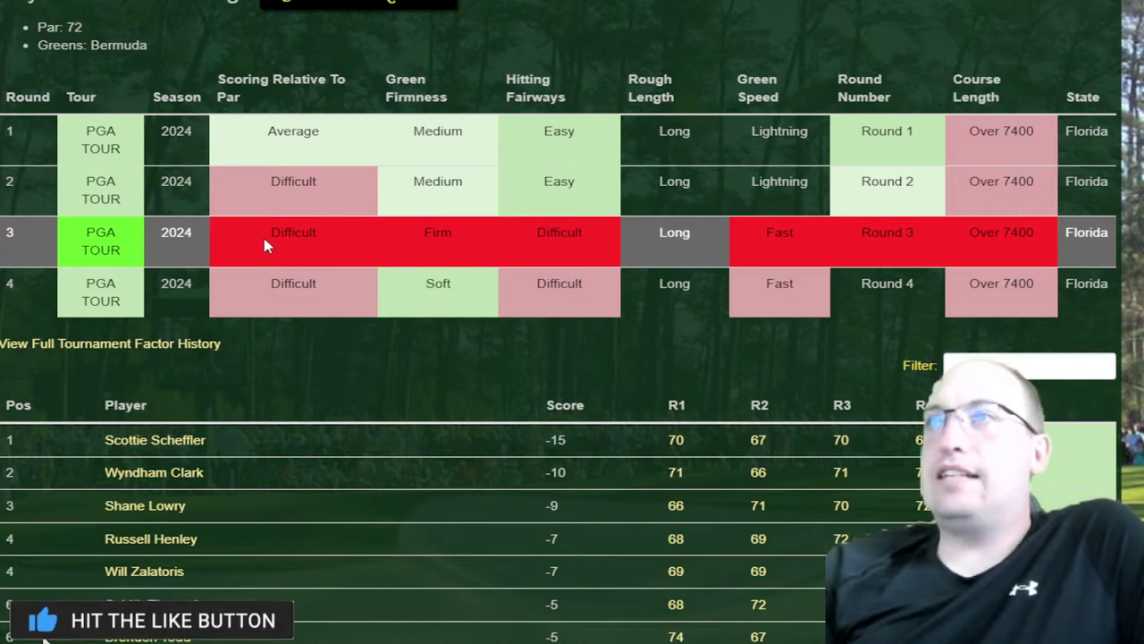
pyautogui.moveTo(268, 183); pyautogui.dragTo(623, 235)
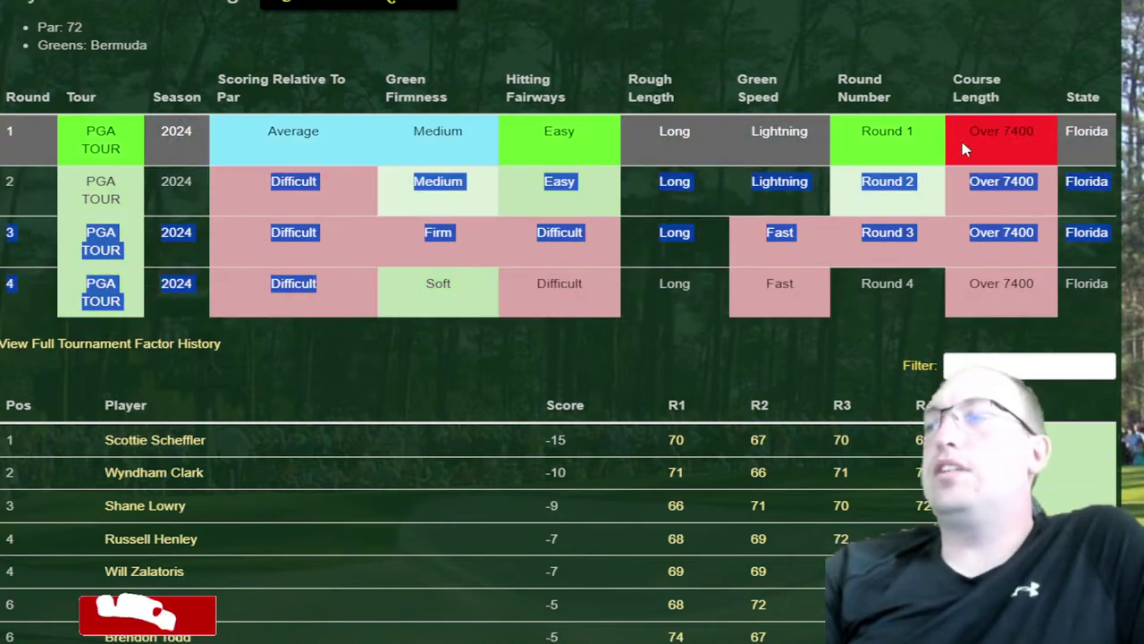
pyautogui.moveTo(963, 145); pyautogui.dragTo(1013, 282)
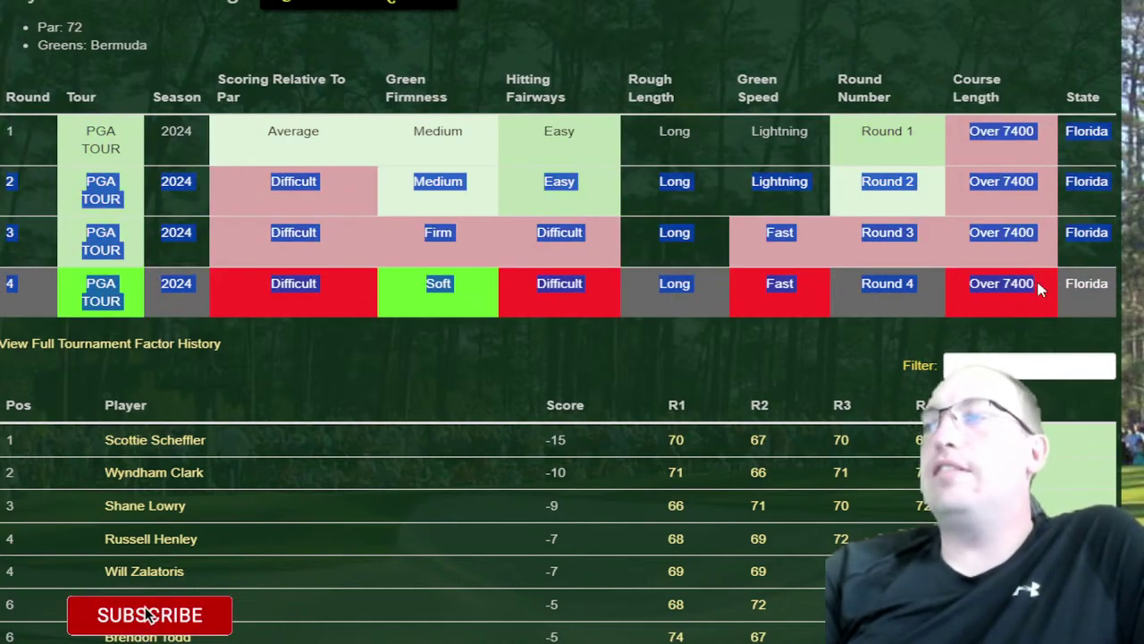
# Highlight the Florida event's top finishers: Scottie Scheffler, Wyndham Clark, Shane Lowry, Russell Henley and Will Zalatoris
pyautogui.scroll(-5, 388, 307)
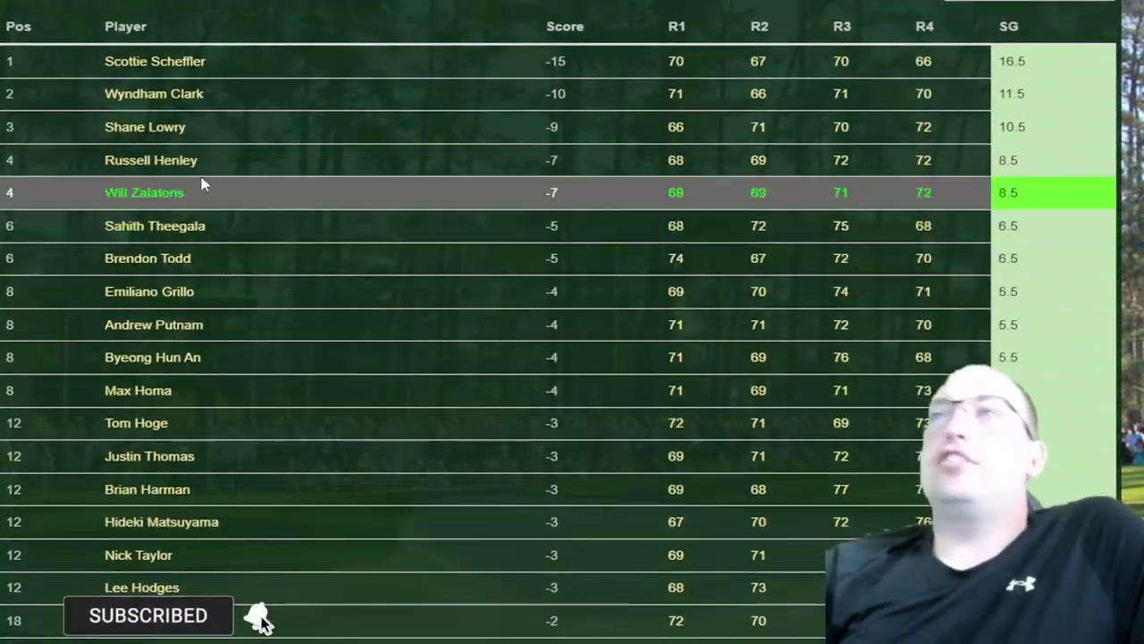
pyautogui.moveTo(94, 59); pyautogui.dragTo(1055, 74)
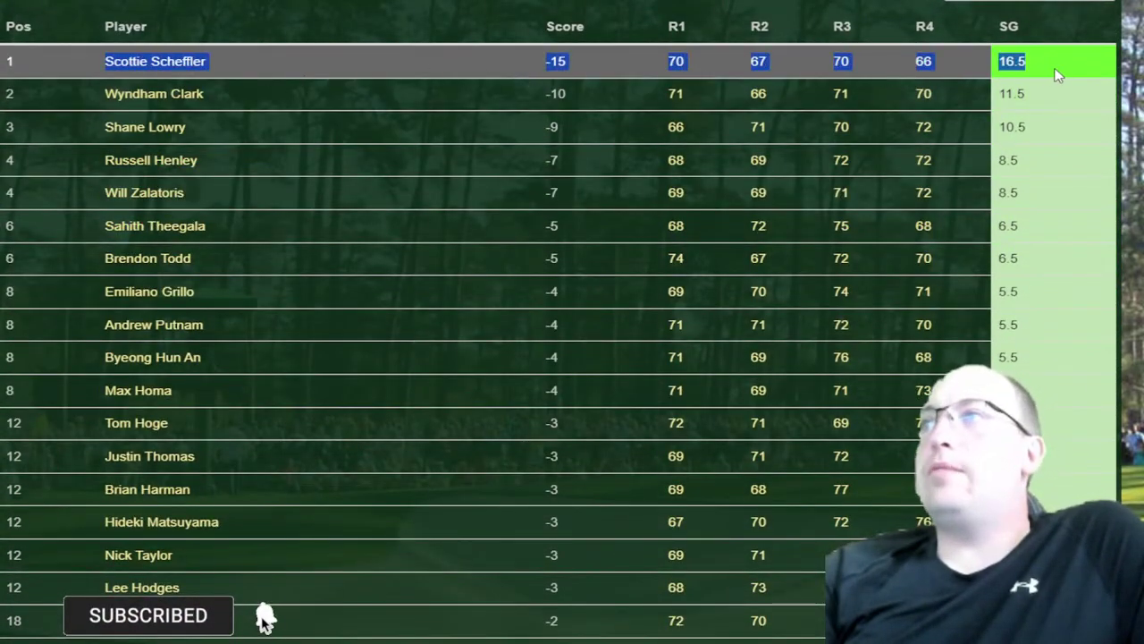
pyautogui.moveTo(94, 93); pyautogui.dragTo(866, 146)
pyautogui.click(71, 122)
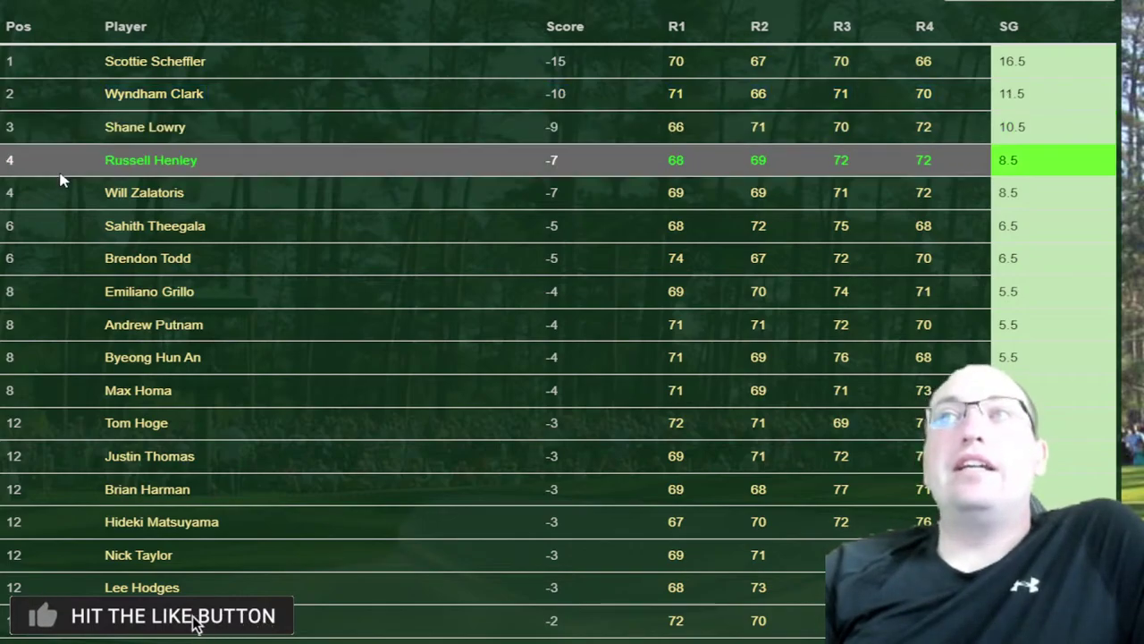
pyautogui.moveTo(100, 160); pyautogui.dragTo(200, 162)
pyautogui.moveTo(87, 199); pyautogui.dragTo(189, 194)
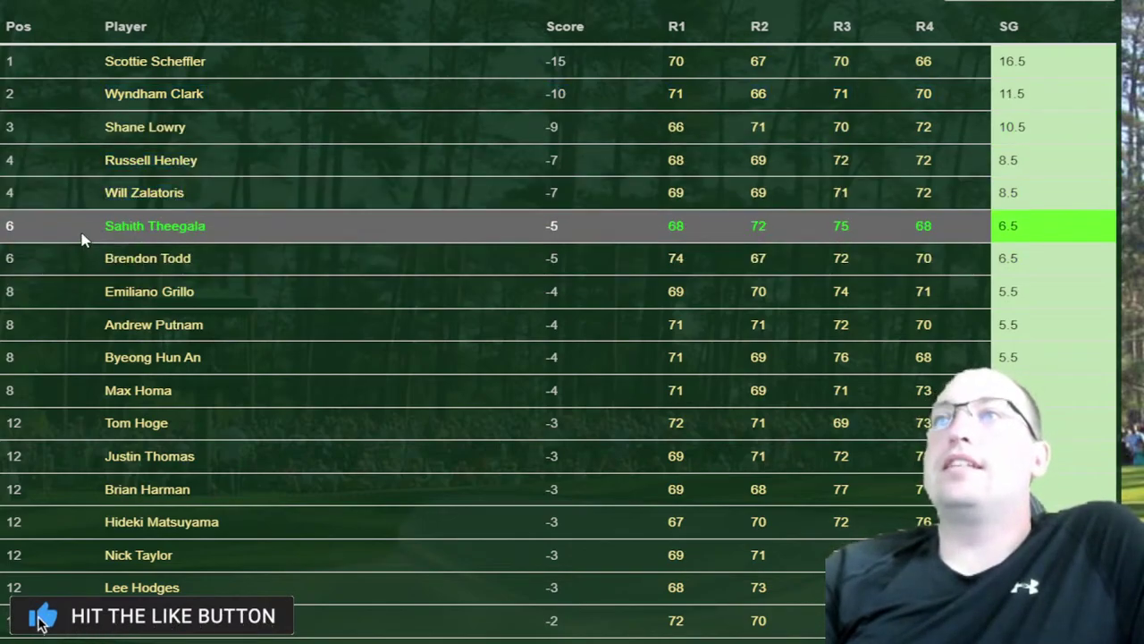
# Highlight Sahith Theegala, Brendon Todd, Byeong Hun An, Max Homa and the group starting with Justin Thomas
pyautogui.moveTo(81, 236); pyautogui.dragTo(385, 227)
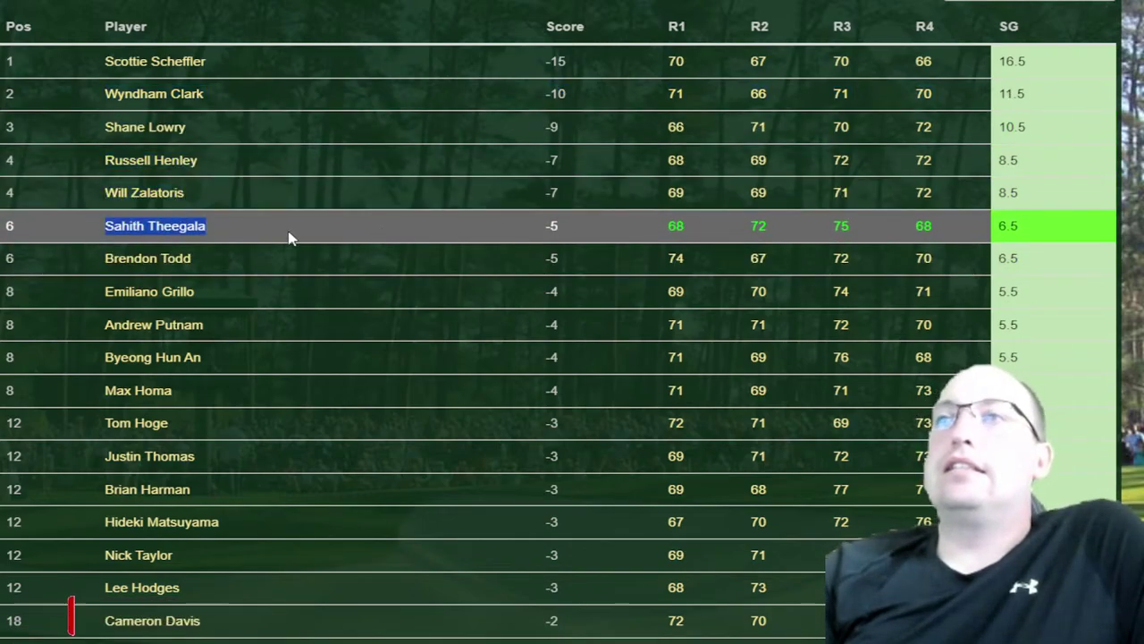
pyautogui.moveTo(94, 260); pyautogui.dragTo(384, 256)
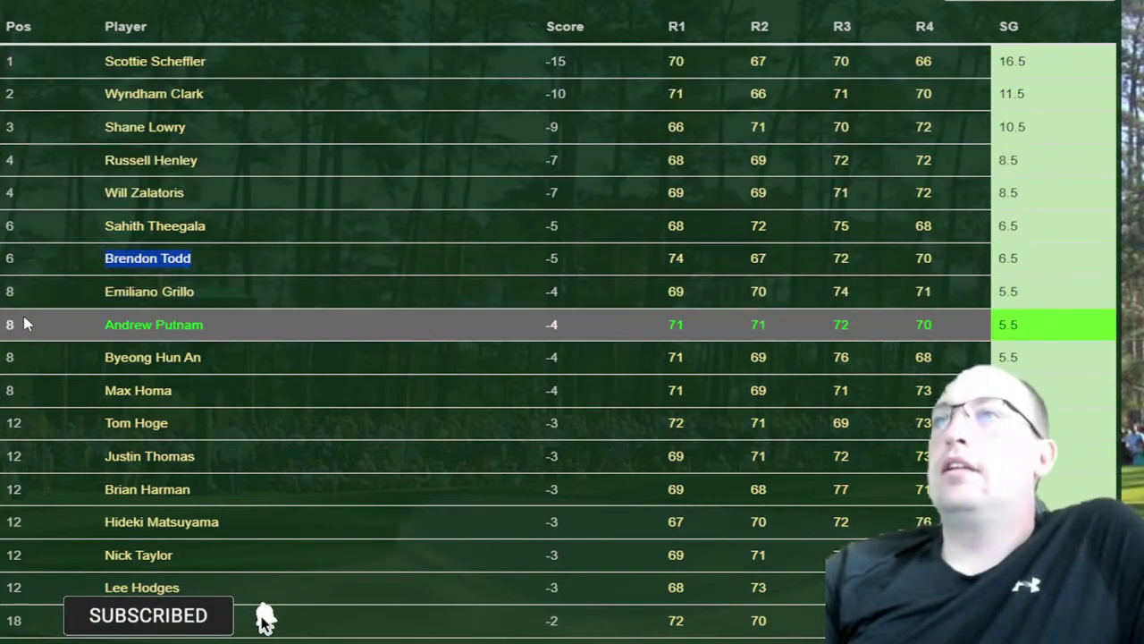
pyautogui.moveTo(74, 370); pyautogui.dragTo(817, 365)
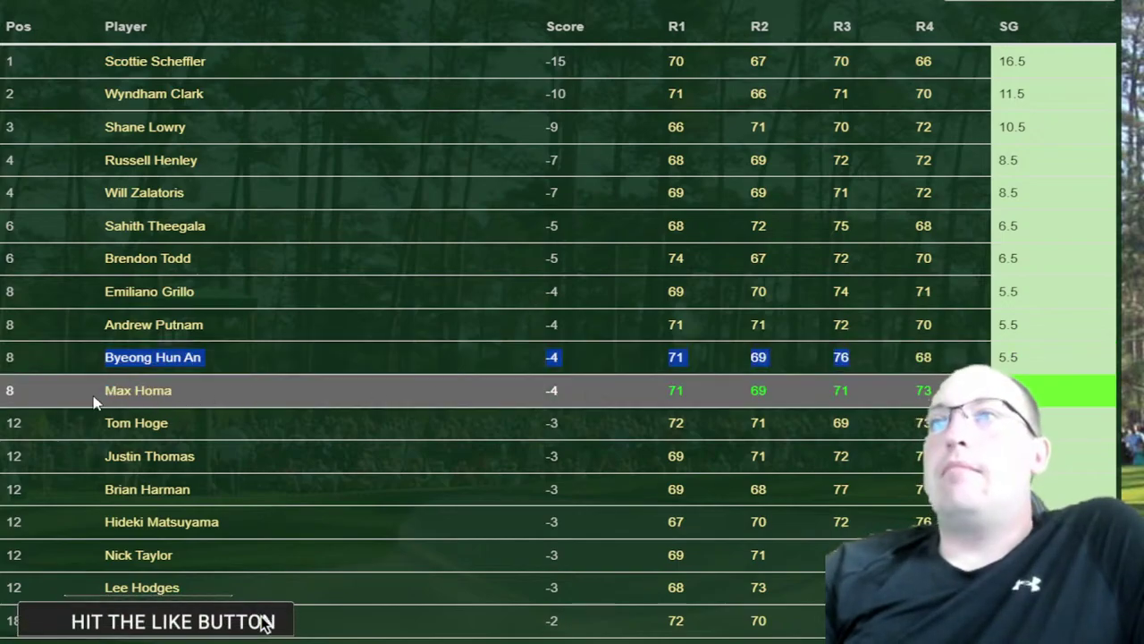
pyautogui.moveTo(95, 399); pyautogui.dragTo(948, 390)
pyautogui.moveTo(115, 465); pyautogui.dragTo(787, 624)
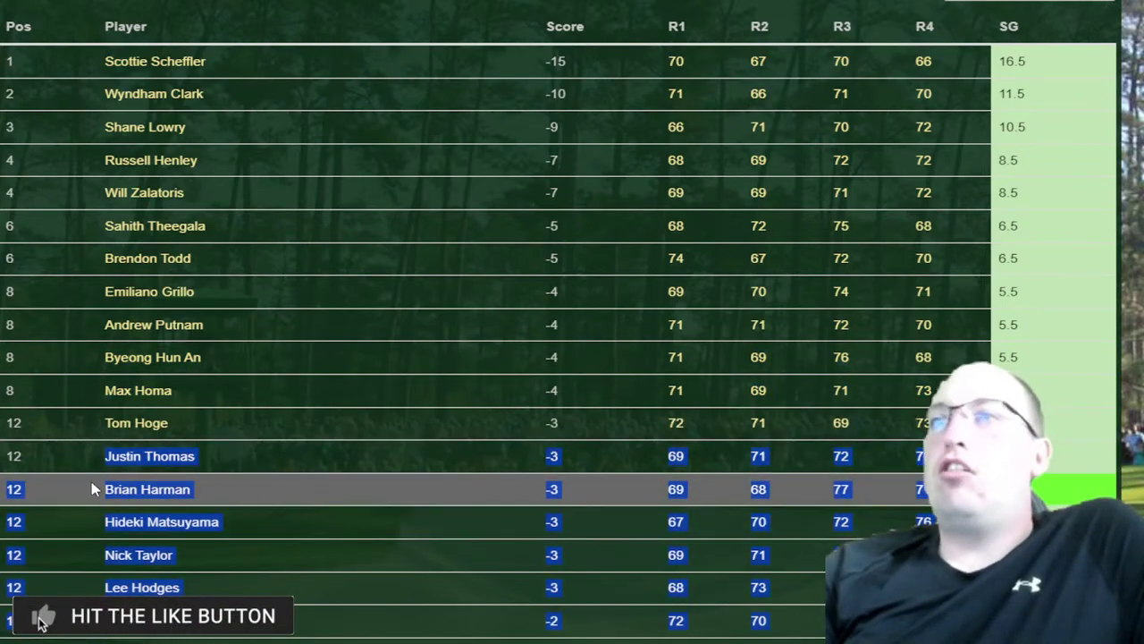
# Highlight Nick Taylor, Cameron Davis, Sungjae Im and Corey Conners among the players placed 12th to 18th
pyautogui.click(84, 557)
pyautogui.scroll(-2, 77, 416)
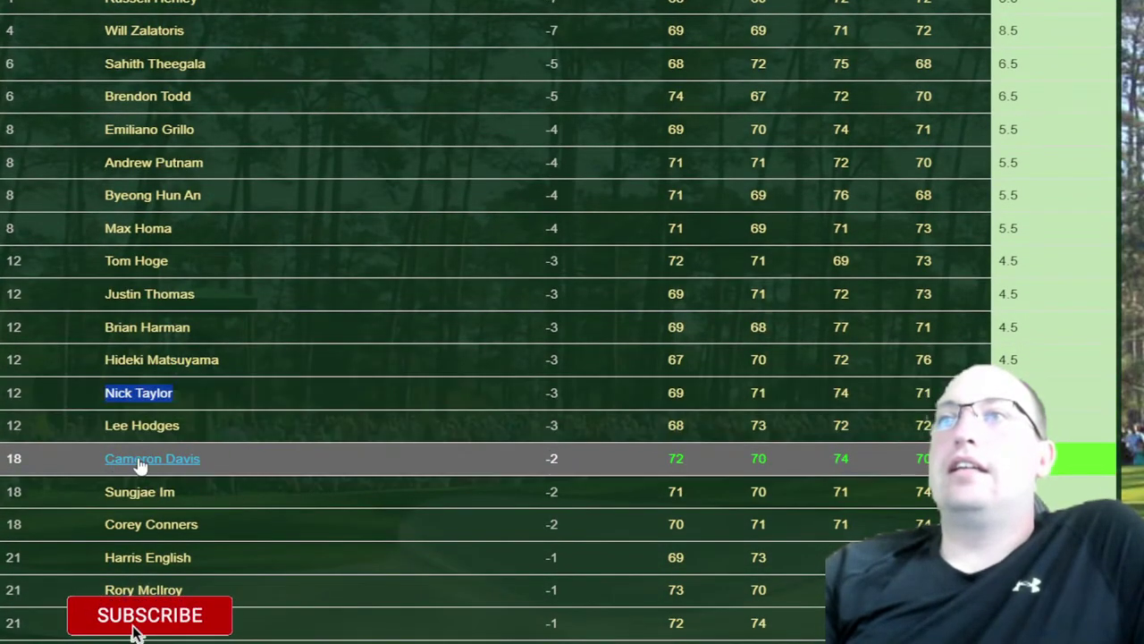
pyautogui.tripleClick(152, 458)
pyautogui.scroll(-2, 179, 411)
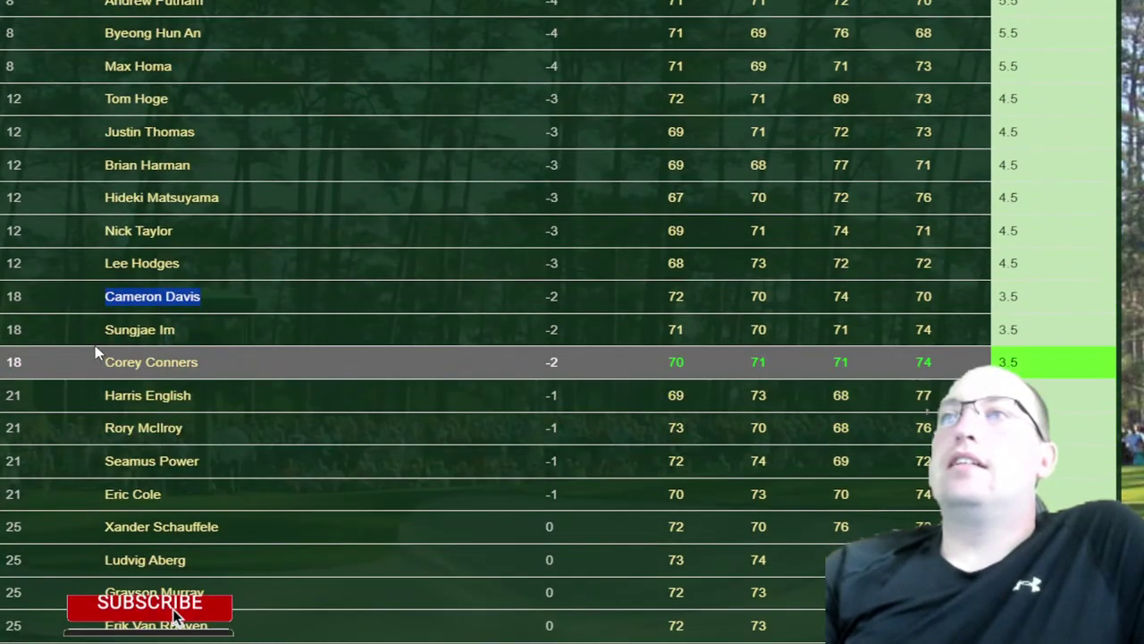
pyautogui.moveTo(99, 333); pyautogui.dragTo(256, 332)
pyautogui.moveTo(92, 366); pyautogui.dragTo(302, 362)
pyautogui.scroll(2, 302, 362)
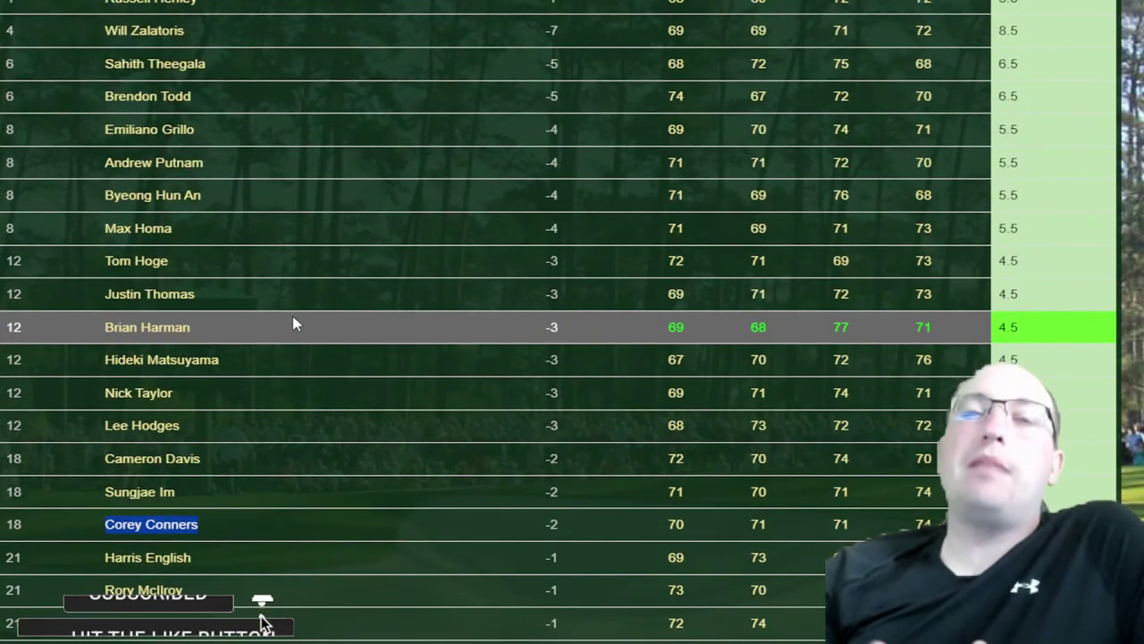
# Recheck the Florida event's conditions, then highlight the missed-cut players from Matthew Fitzpatrick and Adam Scott up to Nicolai Hojgaard and Collin Morikawa
pyautogui.scroll(7, 278, 339)
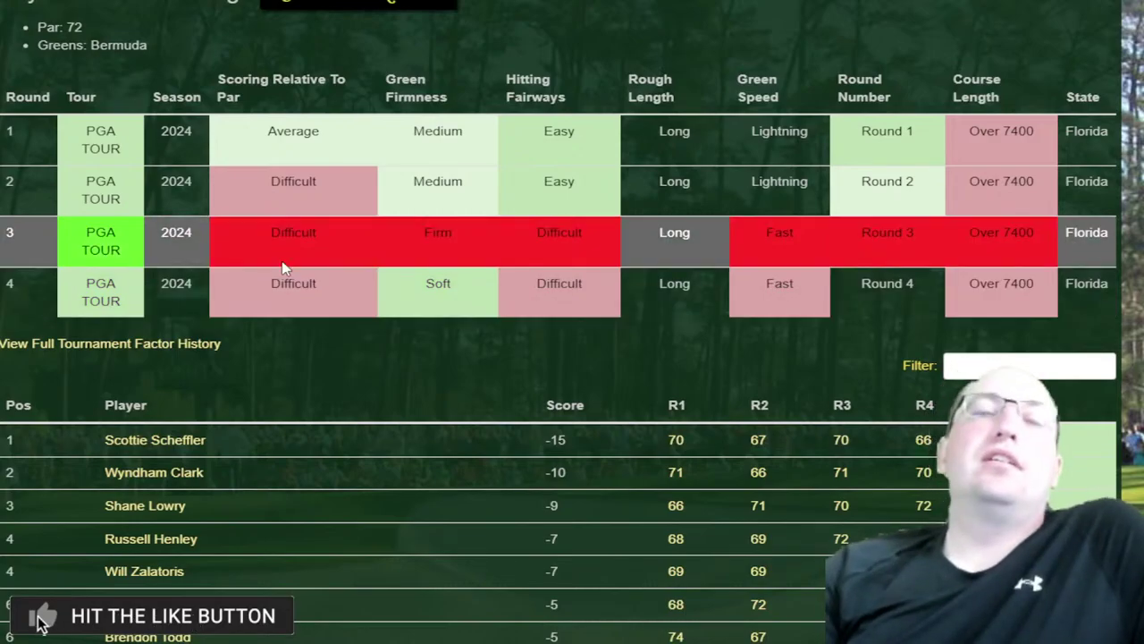
pyautogui.scroll(-5, 341, 306)
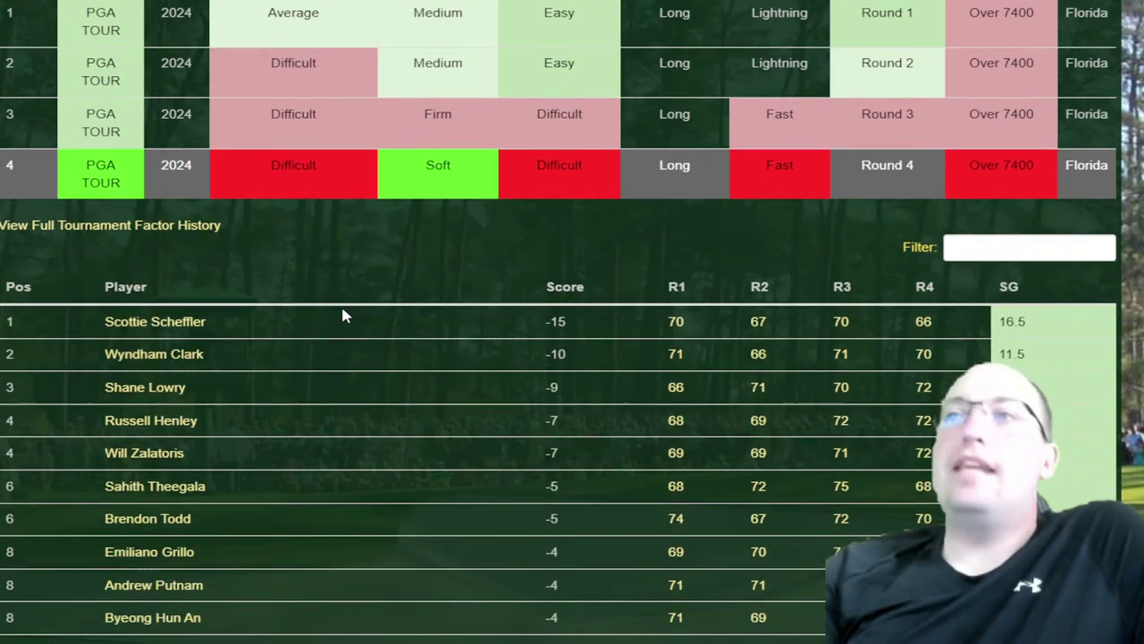
pyautogui.scroll(-18, 338, 313)
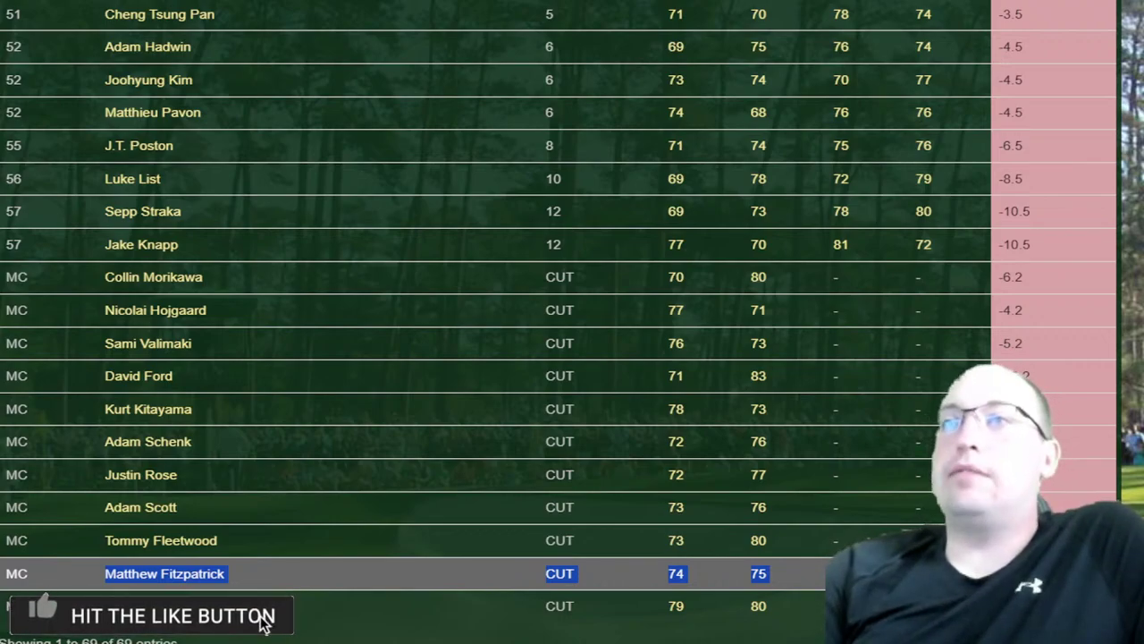
pyautogui.moveTo(77, 565); pyautogui.dragTo(429, 539)
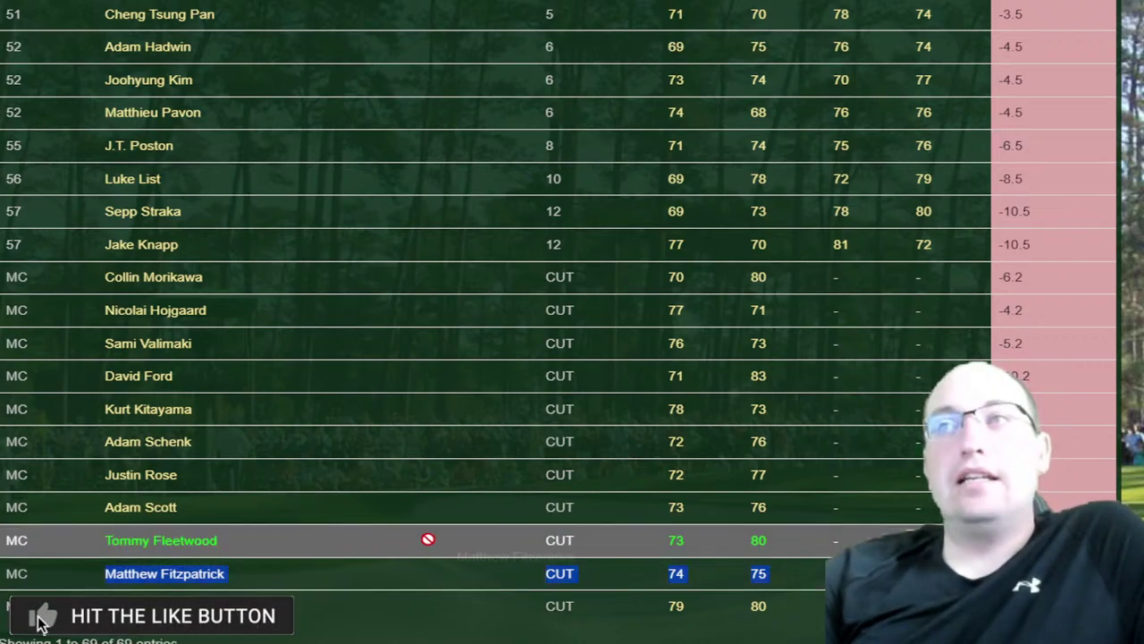
pyautogui.moveTo(154, 554); pyautogui.dragTo(405, 507)
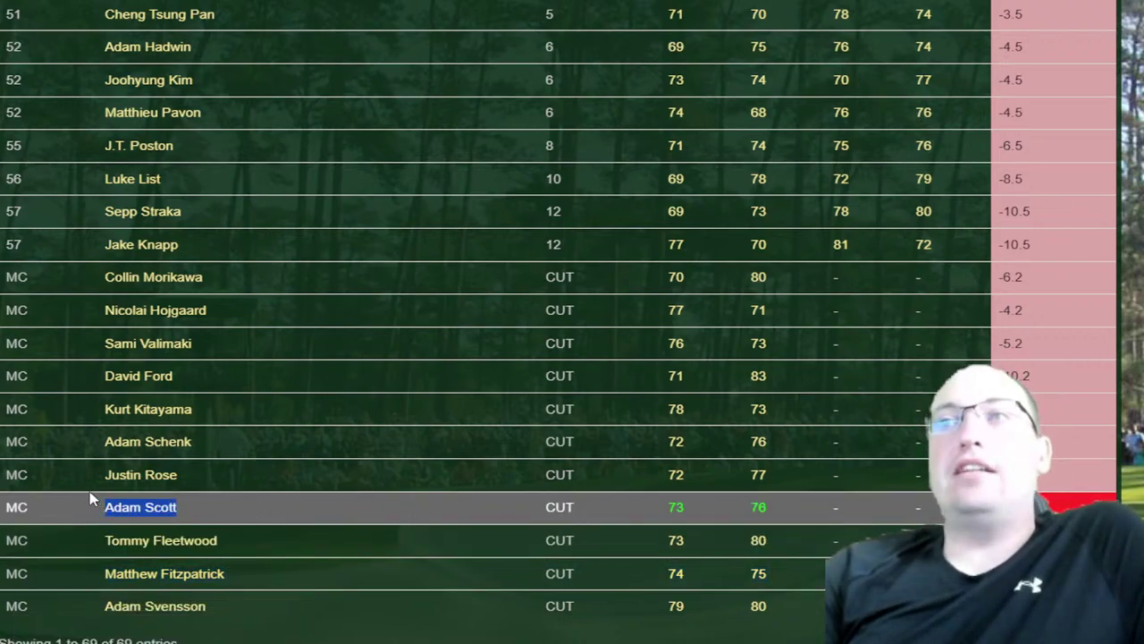
pyautogui.moveTo(90, 475); pyautogui.dragTo(478, 475)
pyautogui.moveTo(80, 449); pyautogui.dragTo(201, 452)
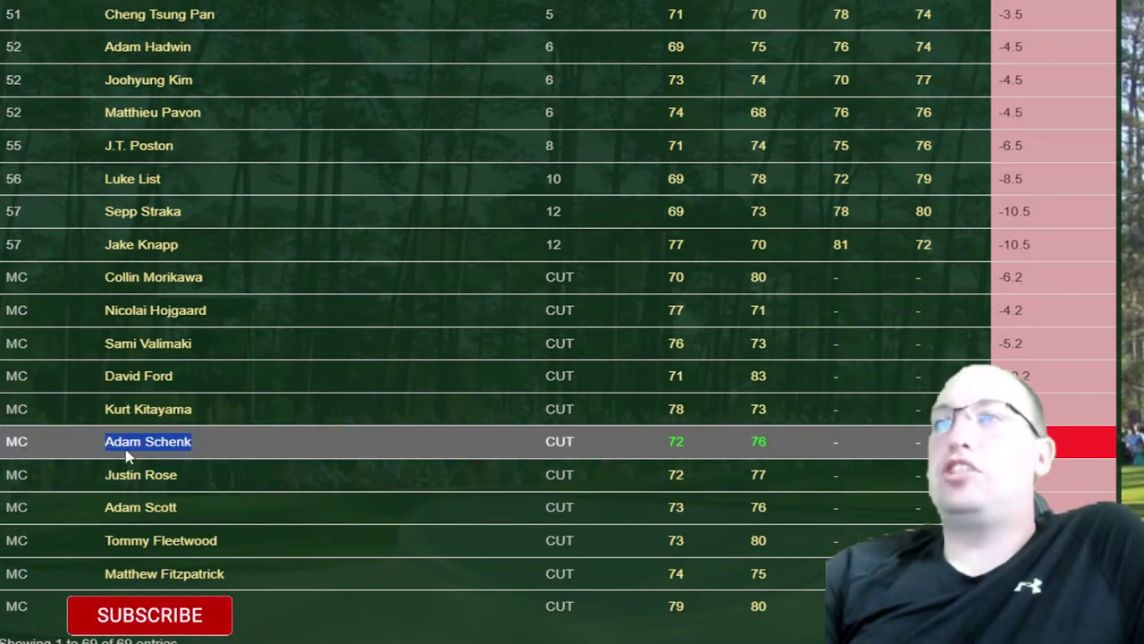
pyautogui.moveTo(63, 416); pyautogui.dragTo(348, 415)
pyautogui.moveTo(79, 307); pyautogui.dragTo(352, 306)
pyautogui.moveTo(84, 287); pyautogui.dragTo(327, 285)
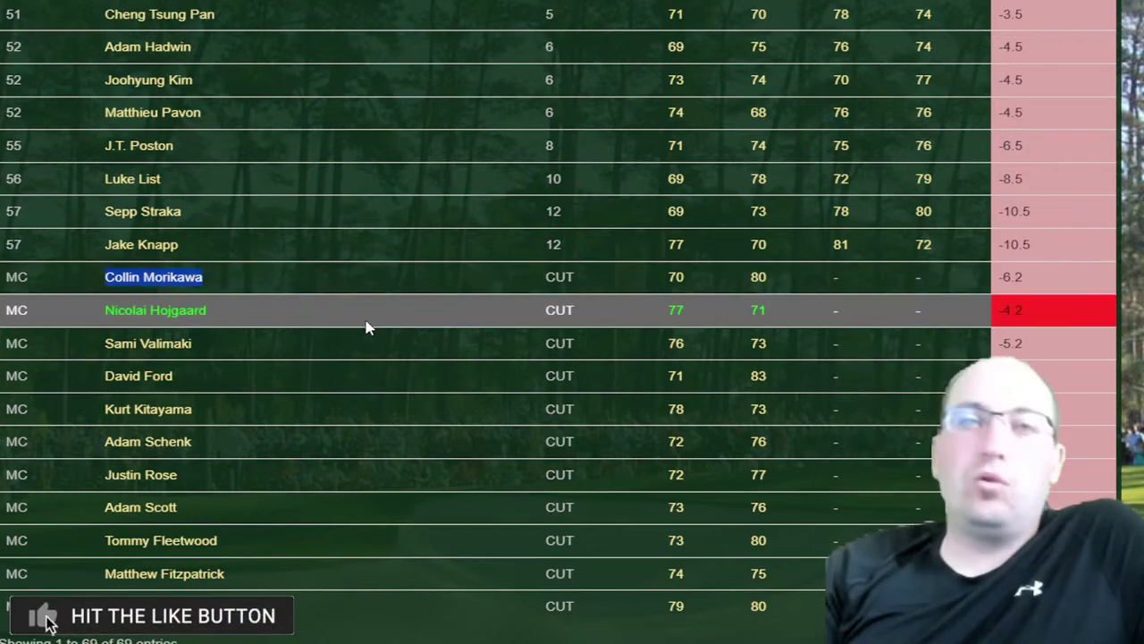
# Open the Valero 2024 tournament results
pyautogui.scroll(15, 367, 331)
pyautogui.scroll(5, 381, 297)
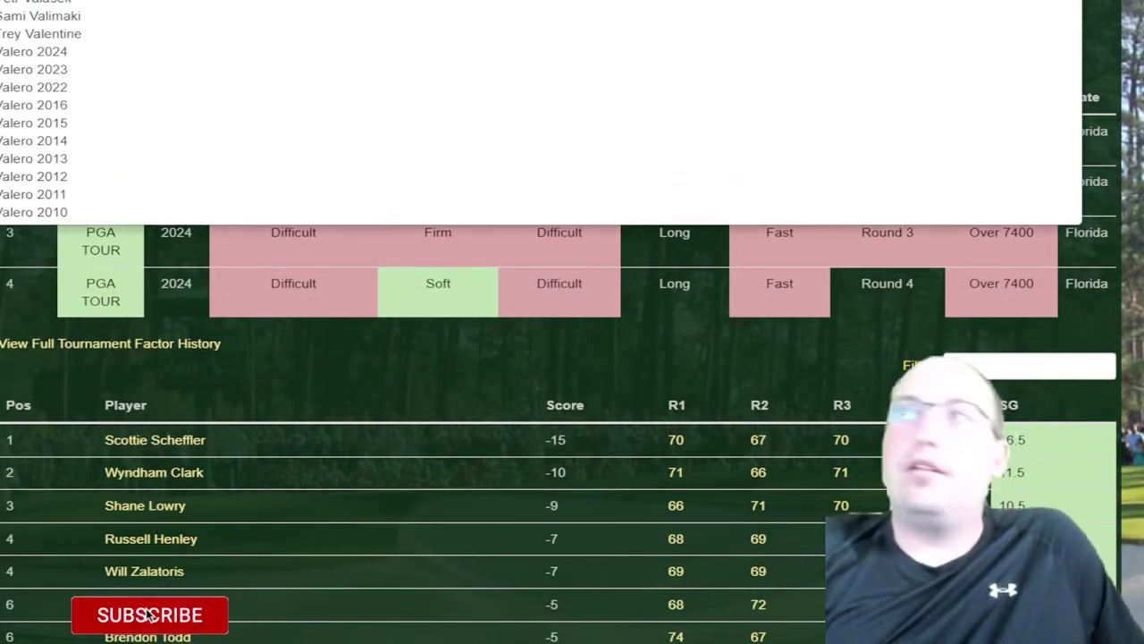
pyautogui.click(42, 54)
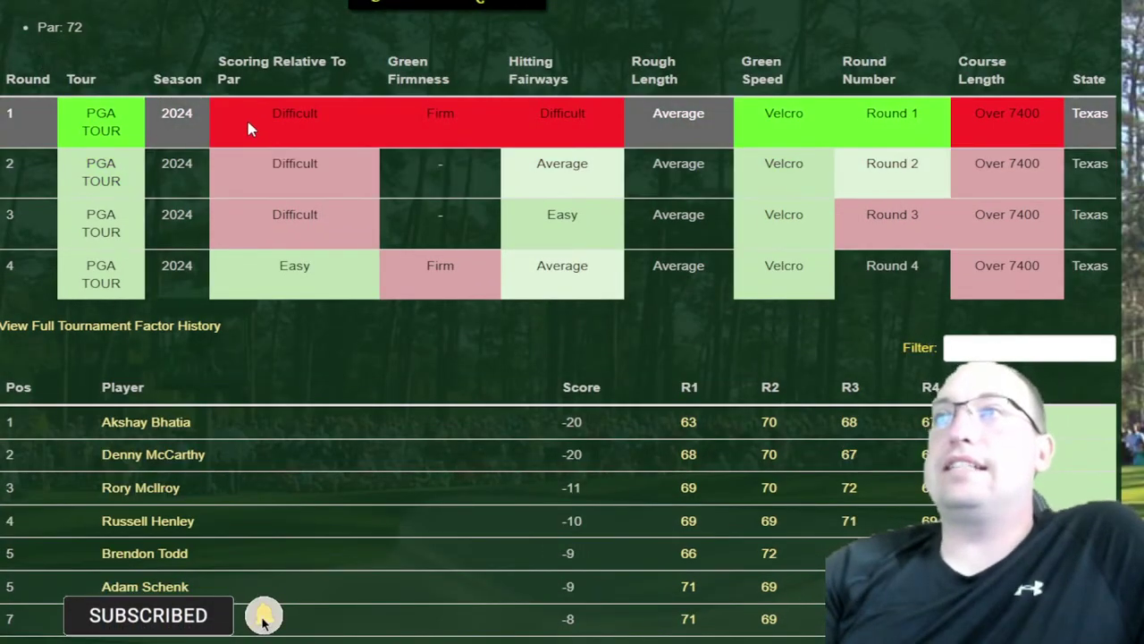
# Highlight Rory McIlroy, Russell Henley, Hideki Matsuyama, Jordan Spieth, Ludvig Aberg and Adam Scott in the Valero 2024 leaderboard
pyautogui.scroll(-3, 277, 358)
pyautogui.scroll(-2, 77, 205)
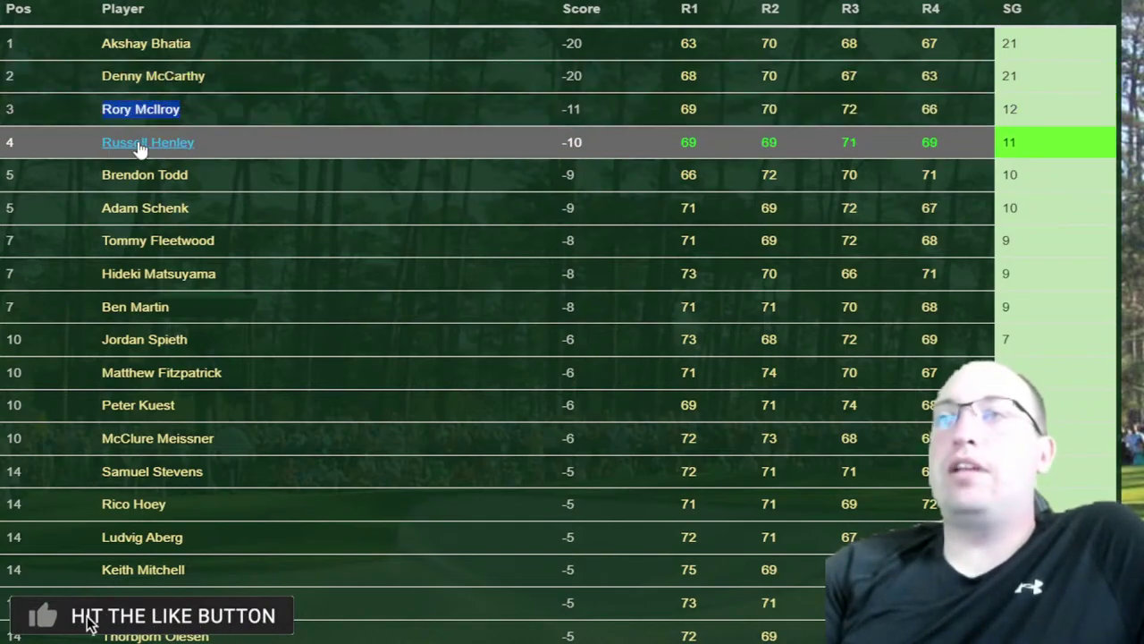
pyautogui.scroll(-1, 266, 158)
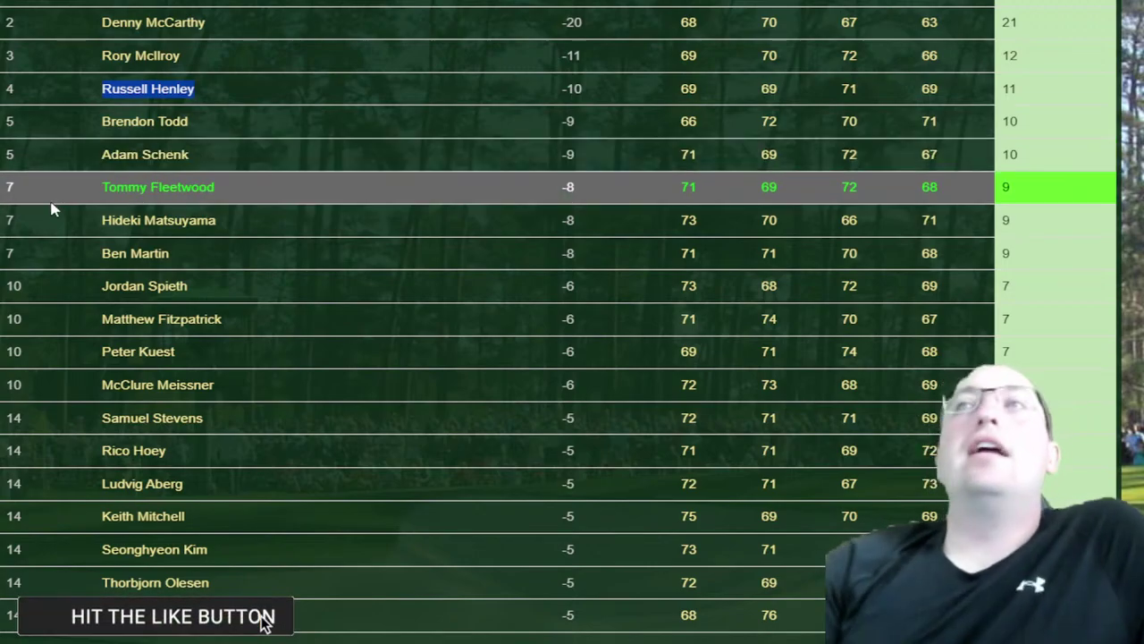
pyautogui.moveTo(54, 220); pyautogui.dragTo(439, 228)
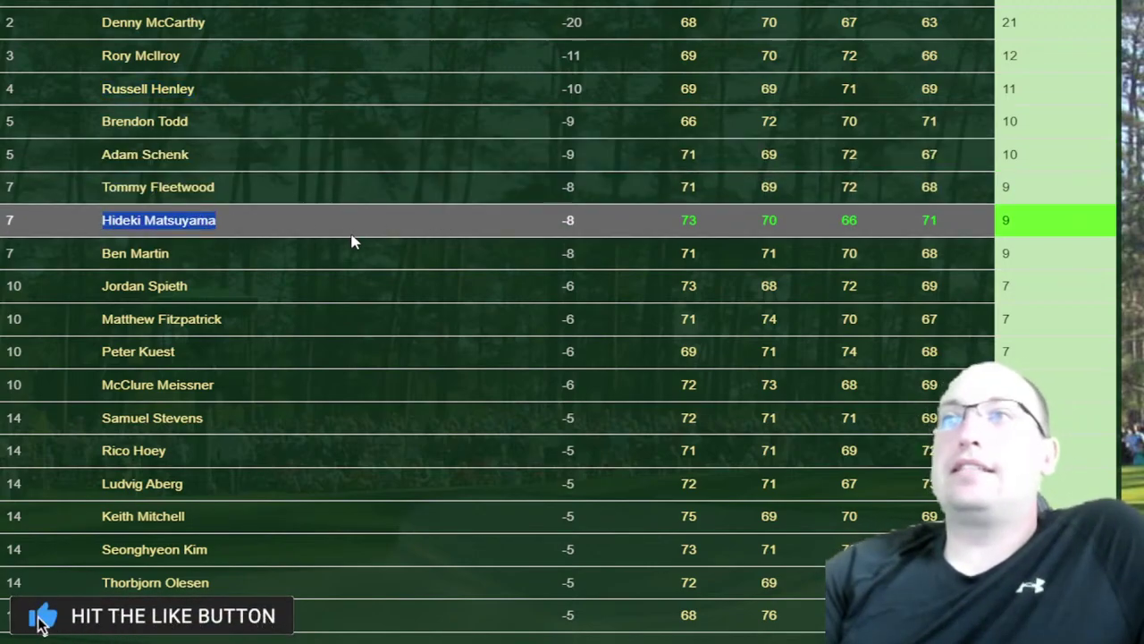
pyautogui.scroll(-3, 353, 243)
pyautogui.moveTo(89, 70); pyautogui.dragTo(315, 84)
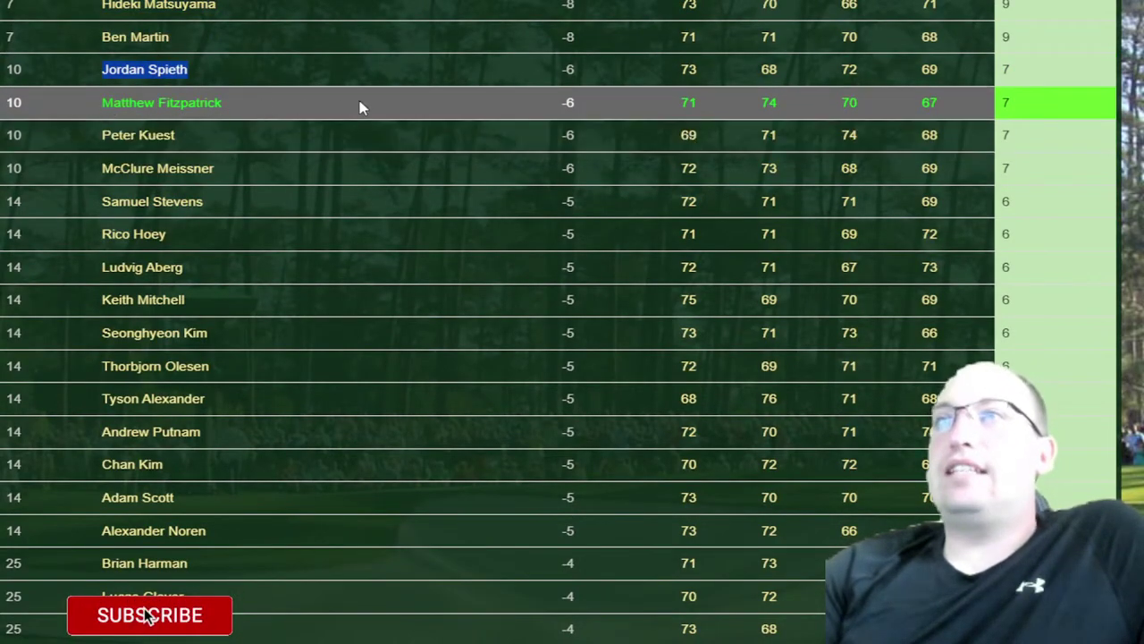
pyautogui.moveTo(63, 270); pyautogui.dragTo(334, 268)
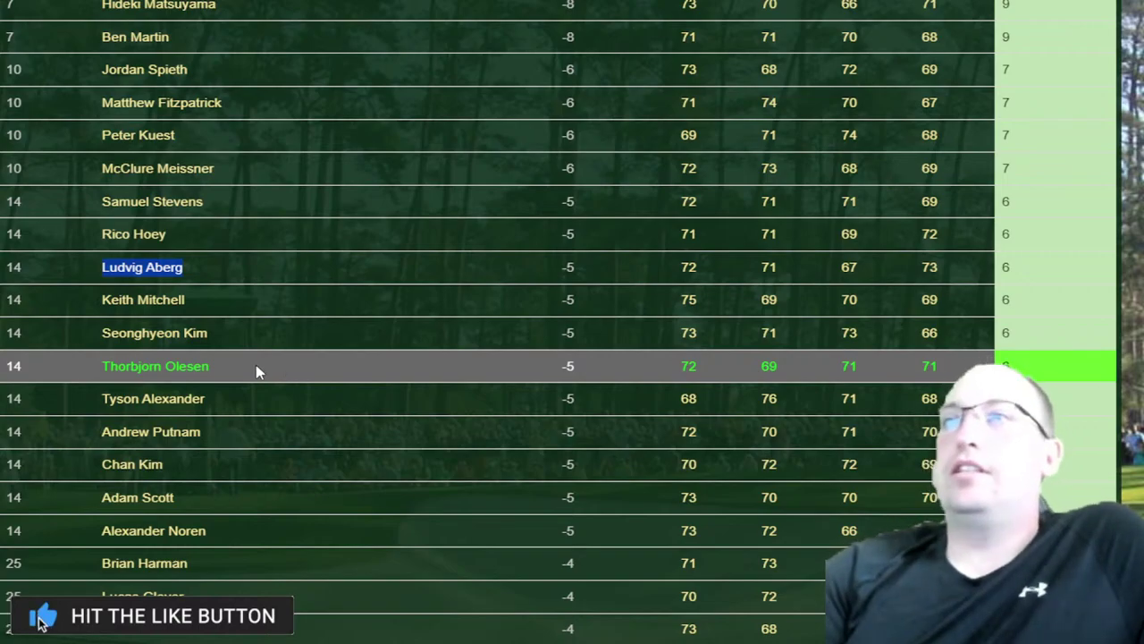
pyautogui.scroll(-1, 256, 372)
pyautogui.tripleClick(280, 443)
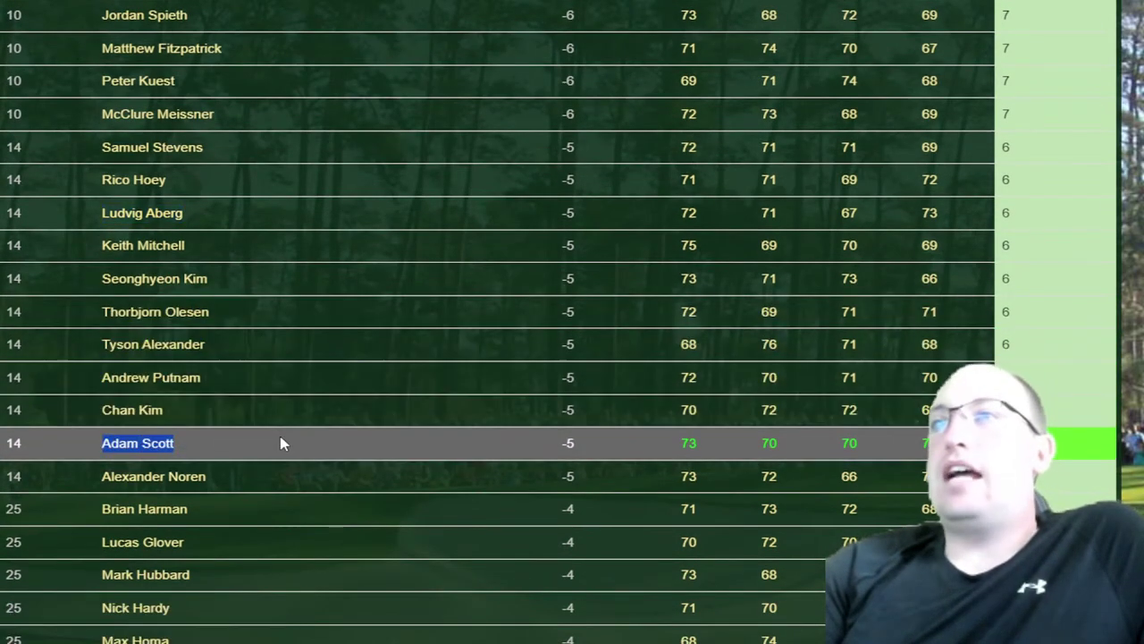
# Revisit the Valero 2024 course conditions, then switch to the spreadsheet of past Masters winners' lead-in results
pyautogui.scroll(8, 279, 444)
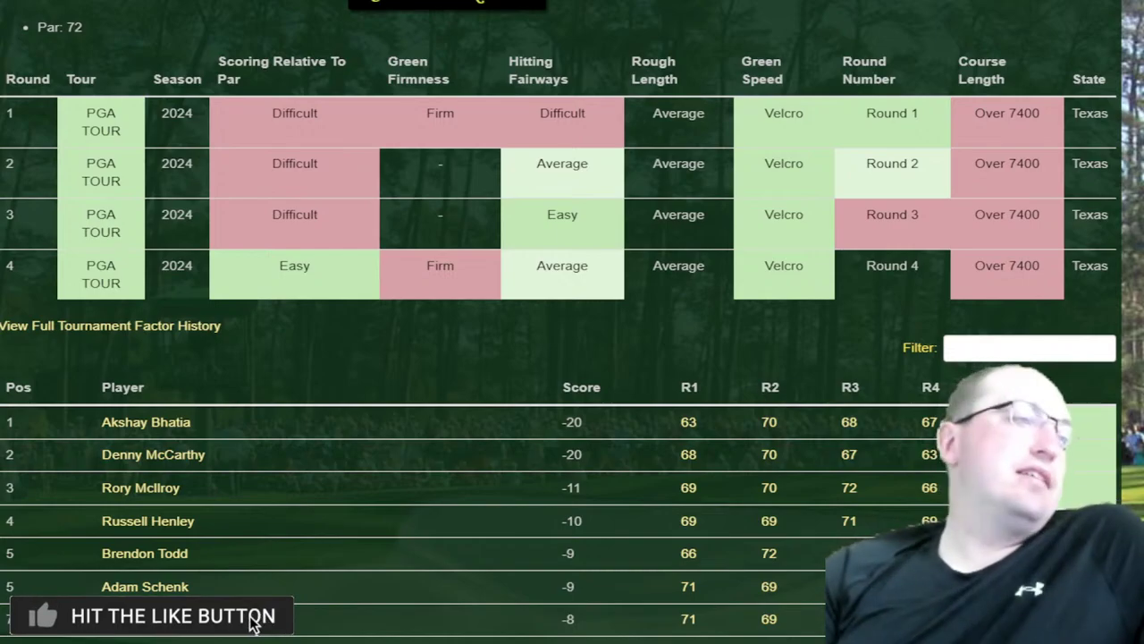
pyautogui.click(208, 623)
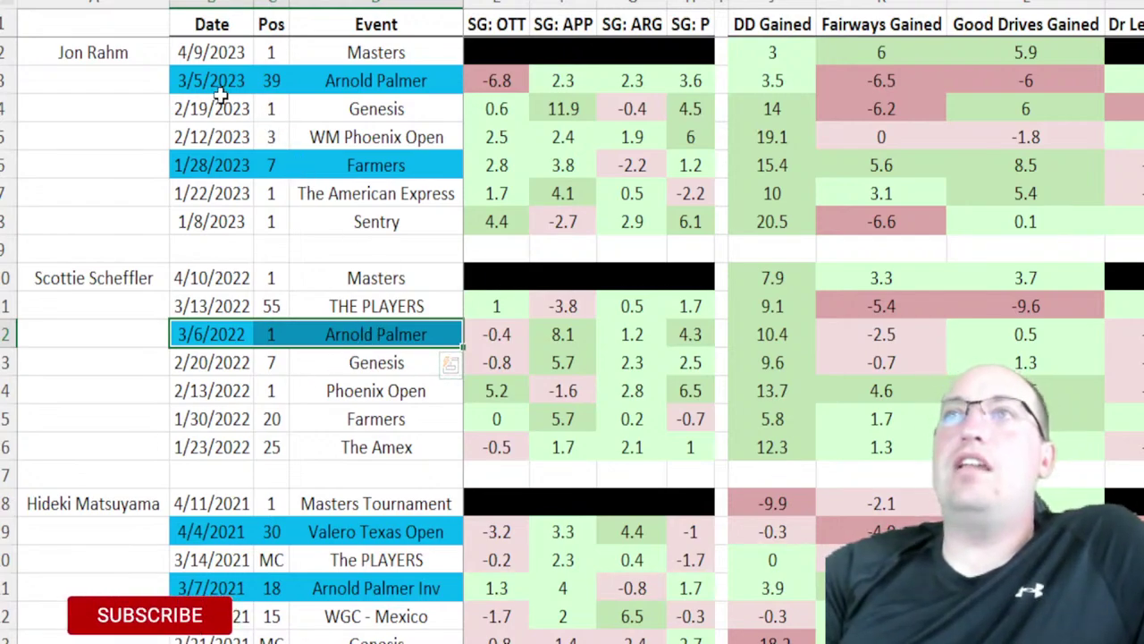
# Highlight Jon Rahm's 2023 Arnold Palmer and Farmers rows, then his finishing positions back to the Sentry
pyautogui.moveTo(219, 89); pyautogui.dragTo(379, 83)
pyautogui.moveTo(241, 161); pyautogui.dragTo(382, 168)
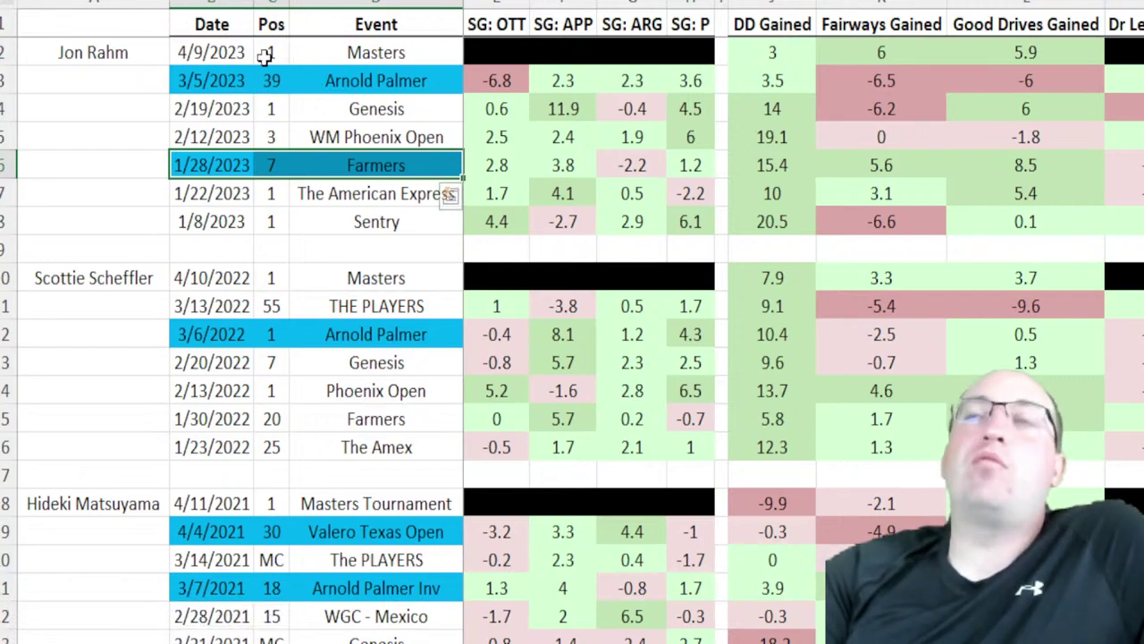
pyautogui.moveTo(270, 51); pyautogui.dragTo(283, 217)
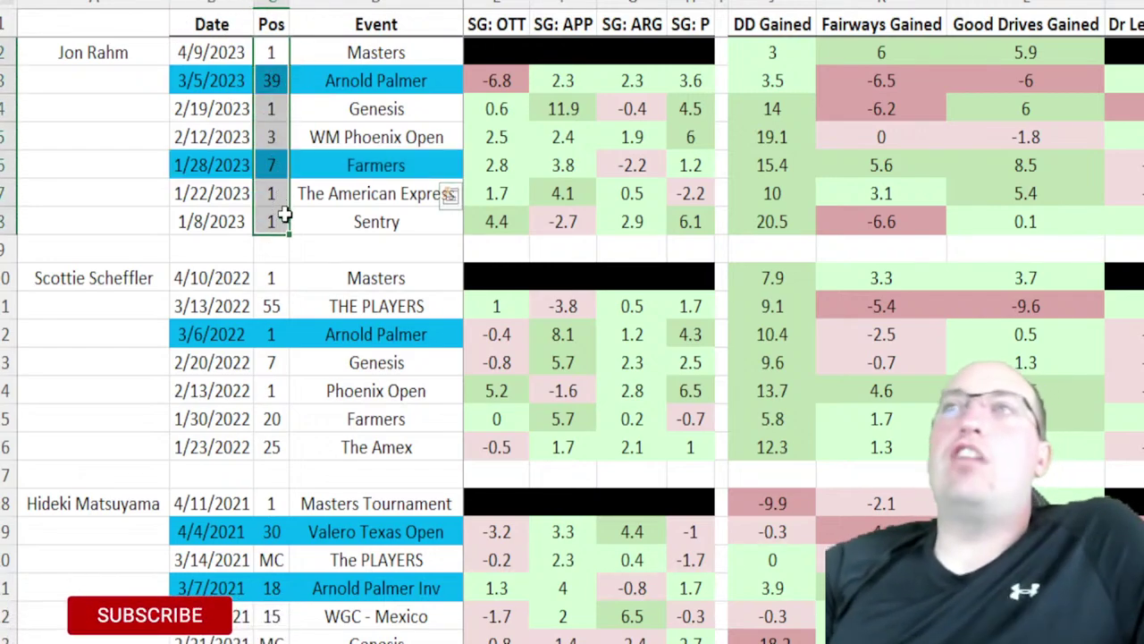
pyautogui.moveTo(270, 111); pyautogui.dragTo(275, 218)
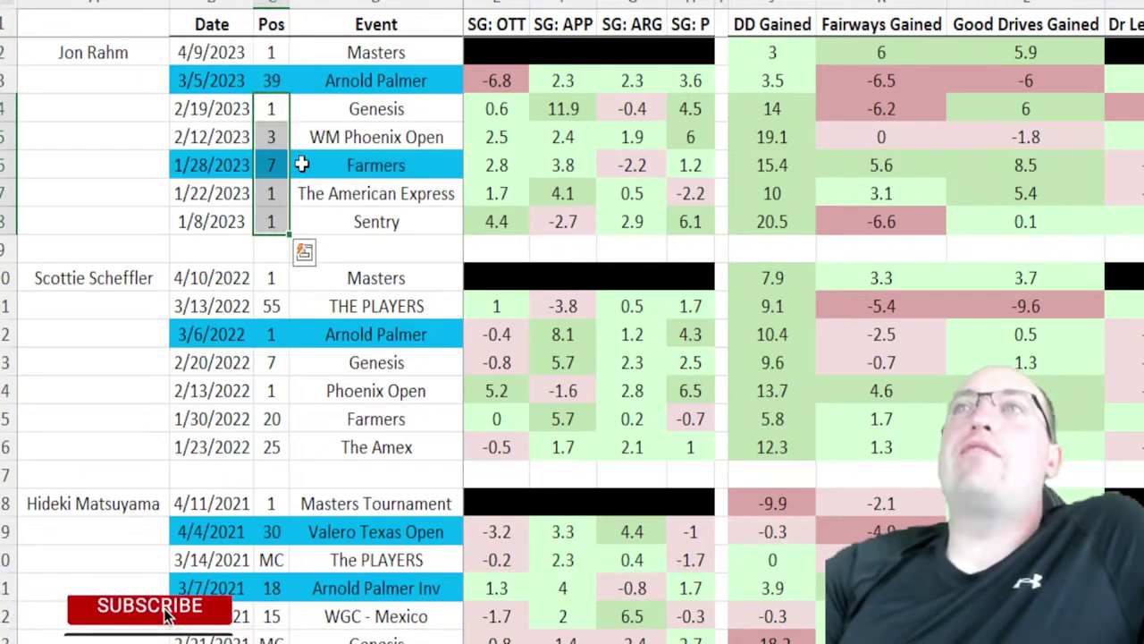
pyautogui.click(269, 220)
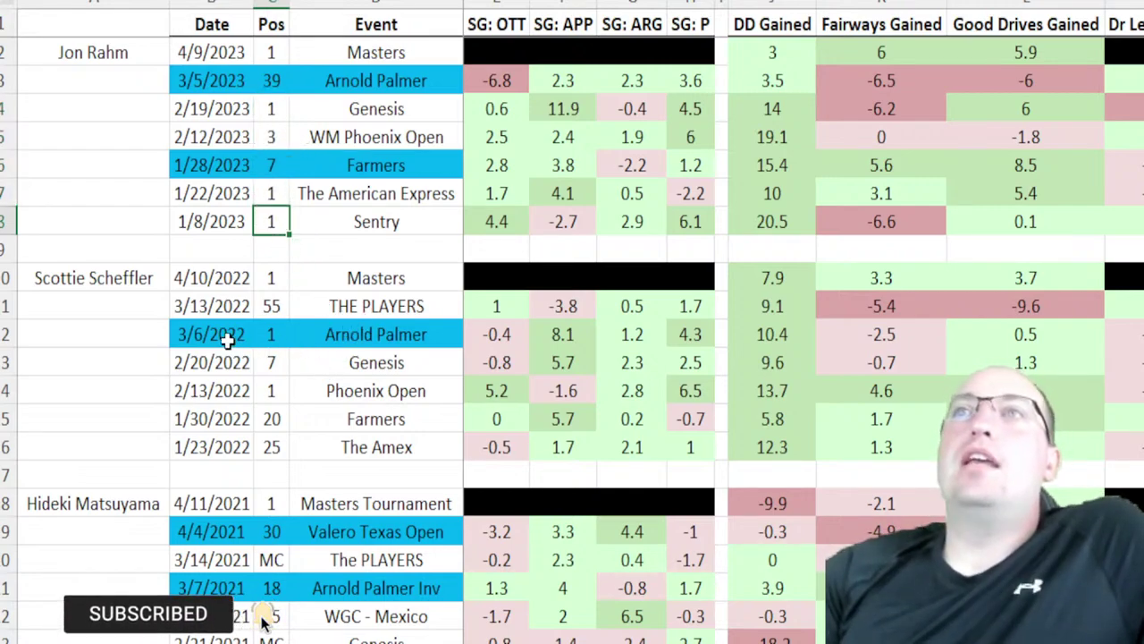
# Highlight Scottie Scheffler's 2022 lead-in results, including the Phoenix Open, THE PLAYERS and his Farmers finishing position
pyautogui.moveTo(224, 335); pyautogui.dragTo(379, 390)
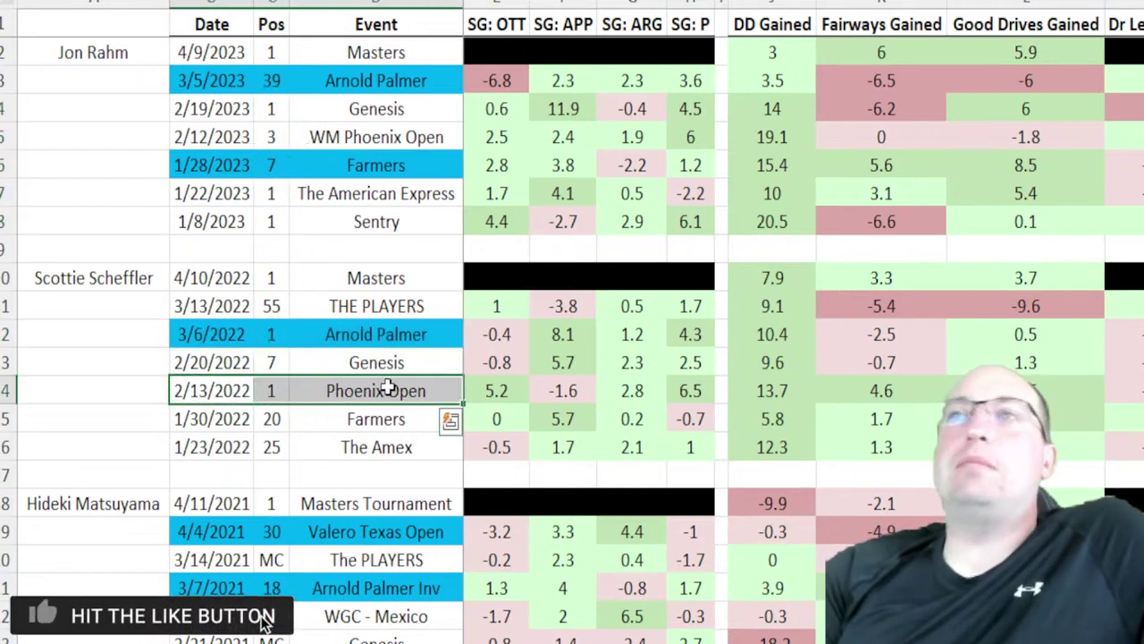
pyautogui.moveTo(219, 294); pyautogui.dragTo(435, 298)
pyautogui.click(279, 418)
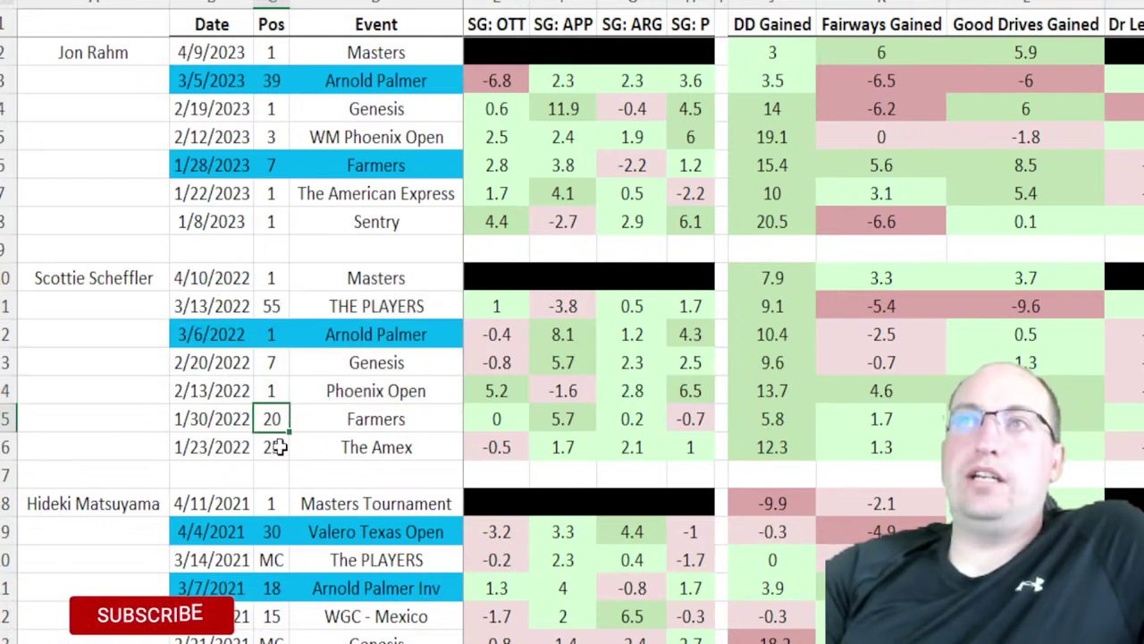
# Highlight Hideki Matsuyama's 2021 Arnold Palmer Inv, WGC - Mexico and Sony results
pyautogui.scroll(-1, 288, 365)
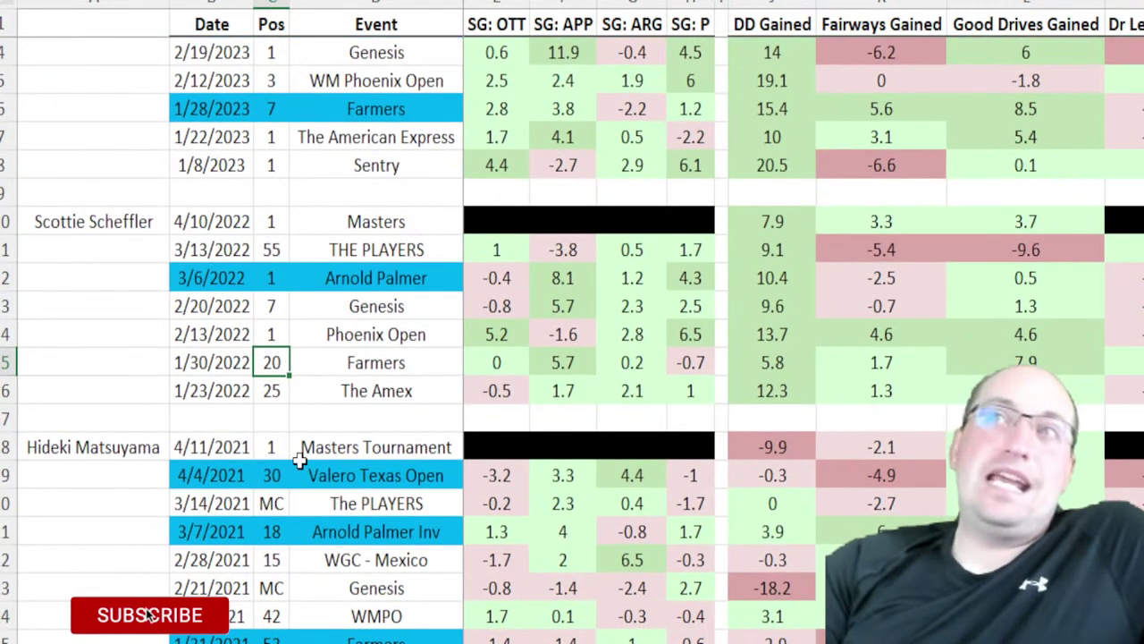
pyautogui.scroll(-2, 234, 477)
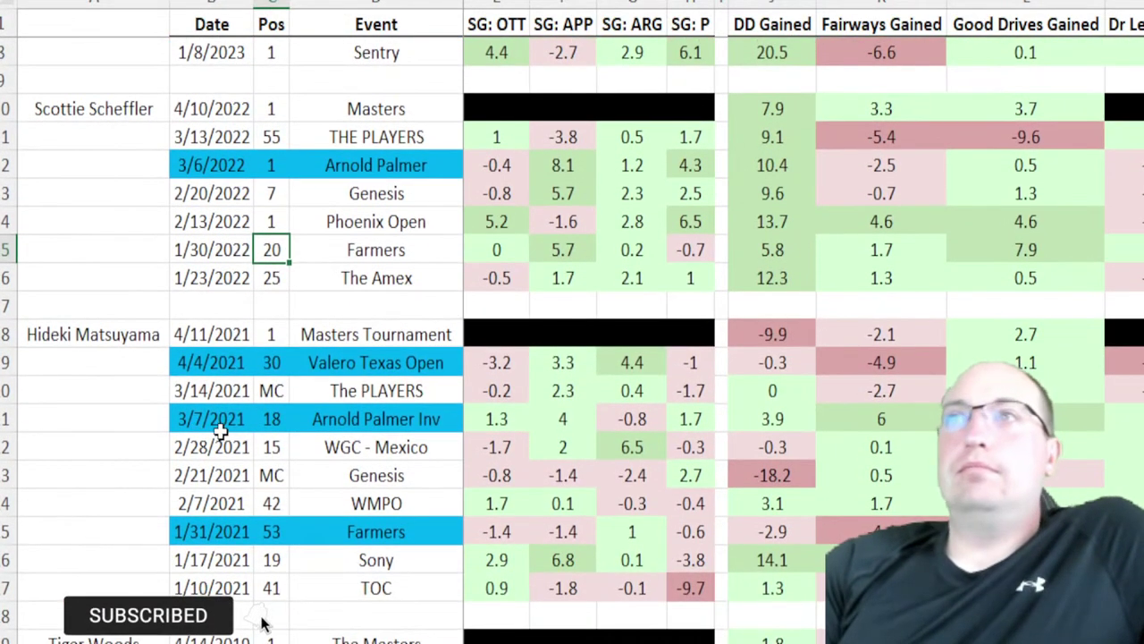
pyautogui.moveTo(205, 420); pyautogui.dragTo(375, 418)
pyautogui.click(216, 445)
pyautogui.moveTo(216, 444); pyautogui.dragTo(376, 446)
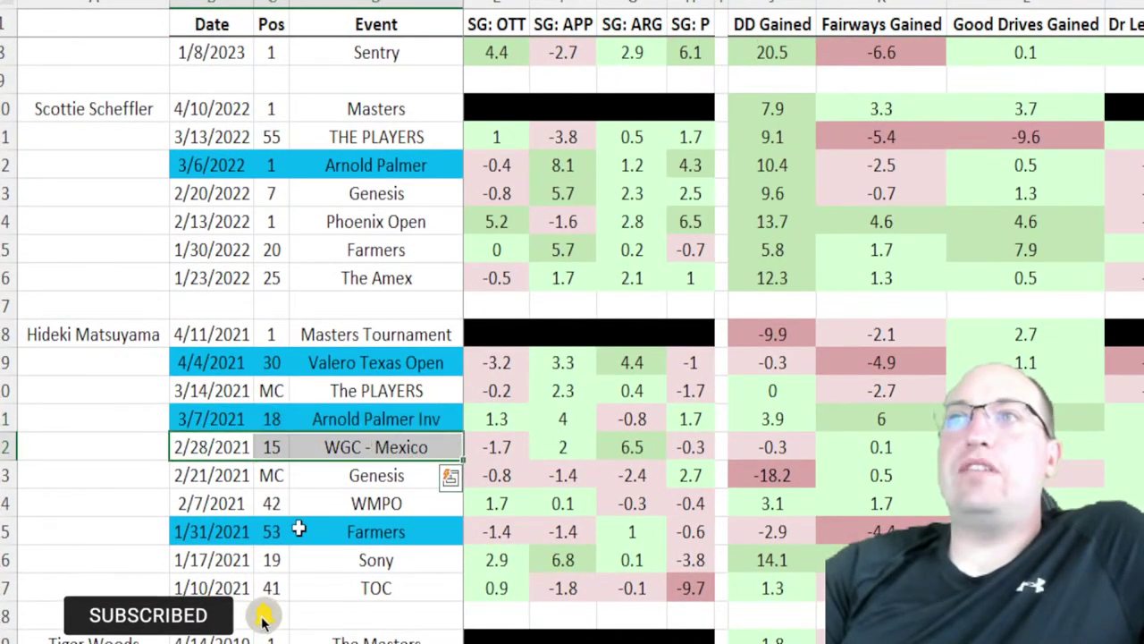
pyautogui.moveTo(206, 560); pyautogui.dragTo(415, 563)
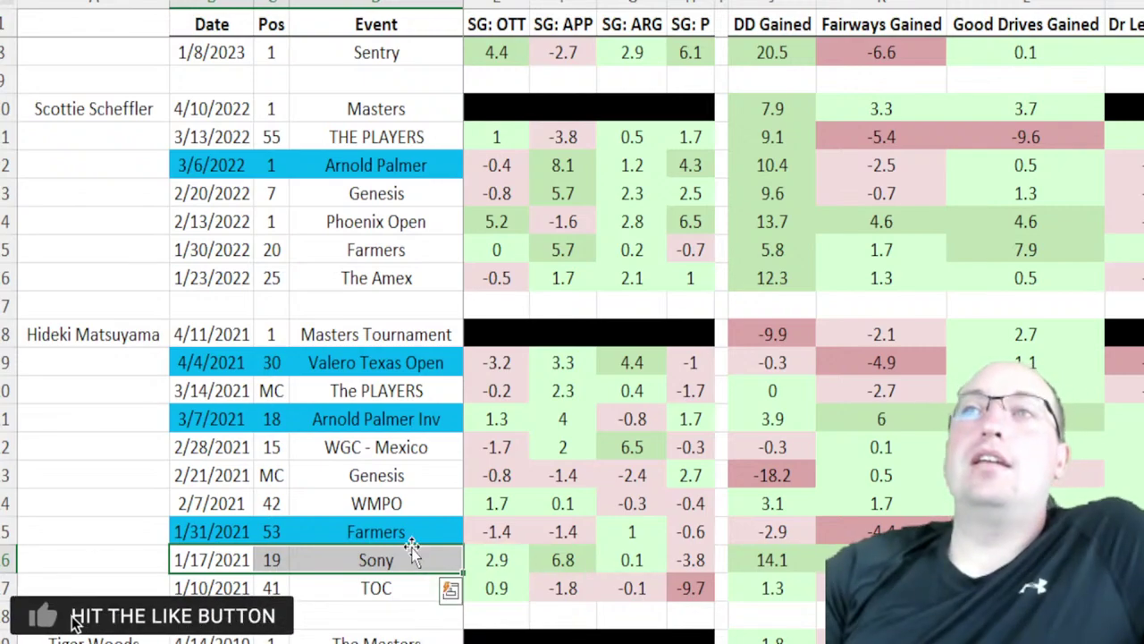
# Highlight Tiger Woods's 2019 lead-in results, stepping through his finishing positions from WGC - Mexico to the Farmers
pyautogui.scroll(-2, 412, 547)
pyautogui.moveTo(241, 506); pyautogui.dragTo(348, 571)
pyautogui.click(278, 531)
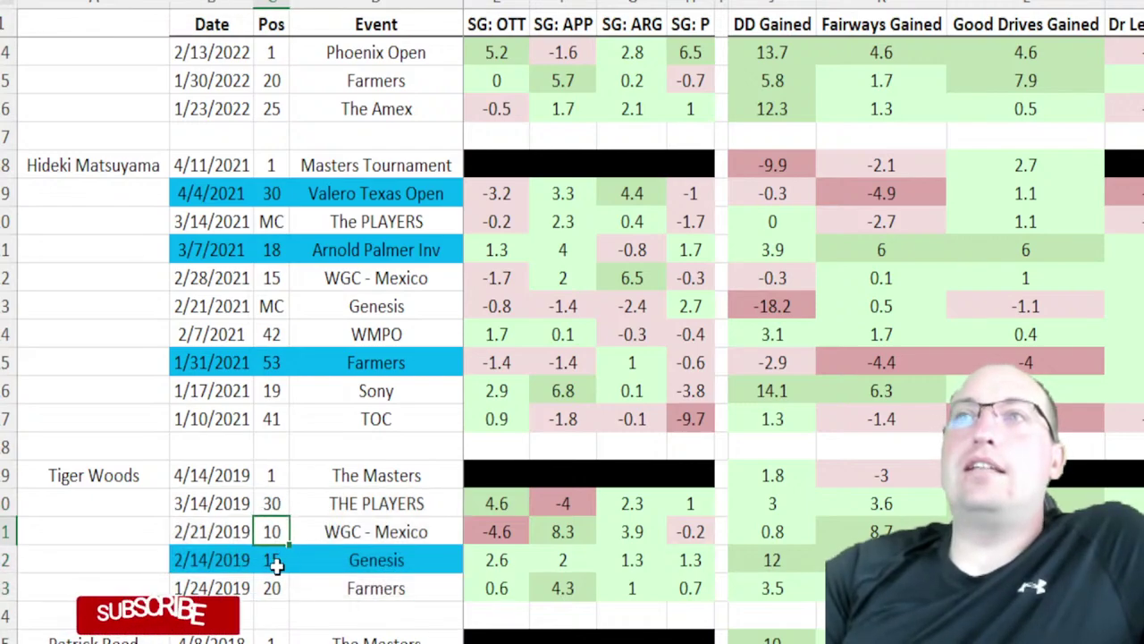
pyautogui.press('Down')
pyautogui.press('Down')
# Highlight Patrick Reed's 2018 Arnold Palmer Inv, Valspar Championship and WMPO results
pyautogui.scroll(-2, 395, 418)
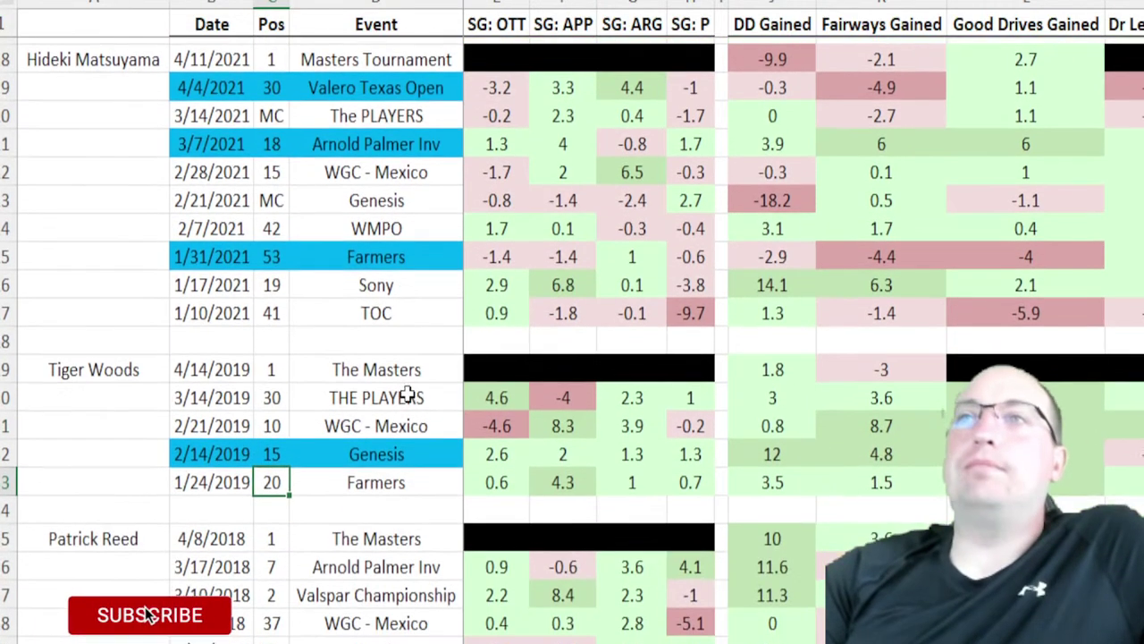
pyautogui.click(250, 534)
pyautogui.moveTo(215, 560); pyautogui.dragTo(375, 588)
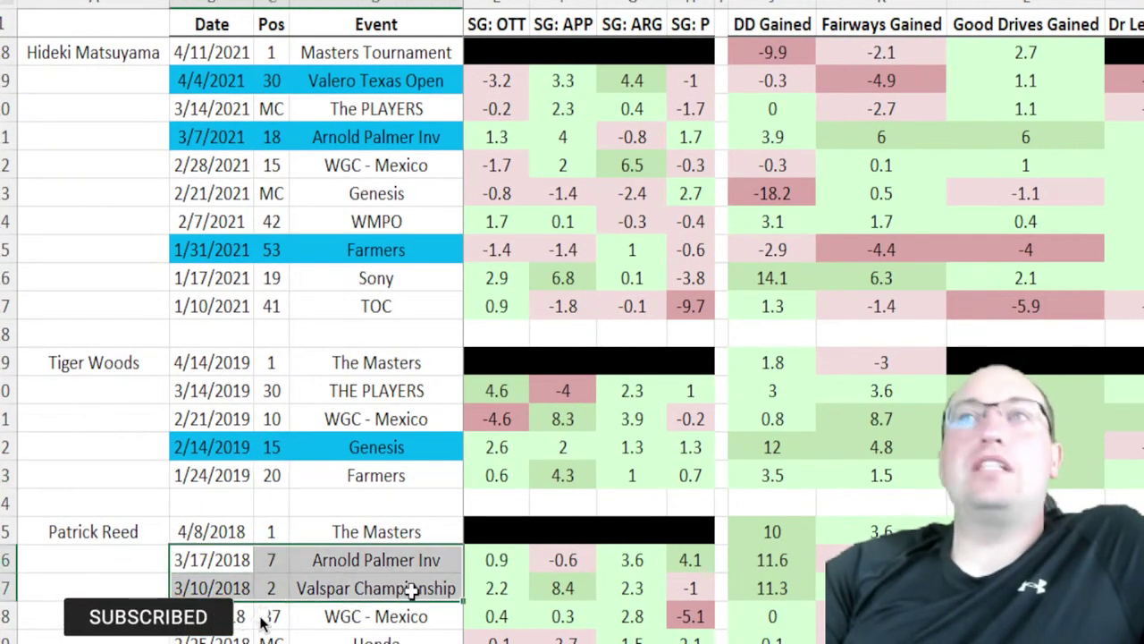
pyautogui.moveTo(279, 561); pyautogui.dragTo(372, 593)
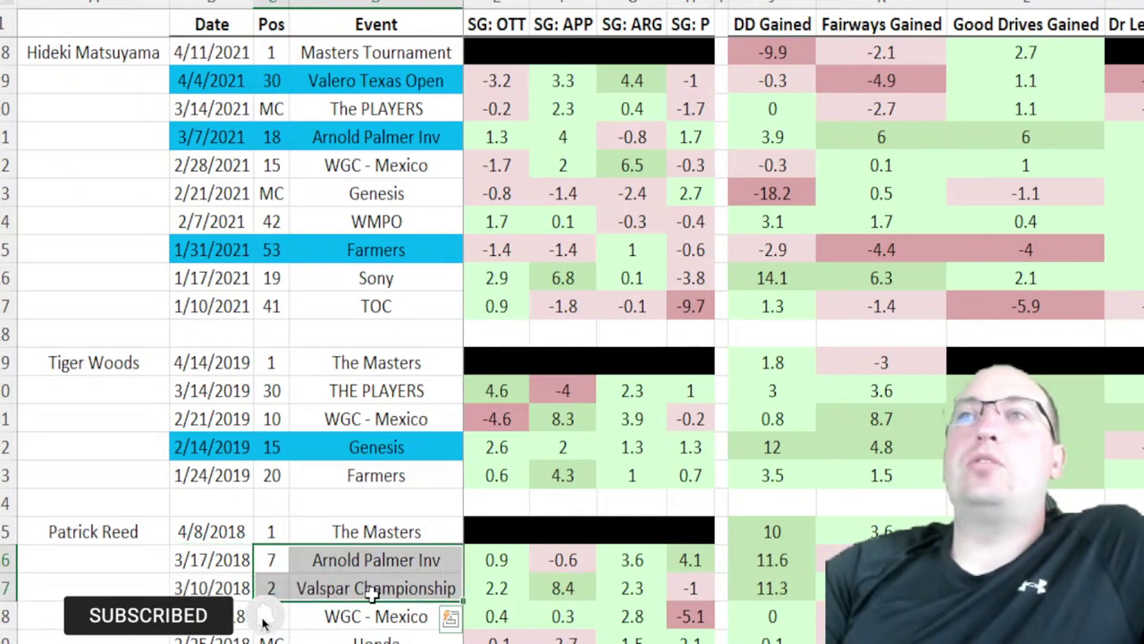
pyautogui.click(265, 623)
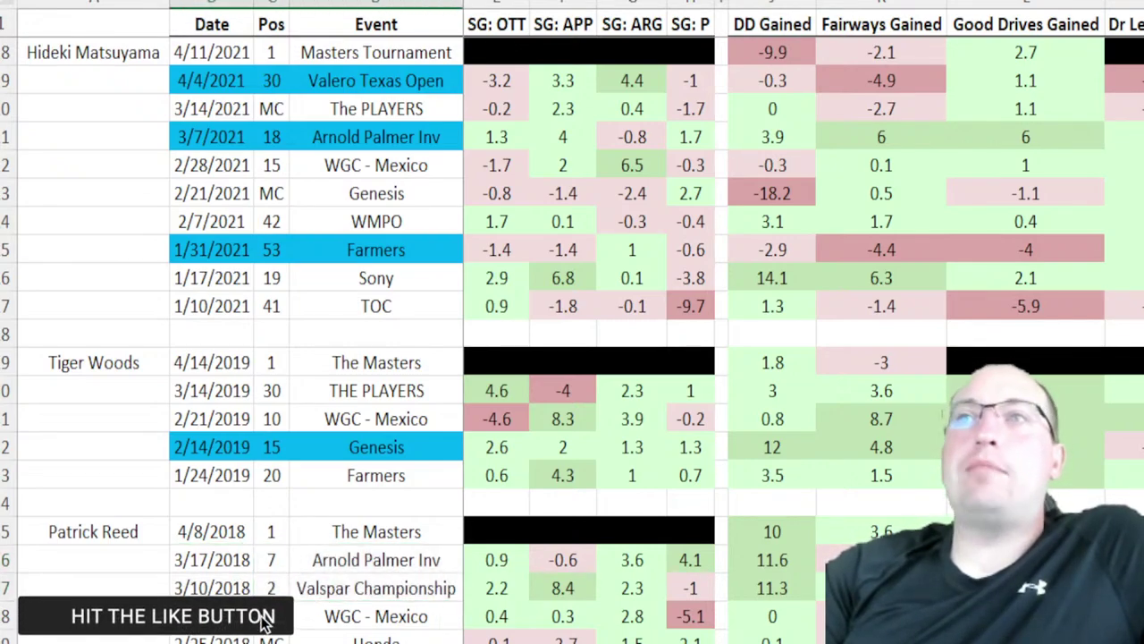
pyautogui.scroll(-3, 313, 608)
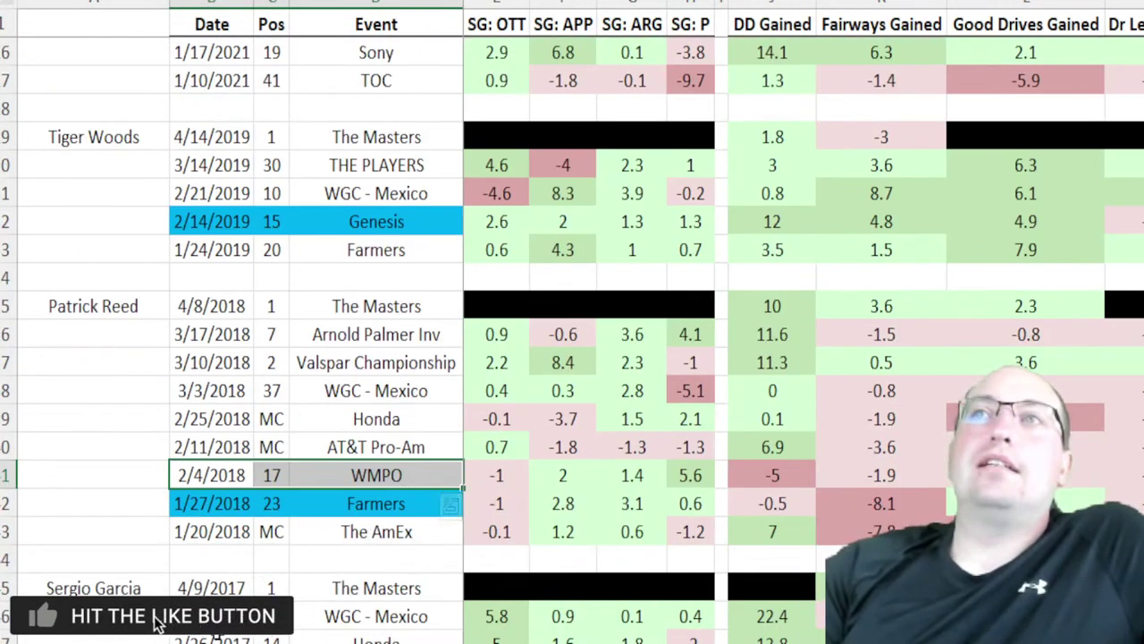
# Review the lead-in results of Sergio Garcia, Danny Willett and Jordan Spieth, highlighting their events in turn
pyautogui.click(409, 624)
pyautogui.scroll(-2, 413, 626)
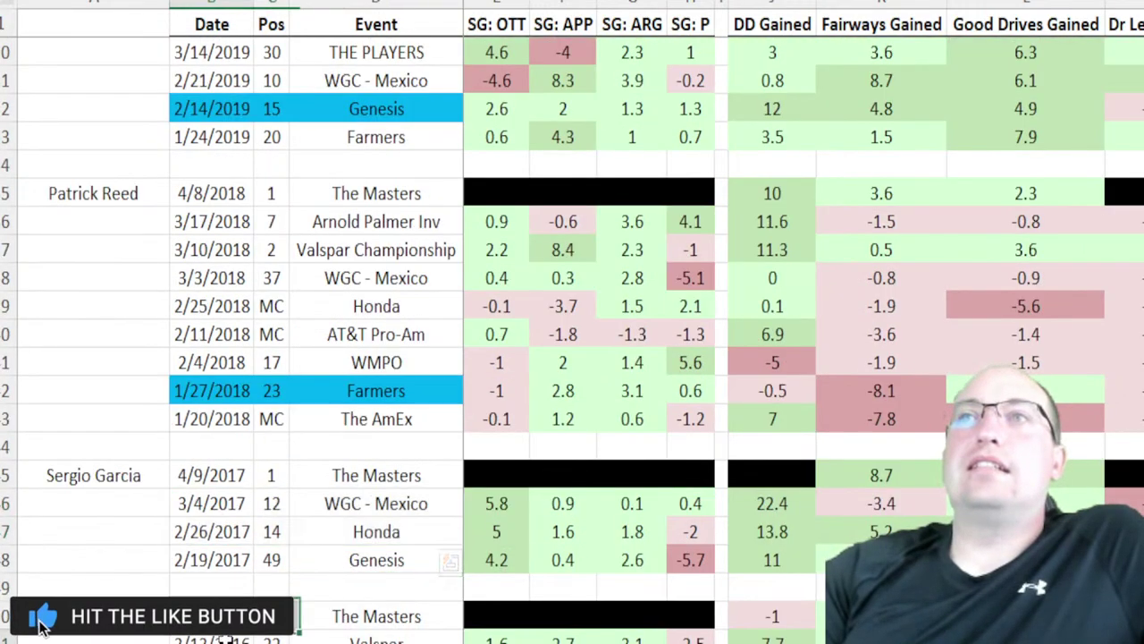
pyautogui.moveTo(211, 638); pyautogui.dragTo(376, 642)
pyautogui.scroll(-3, 376, 487)
pyautogui.moveTo(271, 504); pyautogui.dragTo(376, 640)
# Highlight Bubba Watson's 2014 events from The Masters to the Farmers, then Adam Scott's 2013 finishing positions
pyautogui.scroll(-4, 367, 501)
pyautogui.moveTo(303, 447); pyautogui.dragTo(304, 559)
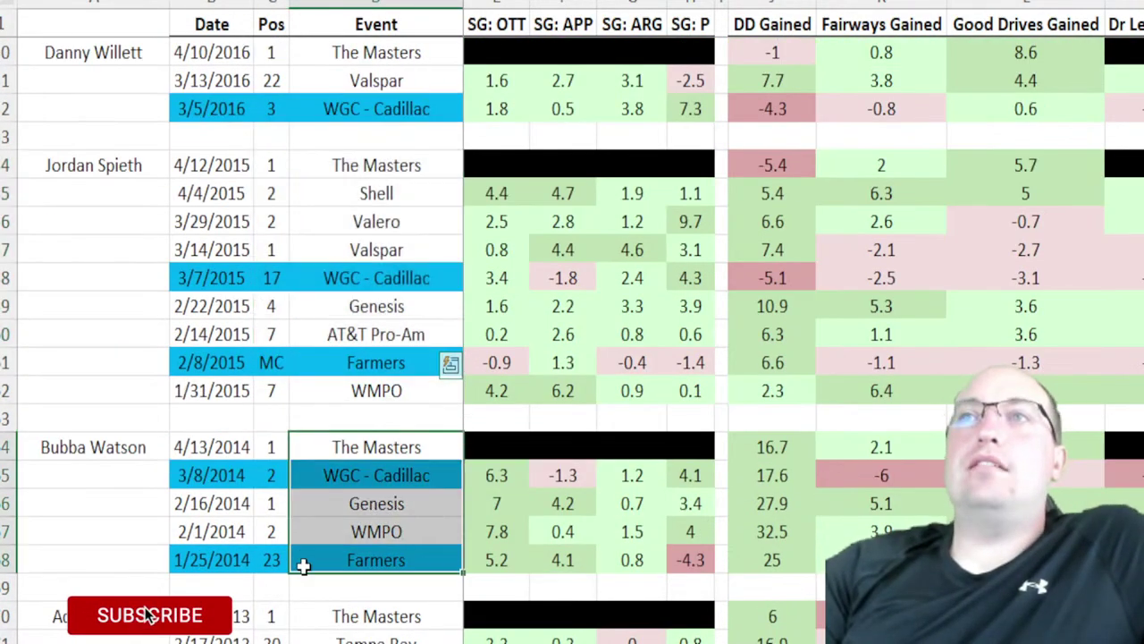
pyautogui.scroll(-2, 304, 536)
pyautogui.moveTo(271, 616); pyautogui.dragTo(271, 640)
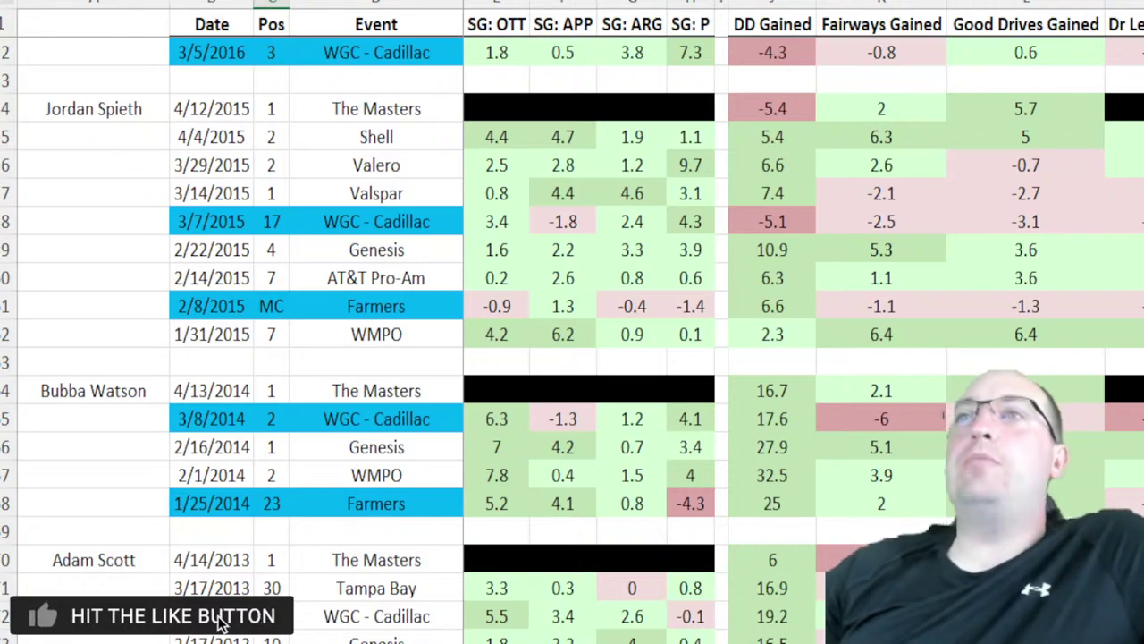
# Return to Hideki Matsuyama's 2021 results and highlight his WGC - Mexico and Arnold Palmer Inv rows
pyautogui.scroll(20, 326, 597)
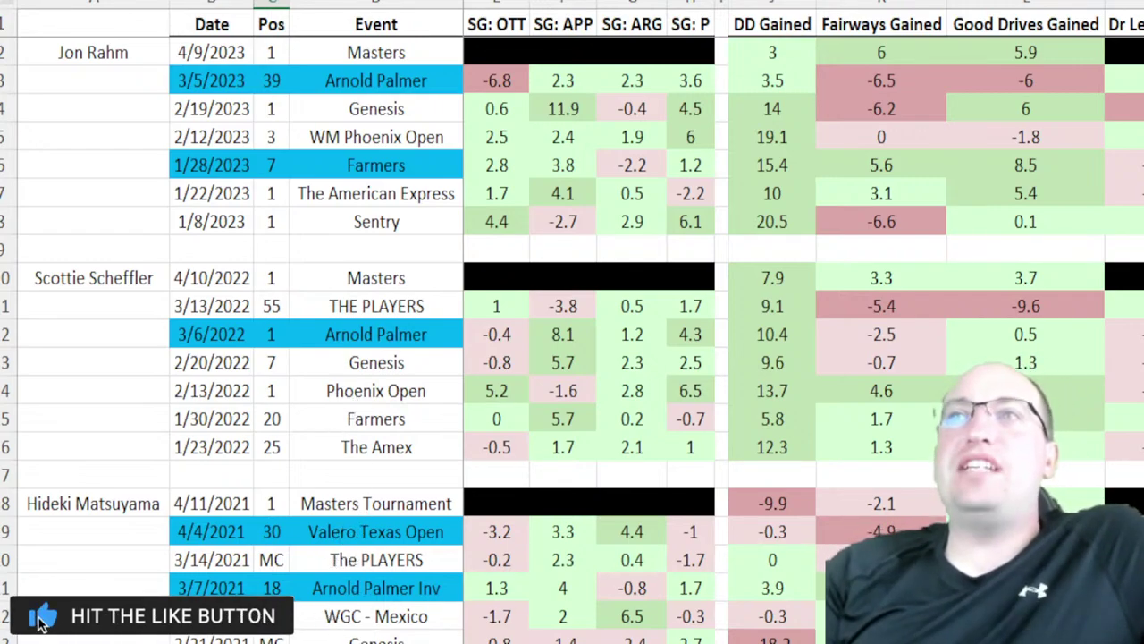
pyautogui.moveTo(211, 616); pyautogui.dragTo(429, 616)
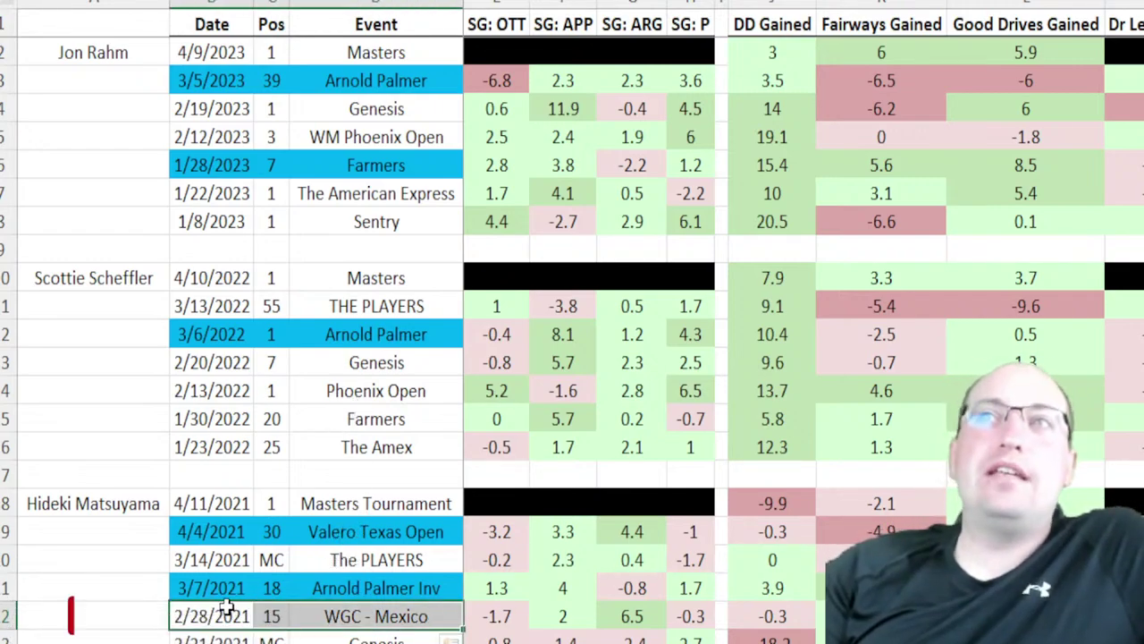
pyautogui.moveTo(228, 607); pyautogui.dragTo(385, 588)
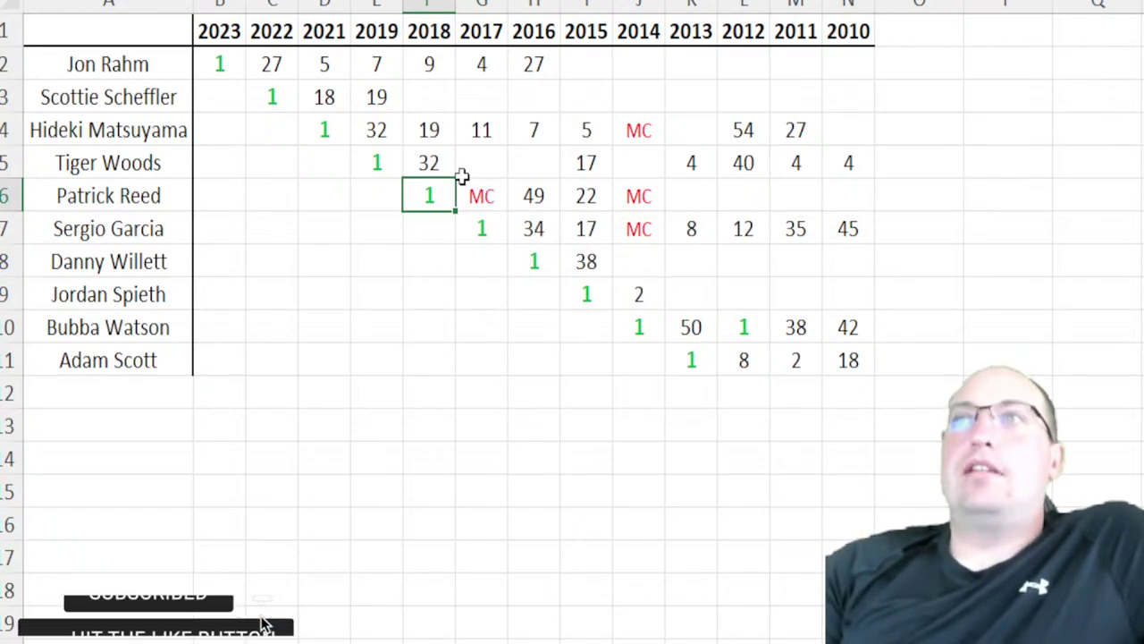
# In the winners' finishes-by-year table, highlight the blank post-win cells for Tiger Woods, Hideki Matsuyama, Scottie Scheffler and Bubba Watson
pyautogui.click(340, 161)
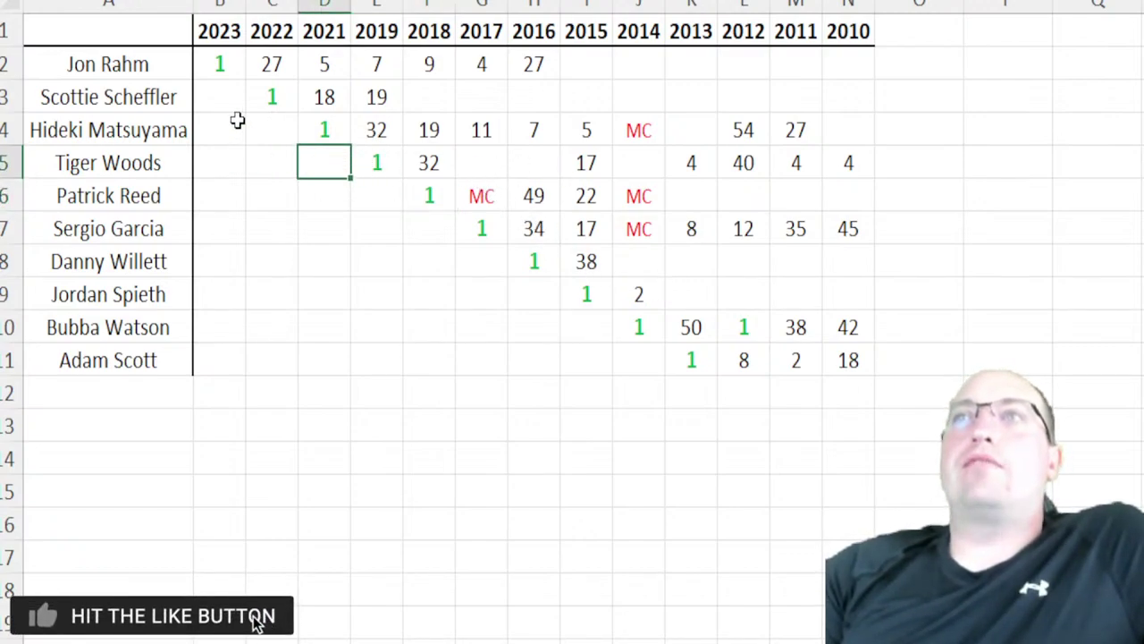
pyautogui.moveTo(268, 124); pyautogui.dragTo(235, 123)
pyautogui.click(222, 96)
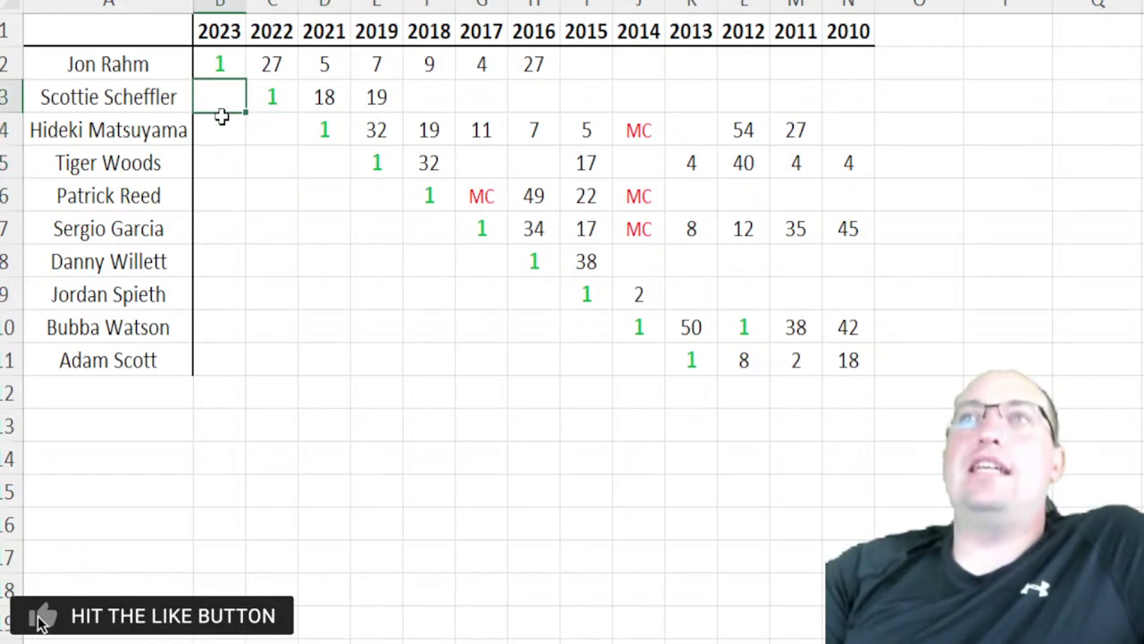
pyautogui.moveTo(237, 314); pyautogui.dragTo(588, 319)
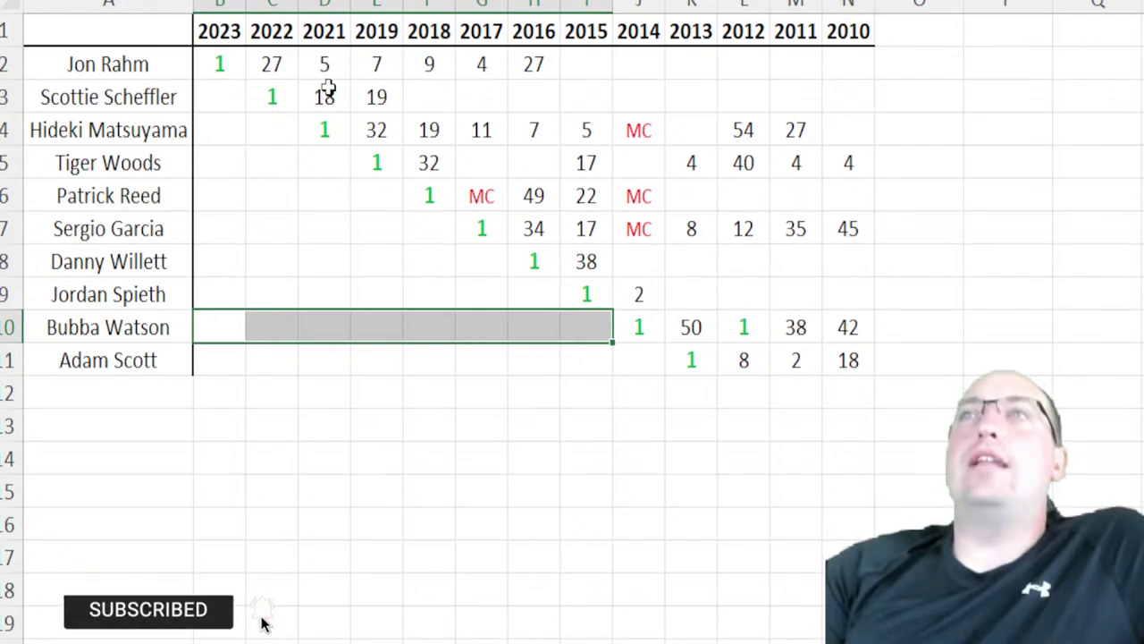
# Highlight Jon Rahm's 2022 to 2016 finishes, then Scottie Scheffler's 2021 and 2019 finishes
pyautogui.moveTo(273, 71); pyautogui.dragTo(554, 63)
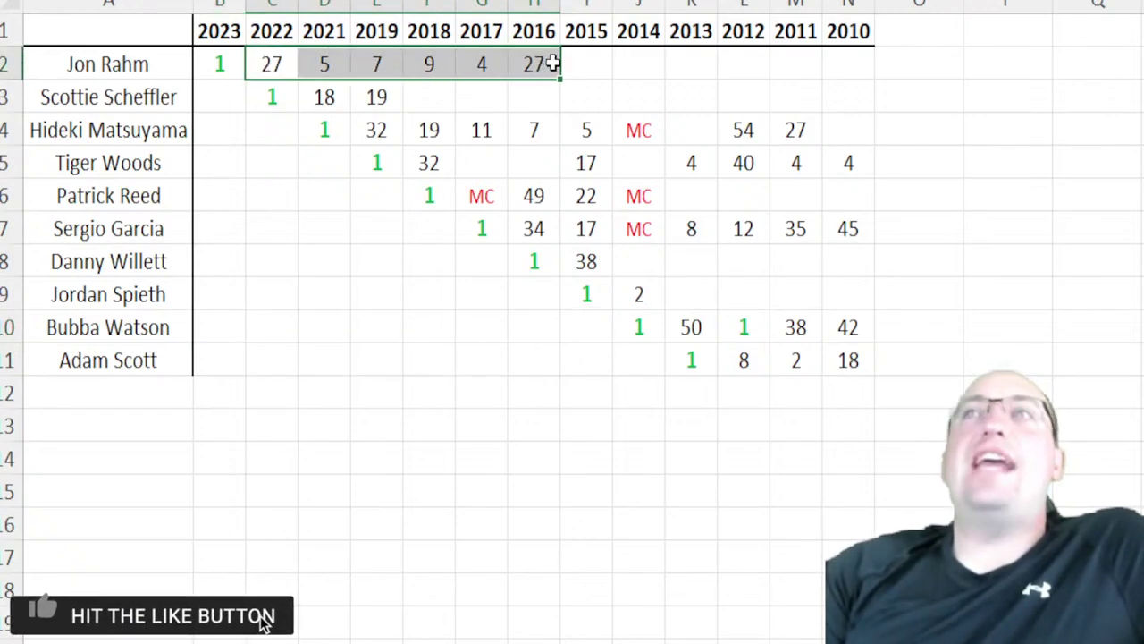
pyautogui.moveTo(321, 62); pyautogui.dragTo(486, 54)
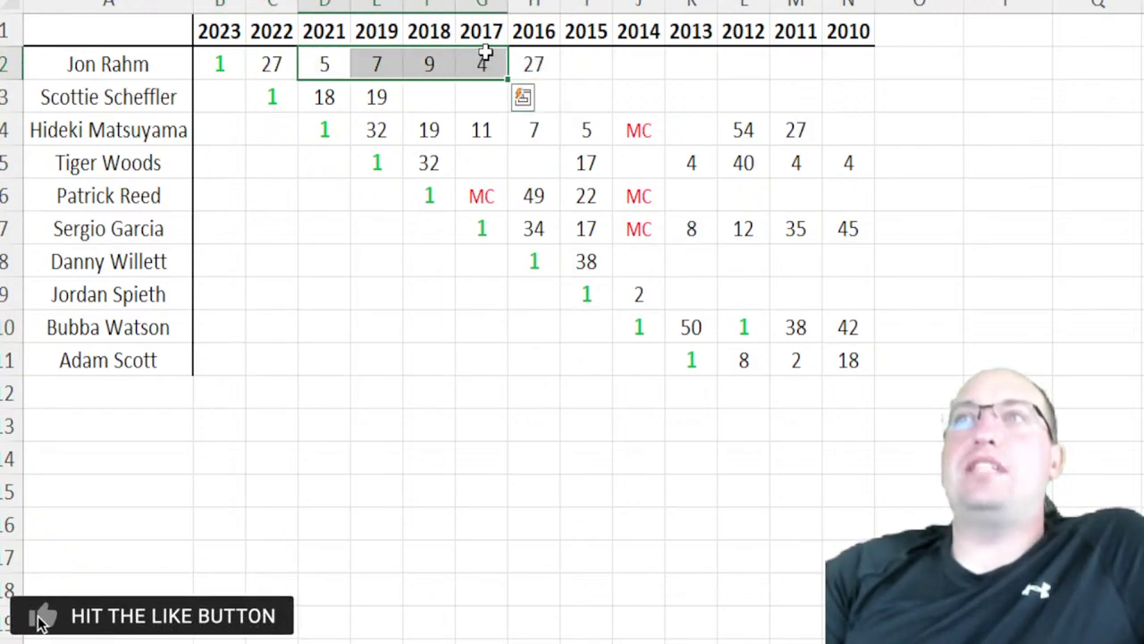
pyautogui.moveTo(340, 96); pyautogui.dragTo(411, 95)
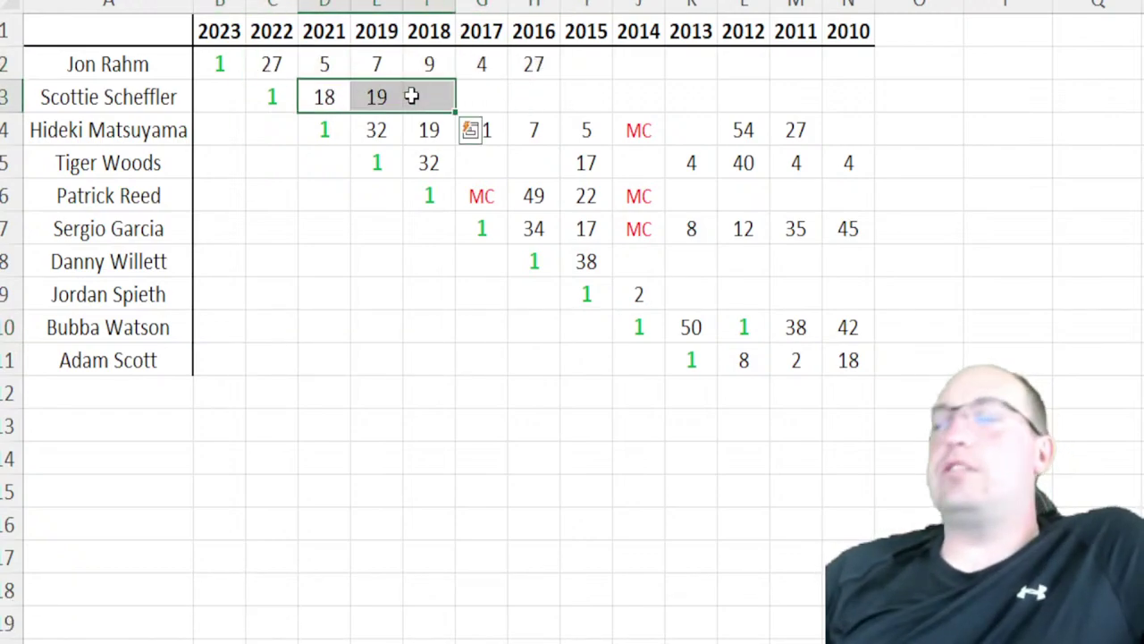
pyautogui.click(378, 96)
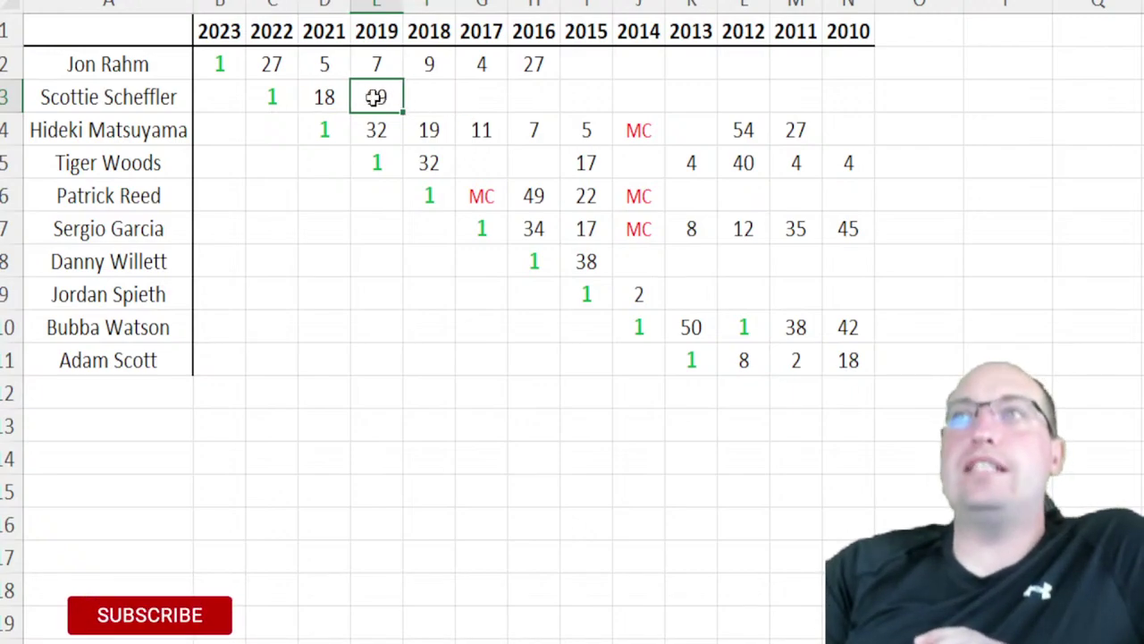
pyautogui.press('Left')
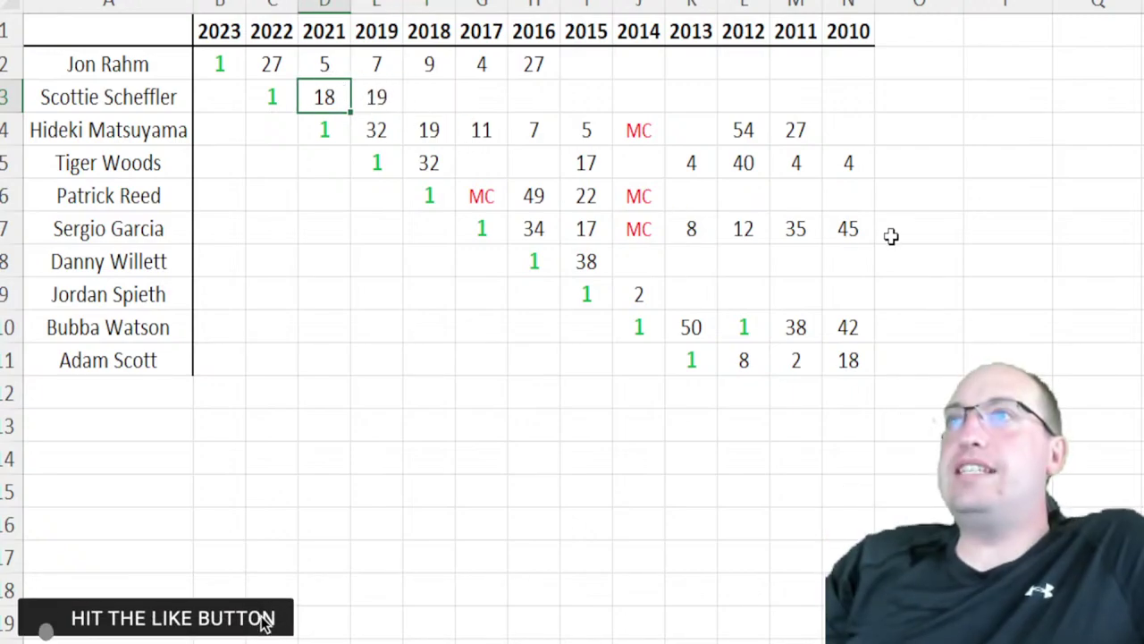
# Point out Hideki Matsuyama's 2016, 2017 and 2018 finishes one by one
pyautogui.click(526, 135)
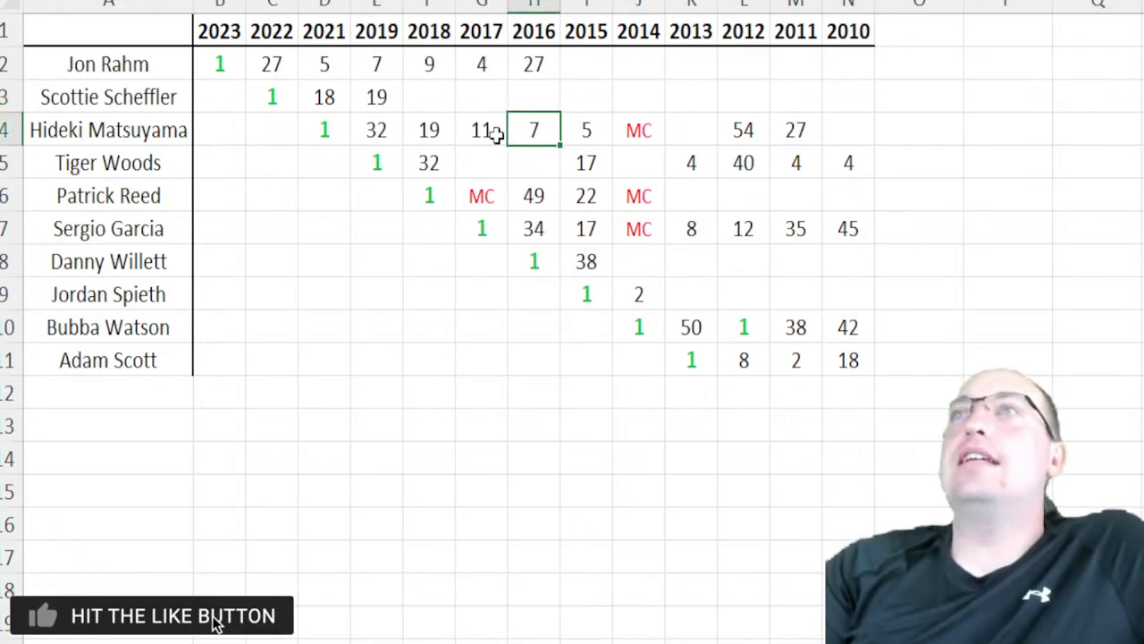
pyautogui.click(492, 133)
pyautogui.click(438, 139)
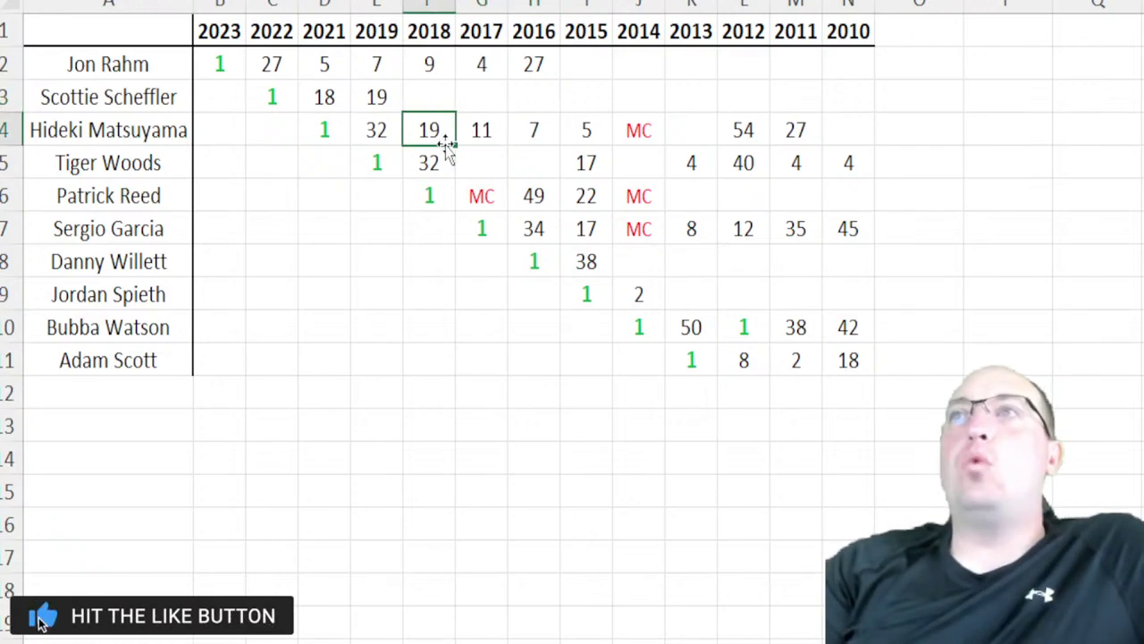
# Highlight Tiger Woods's finishes from 2018 back to 2010 and the 2010 column, then include Patrick Reed's row
pyautogui.moveTo(447, 163); pyautogui.dragTo(858, 166)
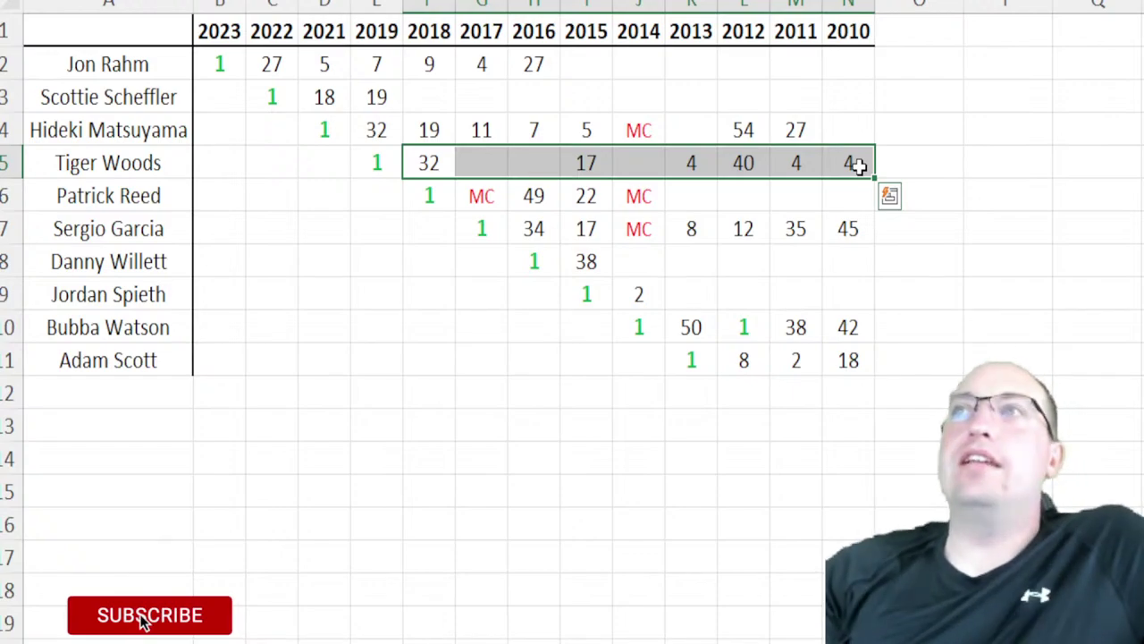
pyautogui.moveTo(393, 161); pyautogui.dragTo(1109, 162)
pyautogui.click(848, 4)
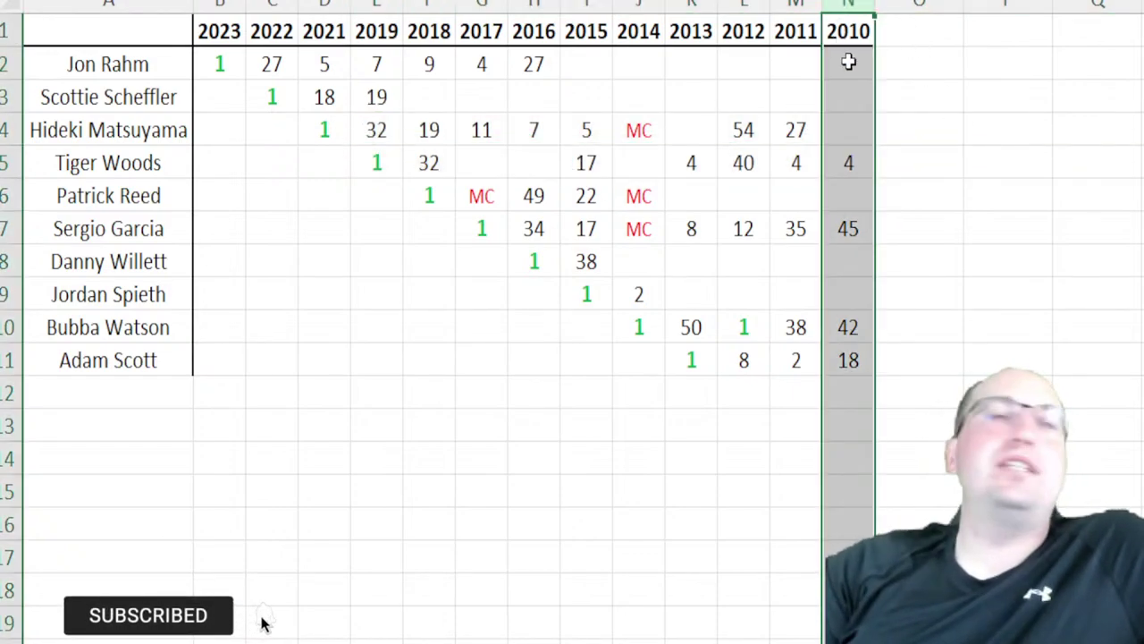
pyautogui.moveTo(423, 199); pyautogui.dragTo(685, 169)
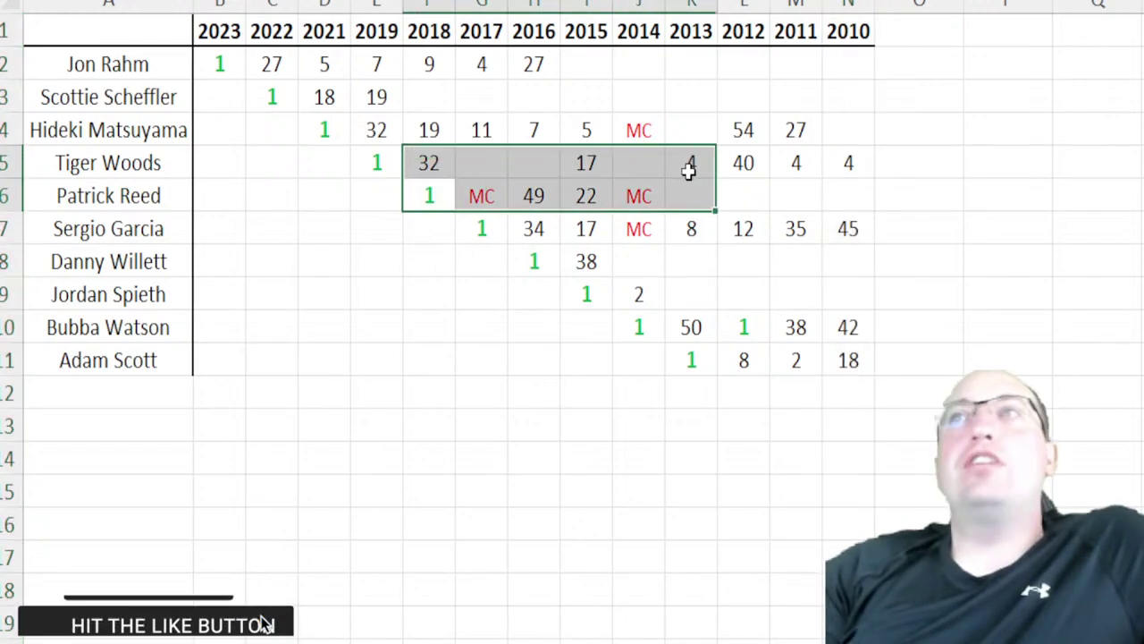
# Point out Patrick Reed's 2015 finish, then highlight Sergio Garcia's finishes from 2017 back to 2010, singling out 2014
pyautogui.click(590, 196)
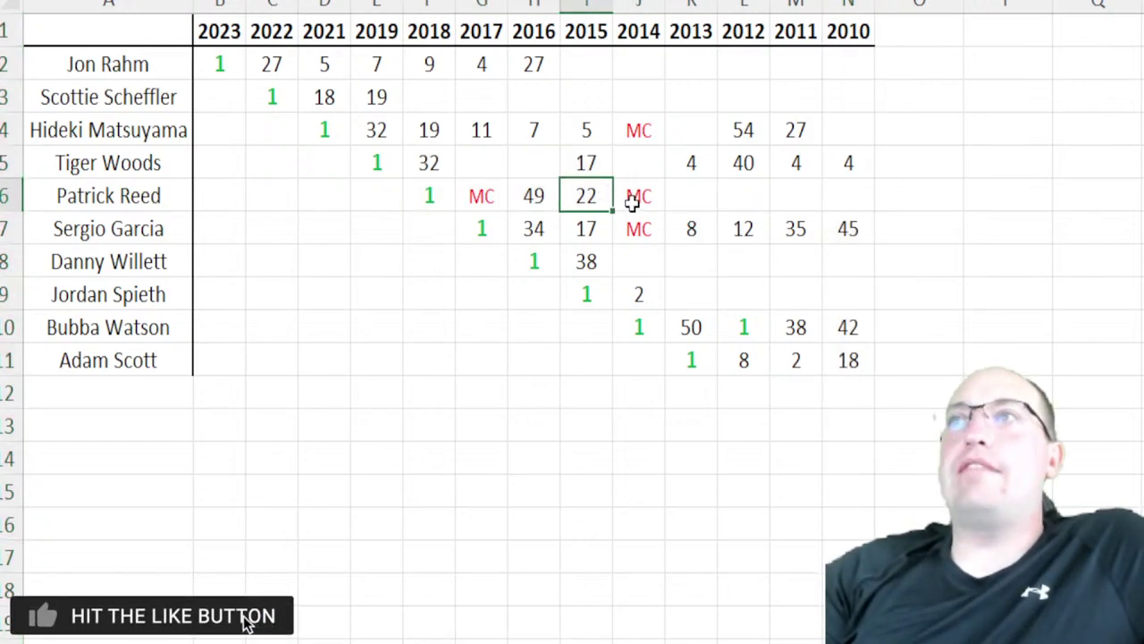
pyautogui.moveTo(481, 229); pyautogui.dragTo(847, 236)
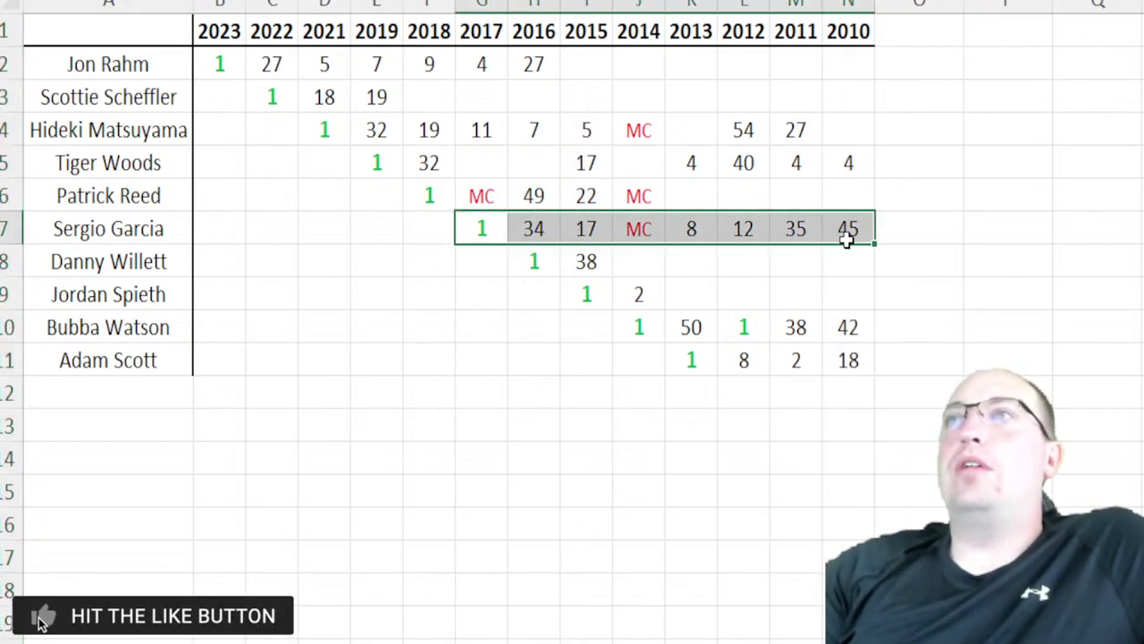
pyautogui.click(621, 231)
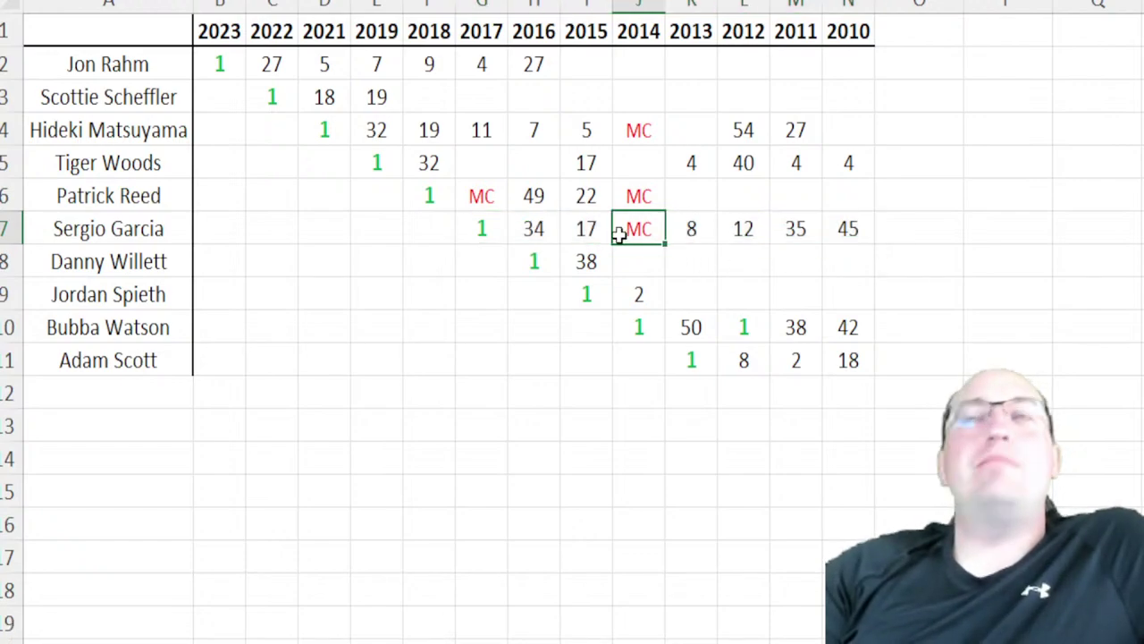
pyautogui.moveTo(492, 239); pyautogui.dragTo(832, 223)
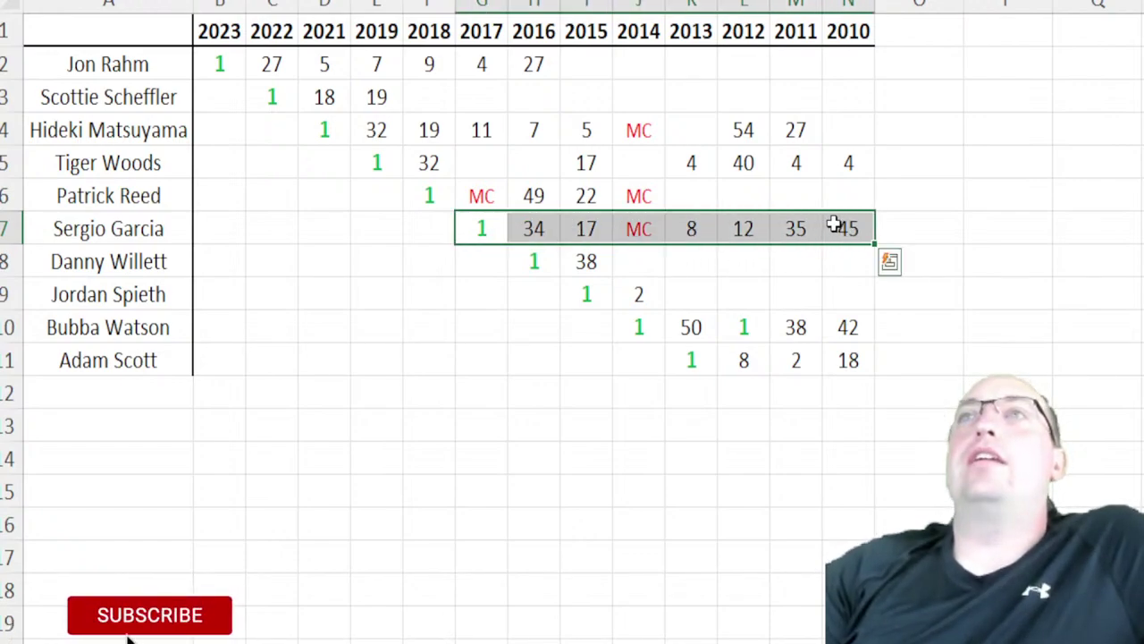
# Point out Danny Willett's 2015 finish and Jordan Spieth's 2014 and 2015 finishes
pyautogui.click(586, 262)
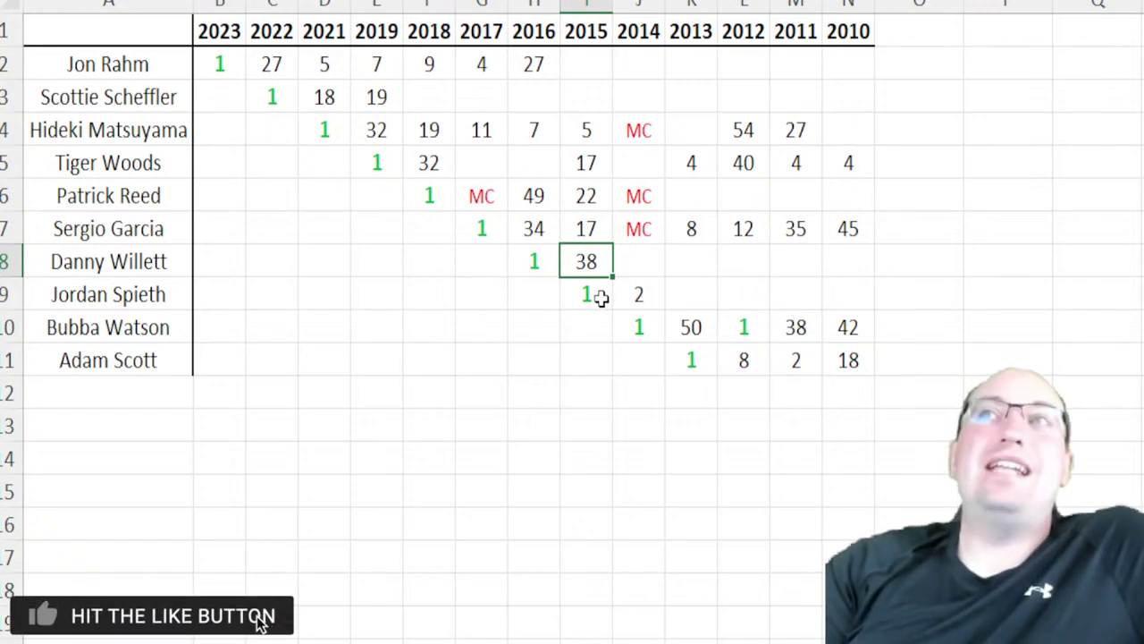
pyautogui.click(630, 297)
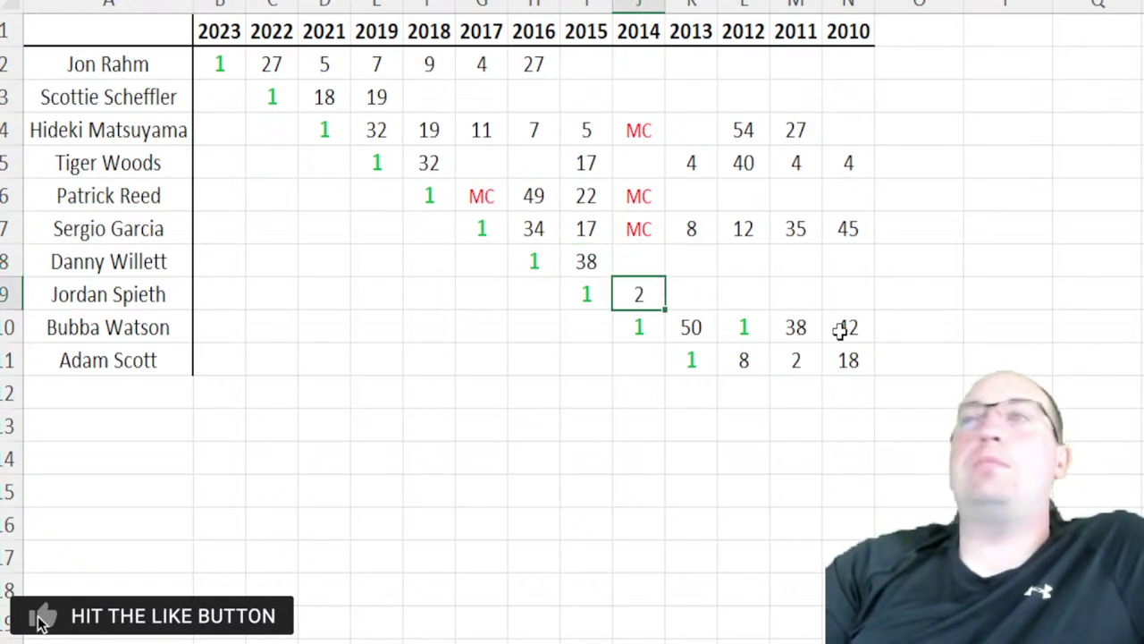
pyautogui.click(582, 297)
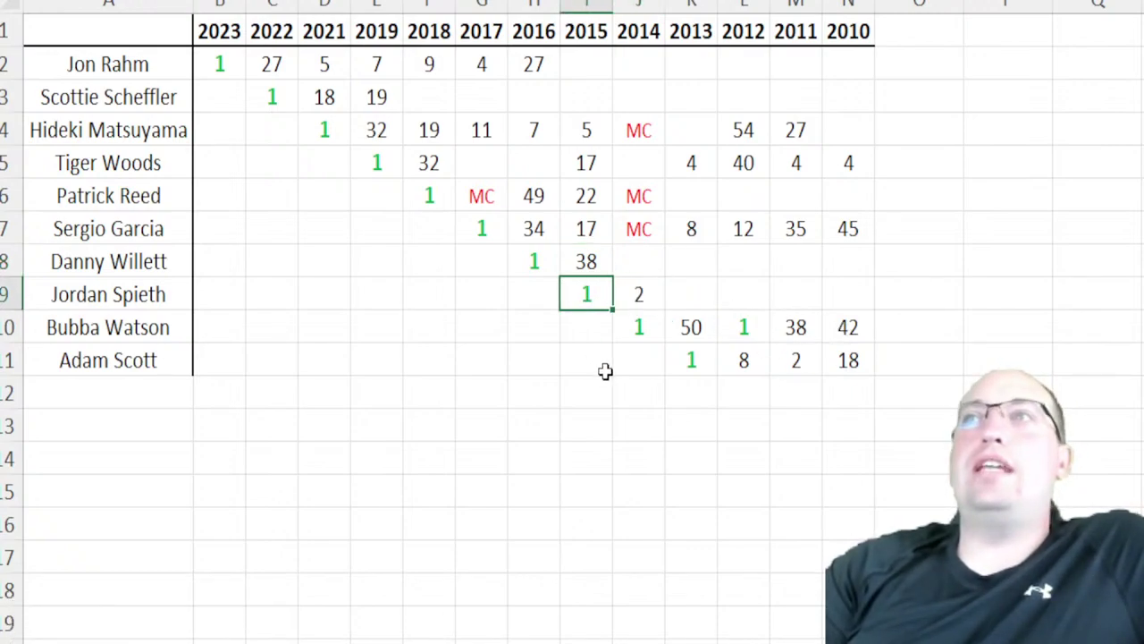
# Highlight Bubba Watson's 2014 to 2010 finishes and Adam Scott's 2013 to 2010 finishes, then all winners' 2022 to 2010 cells
pyautogui.moveTo(639, 328); pyautogui.dragTo(853, 327)
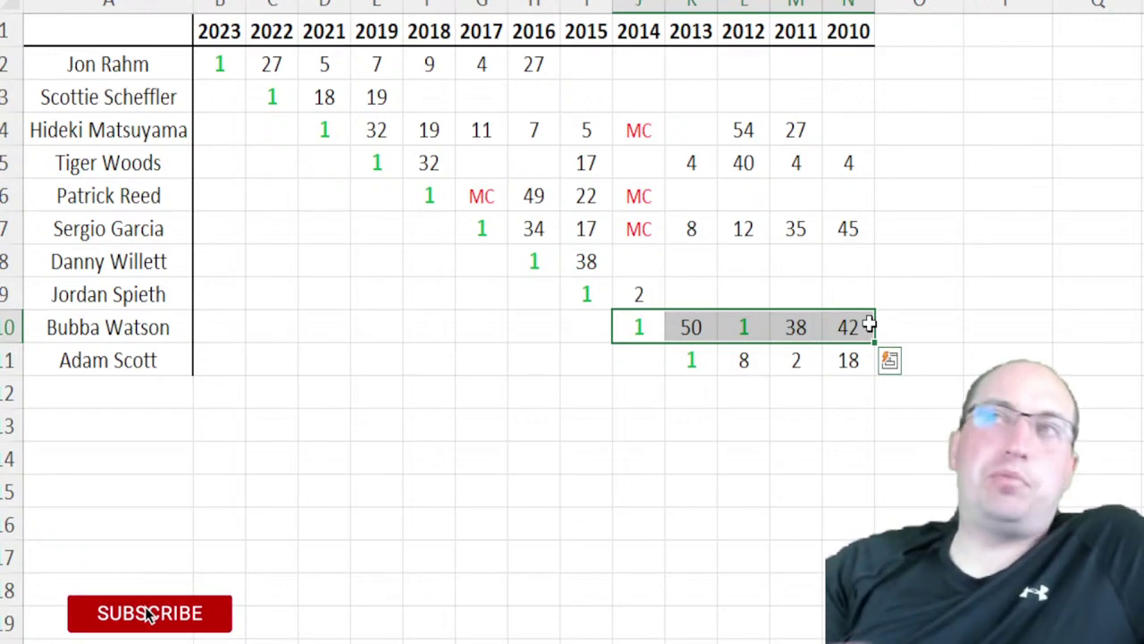
pyautogui.click(638, 326)
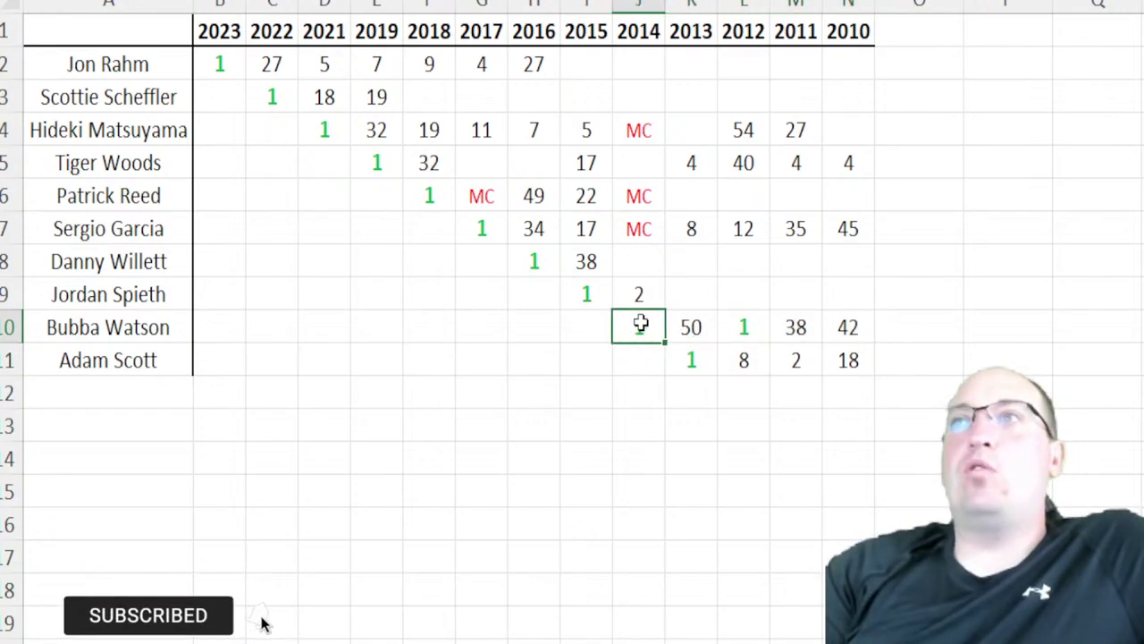
pyautogui.click(732, 334)
pyautogui.moveTo(706, 368); pyautogui.dragTo(855, 360)
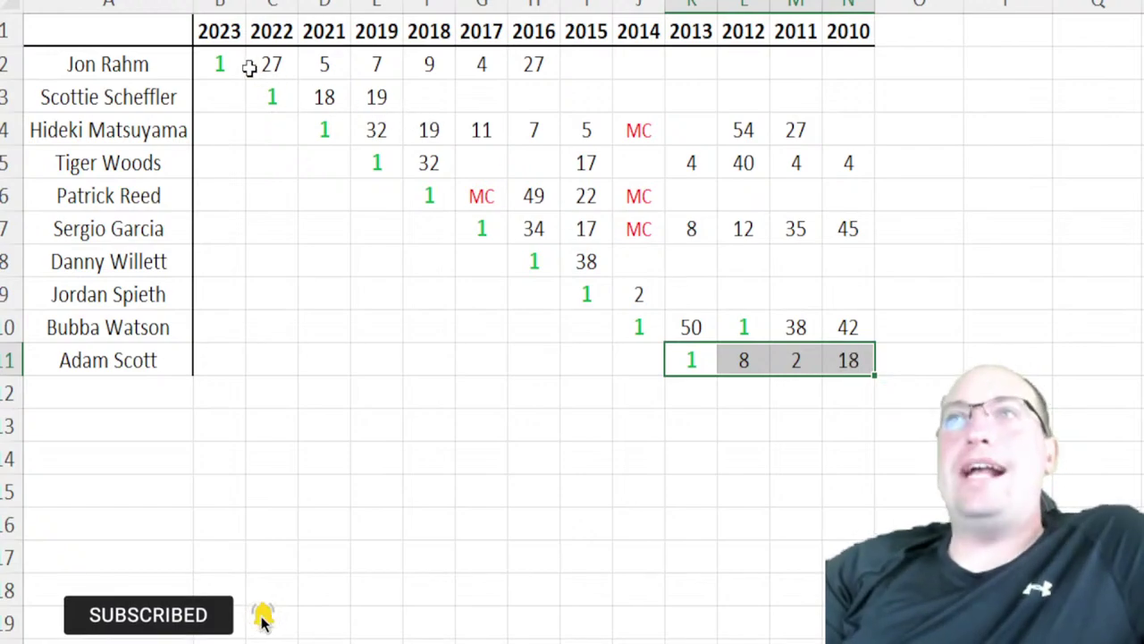
pyautogui.moveTo(250, 66); pyautogui.dragTo(848, 361)
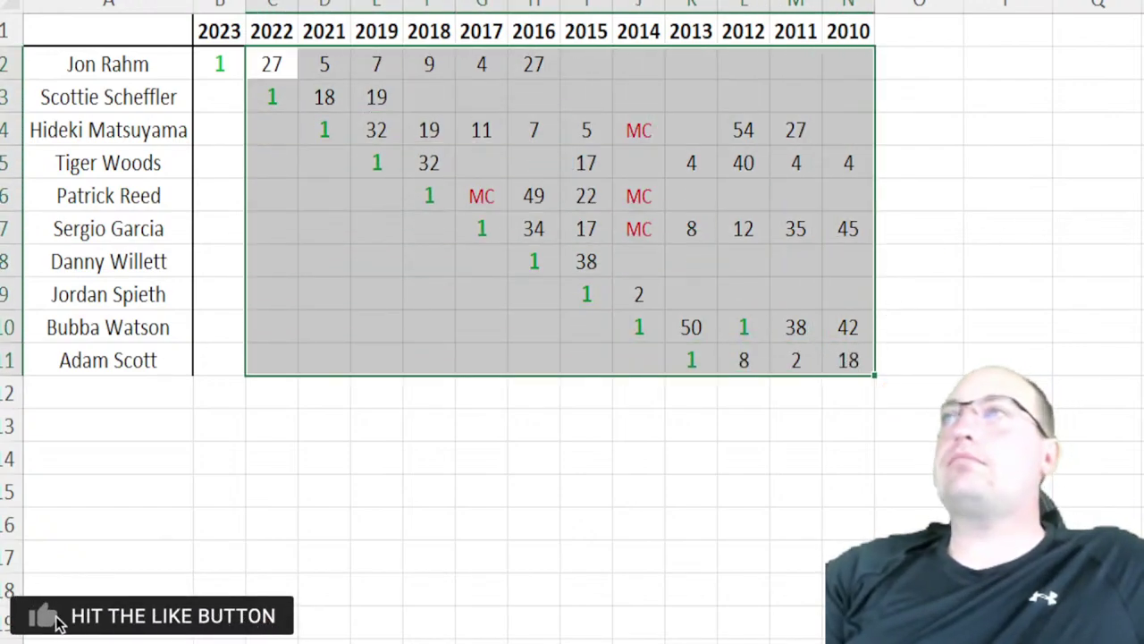
pyautogui.click(40, 623)
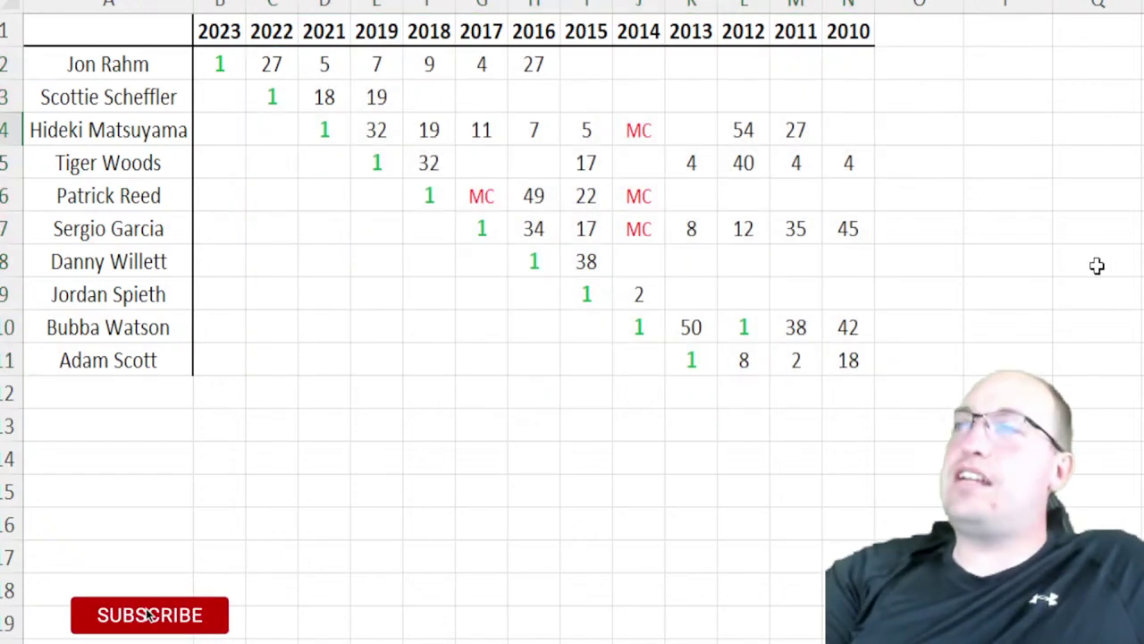
# In the winners' last-start table, highlight the date, position and event for 3/5/2023, 3/13/2022 and 4/4/2021
pyautogui.hscroll(5, 1098, 268)
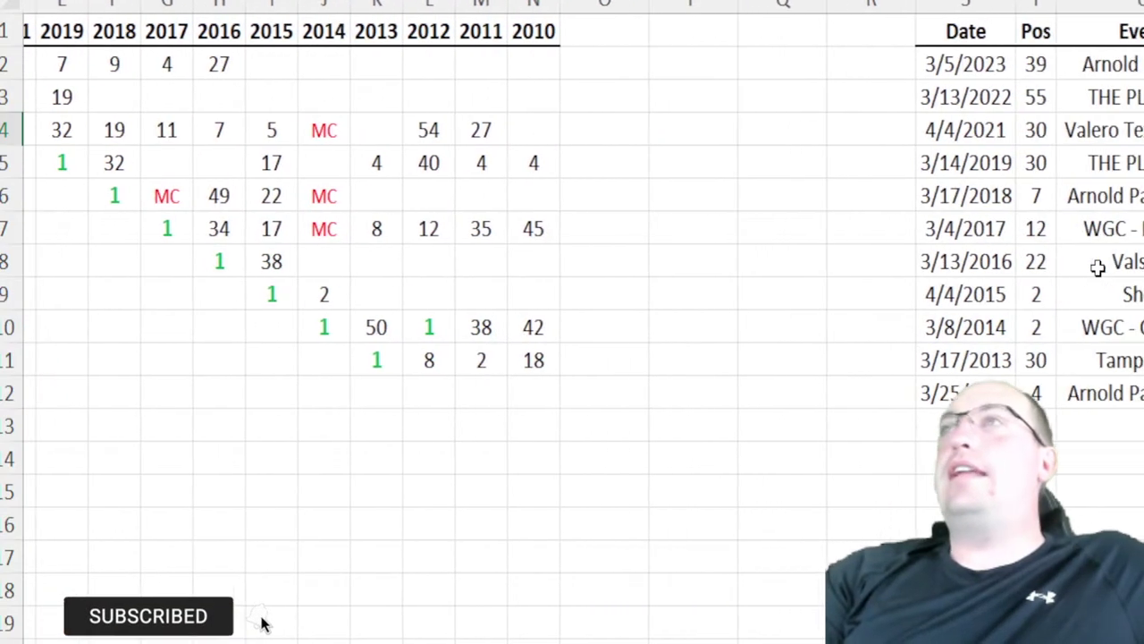
pyautogui.hscroll(1, 558, 268)
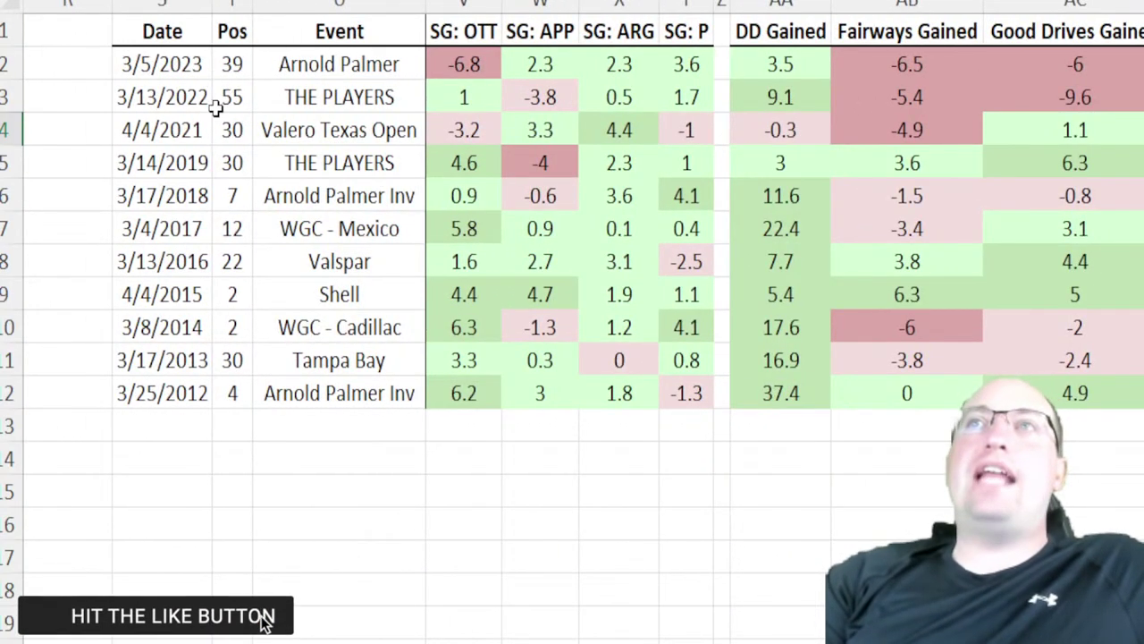
pyautogui.moveTo(148, 69); pyautogui.dragTo(320, 49)
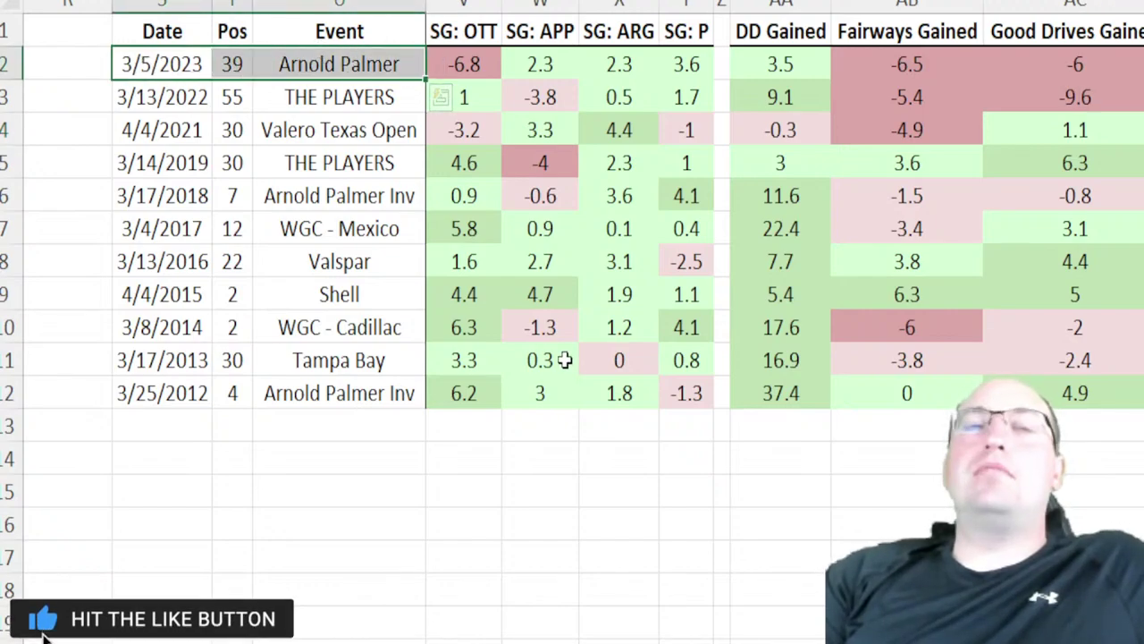
pyautogui.moveTo(179, 103); pyautogui.dragTo(324, 97)
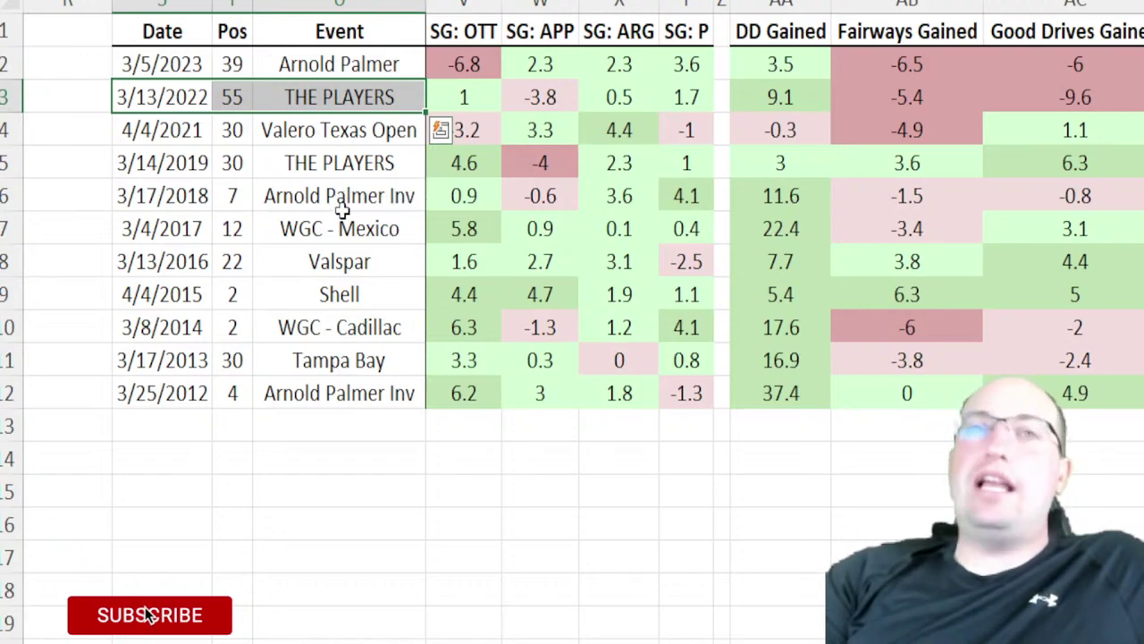
pyautogui.moveTo(156, 128); pyautogui.dragTo(300, 125)
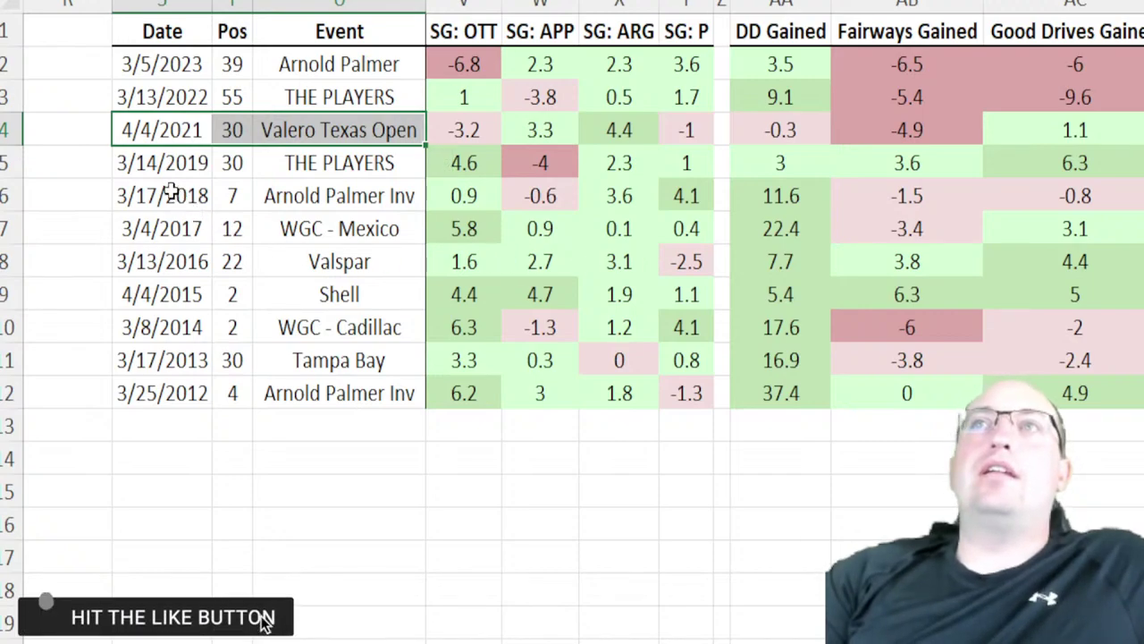
# Highlight the date, position and event of the 3/14/2019, 3/17/2018, 3/4/2017 and 4/4/2015 starts
pyautogui.moveTo(152, 163); pyautogui.dragTo(331, 163)
pyautogui.moveTo(182, 196); pyautogui.dragTo(304, 194)
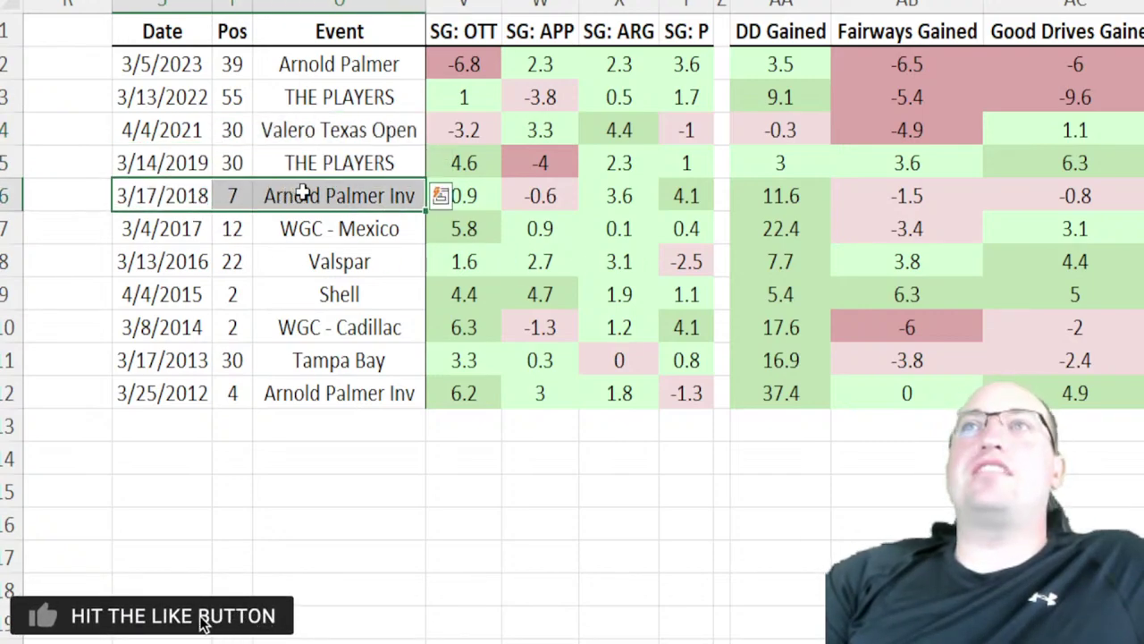
pyautogui.moveTo(174, 228); pyautogui.dragTo(309, 227)
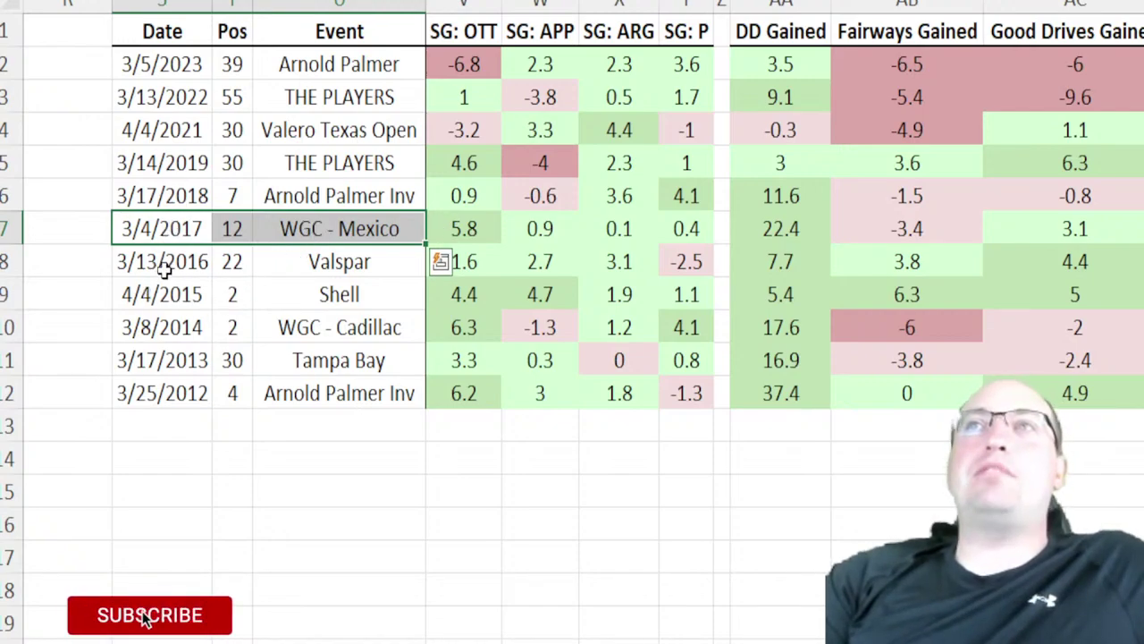
pyautogui.moveTo(150, 293); pyautogui.dragTo(291, 295)
# Trace the 4/4/2015 row back to Jordan Spieth's name and his 2015 win in the yearly finishes table
pyautogui.click(140, 296)
pyautogui.press('Left')
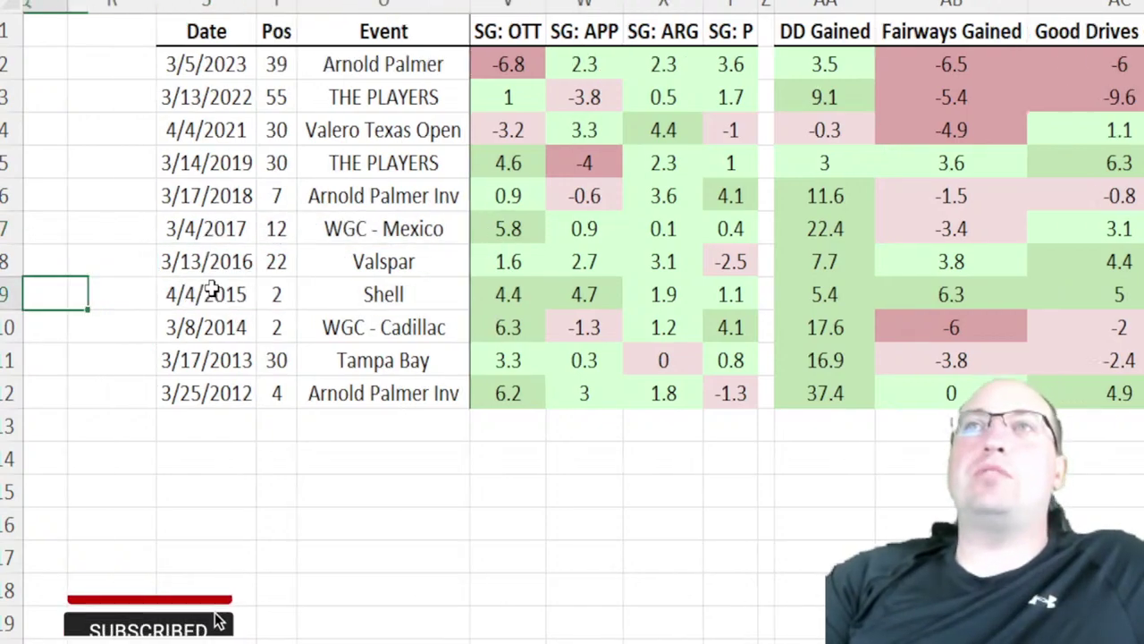
pyautogui.press('Left')
pyautogui.press('Left')
pyautogui.press('Left')
pyautogui.press('Left')
pyautogui.press('Left')
pyautogui.press('Left')
pyautogui.press('Left')
pyautogui.press('Left')
pyautogui.press('Left')
pyautogui.press('Left')
pyautogui.press('Left')
pyautogui.press('Left')
pyautogui.press('Left')
pyautogui.press('Left')
pyautogui.press('Left')
pyautogui.press('Left')
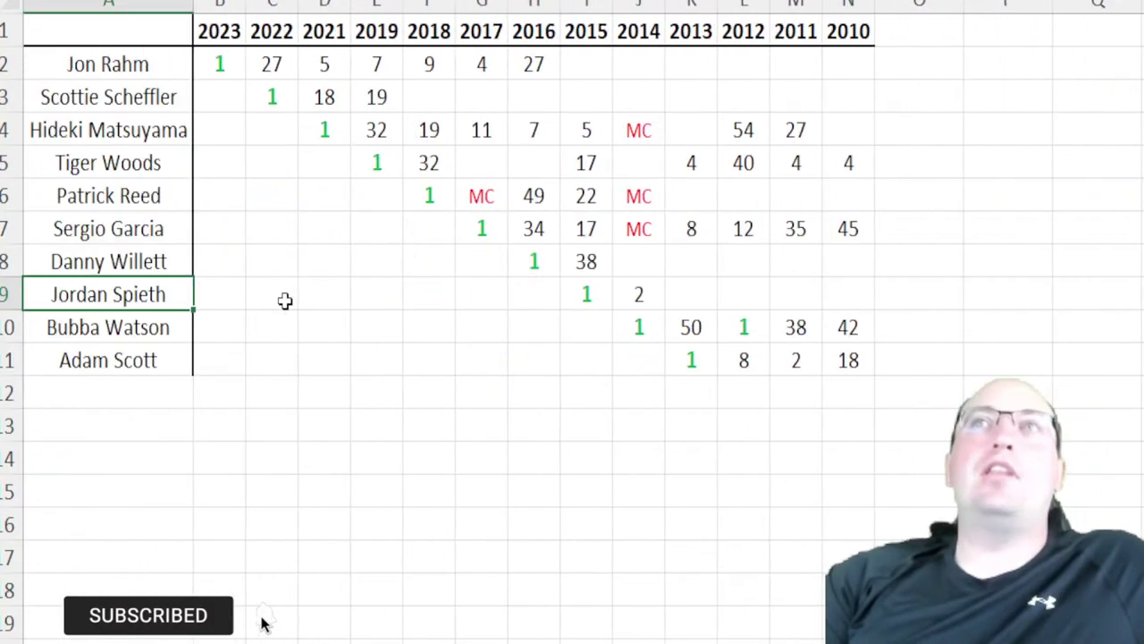
pyautogui.press('Right')
pyautogui.press('Right')
pyautogui.press('Right')
pyautogui.press('Right')
pyautogui.press('Right')
pyautogui.press('Right')
pyautogui.press('Right')
pyautogui.press('Right')
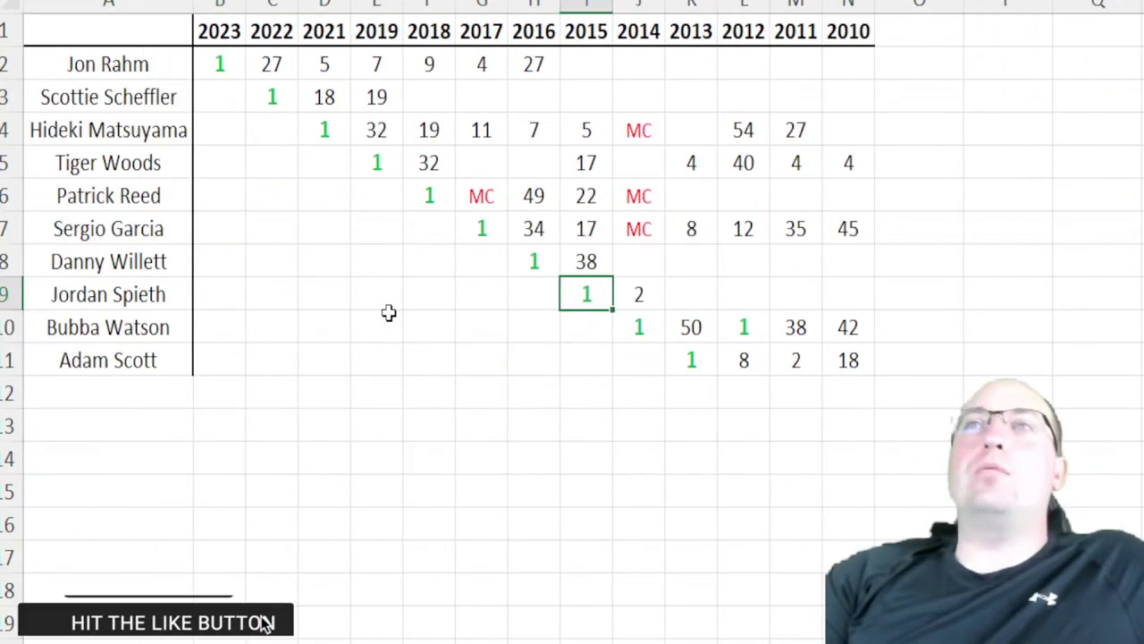
# Return along Jordan Spieth's row to the last-start table and highlight his 4/4/2015 Shell entry
pyautogui.press('Right')
pyautogui.press('Right')
pyautogui.press('Right')
pyautogui.press('Right')
pyautogui.press('Right')
pyautogui.press('Right')
pyautogui.press('Right')
pyautogui.press('Right')
pyautogui.press('Right')
pyautogui.press('Right')
pyautogui.press('Right')
pyautogui.press('Right')
pyautogui.press('Right')
pyautogui.press('Right')
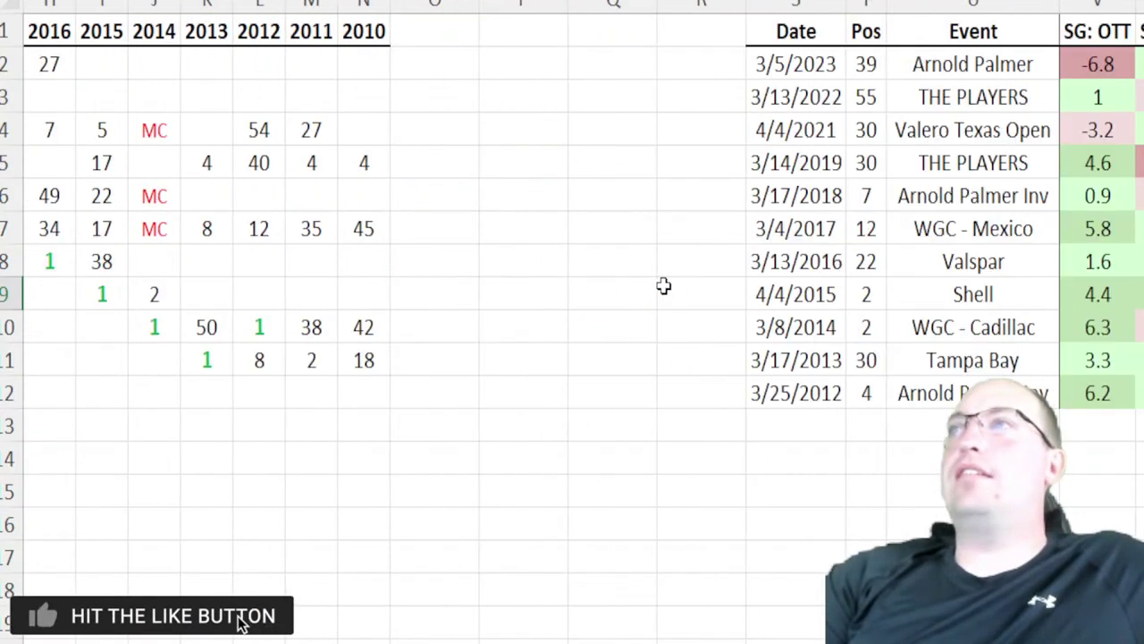
pyautogui.press('Right')
pyautogui.press('Right')
pyautogui.press('Right')
pyautogui.press('Right')
pyautogui.press('Right')
pyautogui.press('Right')
pyautogui.press('Right')
pyautogui.moveTo(120, 126); pyautogui.dragTo(259, 131)
pyautogui.moveTo(81, 288); pyautogui.dragTo(255, 294)
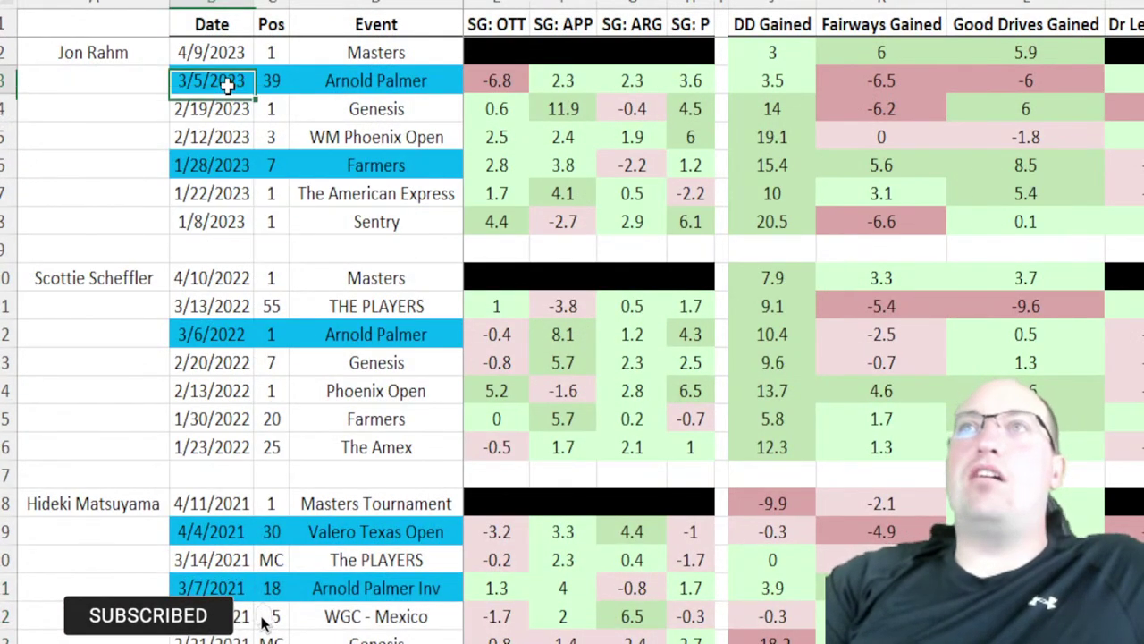
# In the detailed lead-in results, highlight the last pre-Masters starts of Jon Rahm (Arnold Palmer), Scottie Scheffler (THE PLAYERS) and Hideki Matsuyama (Valero Texas Open)
pyautogui.click(229, 82)
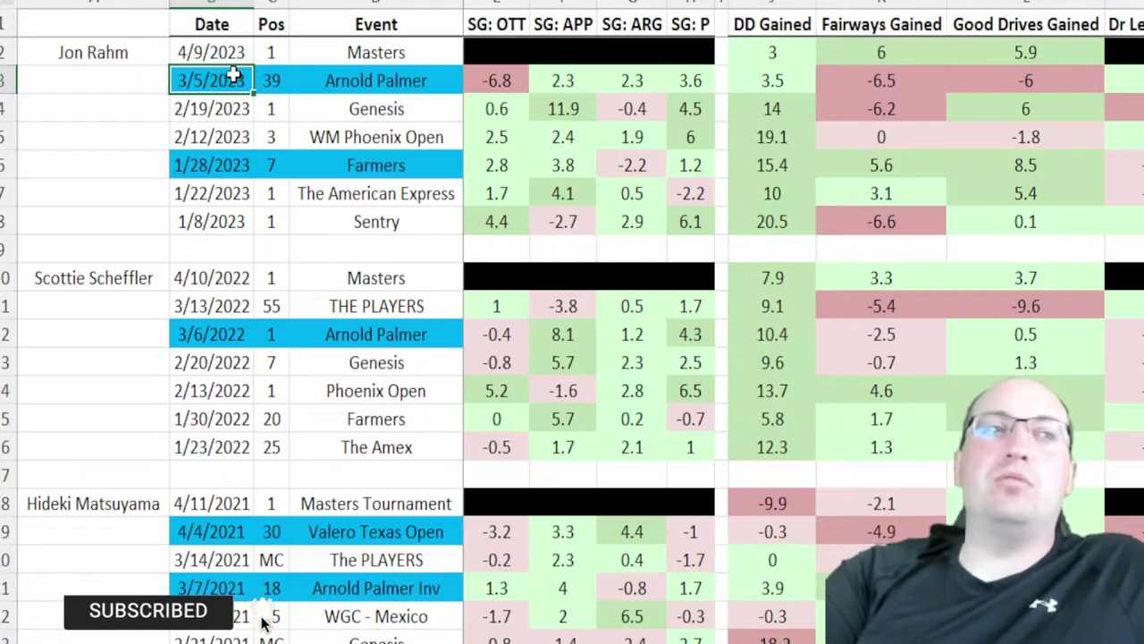
pyautogui.moveTo(196, 78); pyautogui.dragTo(415, 79)
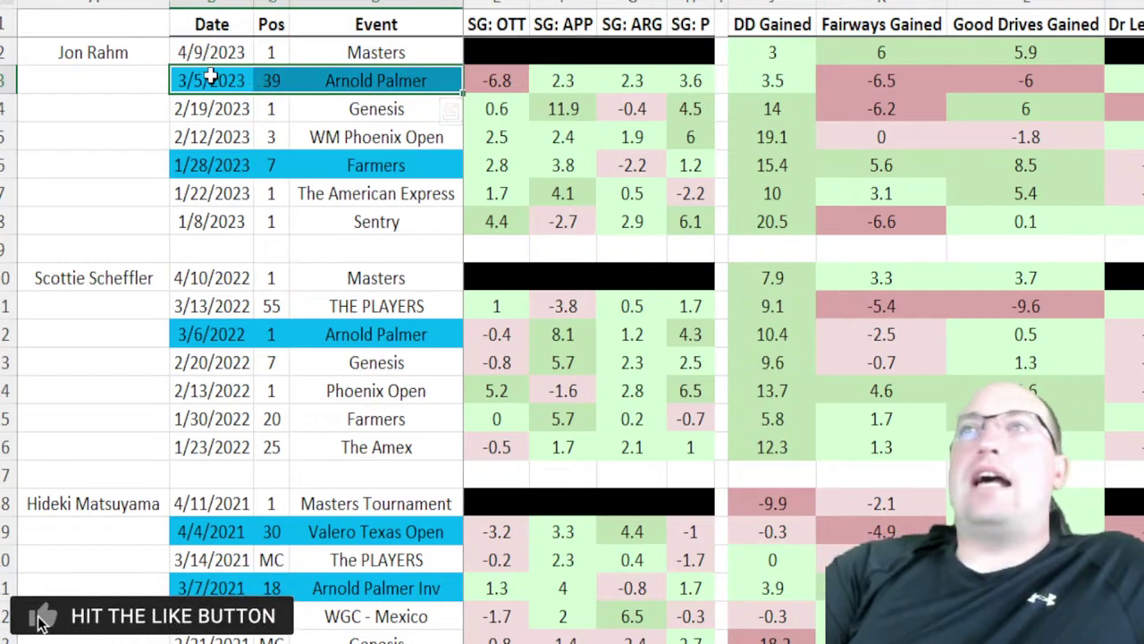
pyautogui.moveTo(214, 304); pyautogui.dragTo(401, 307)
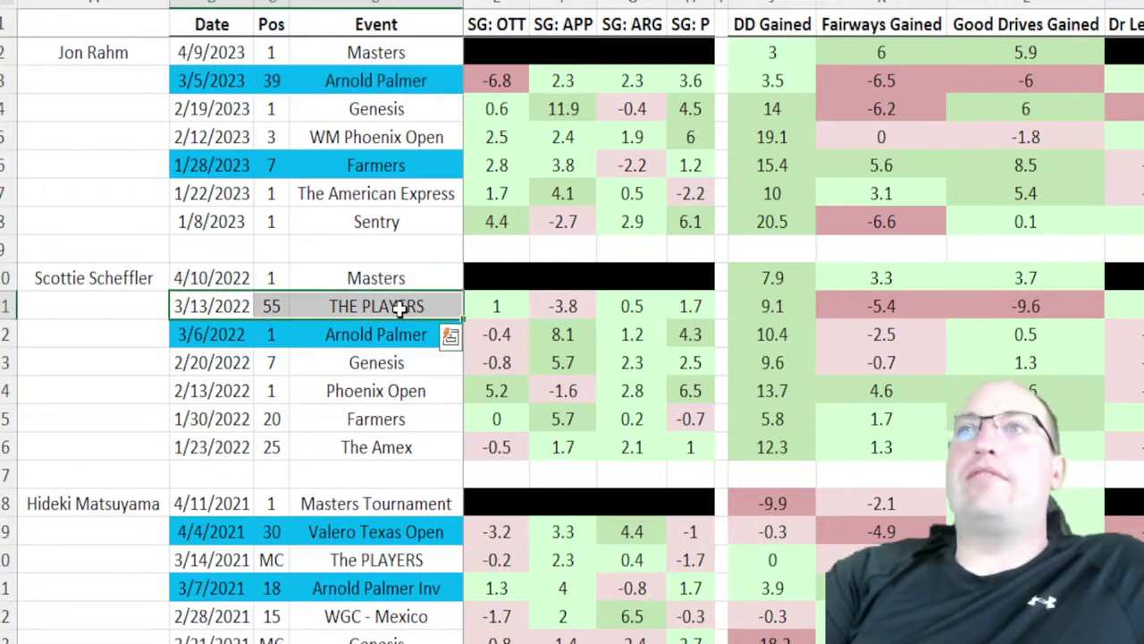
pyautogui.moveTo(215, 527); pyautogui.dragTo(376, 532)
# Highlight the last pre-Masters starts of Tiger Woods (THE PLAYERS), Patrick Reed (Arnold Palmer Inv), Sergio Garcia (WGC - Mexico) and Danny Willett (Valspar)
pyautogui.scroll(-3, 223, 536)
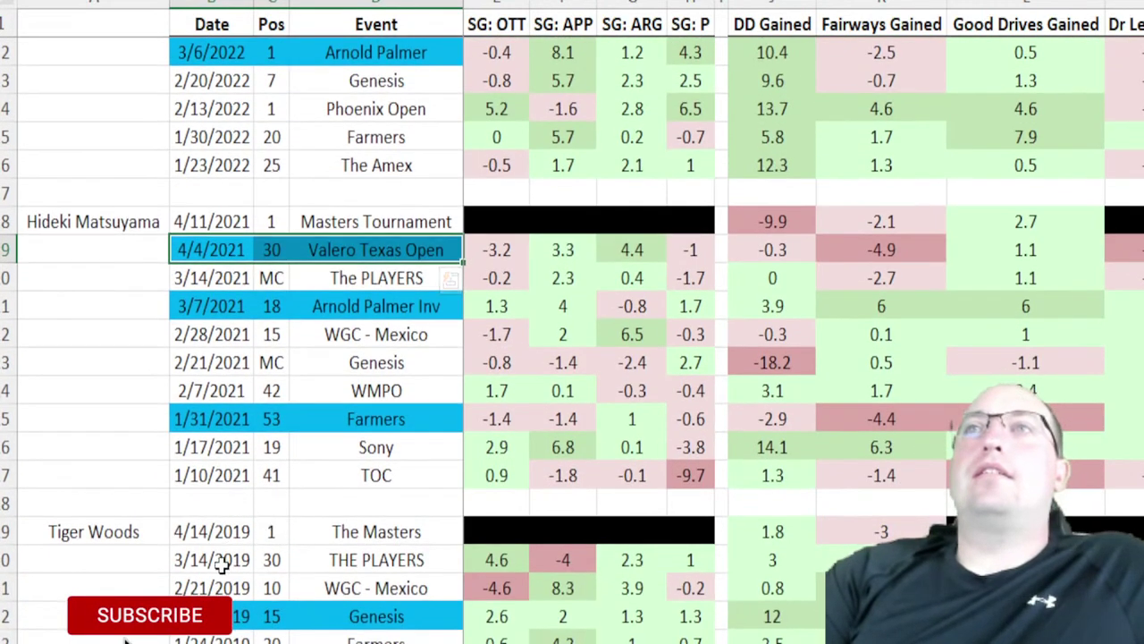
pyautogui.moveTo(221, 564); pyautogui.dragTo(402, 555)
pyautogui.click(366, 498)
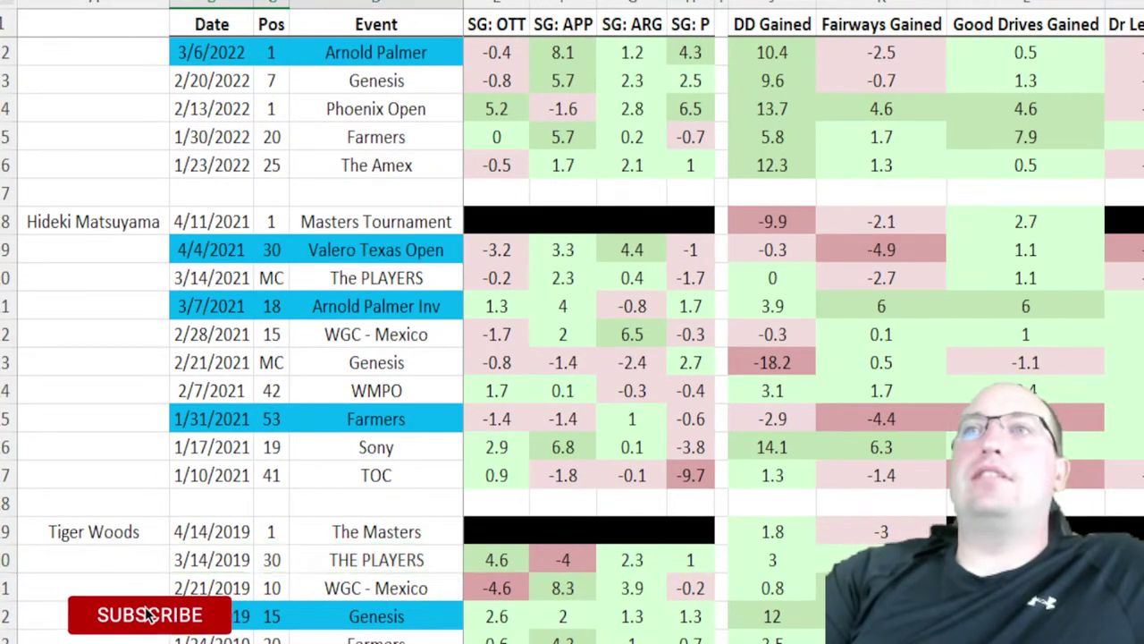
pyautogui.scroll(-5, 367, 498)
pyautogui.moveTo(215, 335); pyautogui.dragTo(375, 334)
pyautogui.moveTo(214, 616); pyautogui.dragTo(380, 611)
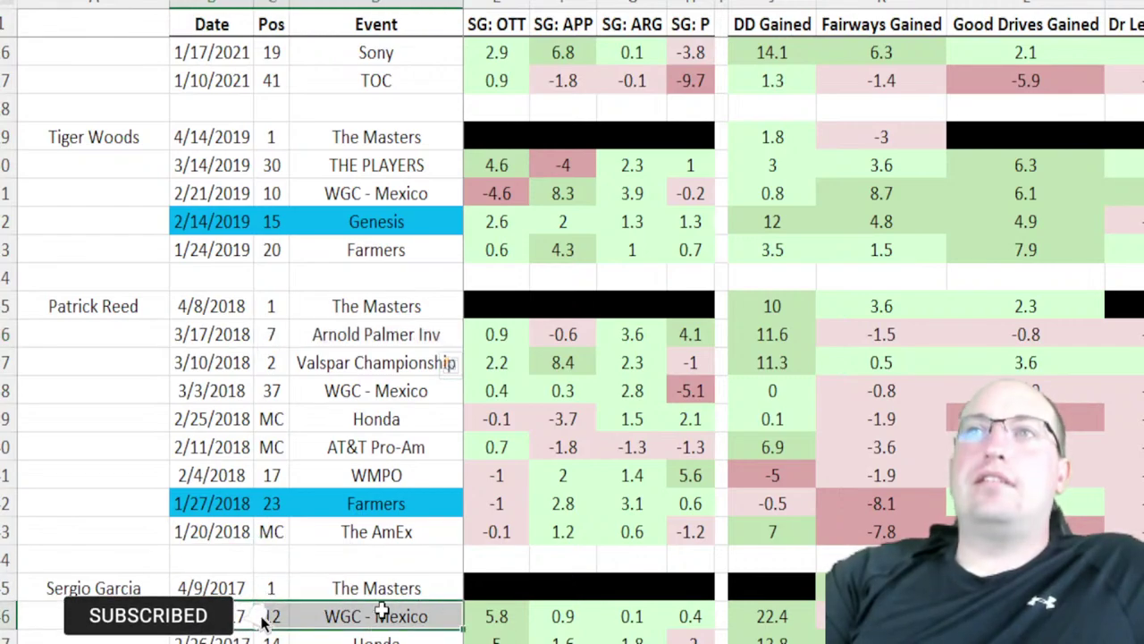
pyautogui.scroll(-3, 260, 441)
pyautogui.moveTo(214, 588); pyautogui.dragTo(375, 587)
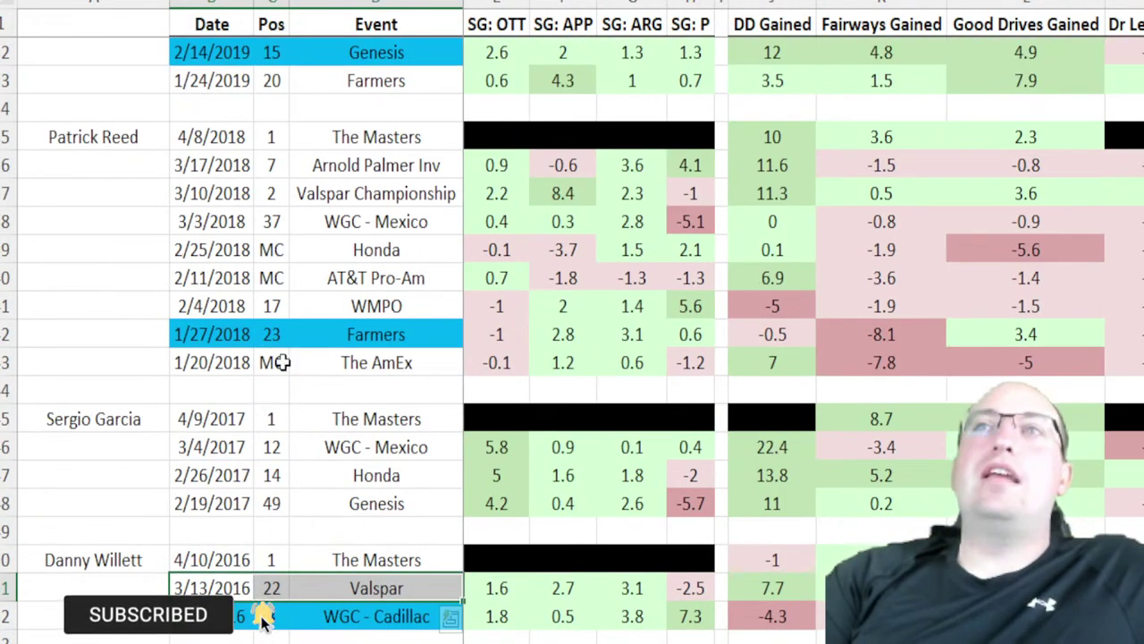
pyautogui.click(260, 624)
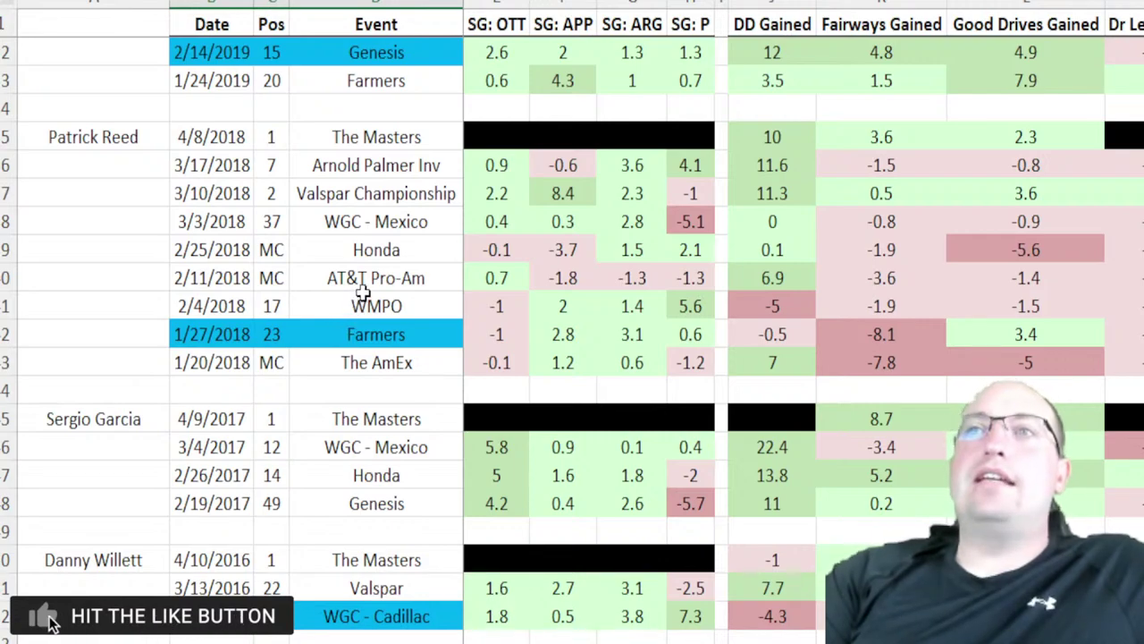
# Back in the last-start table, highlight the Pos, SG: OTT and SG: ARG values for all the listed starts
pyautogui.scroll(9, 407, 278)
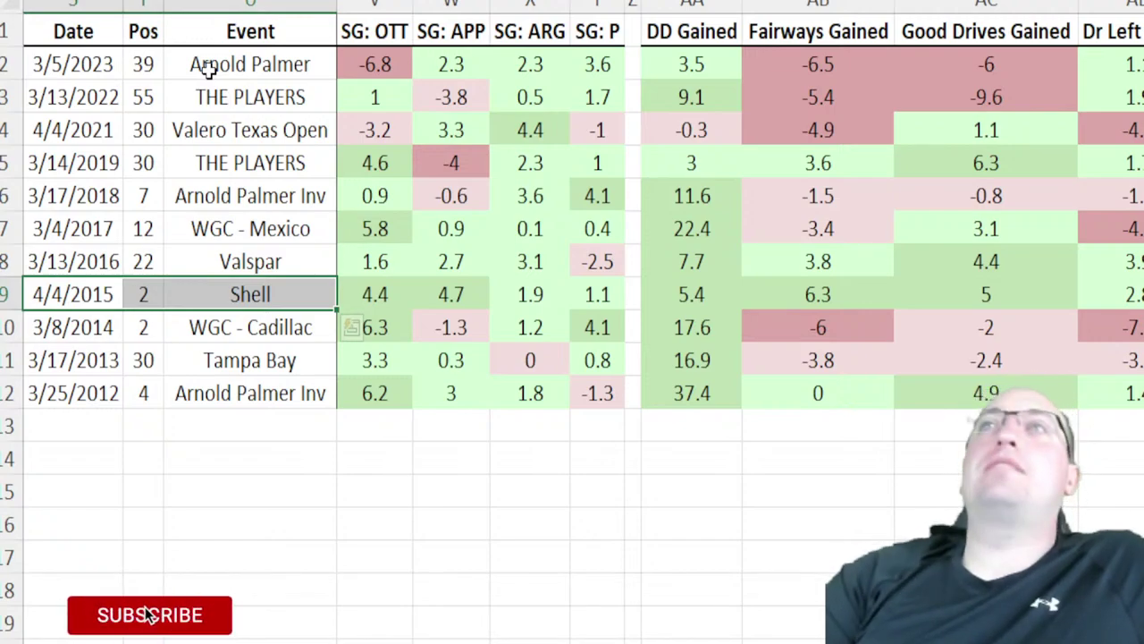
pyautogui.click(149, 79)
pyautogui.moveTo(149, 97); pyautogui.dragTo(148, 398)
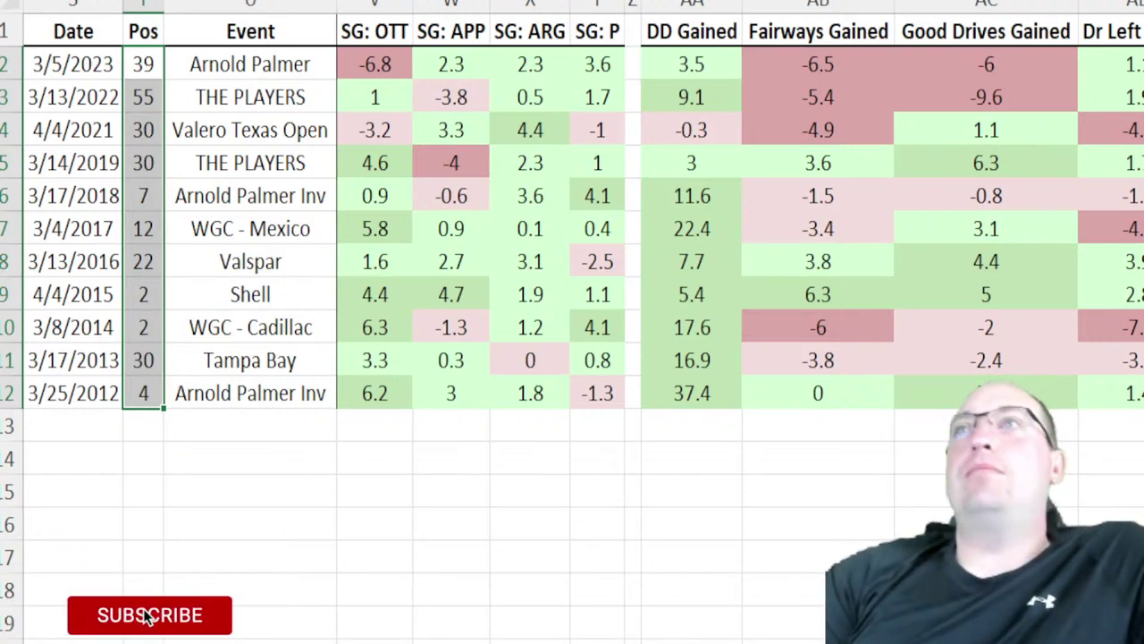
pyautogui.moveTo(374, 65); pyautogui.dragTo(378, 388)
pyautogui.moveTo(525, 64); pyautogui.dragTo(529, 395)
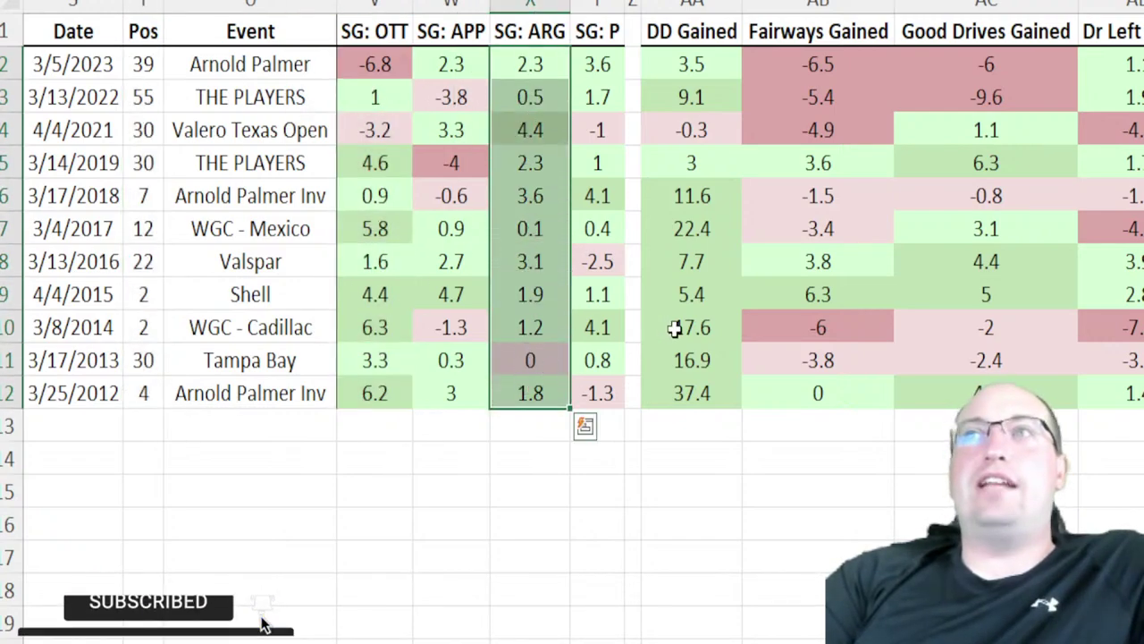
# In the last-start table, highlight the SG: ARG and DD Gained values for all starts, checking Tampa Bay's SG: ARG and Valero Texas Open's DD Gained
pyautogui.click(571, 347)
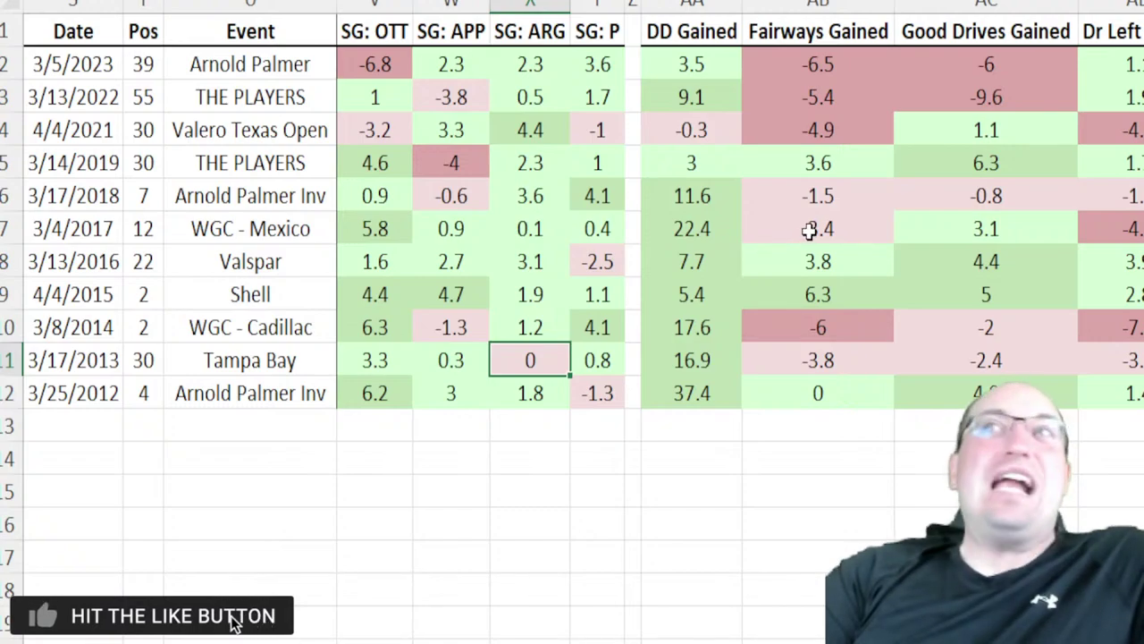
pyautogui.moveTo(527, 64); pyautogui.dragTo(540, 385)
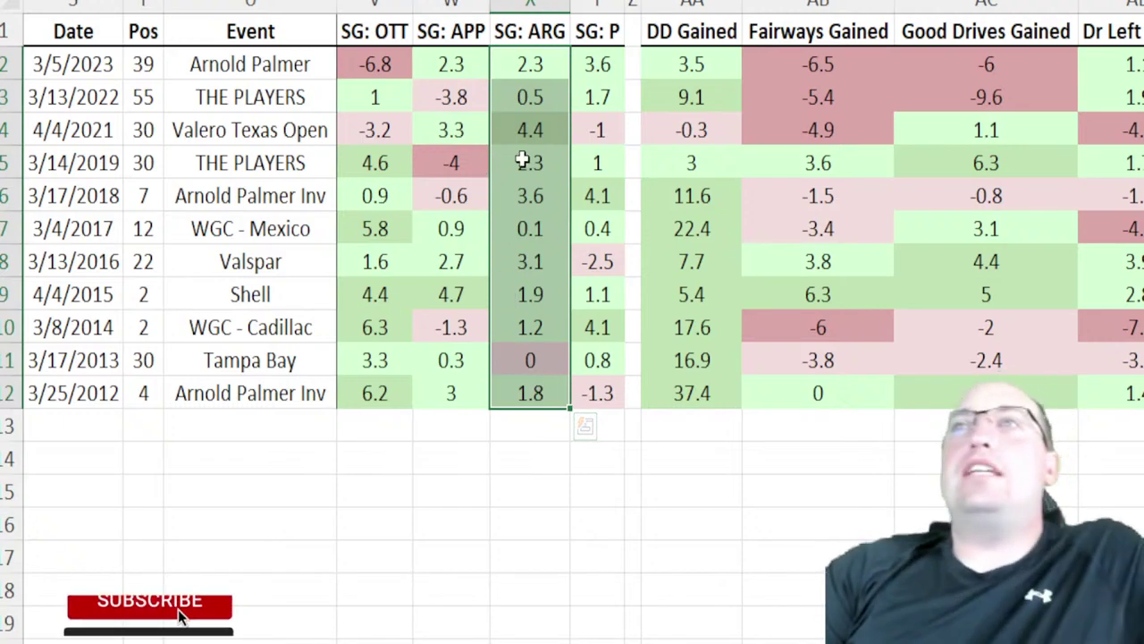
pyautogui.moveTo(686, 73); pyautogui.dragTo(688, 407)
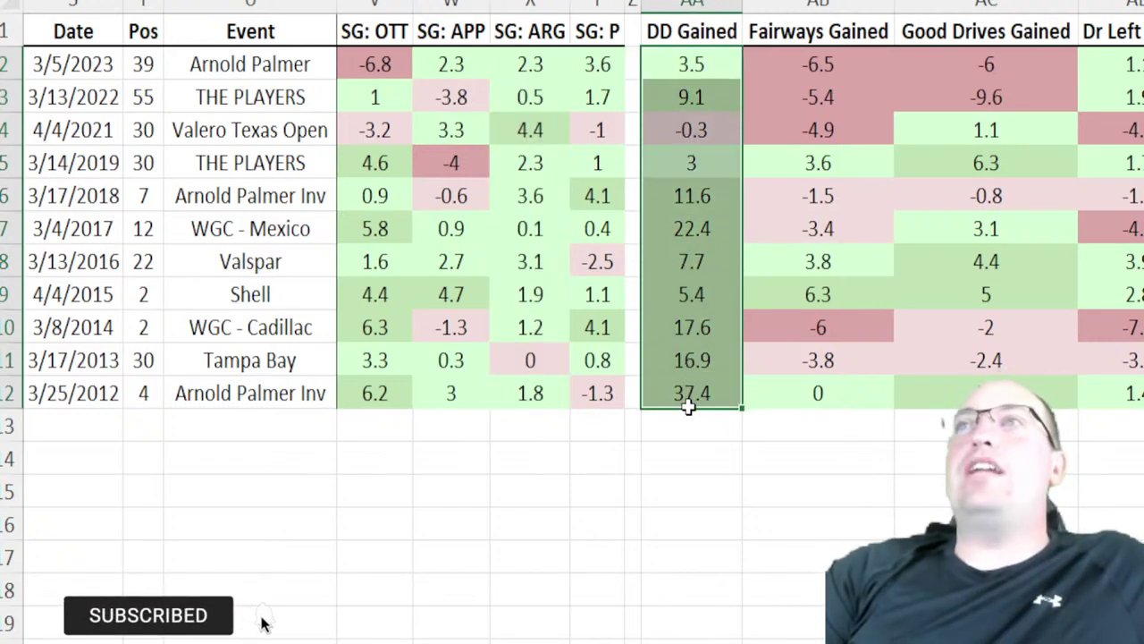
pyautogui.click(696, 127)
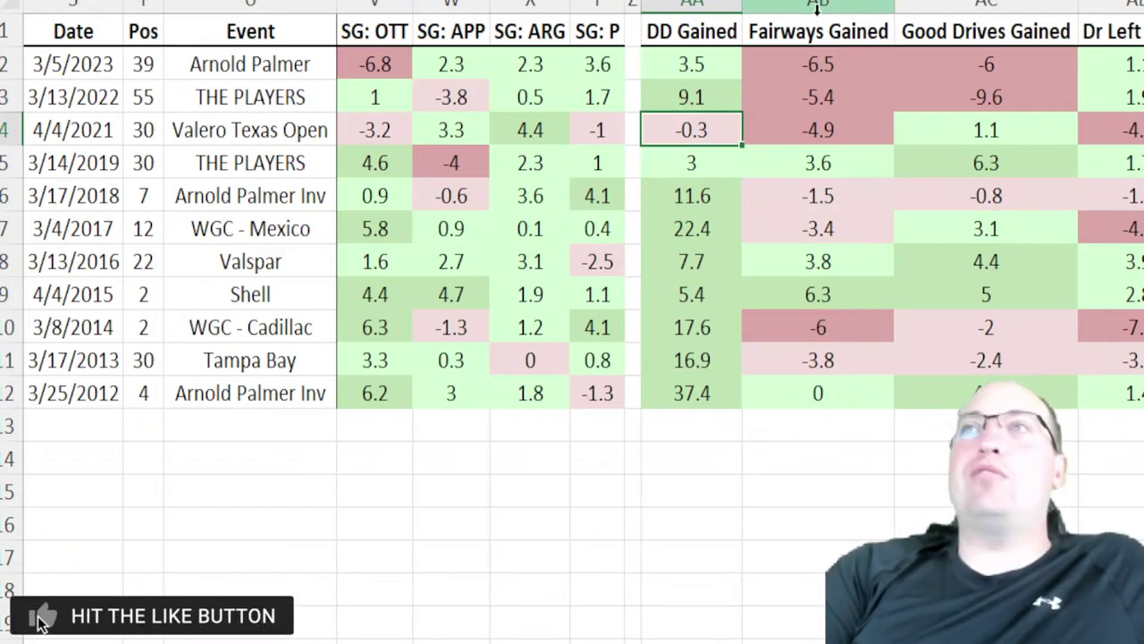
pyautogui.moveTo(692, 69); pyautogui.dragTo(697, 391)
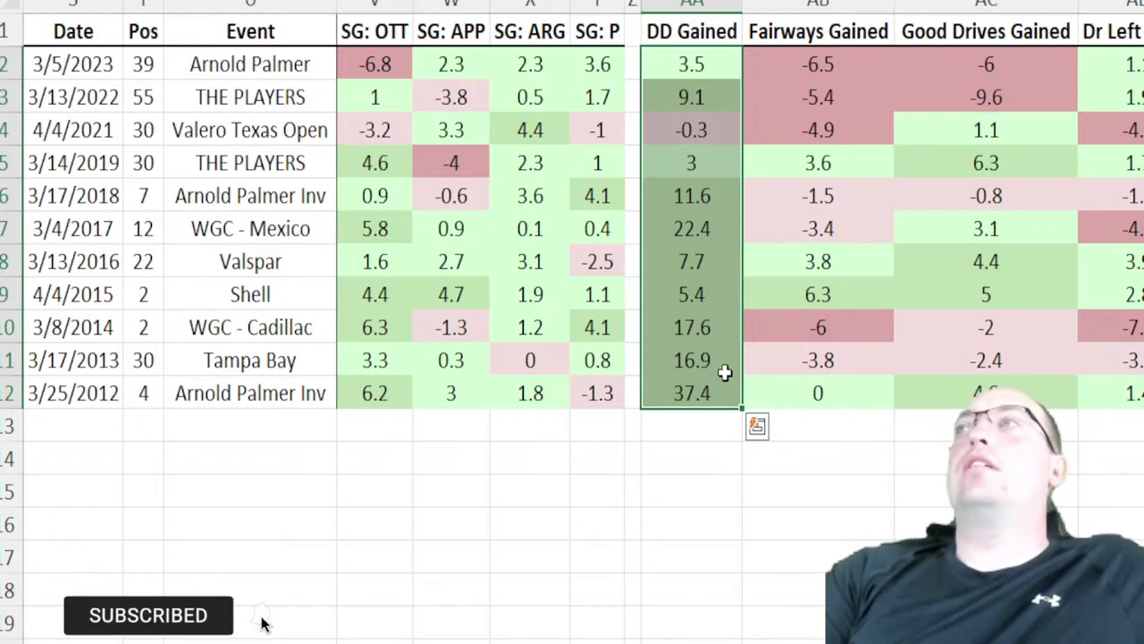
# Review the driving, greens-in-regulation and scoring stats, and highlight the Birdies Gained values for all the listed starts
pyautogui.click(725, 371)
pyautogui.hscroll(6, 727, 368)
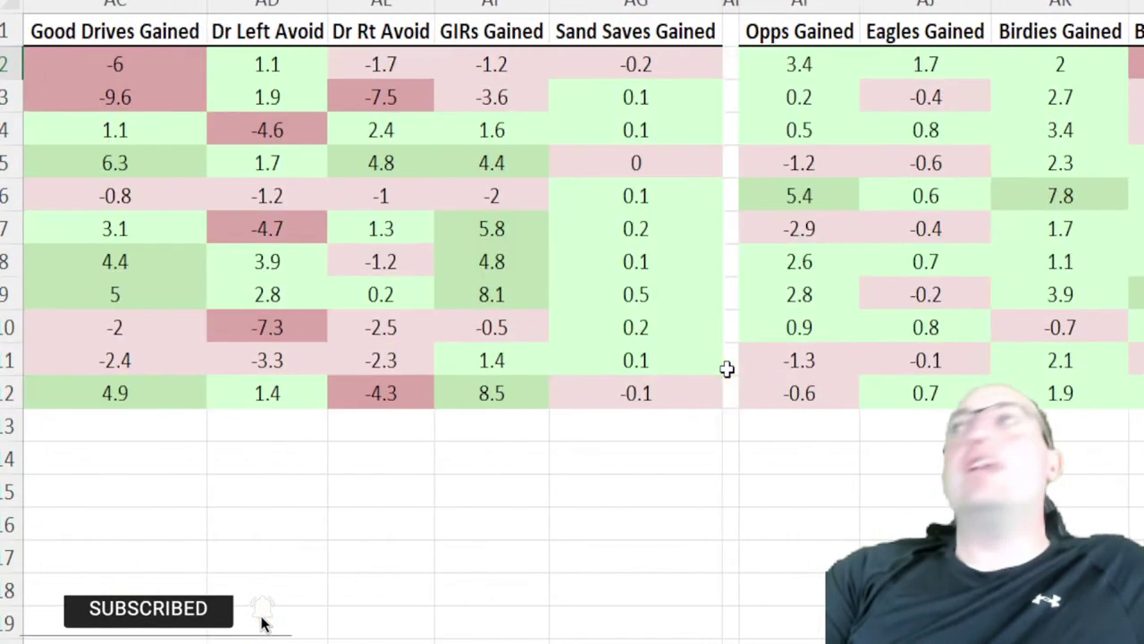
pyautogui.hscroll(3, 711, 315)
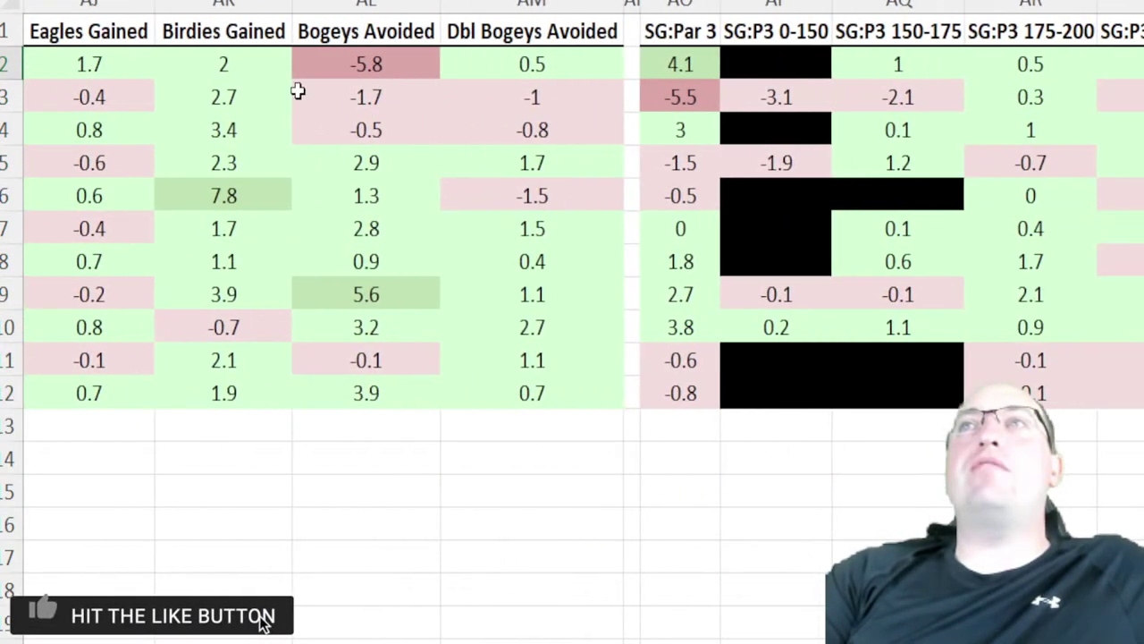
pyautogui.moveTo(268, 64); pyautogui.dragTo(254, 197)
pyautogui.moveTo(254, 258); pyautogui.dragTo(254, 395)
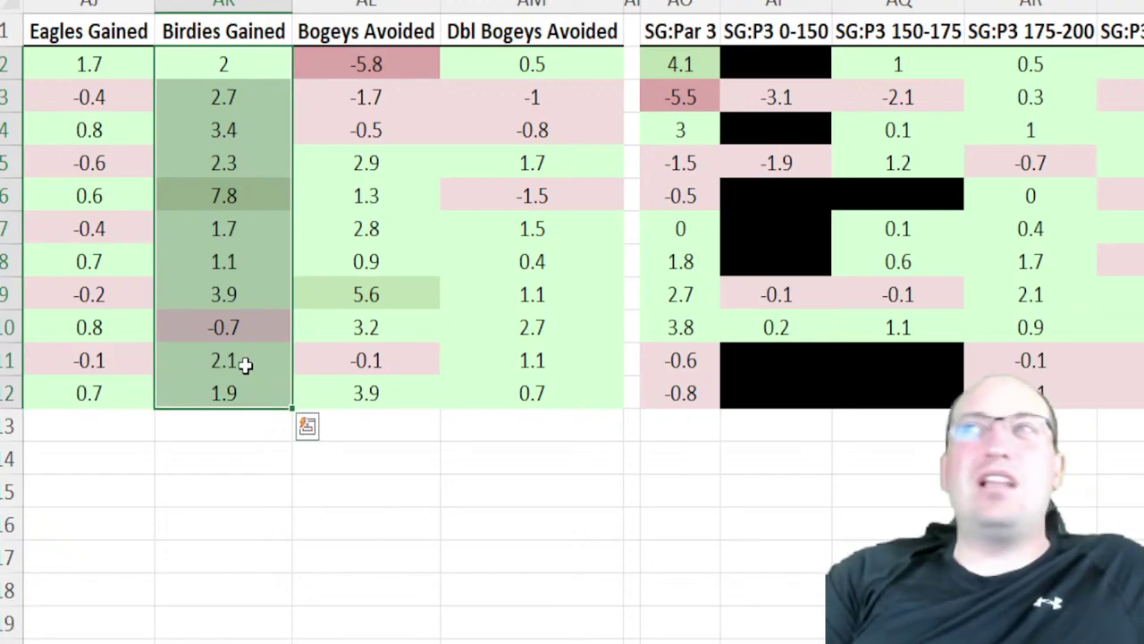
# Examine the strokes-gained values by hole length for par 3s, par 4s and par 5s, ending on Valero Texas Open's SG:Par 5 value
pyautogui.click(1102, 292)
pyautogui.hscroll(5, 1083, 291)
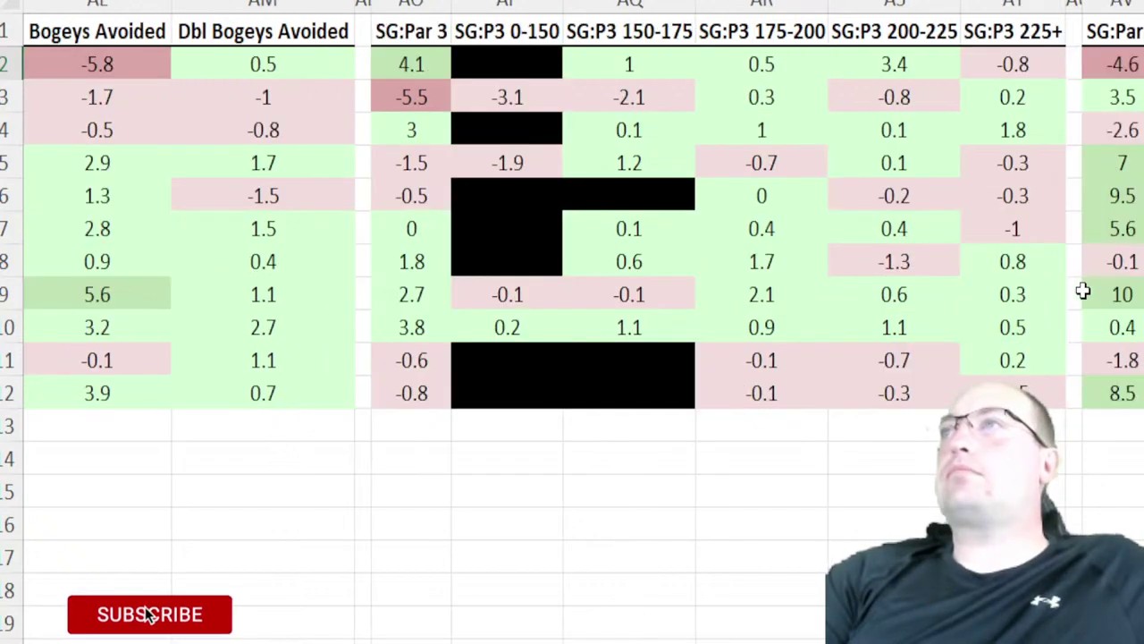
pyautogui.hscroll(1, 1091, 288)
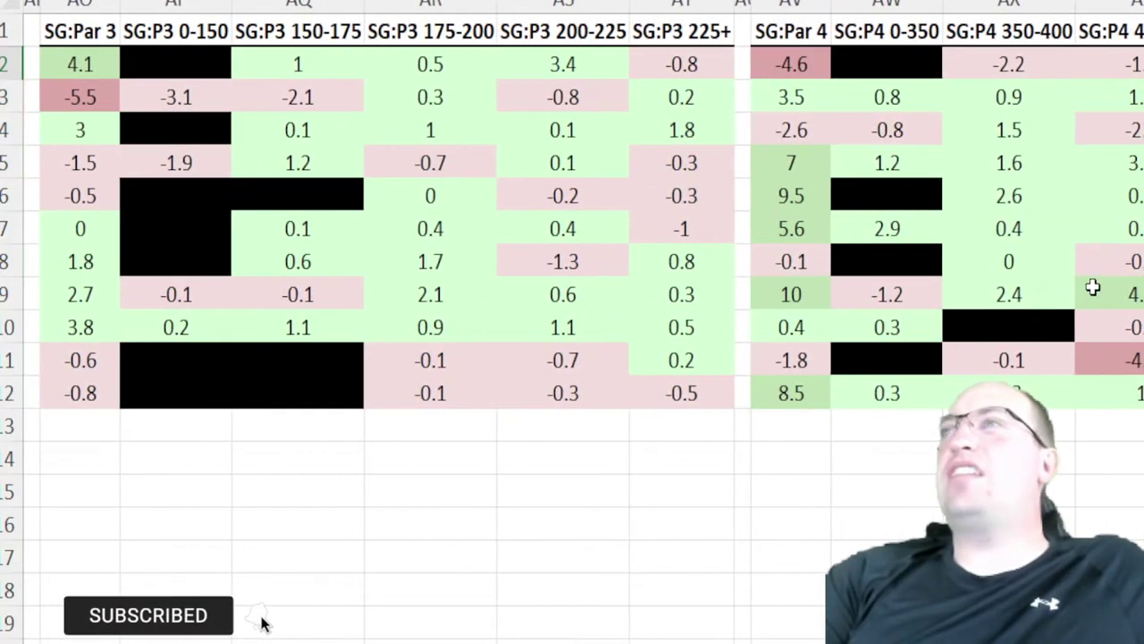
pyautogui.hscroll(3, 1095, 284)
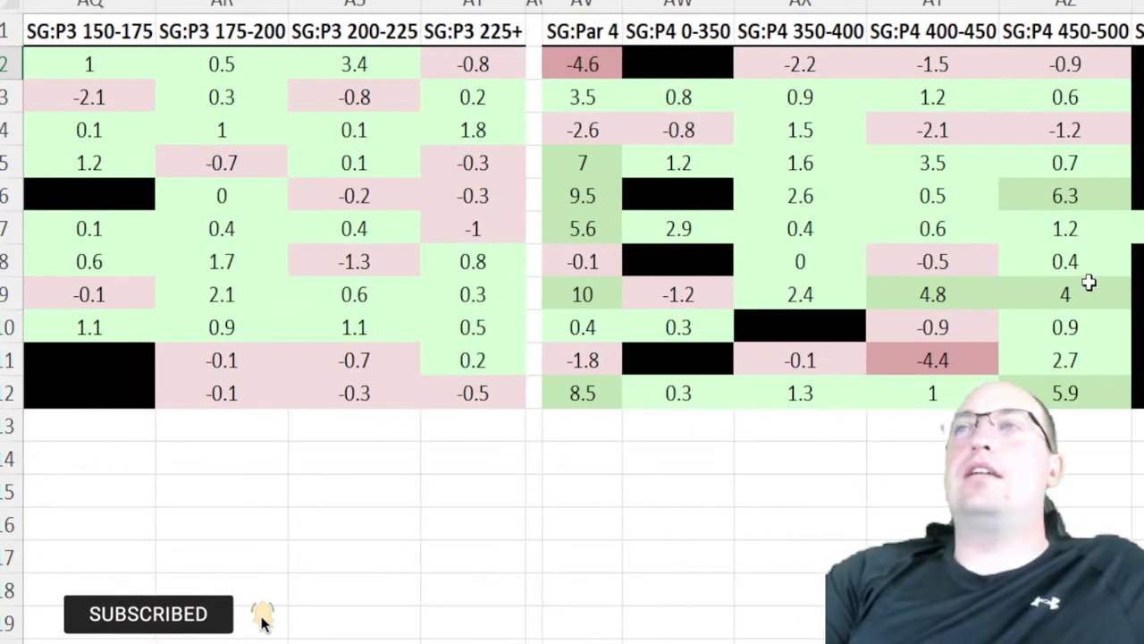
pyautogui.hscroll(2, 1088, 283)
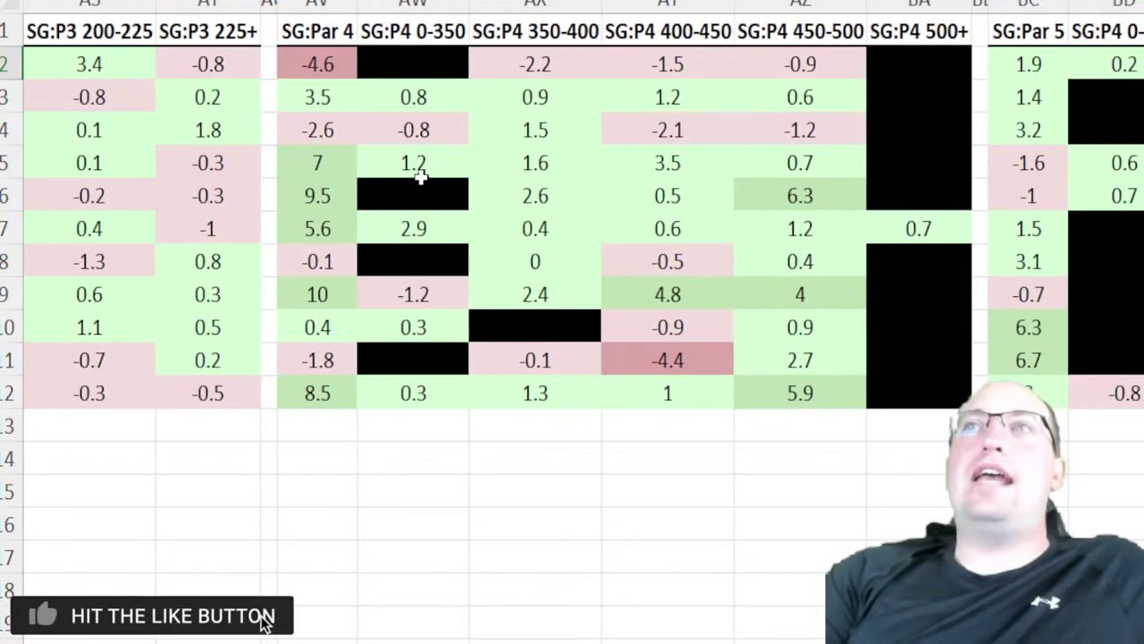
pyautogui.hscroll(2, 420, 176)
pyautogui.hscroll(4, 267, 114)
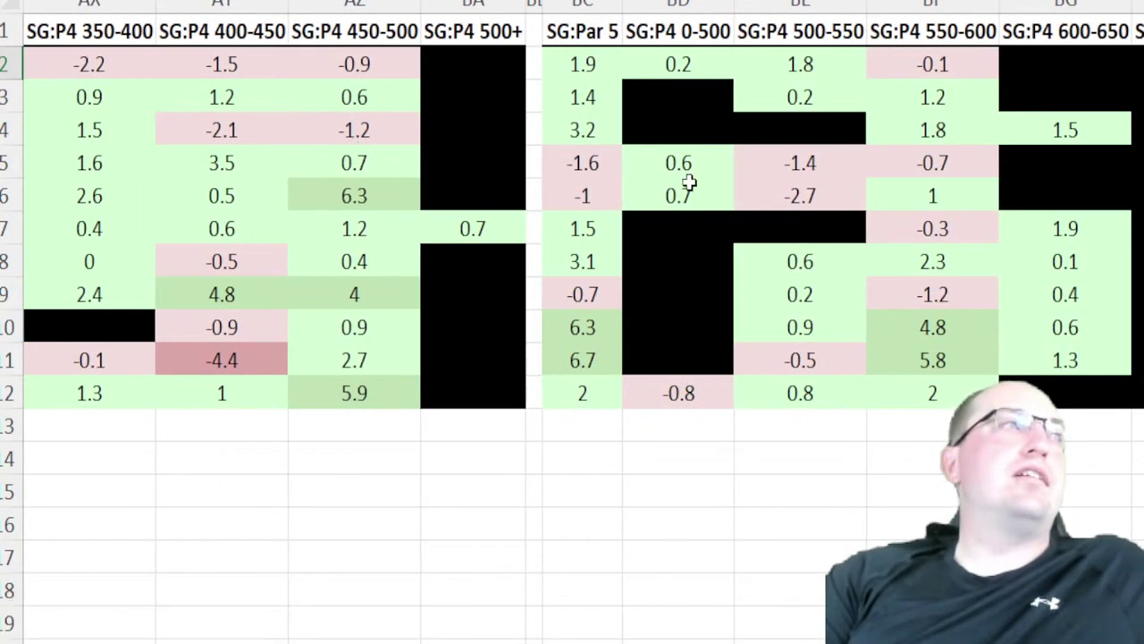
pyautogui.click(605, 141)
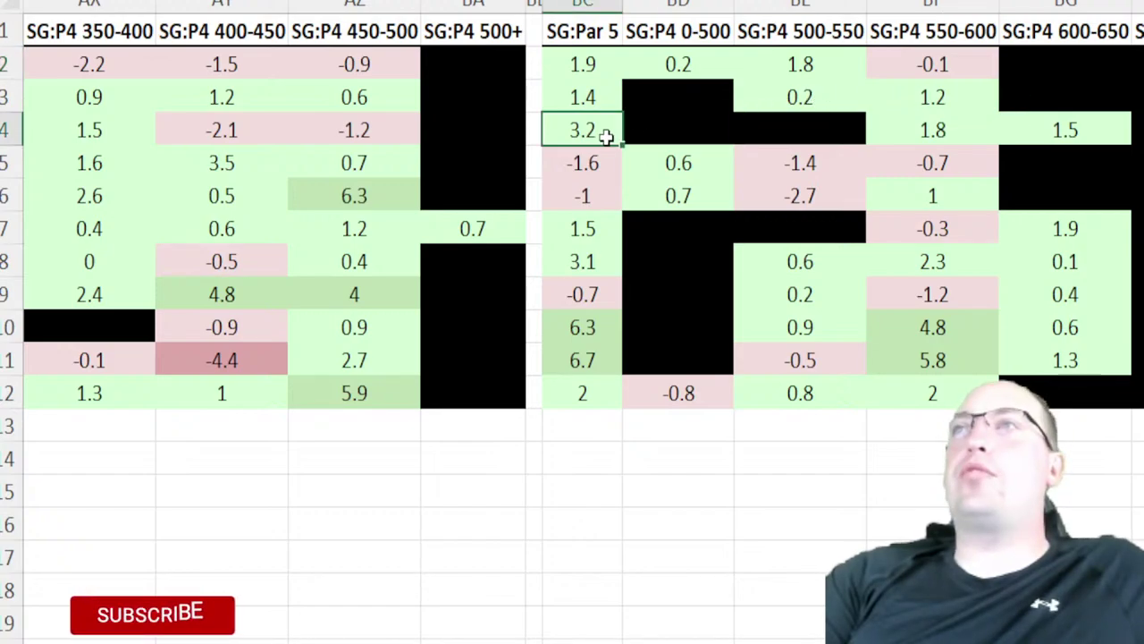
# Return to the start of the last-start table and highlight its DD Gained, SG: ARG, SG: OTT and Pos values for all starts
pyautogui.press('Left')
pyautogui.press('Left')
pyautogui.press('Left')
pyautogui.press('Left')
pyautogui.press('Left')
pyautogui.press('Left')
pyautogui.press('Left')
pyautogui.press('Left')
pyautogui.press('Left')
pyautogui.press('Left')
pyautogui.press('Left')
pyautogui.press('Left')
pyautogui.press('Left')
pyautogui.press('Left')
pyautogui.press('Left')
pyautogui.press('Left')
pyautogui.press('Left')
pyautogui.press('Left')
pyautogui.press('Left')
pyautogui.press('Left')
pyautogui.press('Left')
pyautogui.press('Left')
pyautogui.press('Left')
pyautogui.press('Left')
pyautogui.press('Left')
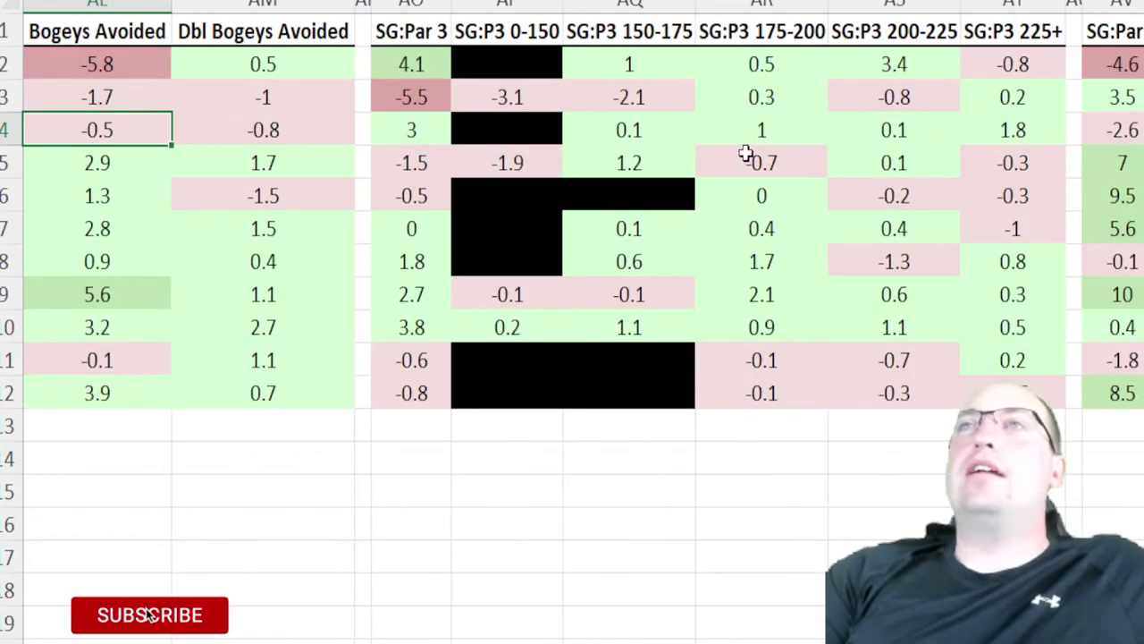
pyautogui.press('Left')
pyautogui.press('Left')
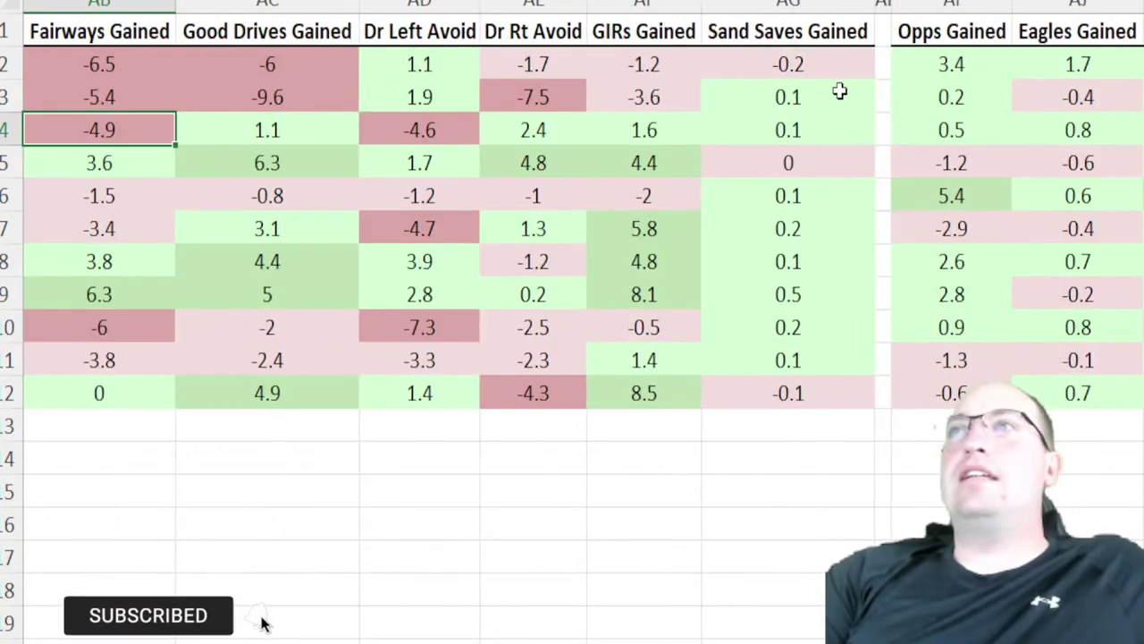
pyautogui.press('Left')
pyautogui.press('Left')
pyautogui.press('Left')
pyautogui.press('Left')
pyautogui.press('Left')
pyautogui.press('Left')
pyautogui.press('Left')
pyautogui.press('Left')
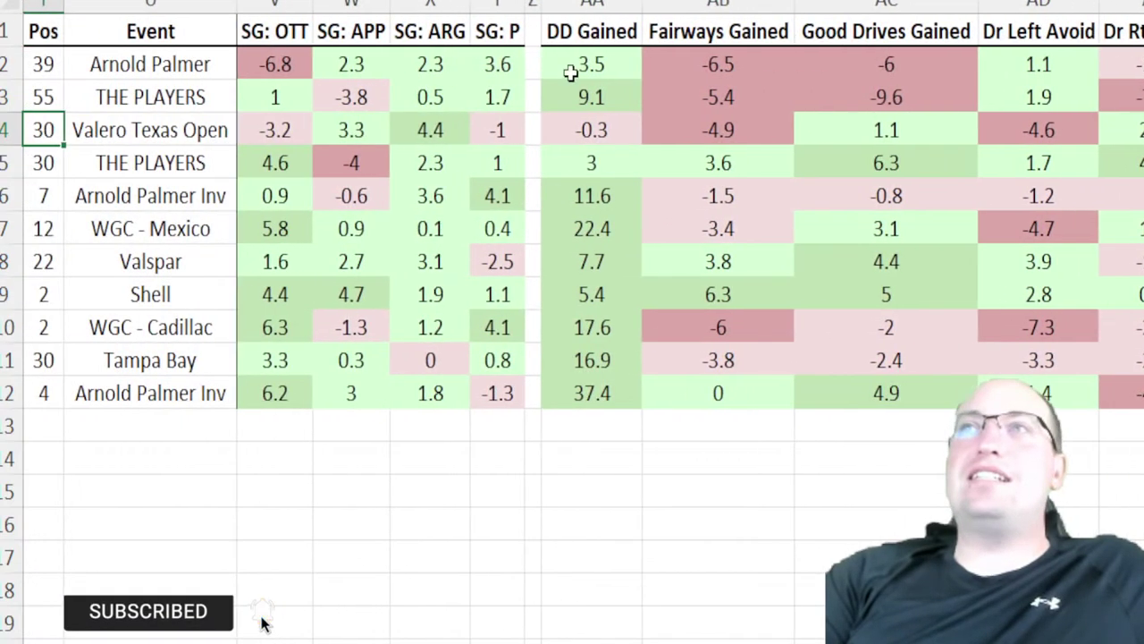
pyautogui.moveTo(571, 73); pyautogui.dragTo(613, 405)
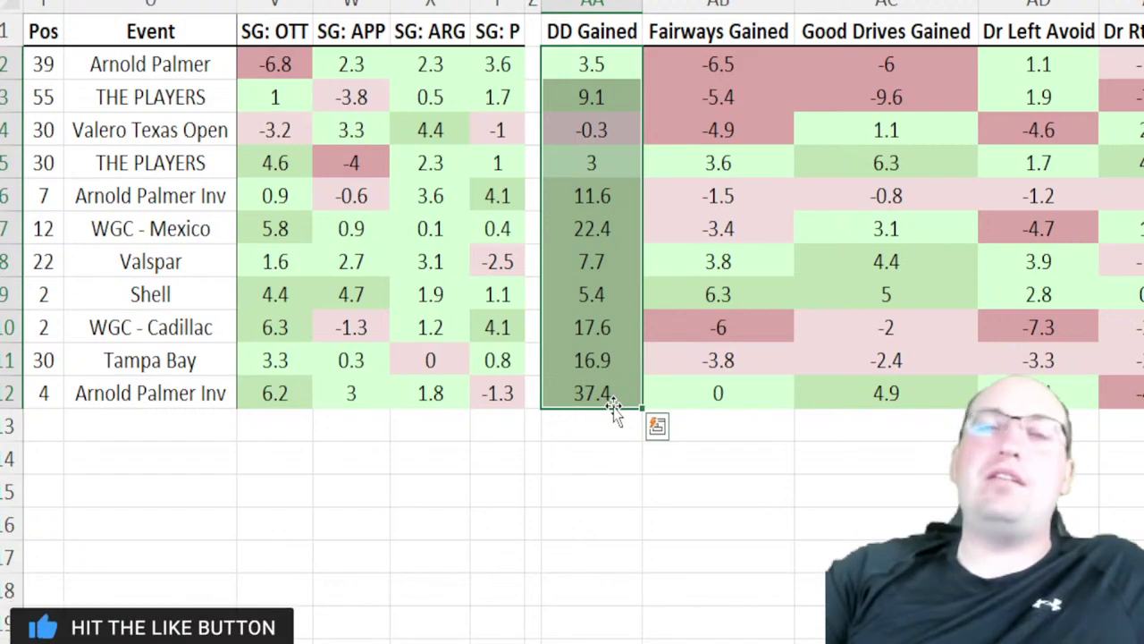
pyautogui.moveTo(413, 68); pyautogui.dragTo(440, 391)
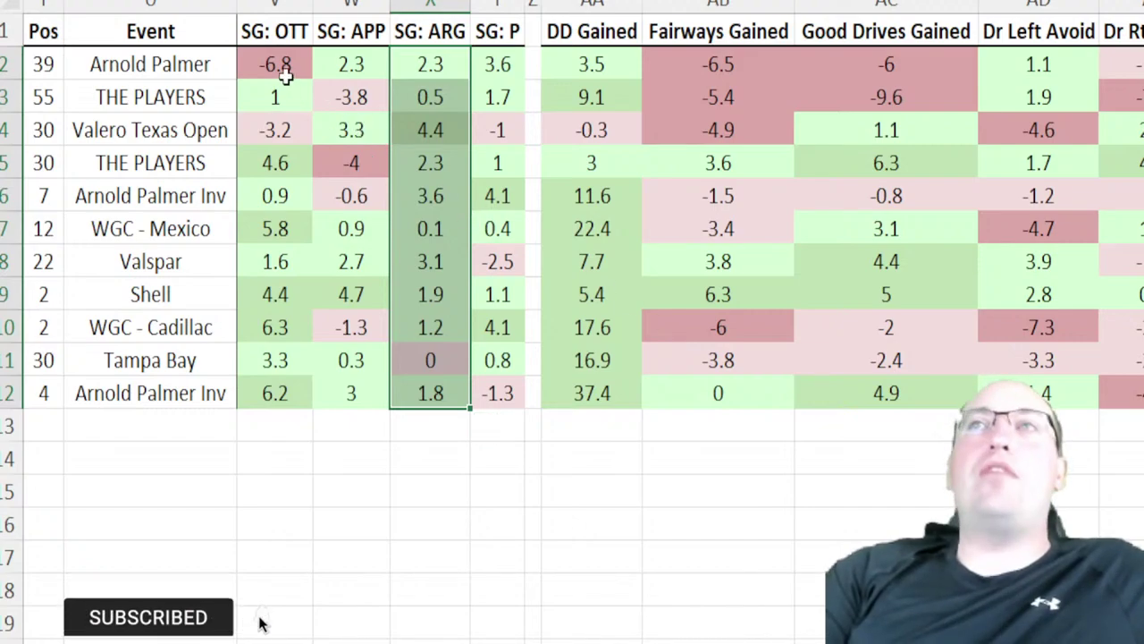
pyautogui.moveTo(275, 68); pyautogui.dragTo(282, 396)
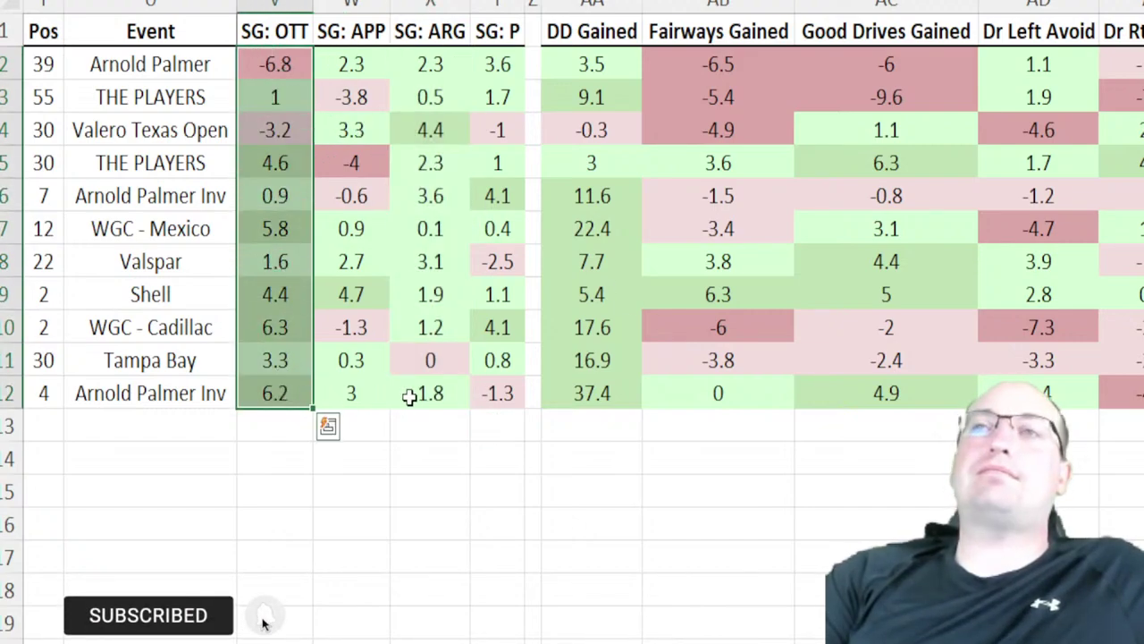
pyautogui.moveTo(43, 64); pyautogui.dragTo(49, 390)
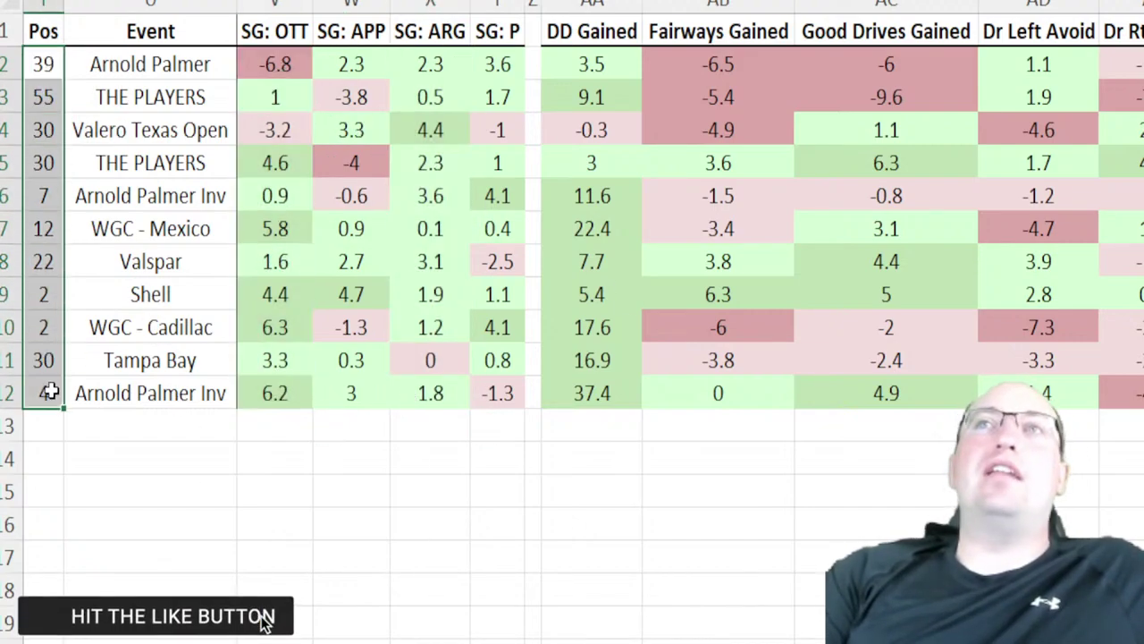
# Return to the yearly finishes table and highlight all 2023–2010 results, plus the earlier finishes of Jon Rahm and Scottie Scheffler
pyautogui.press('Home')
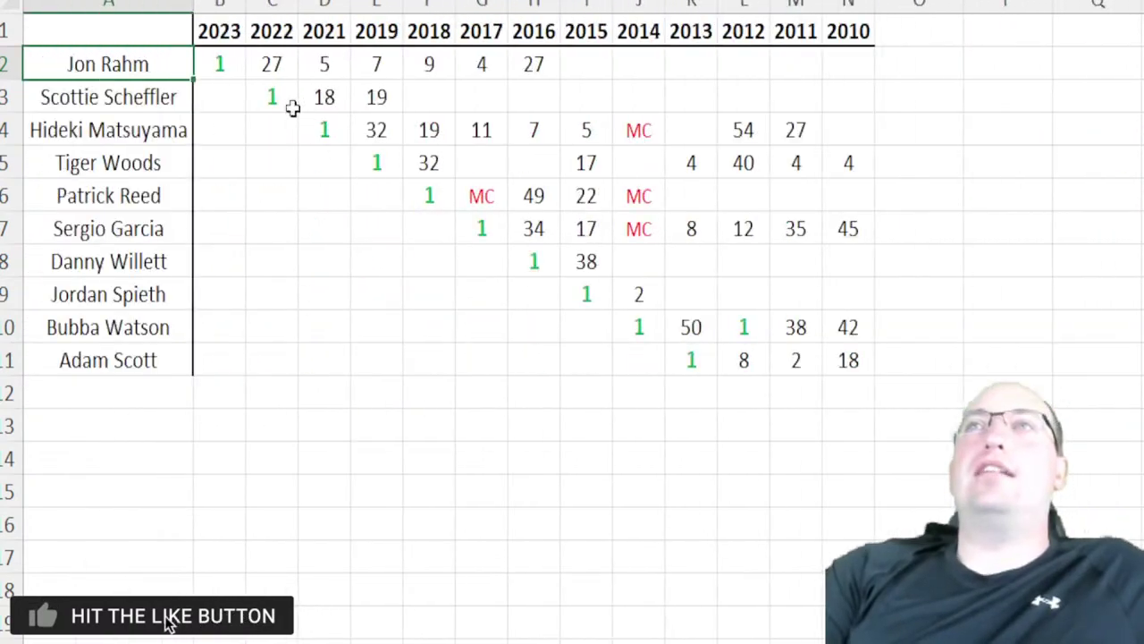
pyautogui.moveTo(230, 65); pyautogui.dragTo(848, 374)
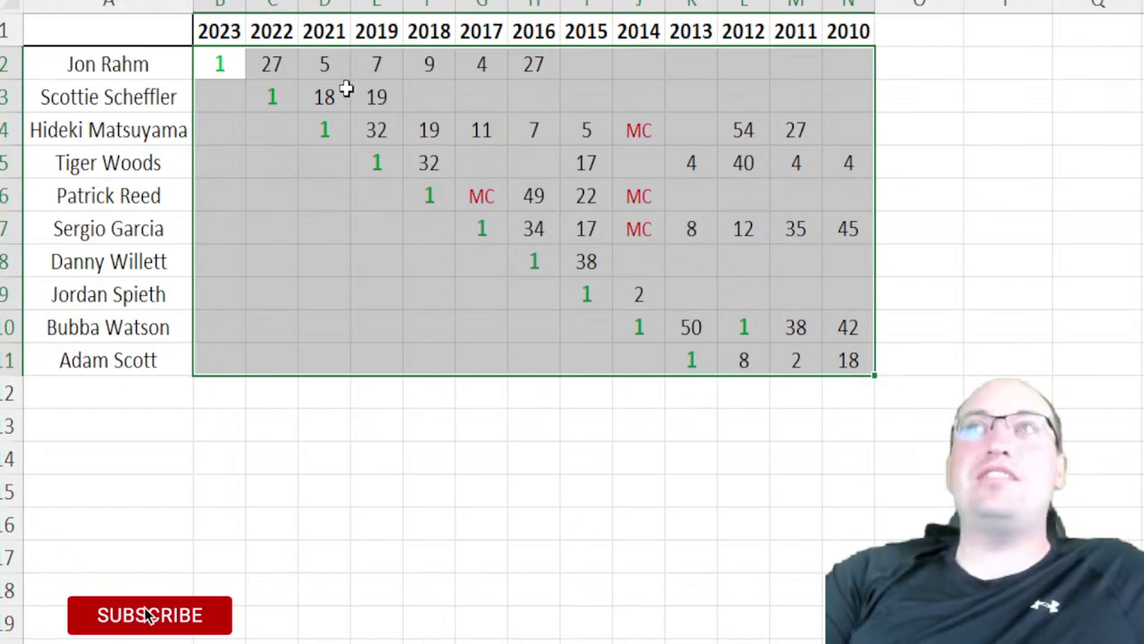
pyautogui.moveTo(344, 70); pyautogui.dragTo(469, 68)
pyautogui.moveTo(324, 97); pyautogui.dragTo(378, 95)
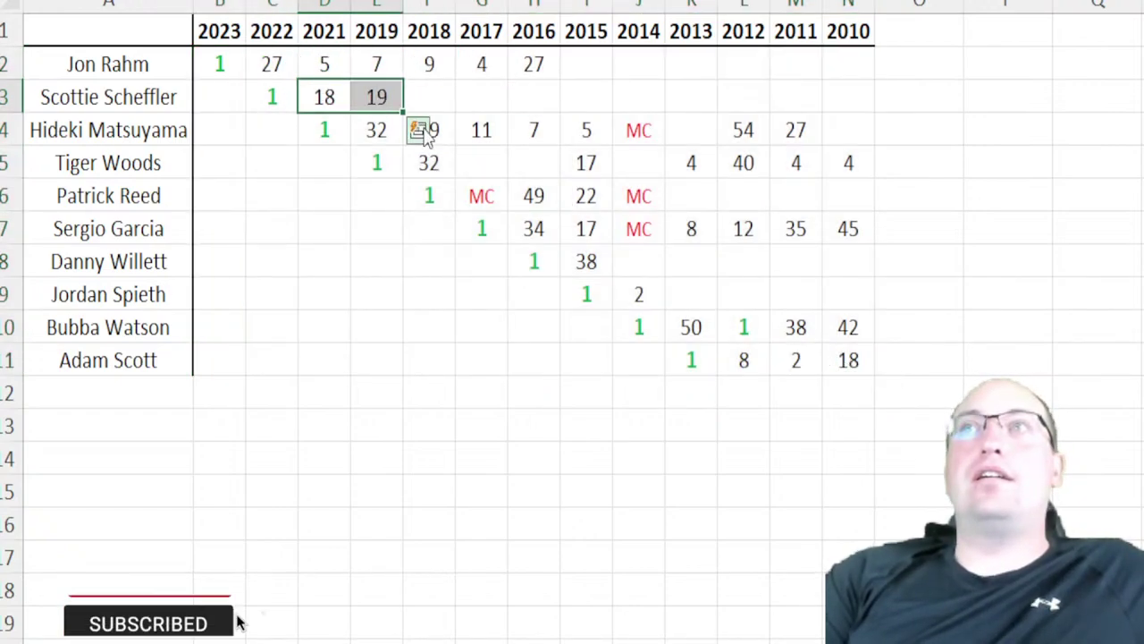
# Highlight earlier Masters finishes of Hideki Matsuyama and Tiger Woods, plus the 2015 finishes of Patrick Reed and Danny Willett
pyautogui.click(430, 125)
pyautogui.hotkey('shift', 'Right')
pyautogui.hotkey('shift', 'Right')
pyautogui.hotkey('shift', 'Right')
pyautogui.hotkey('shift', 'Right')
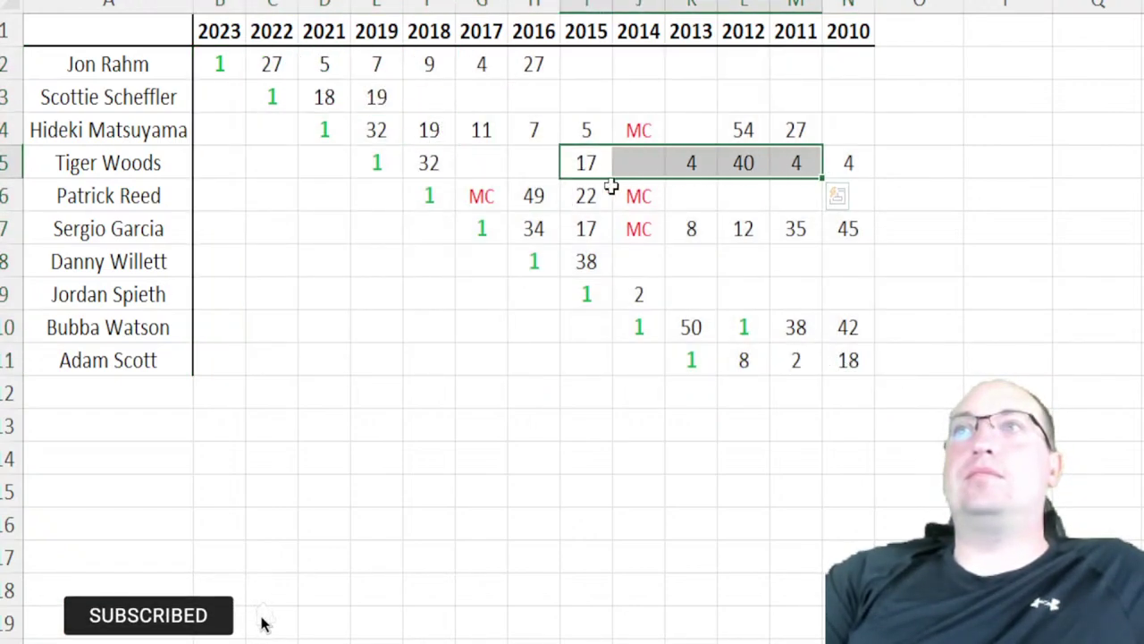
pyautogui.press('Down')
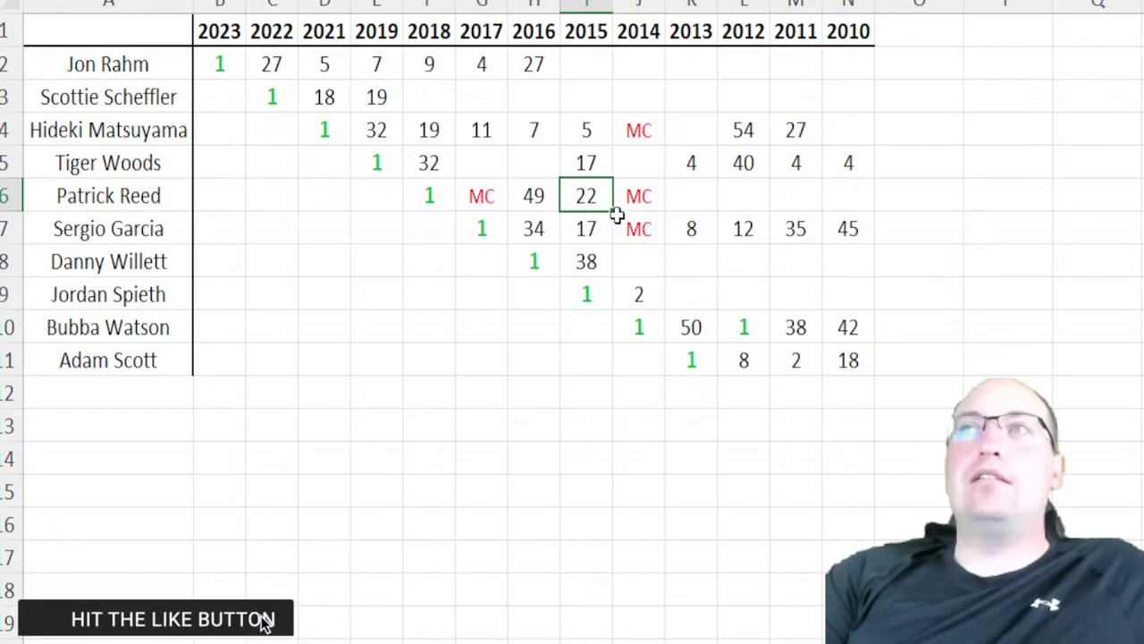
pyautogui.click(599, 264)
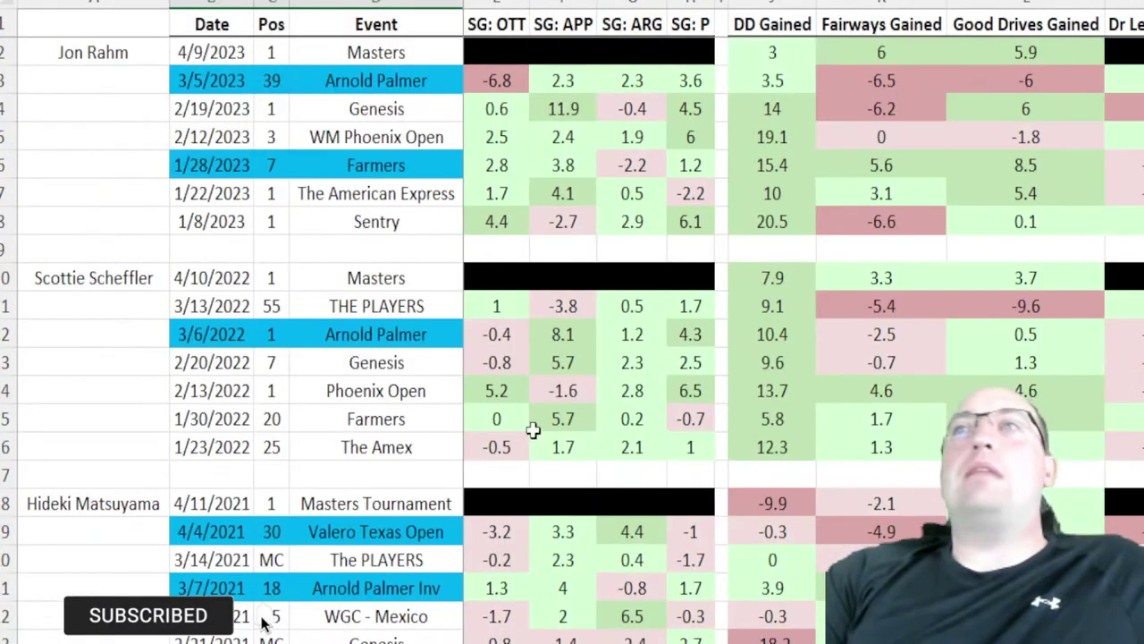
# In the detailed lead-in results, highlight Jon Rahm's Pos values from the 1/8/2023 Sentry to the 4/9/2023 Masters
pyautogui.moveTo(271, 53); pyautogui.dragTo(282, 221)
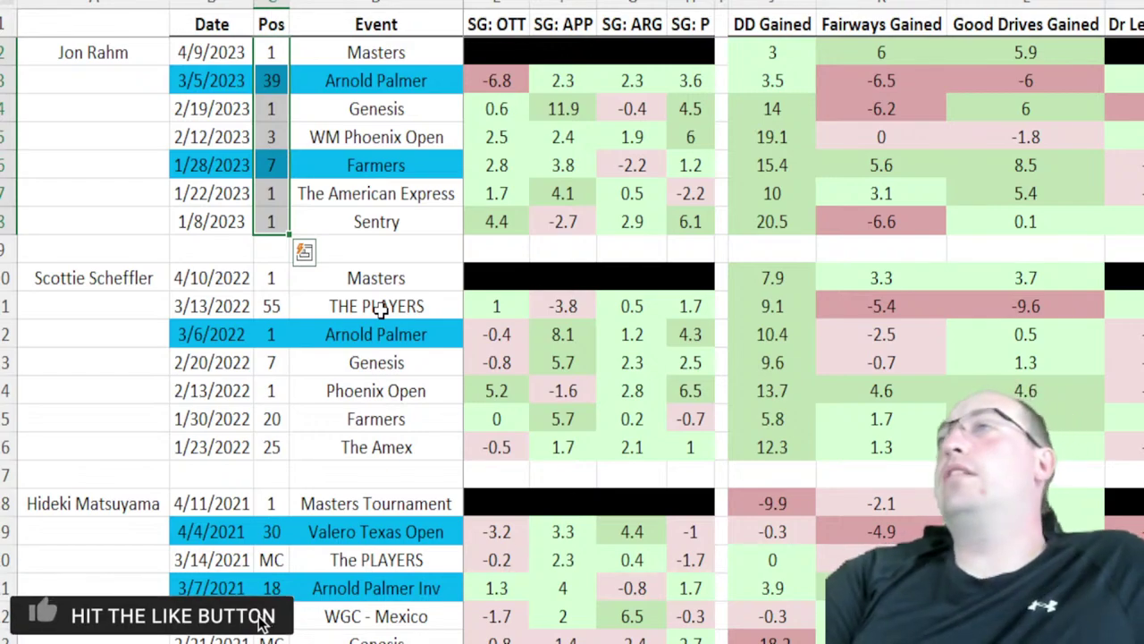
pyautogui.press('Escape')
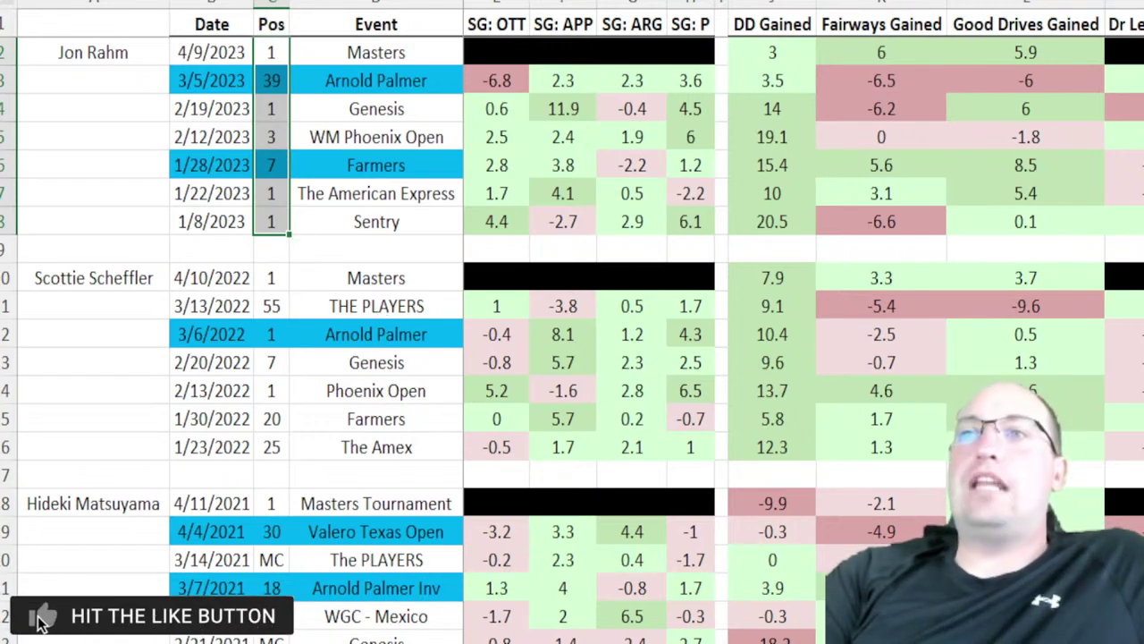